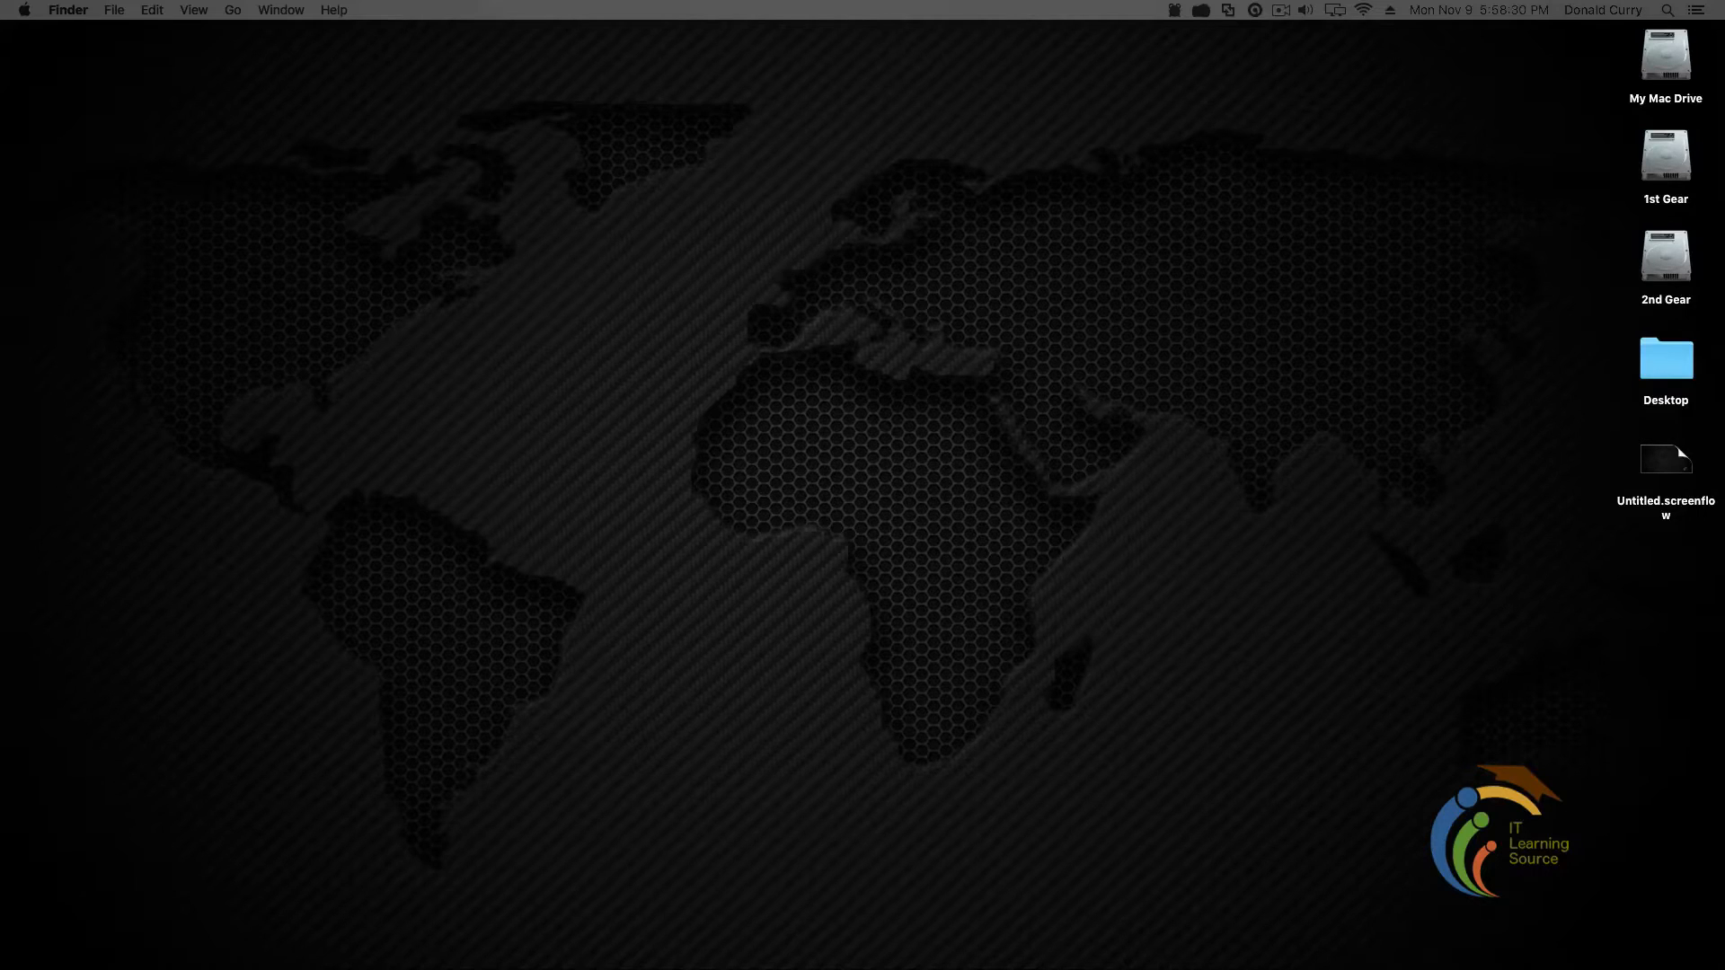
pyautogui.moveTo(1724, 206); pyautogui.dragTo(366, 58)
# Choose Desktop from the ubuntu.com Download menu to reach the Ubuntu Desktop download page
pyautogui.click(288, 83)
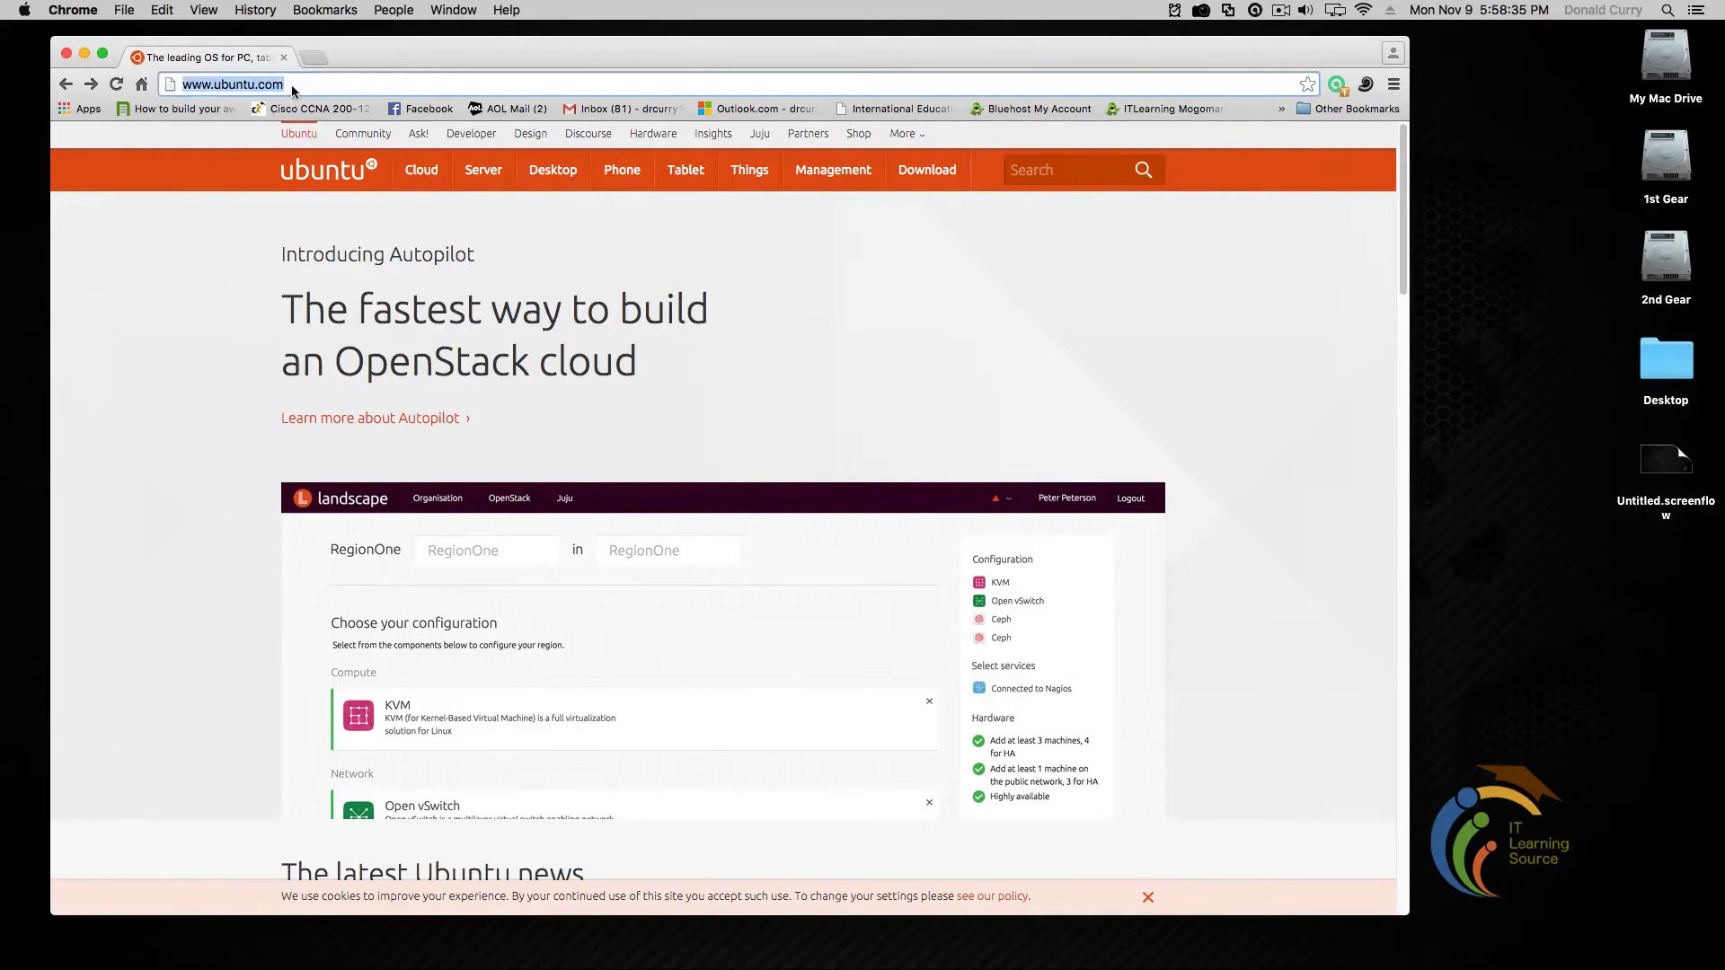
pyautogui.click(182, 244)
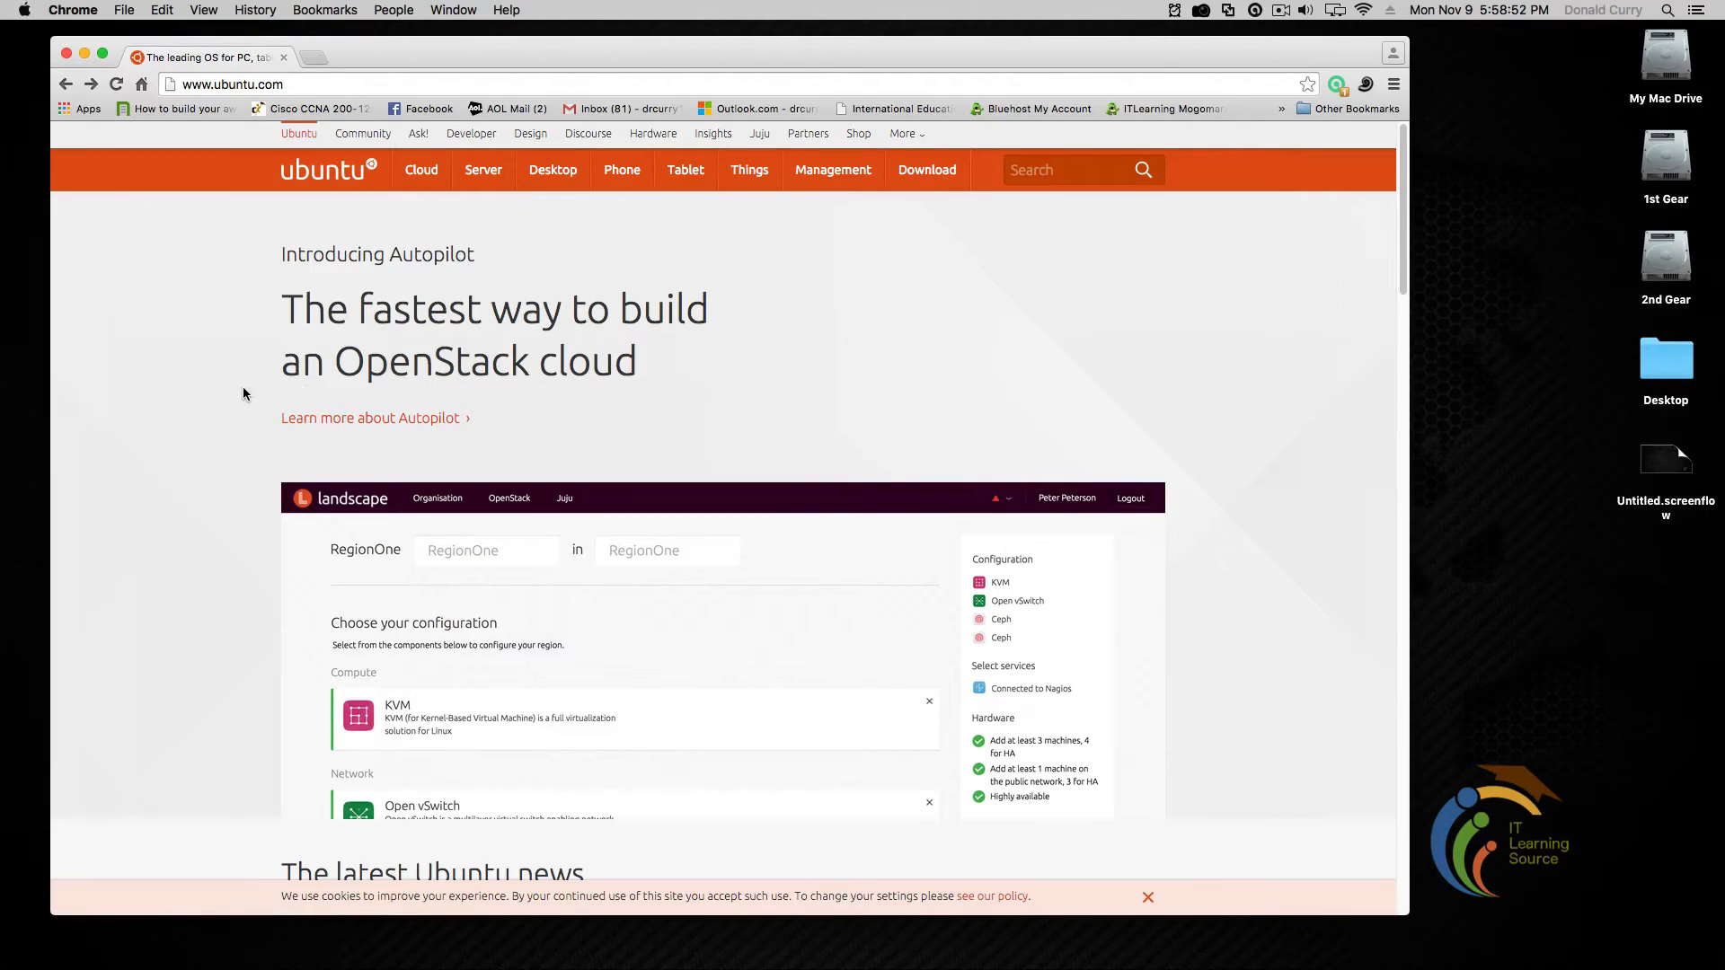
pyautogui.moveTo(917, 175)
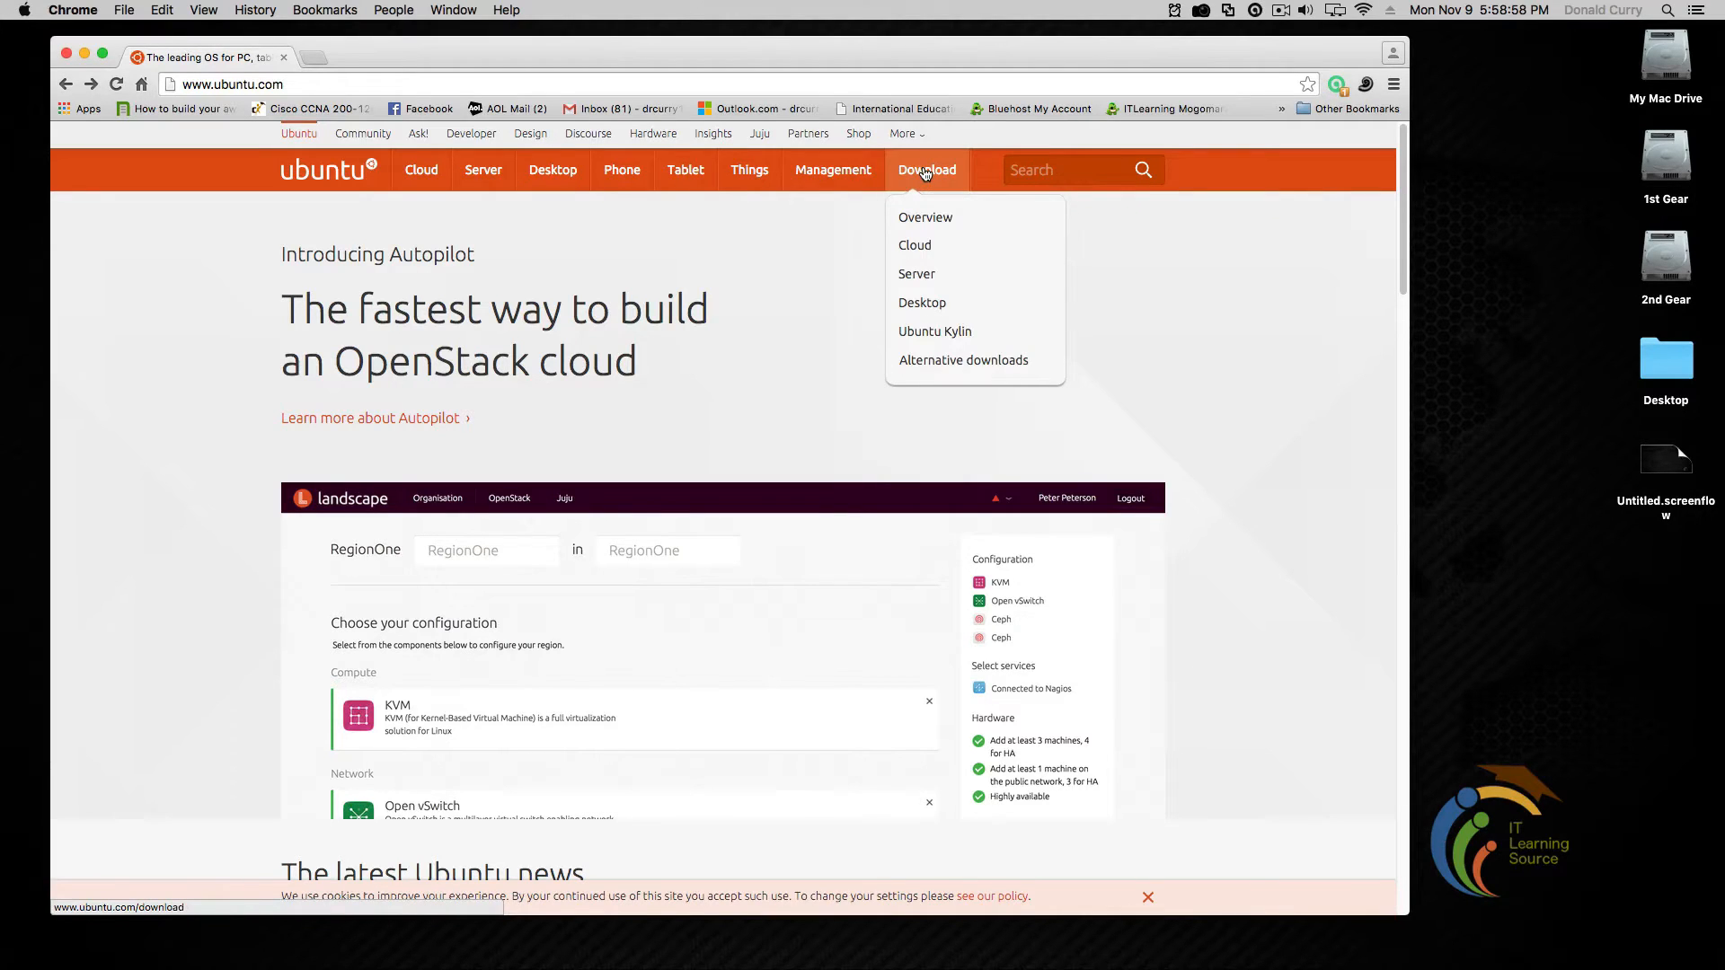
pyautogui.click(930, 303)
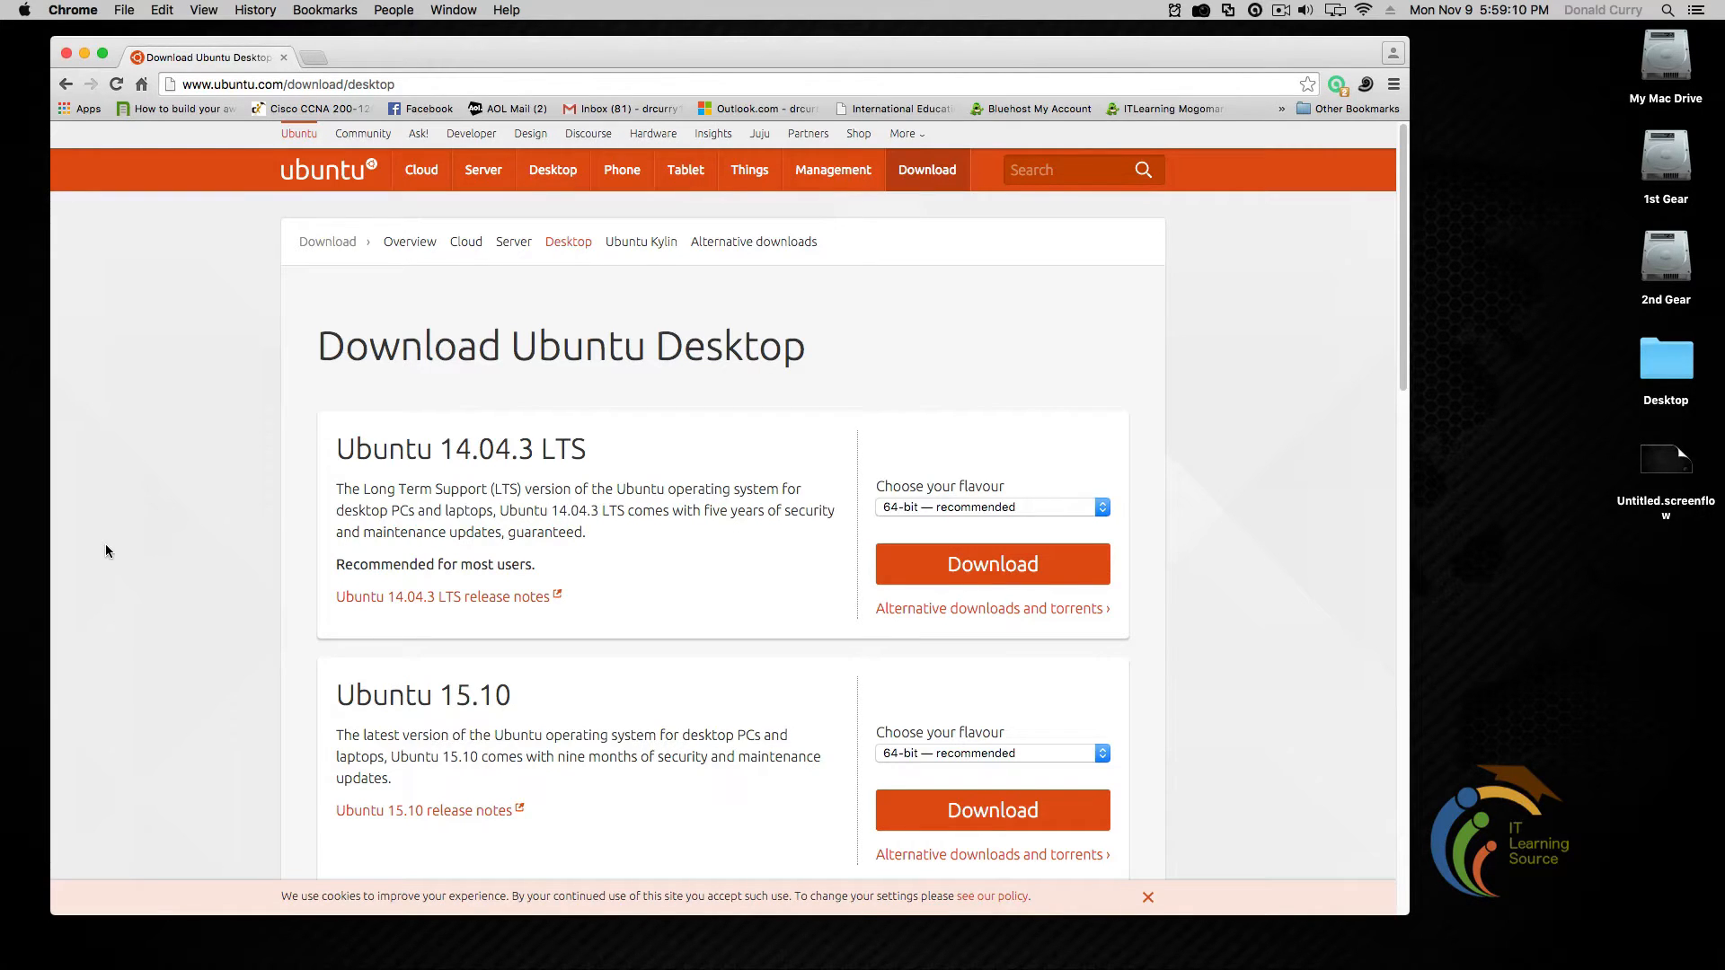
# Review the Ubuntu 14.04.3 LTS and Ubuntu 15.10 release headings on the download page
pyautogui.scroll(-5, 109, 543)
pyautogui.scroll(5, 114, 543)
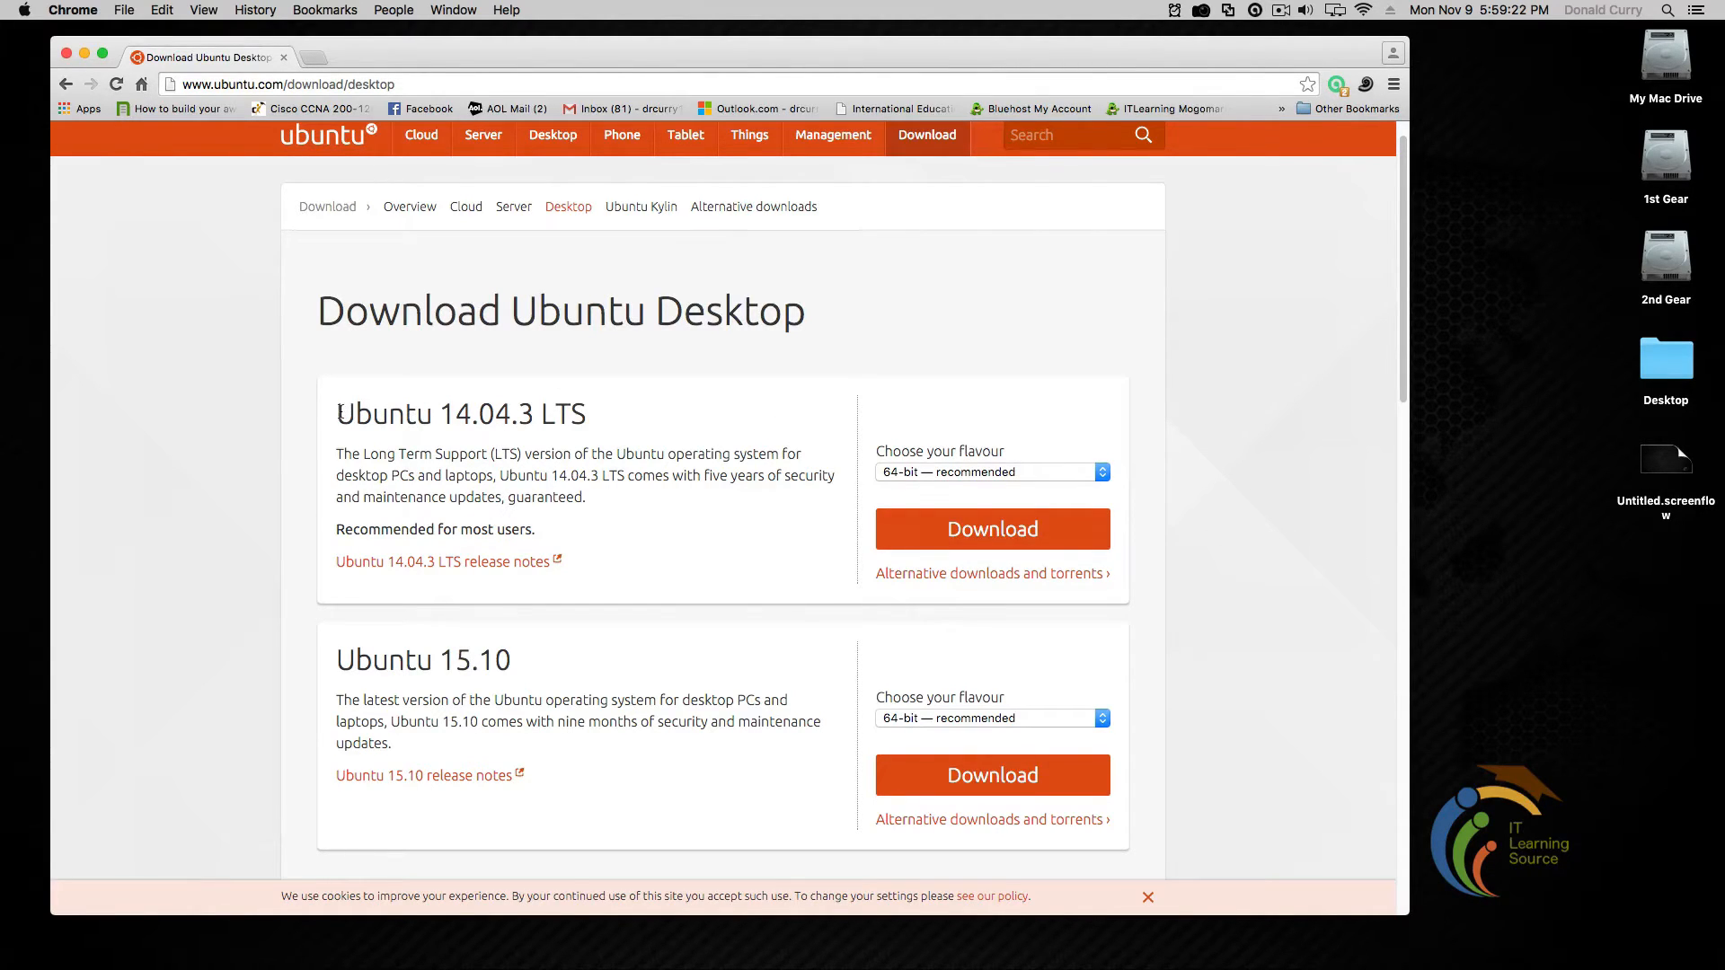
pyautogui.moveTo(337, 415); pyautogui.dragTo(590, 422)
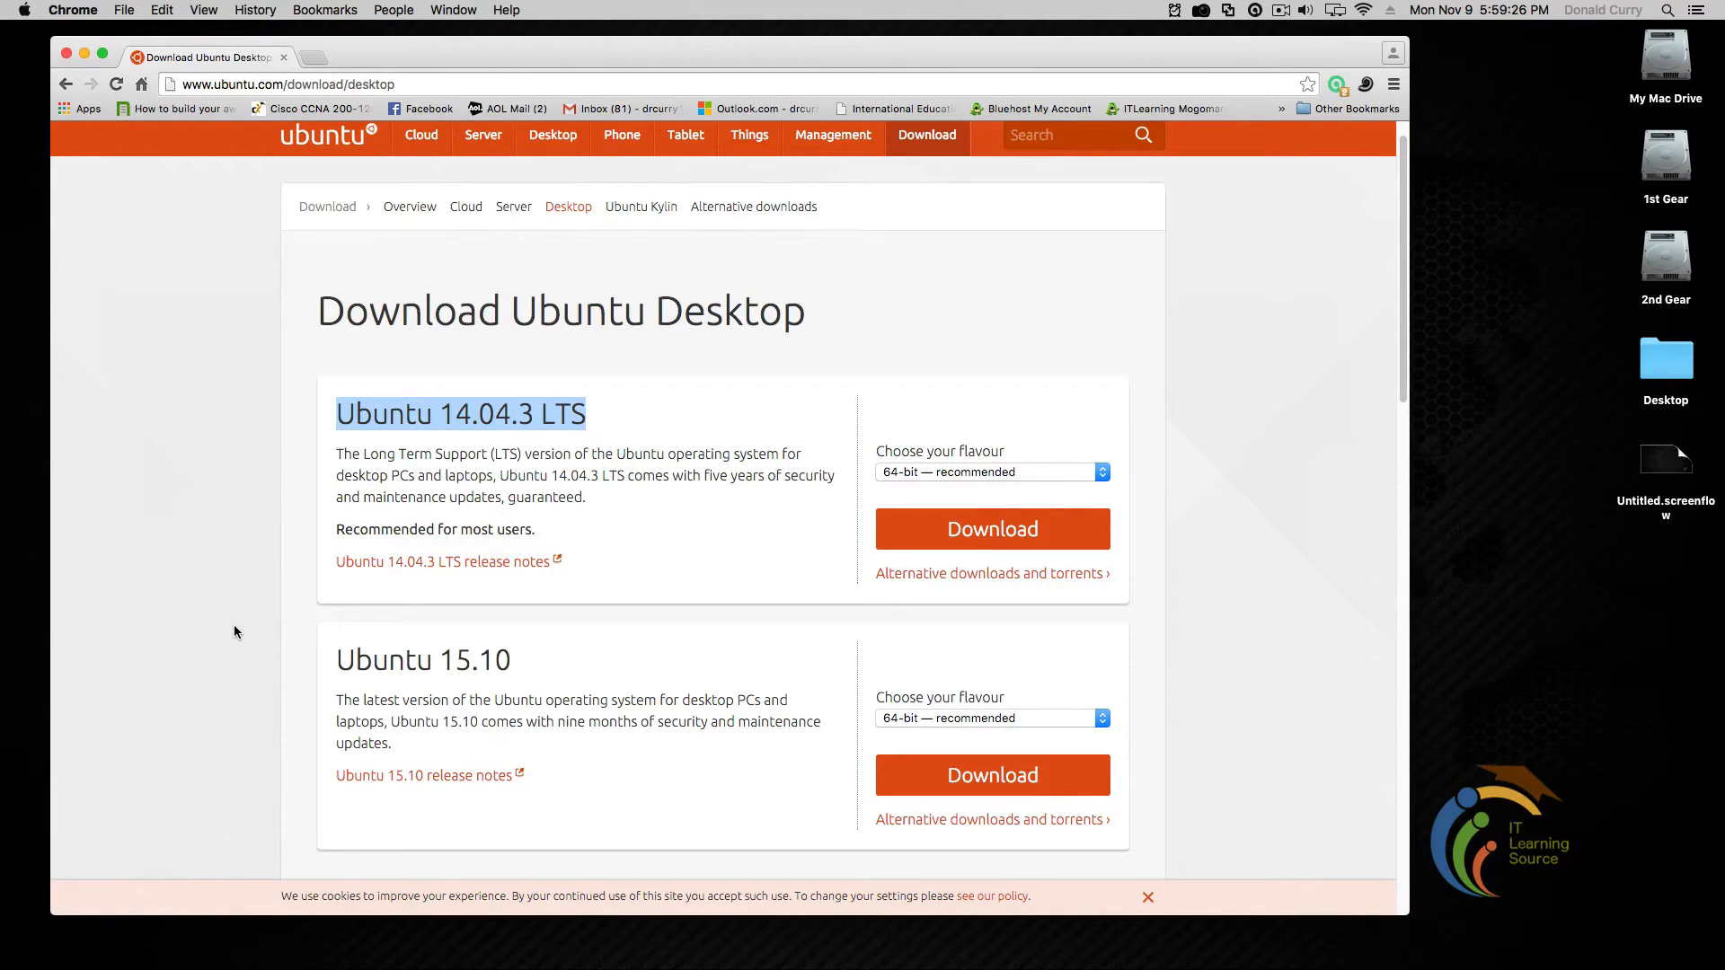
pyautogui.click(203, 658)
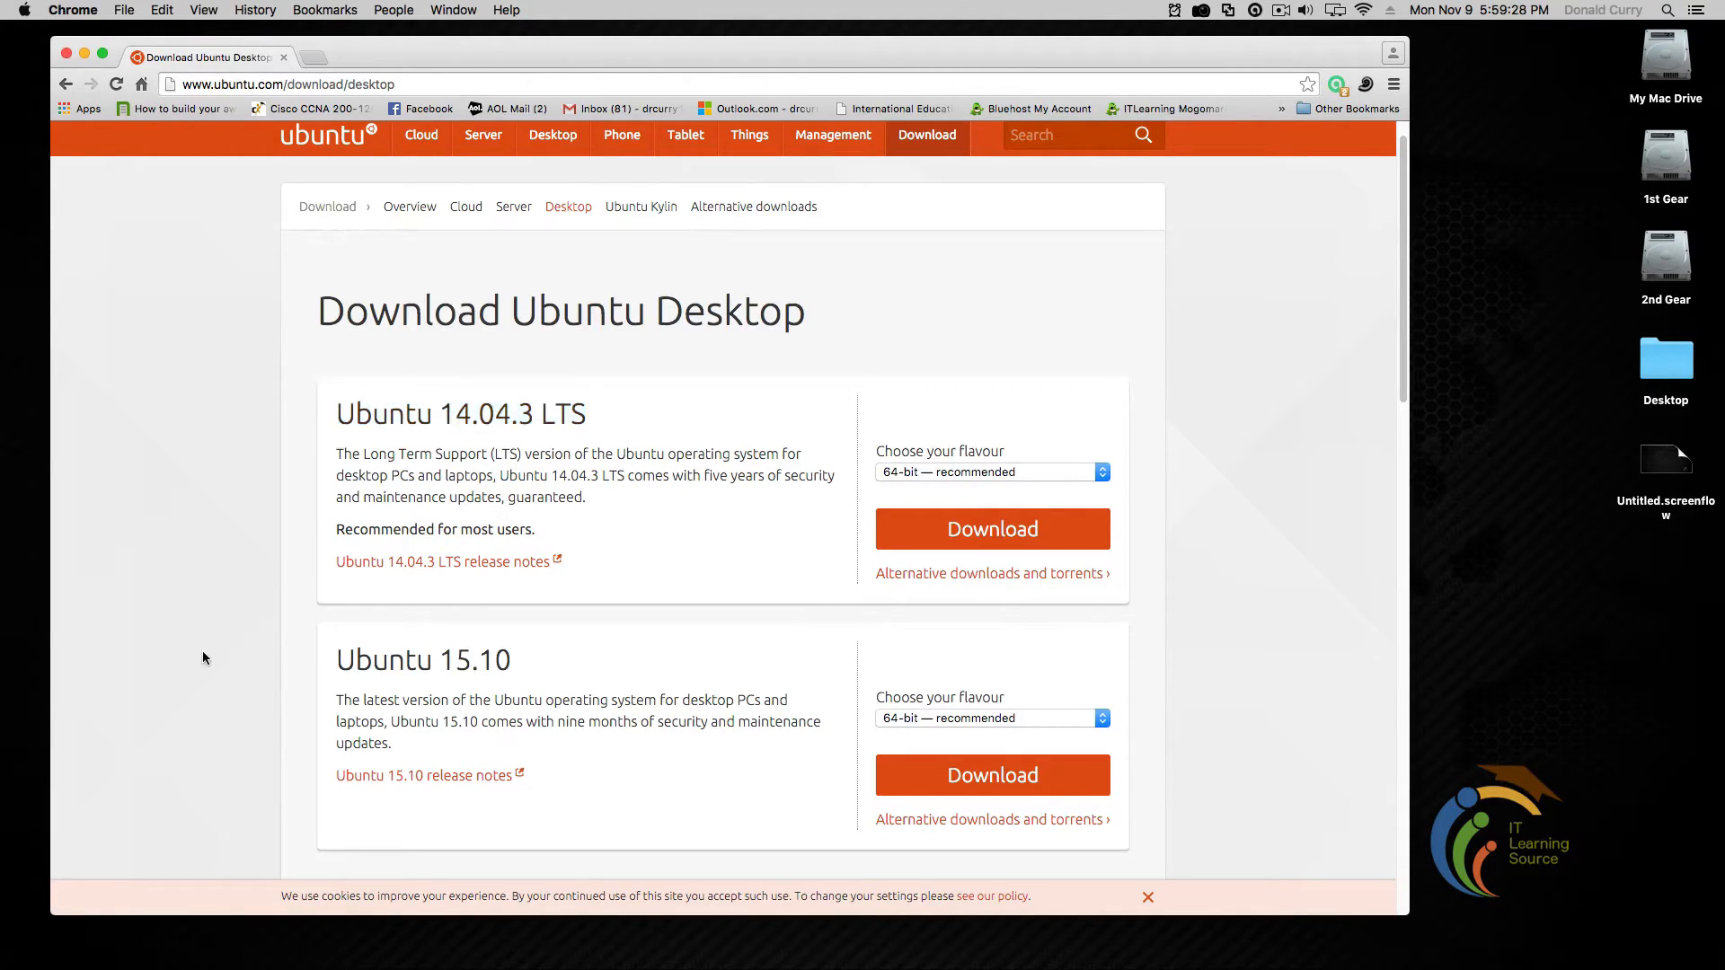
pyautogui.moveTo(514, 661); pyautogui.dragTo(320, 655)
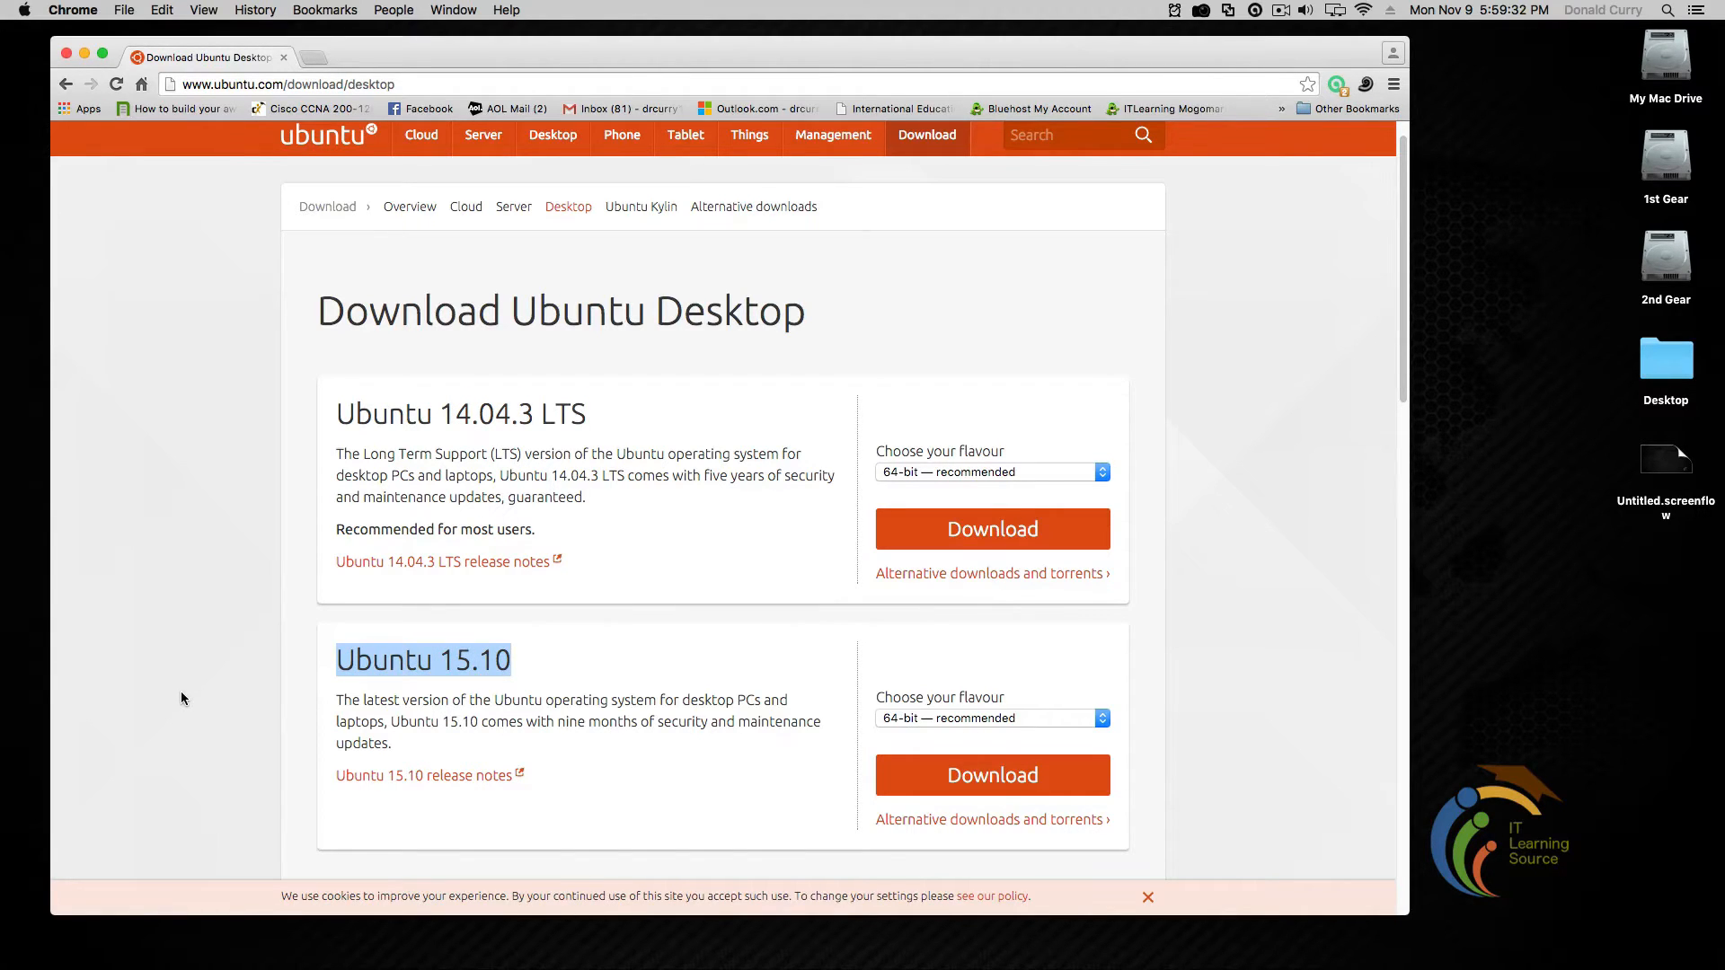
pyautogui.scroll(-5, 181, 692)
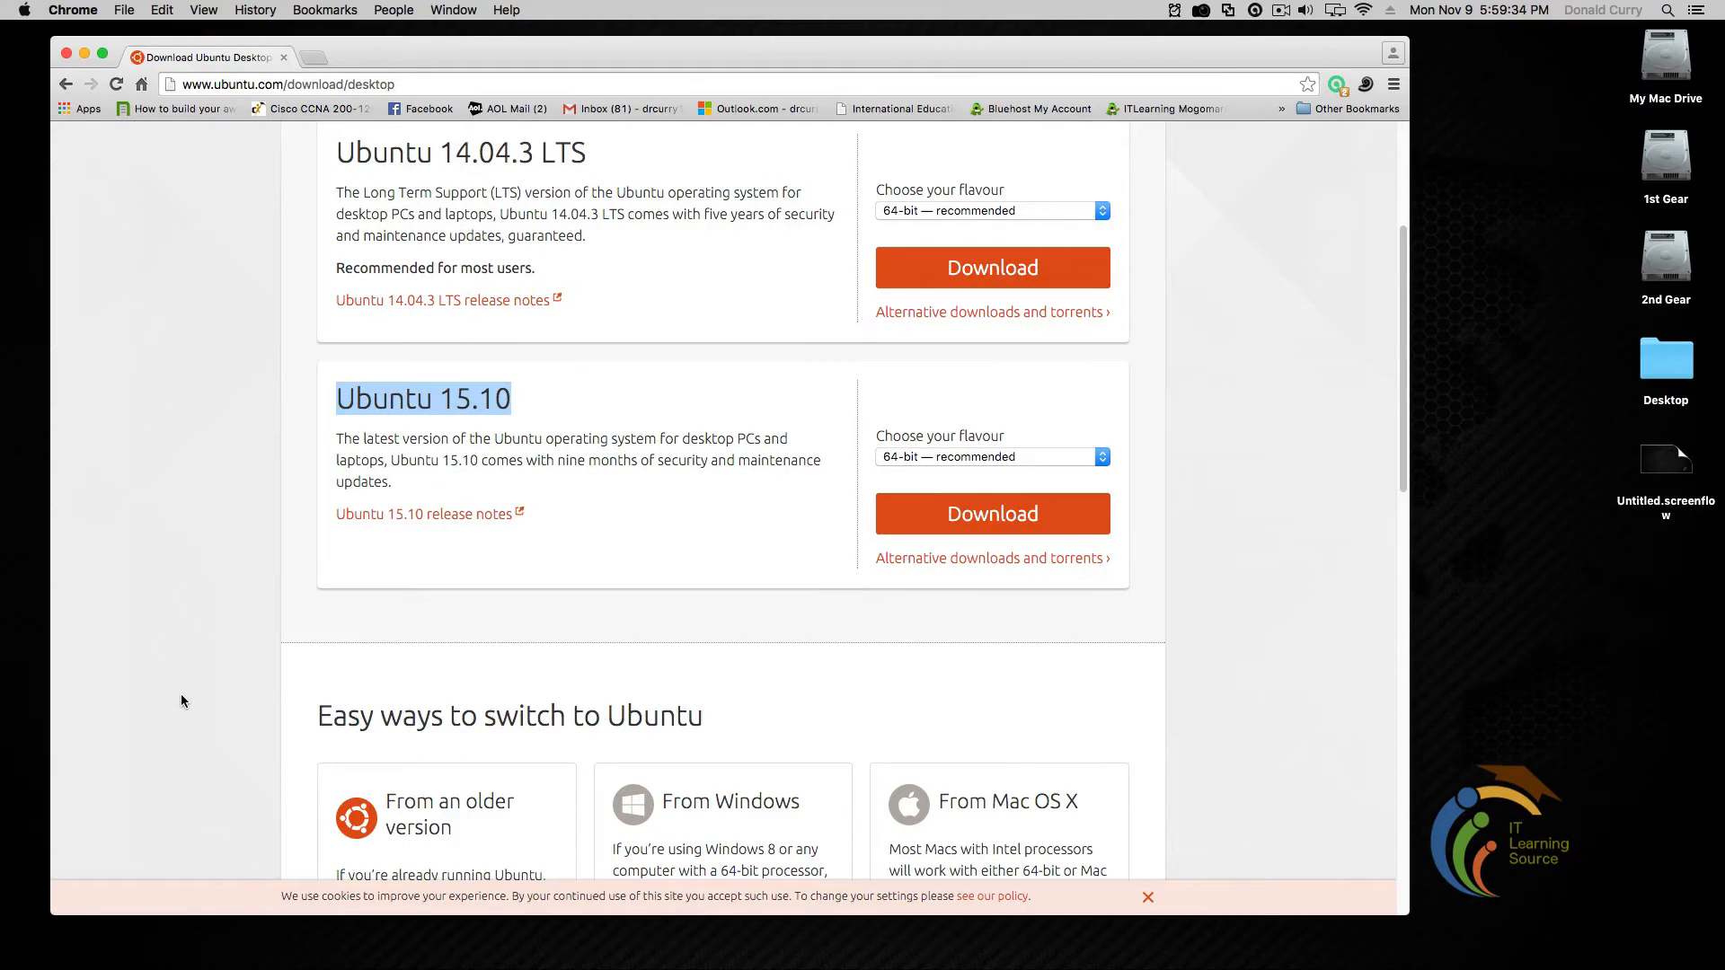
pyautogui.click(451, 453)
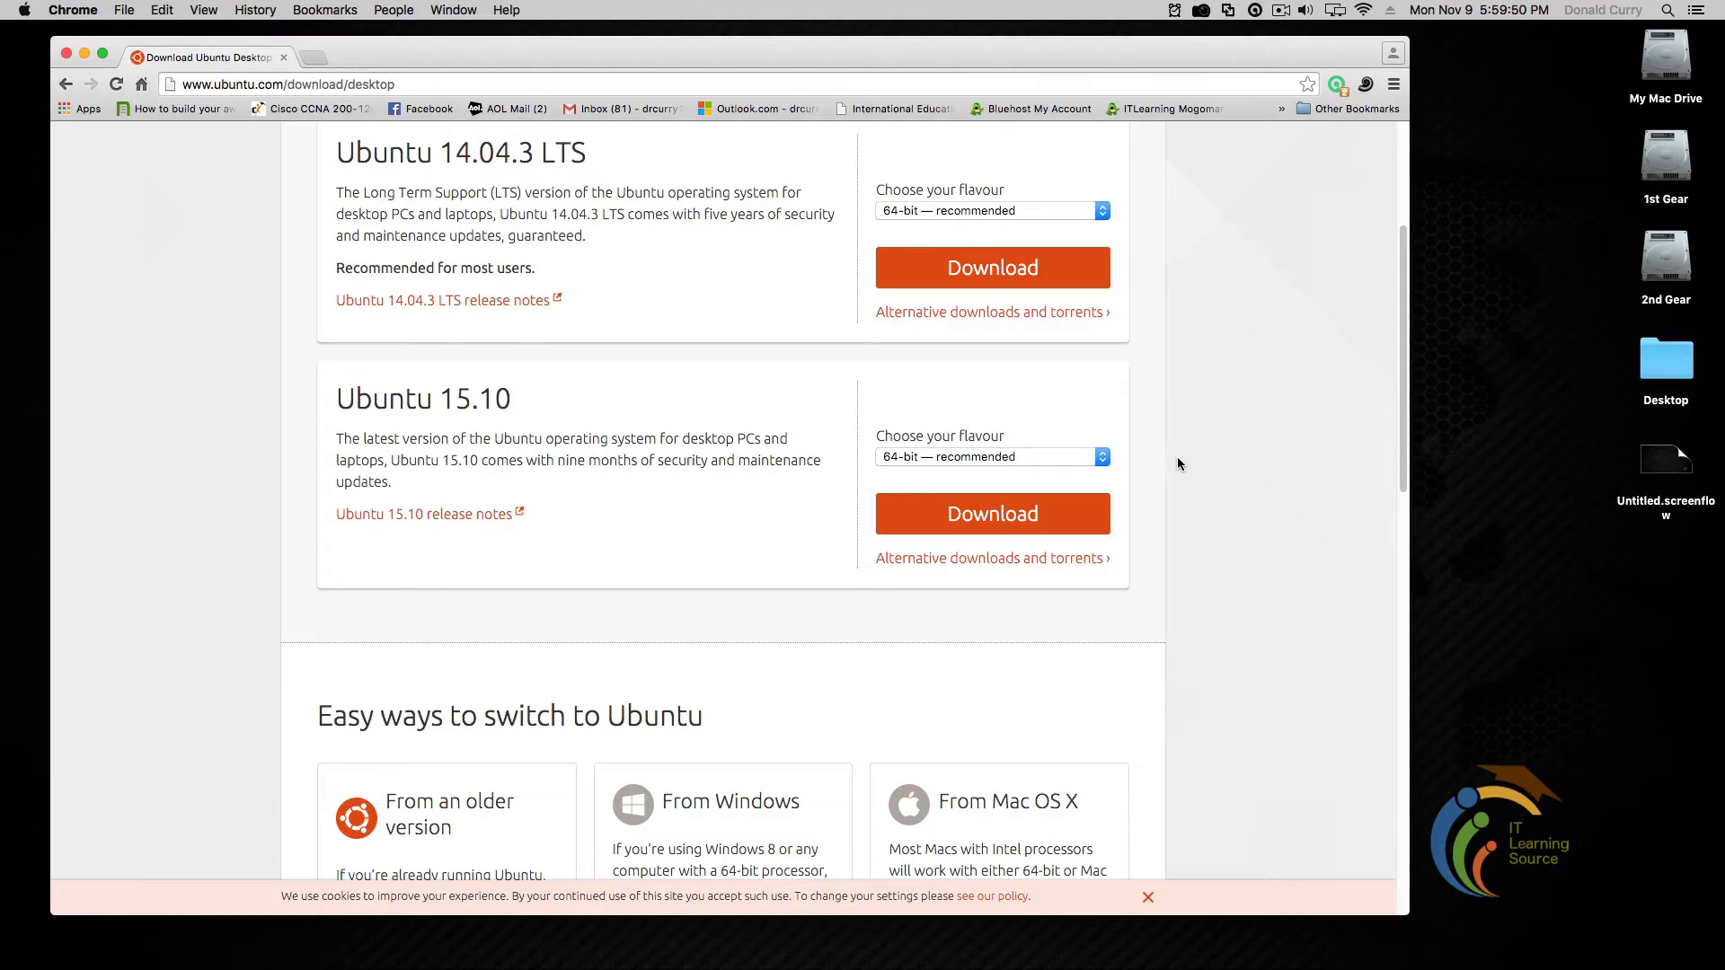
# Keep Ubuntu 15.10 on the 64-bit — recommended flavour and start its download
pyautogui.click(1105, 463)
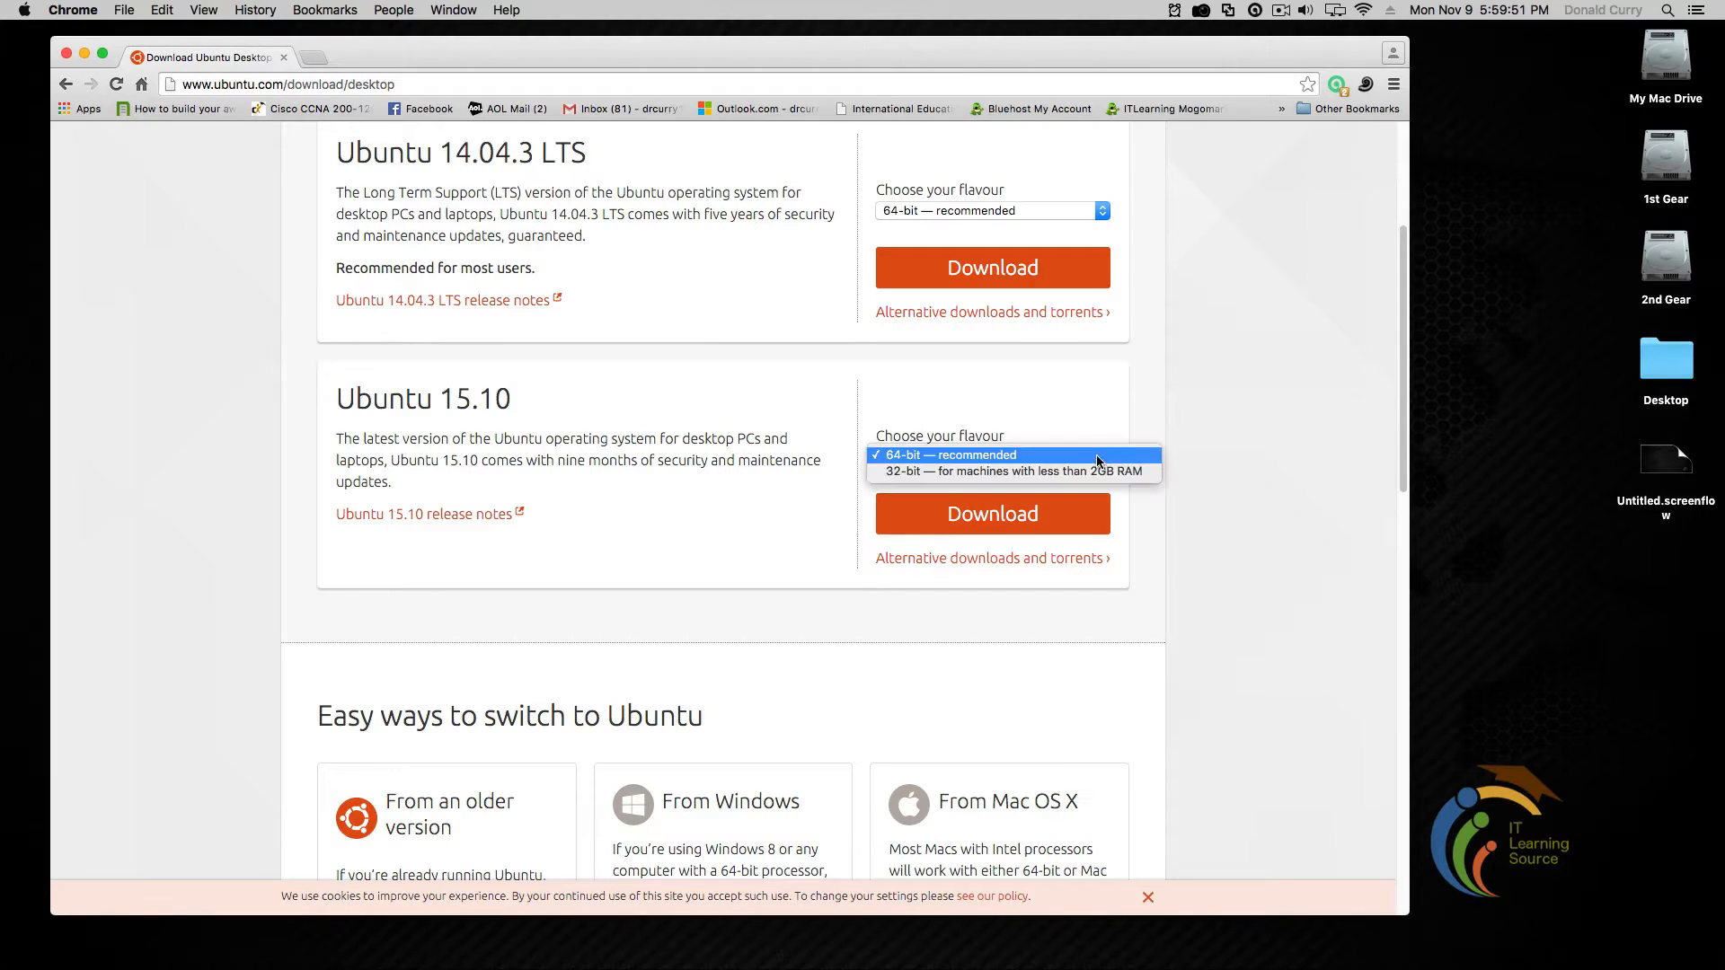
pyautogui.click(1006, 471)
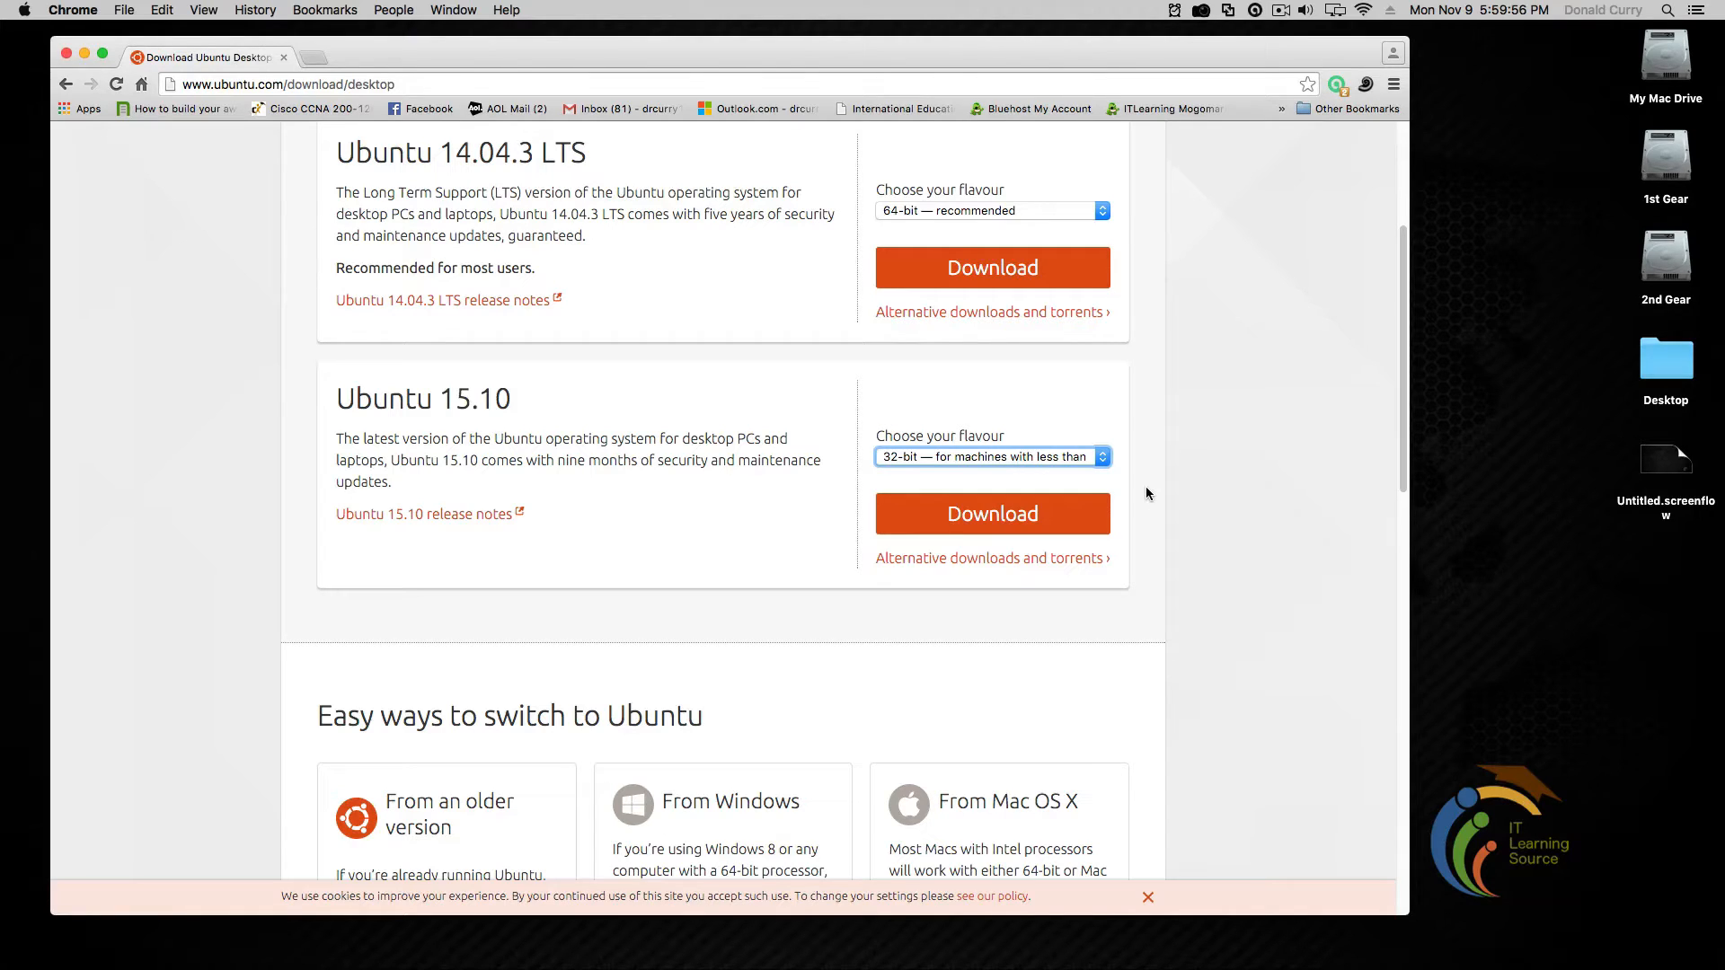
pyautogui.click(1104, 459)
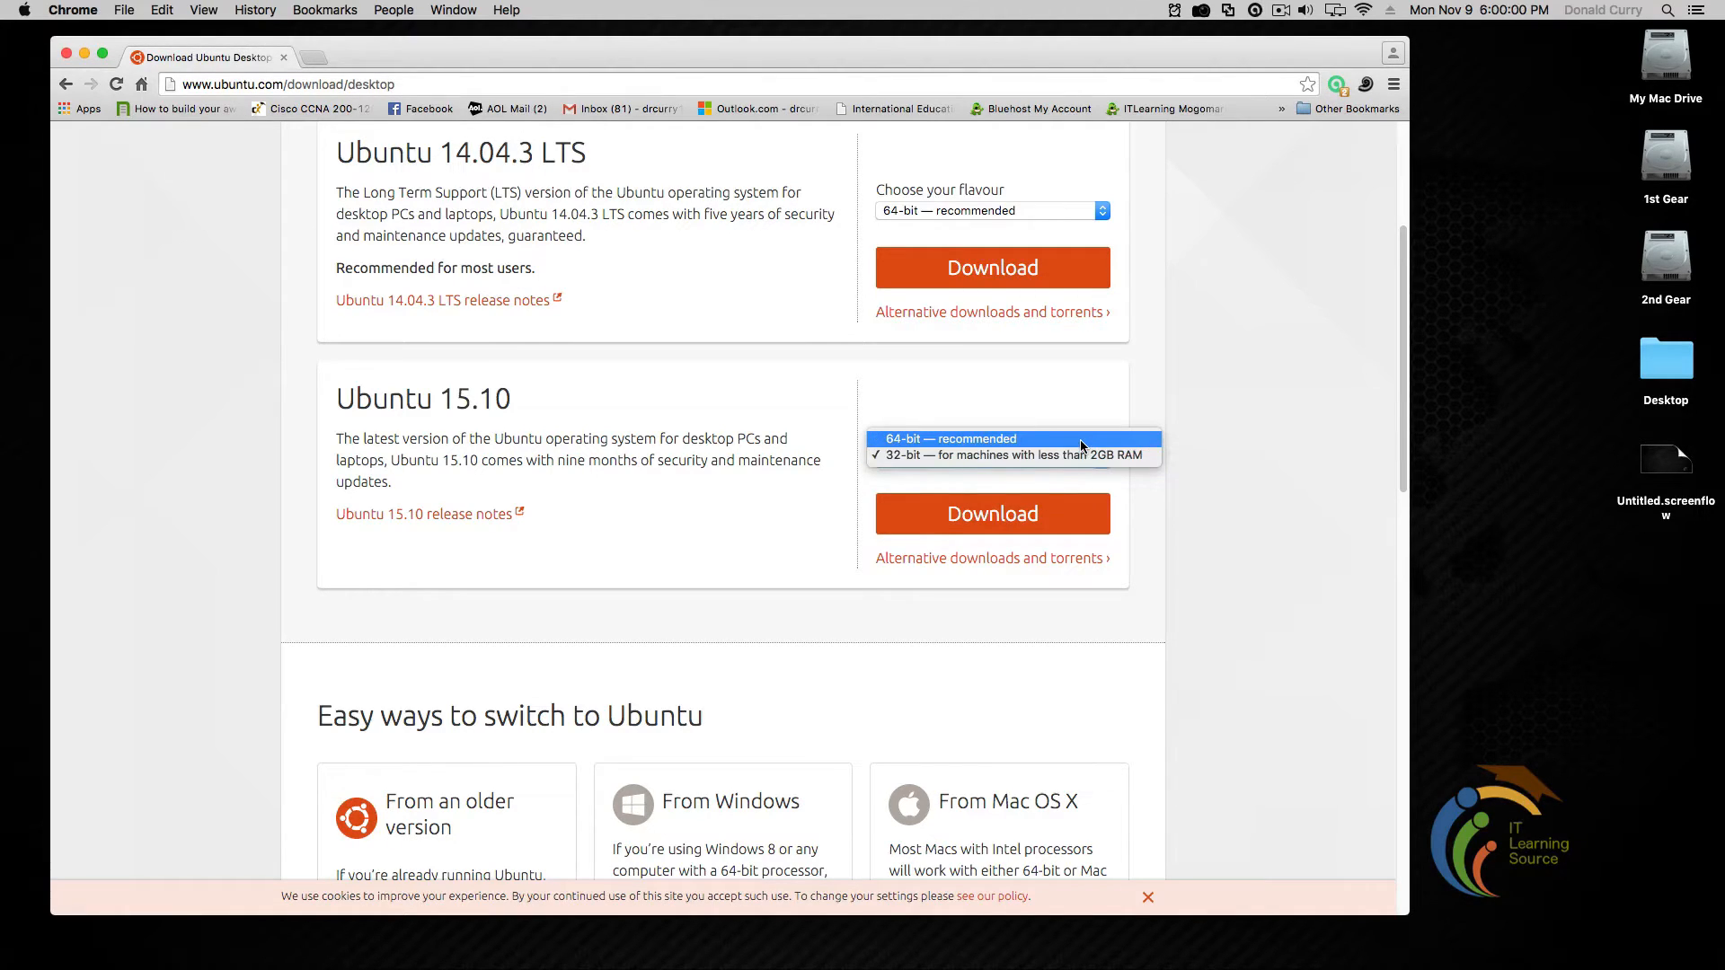
pyautogui.click(1080, 439)
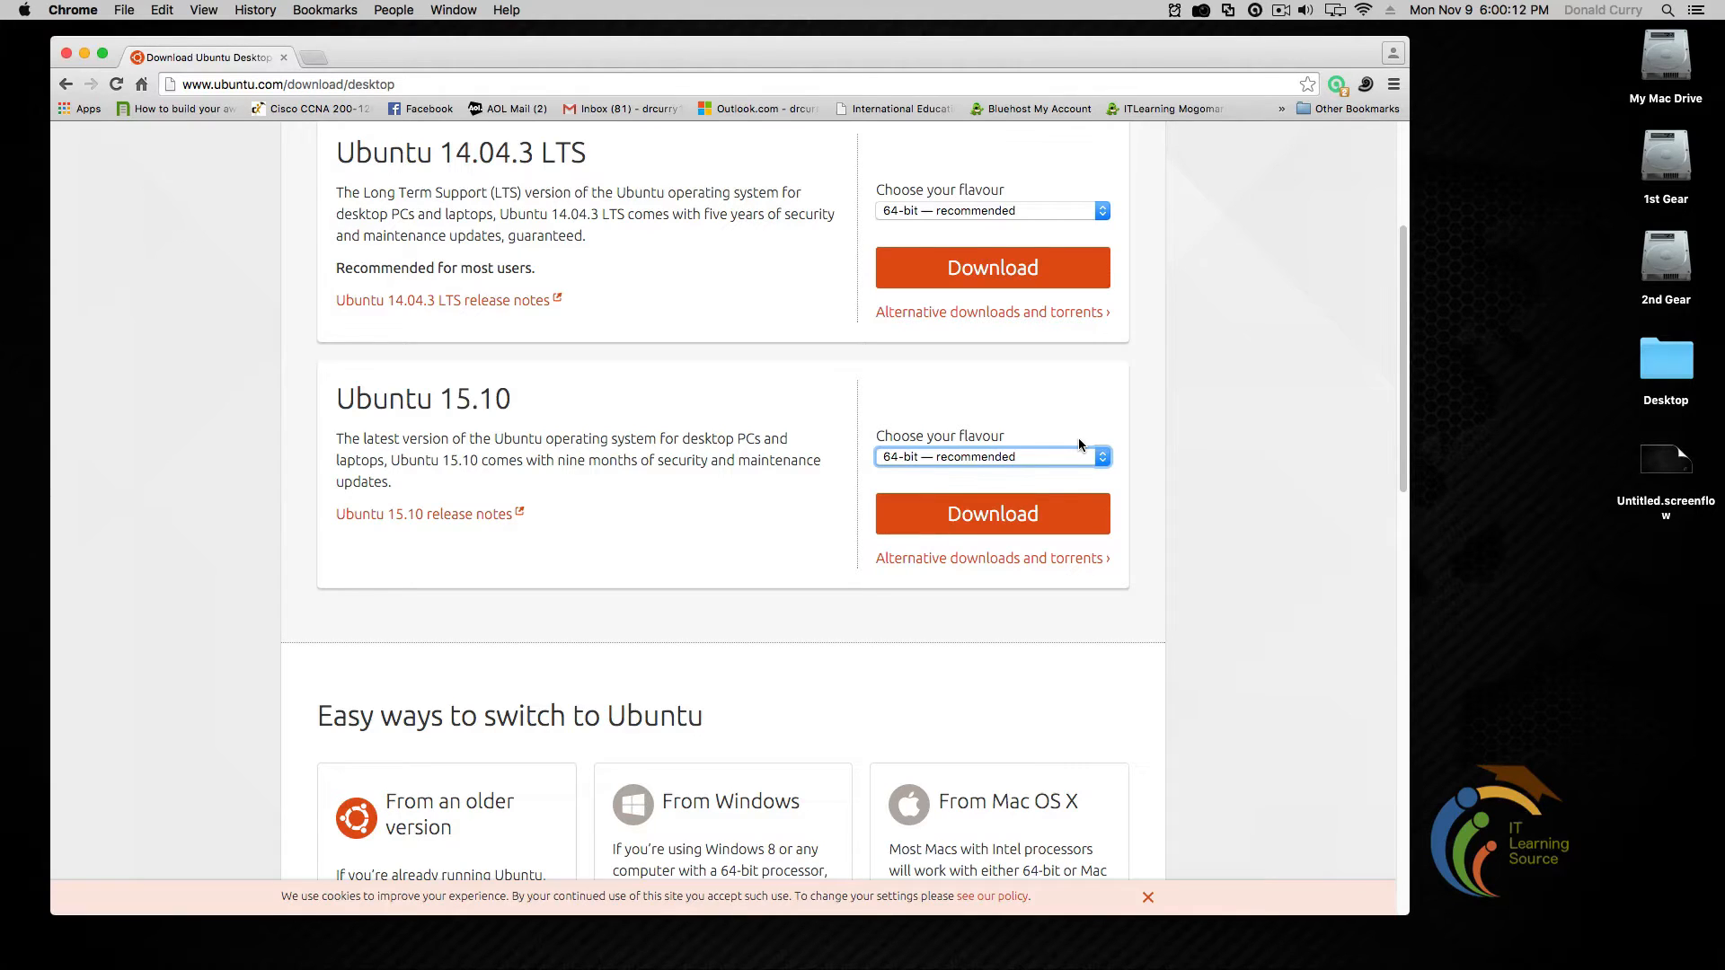
pyautogui.click(215, 457)
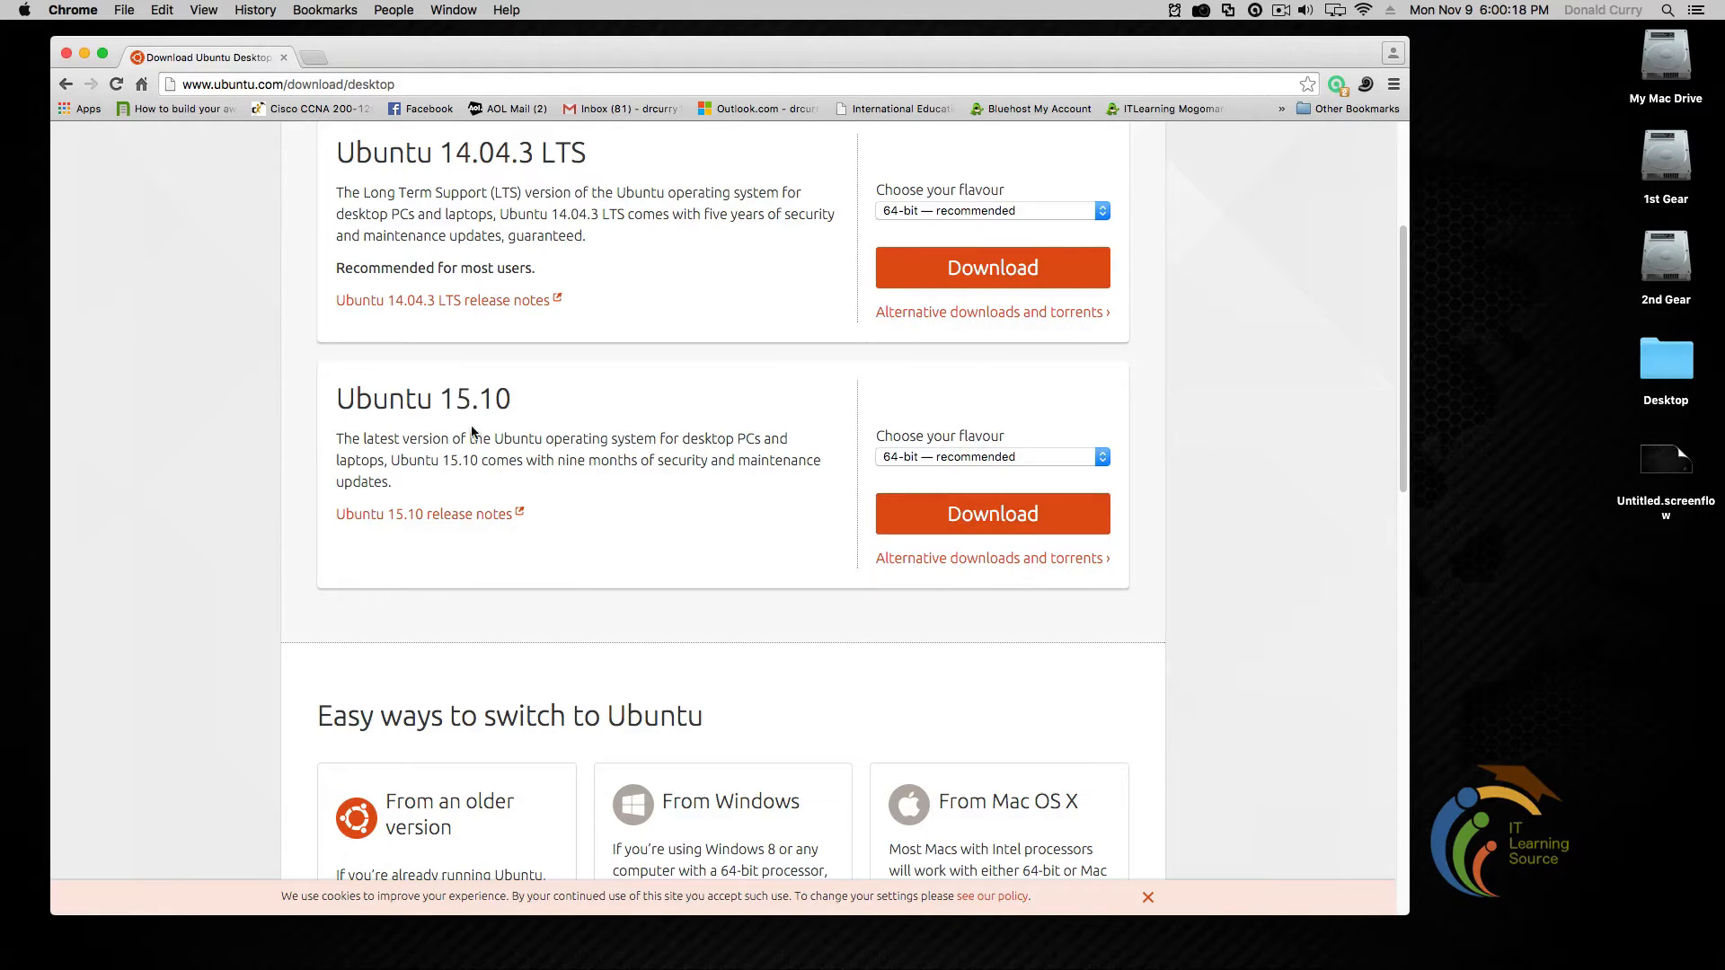
pyautogui.click(983, 530)
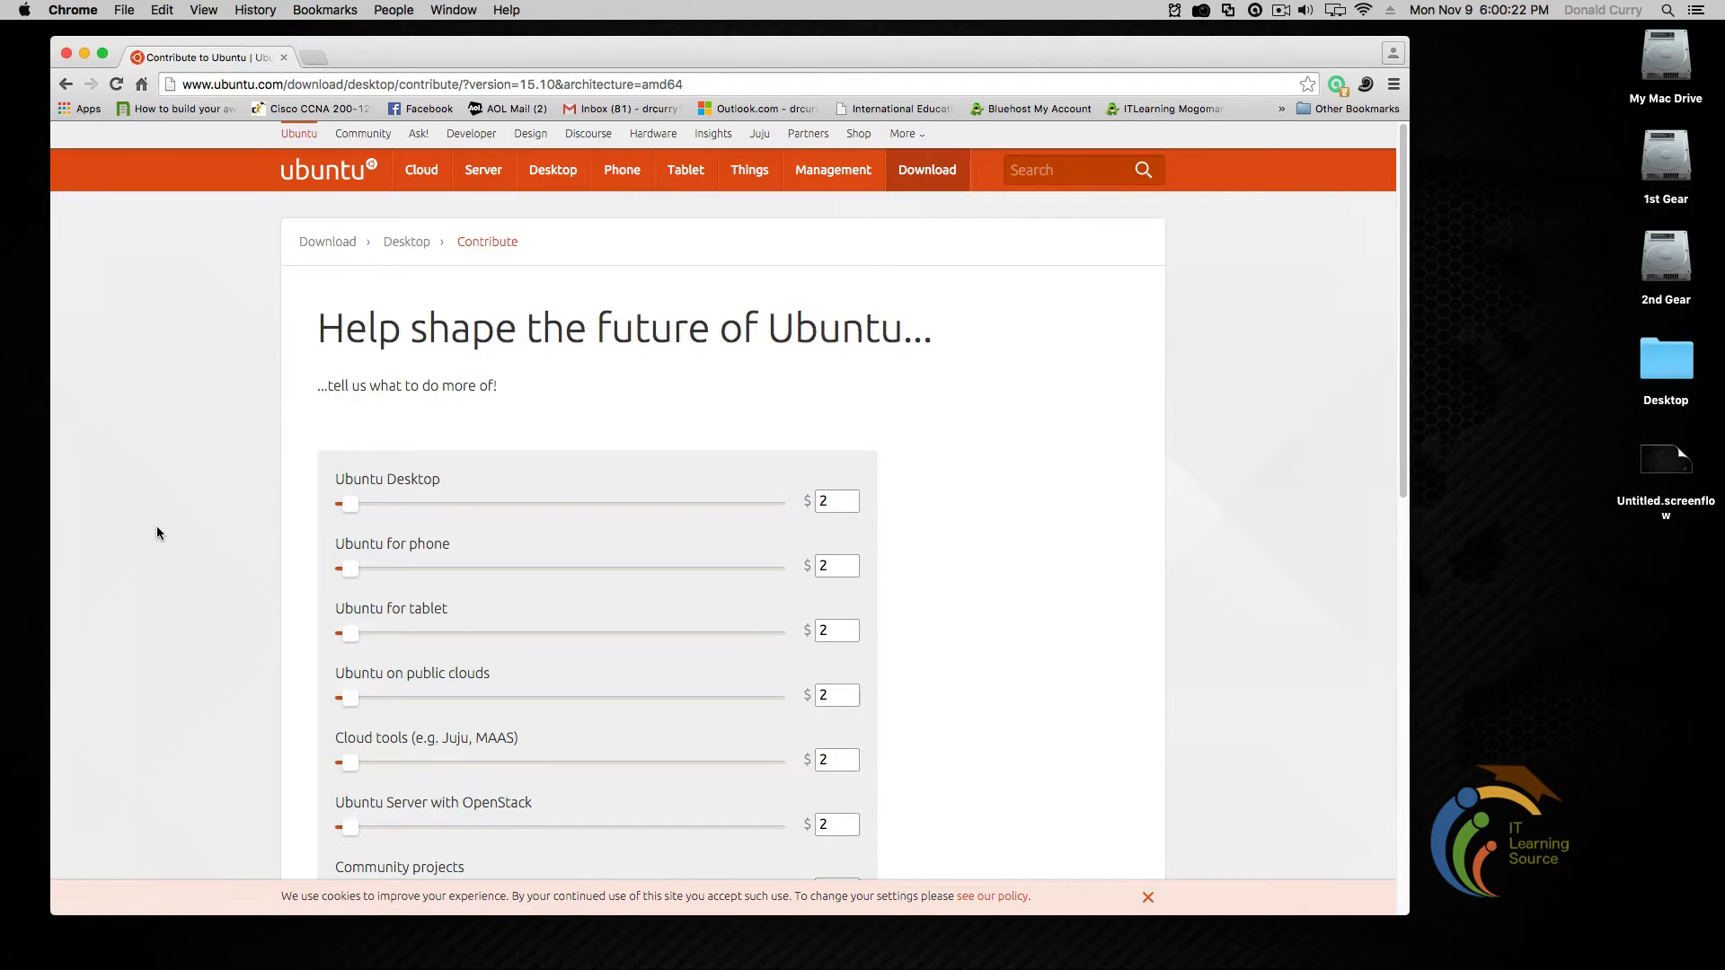
# Skip the contribution with 'Not now, take me to the download' so the 15.10 download starts
pyautogui.scroll(-5, 159, 532)
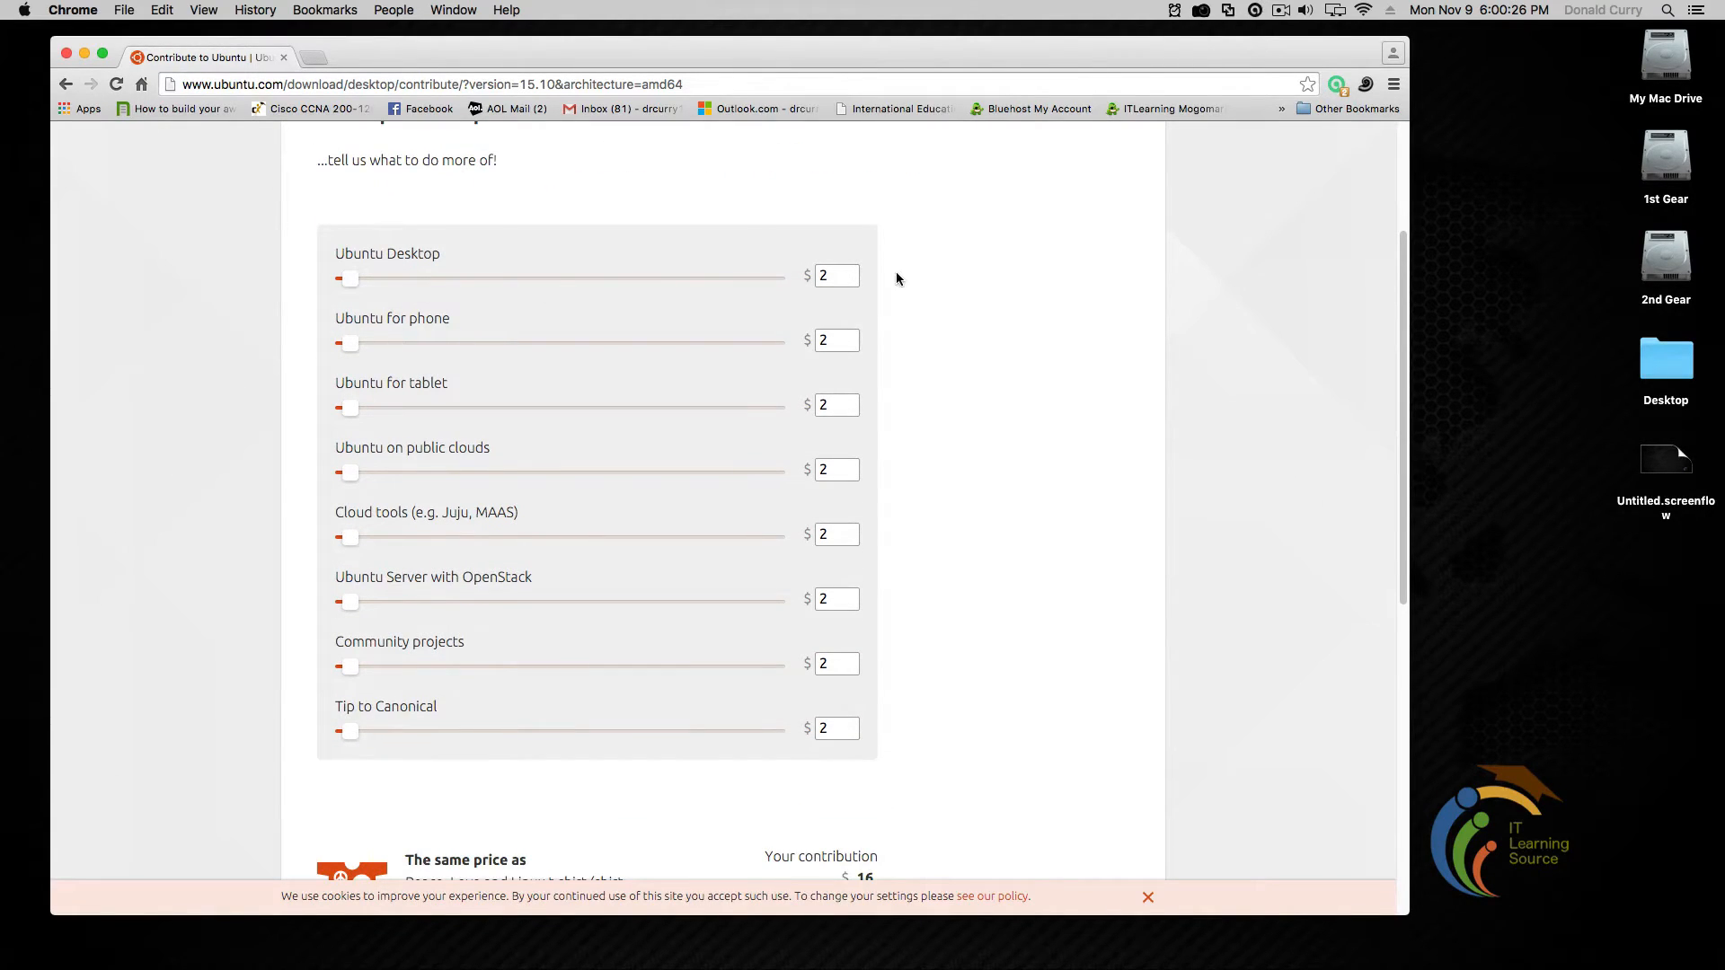
pyautogui.scroll(-8, 234, 659)
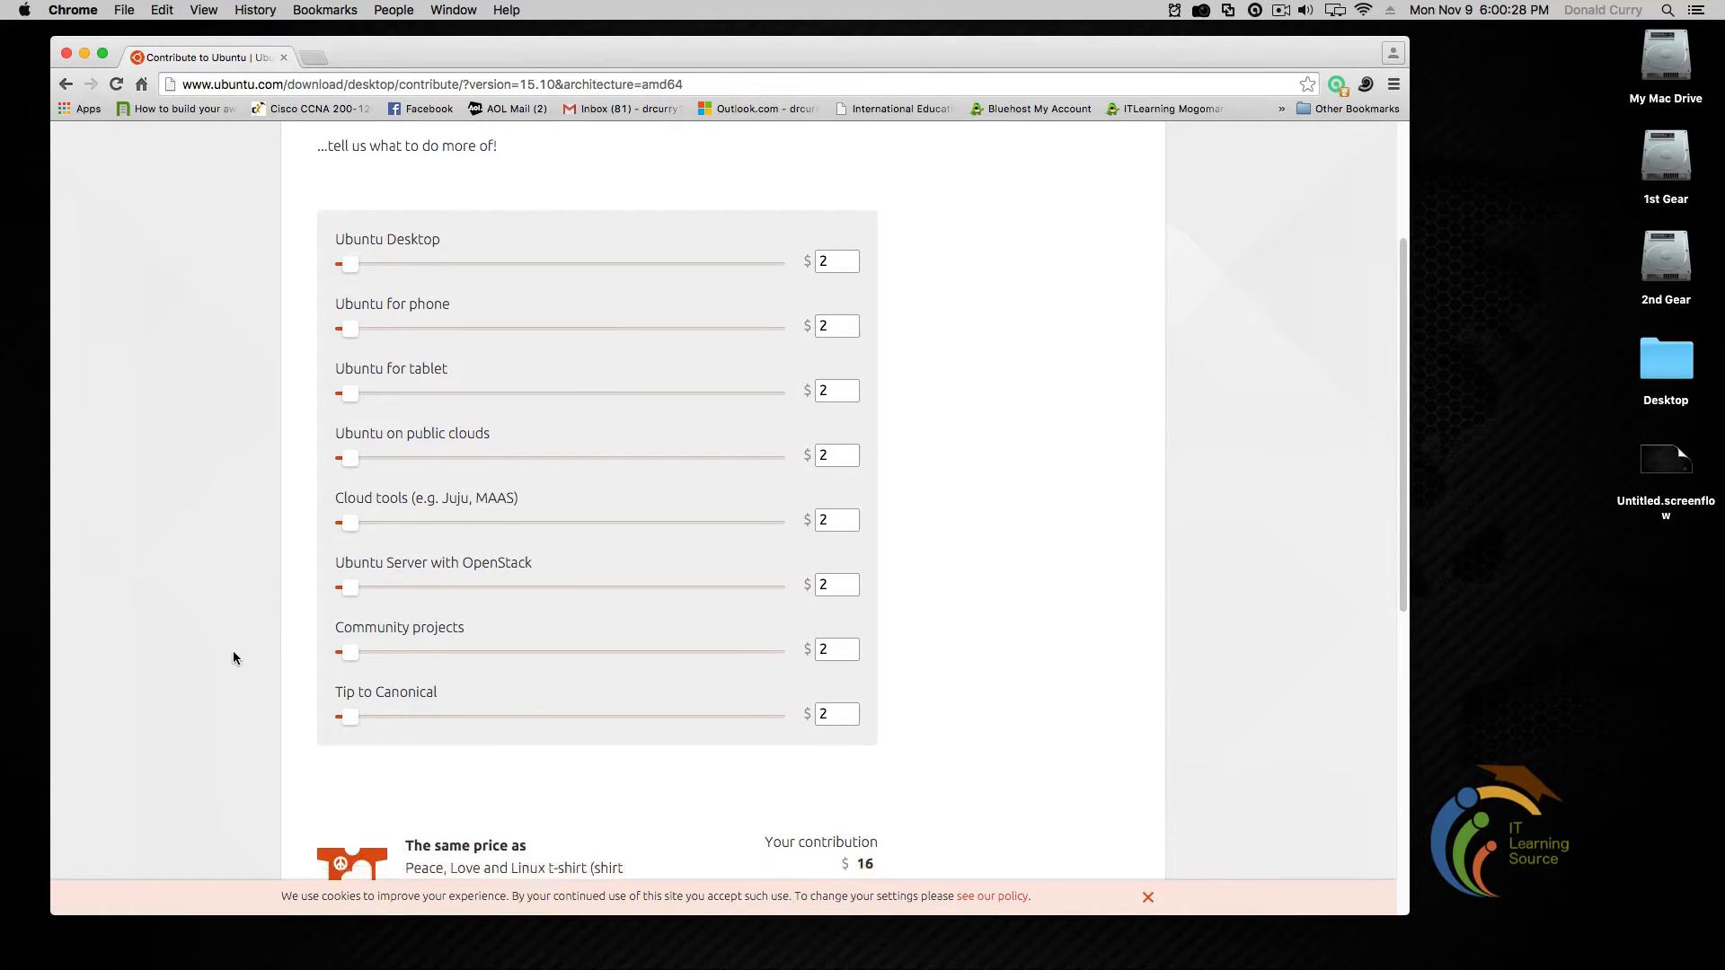
pyautogui.scroll(6, 234, 658)
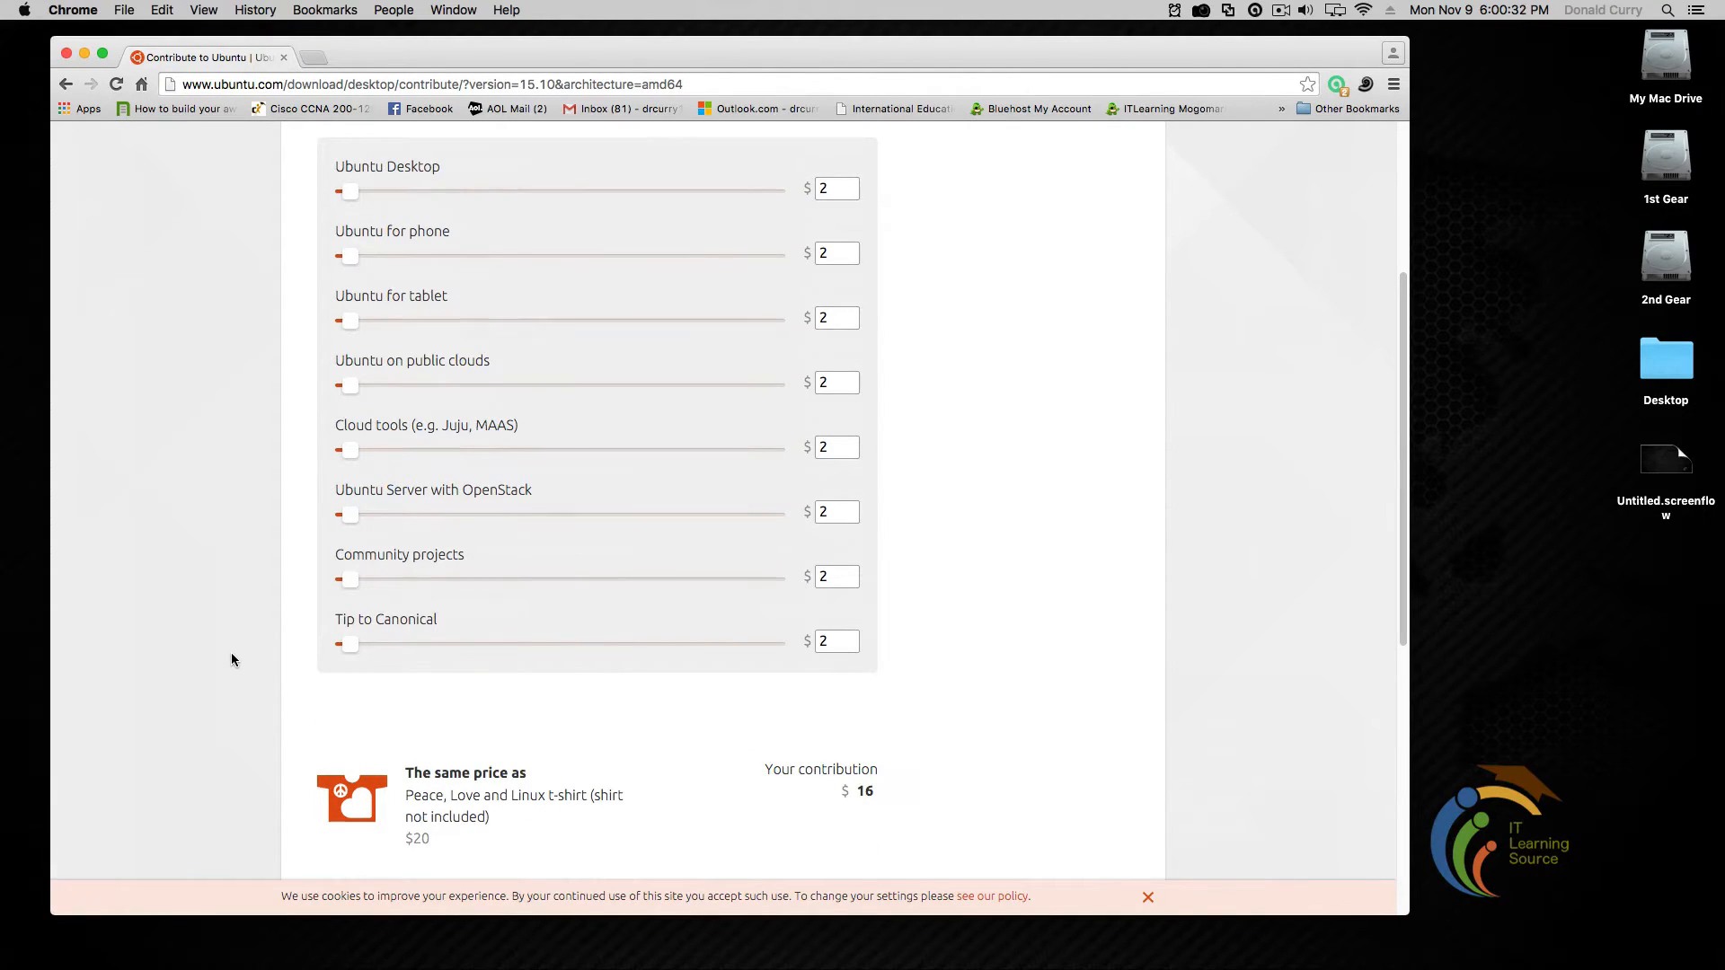
pyautogui.scroll(4, 231, 658)
pyautogui.scroll(-2, 231, 659)
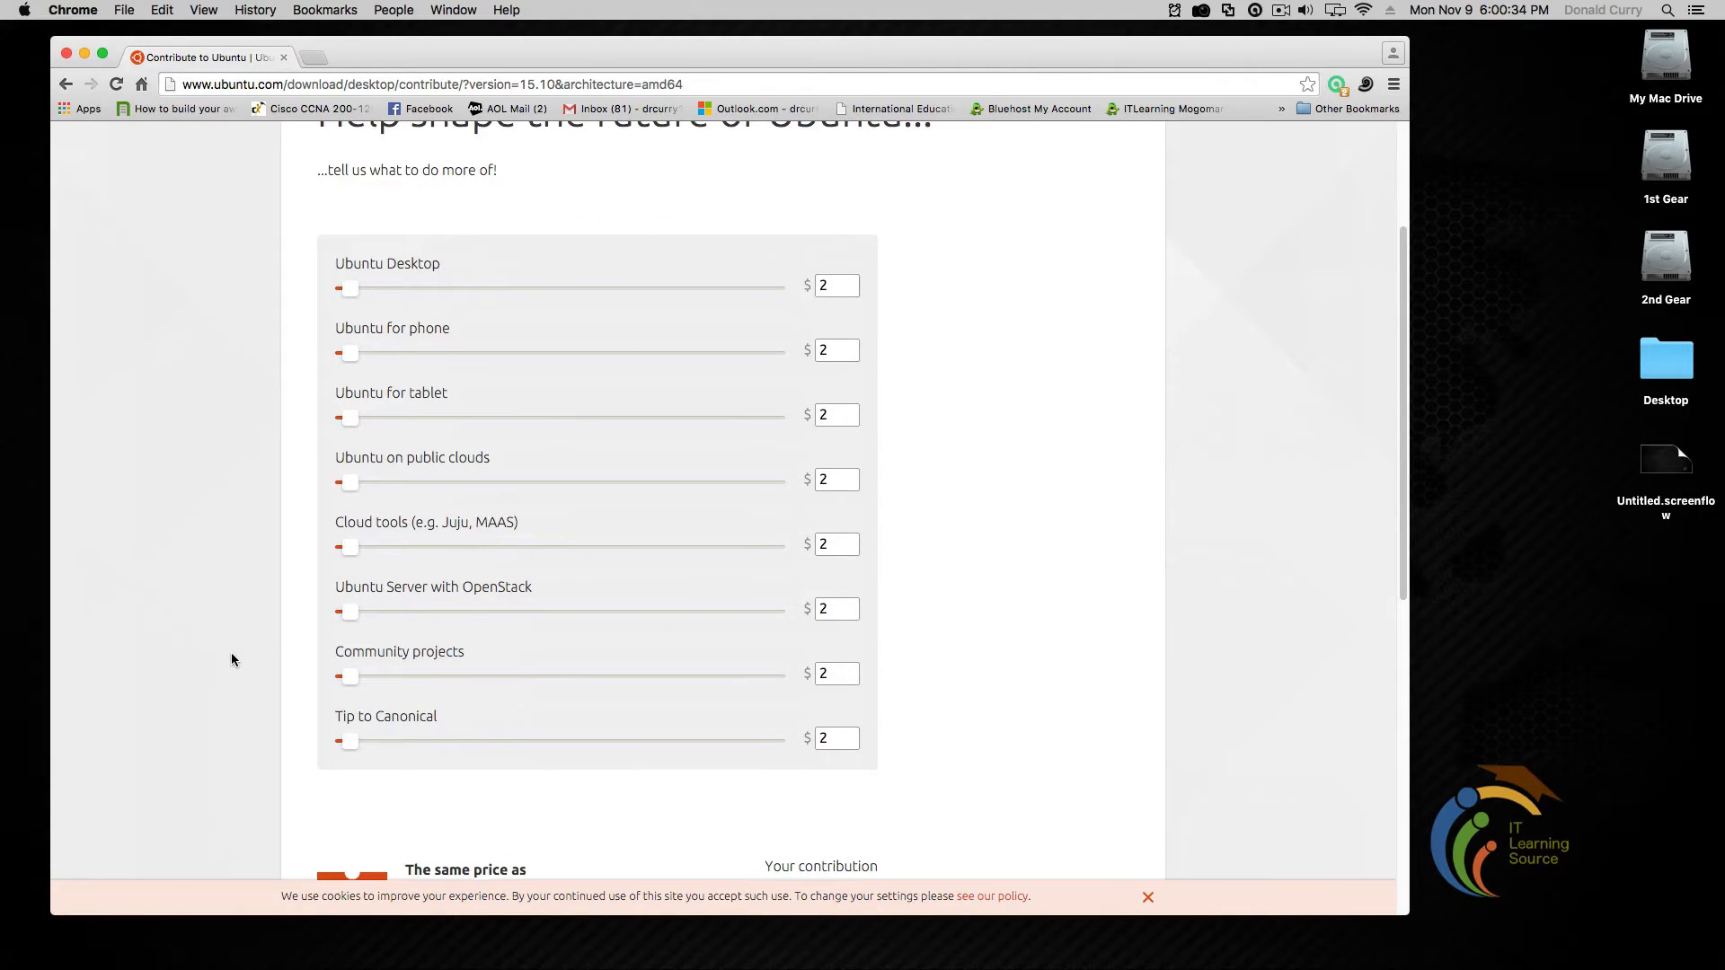
pyautogui.scroll(2, 231, 658)
pyautogui.scroll(-6, 231, 658)
pyautogui.scroll(-2, 231, 658)
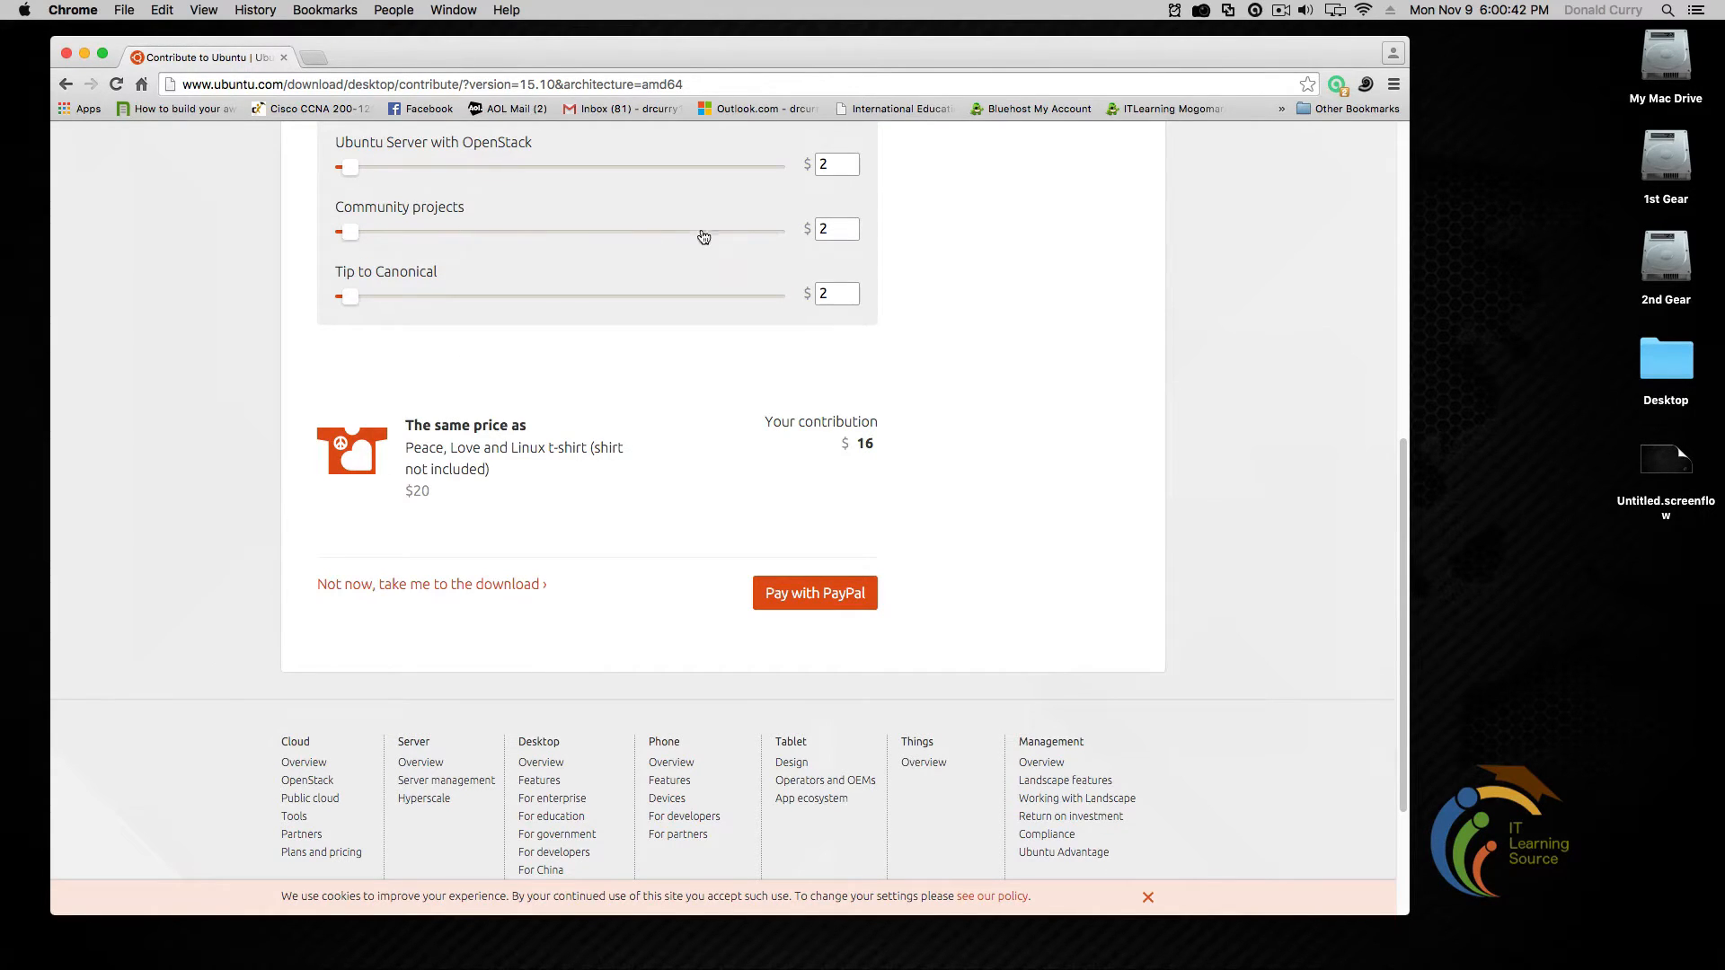
pyautogui.scroll(15, 192, 568)
pyautogui.scroll(-15, 191, 568)
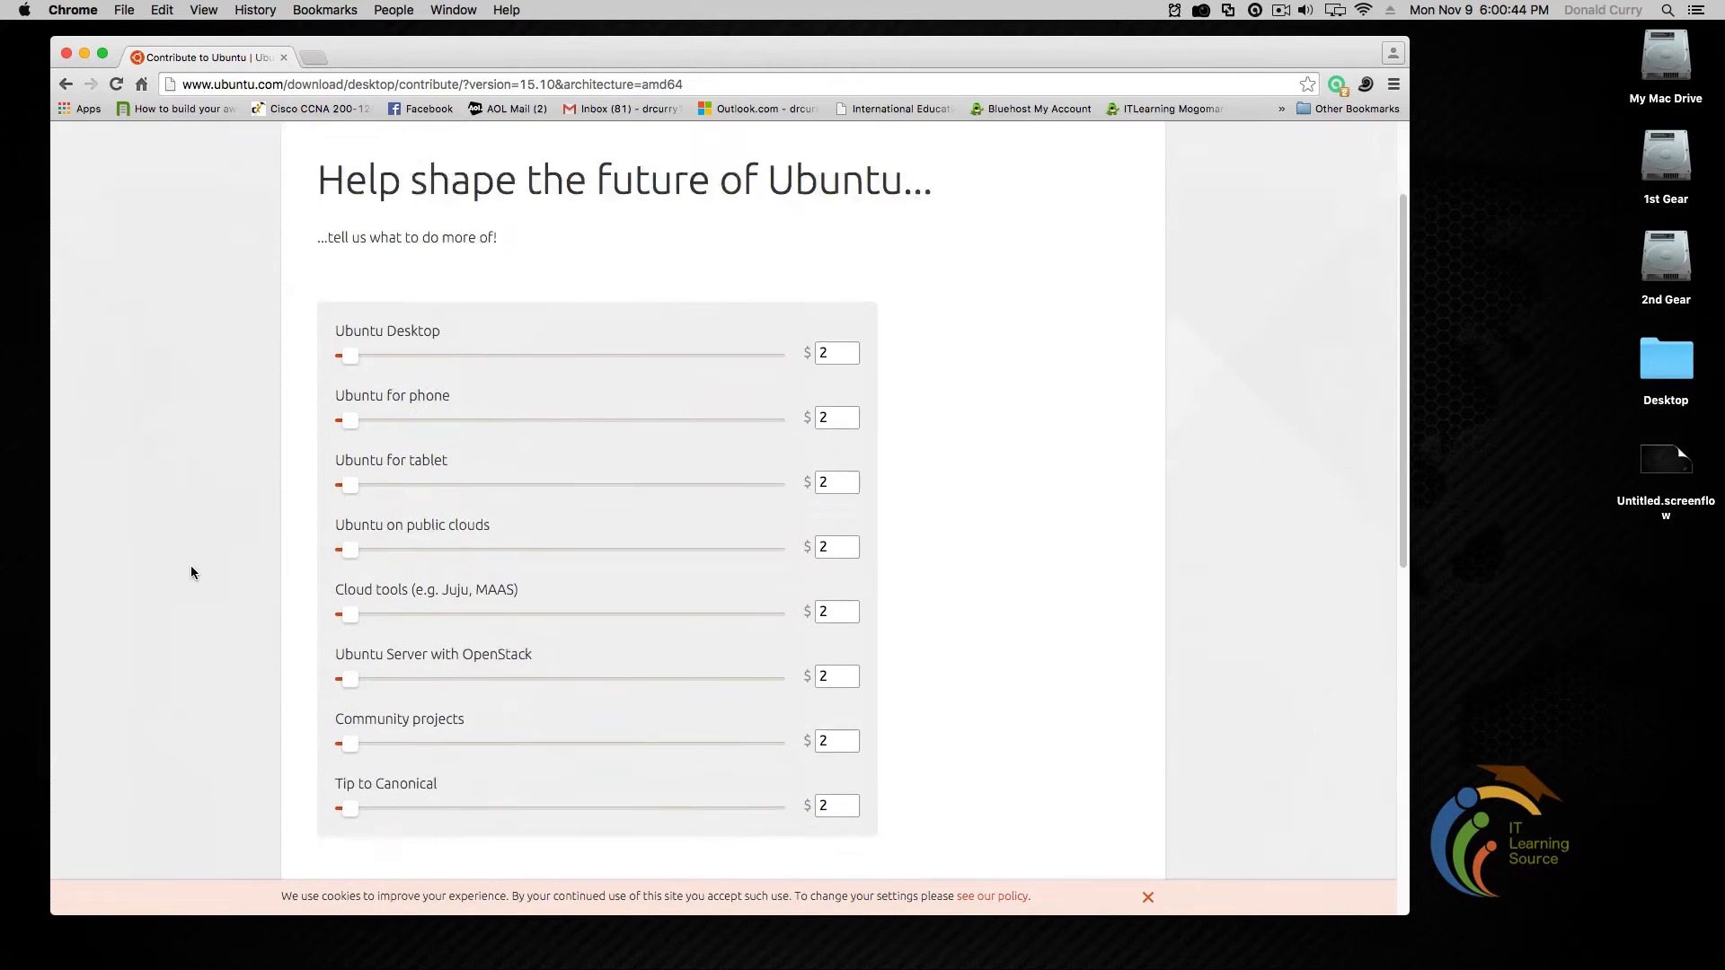
pyautogui.scroll(10, 192, 571)
pyautogui.scroll(-15, 192, 571)
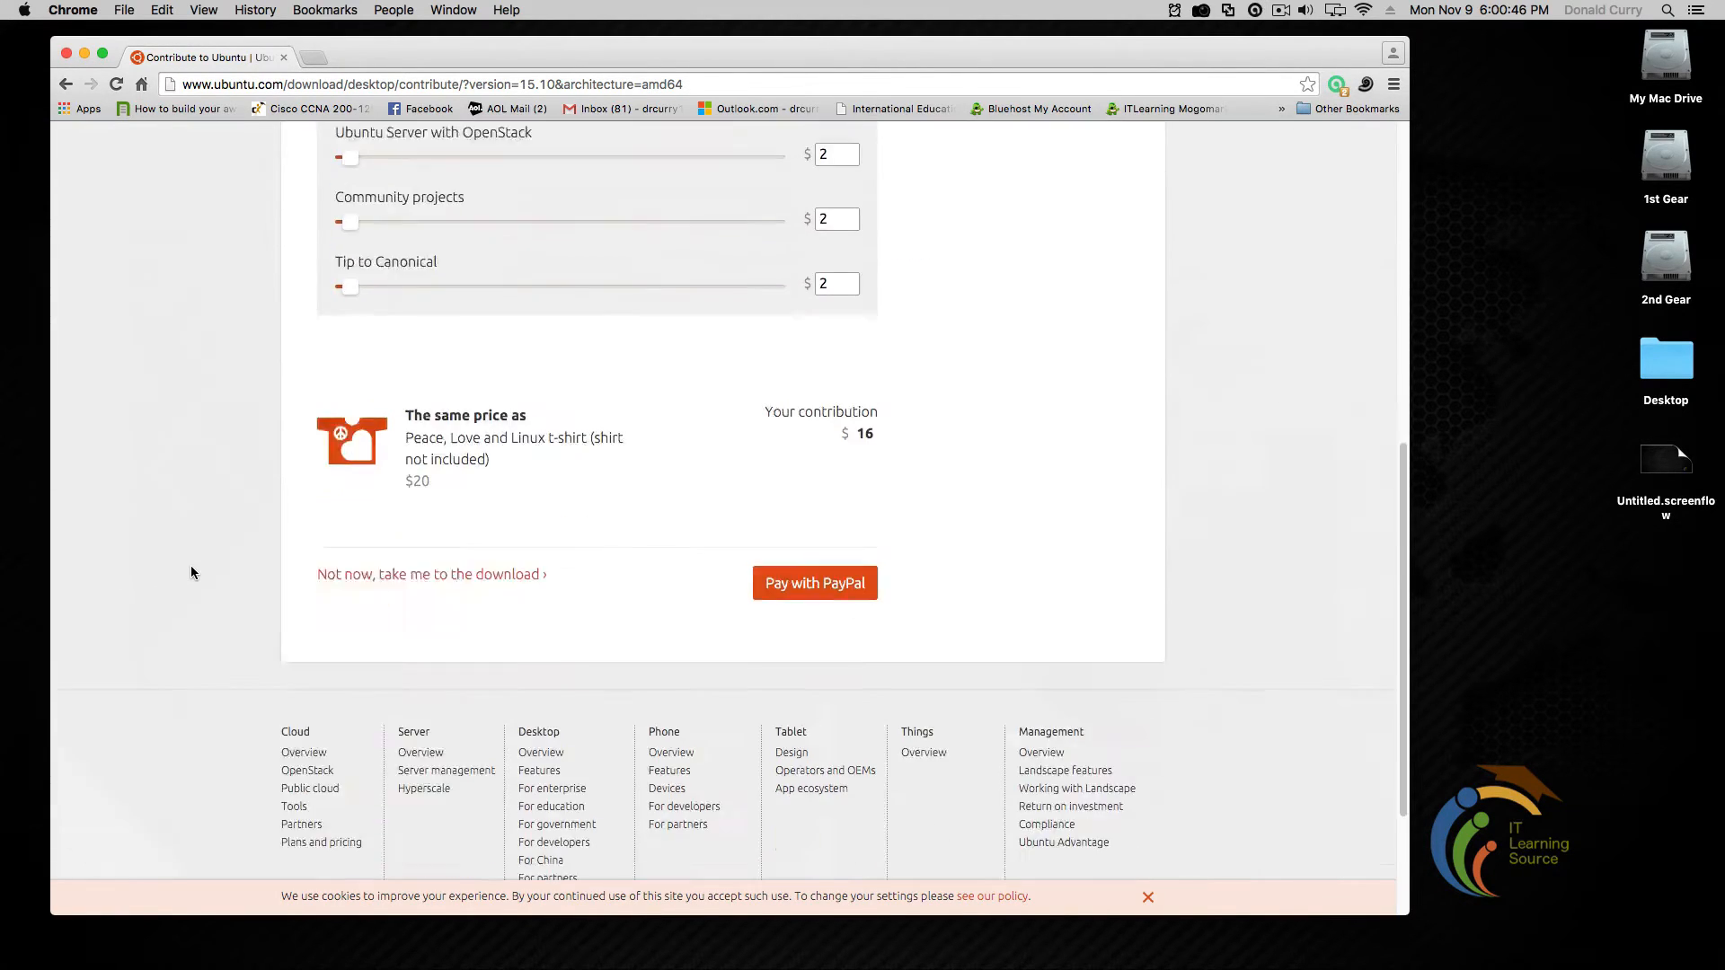
pyautogui.scroll(15, 191, 571)
pyautogui.scroll(-15, 192, 572)
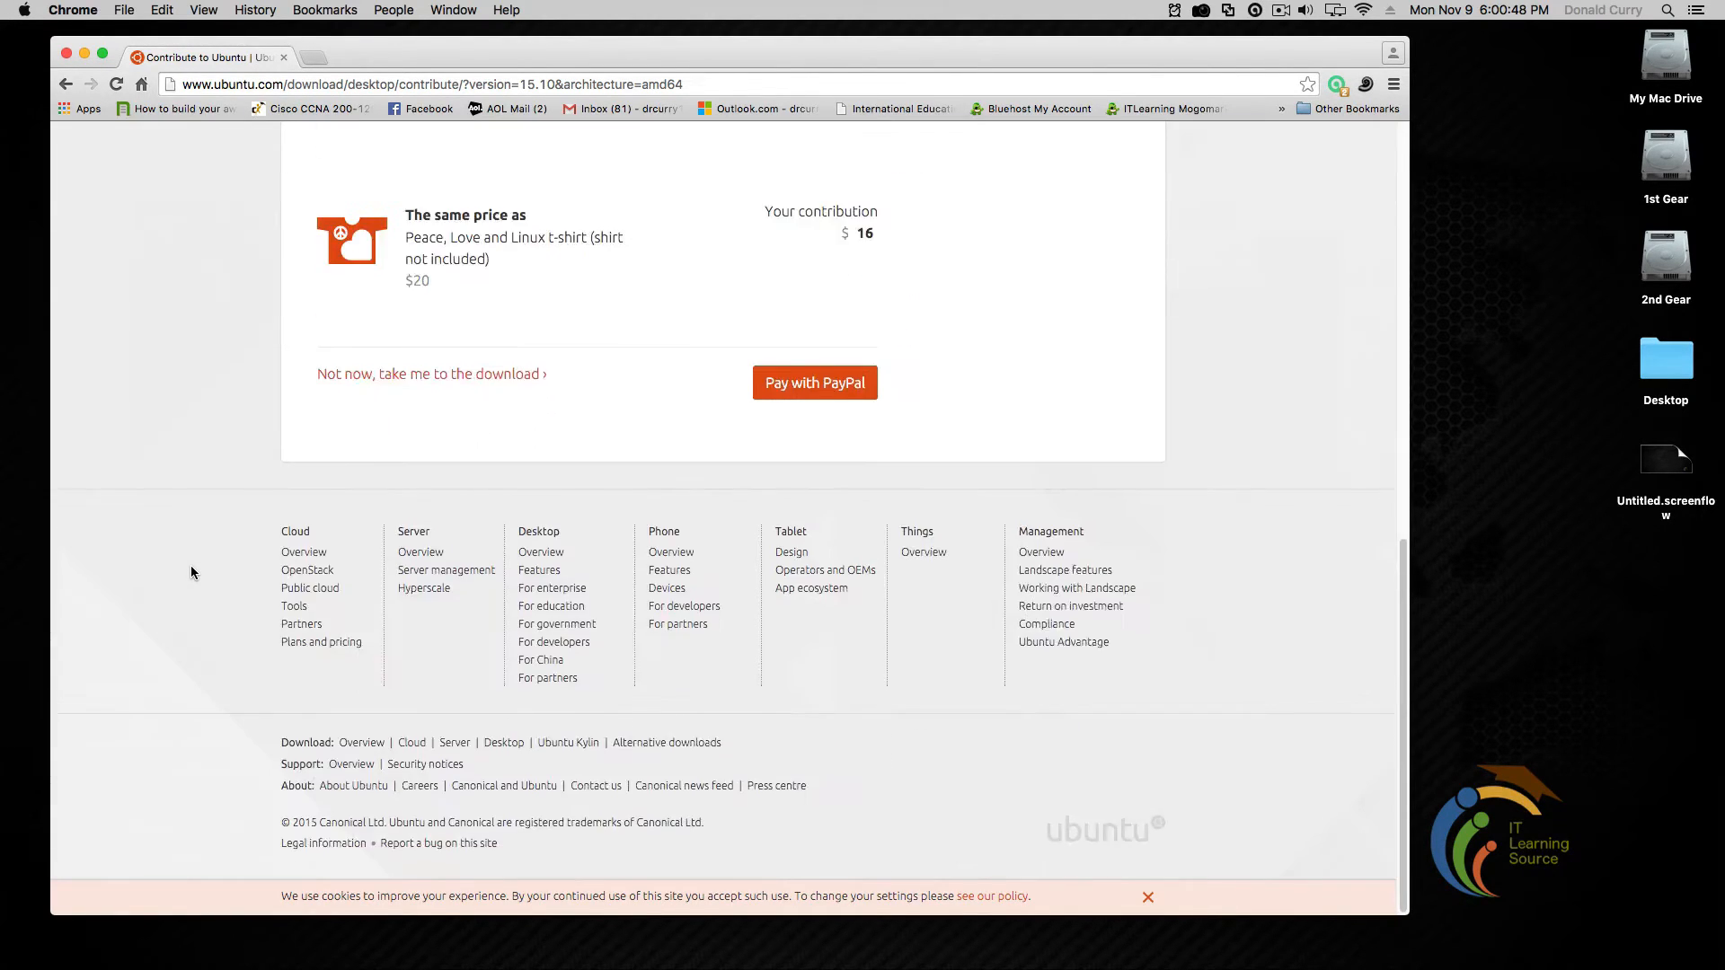
pyautogui.scroll(15, 192, 573)
pyautogui.scroll(-4, 192, 573)
pyautogui.scroll(-1, 194, 568)
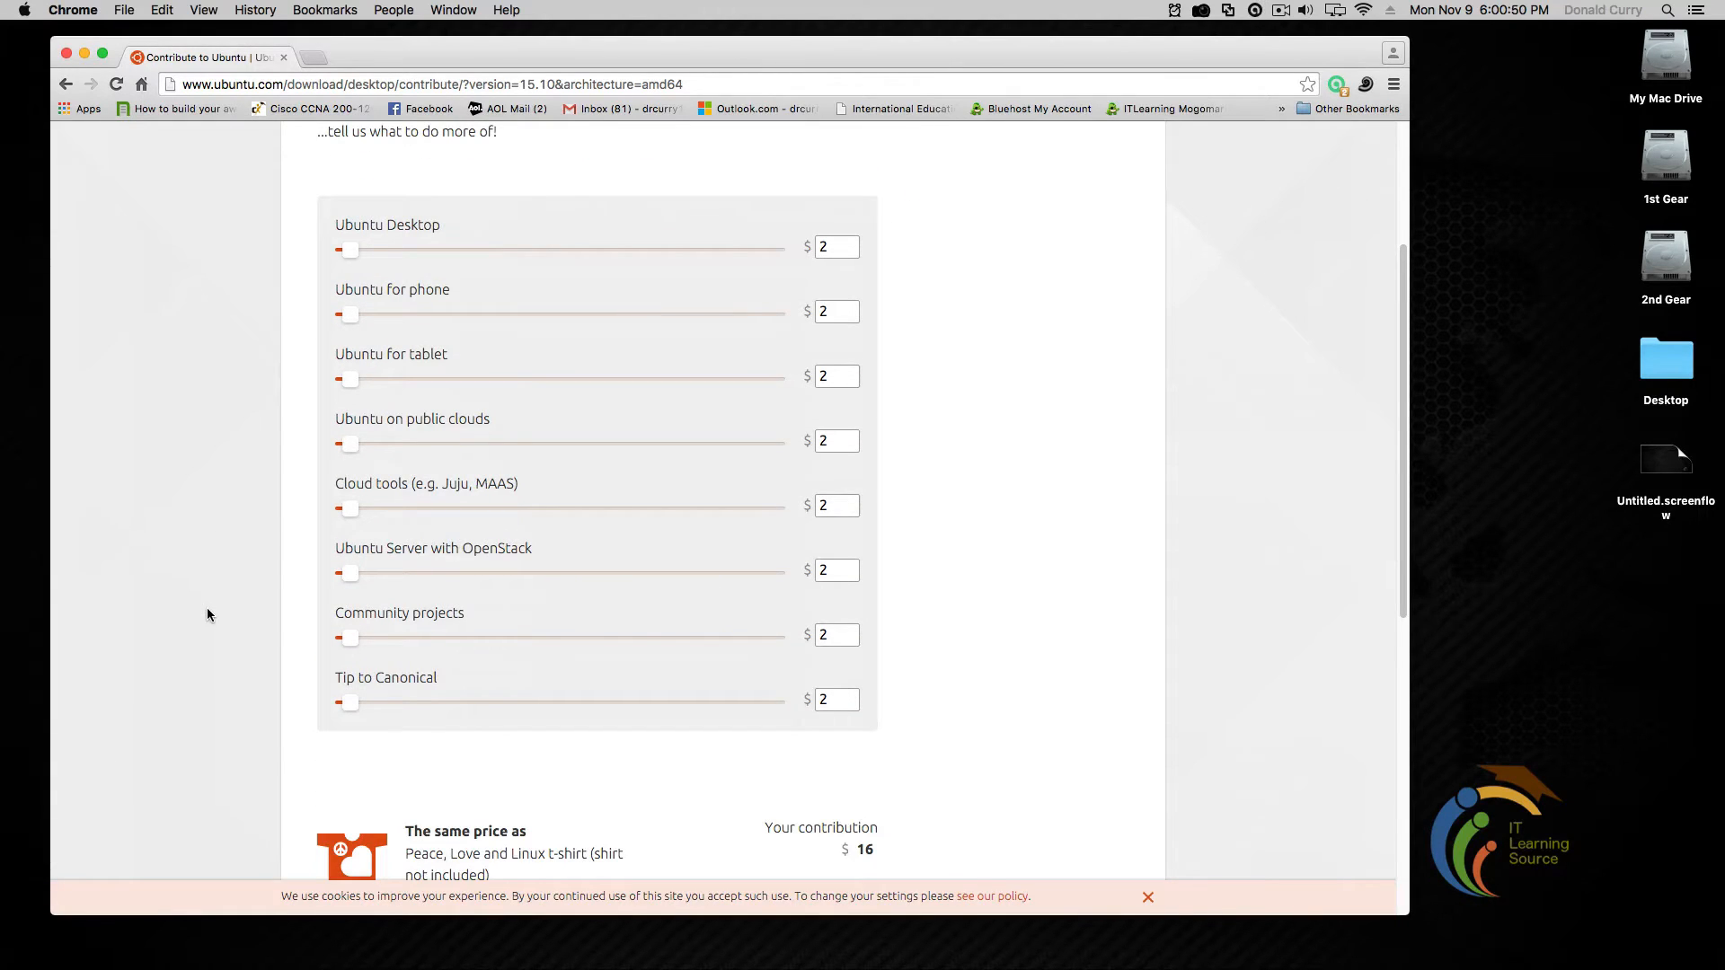
pyautogui.scroll(-5, 206, 607)
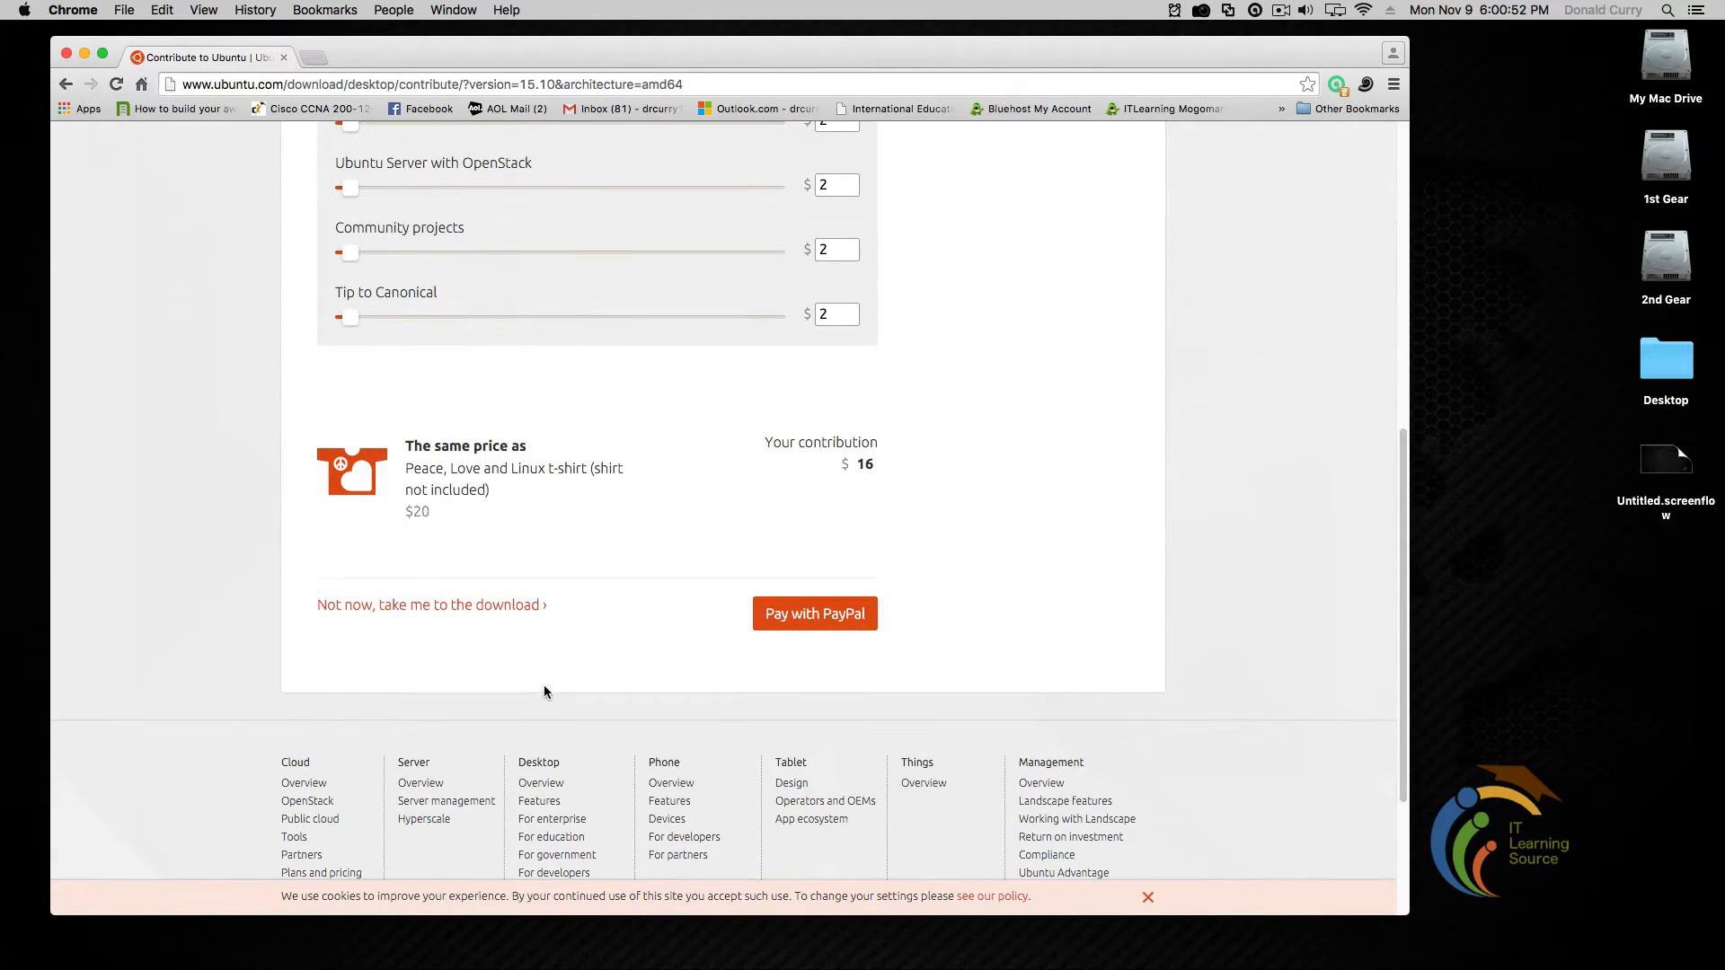
pyautogui.click(442, 608)
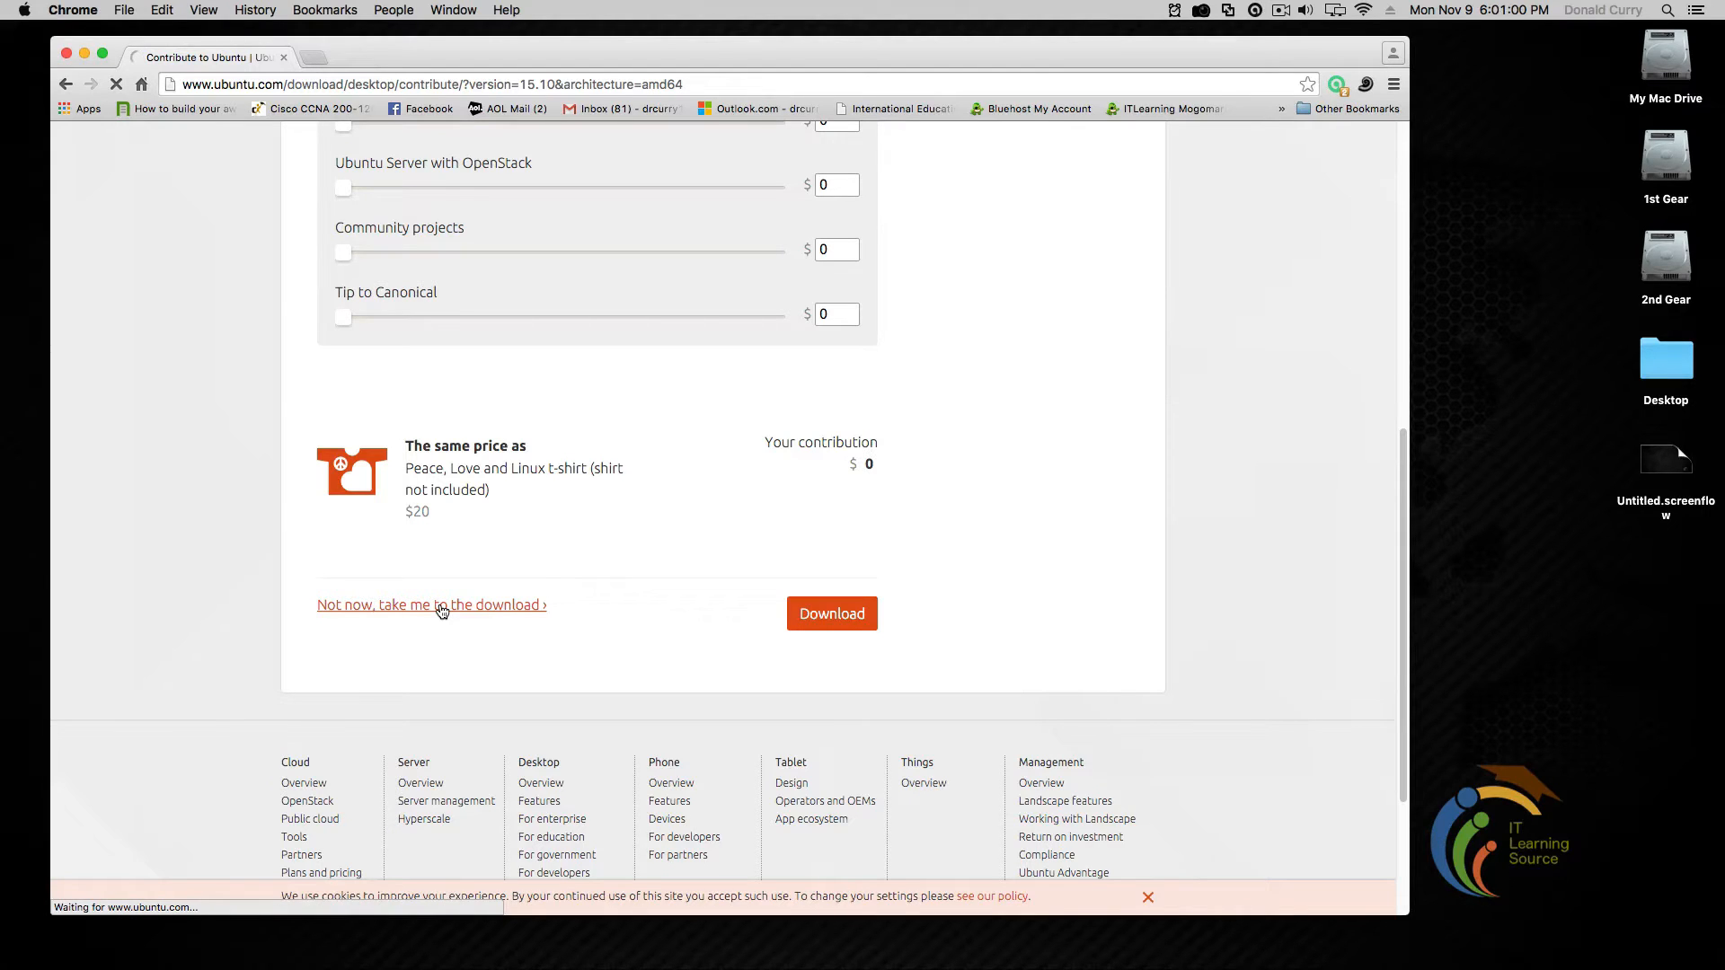
pyautogui.scroll(-10, 219, 559)
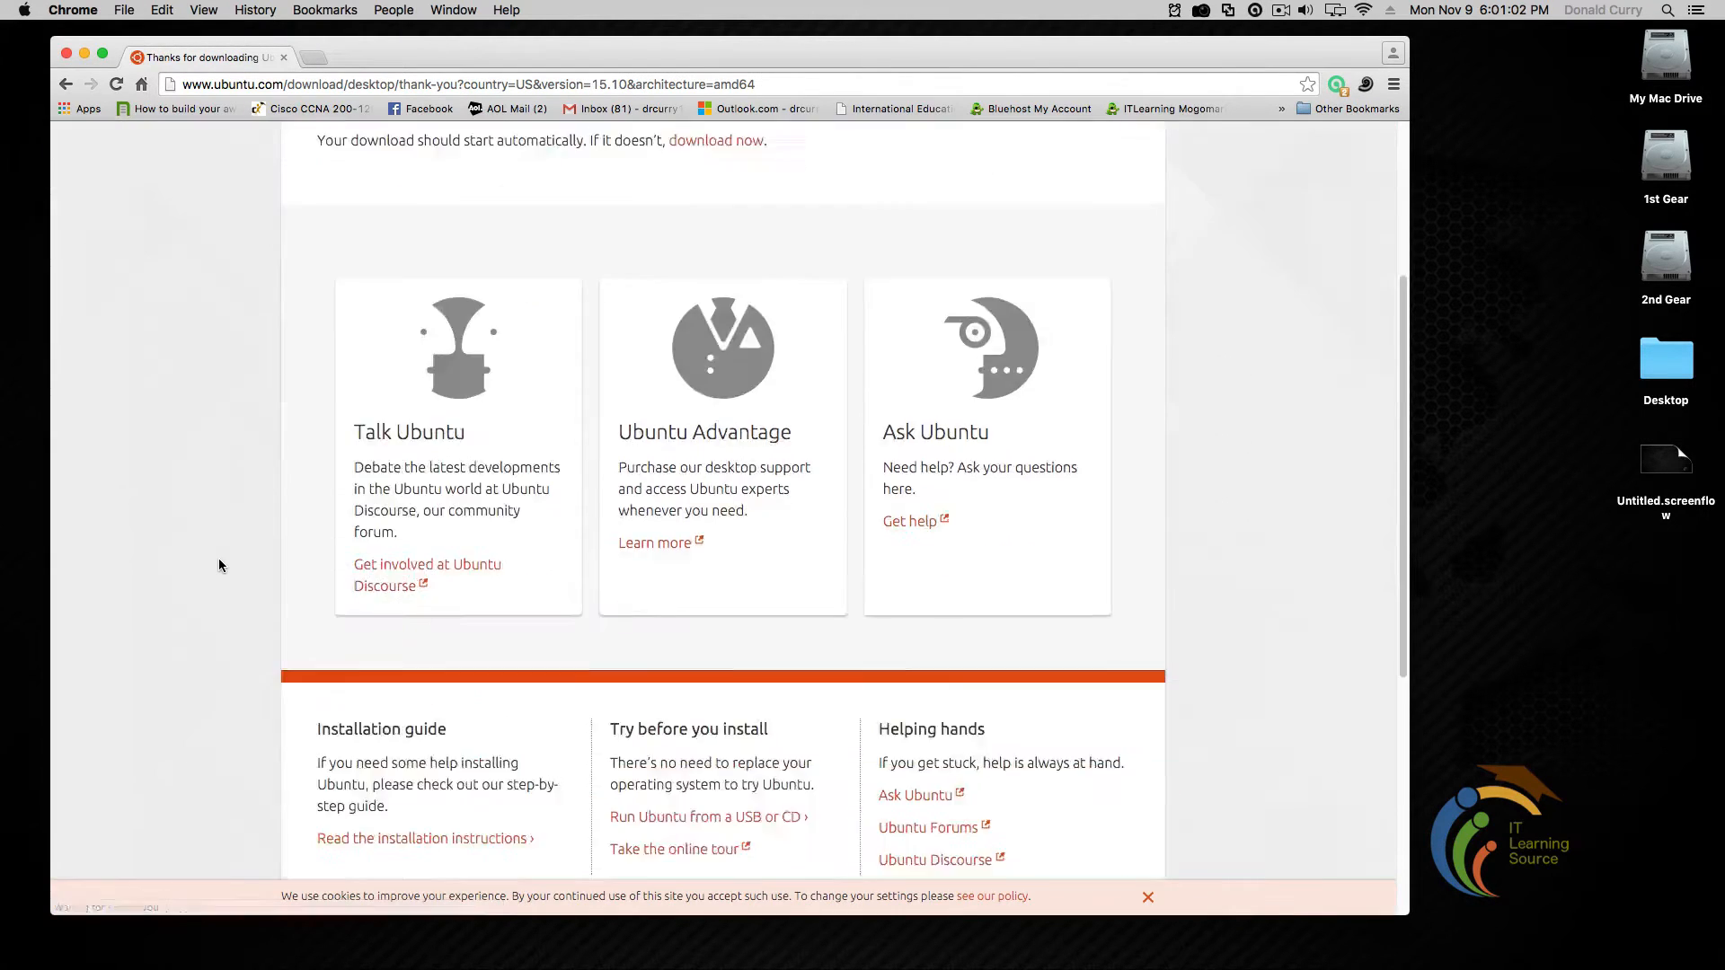
# Scroll the 01 Shared_Folder_Lots of ISO Images folder to show ubuntu-15.04-desktop-amd64.iso
pyautogui.scroll(9, 219, 559)
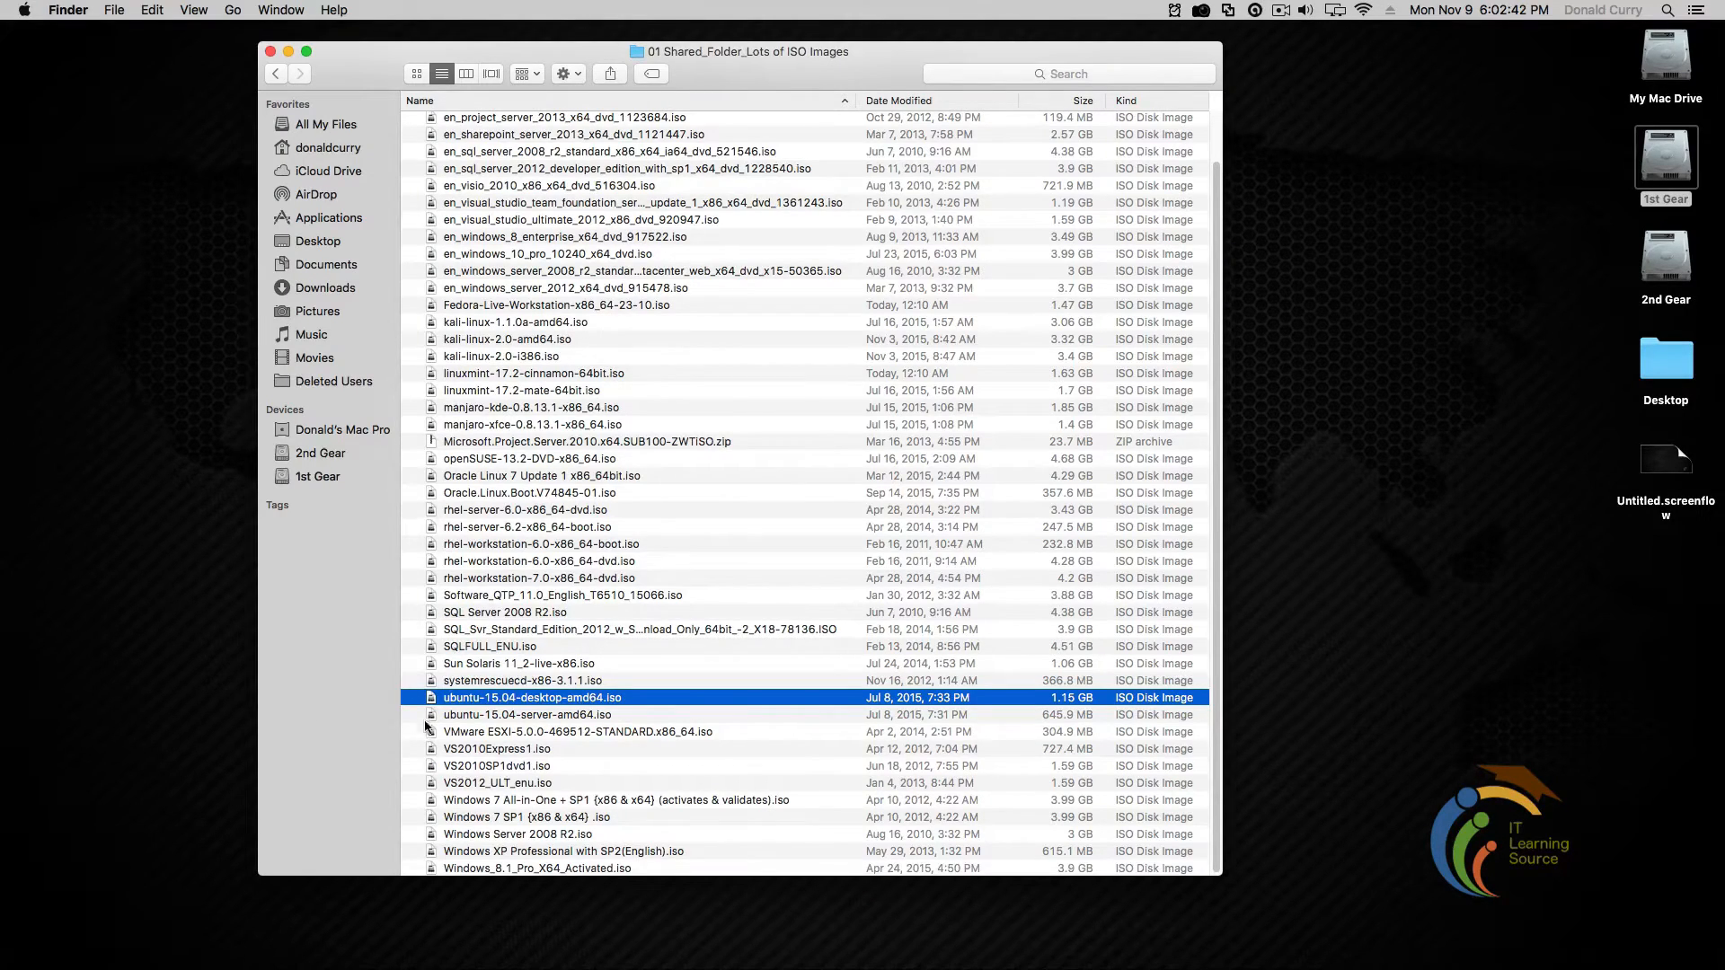
# Inspect the Open With choices for ubuntu-15.04-desktop-amd64.iso, then select VS2012_ULT_enu.iso
pyautogui.rightClick(481, 700)
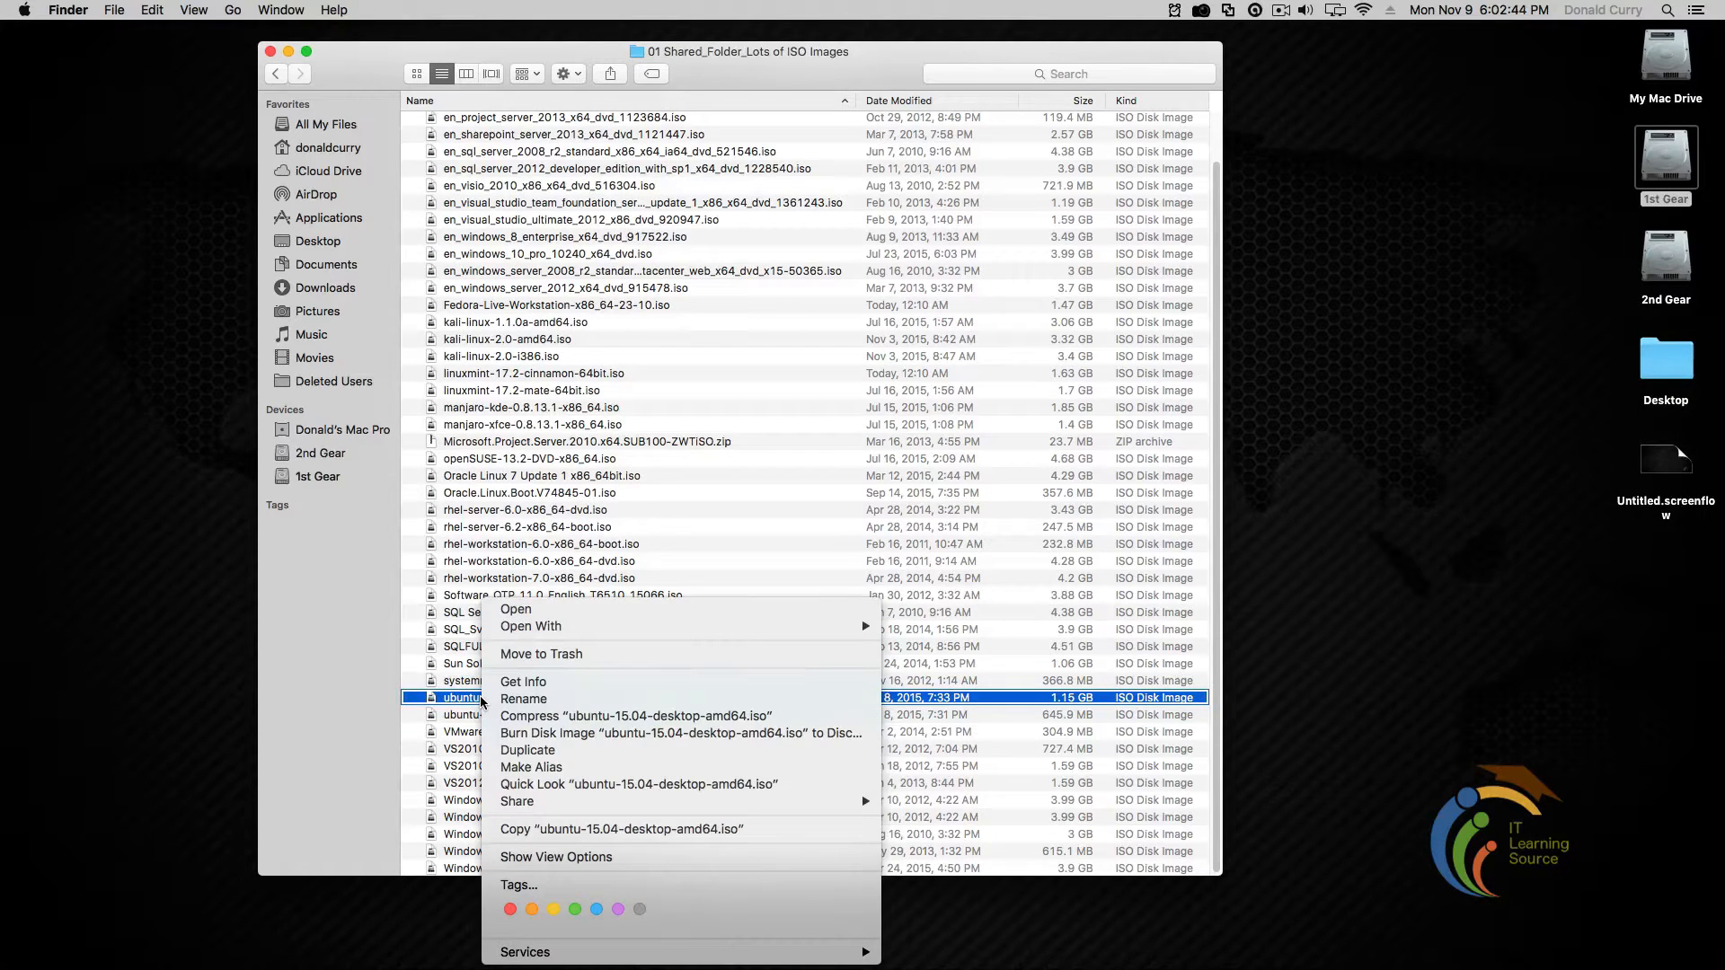
pyautogui.moveTo(858, 634)
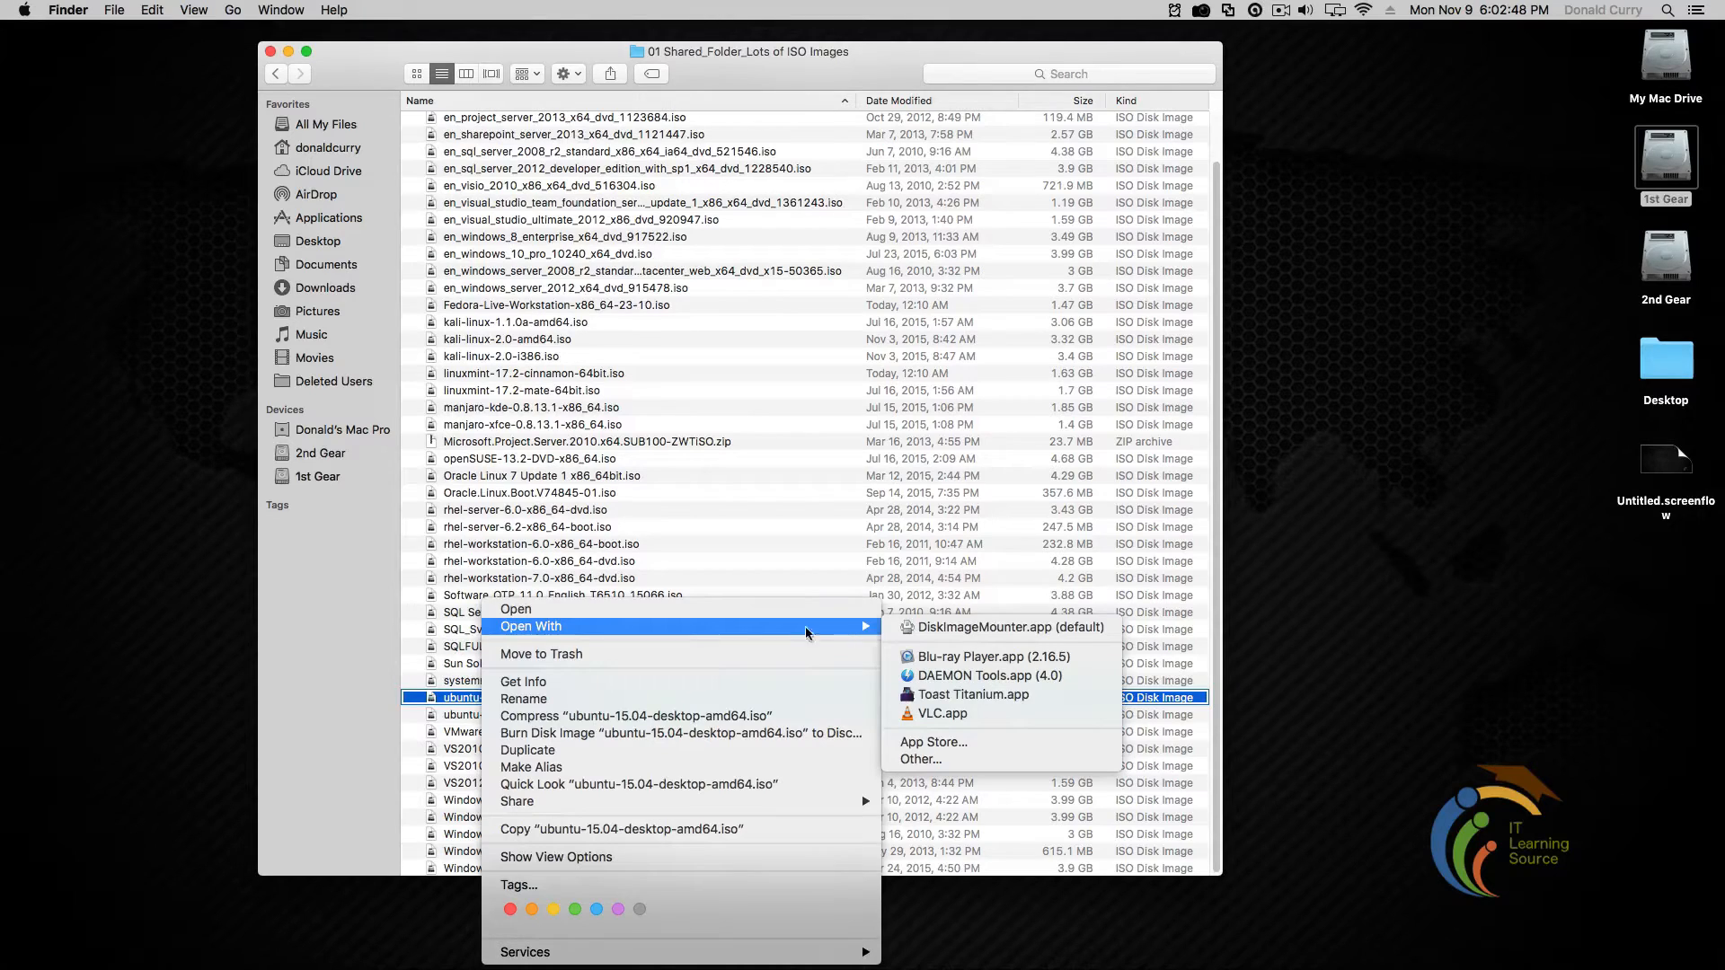
pyautogui.click(344, 699)
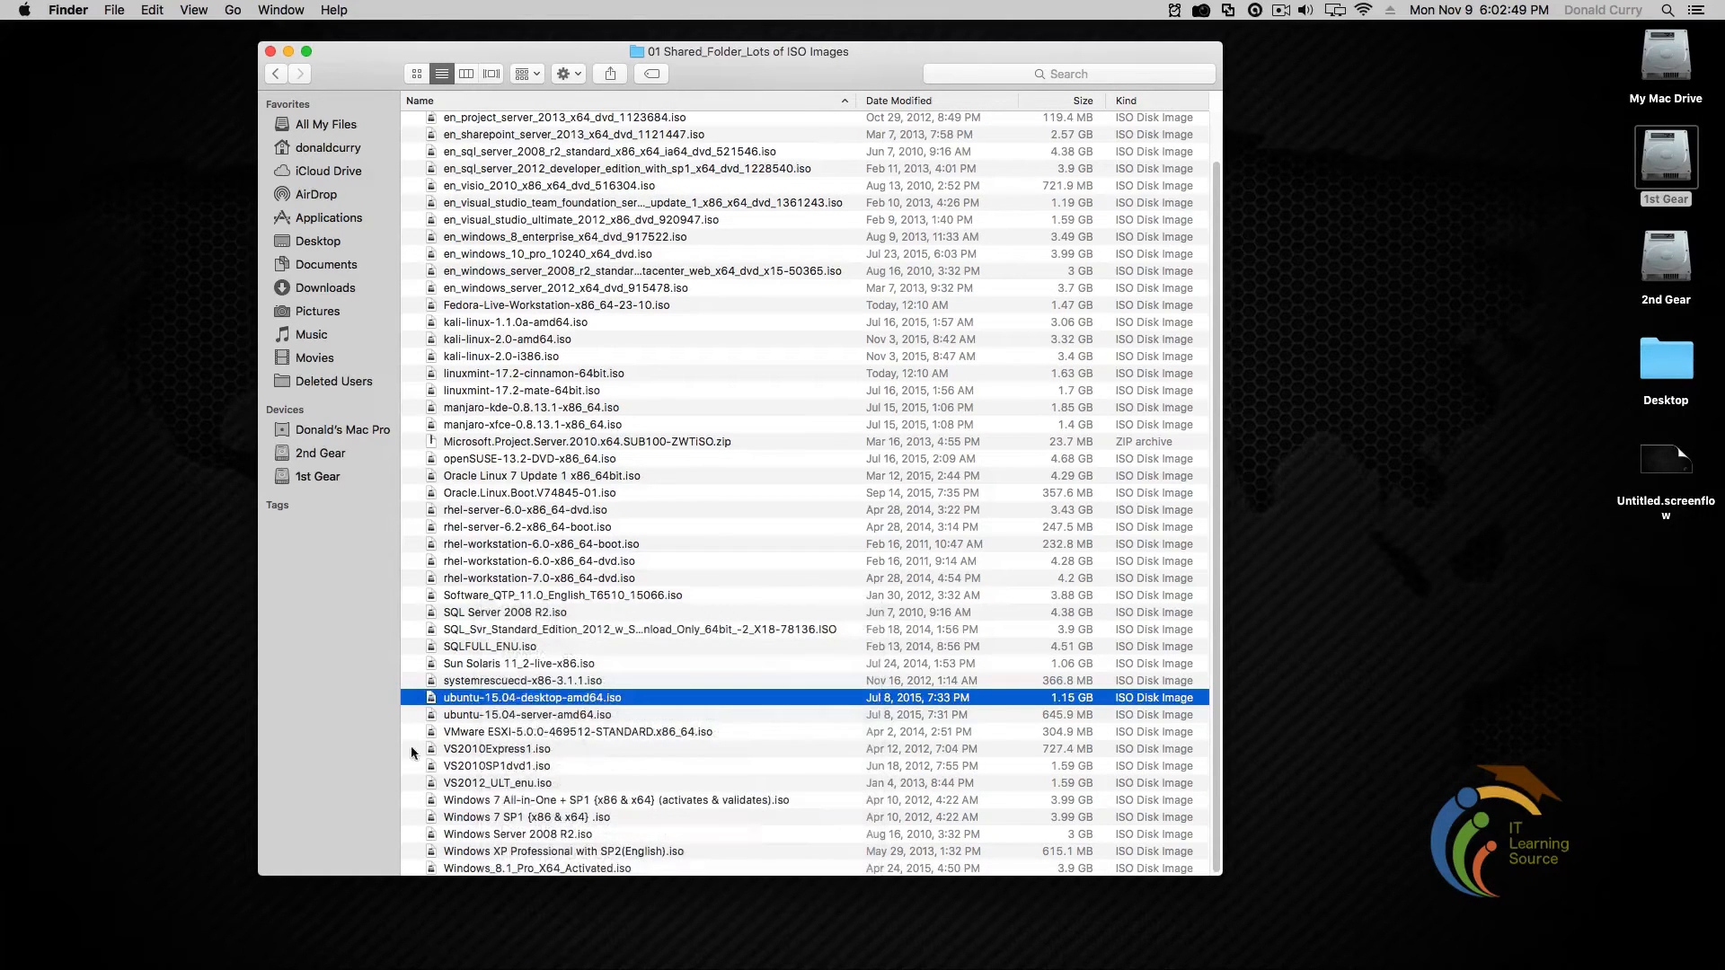
pyautogui.rightClick(545, 705)
pyautogui.moveTo(829, 633)
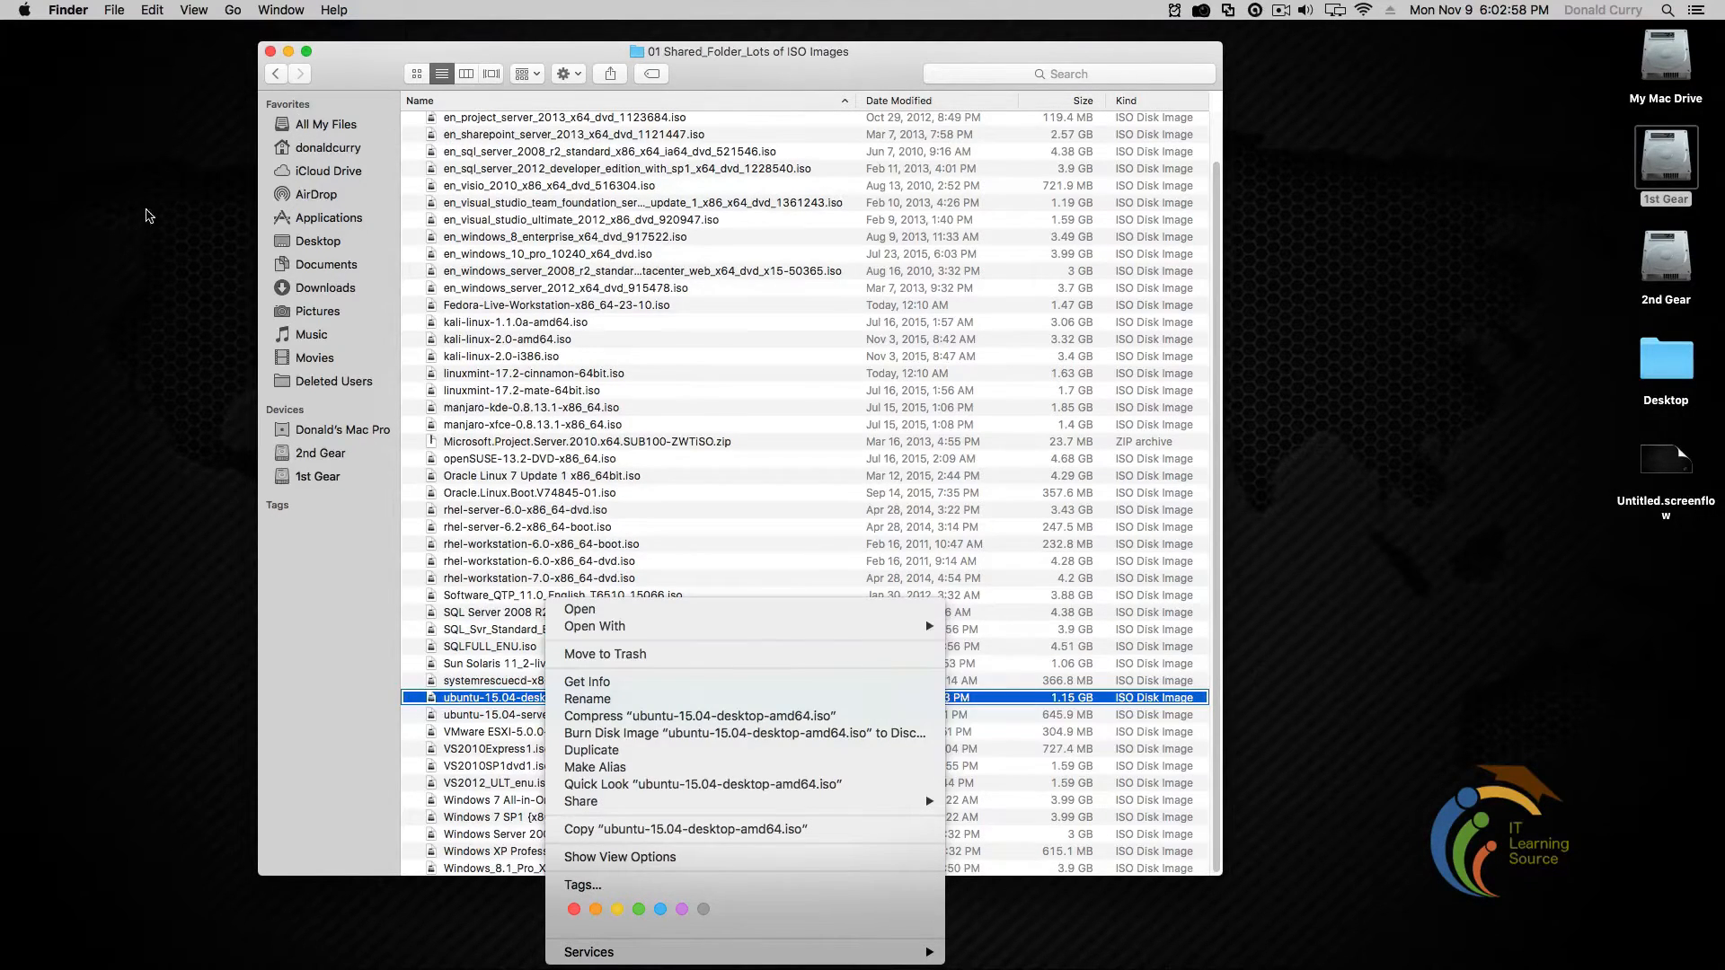
pyautogui.click(148, 216)
pyautogui.click(644, 784)
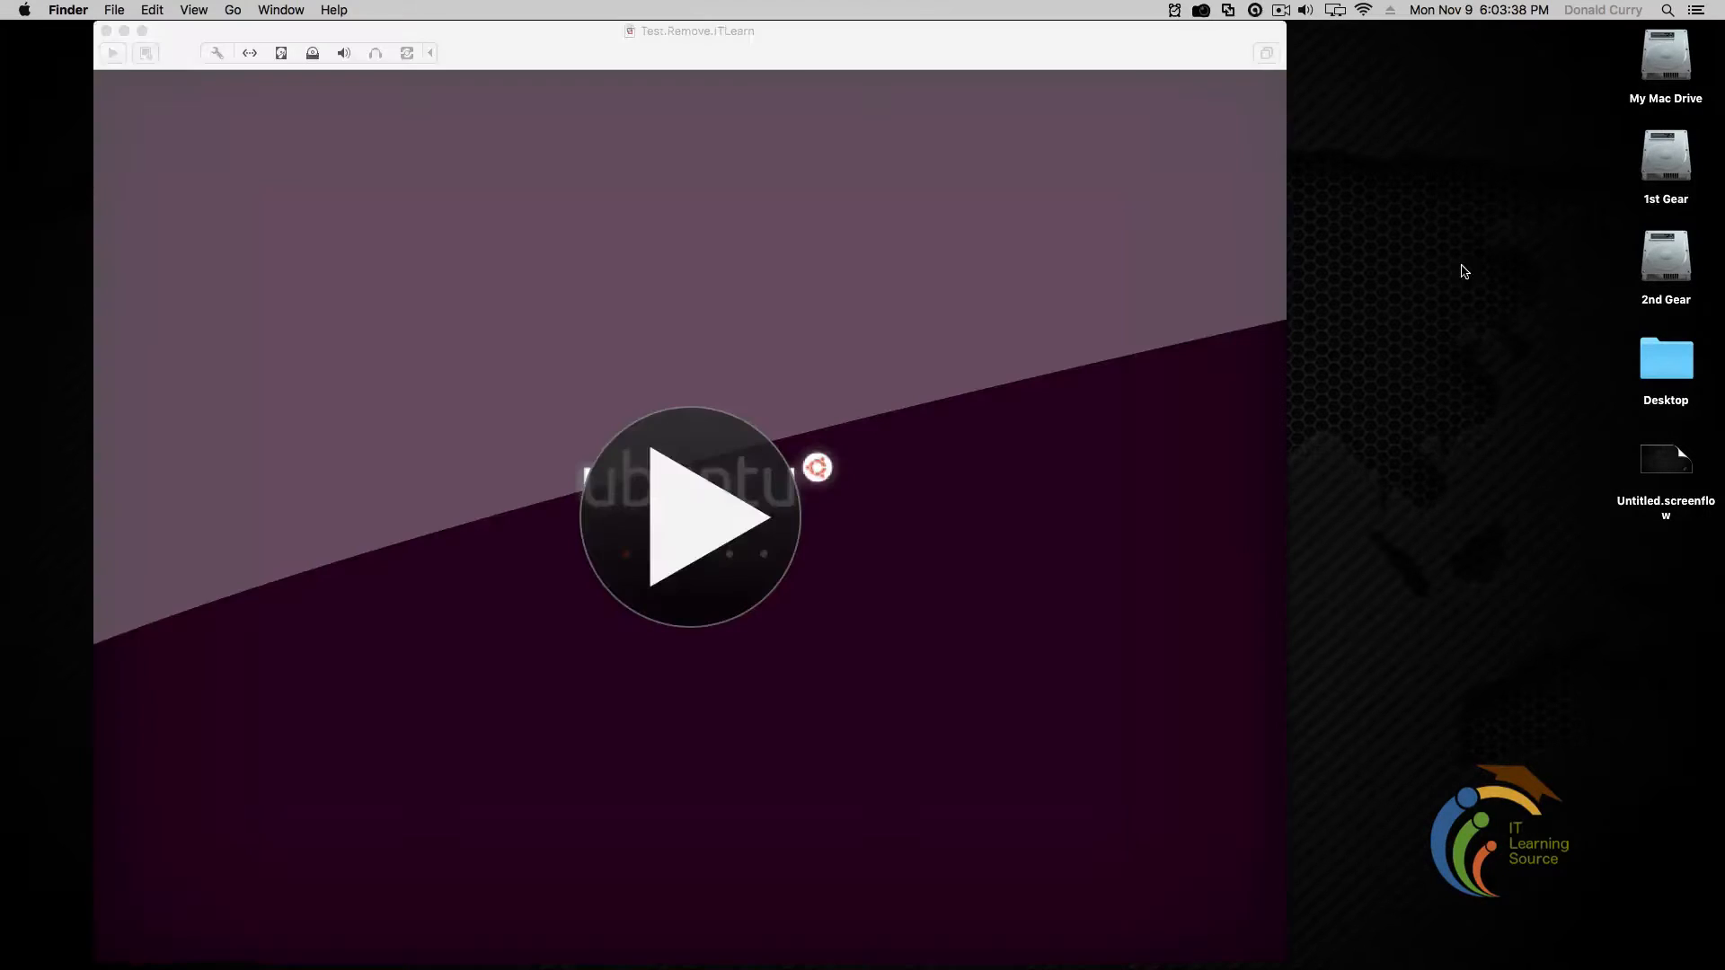
# Resume the Test.Remove.ITLearn VM and drag its window corner to enlarge it
pyautogui.click(682, 506)
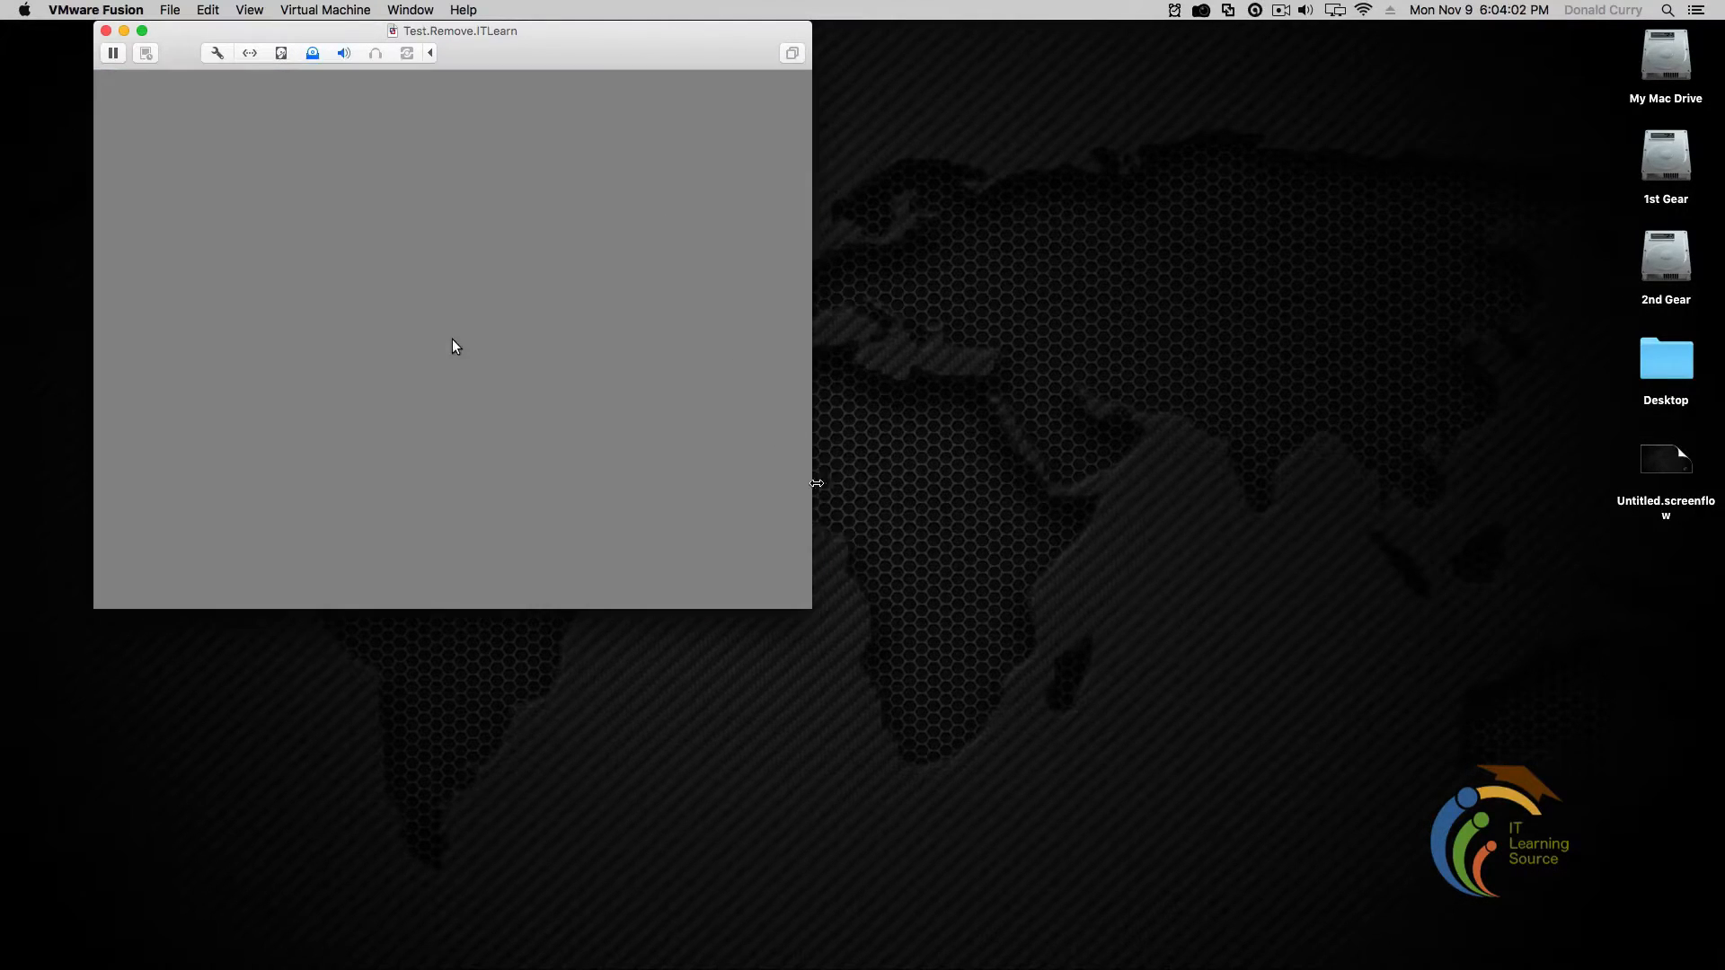
pyautogui.moveTo(812, 608); pyautogui.dragTo(1438, 955)
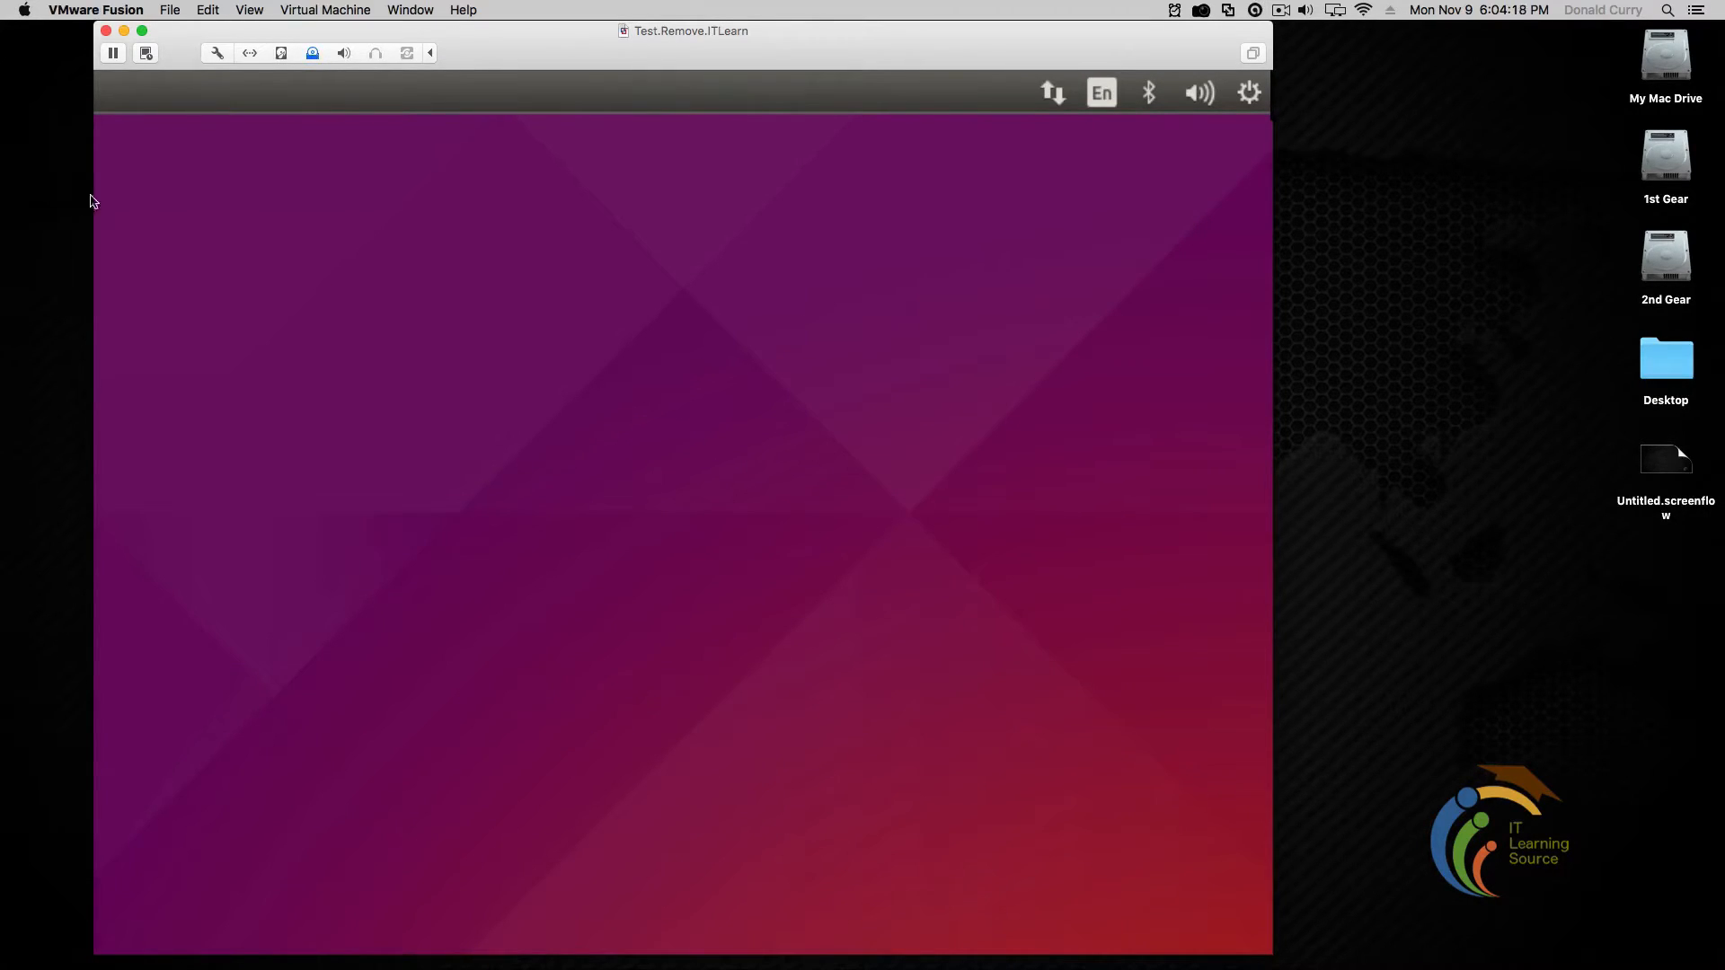
# Start Install Ubuntu and tick 'Install this third-party software', leaving updates download unticked
pyautogui.click(786, 427)
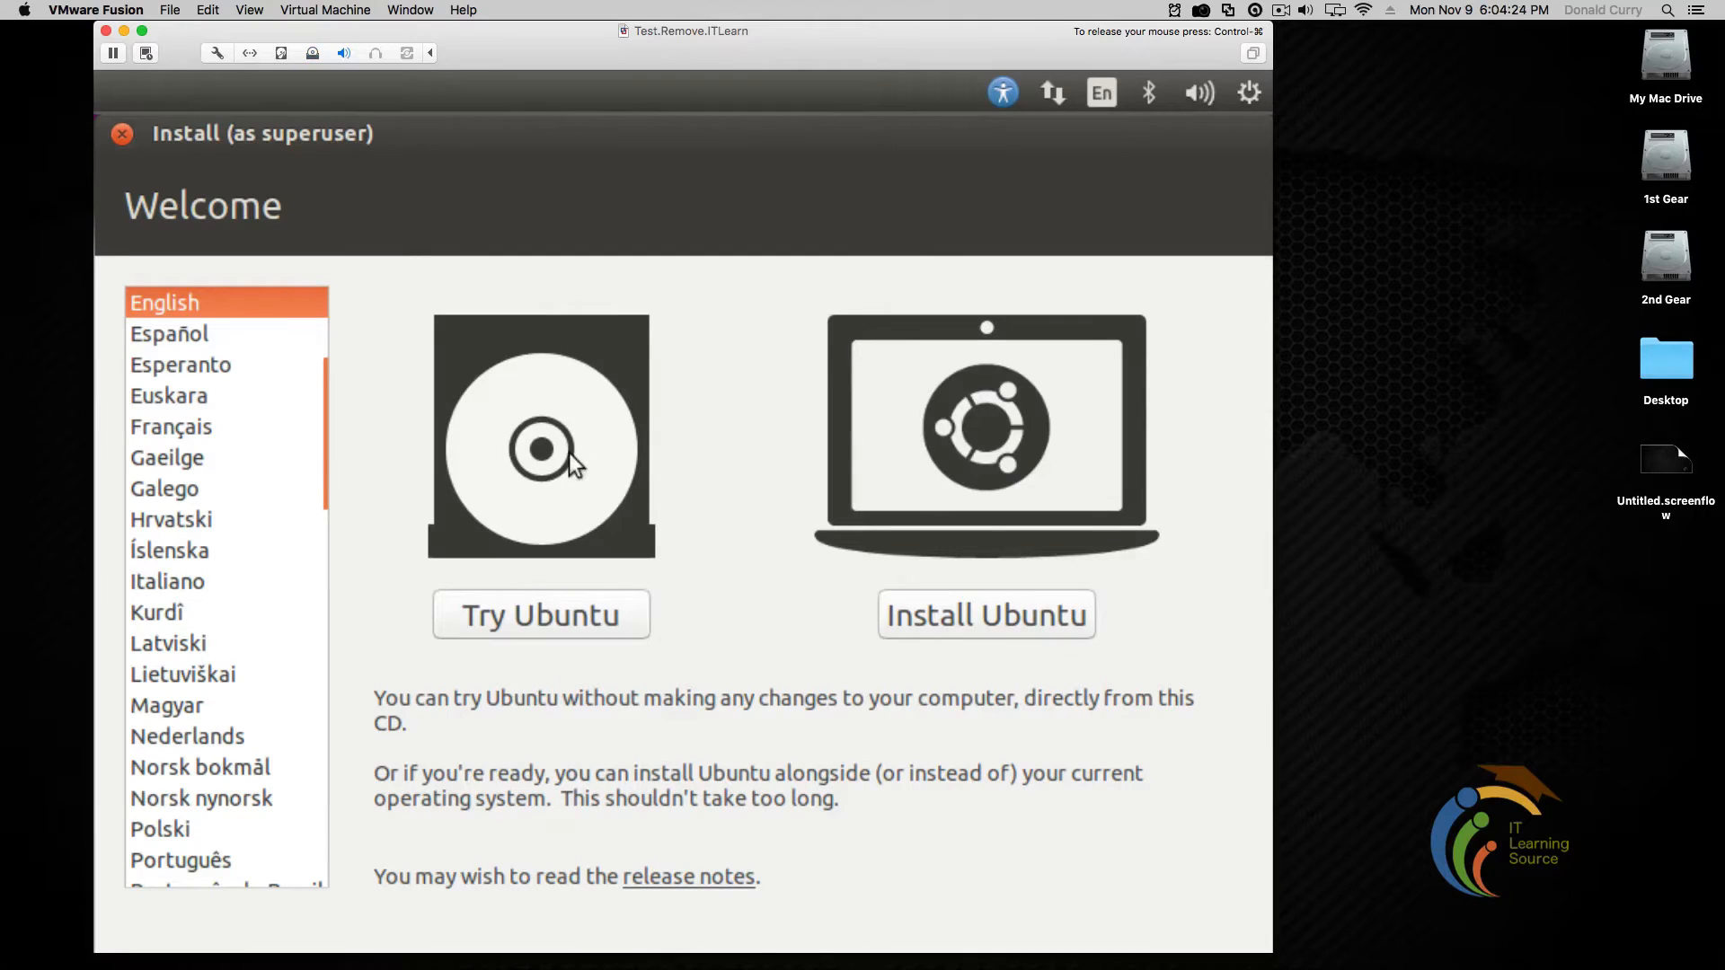
pyautogui.click(995, 617)
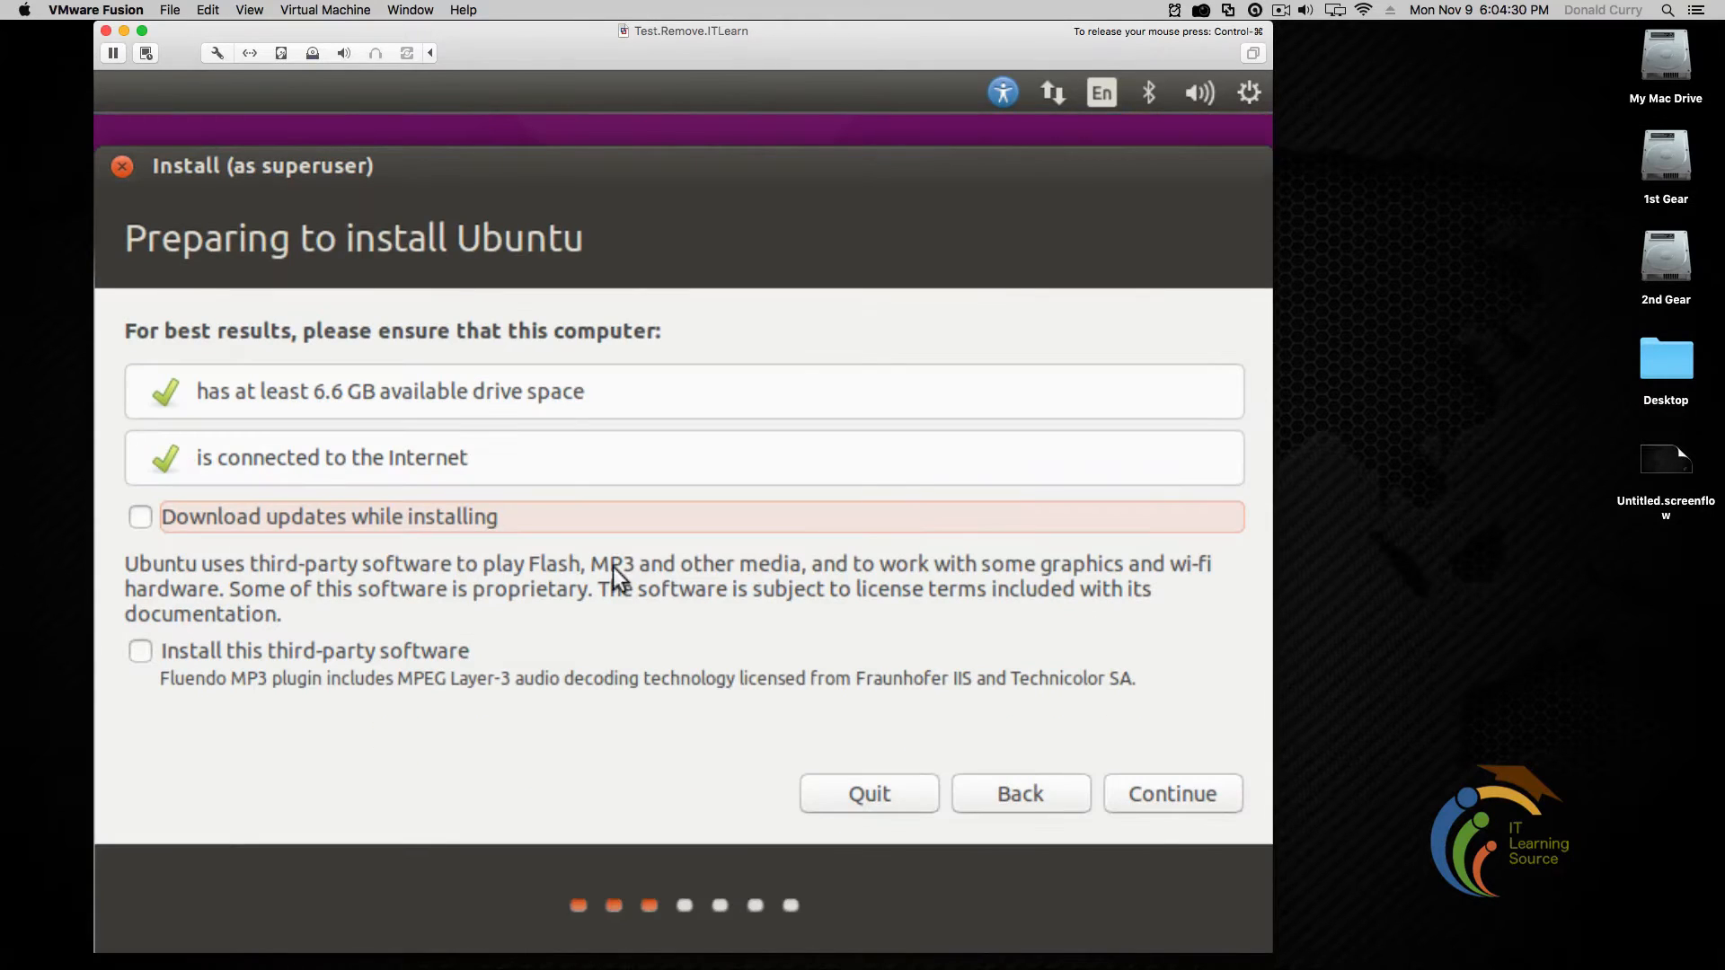
pyautogui.click(140, 650)
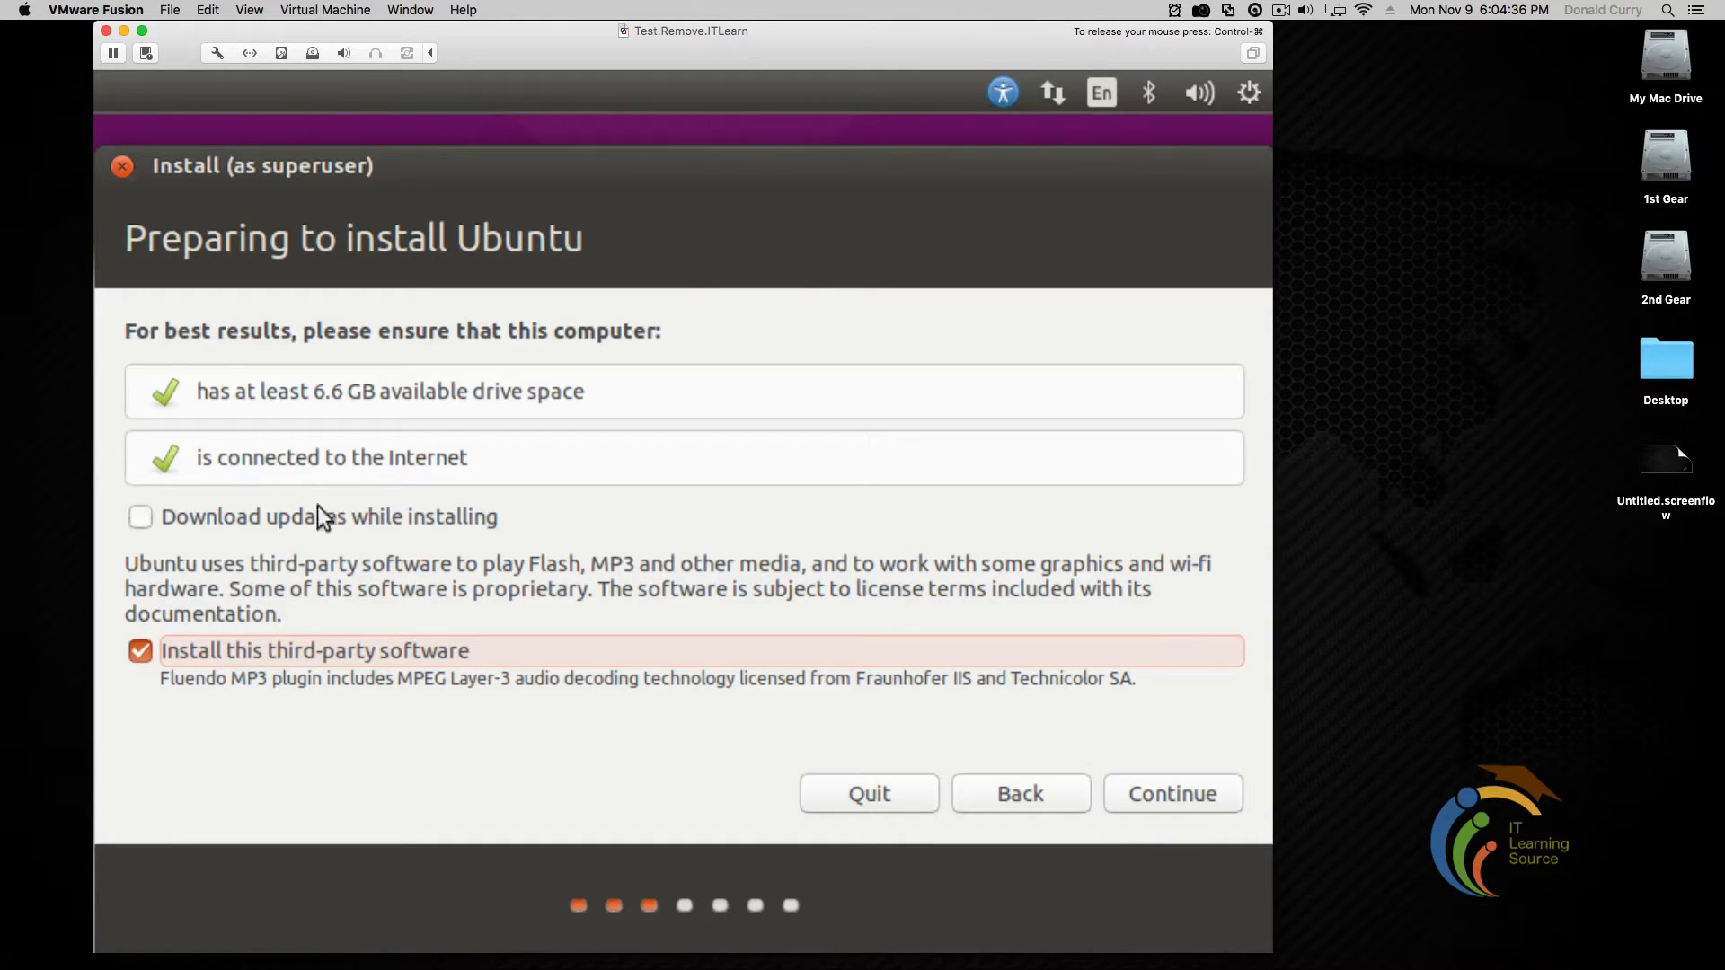
pyautogui.click(142, 516)
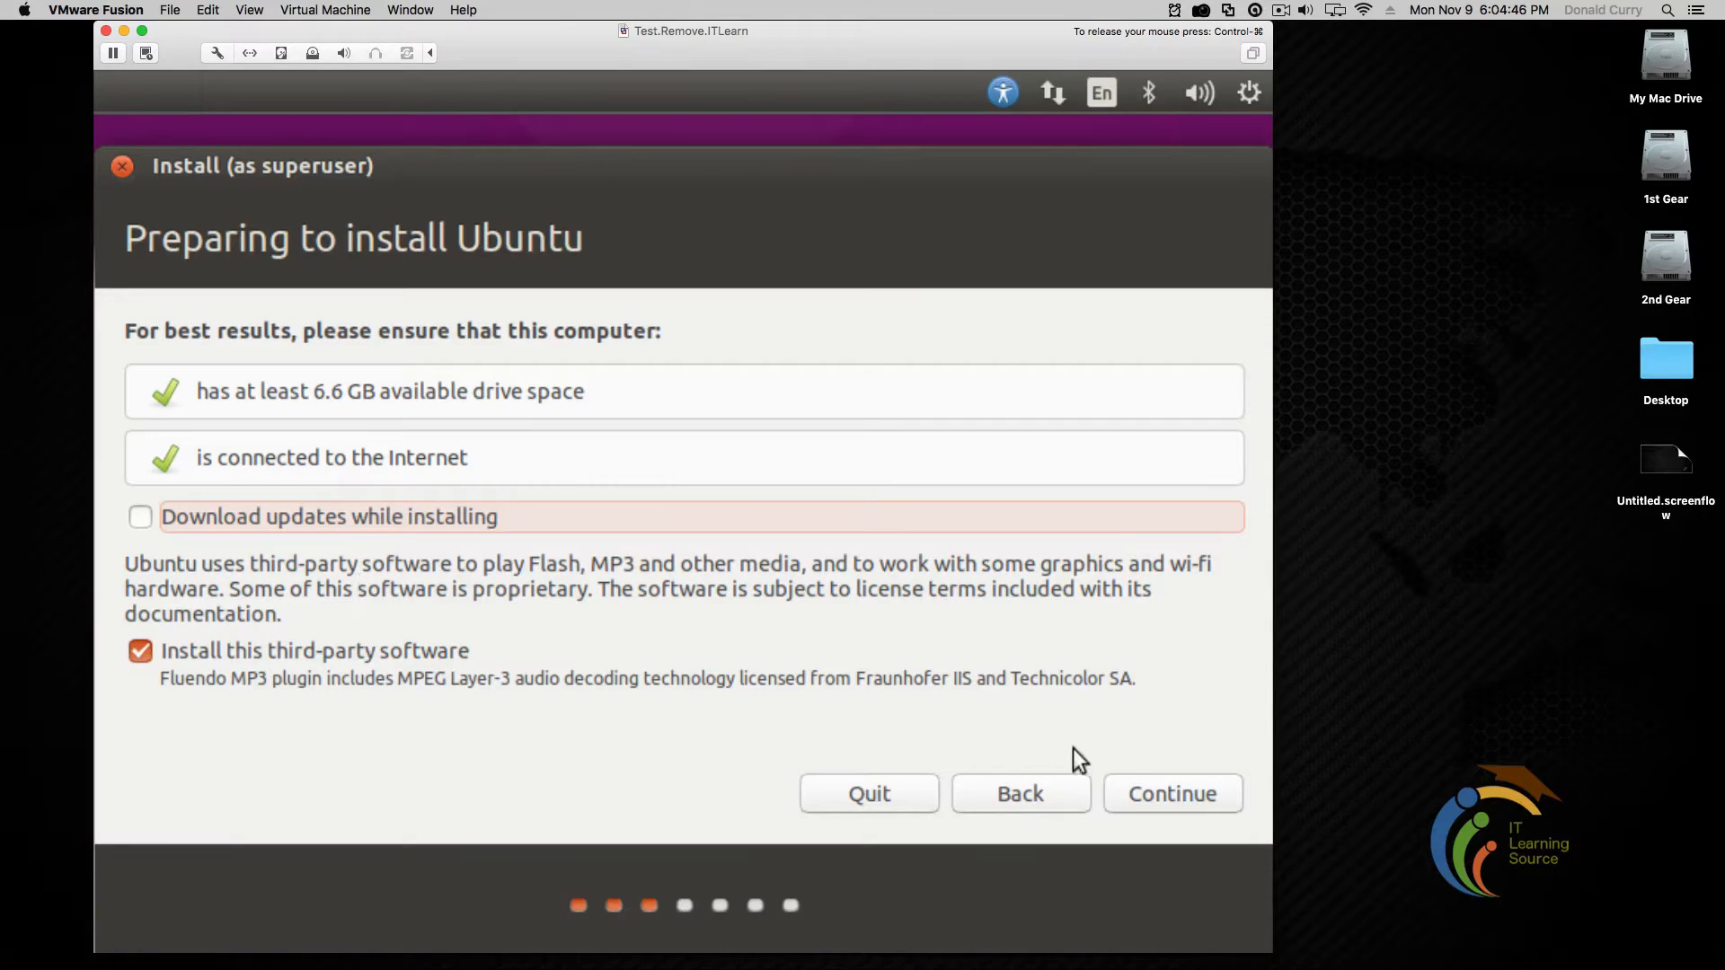
# Choose Erase disk and install Ubuntu, Install Now, and confirm writing the changes to disk
pyautogui.click(1167, 791)
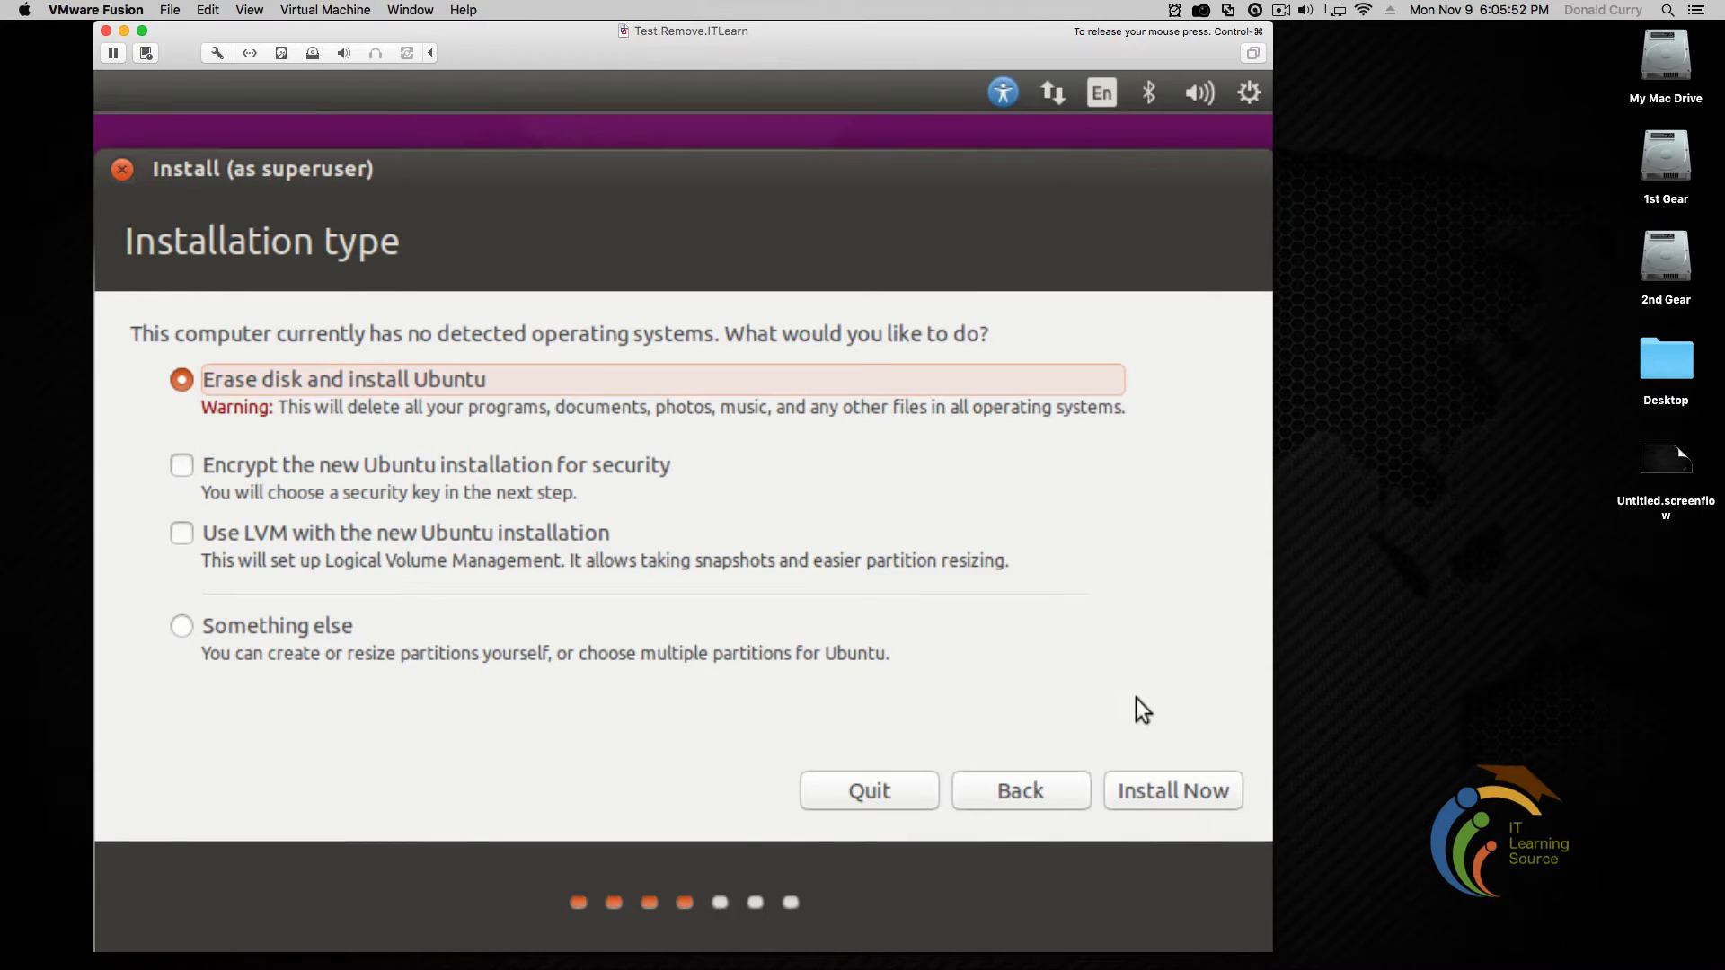
pyautogui.click(1159, 792)
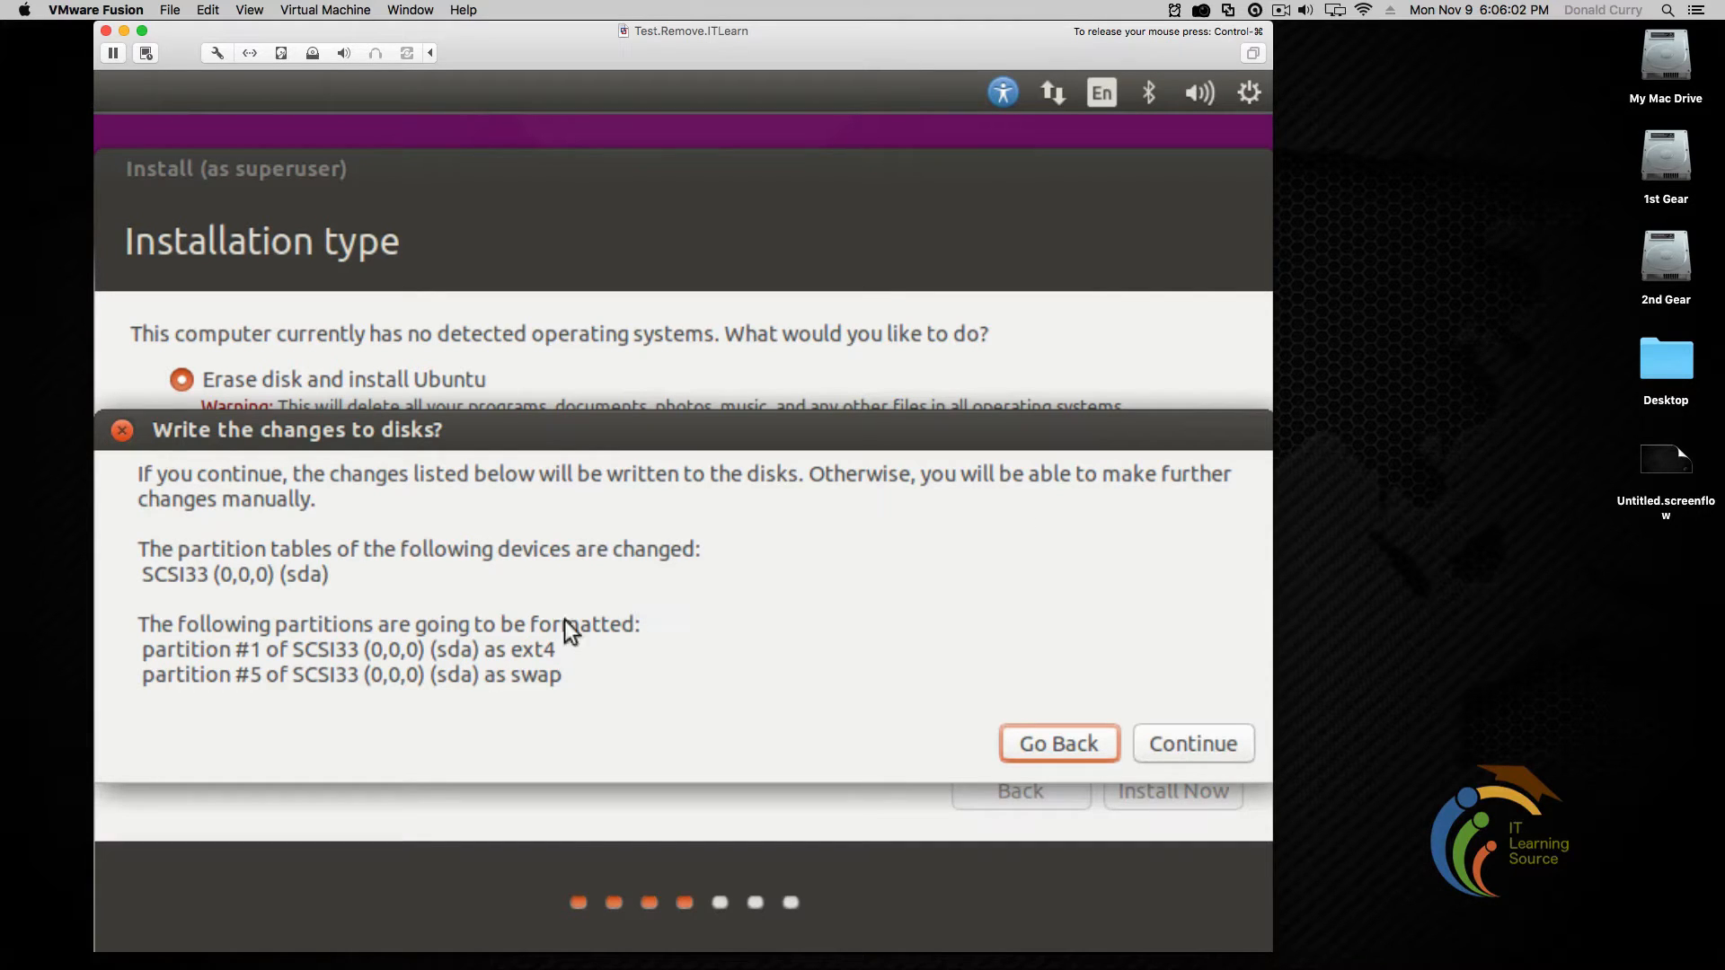
pyautogui.click(1226, 745)
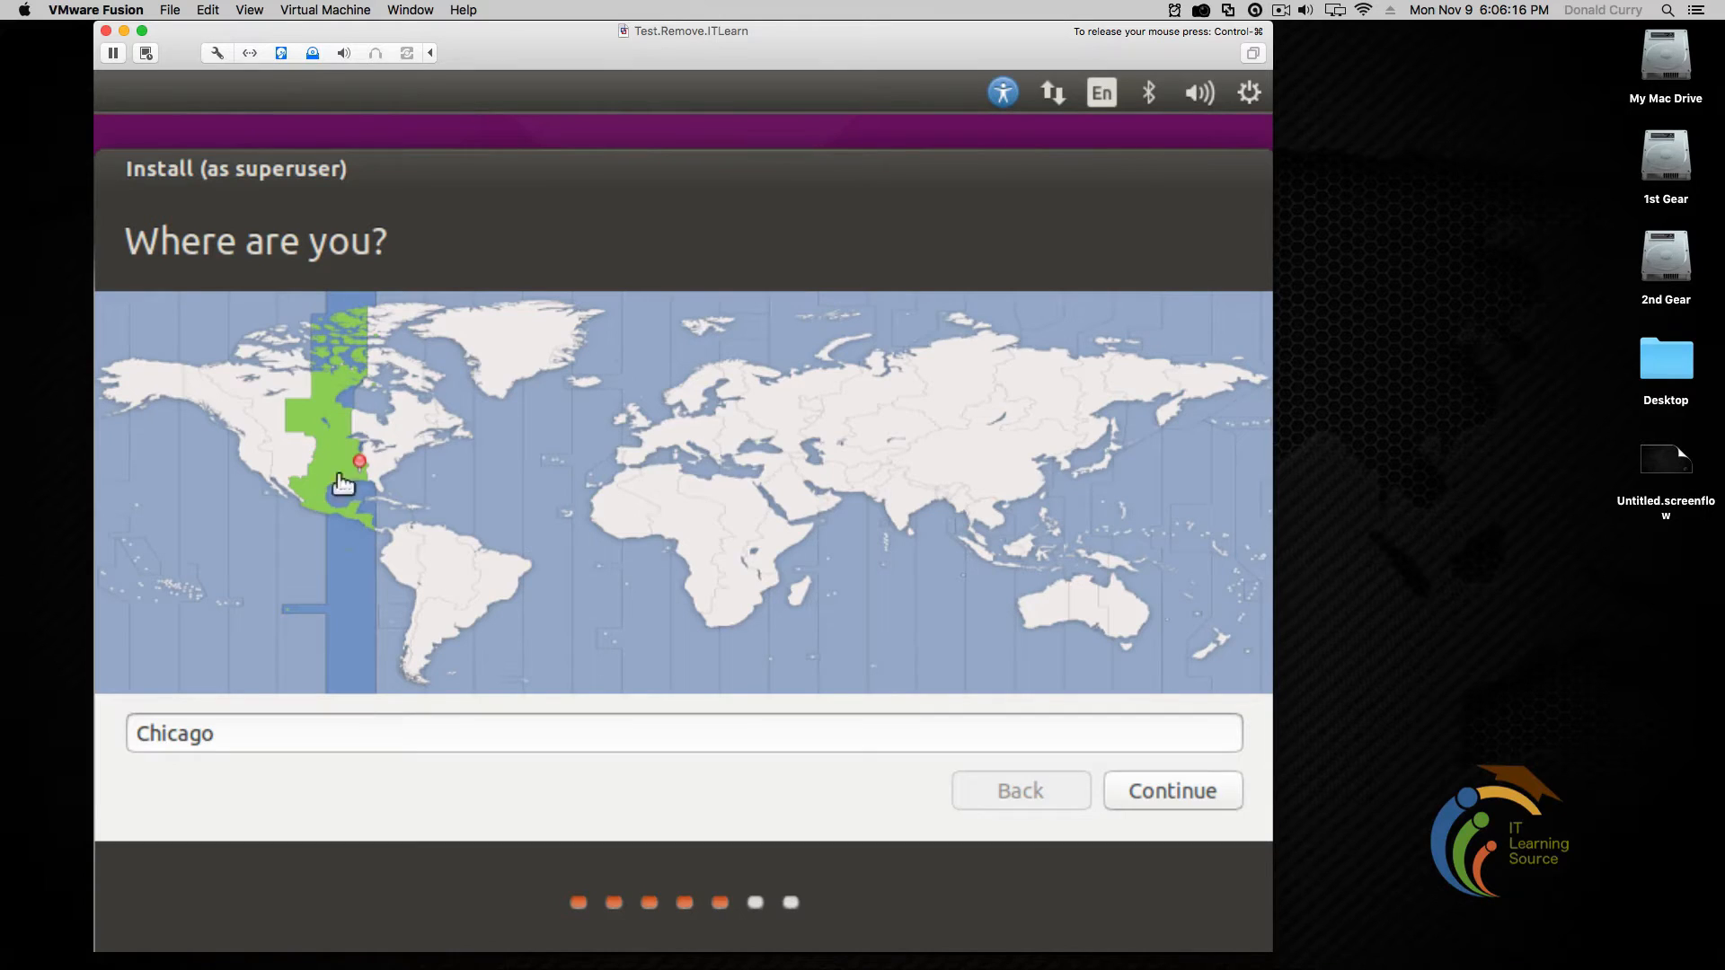
# Set the time zone to Chicago on the map and keep the English (US) keyboard layout
pyautogui.click(395, 448)
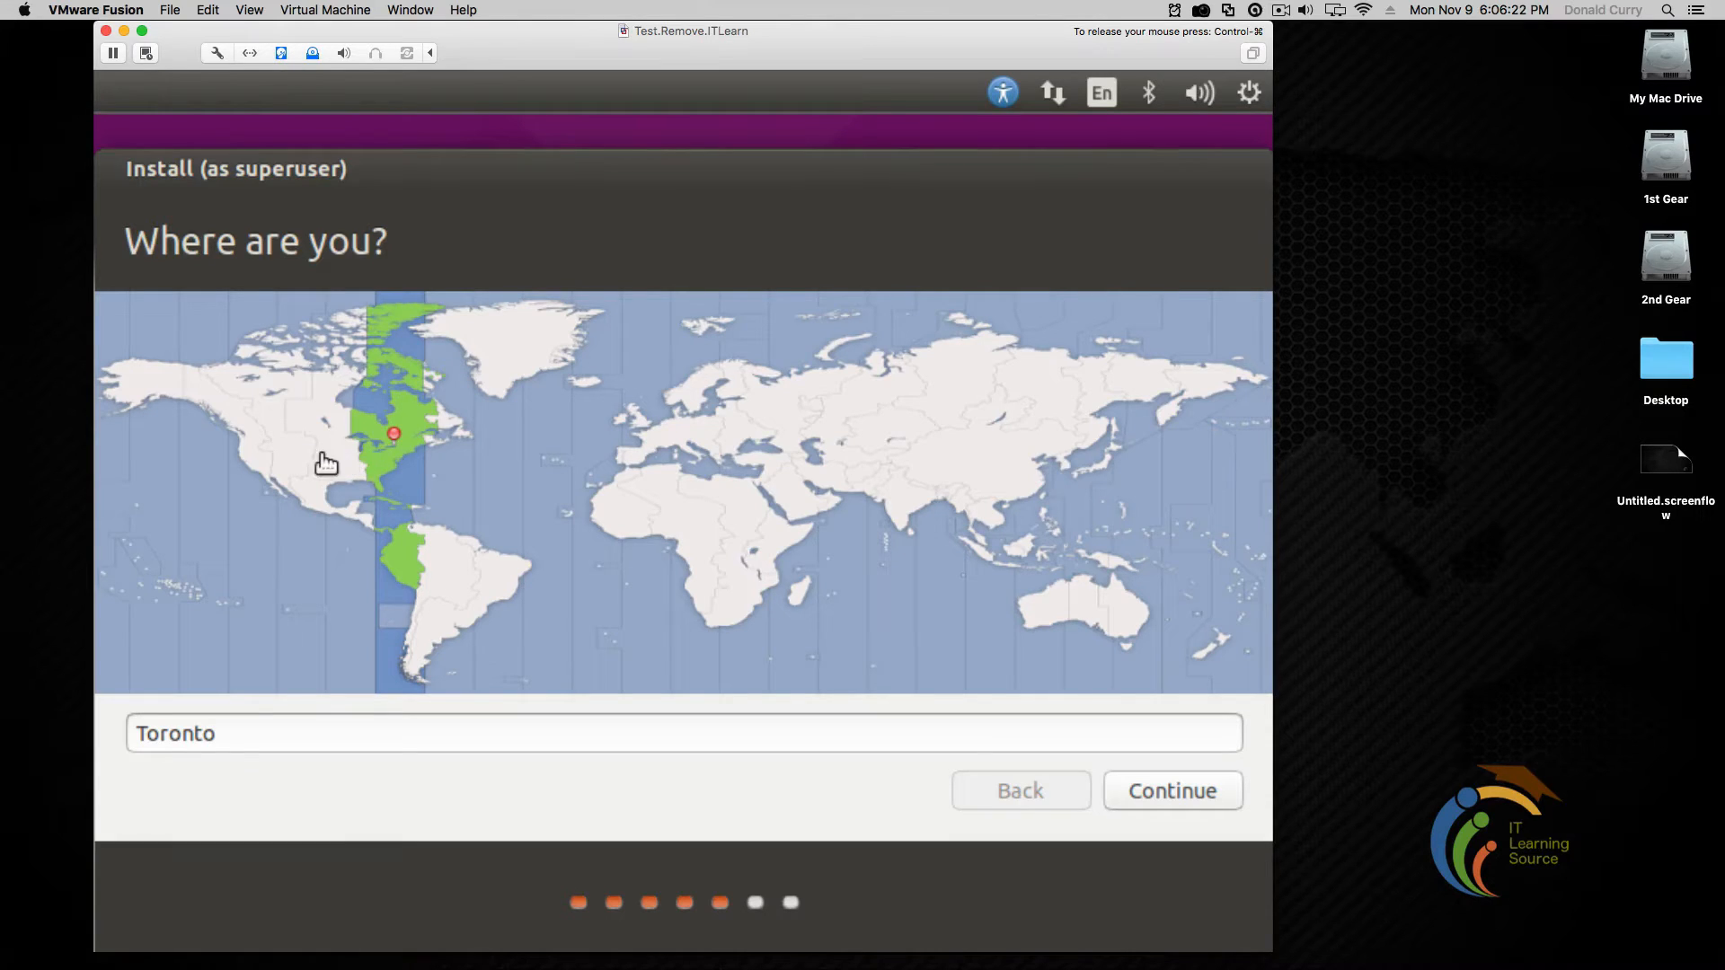
pyautogui.click(243, 452)
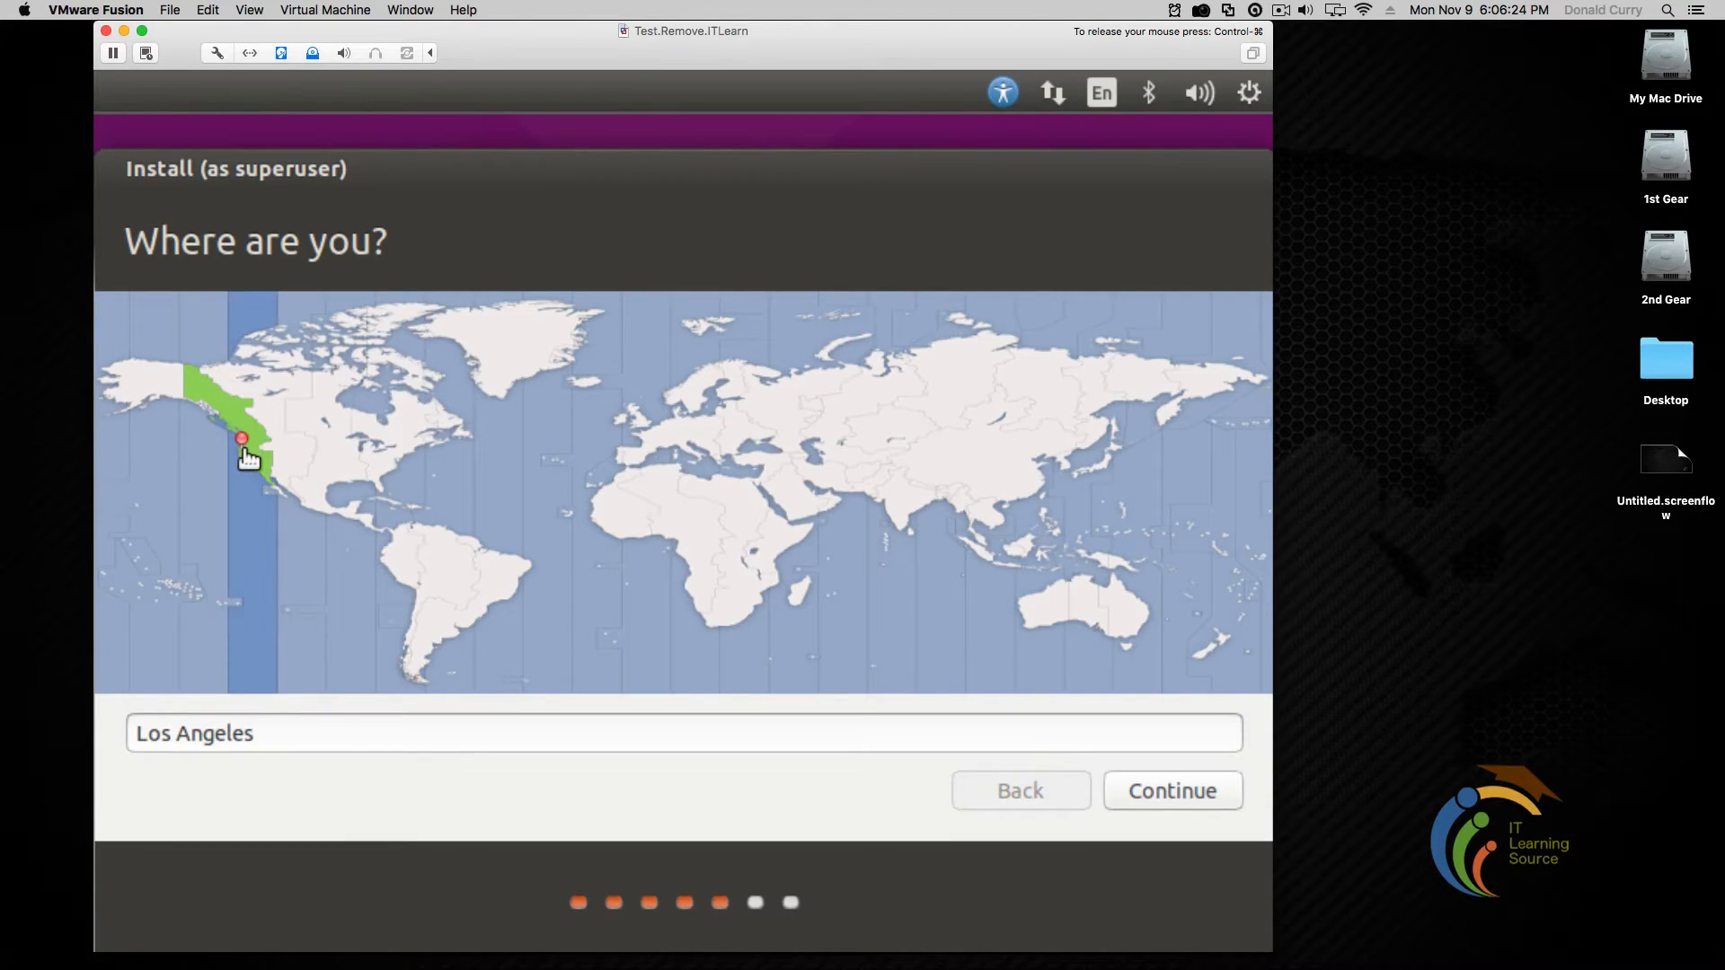
pyautogui.click(288, 455)
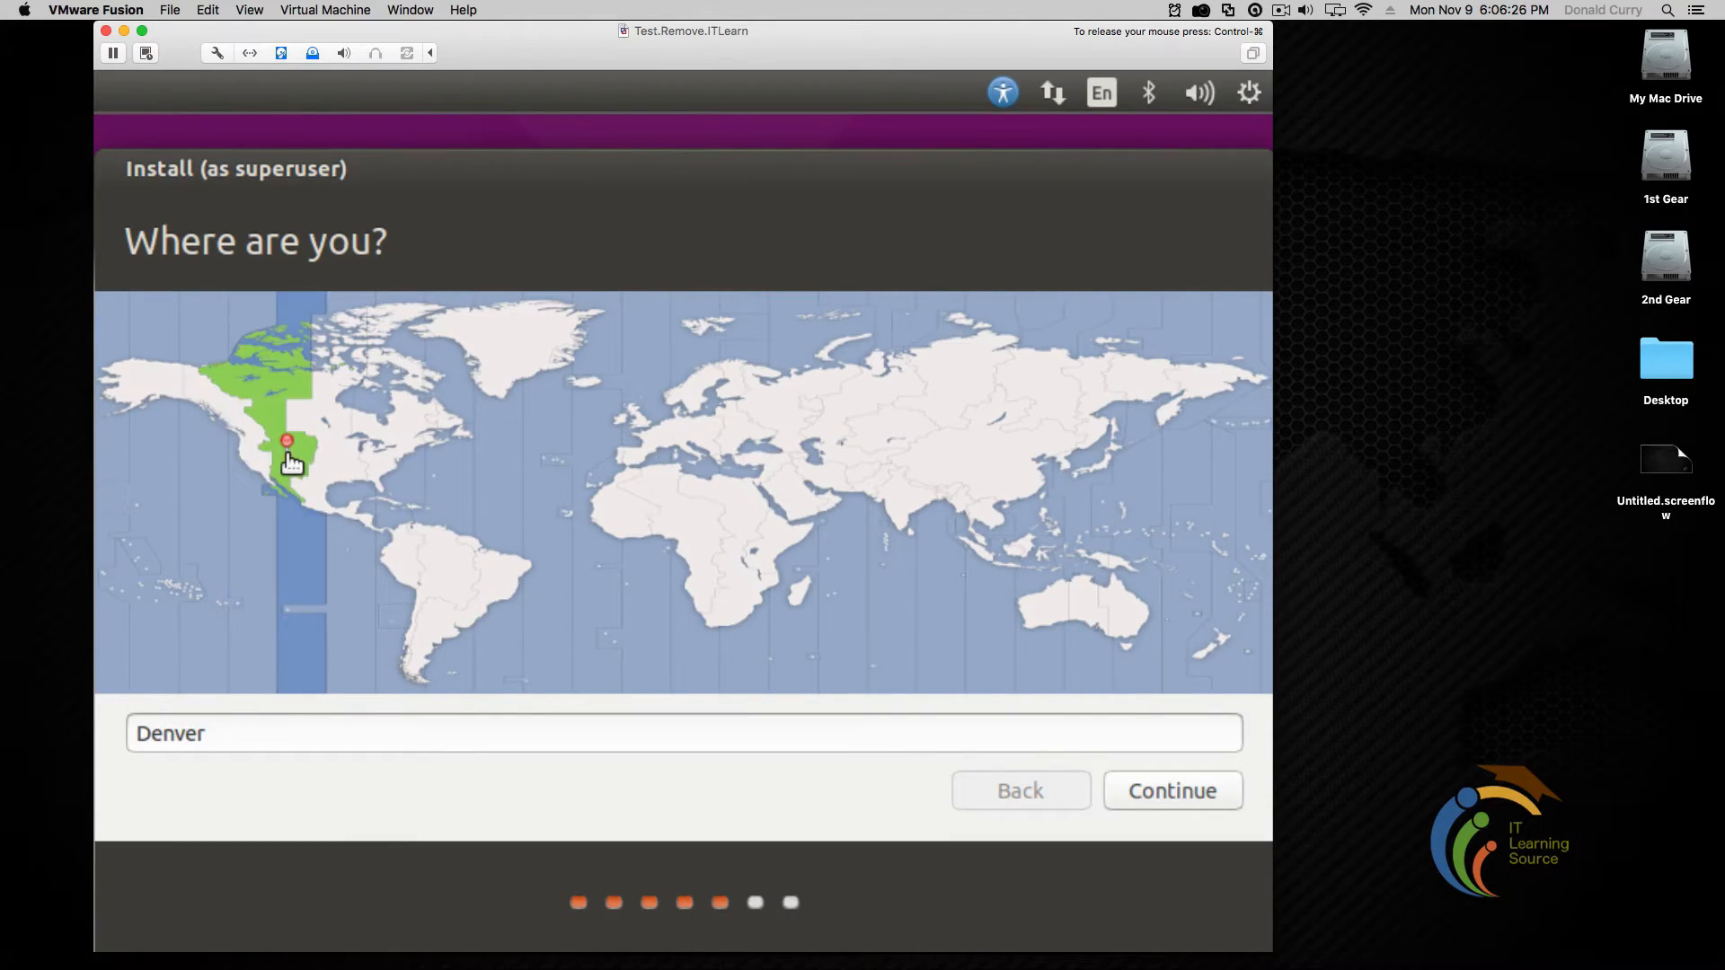
pyautogui.click(340, 467)
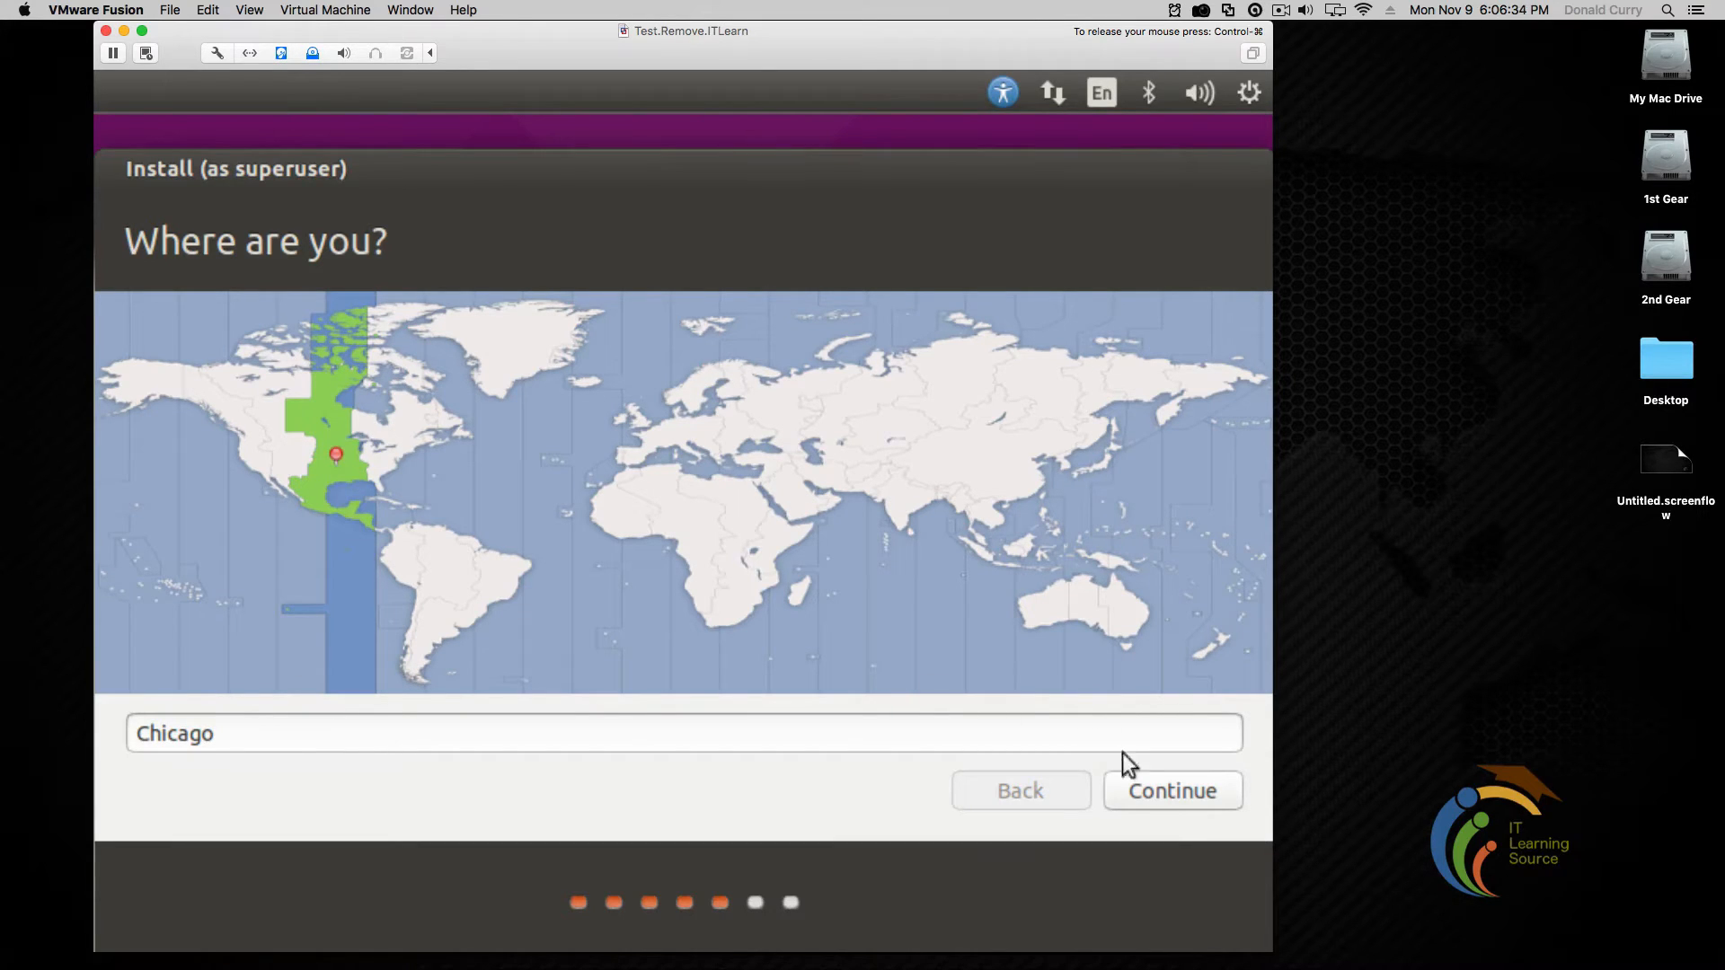
pyautogui.click(1161, 798)
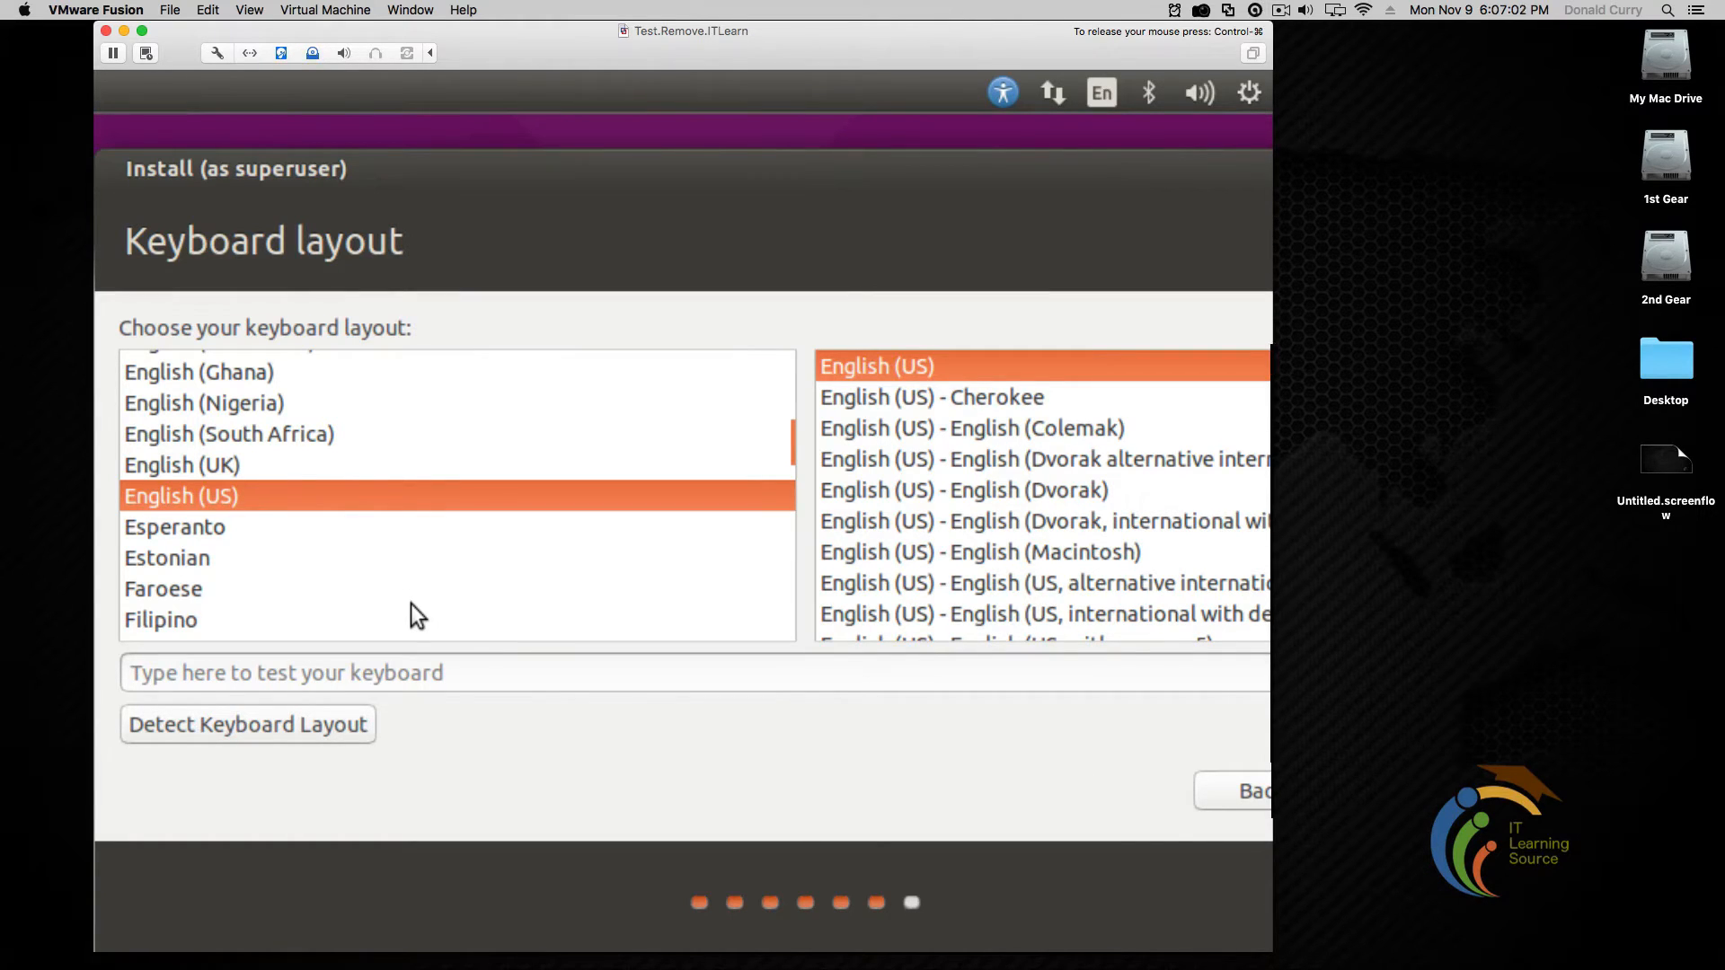
pyautogui.press('Return')
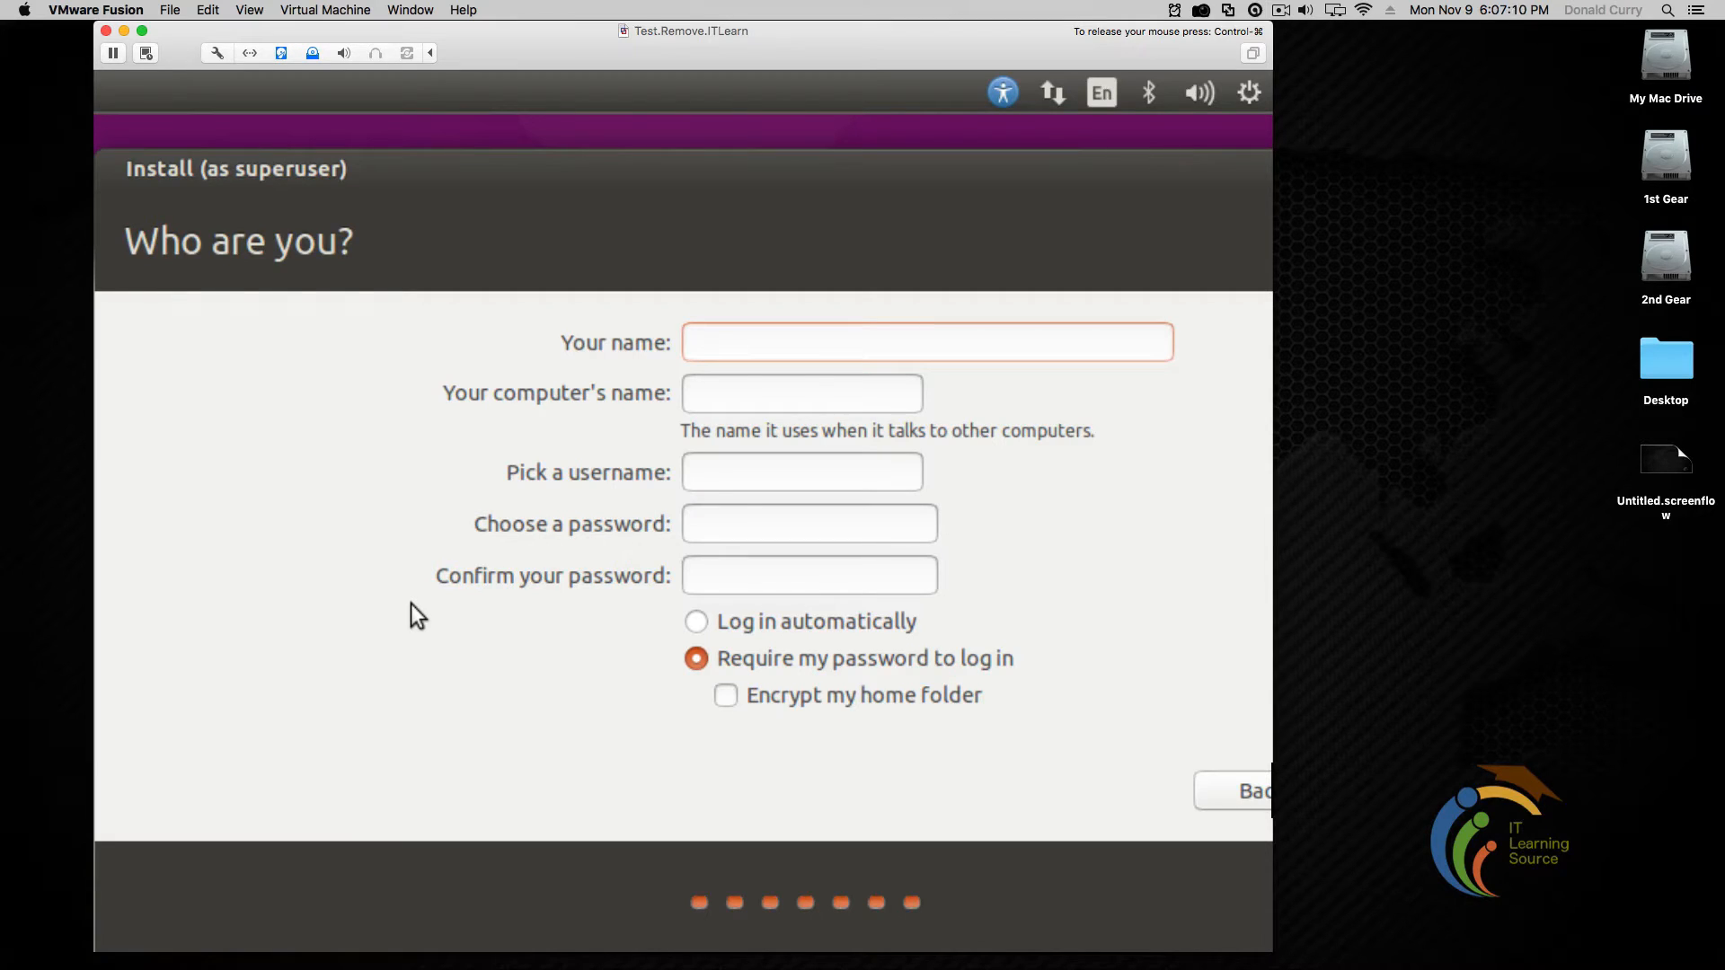
# Enter ITLearn as the name and usertest as username, and change the computer name's -virtual-machine suffix to -pc
pyautogui.write('T')
pyautogui.press('BackSpace')
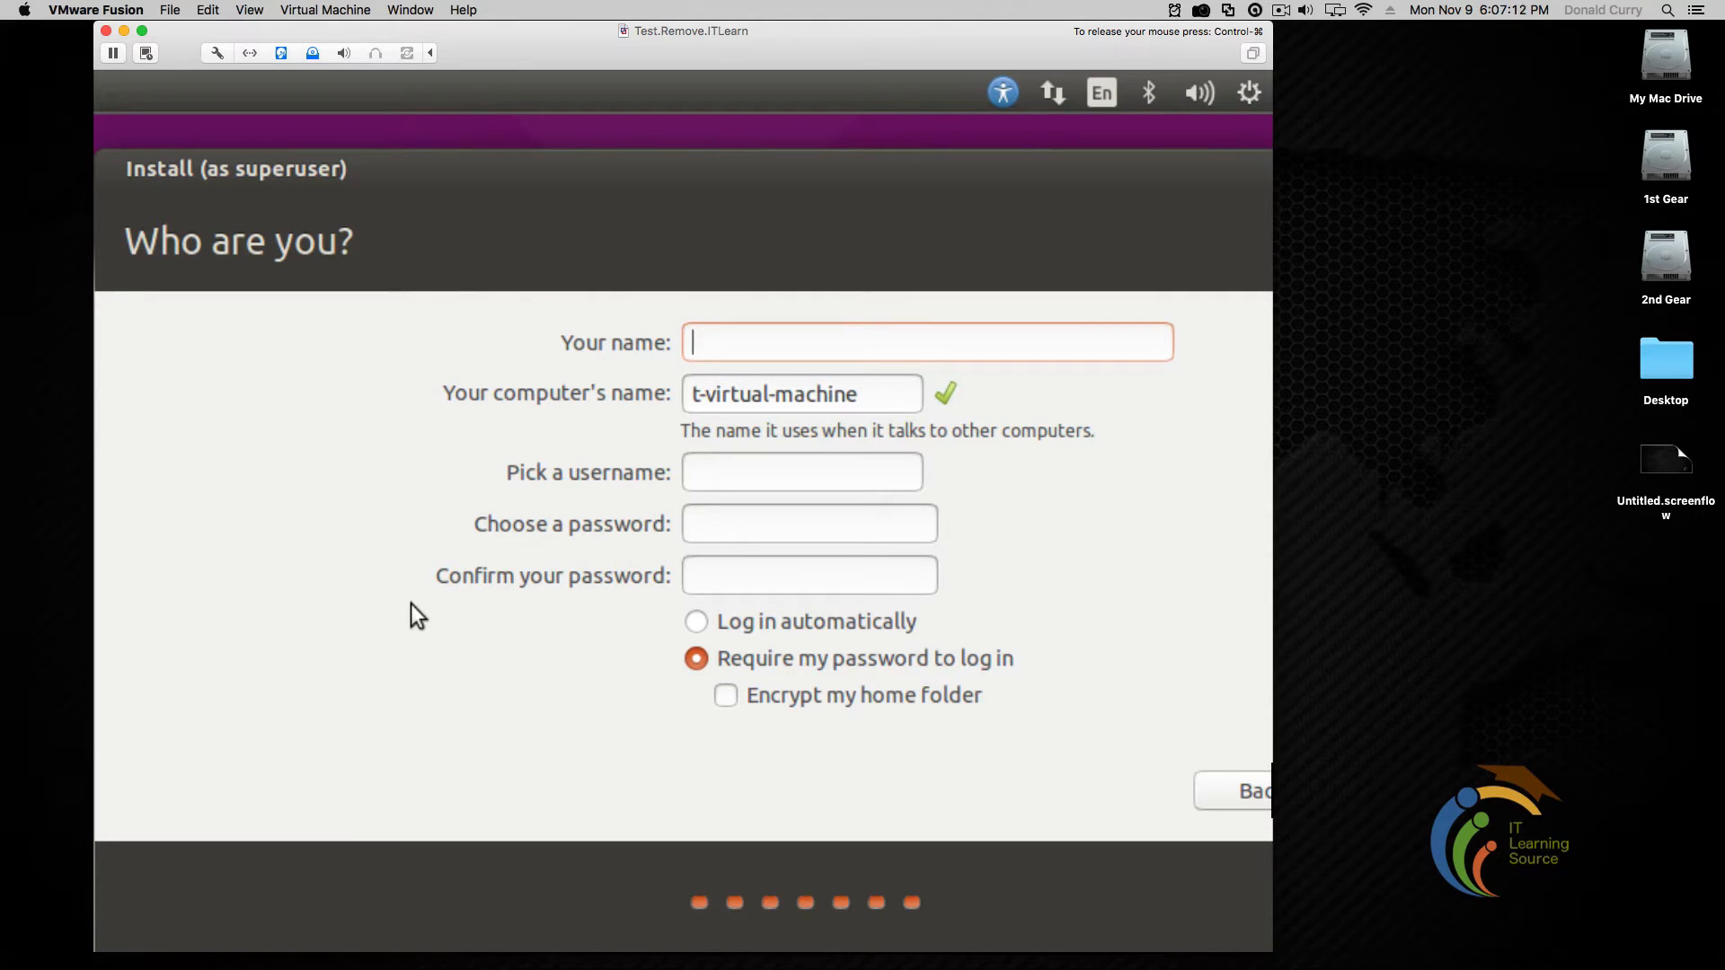
pyautogui.write('ITLearn')
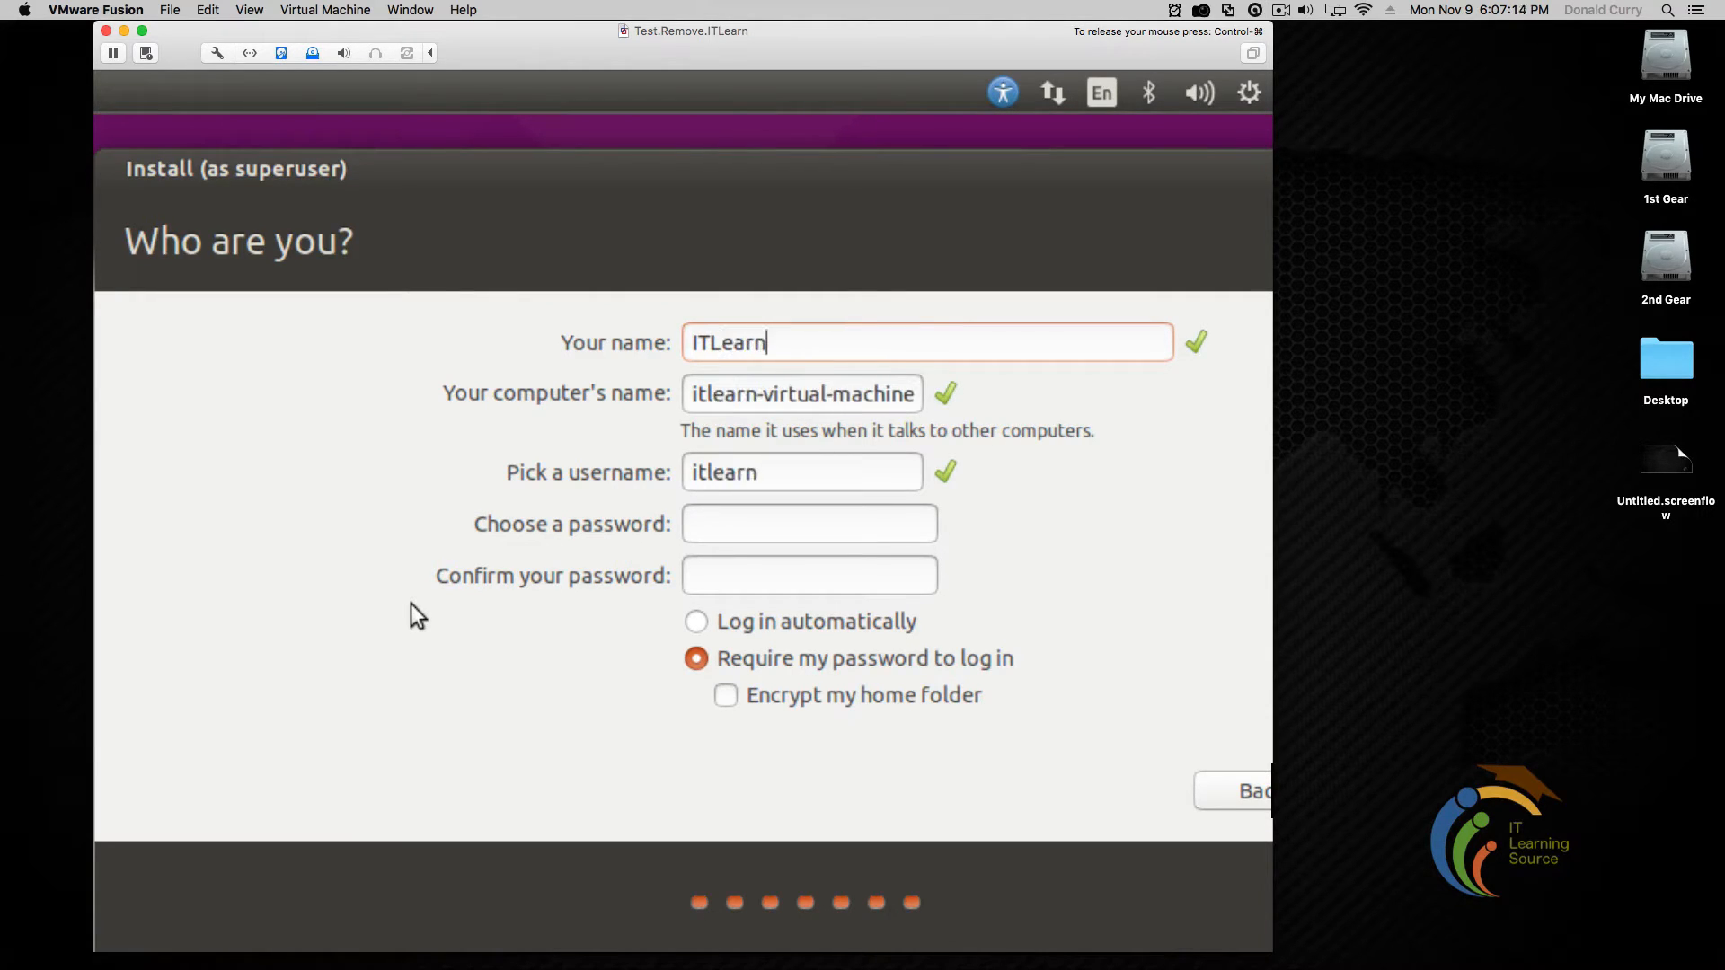
pyautogui.press('Tab')
pyautogui.press('Tab')
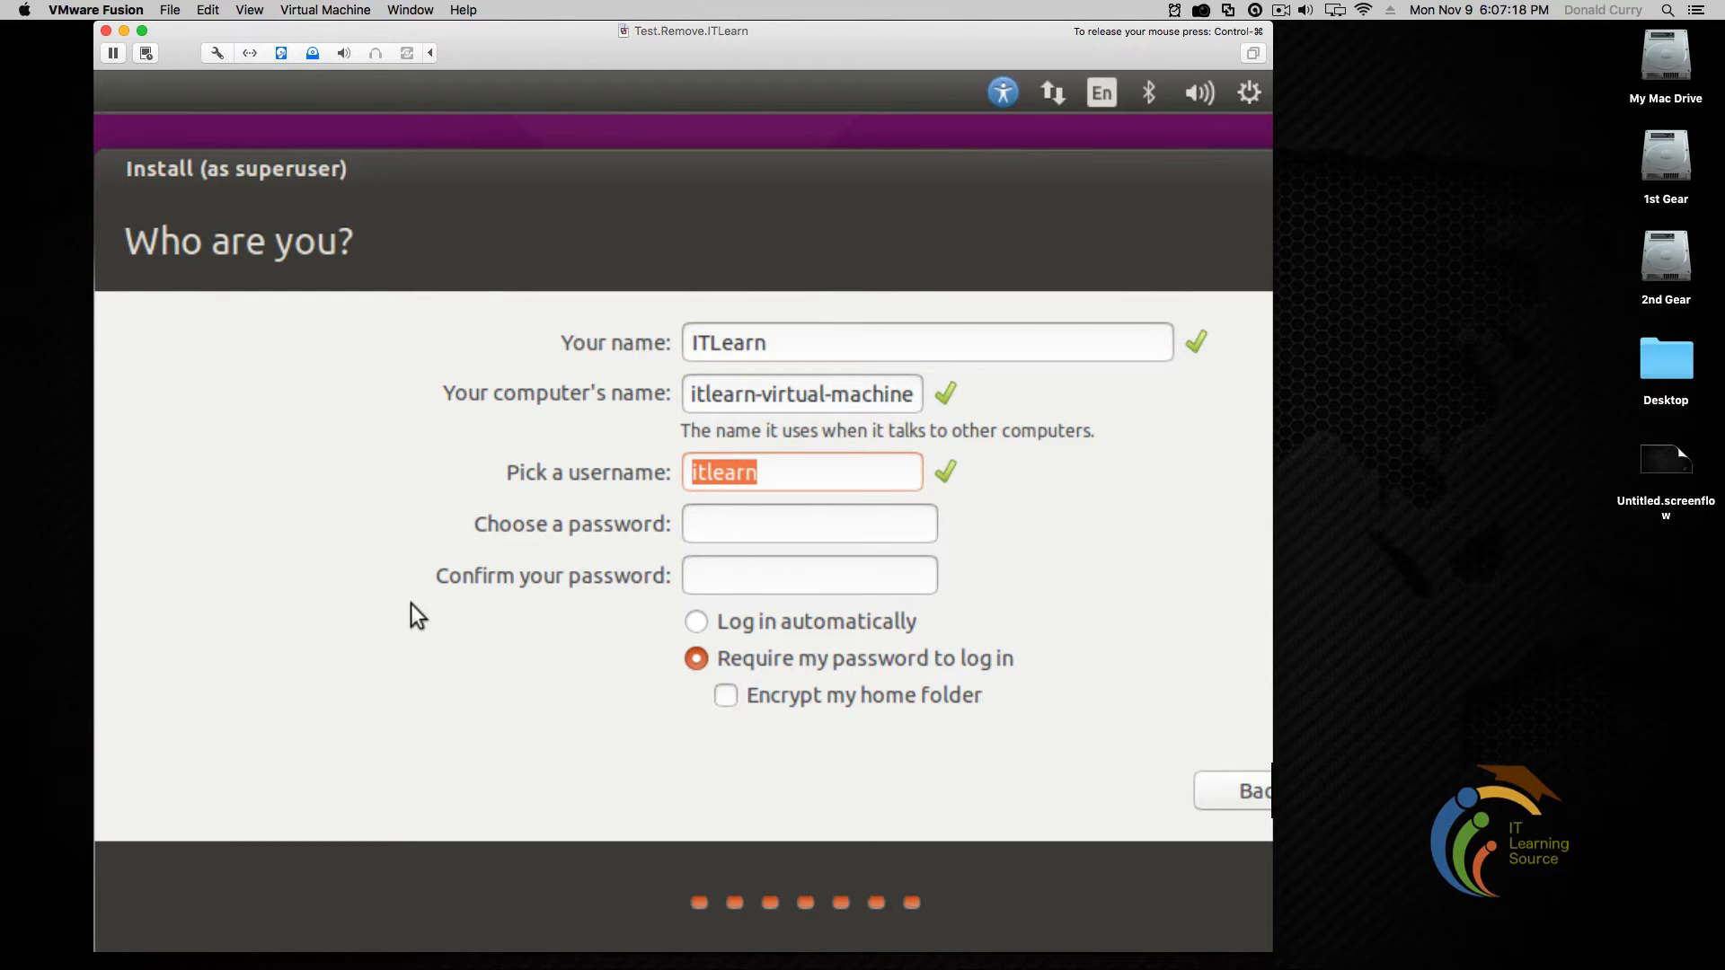
pyautogui.write('usertest')
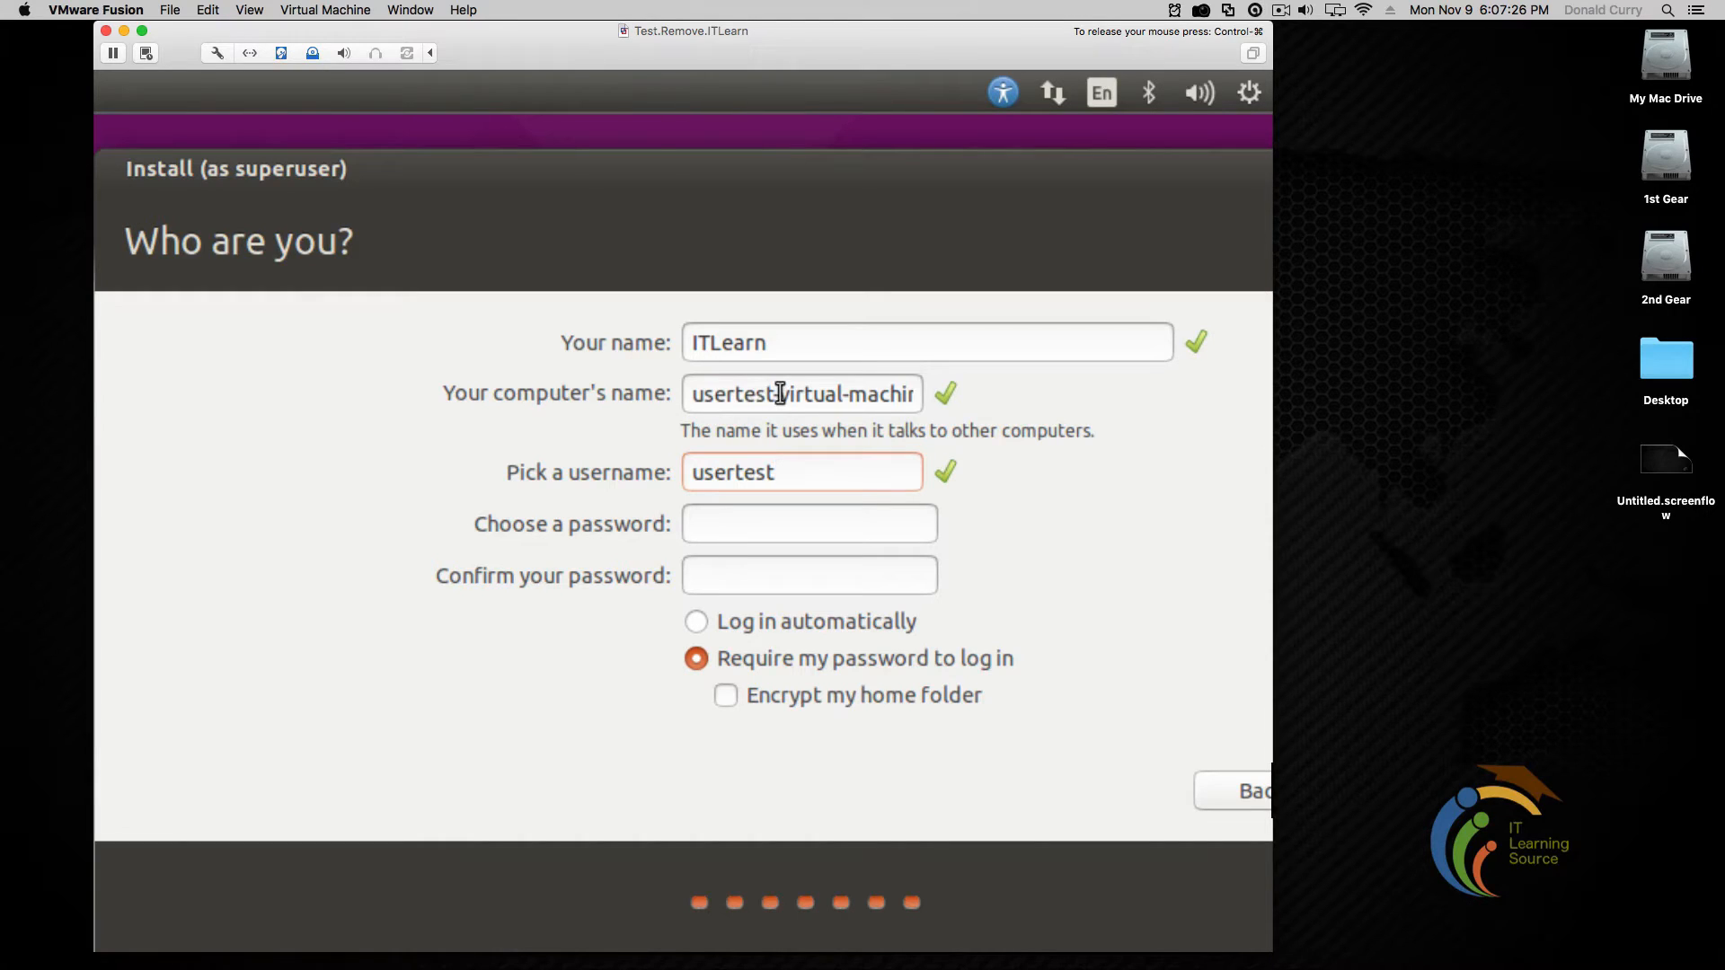
pyautogui.moveTo(778, 393); pyautogui.dragTo(944, 424)
pyautogui.click(873, 397)
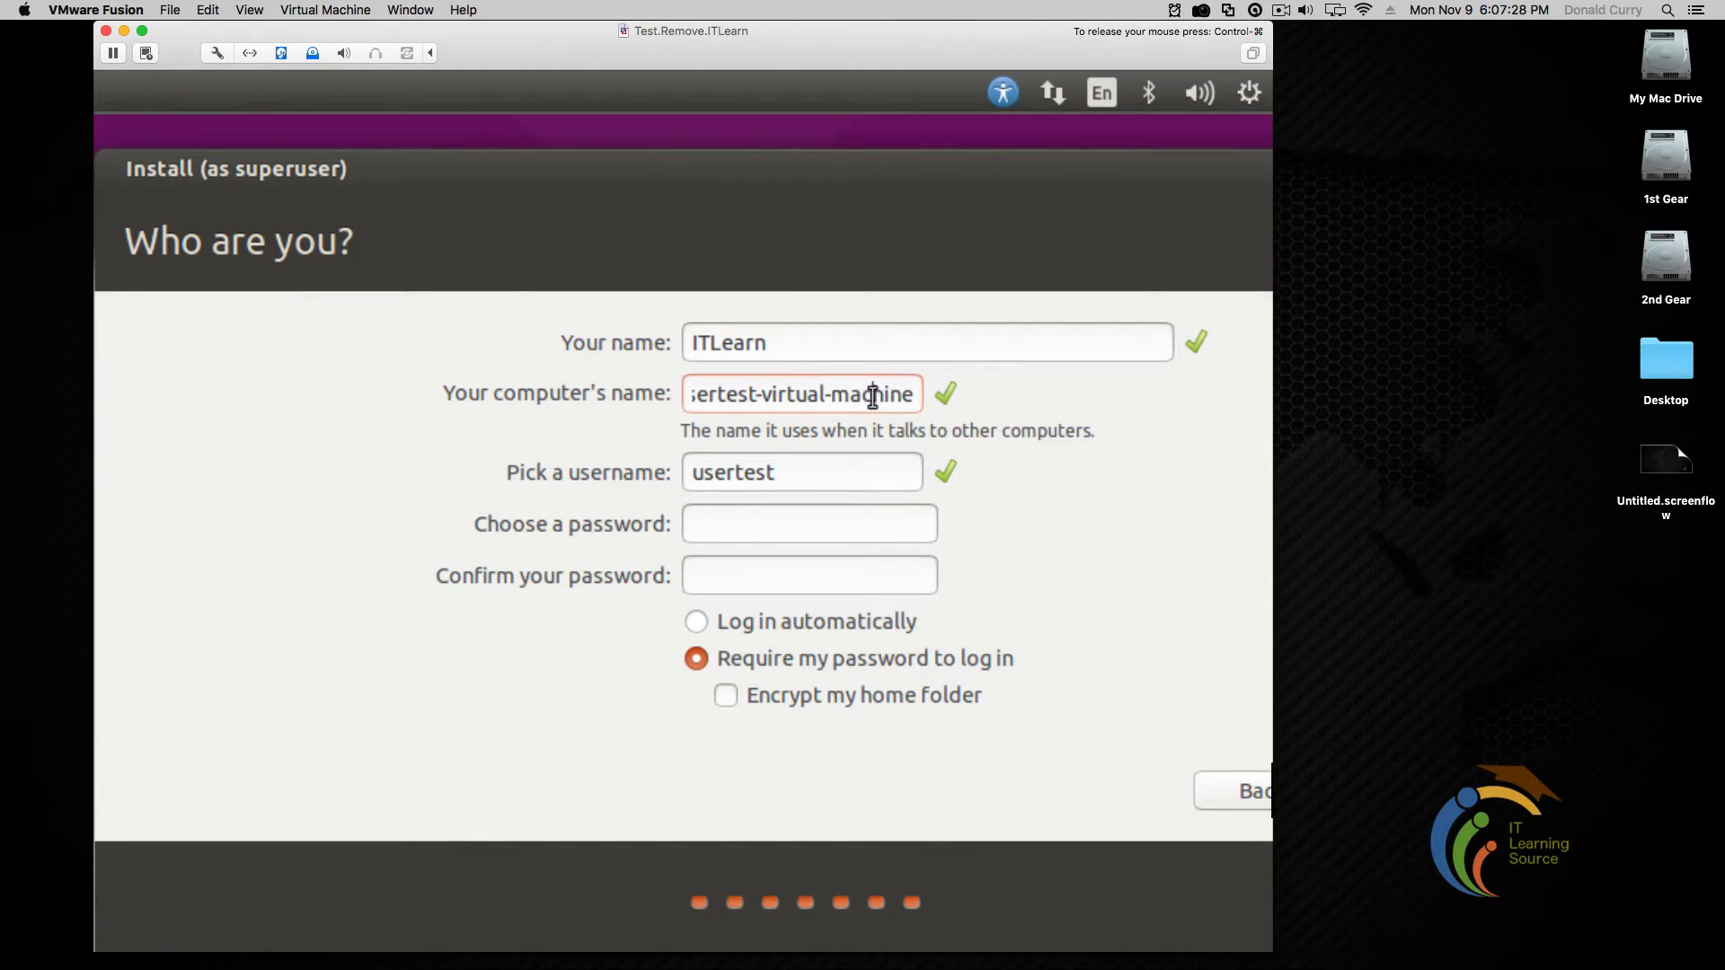
pyautogui.moveTo(913, 401); pyautogui.dragTo(753, 404)
pyautogui.press('BackSpace')
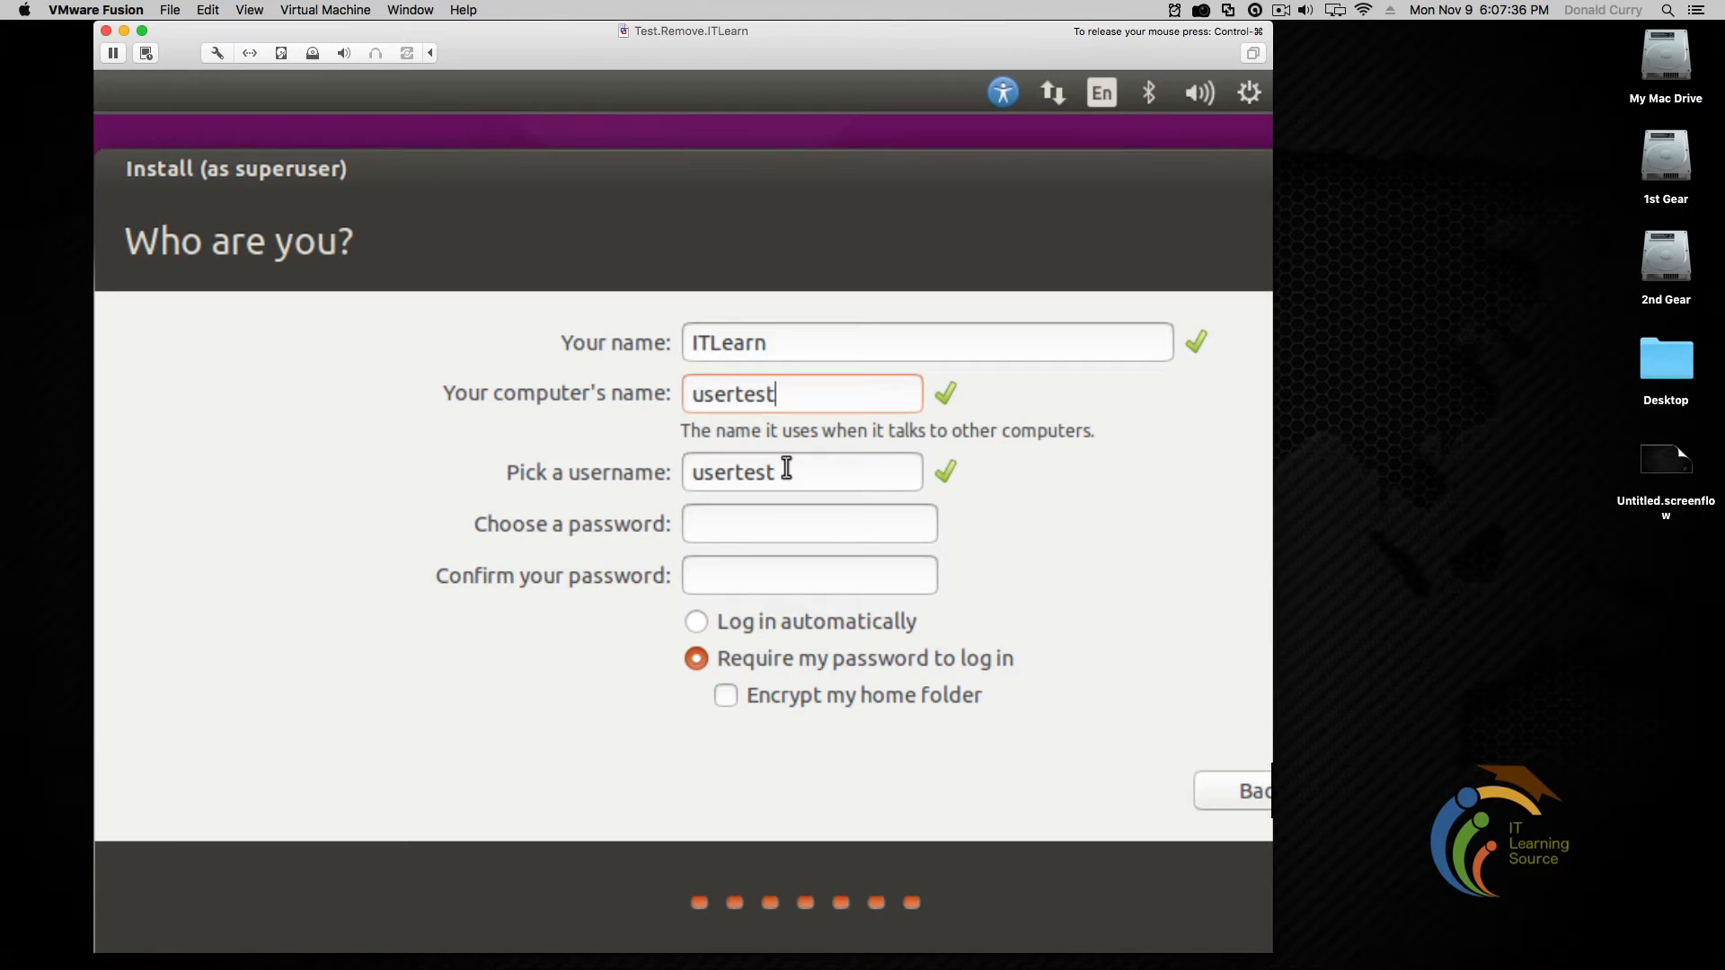
pyautogui.write('_')
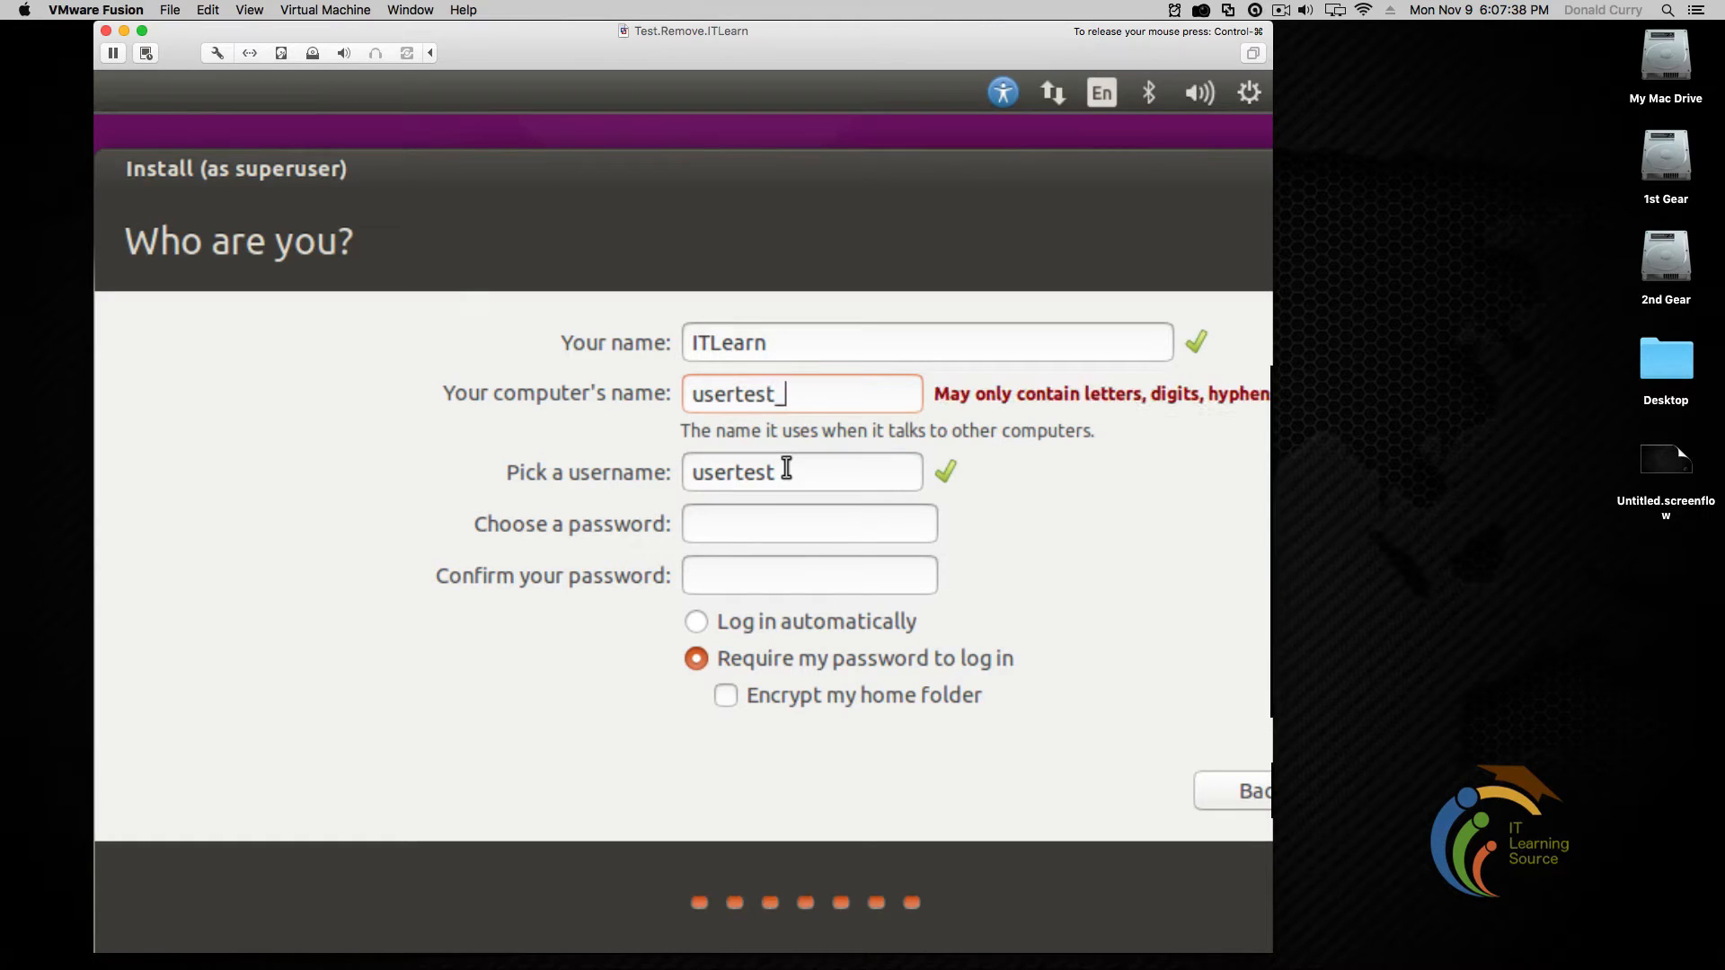
pyautogui.press('BackSpace')
pyautogui.write('-pc')
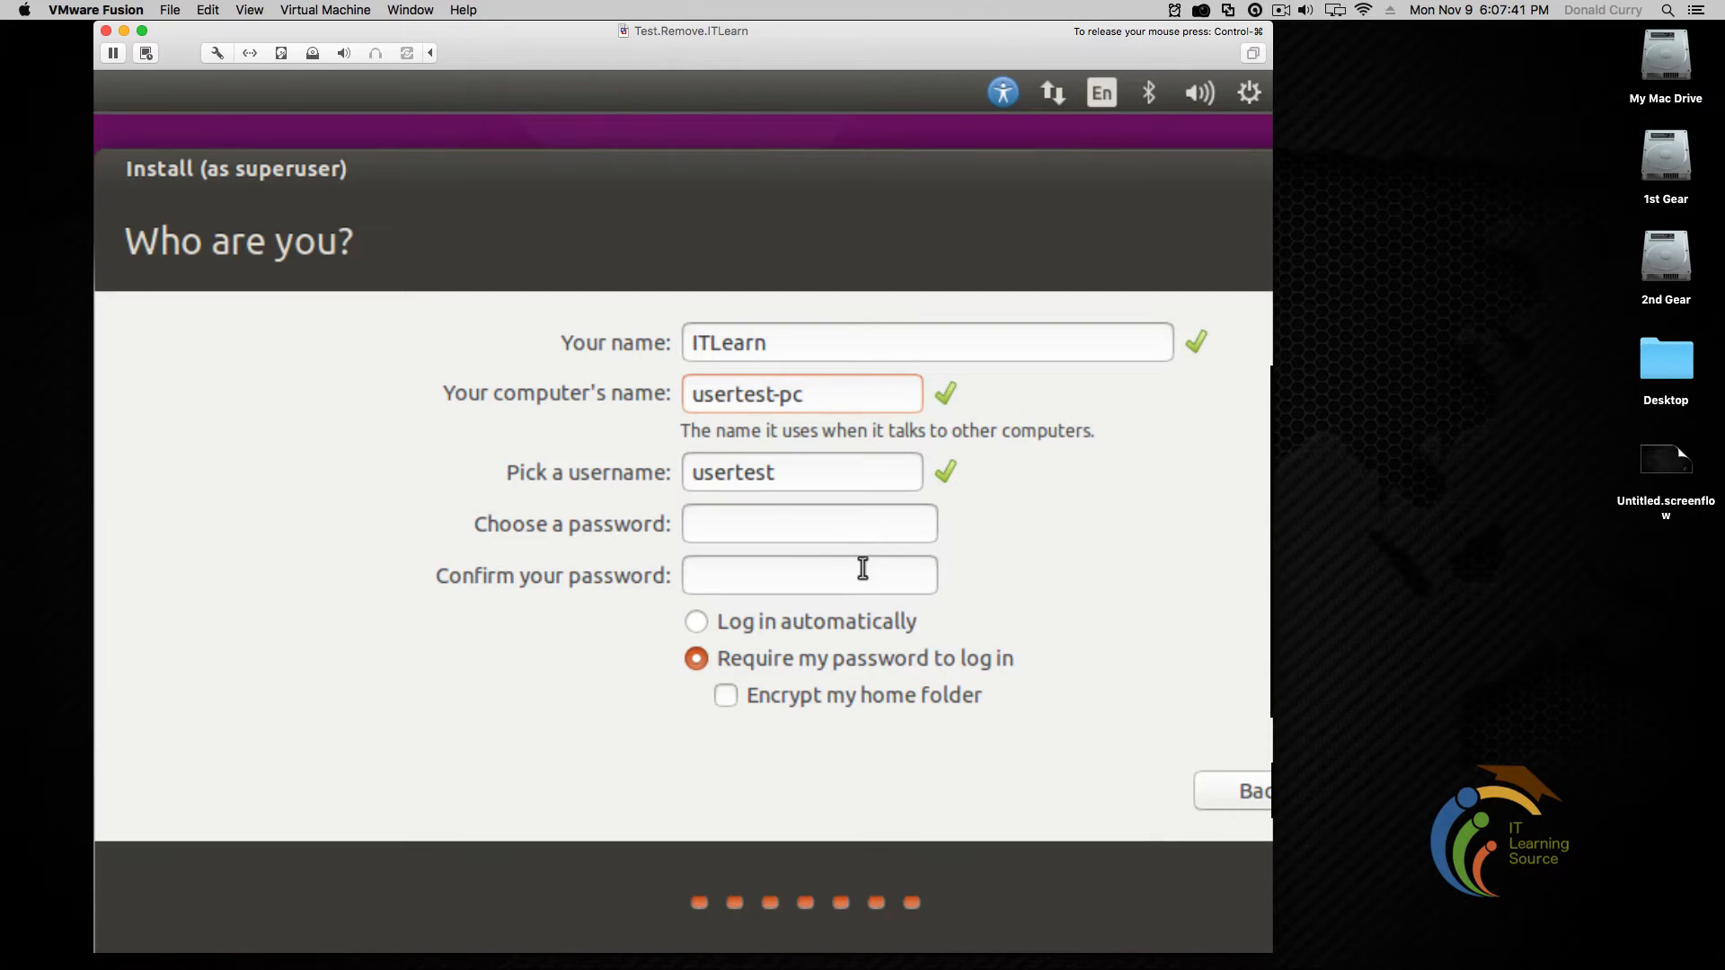
# Enter and confirm the account password, review the fields, and submit to begin installing
pyautogui.click(838, 524)
pyautogui.write('1234567')
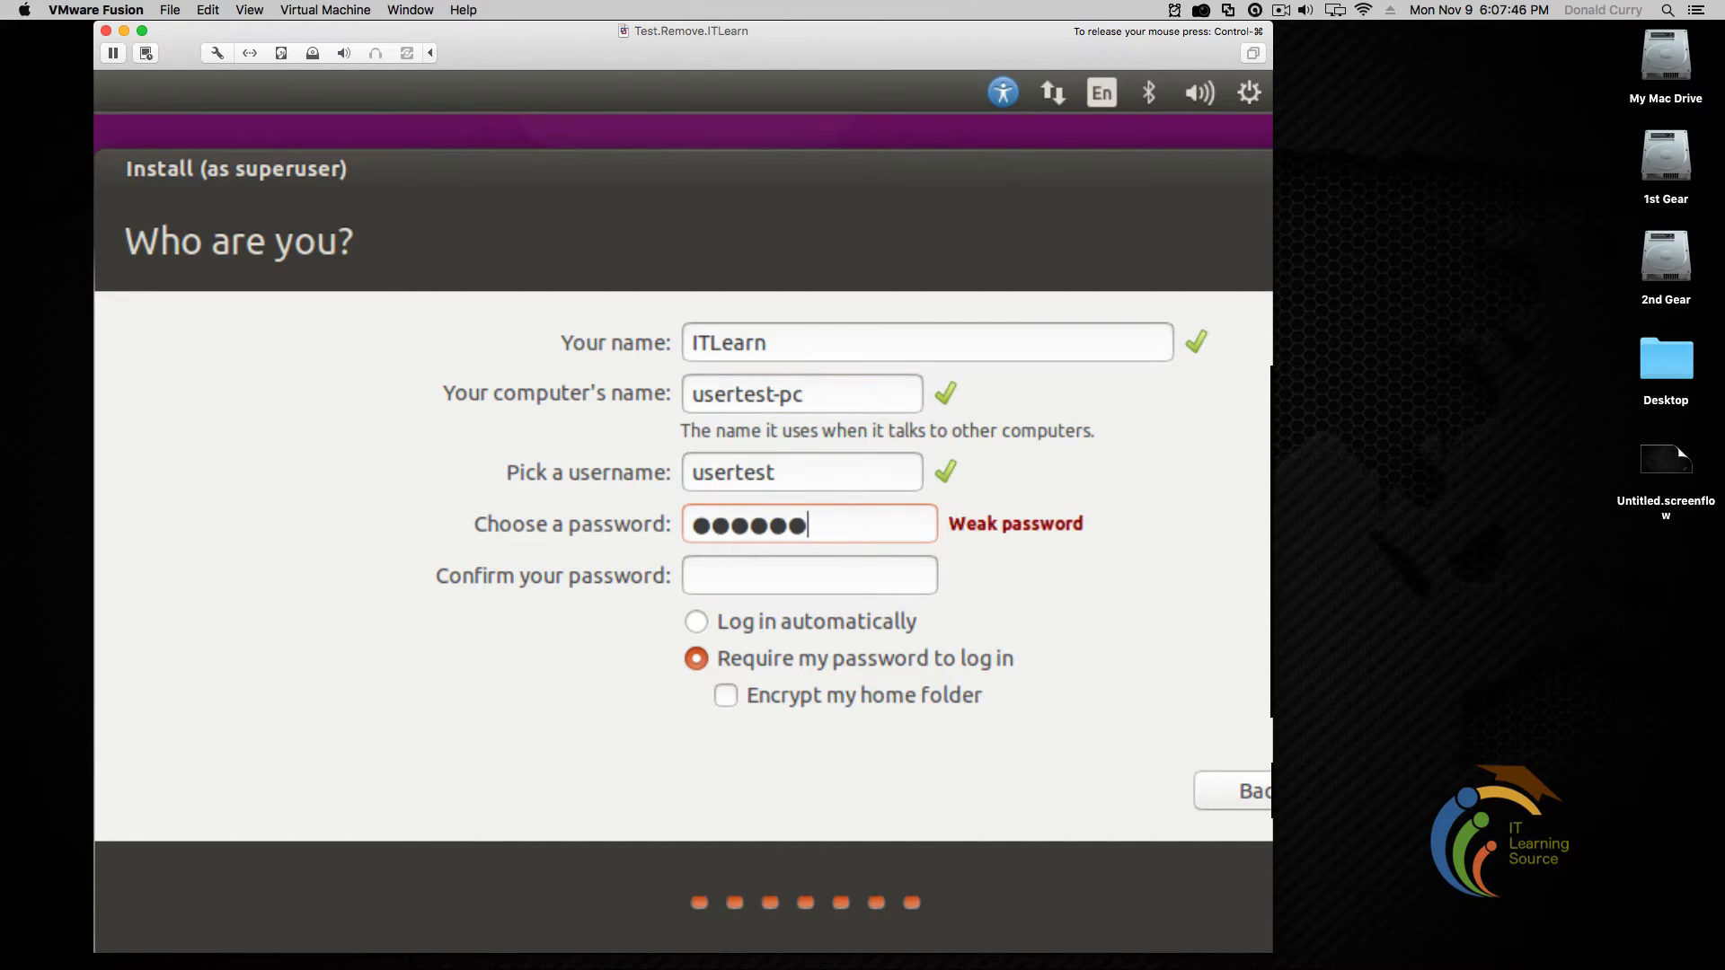
pyautogui.press('Tab')
pyautogui.write('1234567')
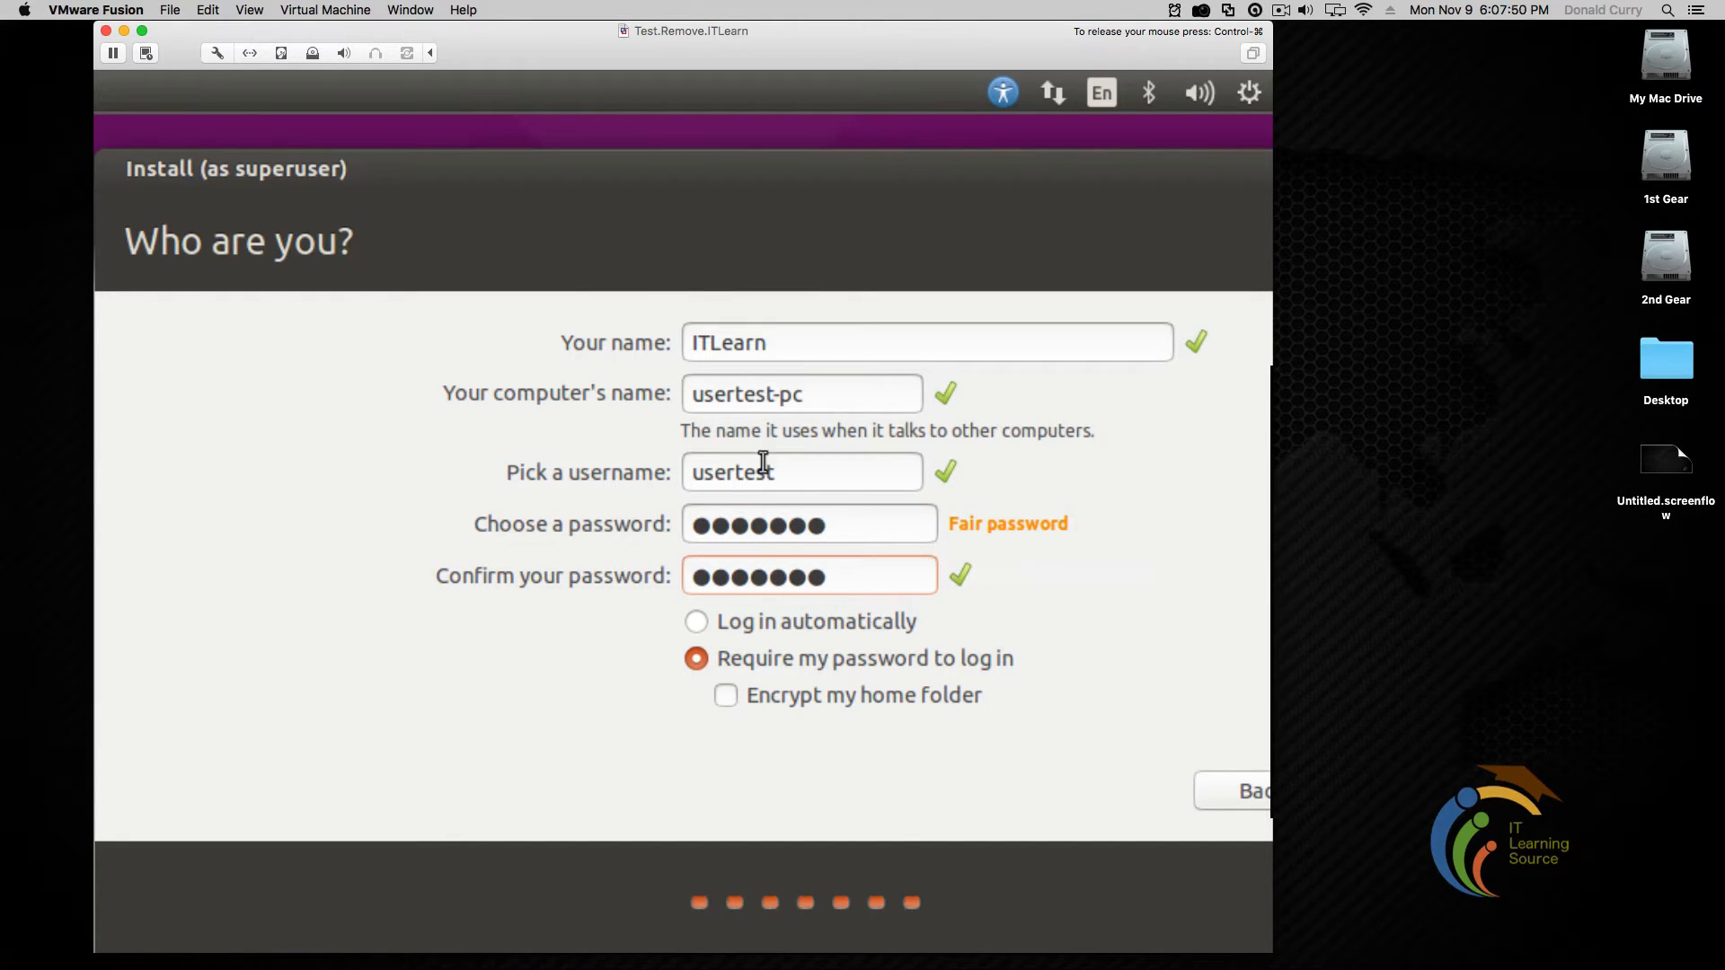
pyautogui.moveTo(785, 471); pyautogui.dragTo(690, 469)
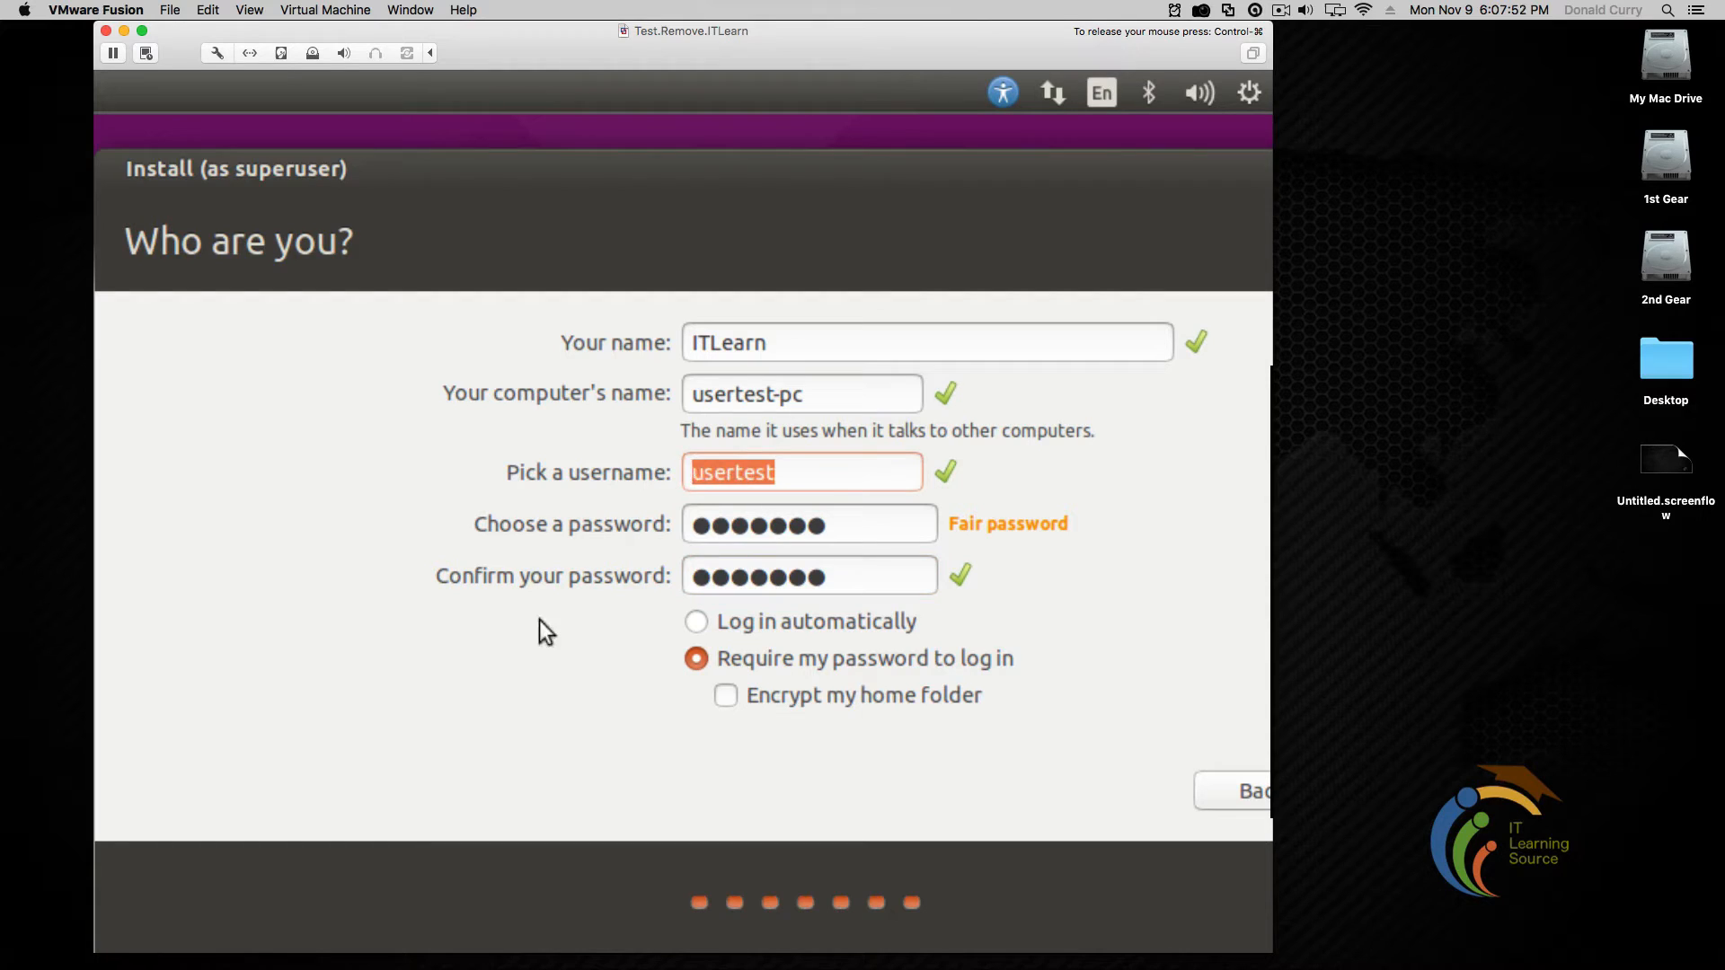
pyautogui.moveTo(813, 481); pyautogui.dragTo(618, 492)
pyautogui.click(841, 530)
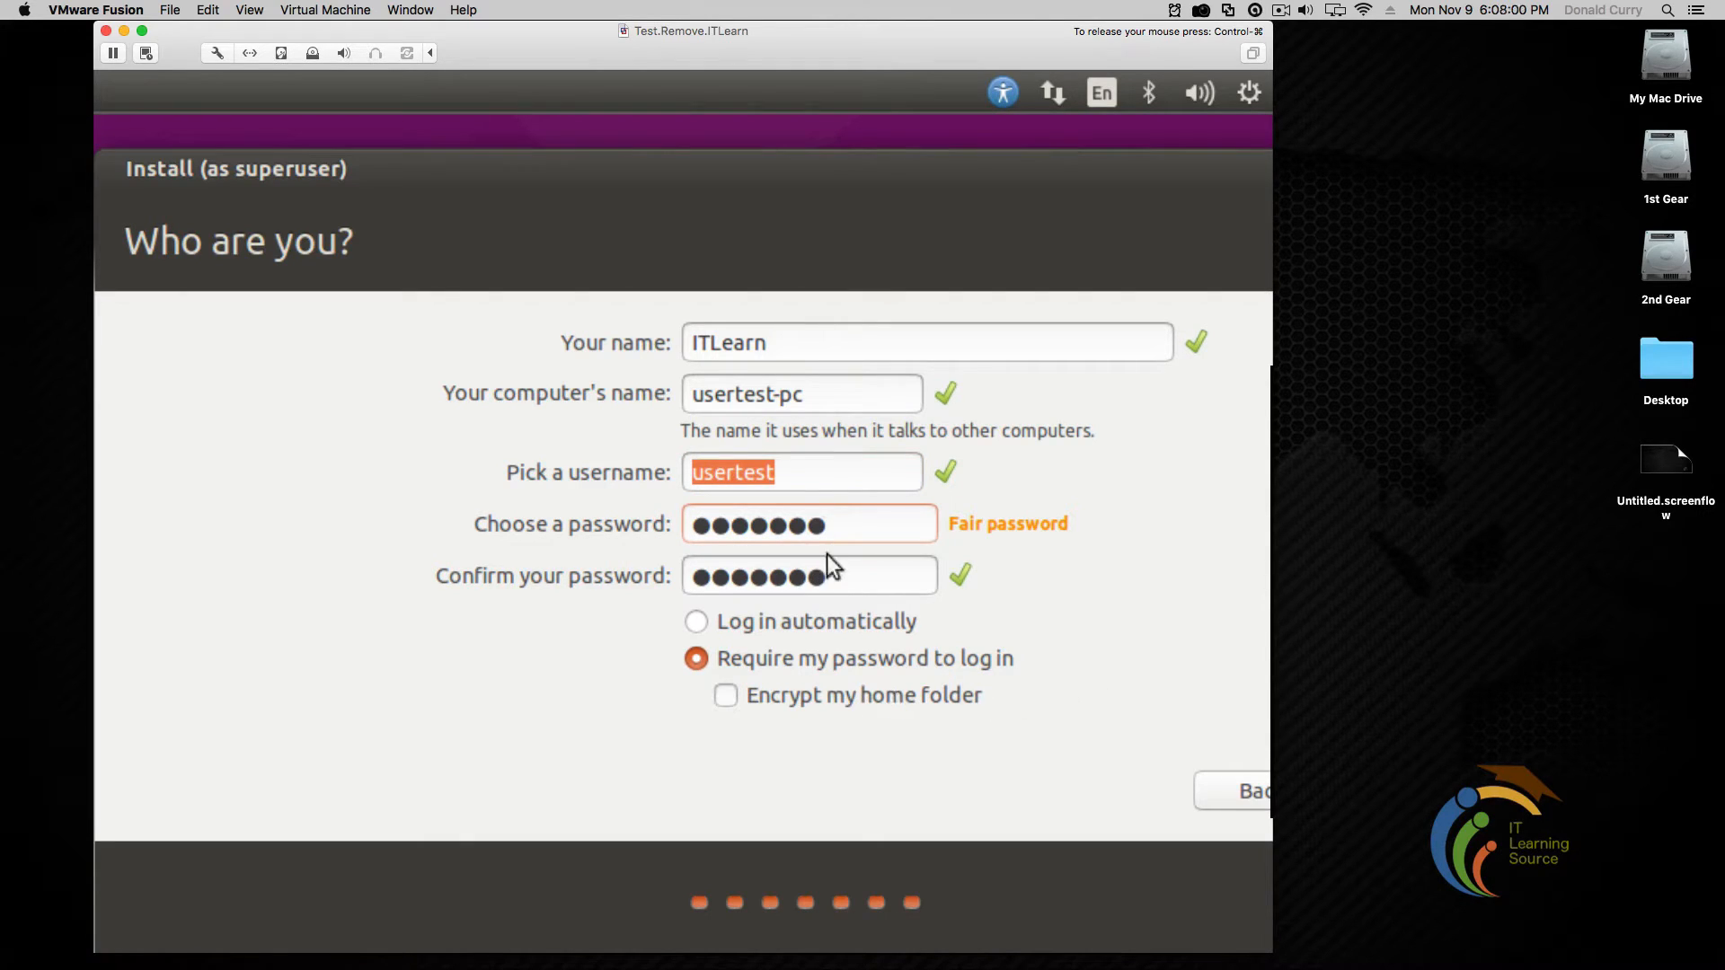
pyautogui.click(842, 580)
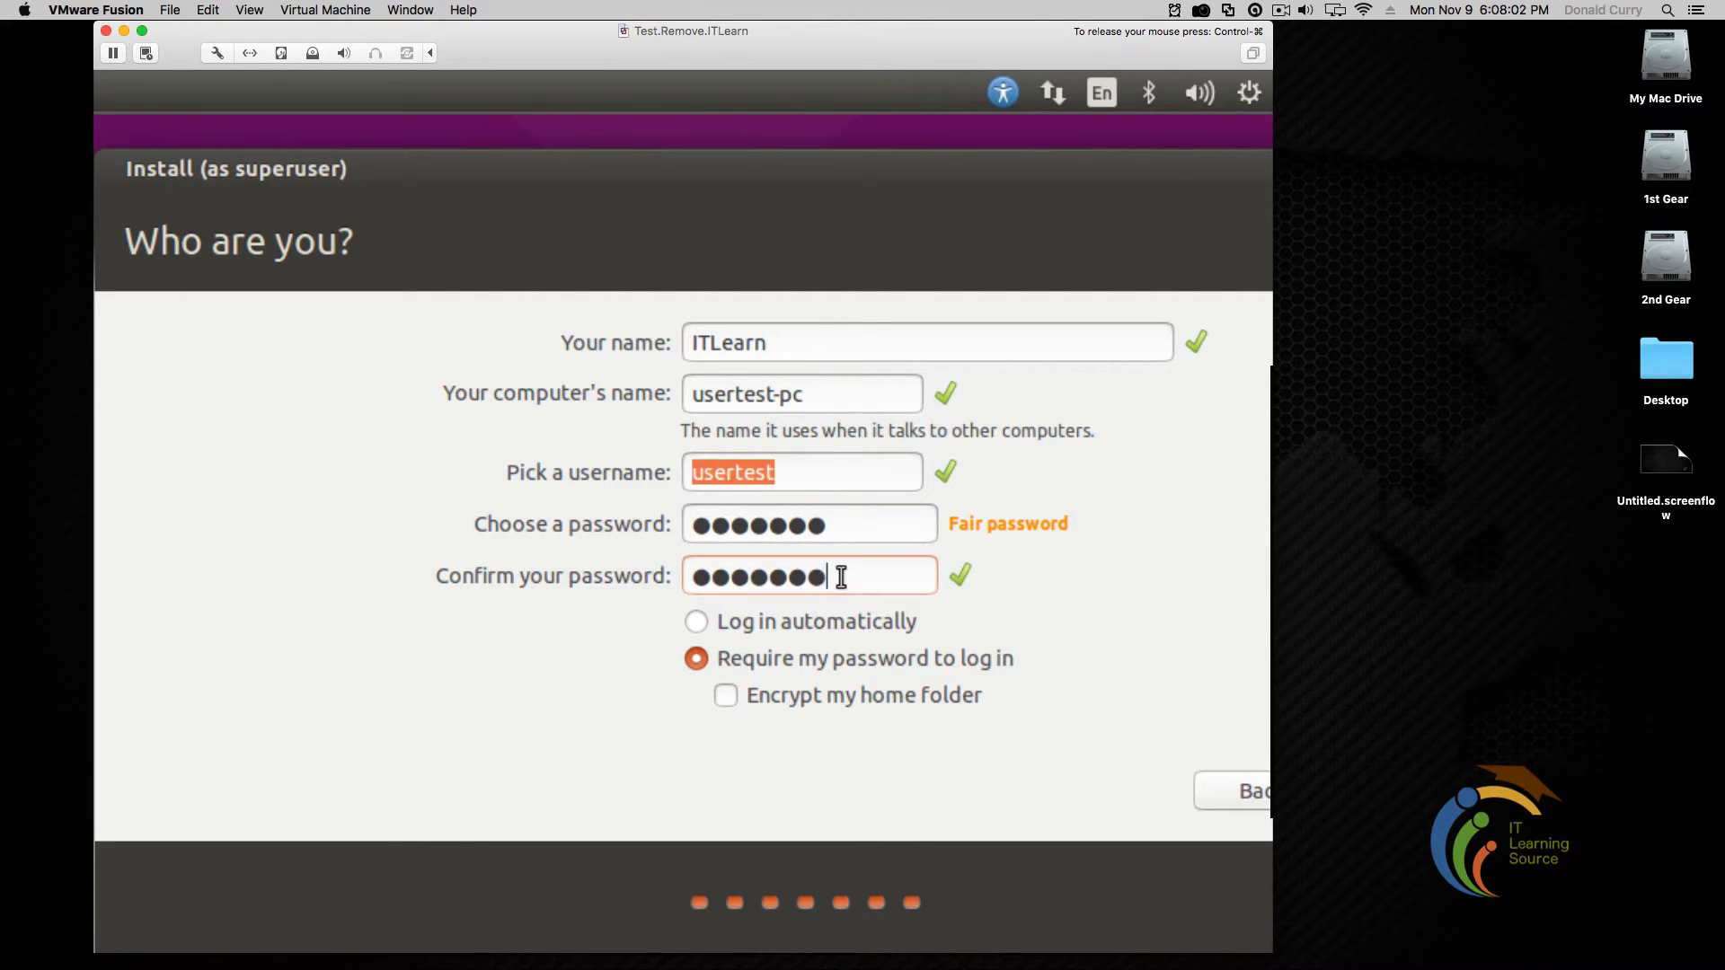
pyautogui.press('Tab')
pyautogui.press('Tab')
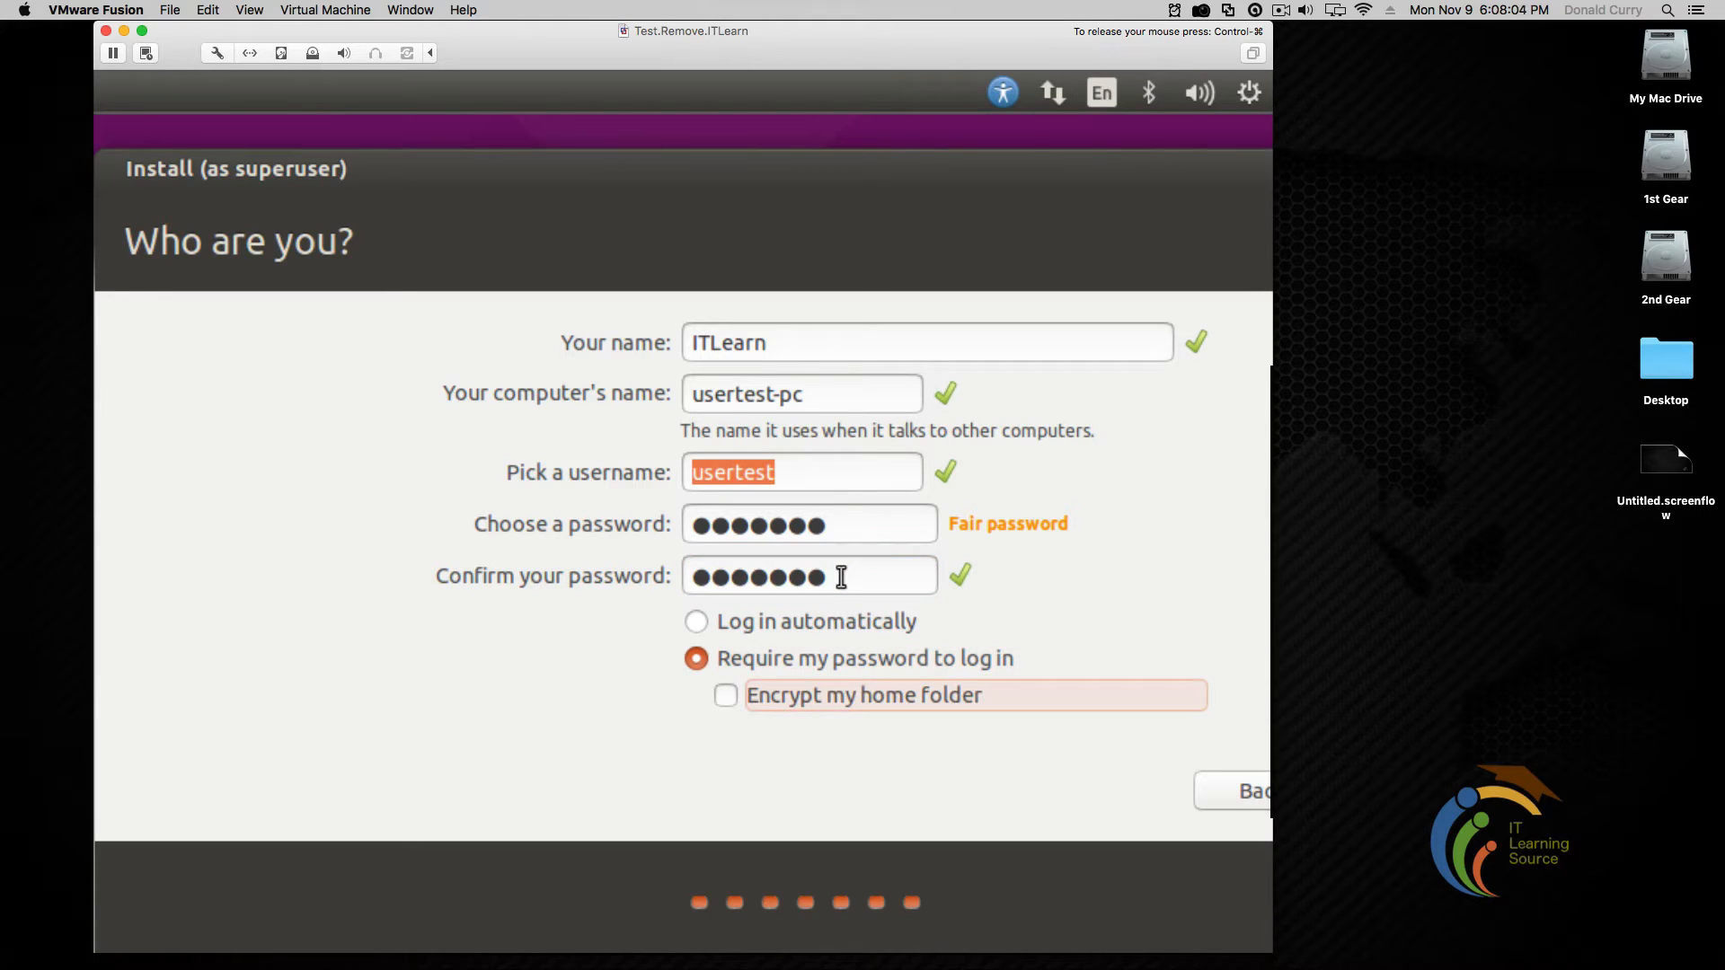
pyautogui.press('Tab')
pyautogui.press('Tab')
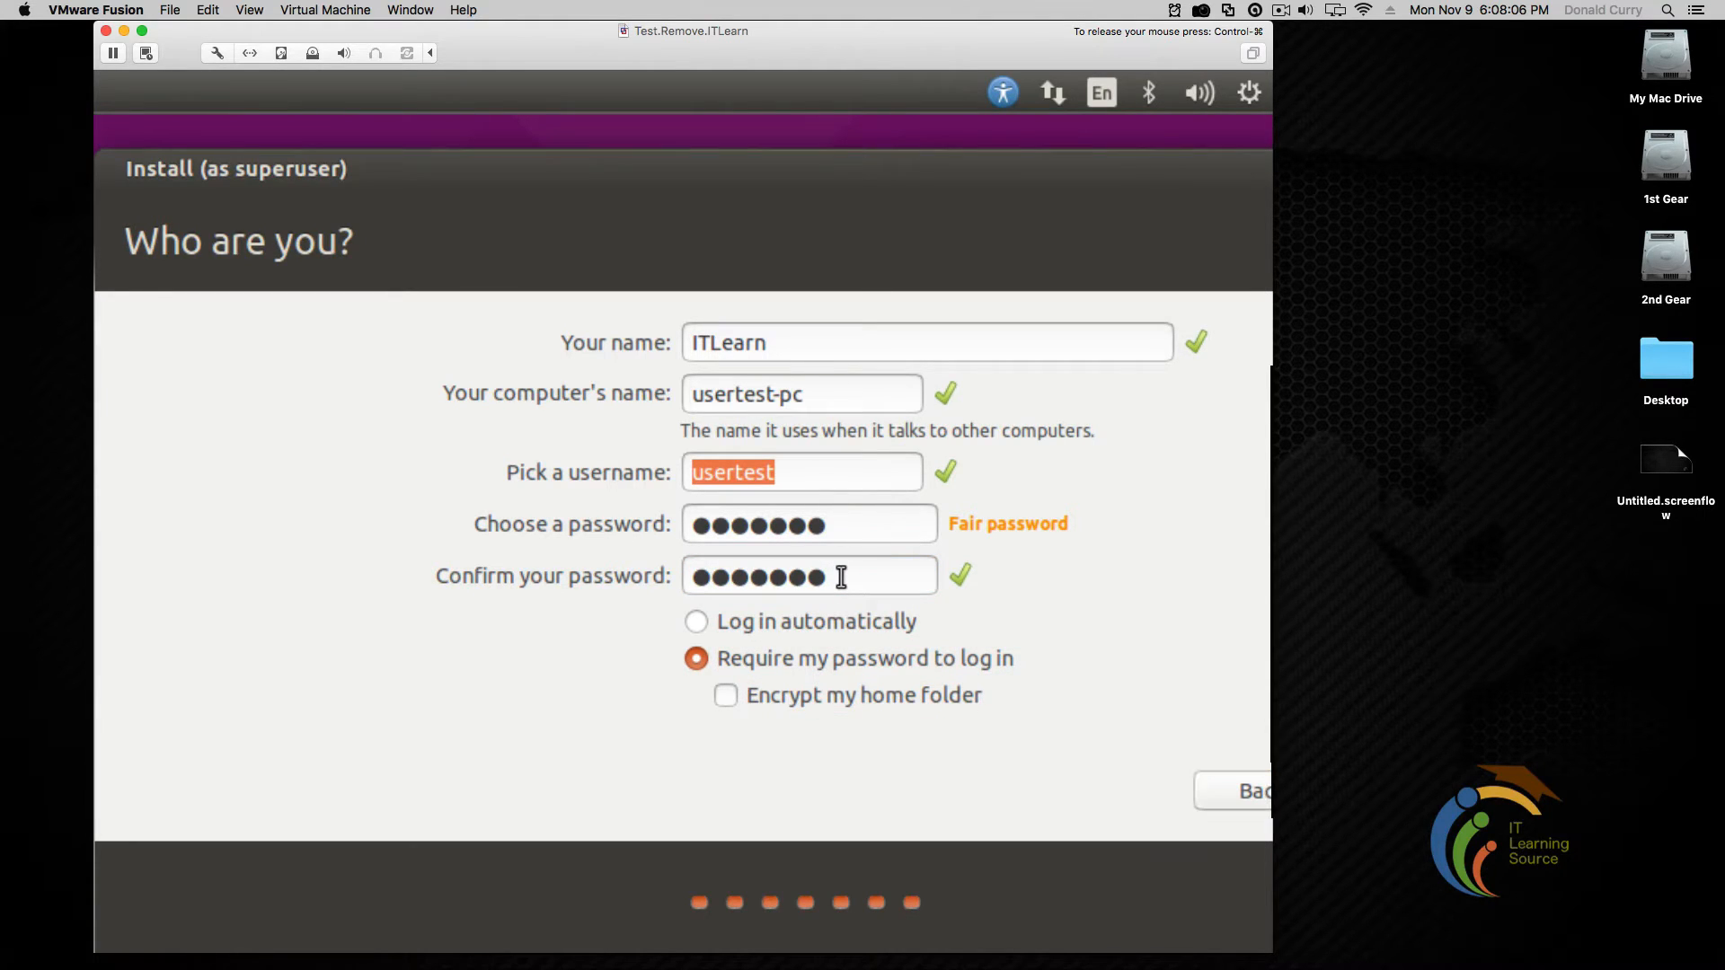
pyautogui.press('Return')
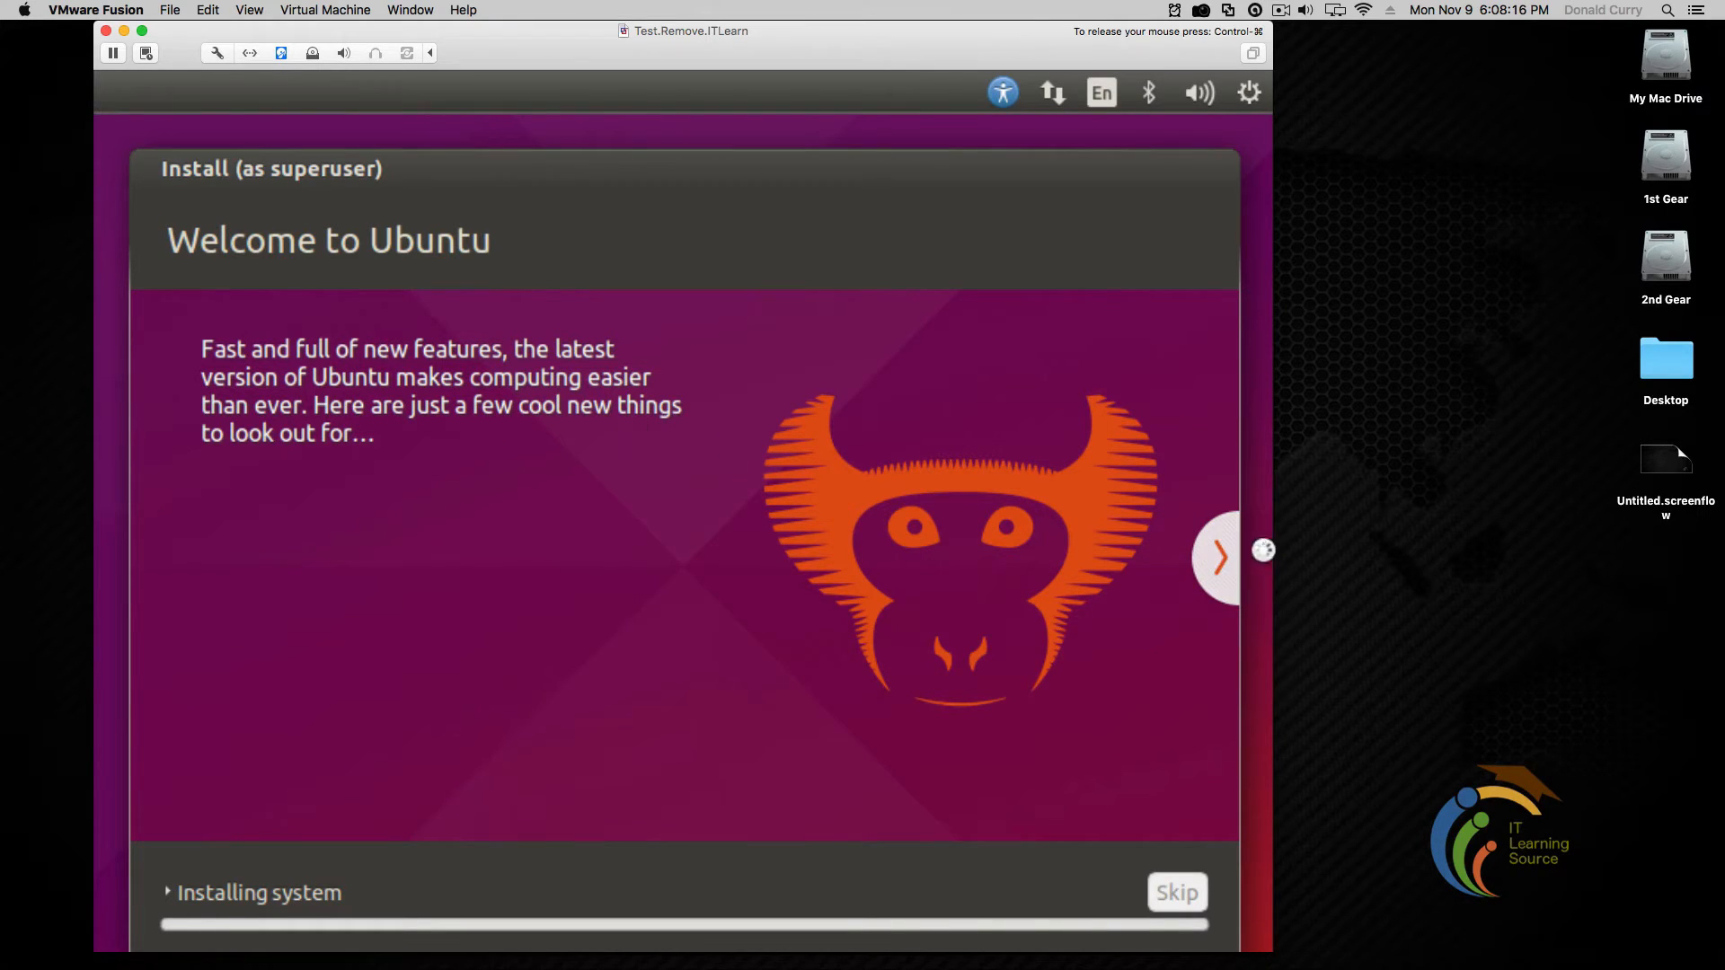
# Advance the installer slideshow two pages while Ubuntu installs
pyautogui.click(1222, 560)
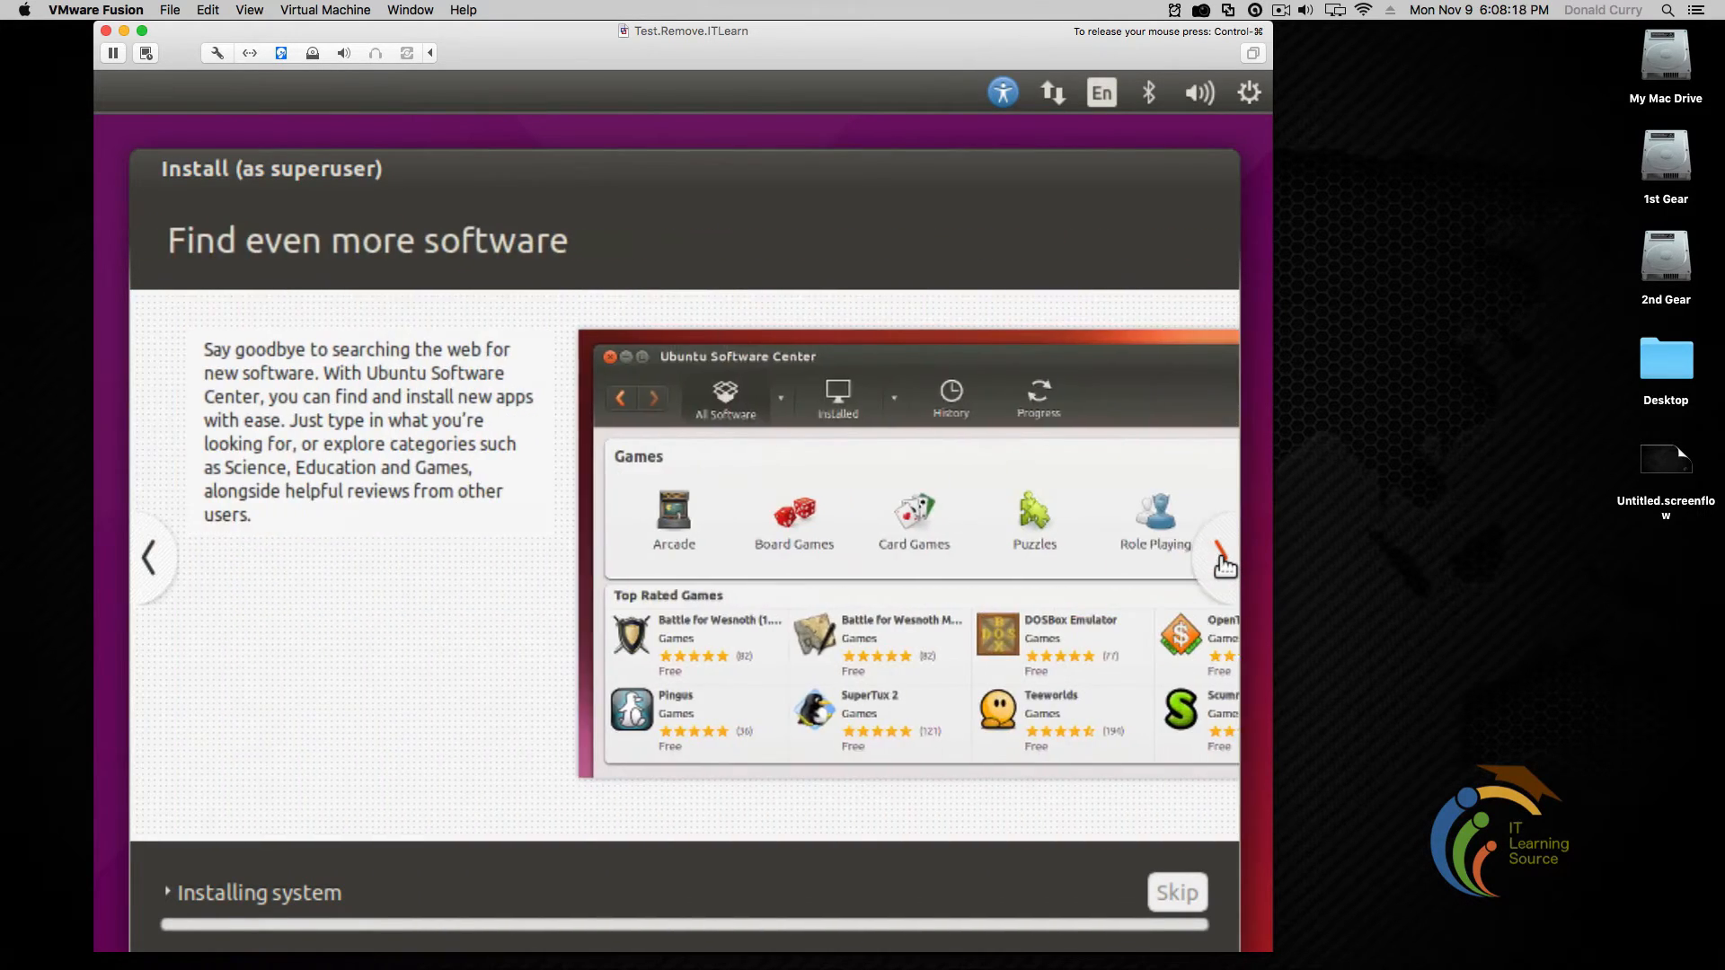
pyautogui.click(1222, 560)
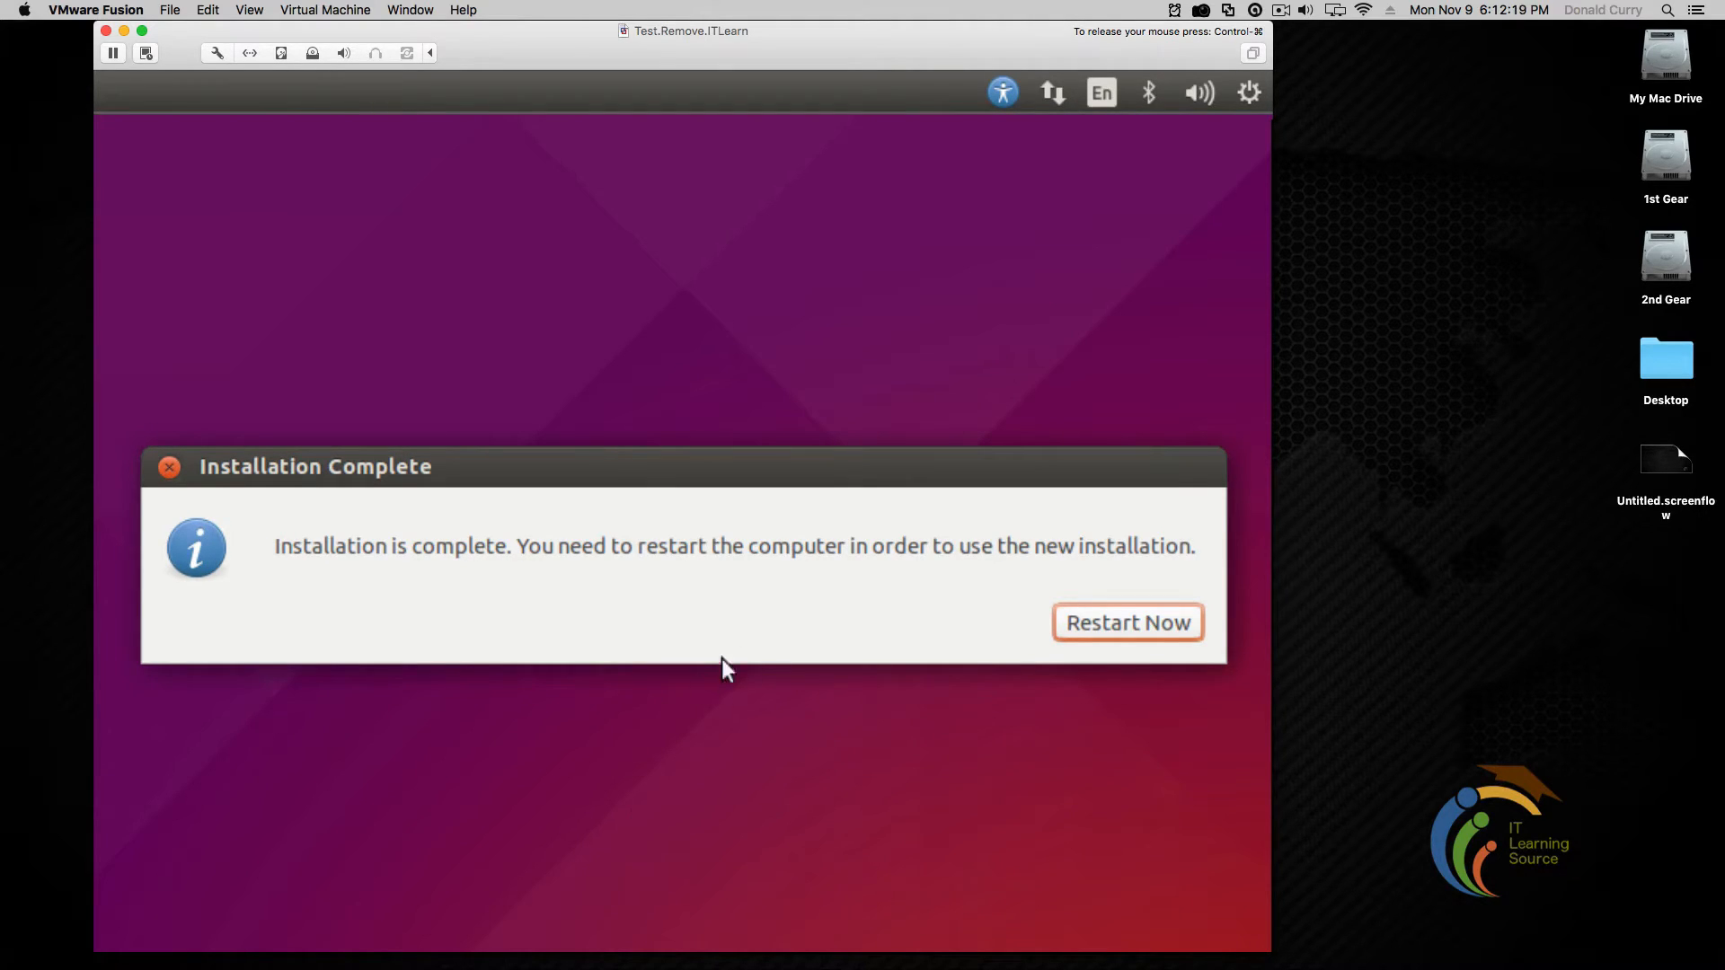
# Restart the guest with Restart Now, reposition the Fusion window, and return the mouse to the VM
pyautogui.click(1134, 633)
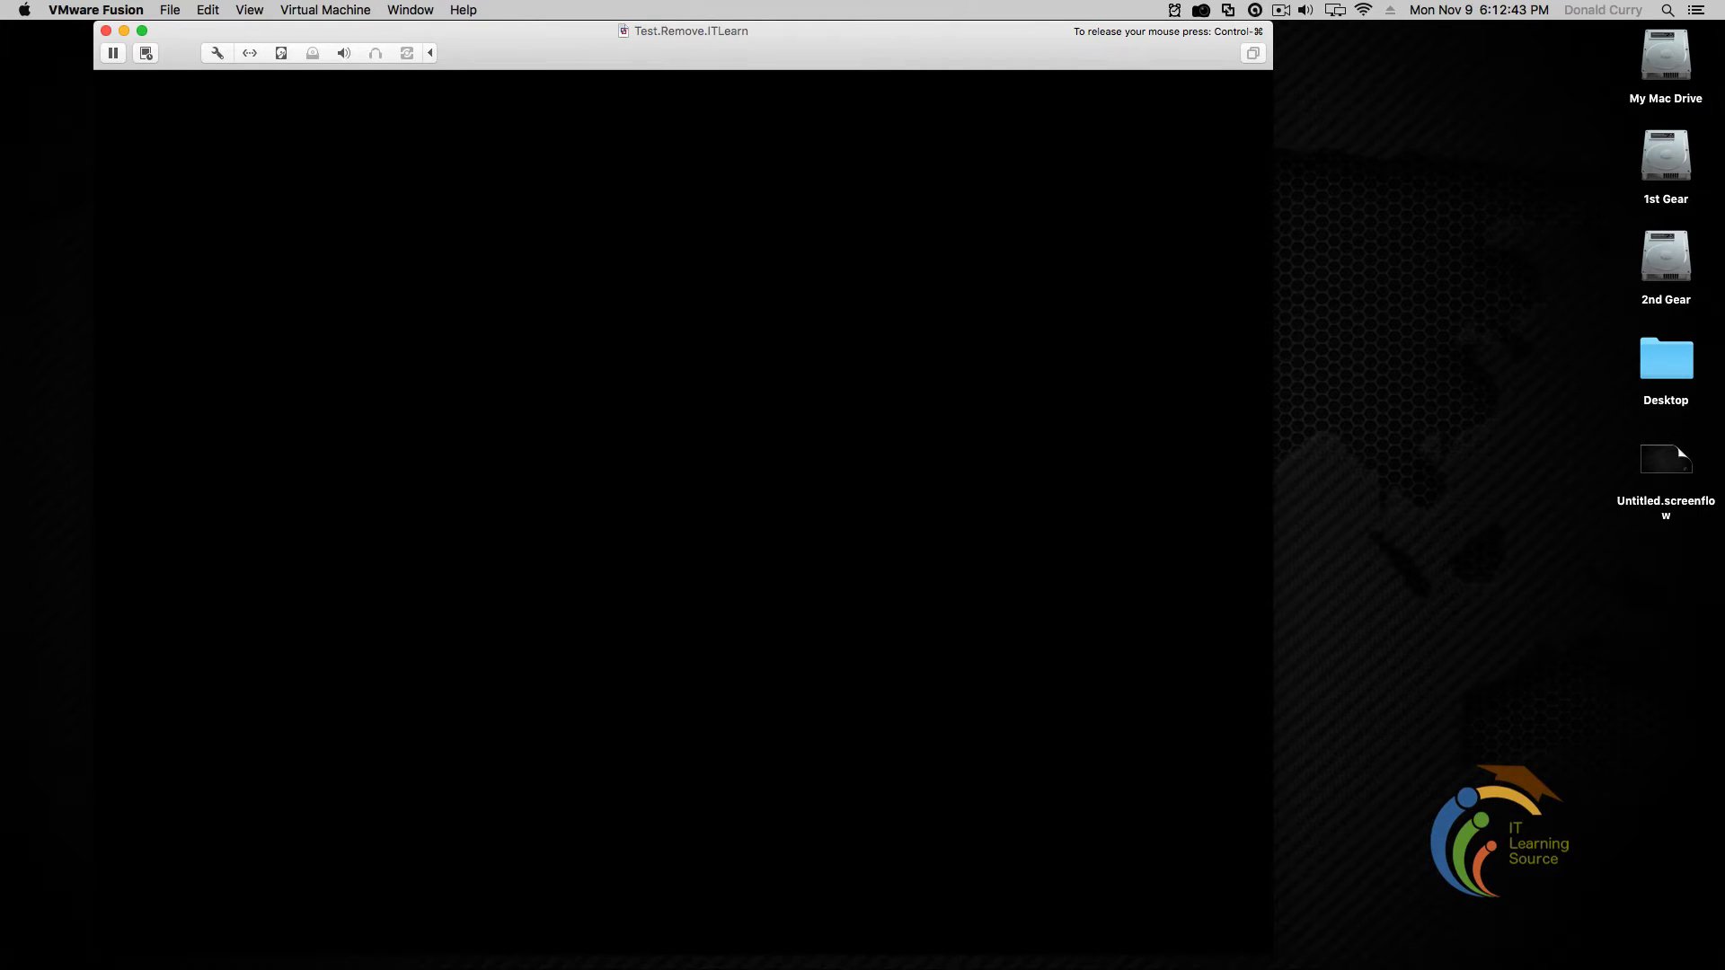
pyautogui.press('ctrl+super')
pyautogui.moveTo(513, 40); pyautogui.dragTo(645, 41)
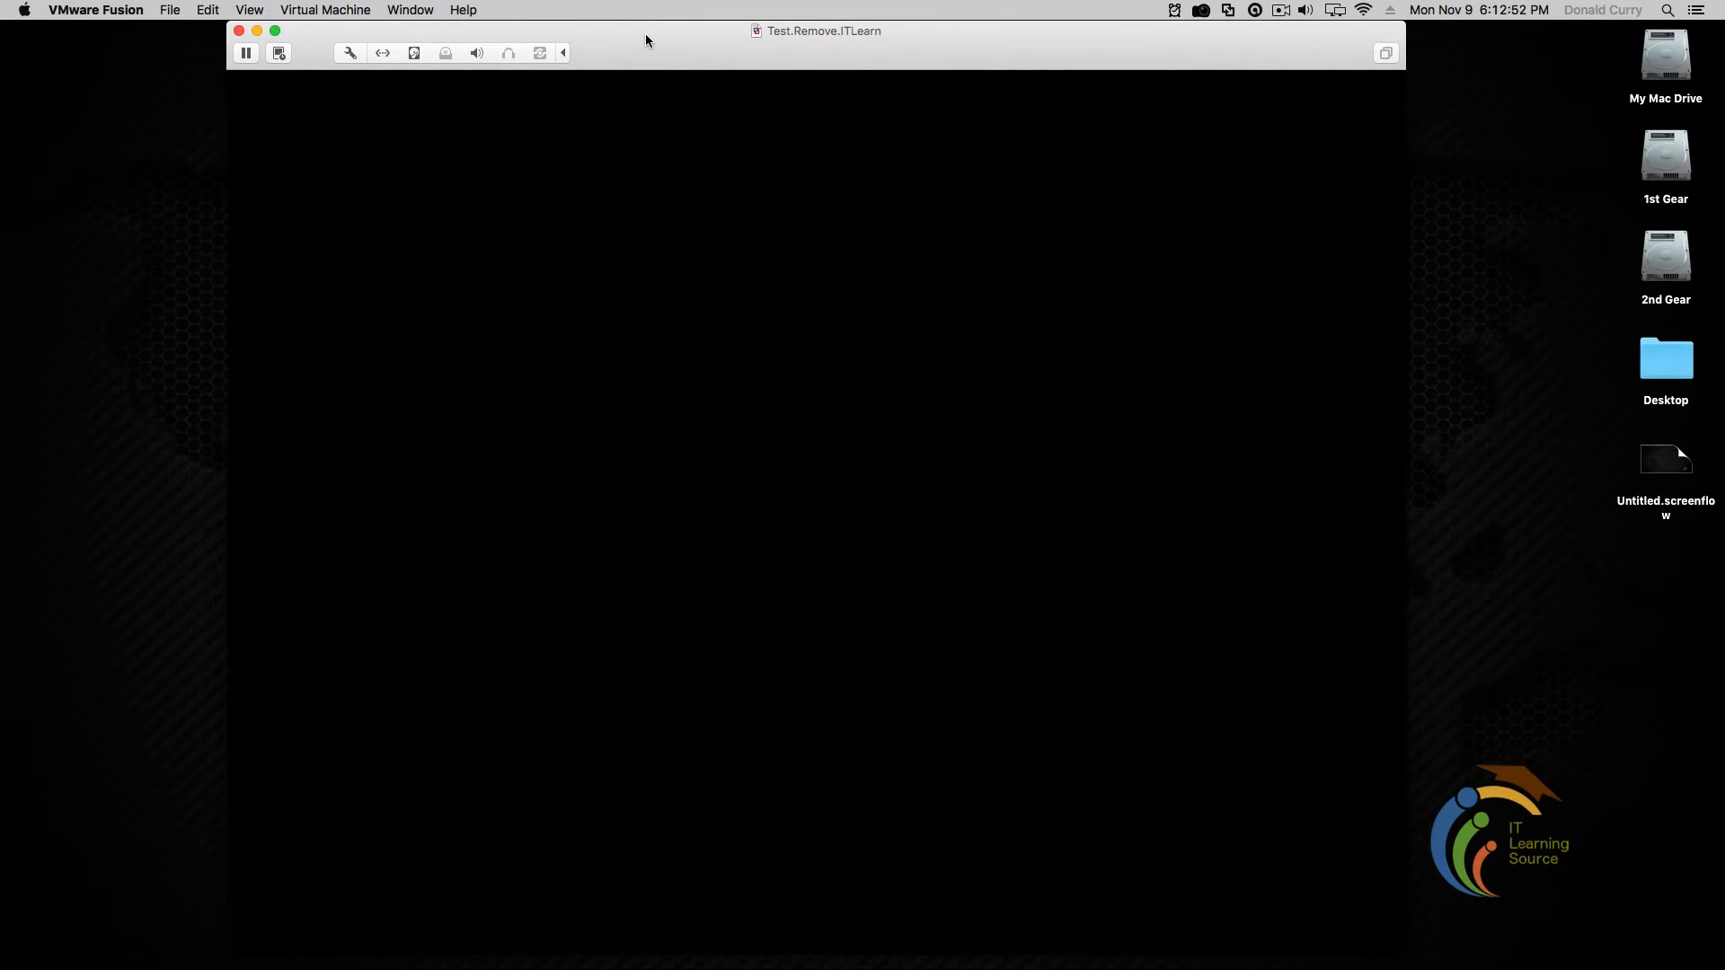
pyautogui.click(575, 613)
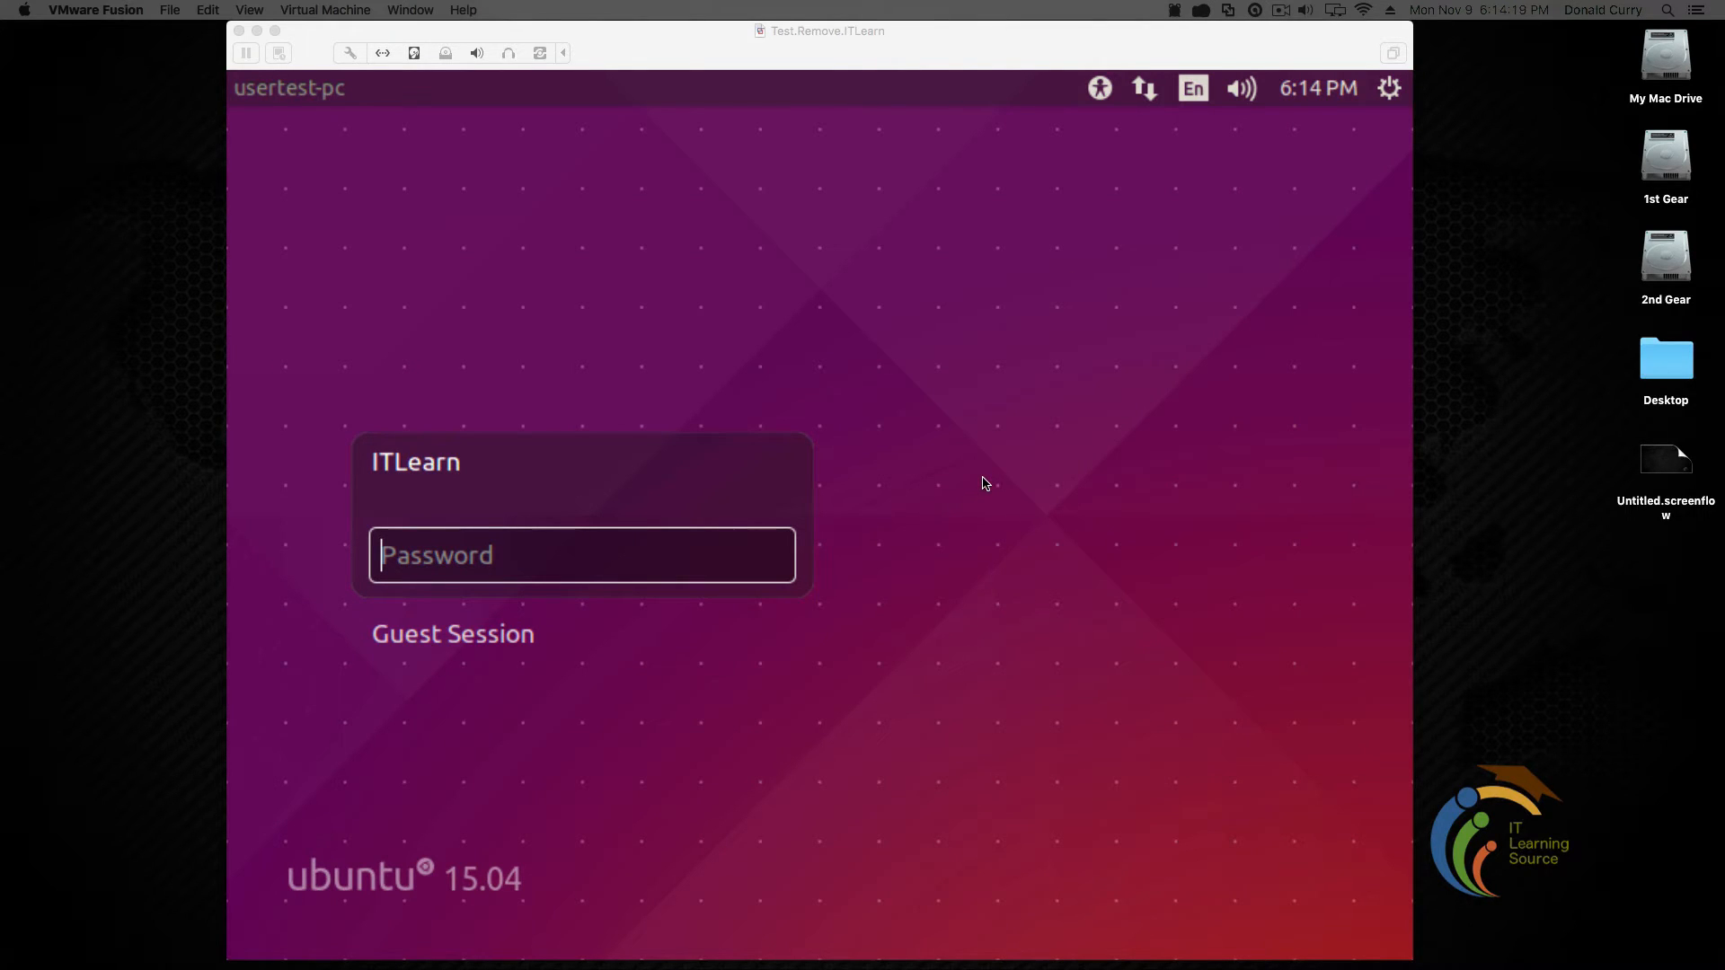
# Log in to the ITLearn account with its password
pyautogui.click(731, 563)
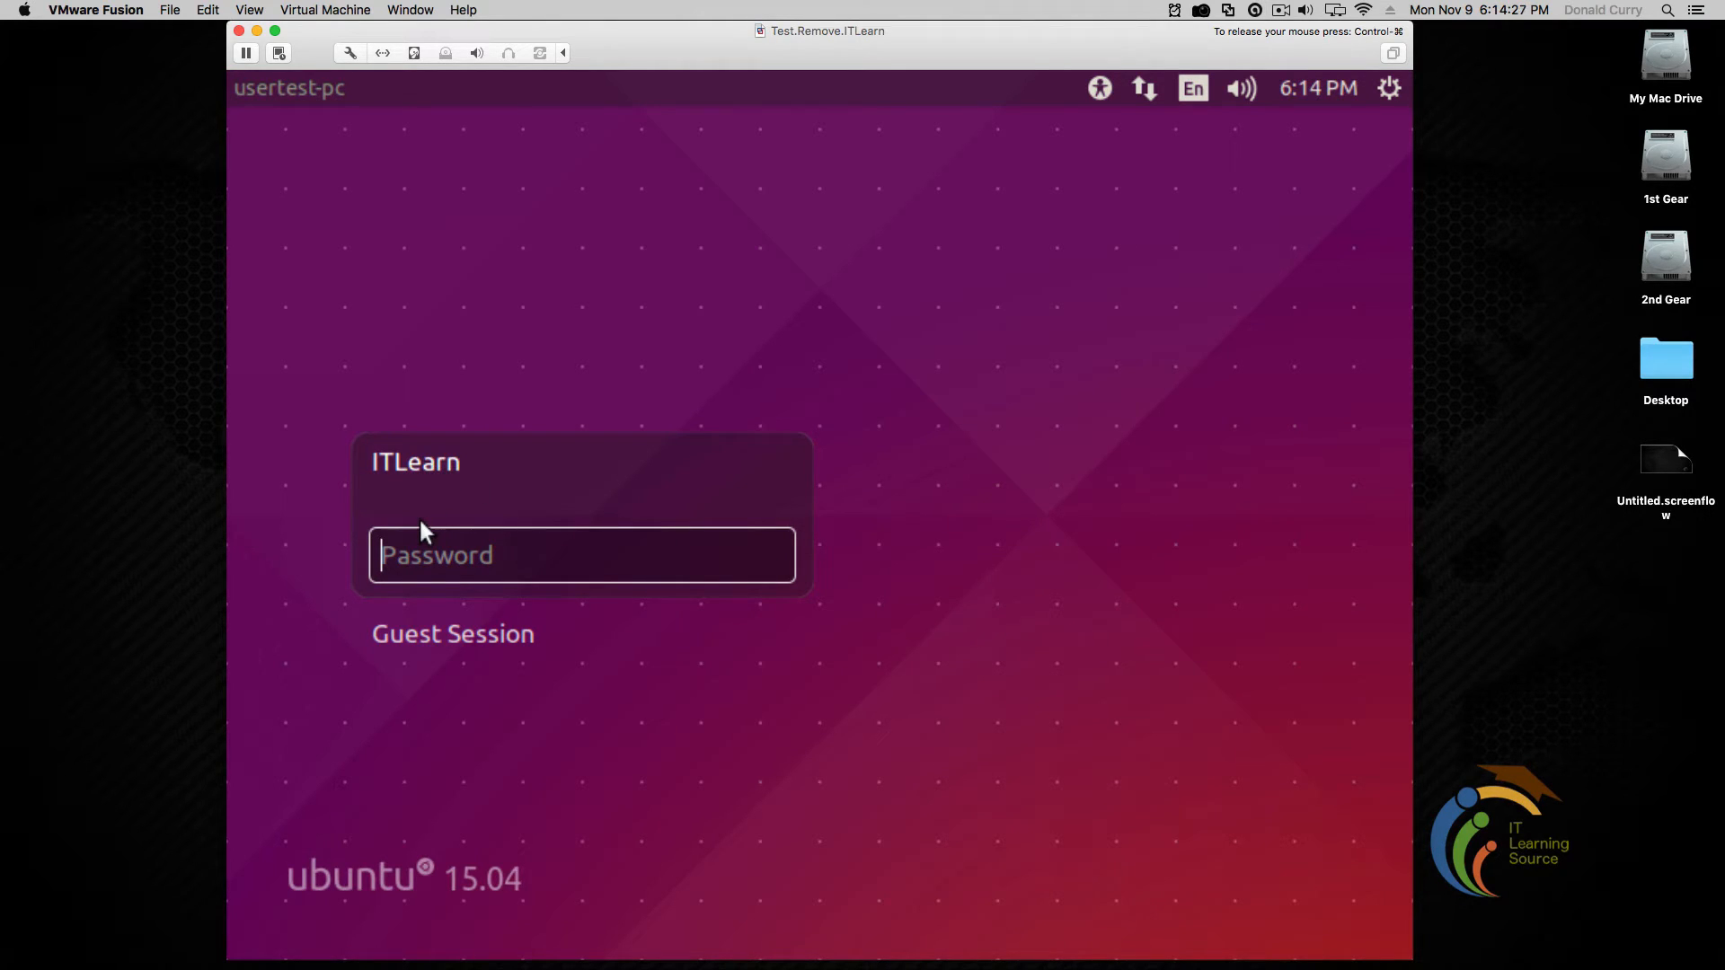
pyautogui.write('••')
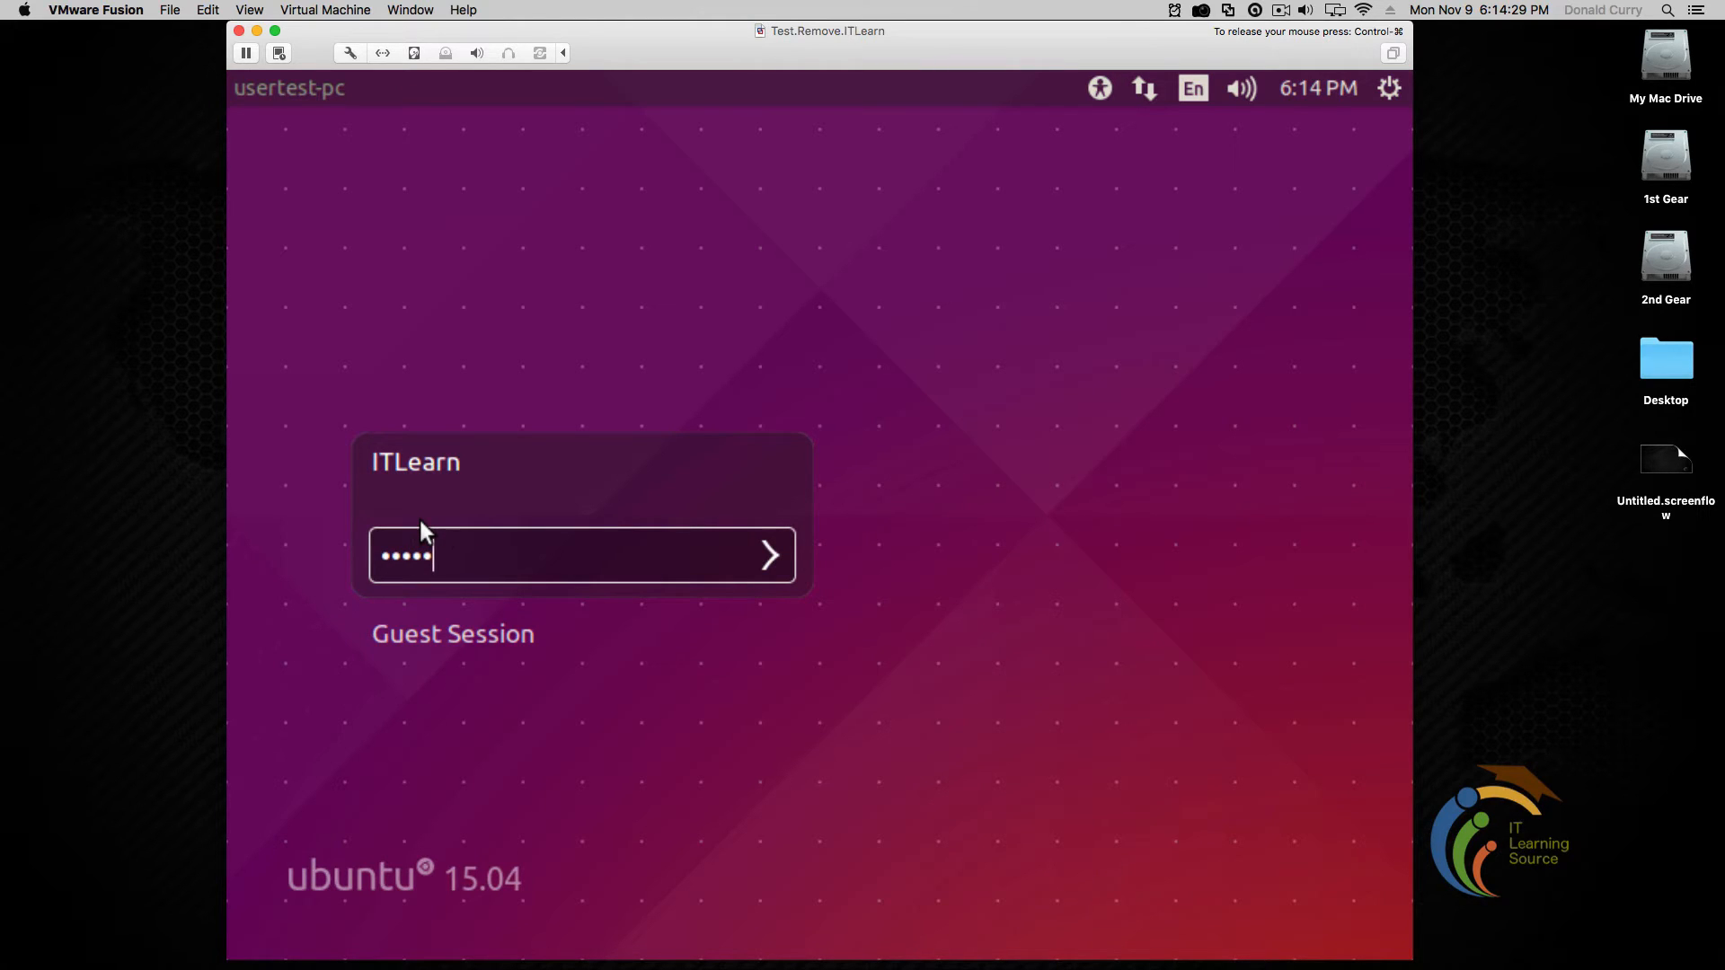
pyautogui.write('•••')
pyautogui.press('Return')
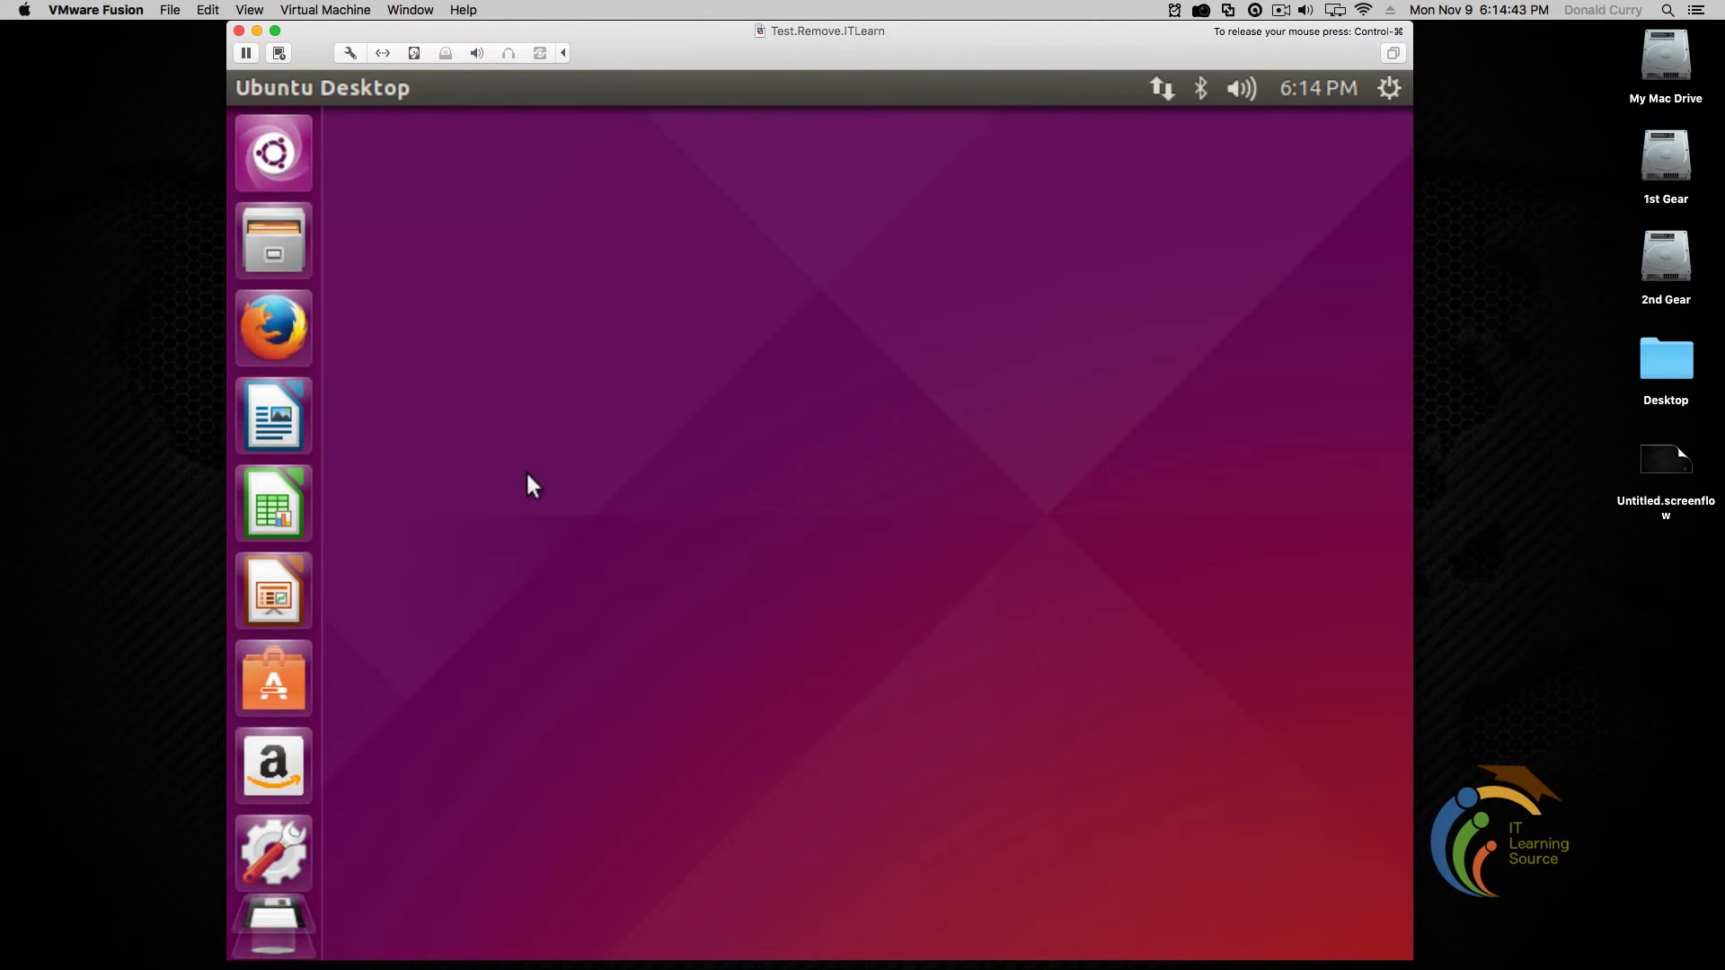
pyautogui.moveTo(599, 36); pyautogui.dragTo(573, 35)
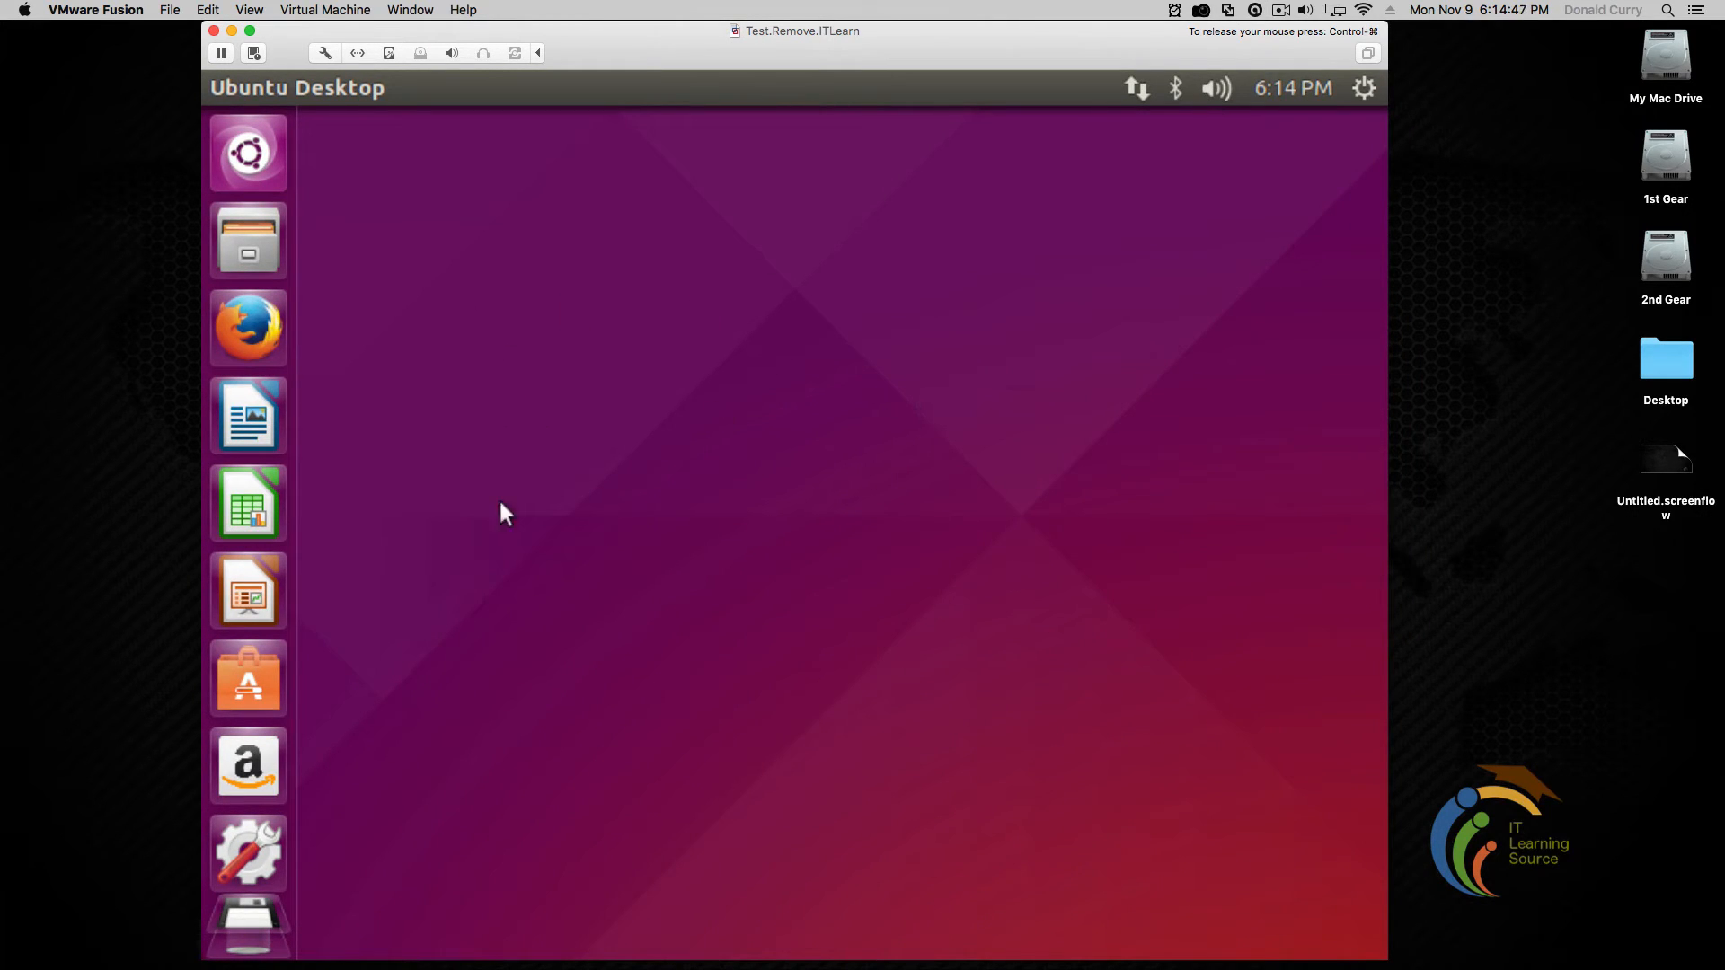
pyautogui.rightClick(526, 236)
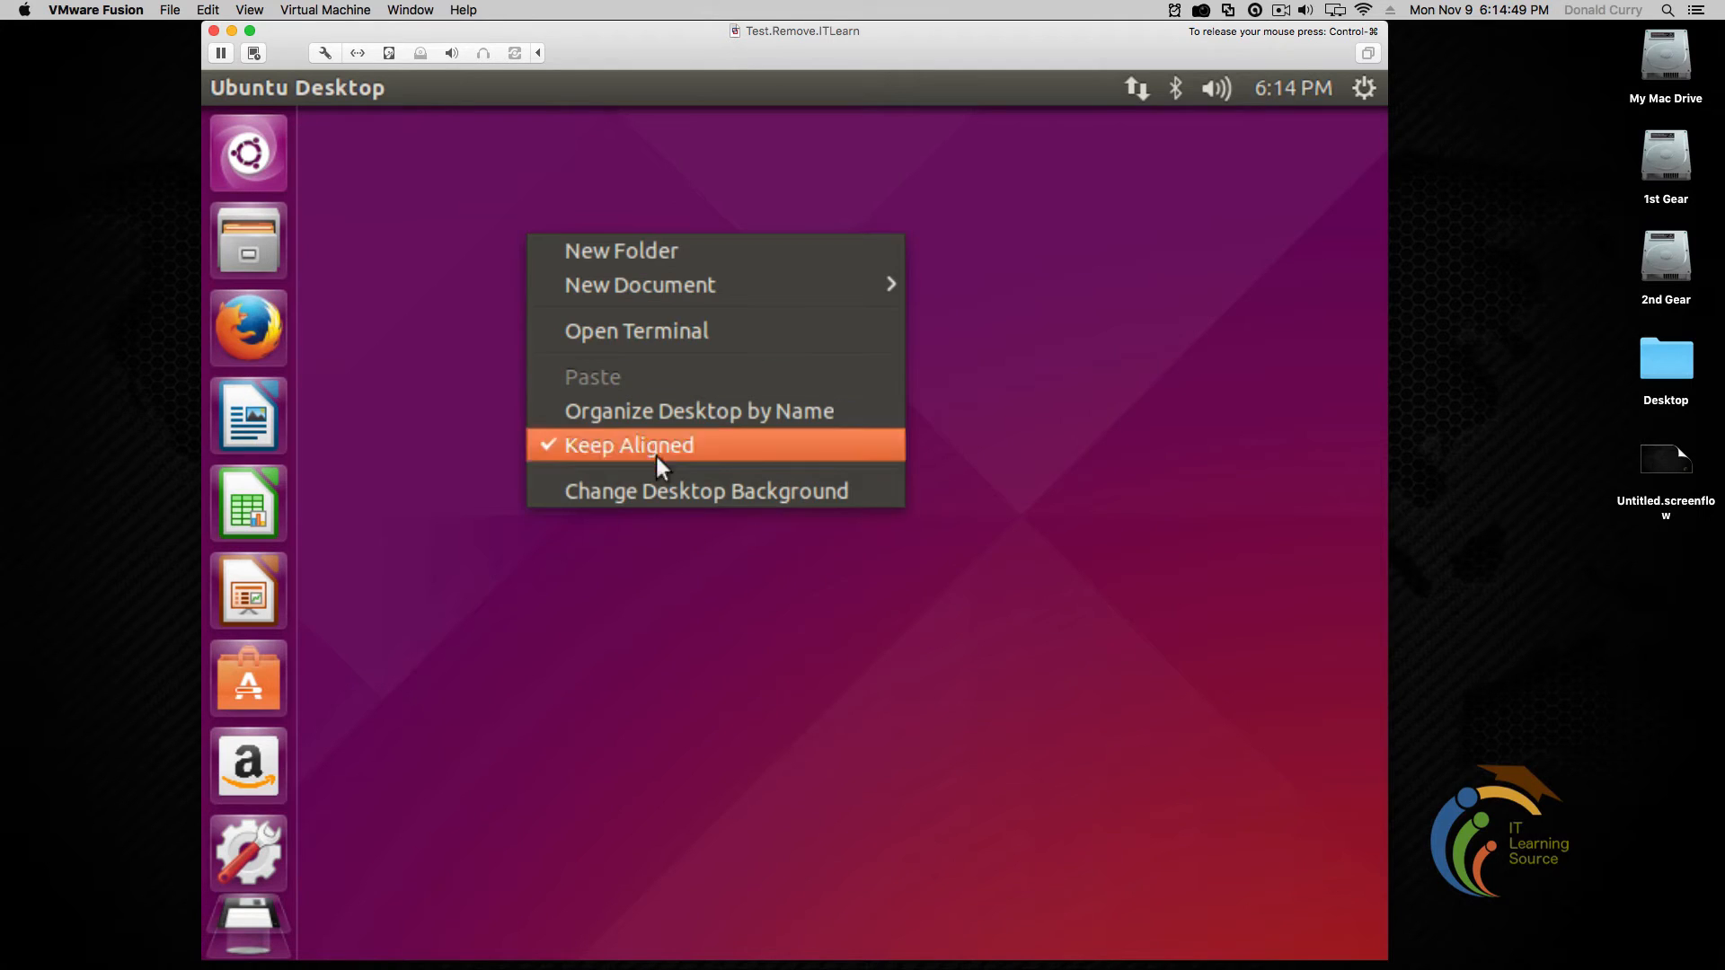
pyautogui.click(800, 489)
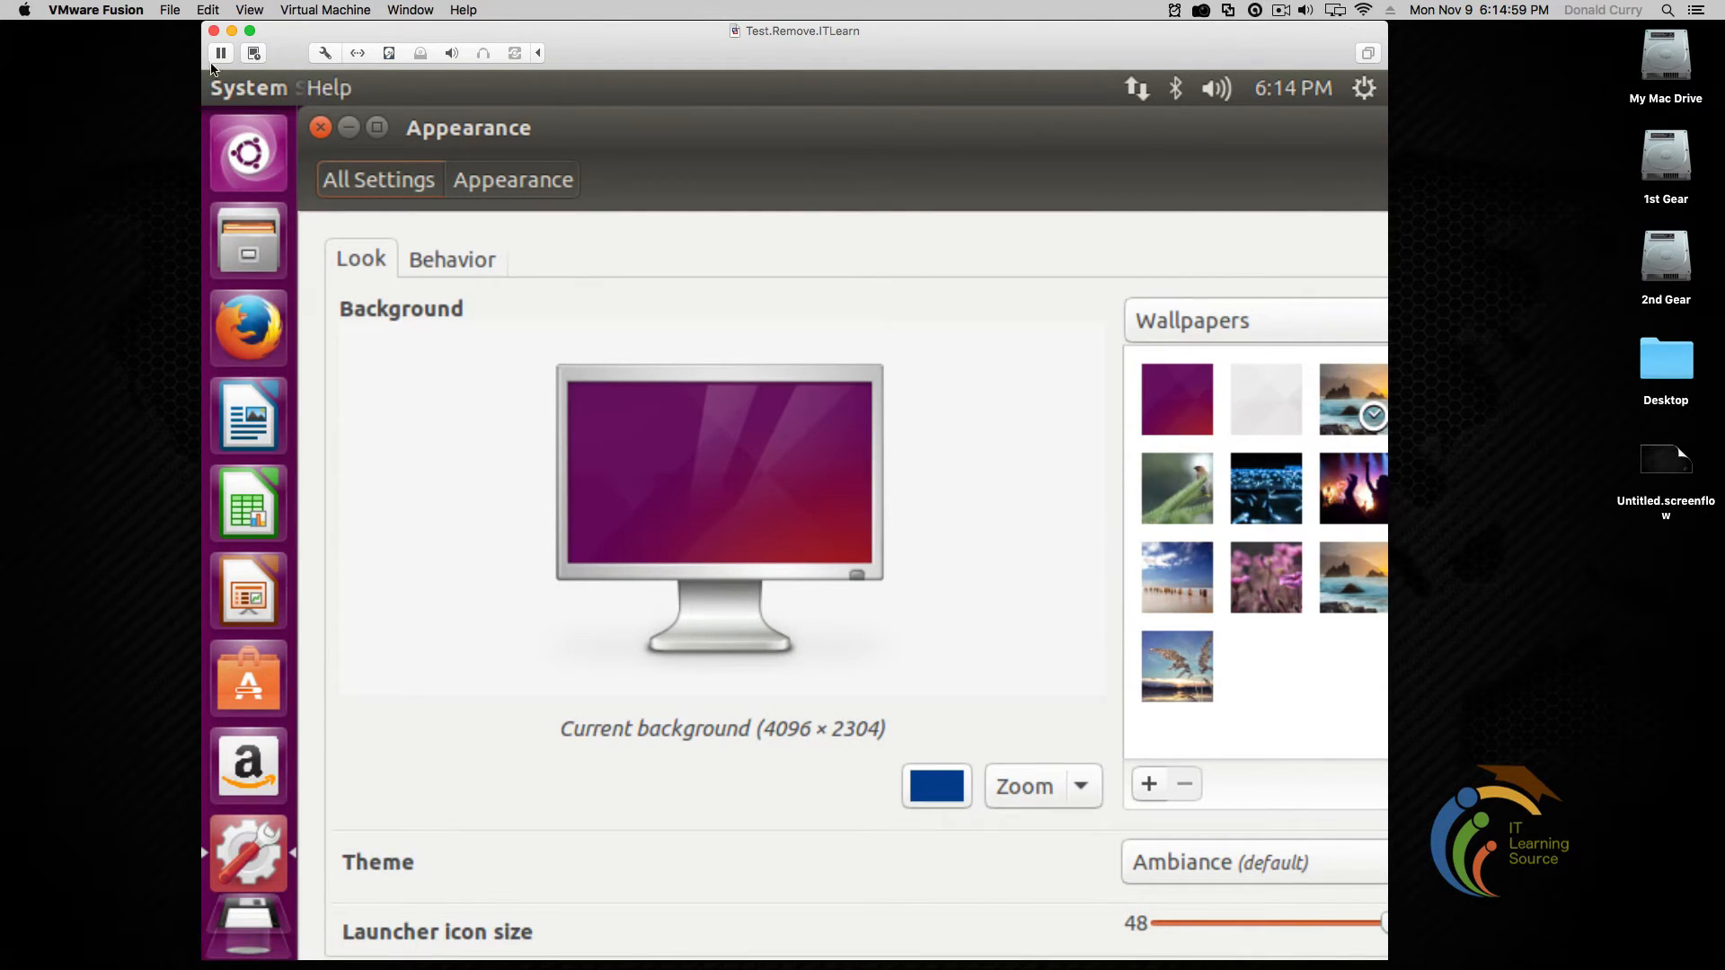
pyautogui.click(320, 127)
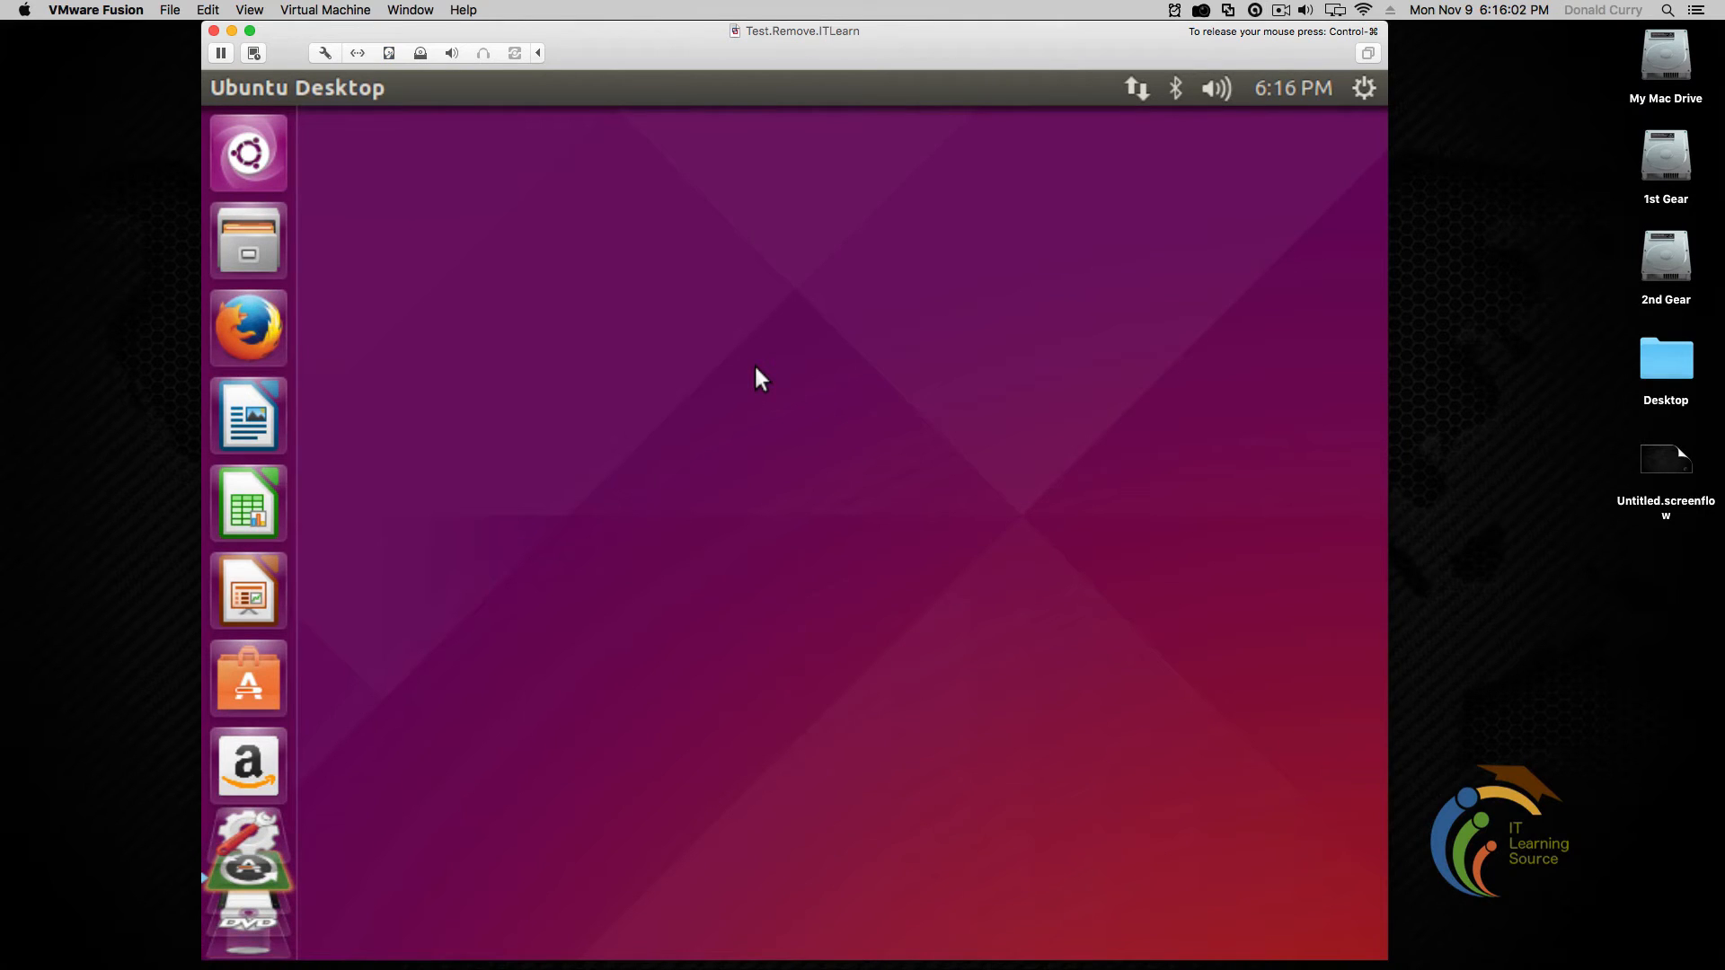
# Cancel the pending VMware Tools installation and confirm disconnecting the locked virtual CD
pyautogui.click(335, 11)
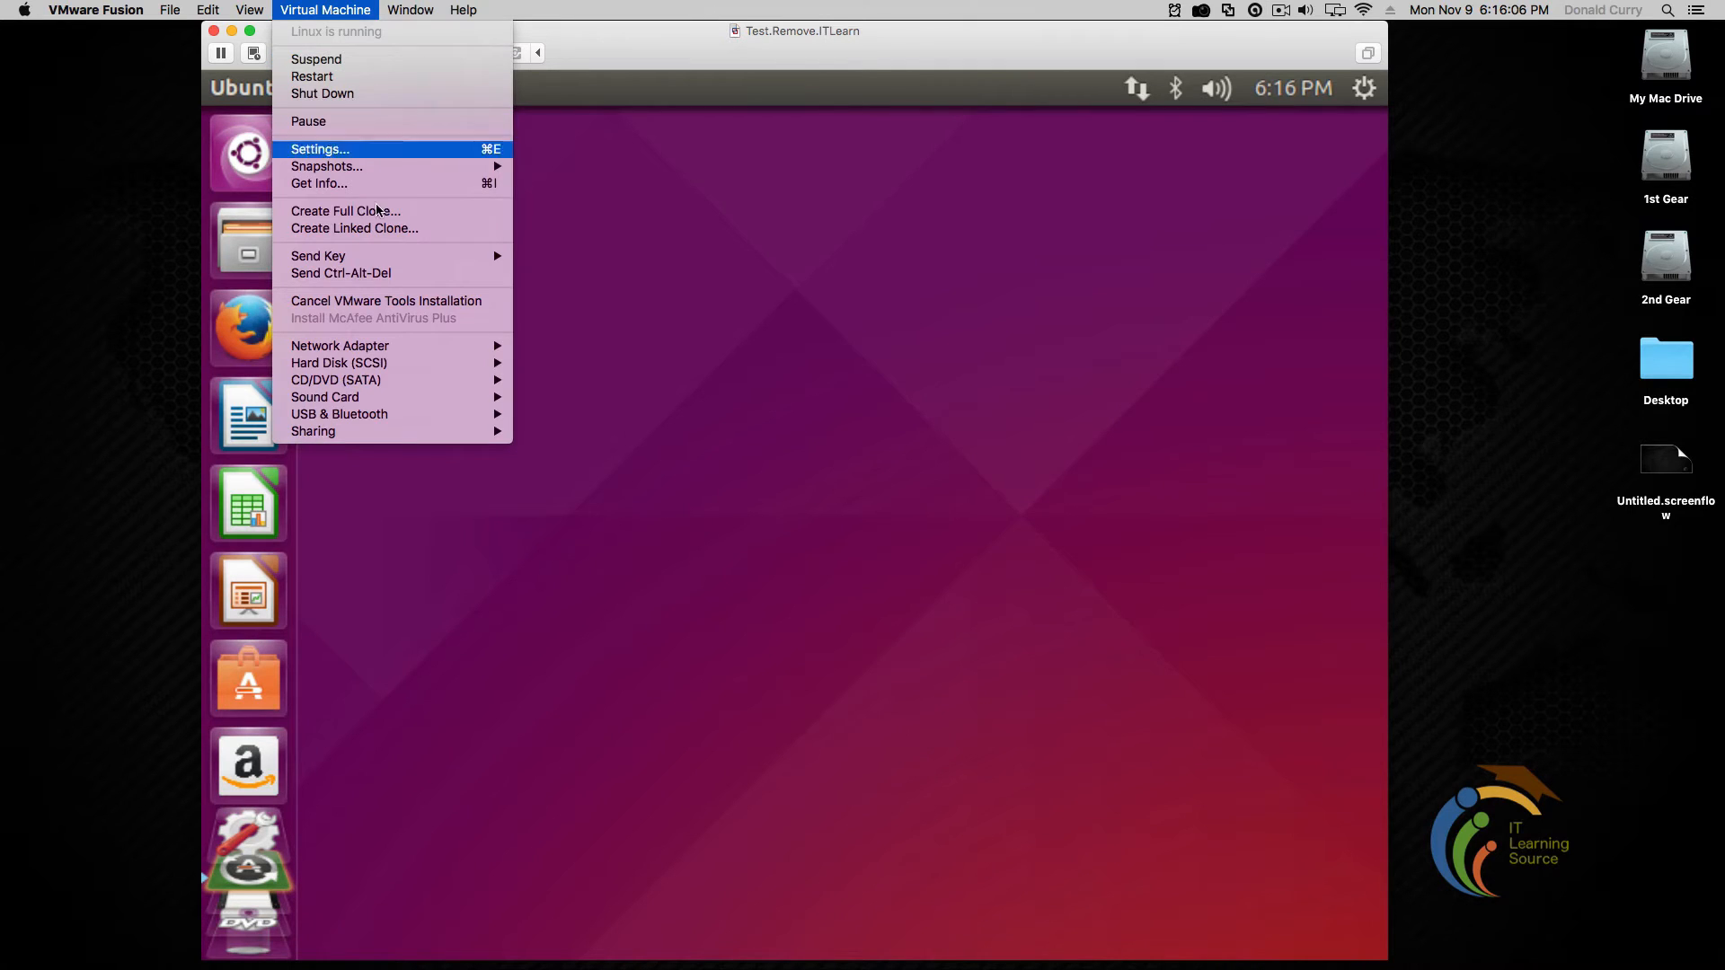
pyautogui.click(395, 301)
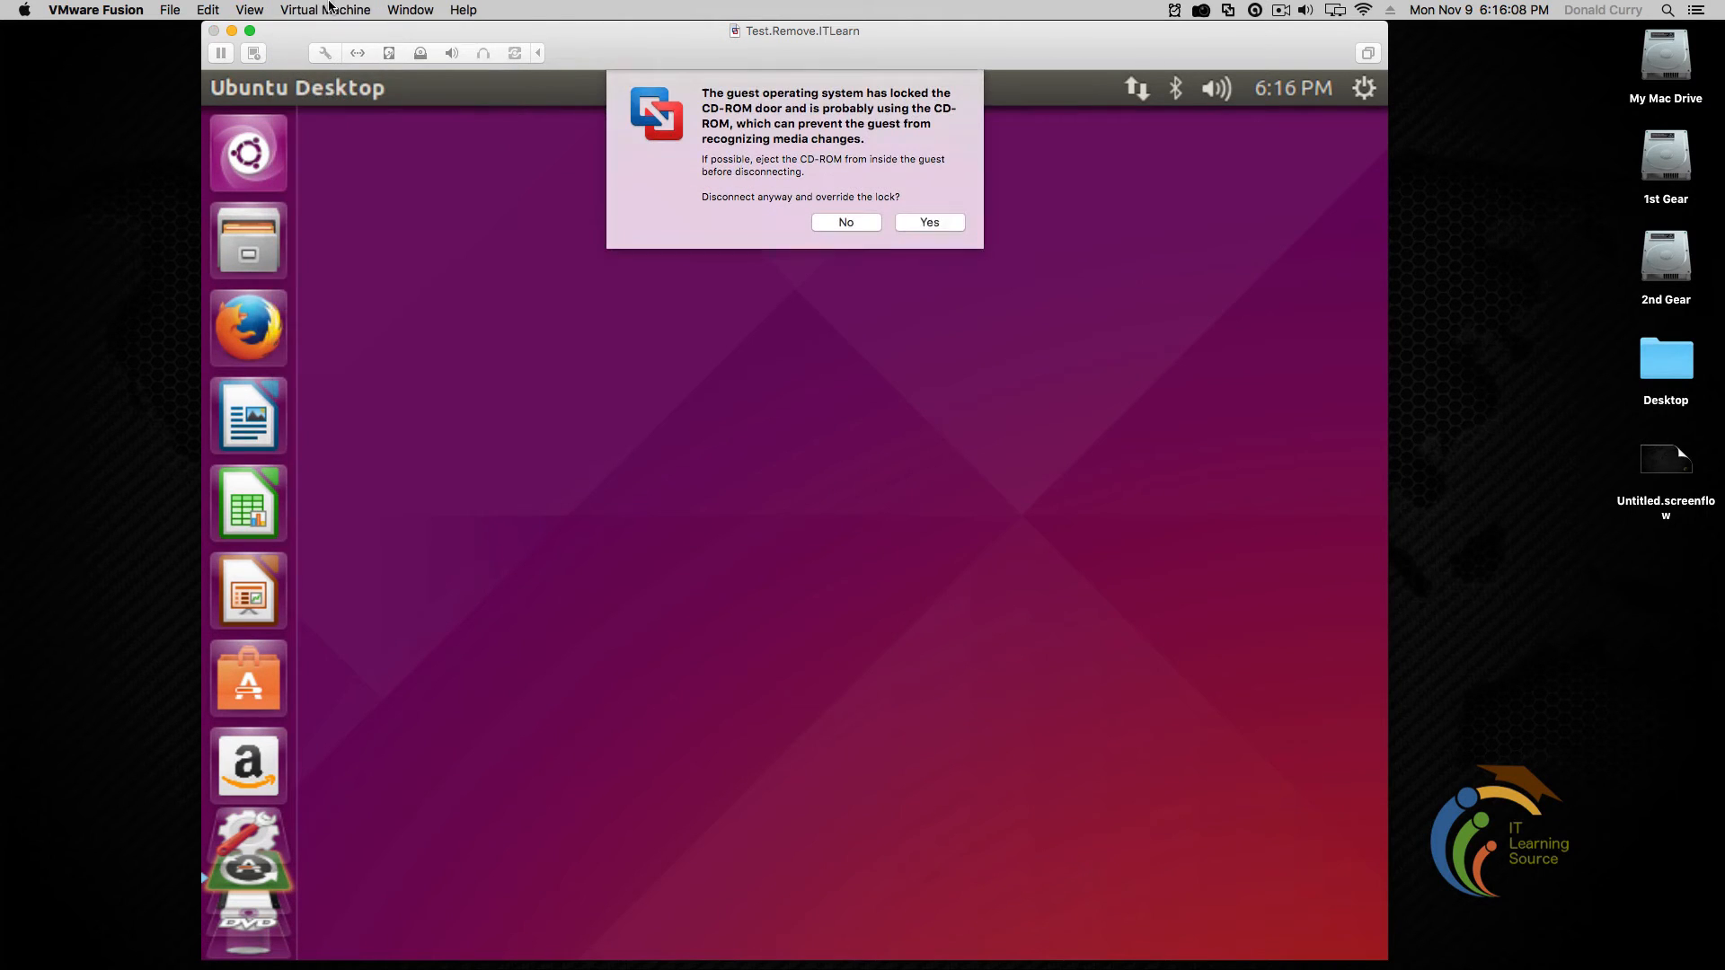
pyautogui.click(954, 225)
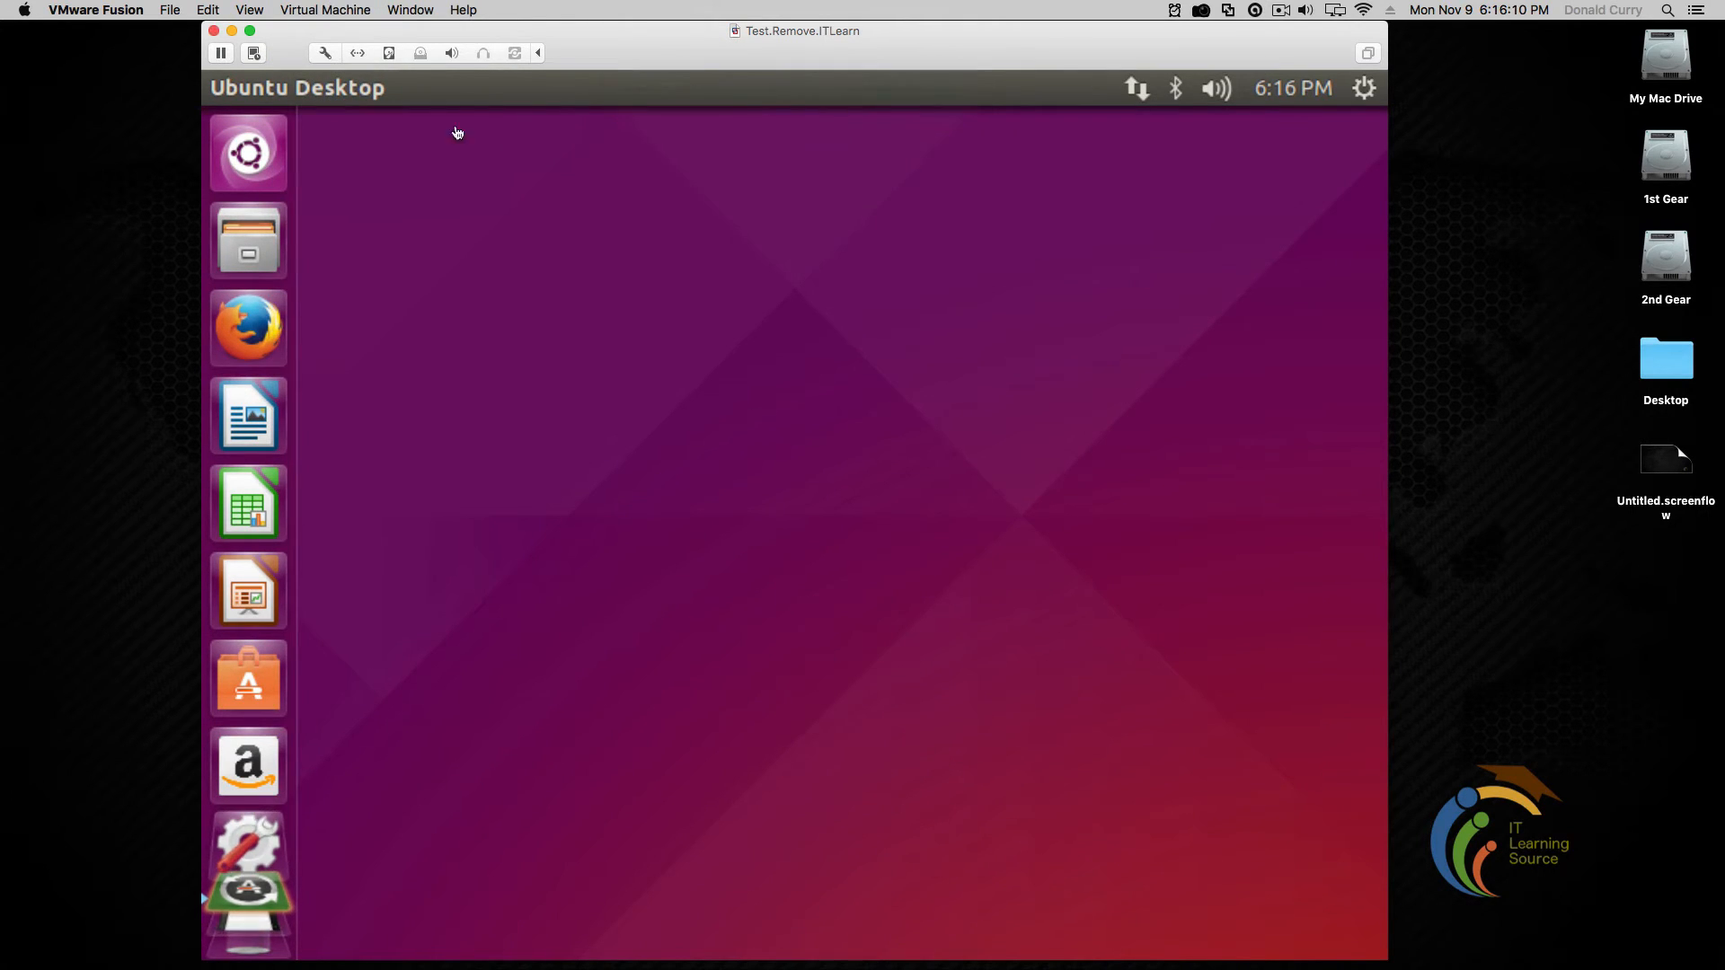
# Choose Install VMware Tools again and connect the installer disc
pyautogui.click(349, 11)
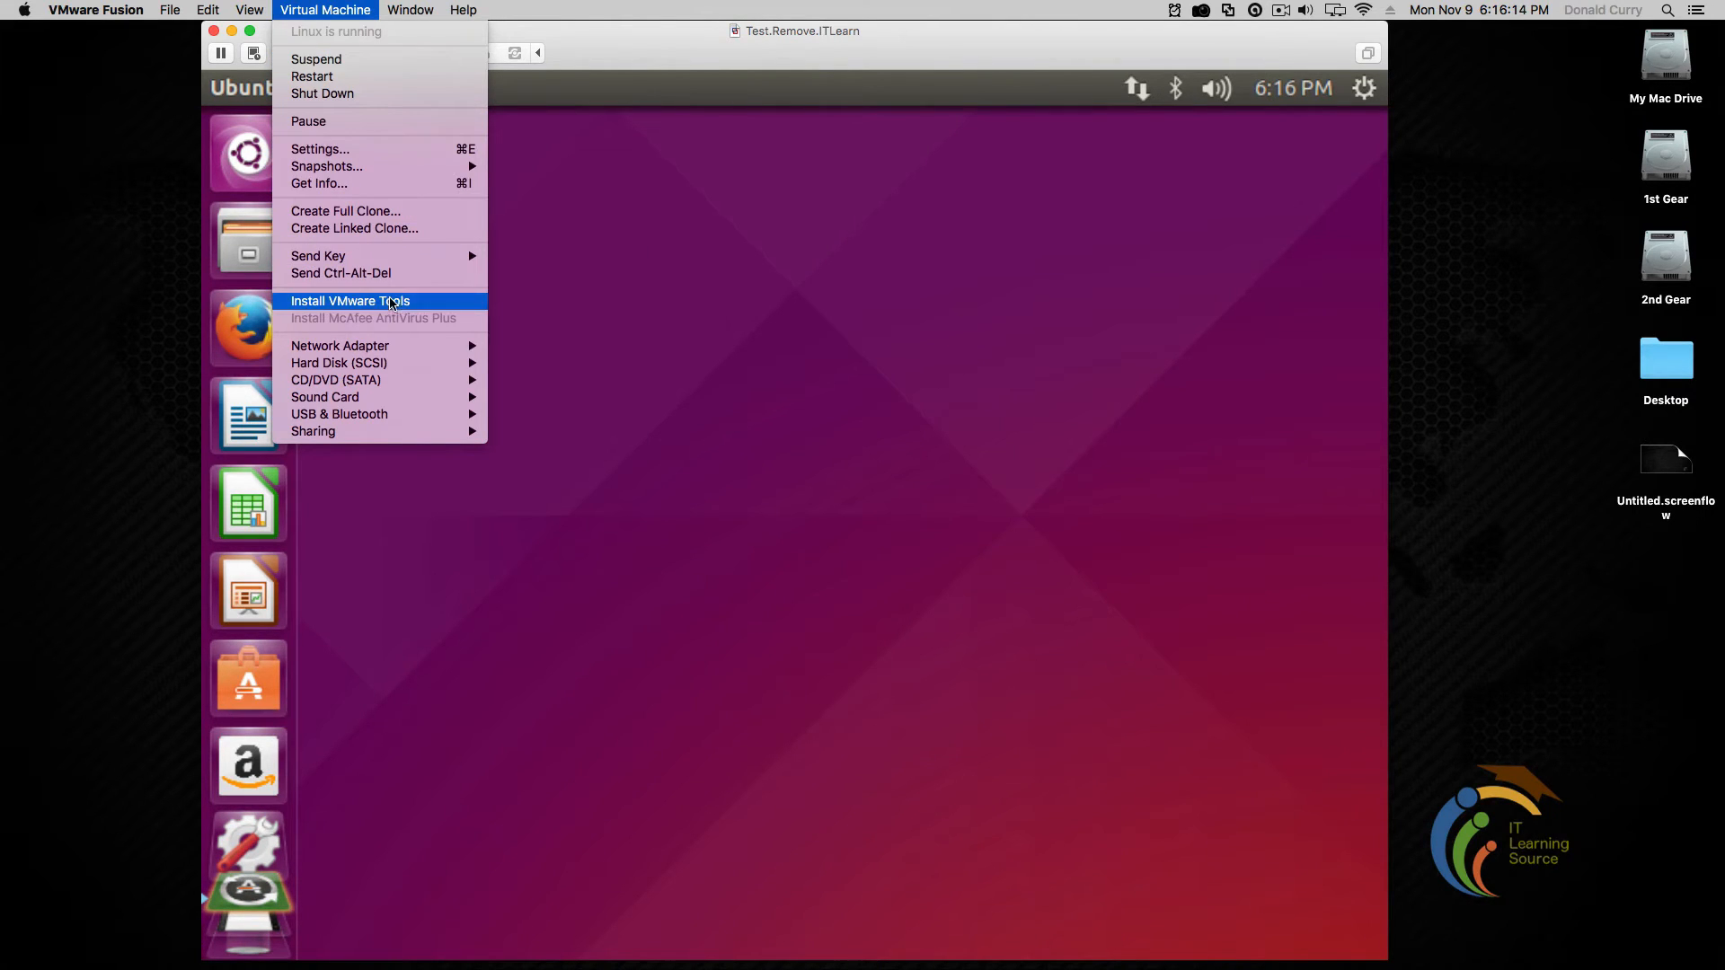
pyautogui.click(345, 308)
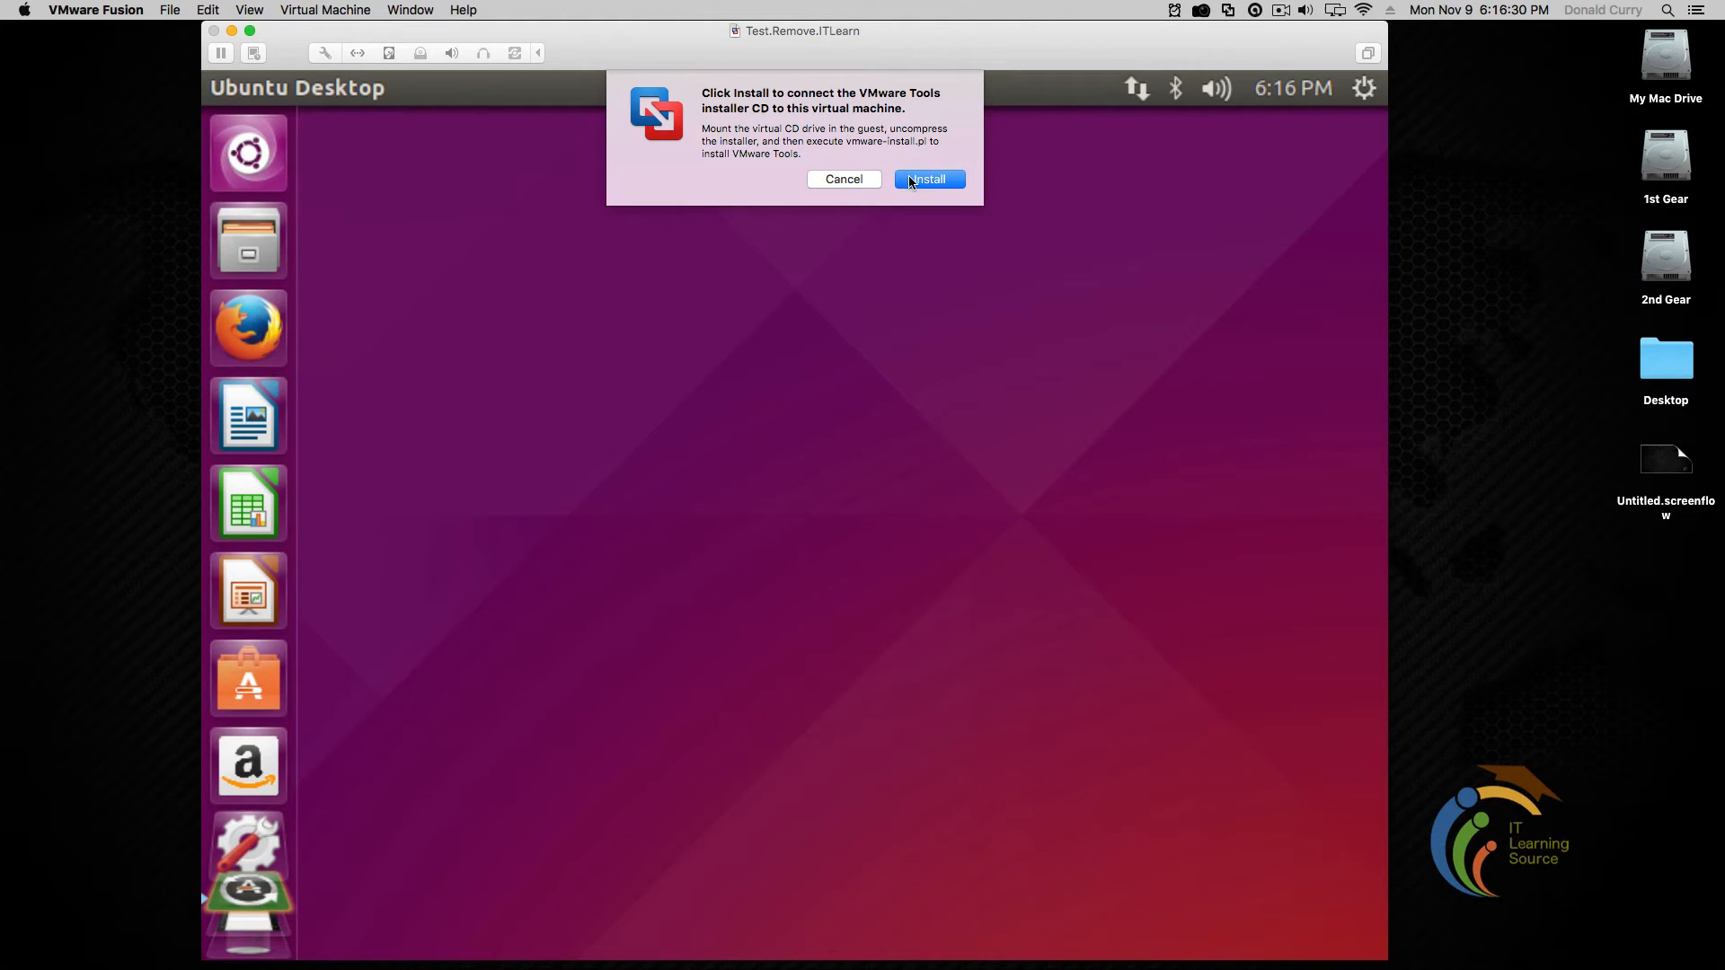
pyautogui.click(870, 184)
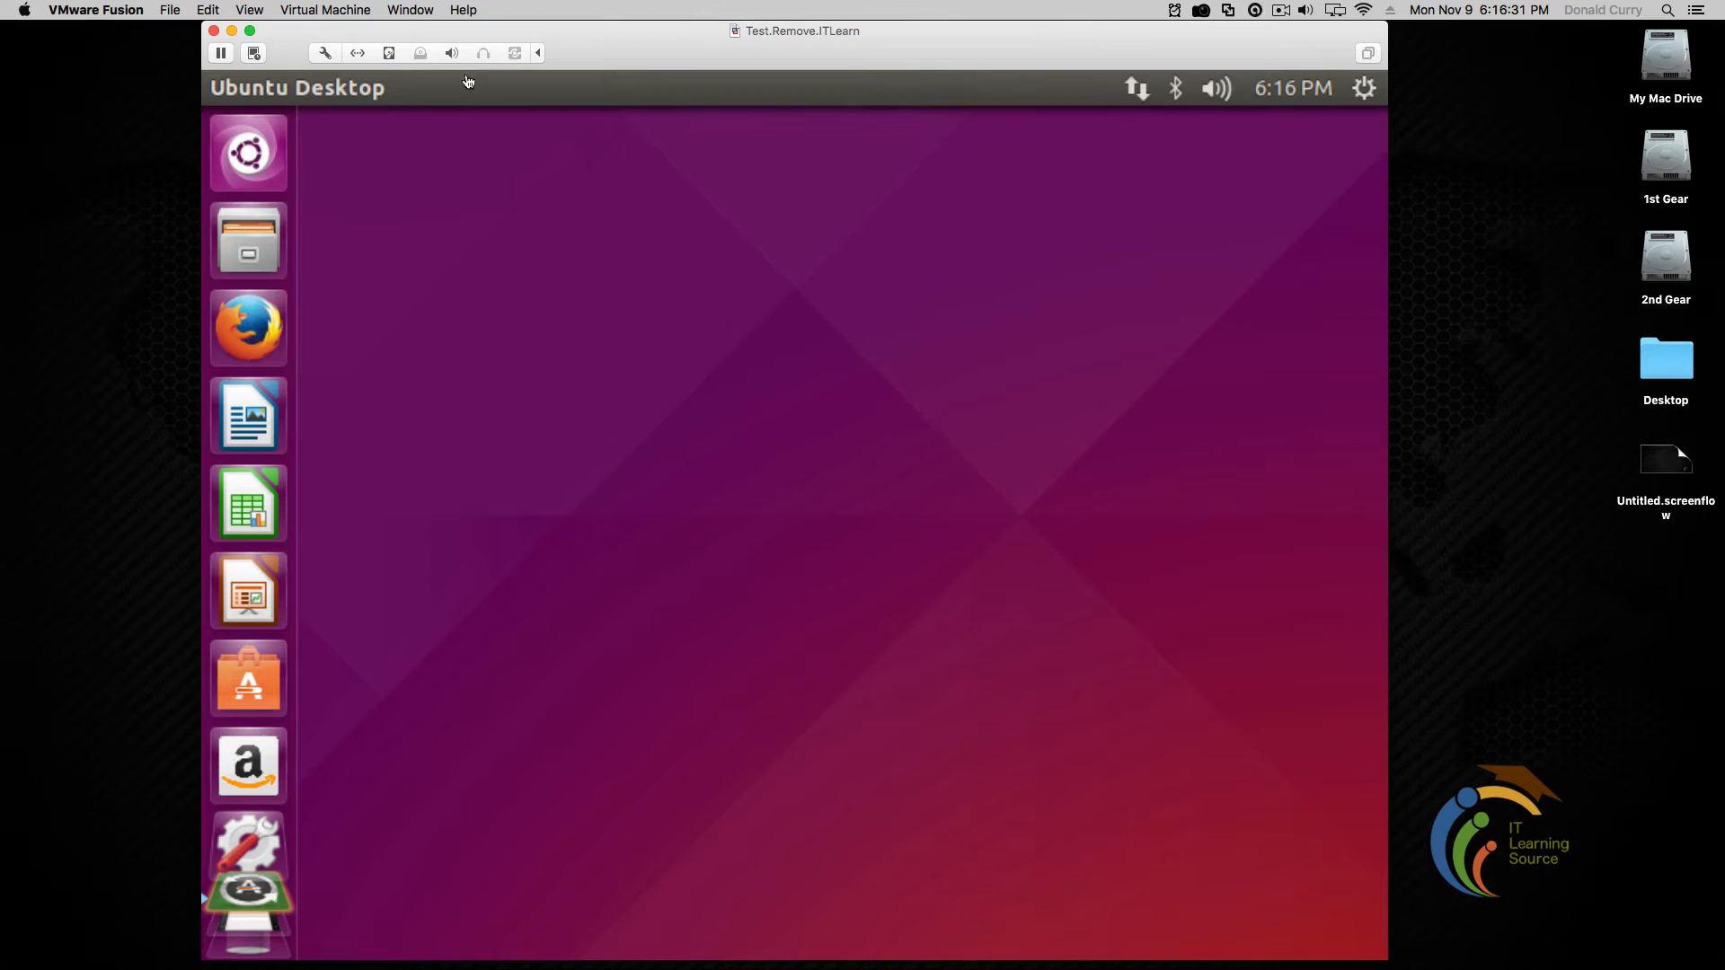
pyautogui.click(312, 11)
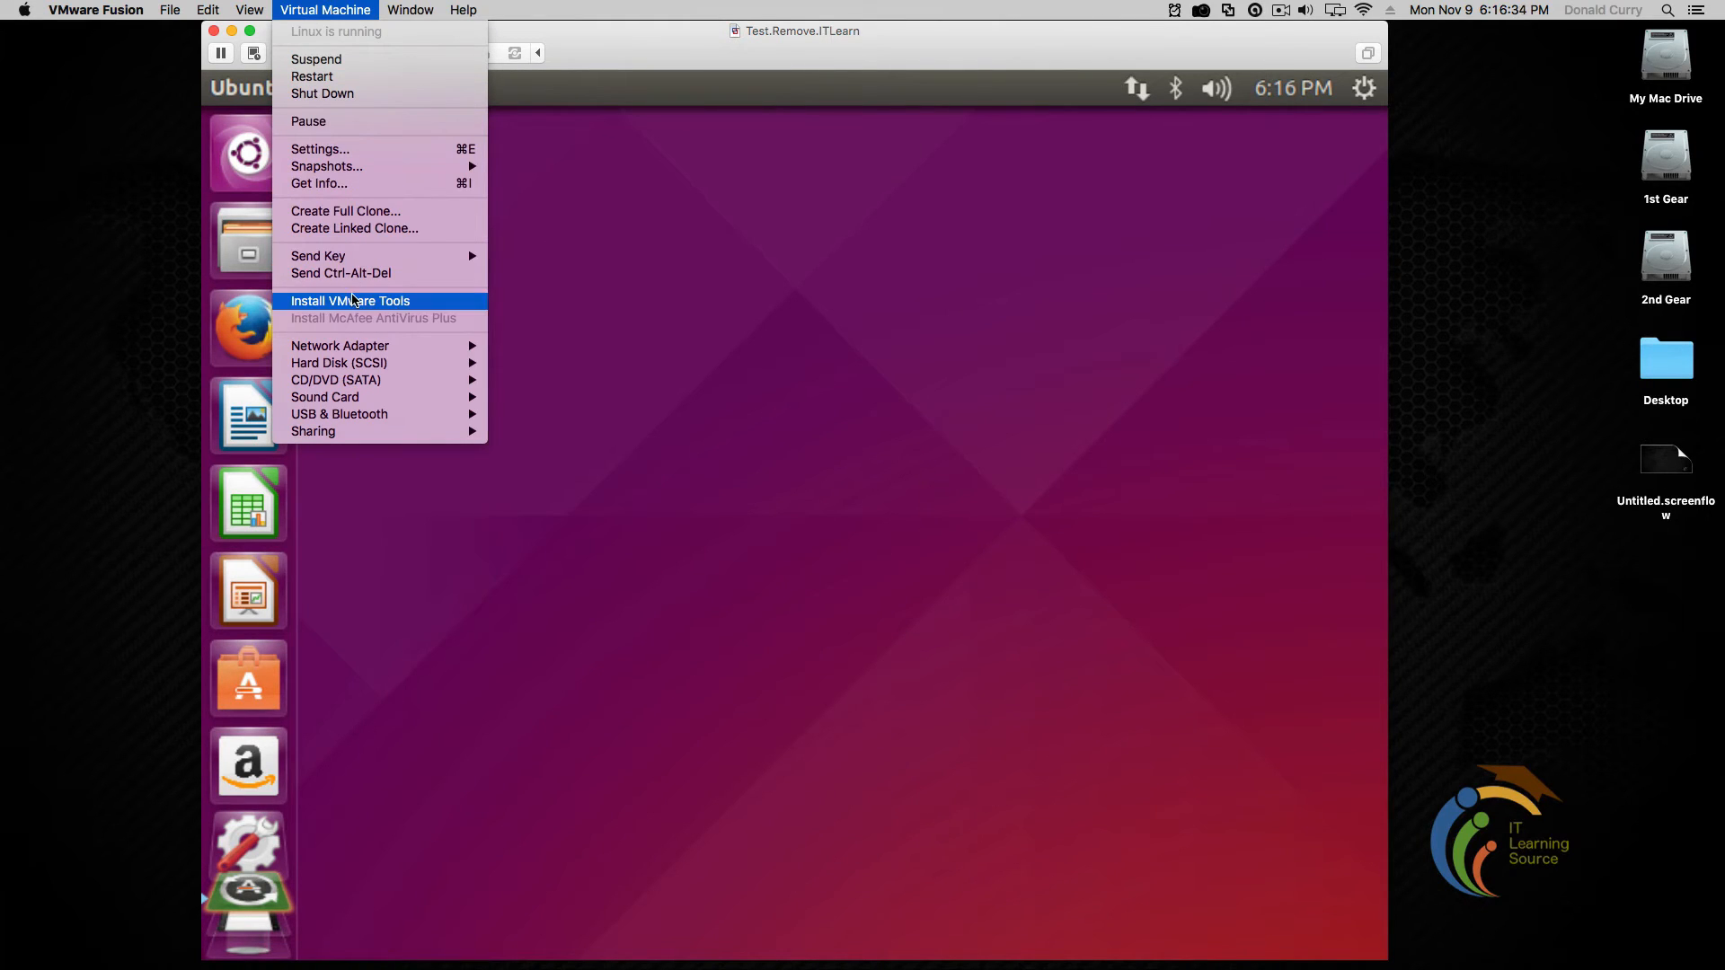
pyautogui.click(353, 302)
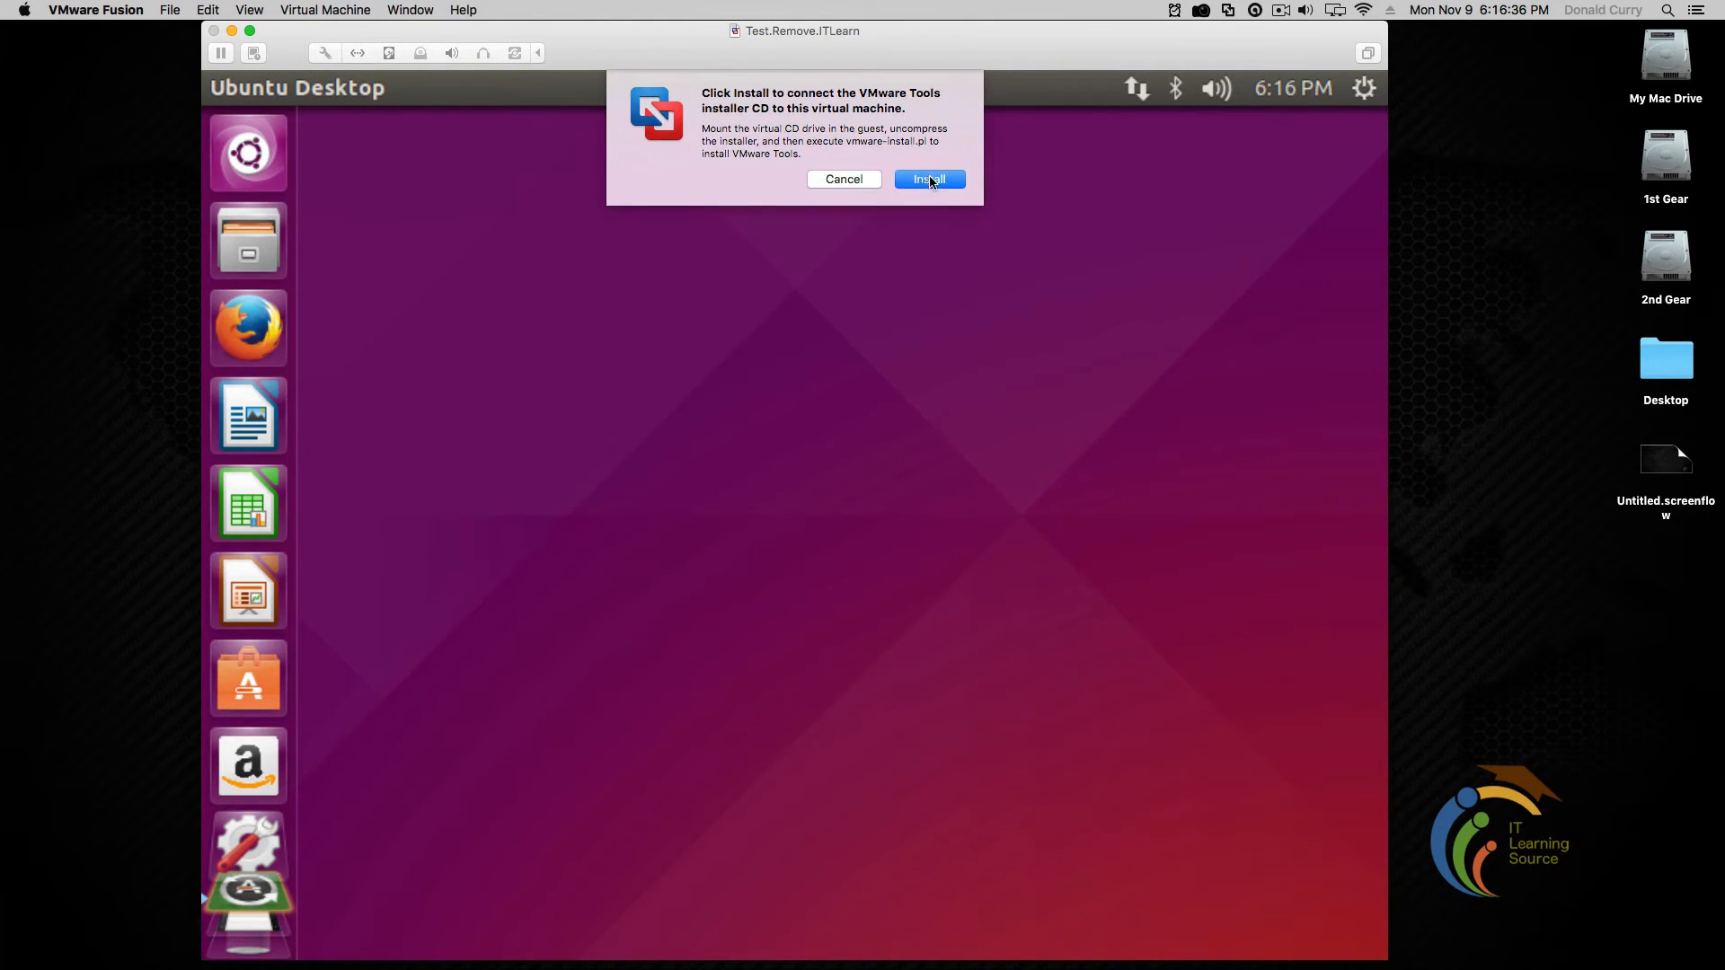
pyautogui.click(931, 182)
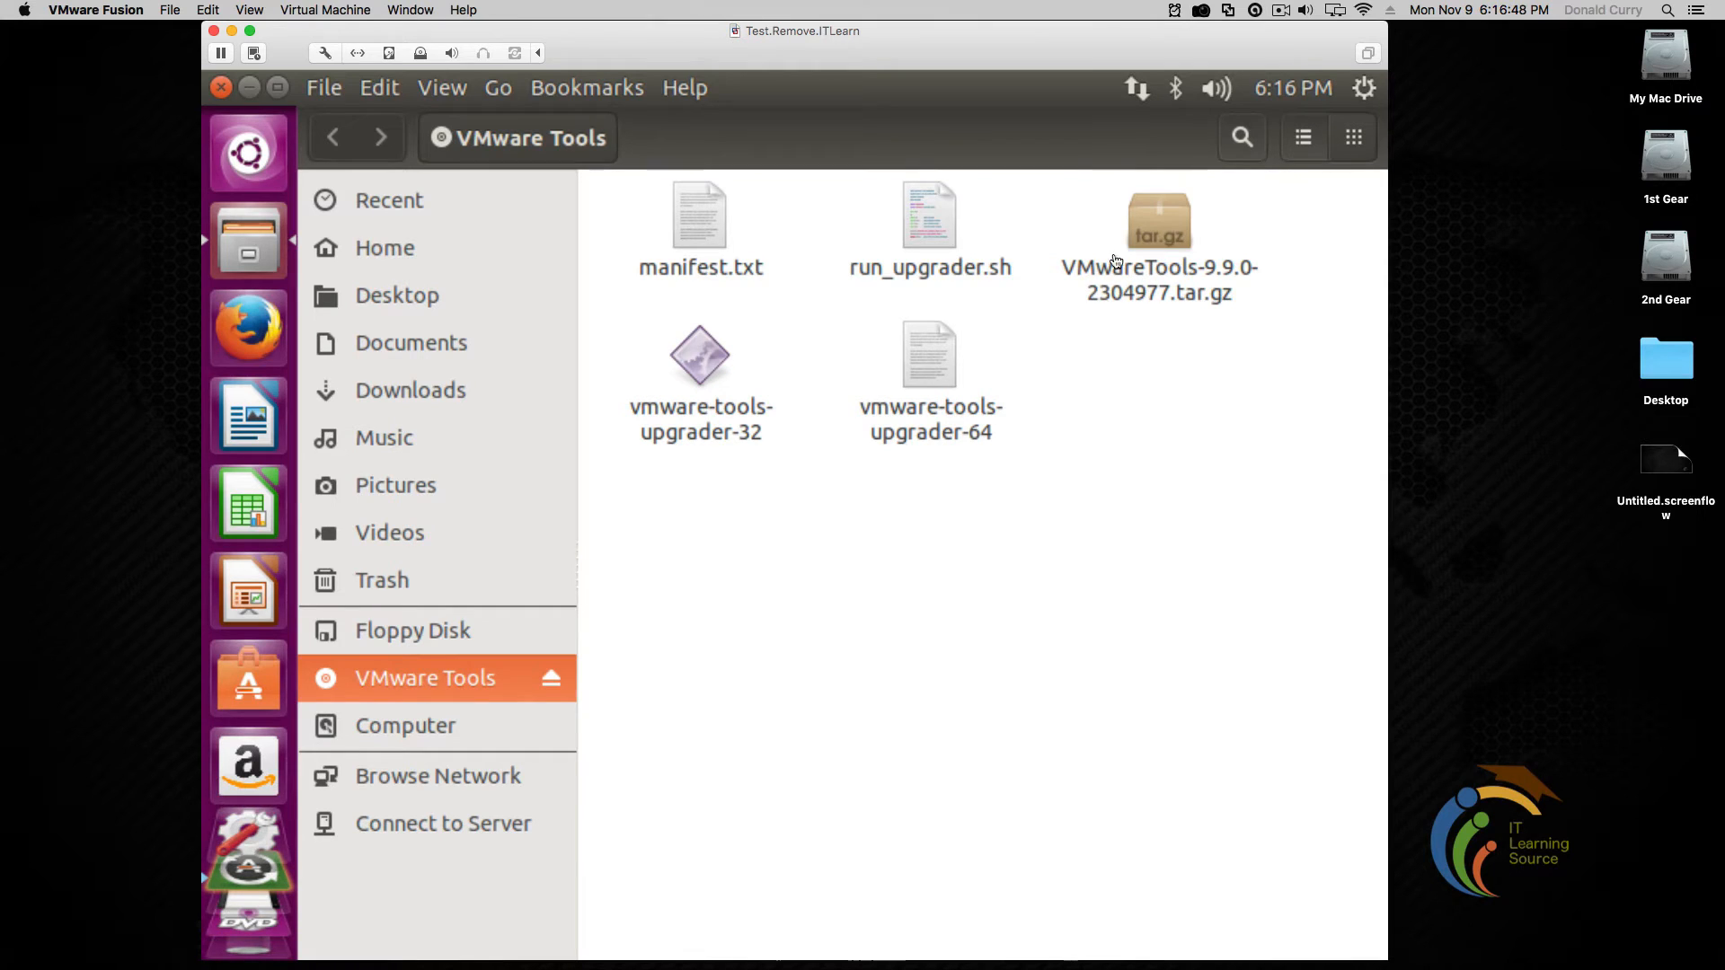
# Extract VMwareTools-9.9.0-2304977.tar.gz to the Downloads folder and close the Files window
pyautogui.rightClick(1156, 224)
pyautogui.click(1254, 361)
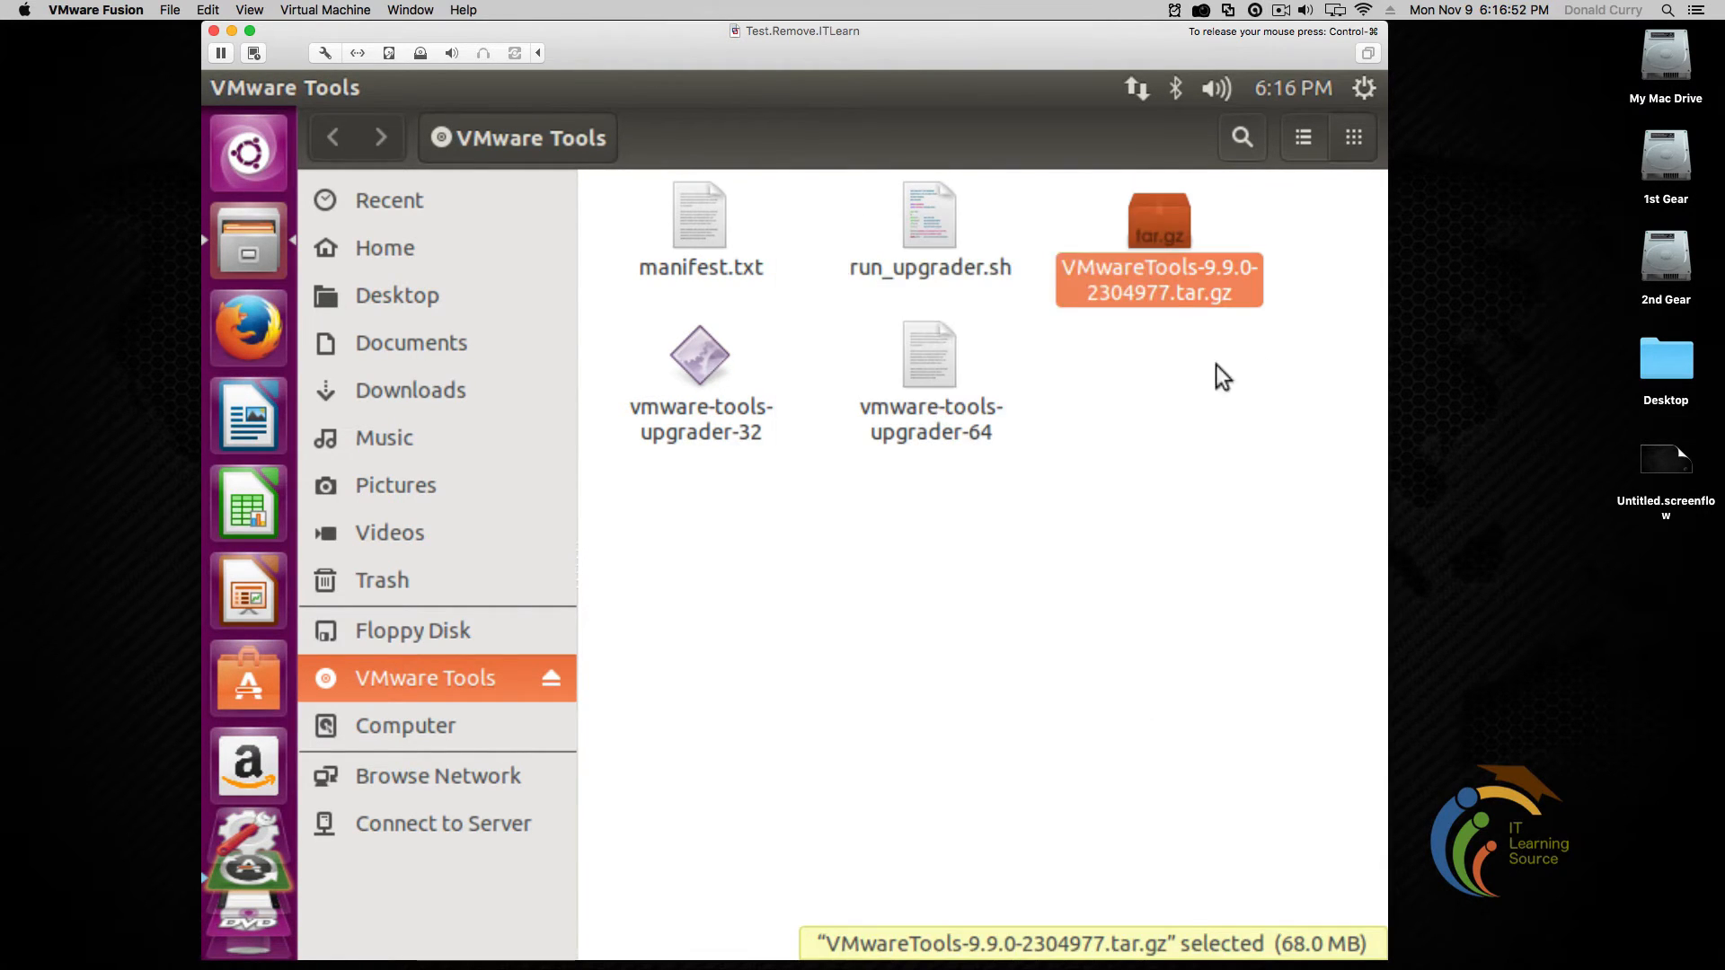
pyautogui.click(1222, 375)
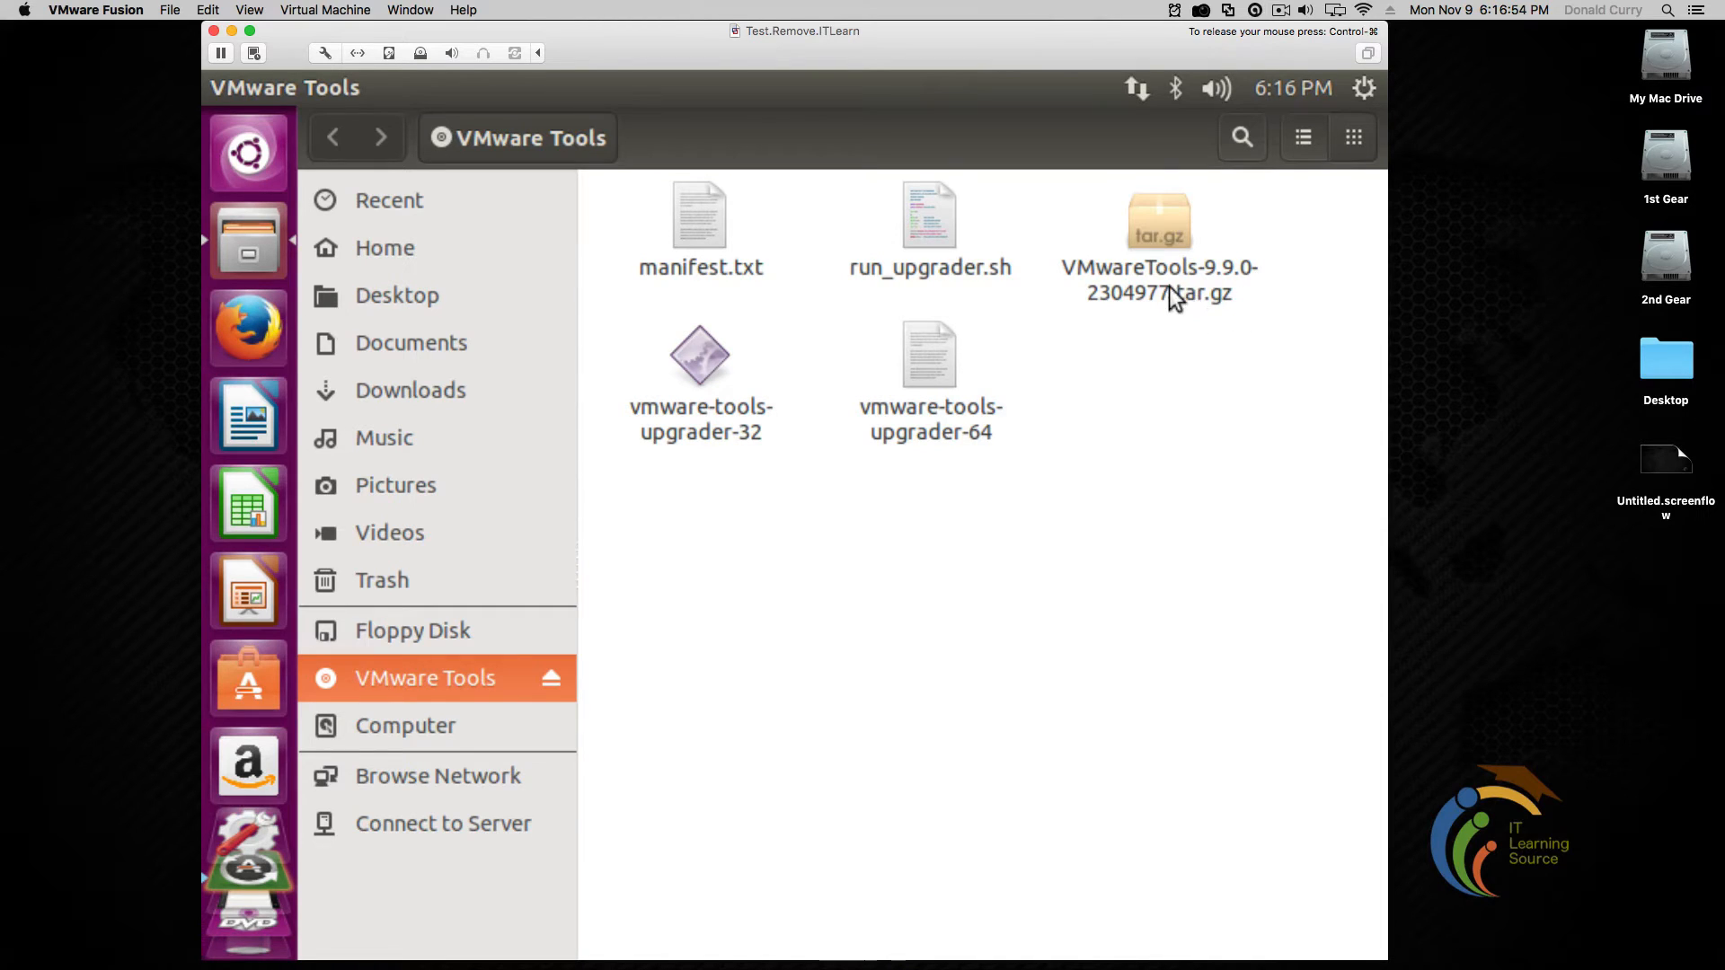
pyautogui.rightClick(1152, 235)
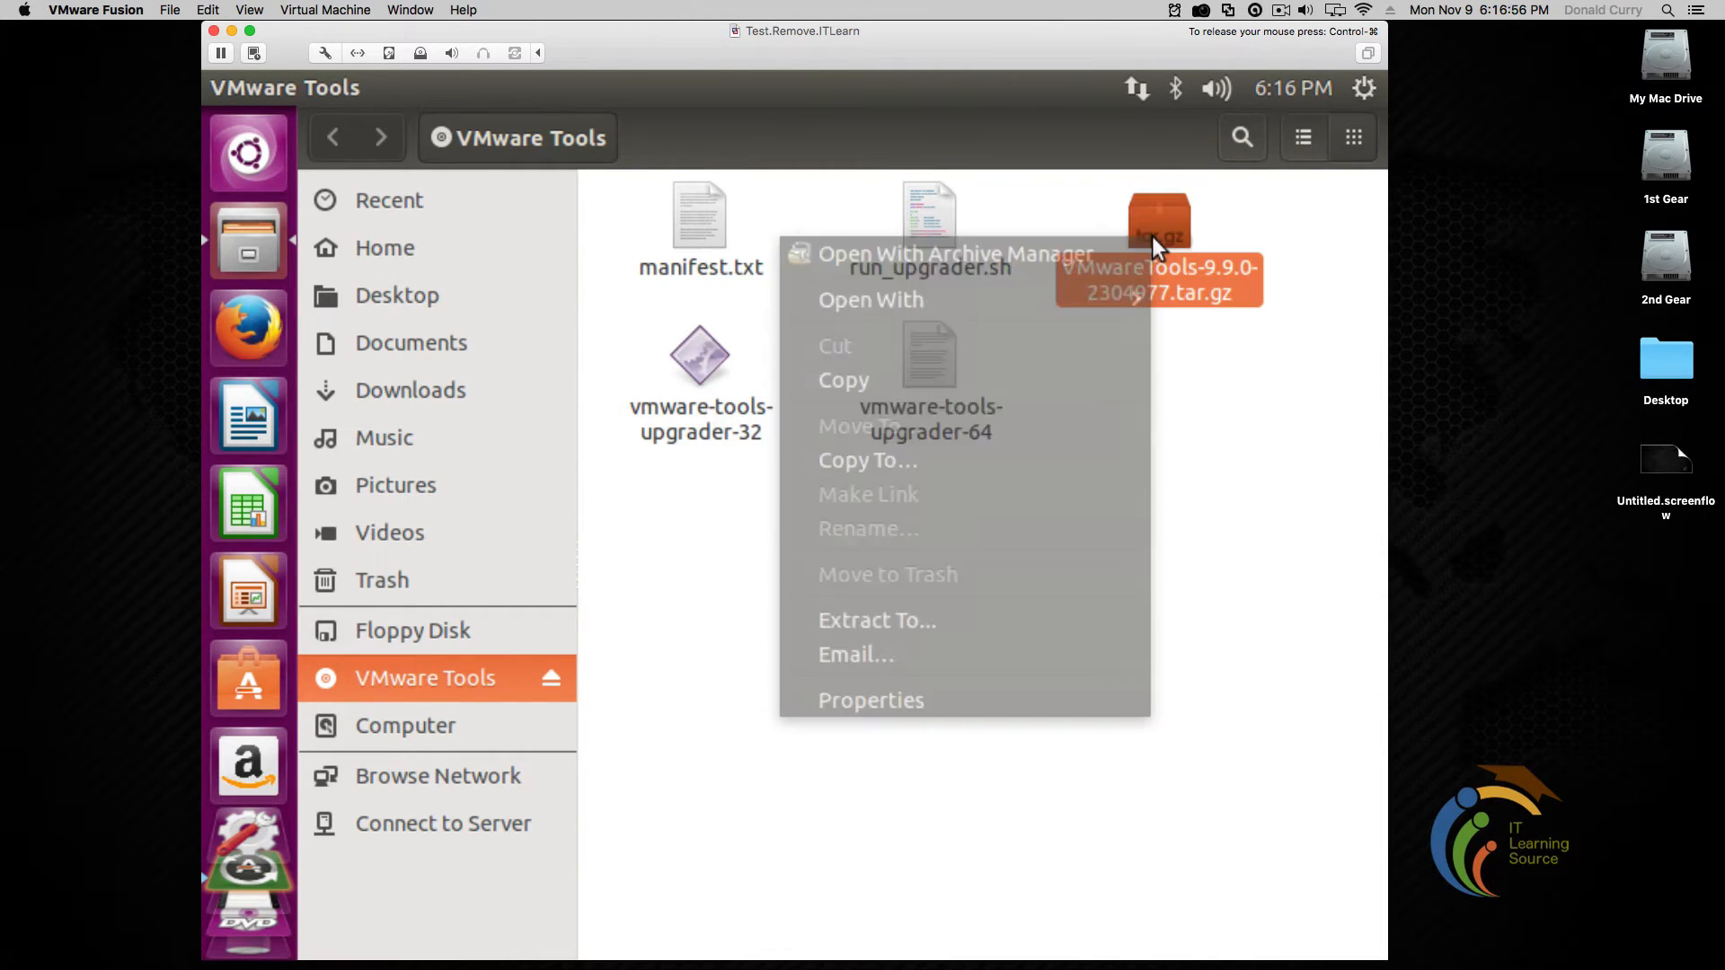
pyautogui.click(983, 620)
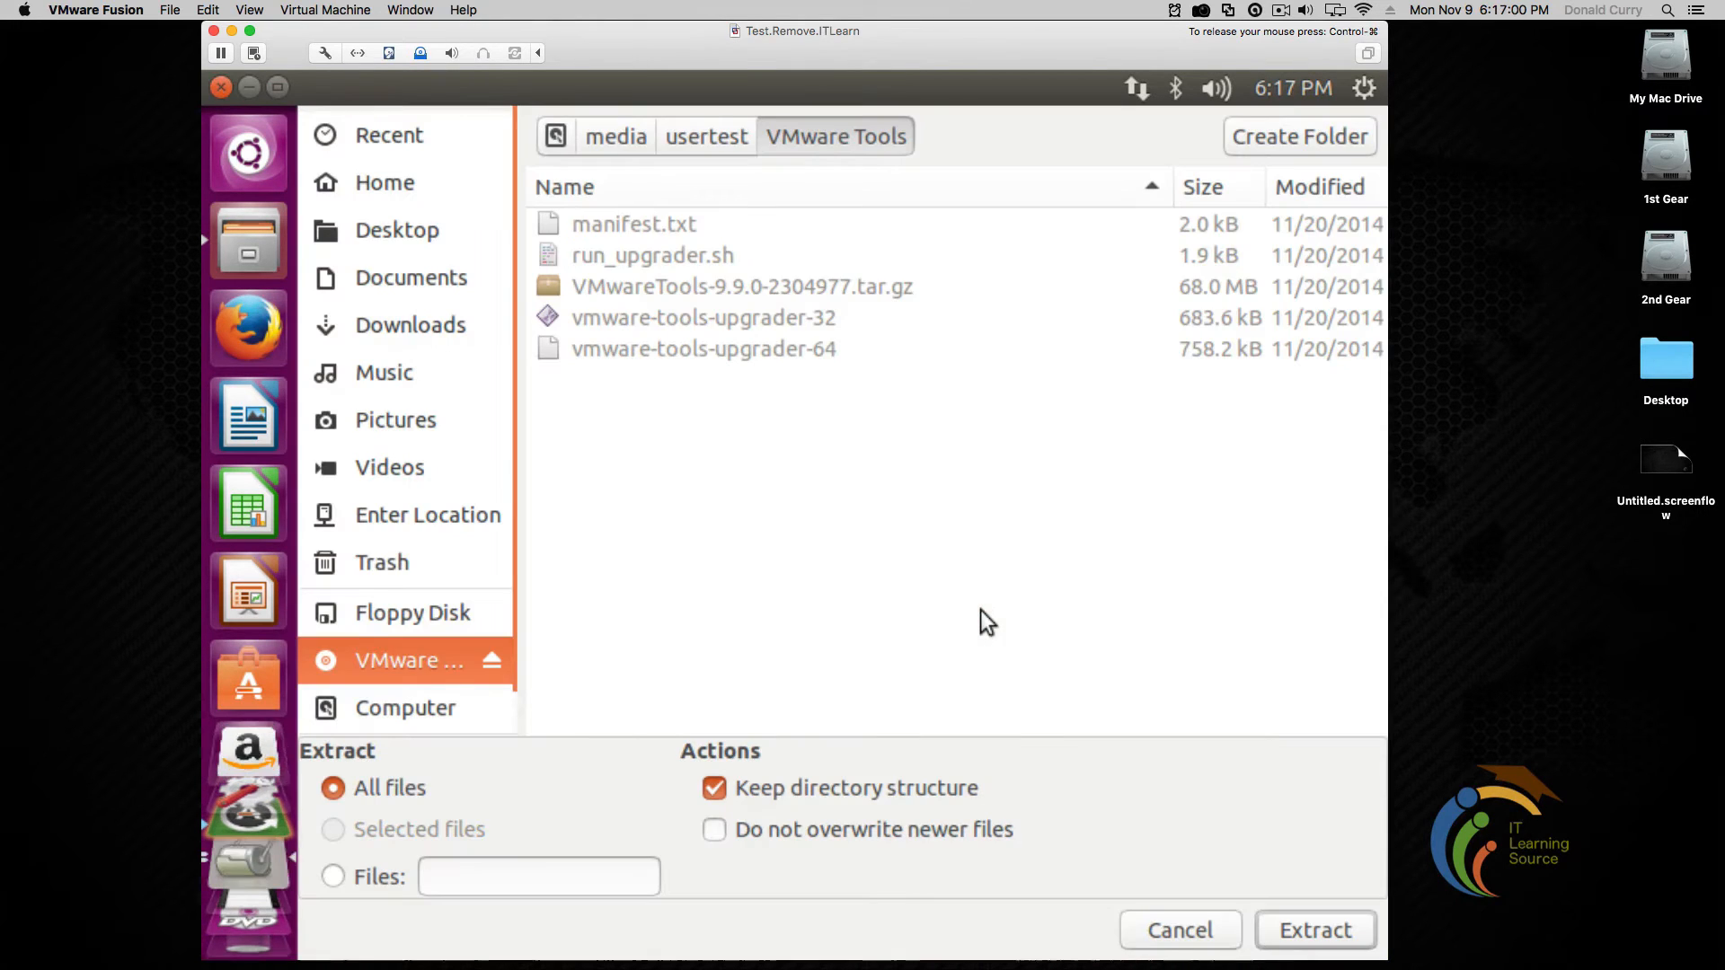
pyautogui.click(440, 320)
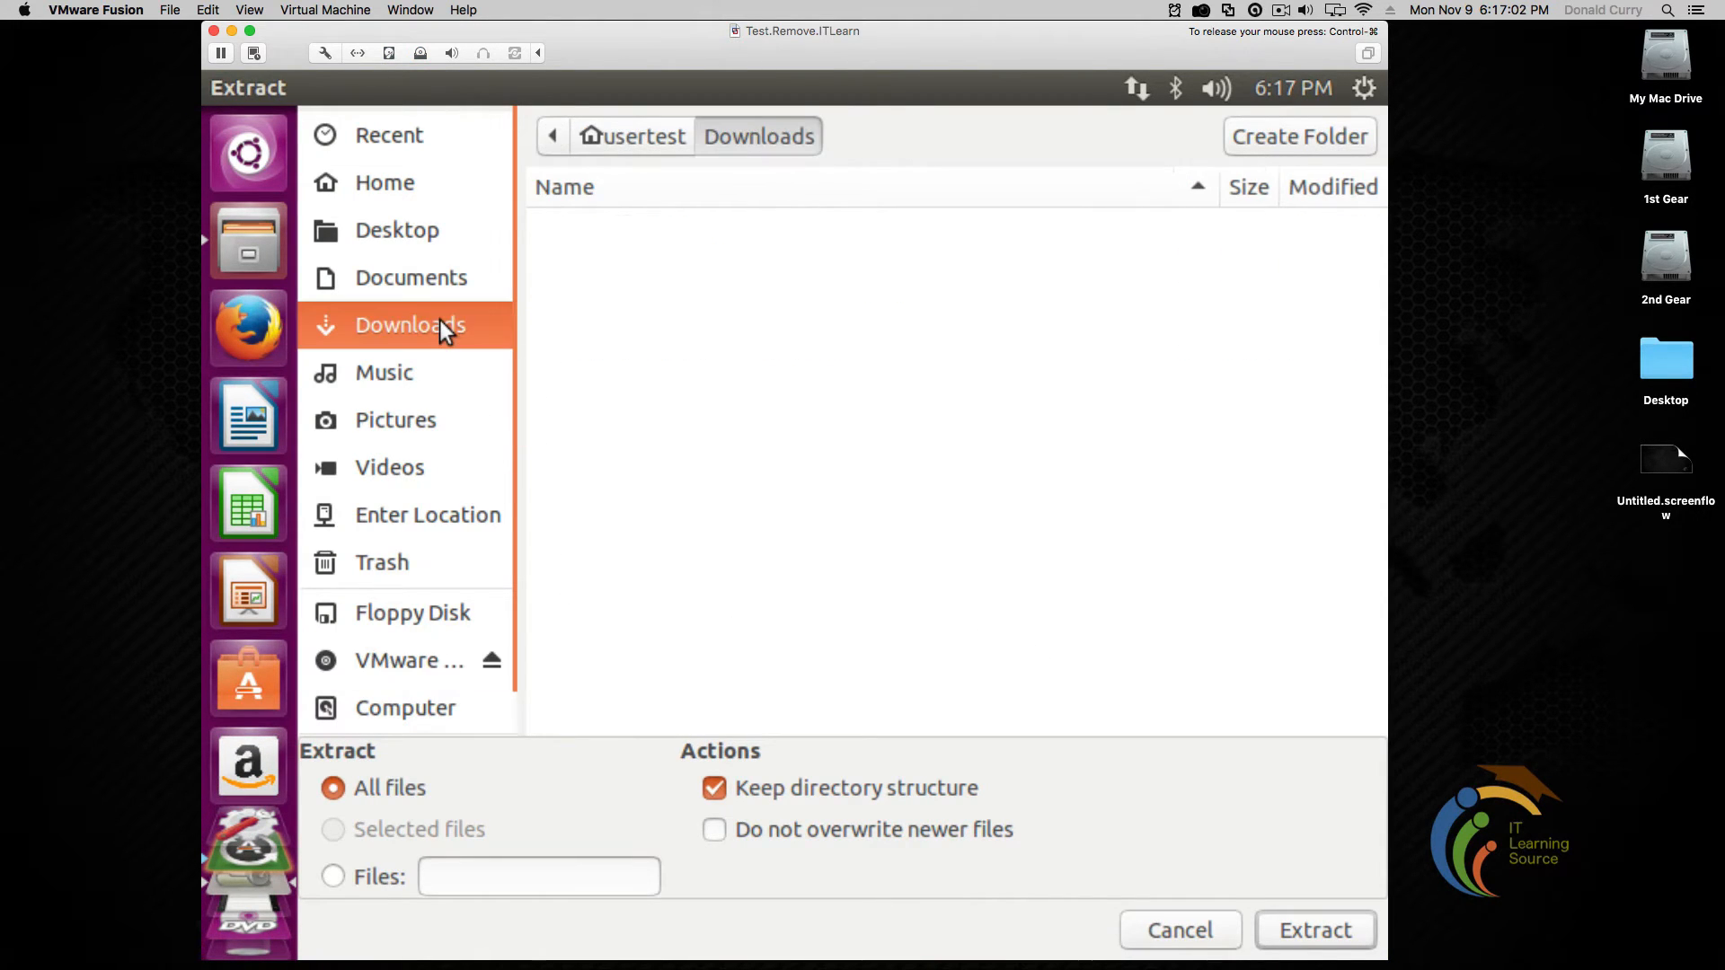
pyautogui.click(1307, 922)
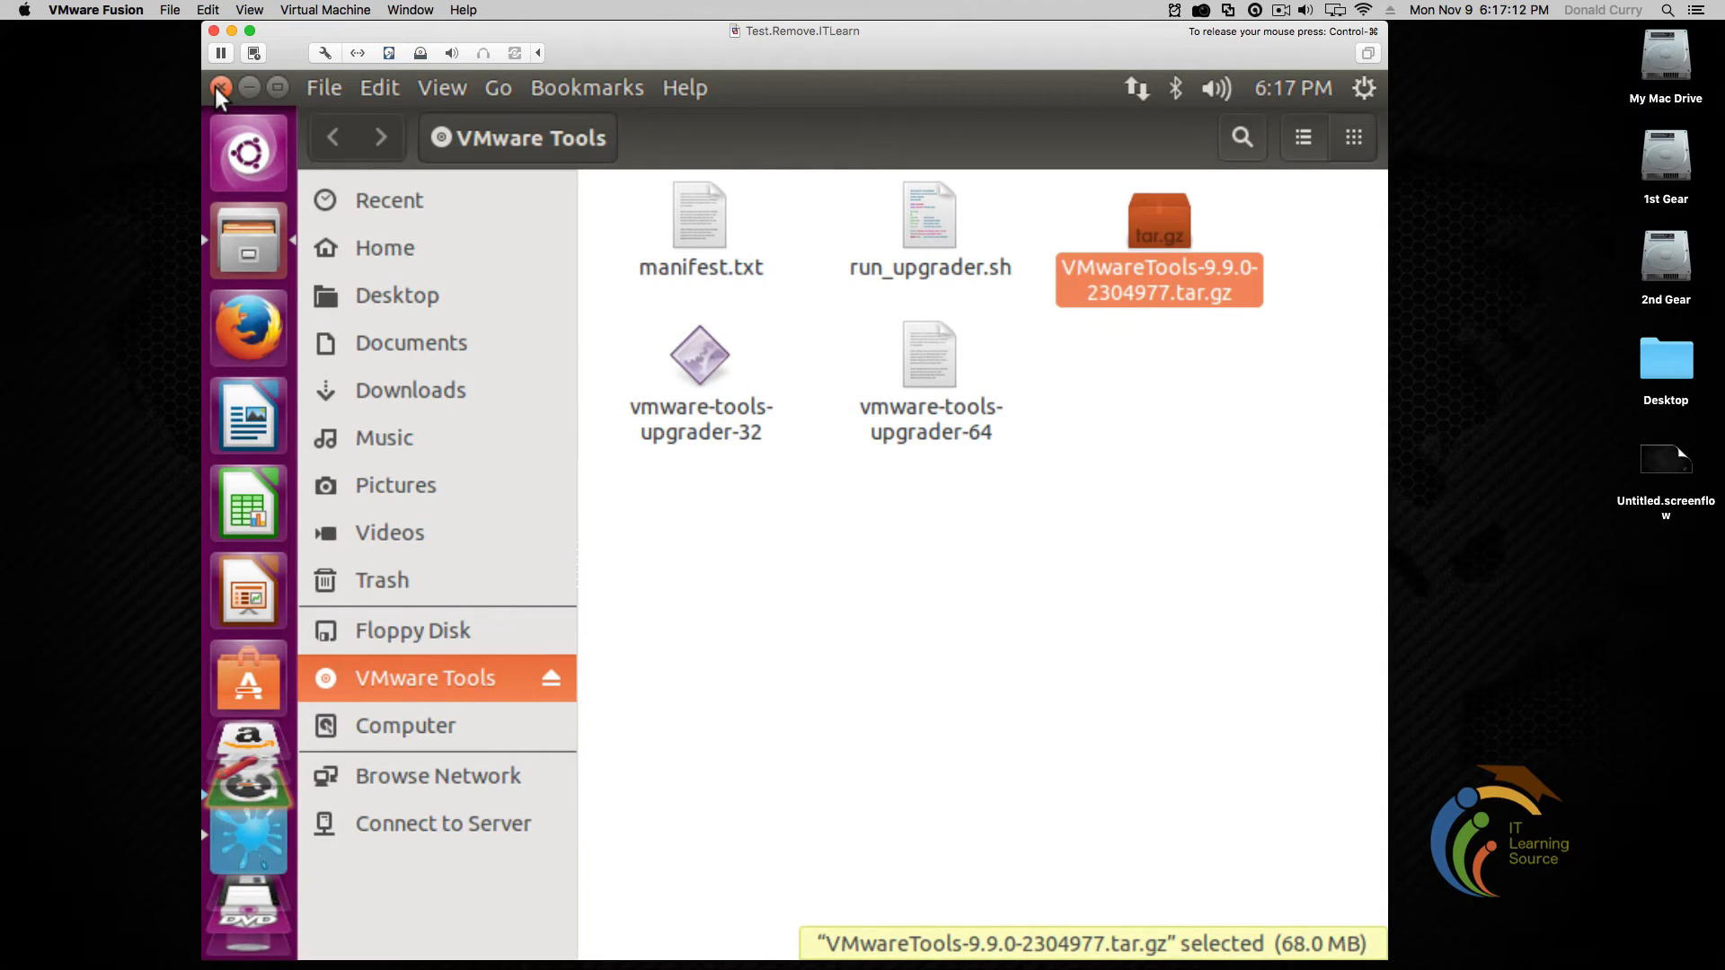
pyautogui.click(219, 87)
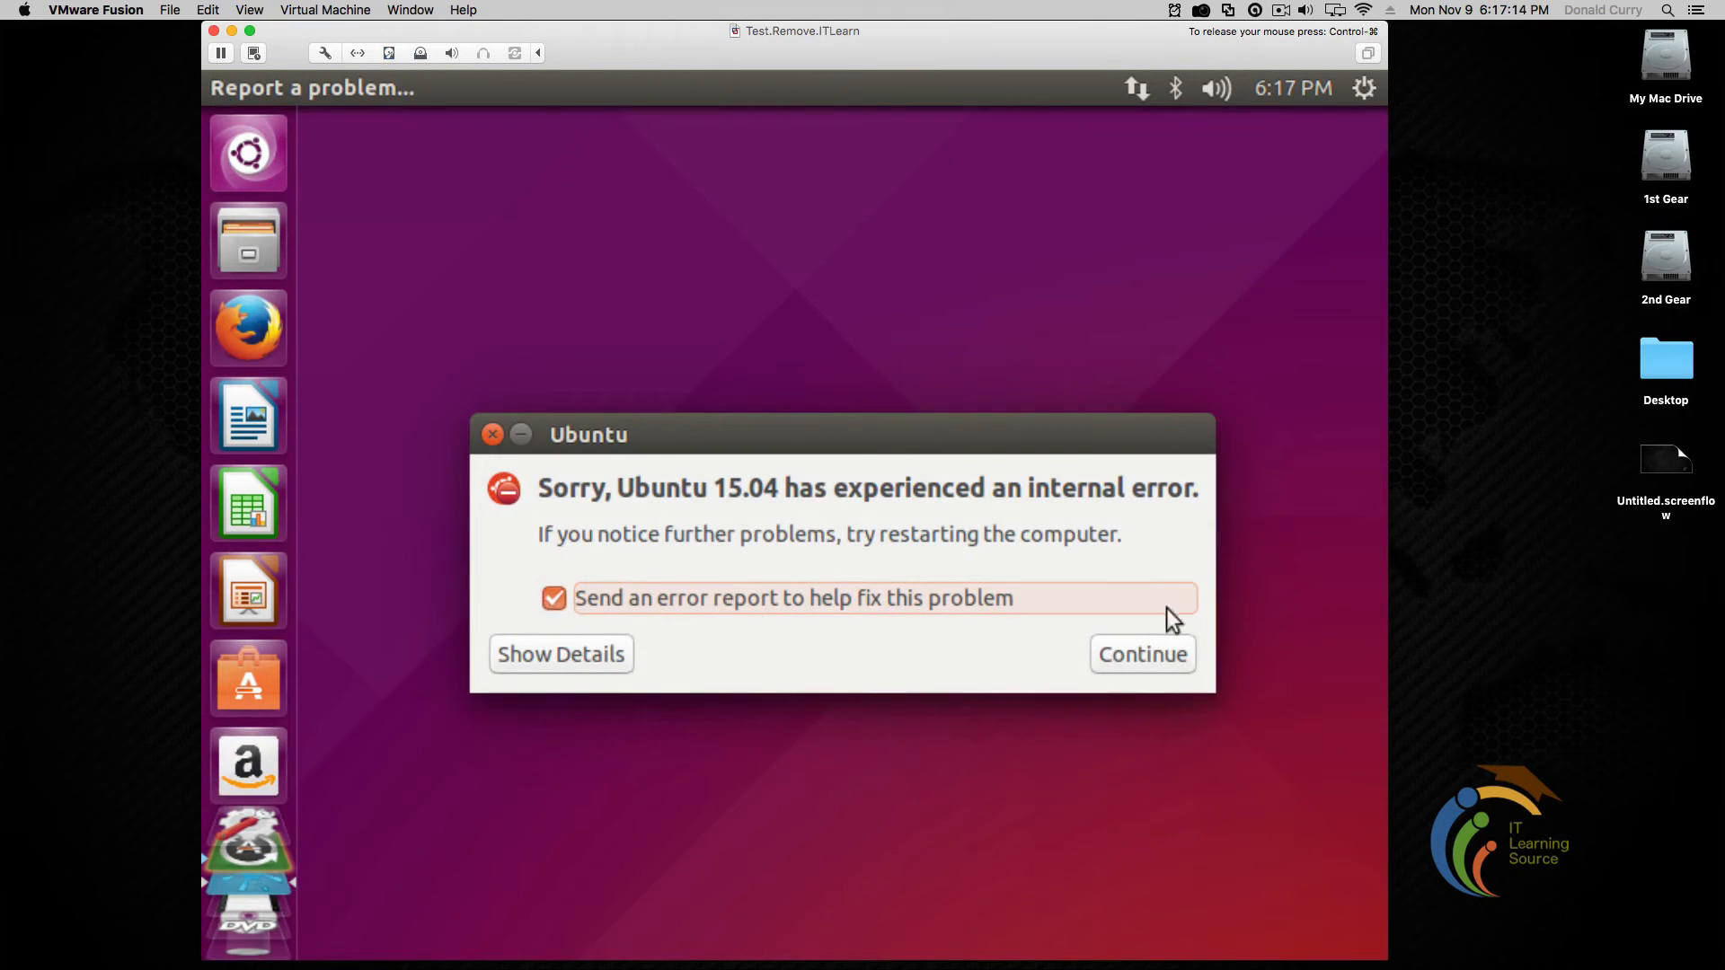
# Dismiss the internal error report and bring up the Ubuntu dash
pyautogui.click(1165, 656)
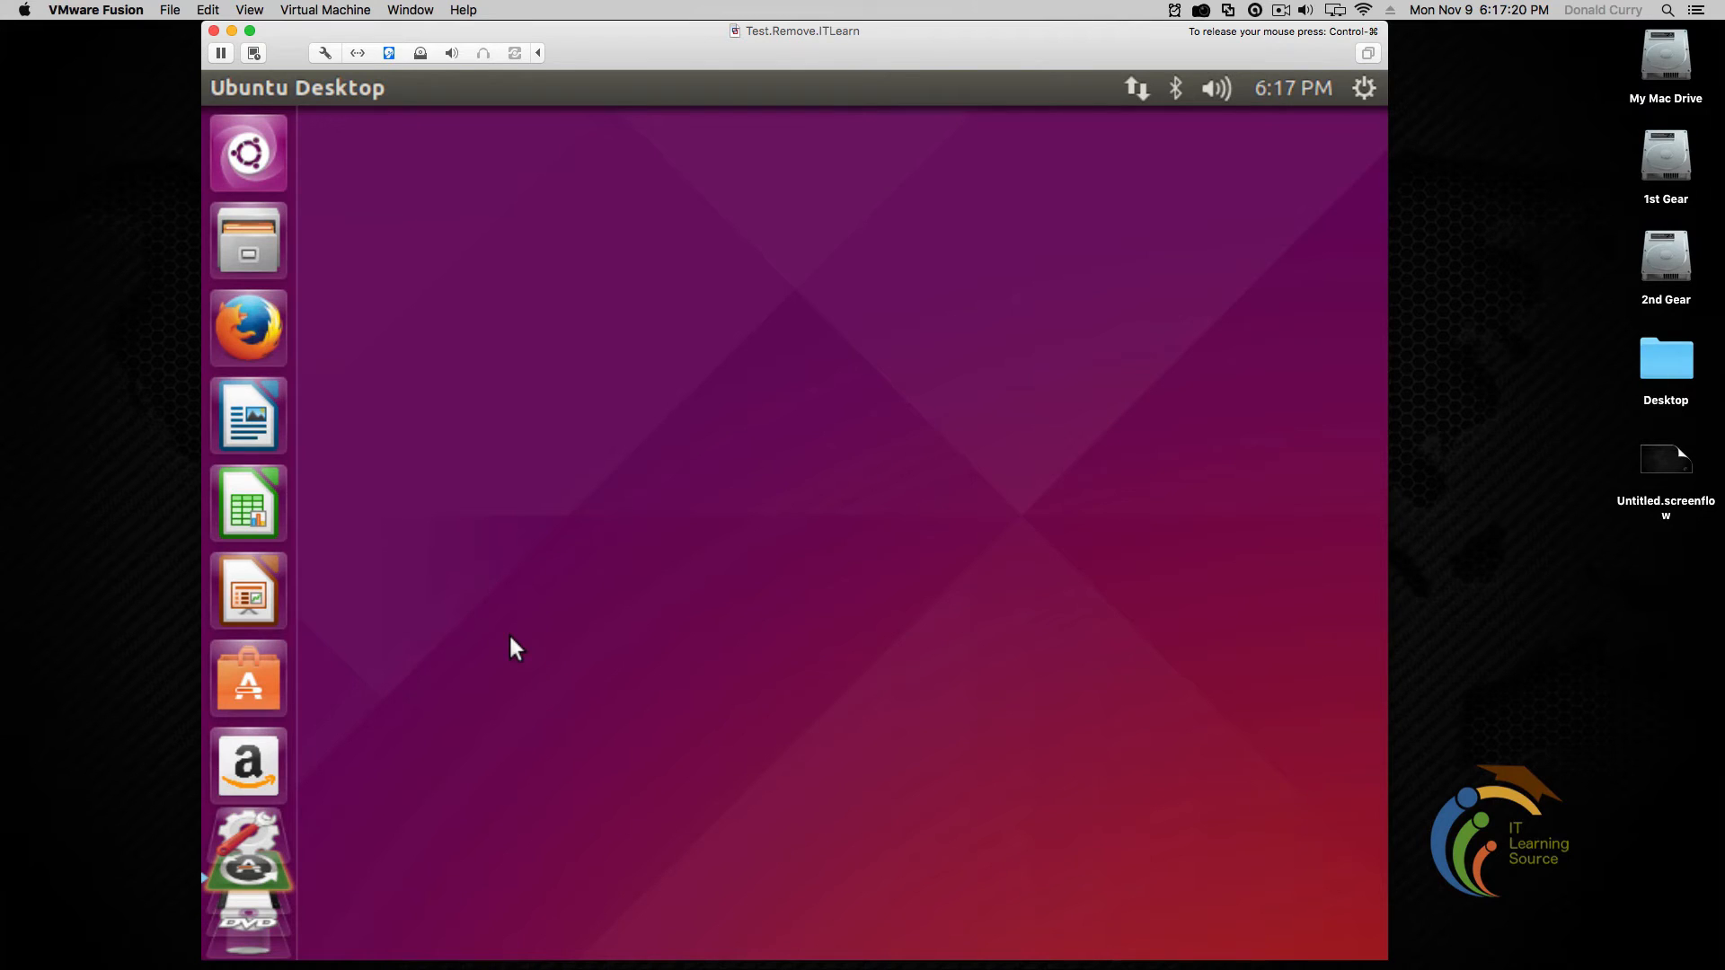
pyautogui.click(246, 152)
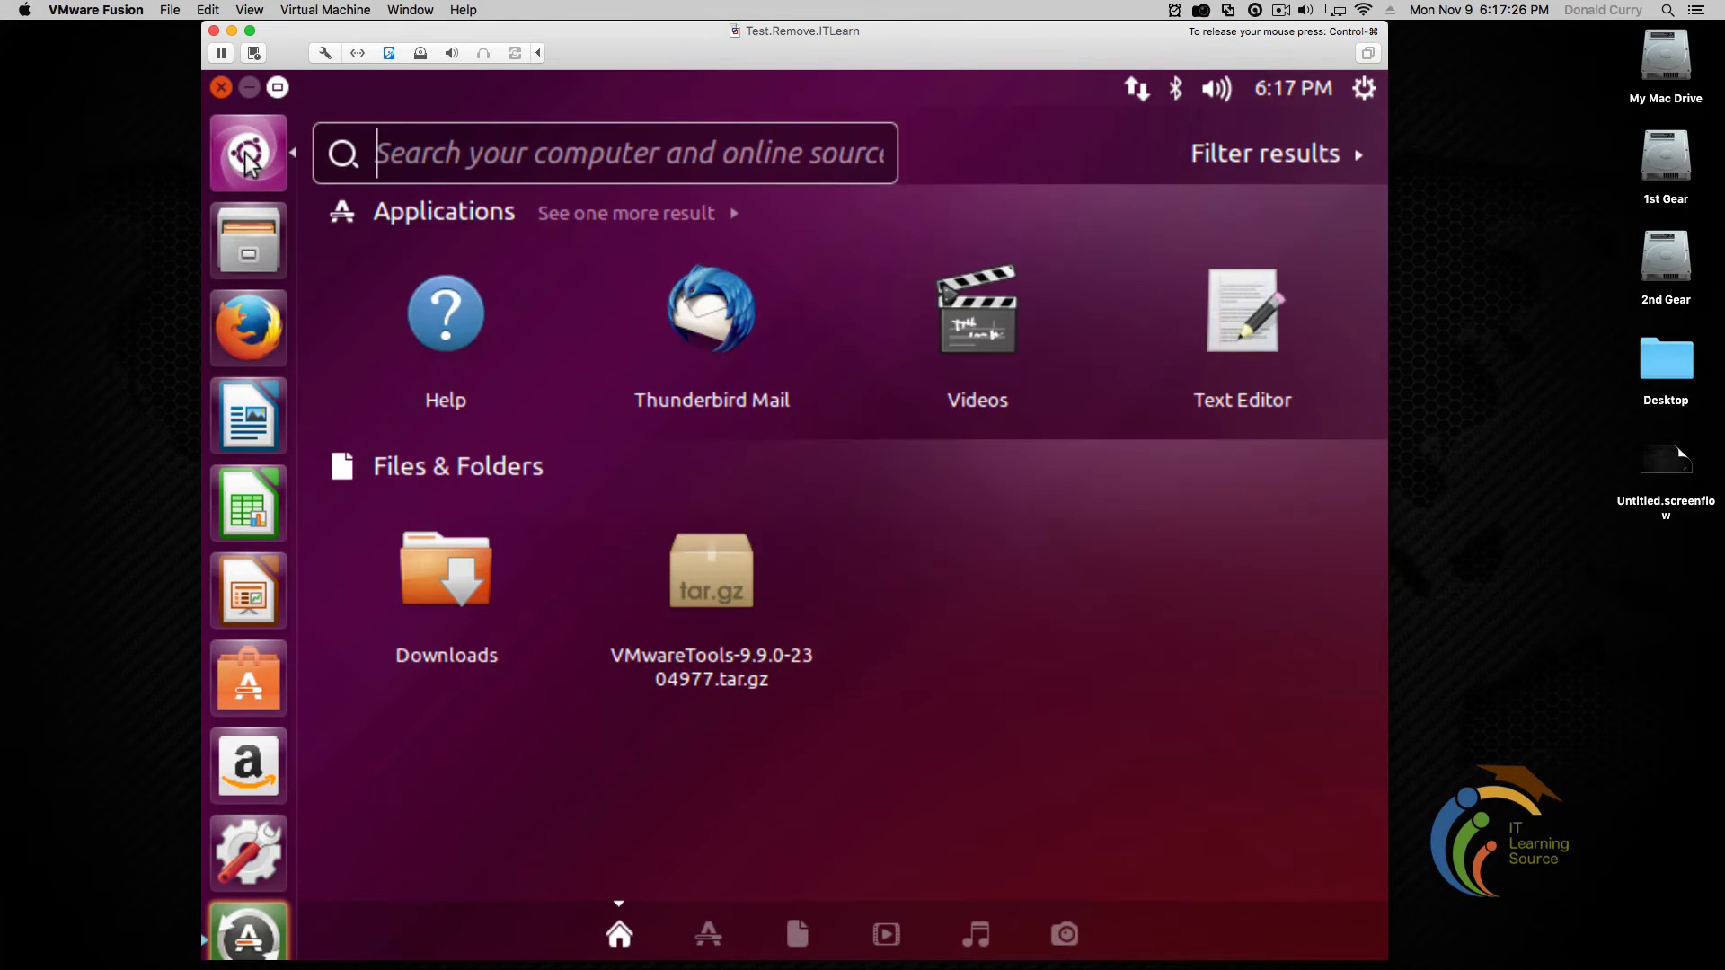
# Launch Terminal from a 'term' dash search, lock it to the launcher, and move it to the second slot
pyautogui.write('term')
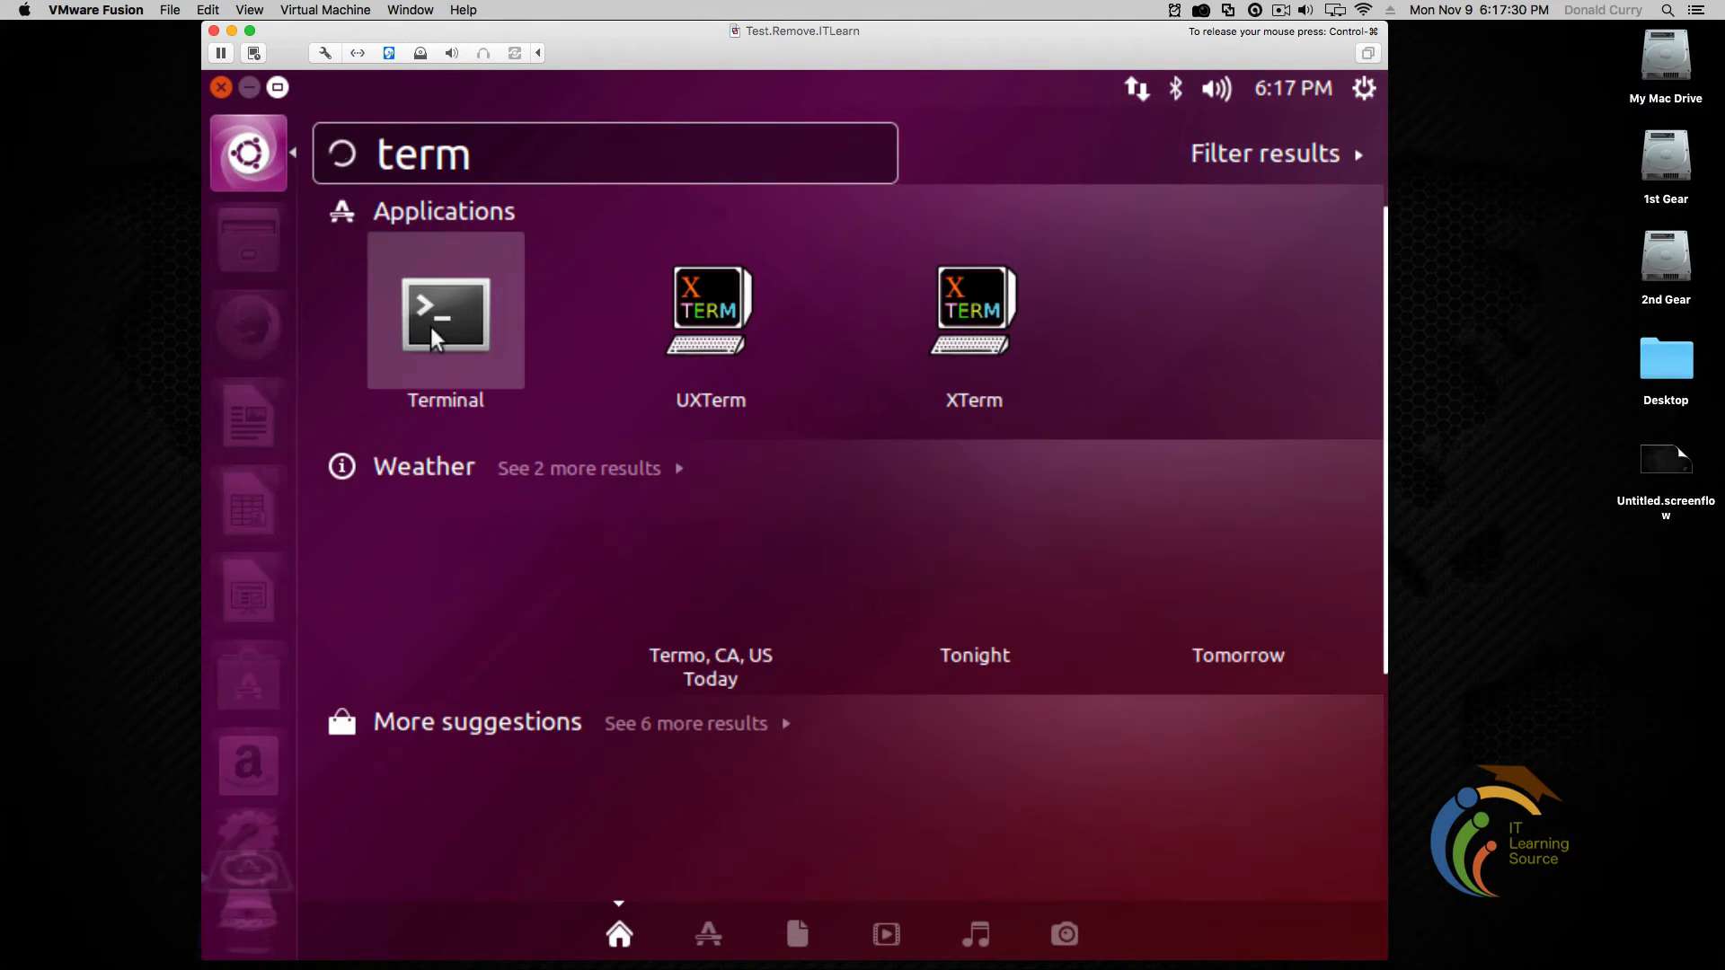
pyautogui.click(429, 327)
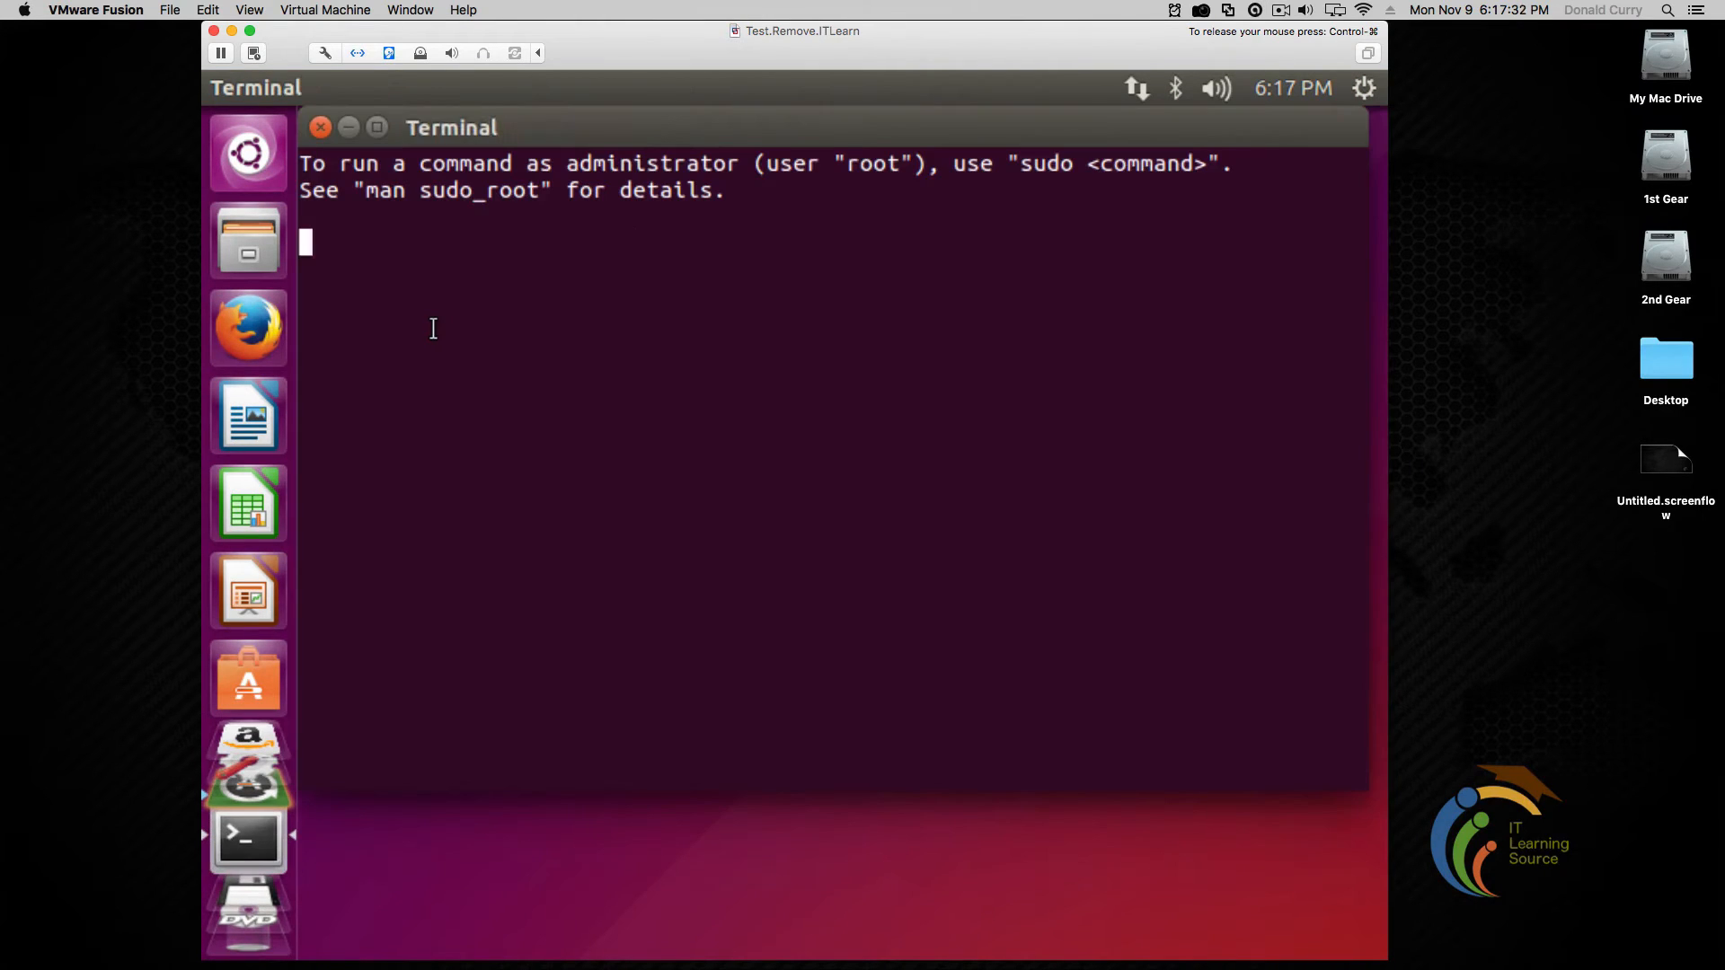
pyautogui.rightClick(244, 869)
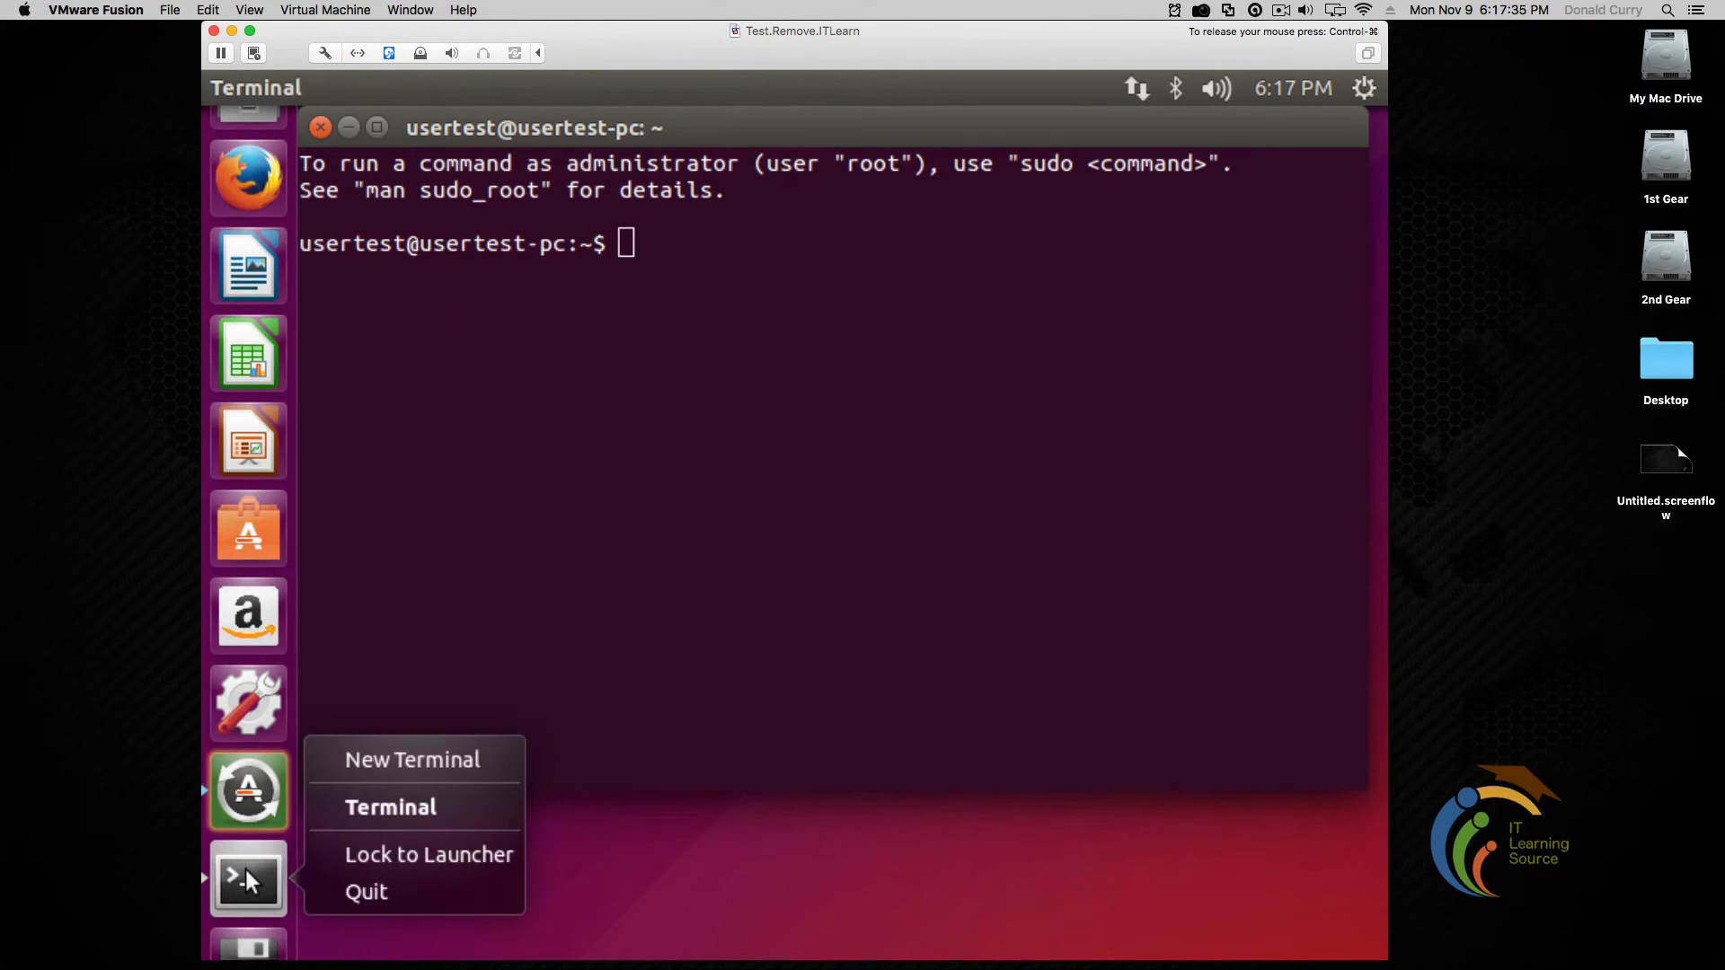
pyautogui.click(413, 858)
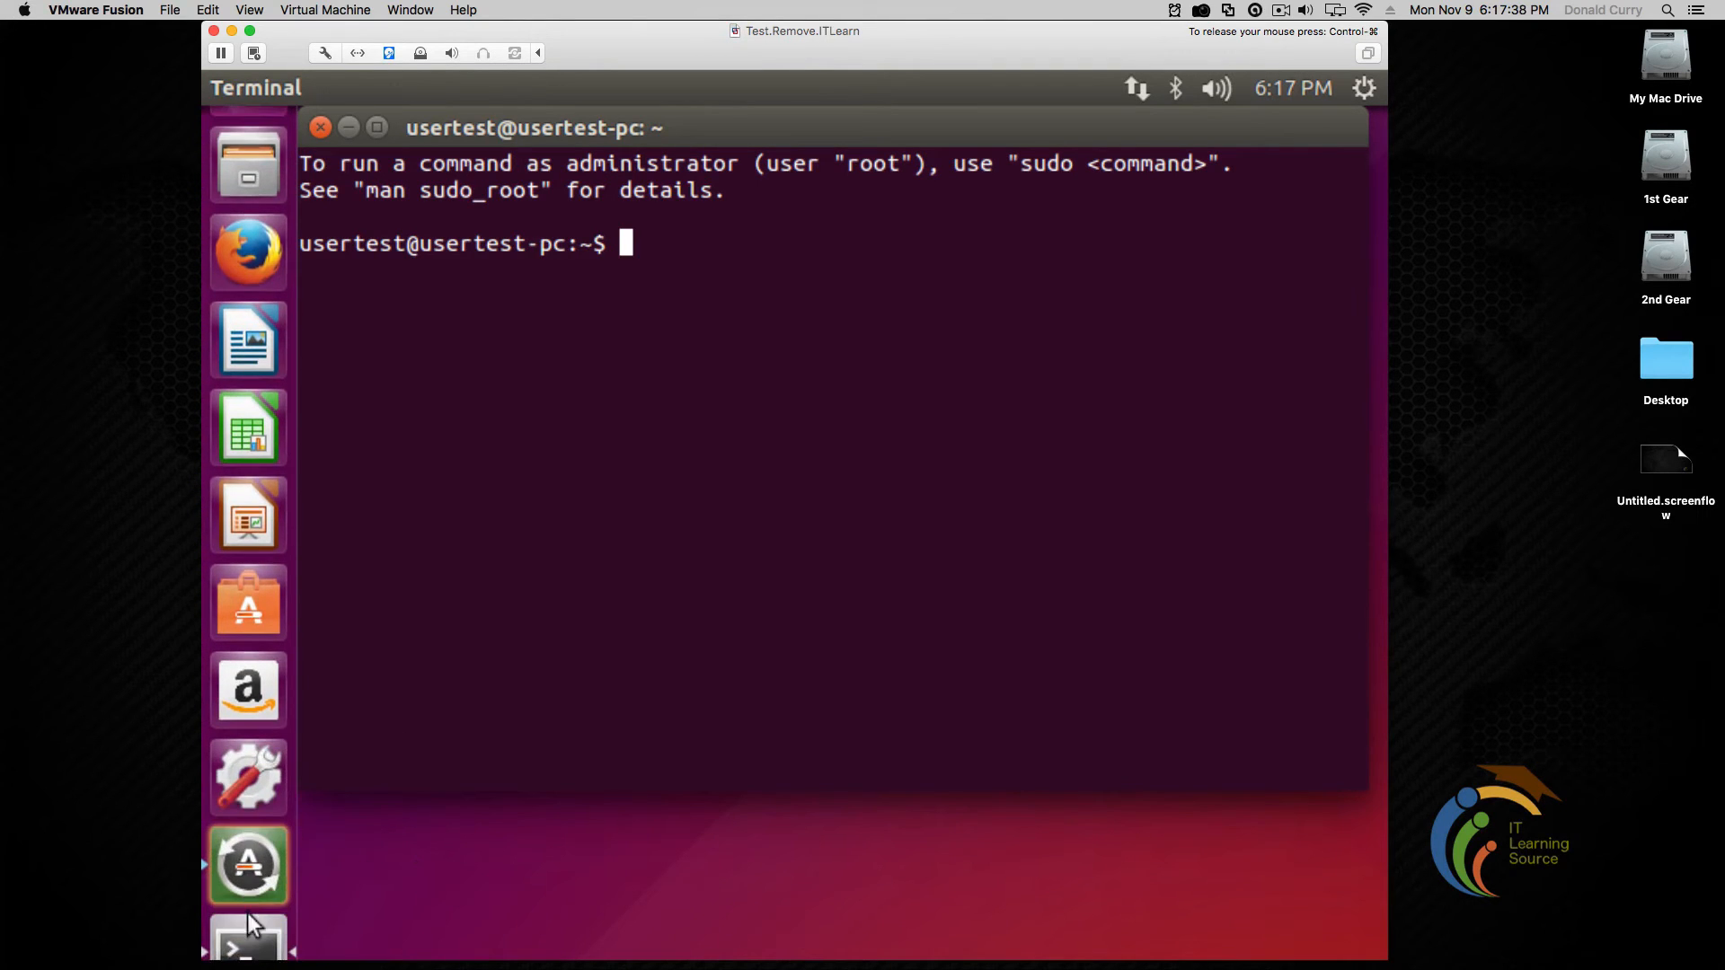
pyautogui.moveTo(246, 924); pyautogui.dragTo(386, 891)
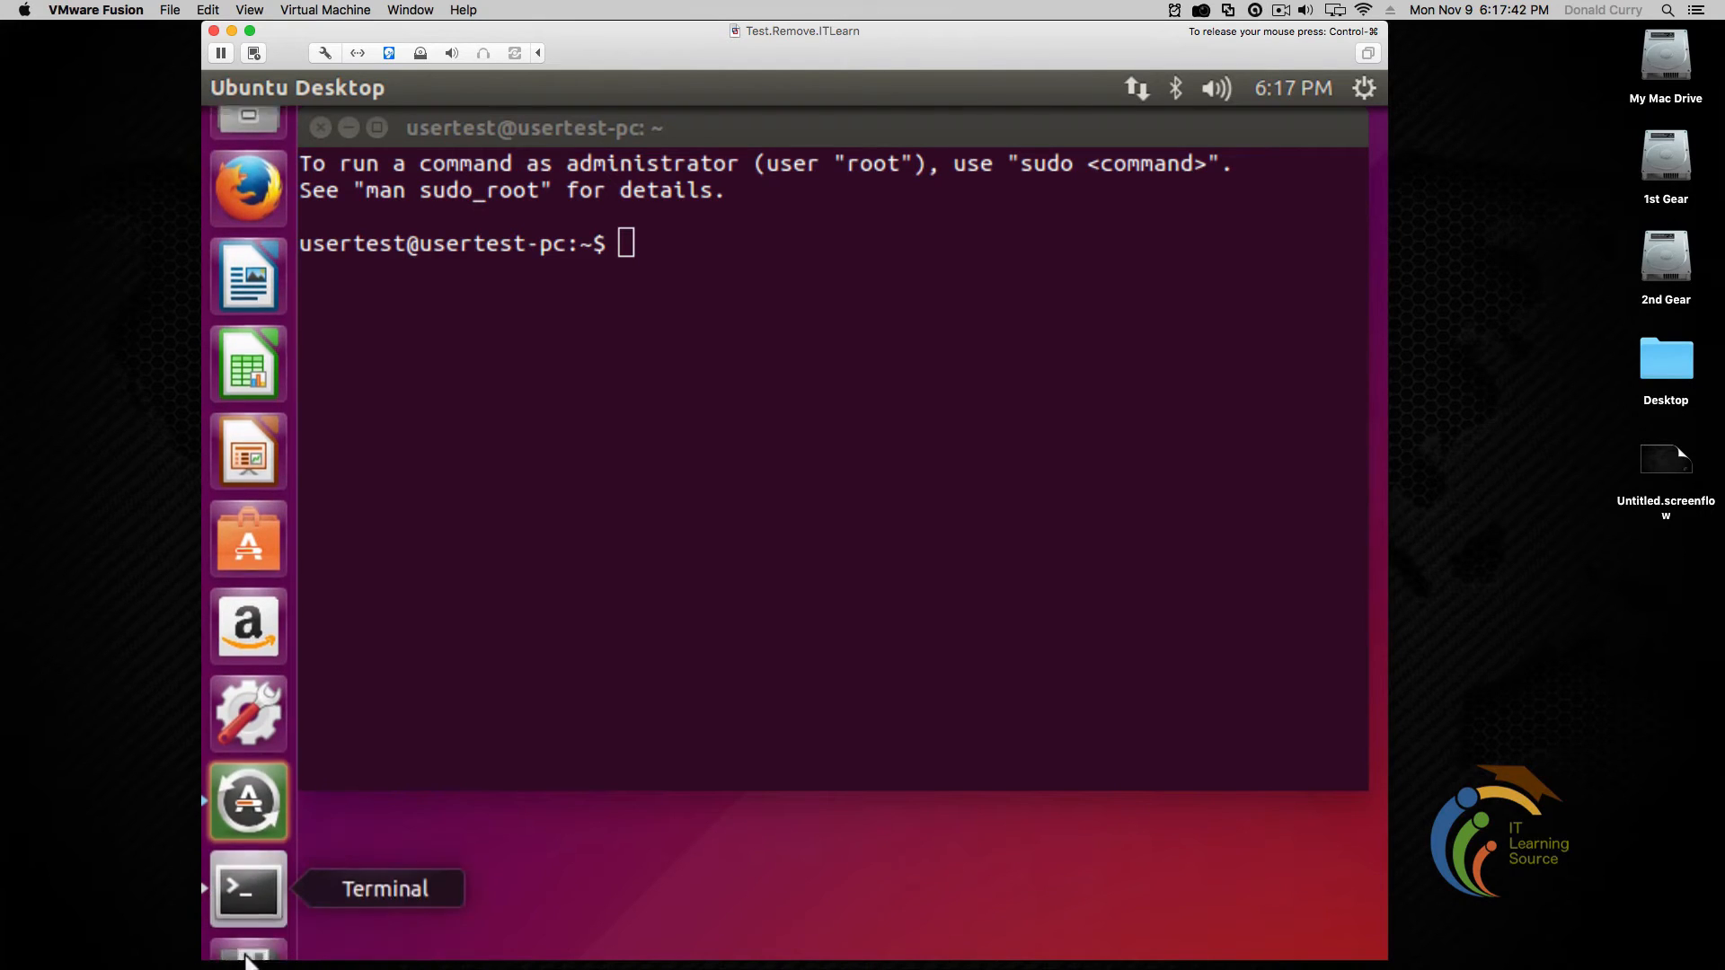
pyautogui.moveTo(237, 656); pyautogui.dragTo(248, 224)
pyautogui.click(843, 366)
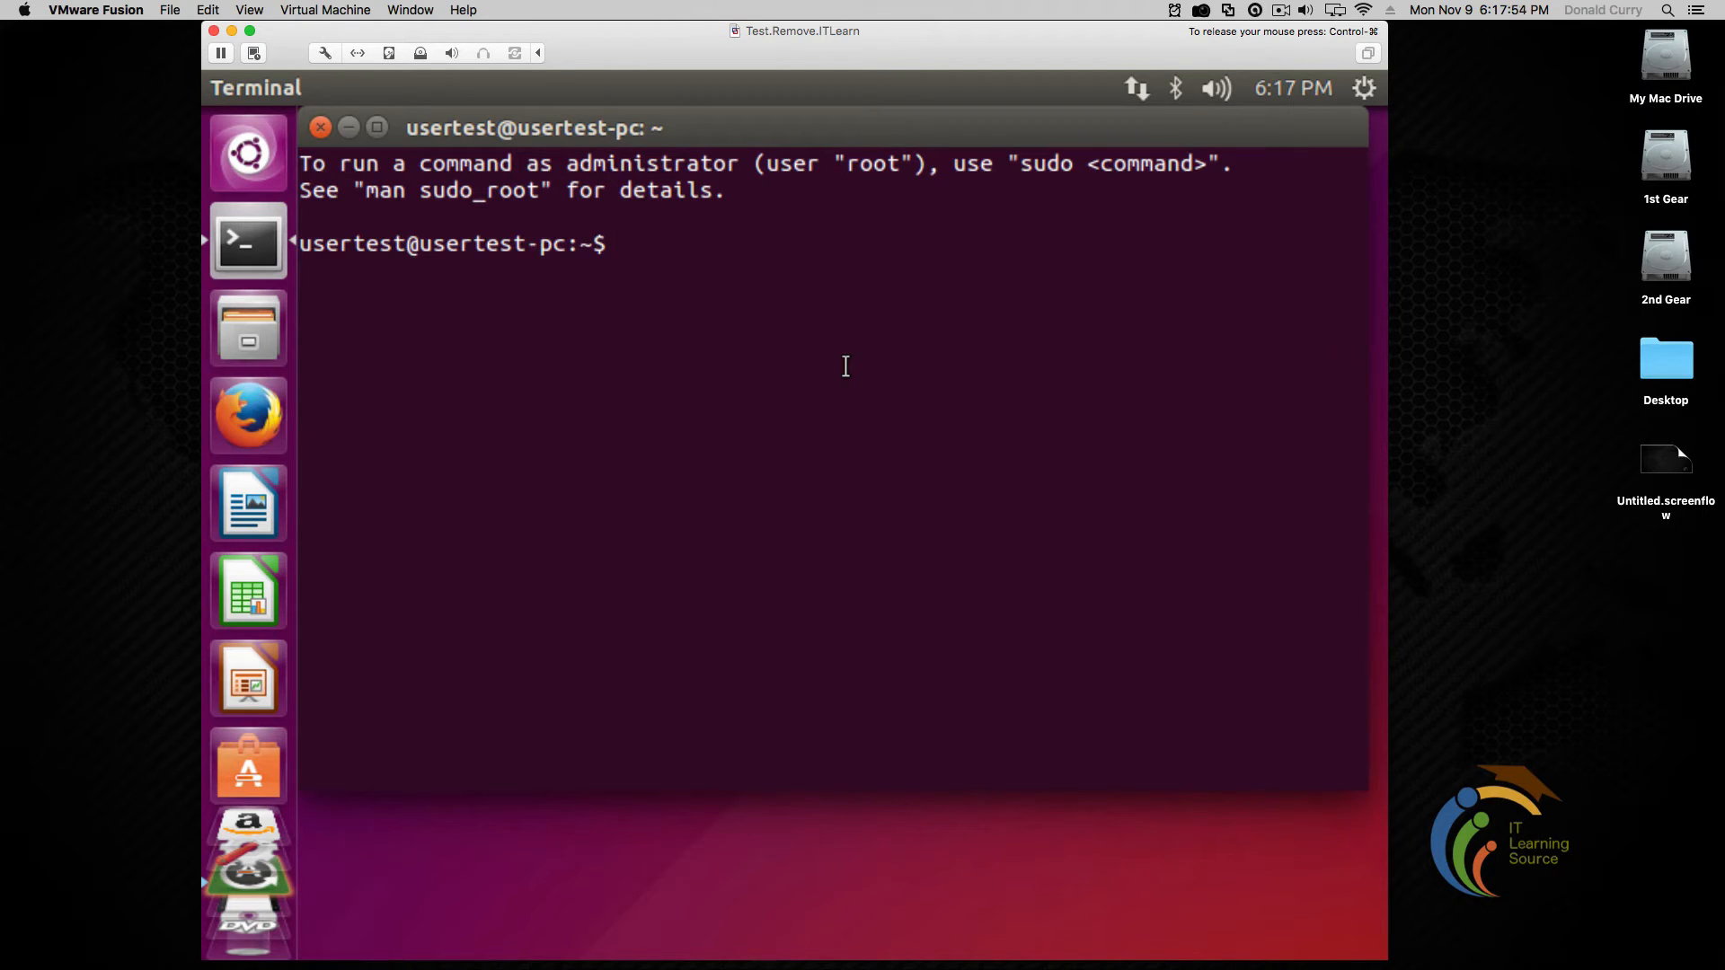
# Run sudo, clear, pwd and ls -l in the home directory
pyautogui.write('sudo')
pyautogui.press('Return')
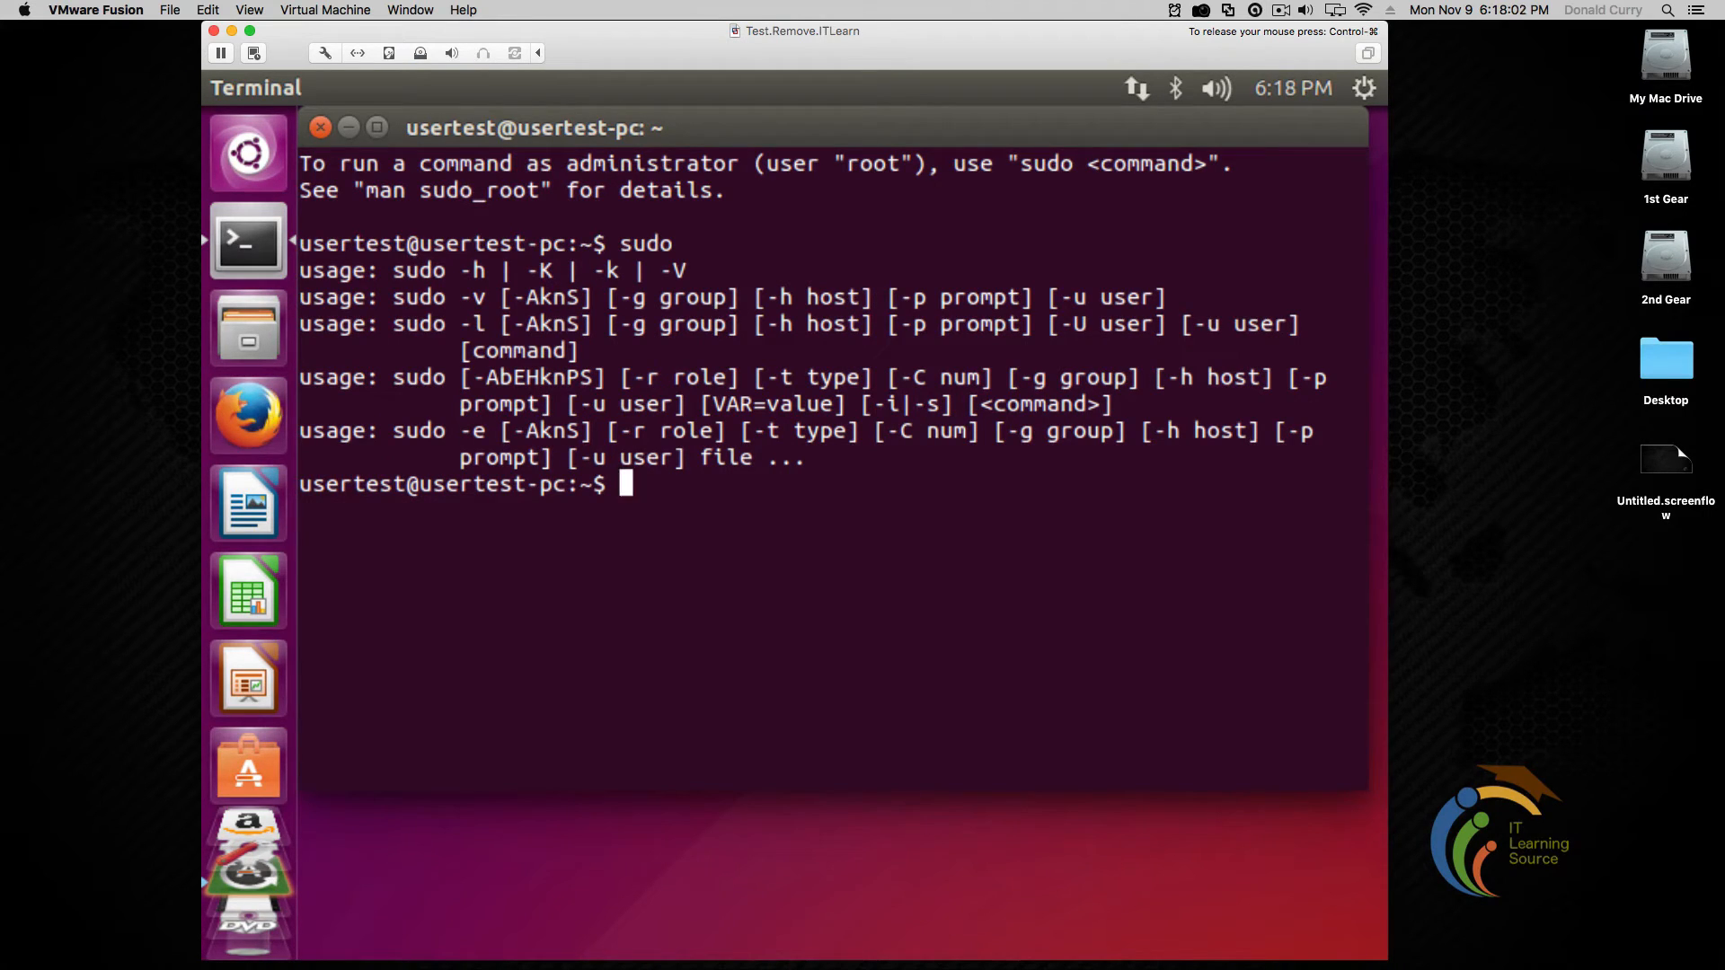
pyautogui.write('celar')
pyautogui.press('Return')
pyautogui.write('clear')
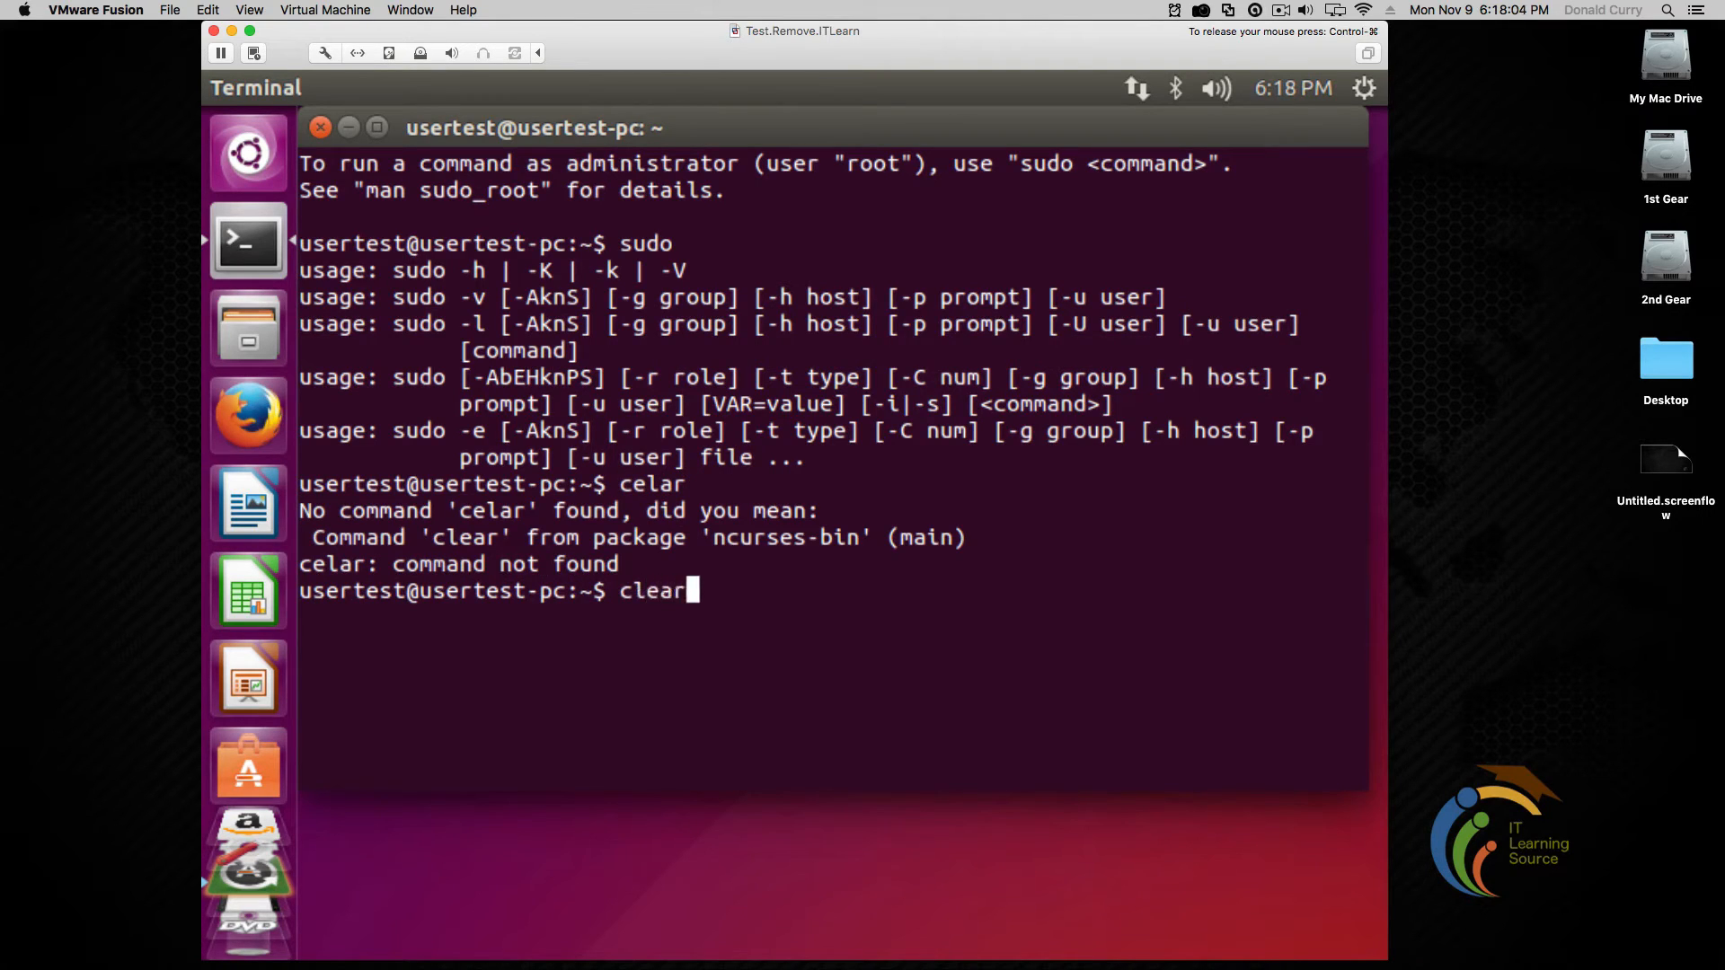
pyautogui.press('Return')
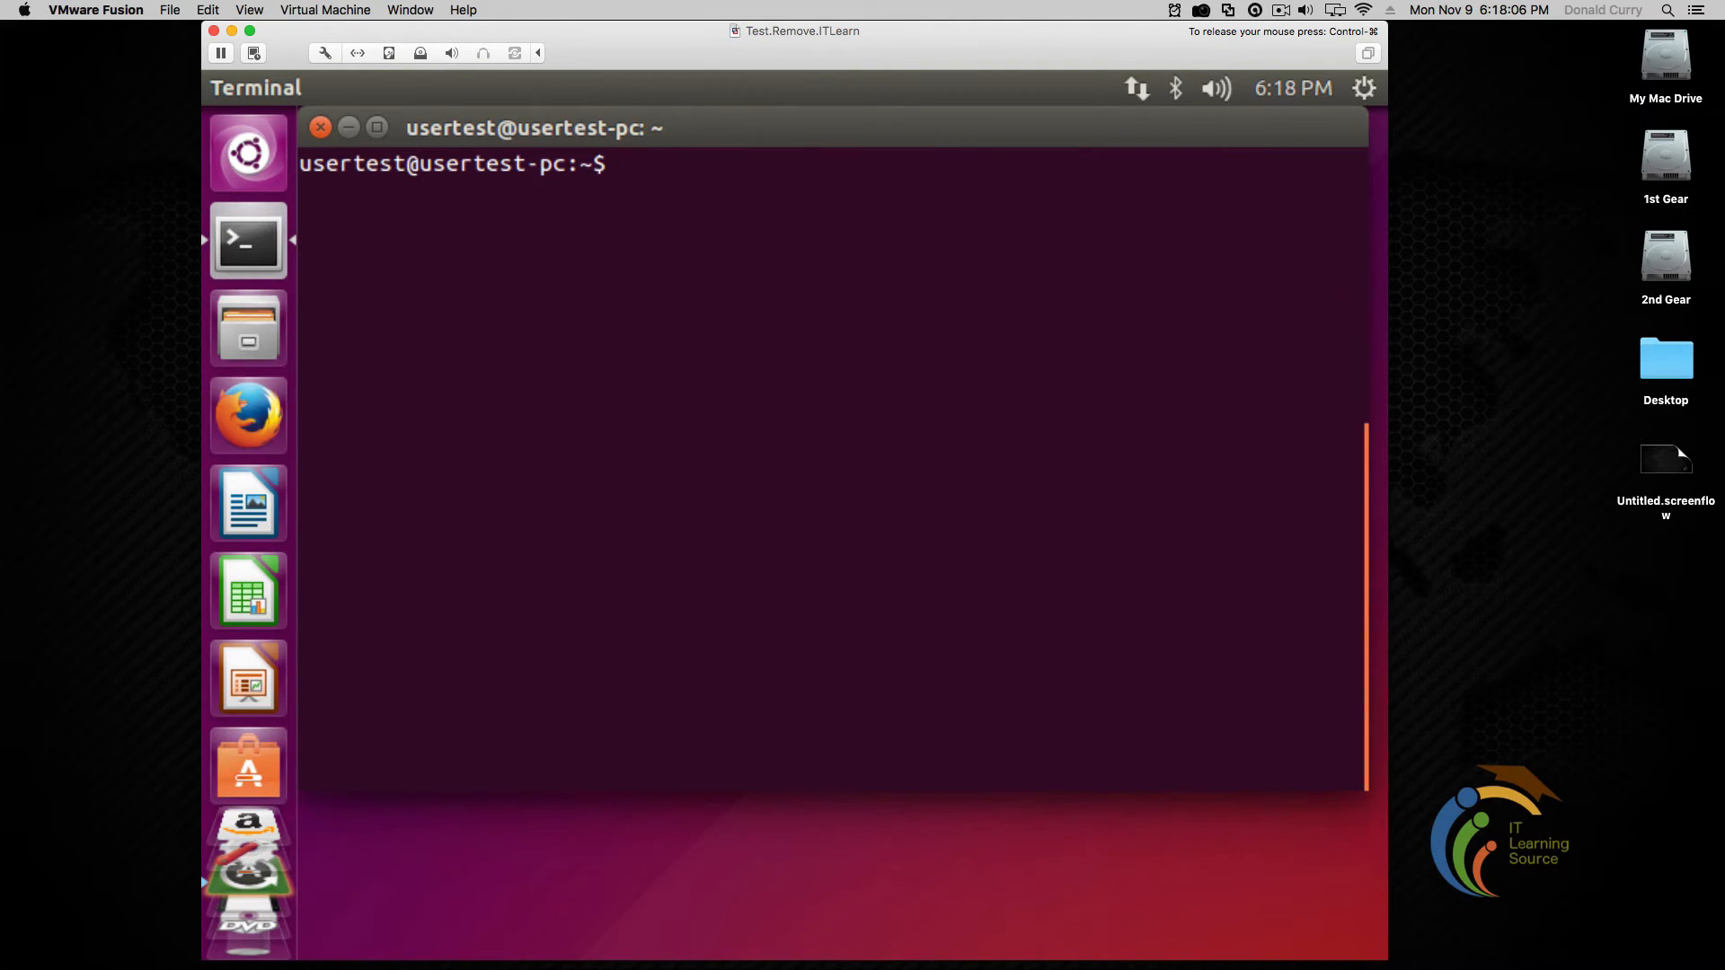
pyautogui.write('pwd')
pyautogui.press('Return')
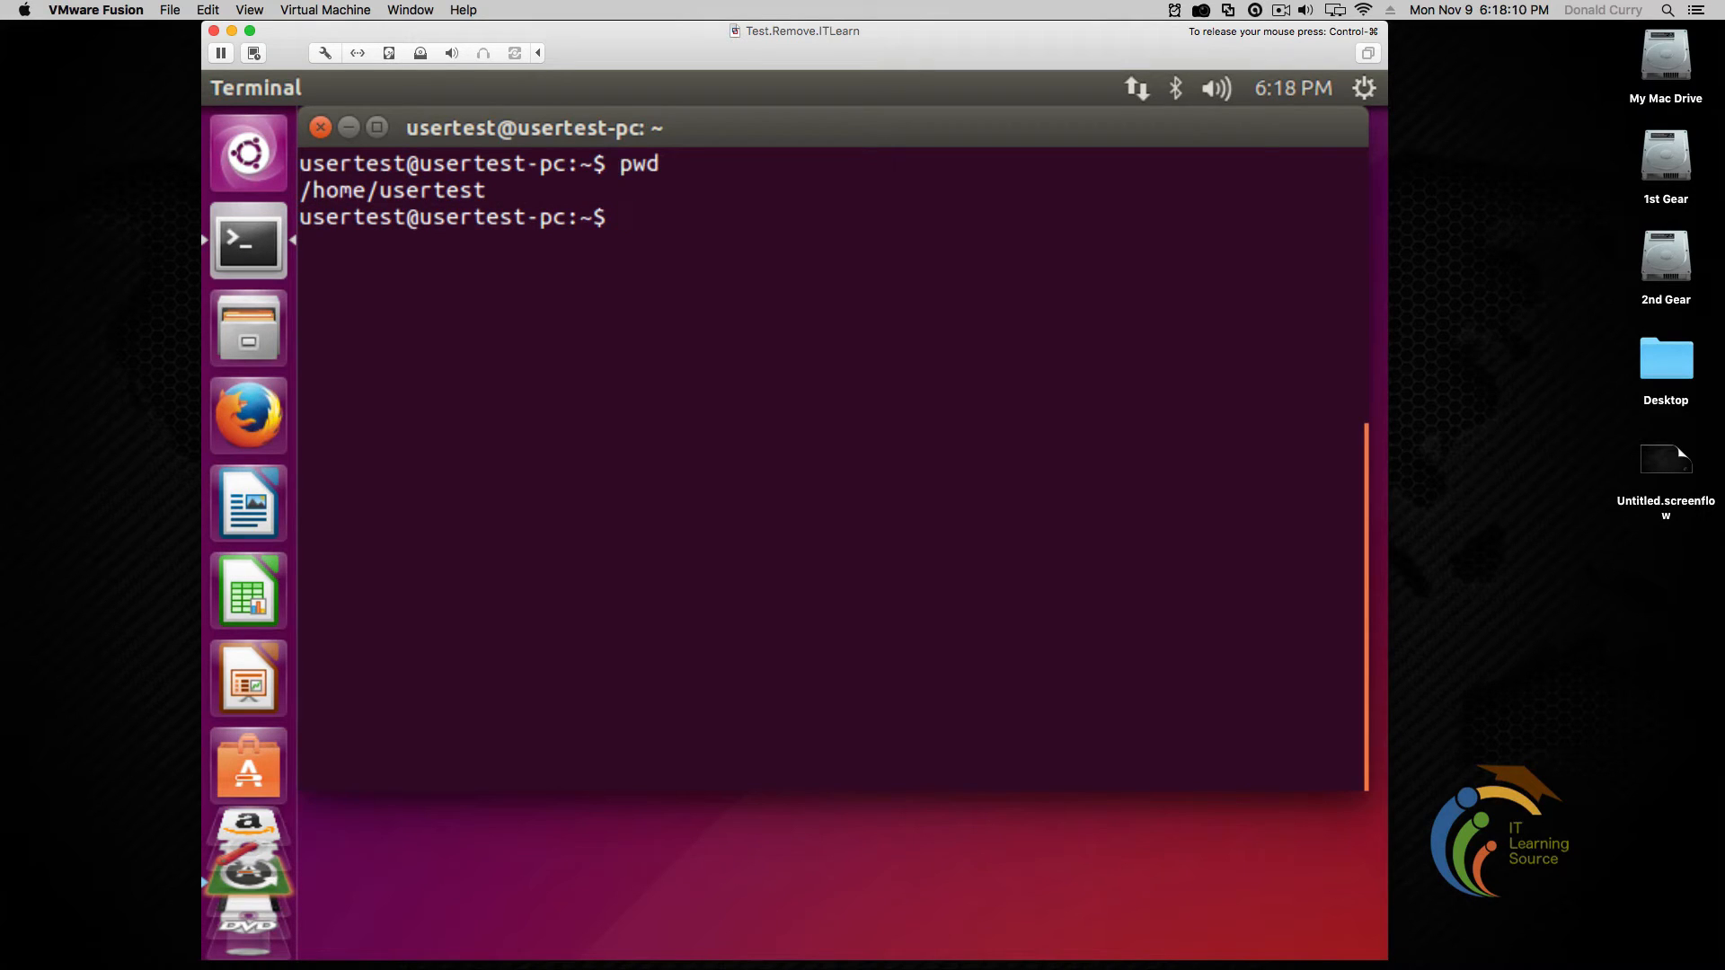
pyautogui.write('ls -l')
pyautogui.press('Return')
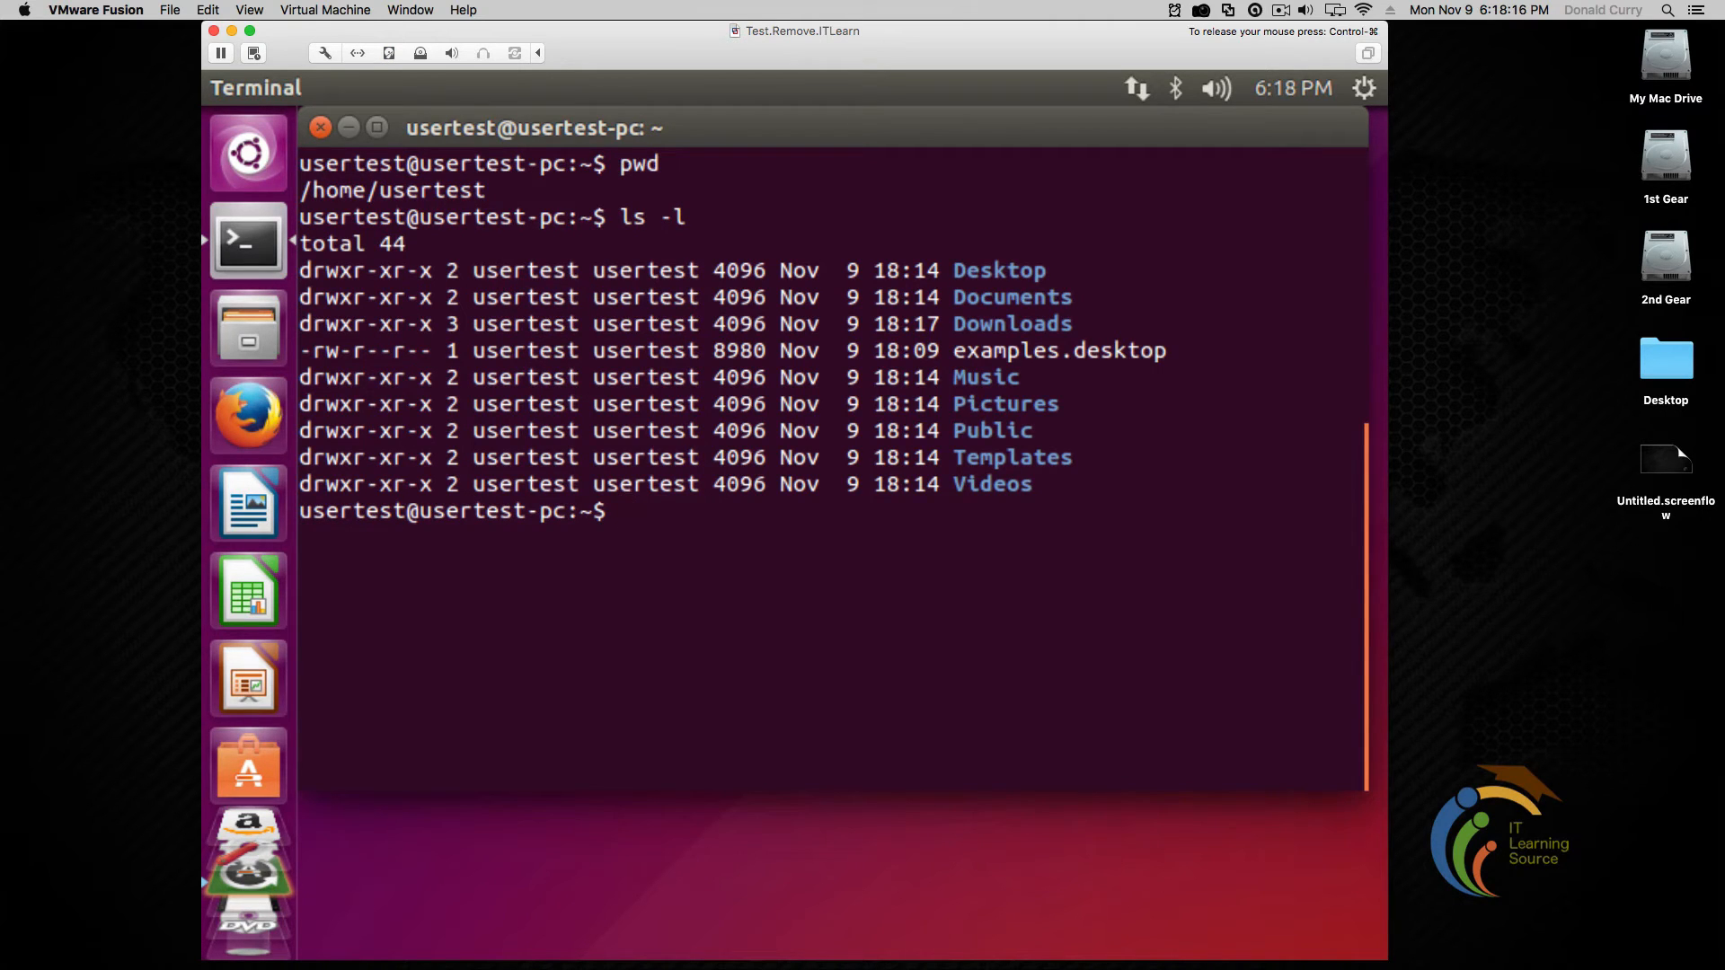
# Change into Downloads using a copied folder name, then list it with ls and ls -l
pyautogui.doubleClick(1021, 325)
pyautogui.rightClick(1022, 326)
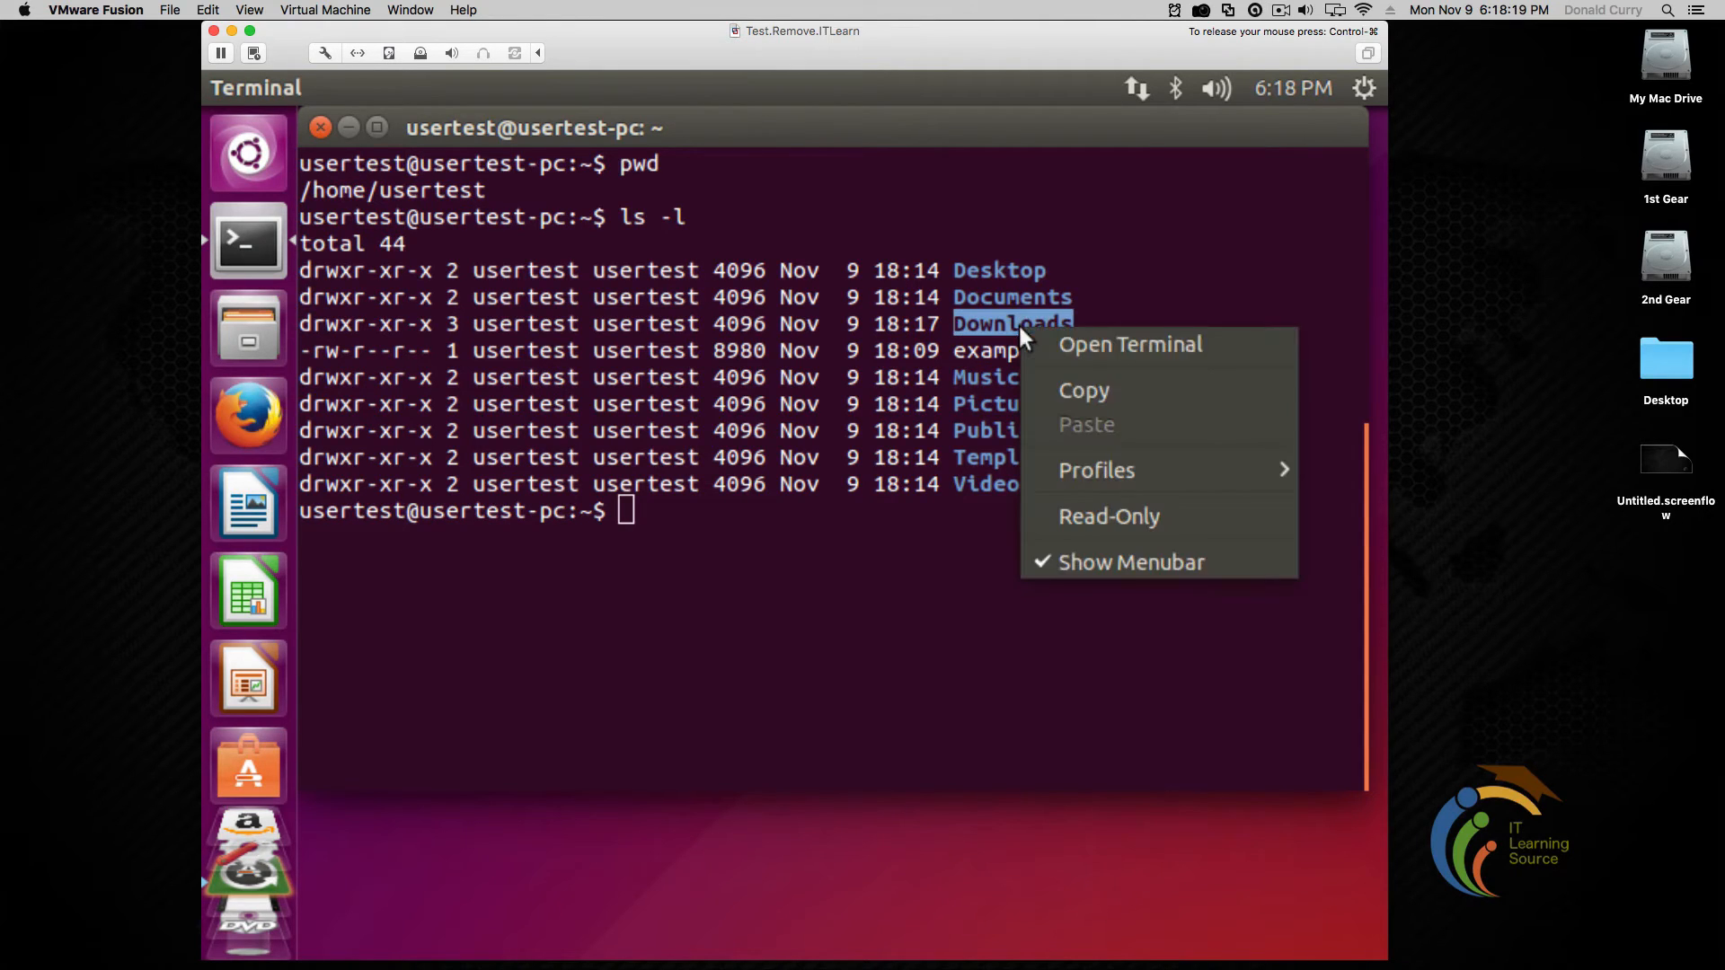
pyautogui.click(1072, 393)
pyautogui.click(1069, 398)
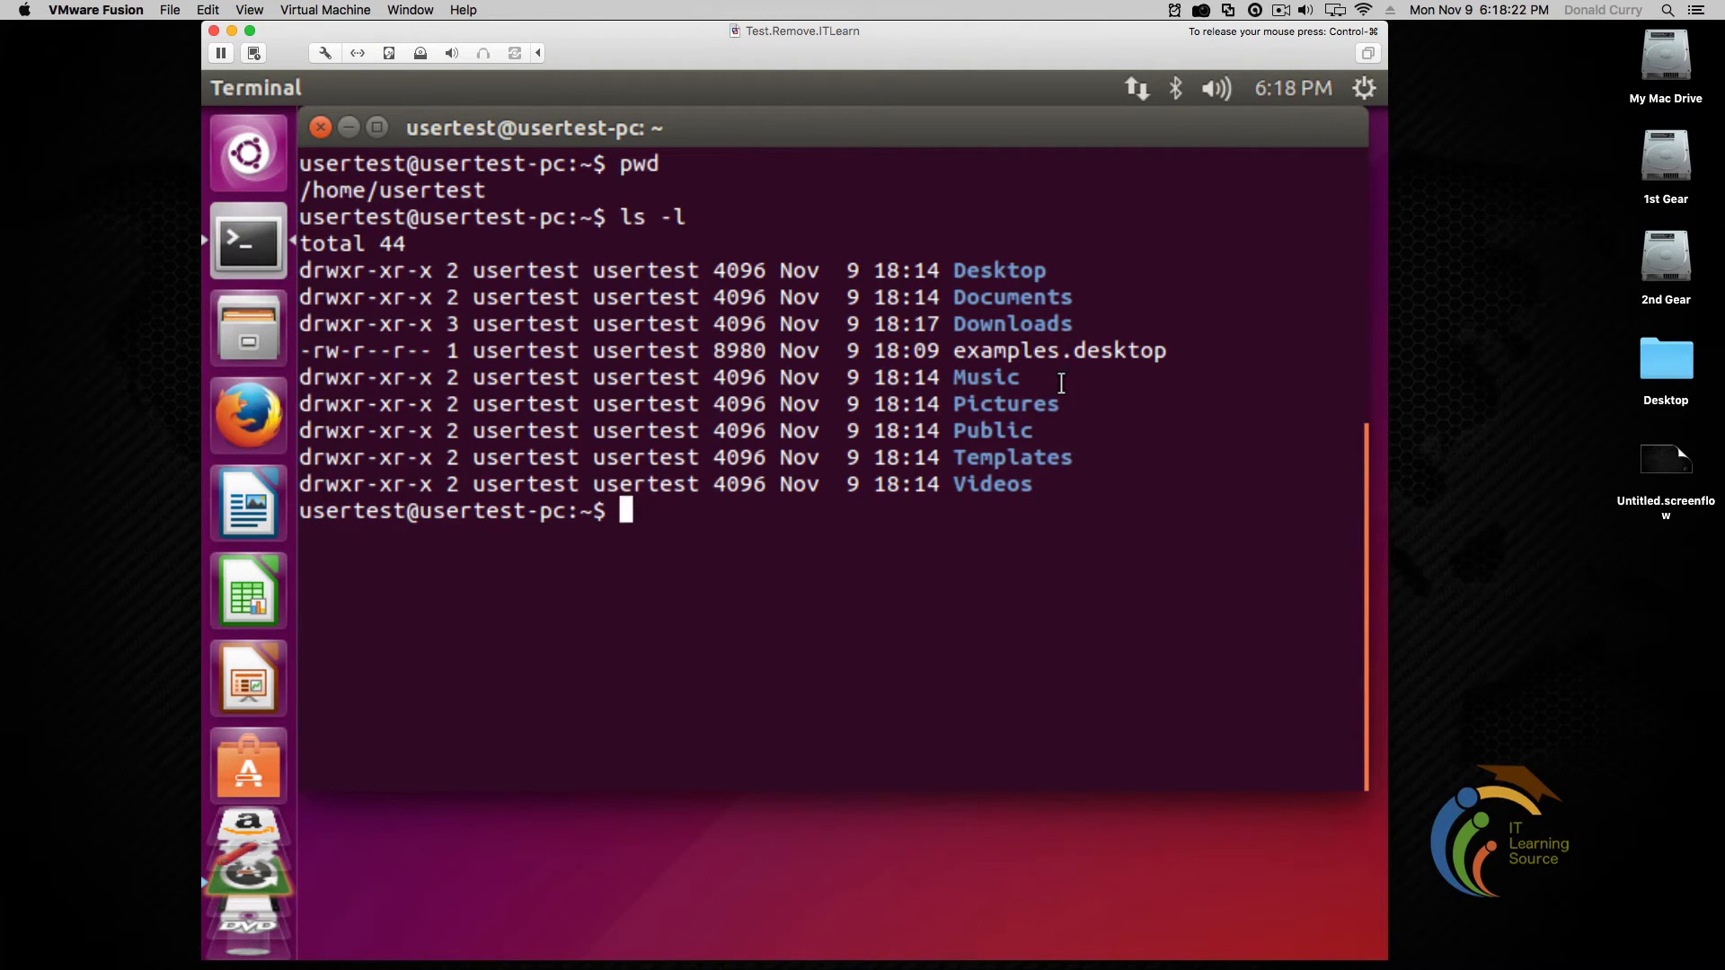
pyautogui.write('cd')
pyautogui.rightClick(746, 583)
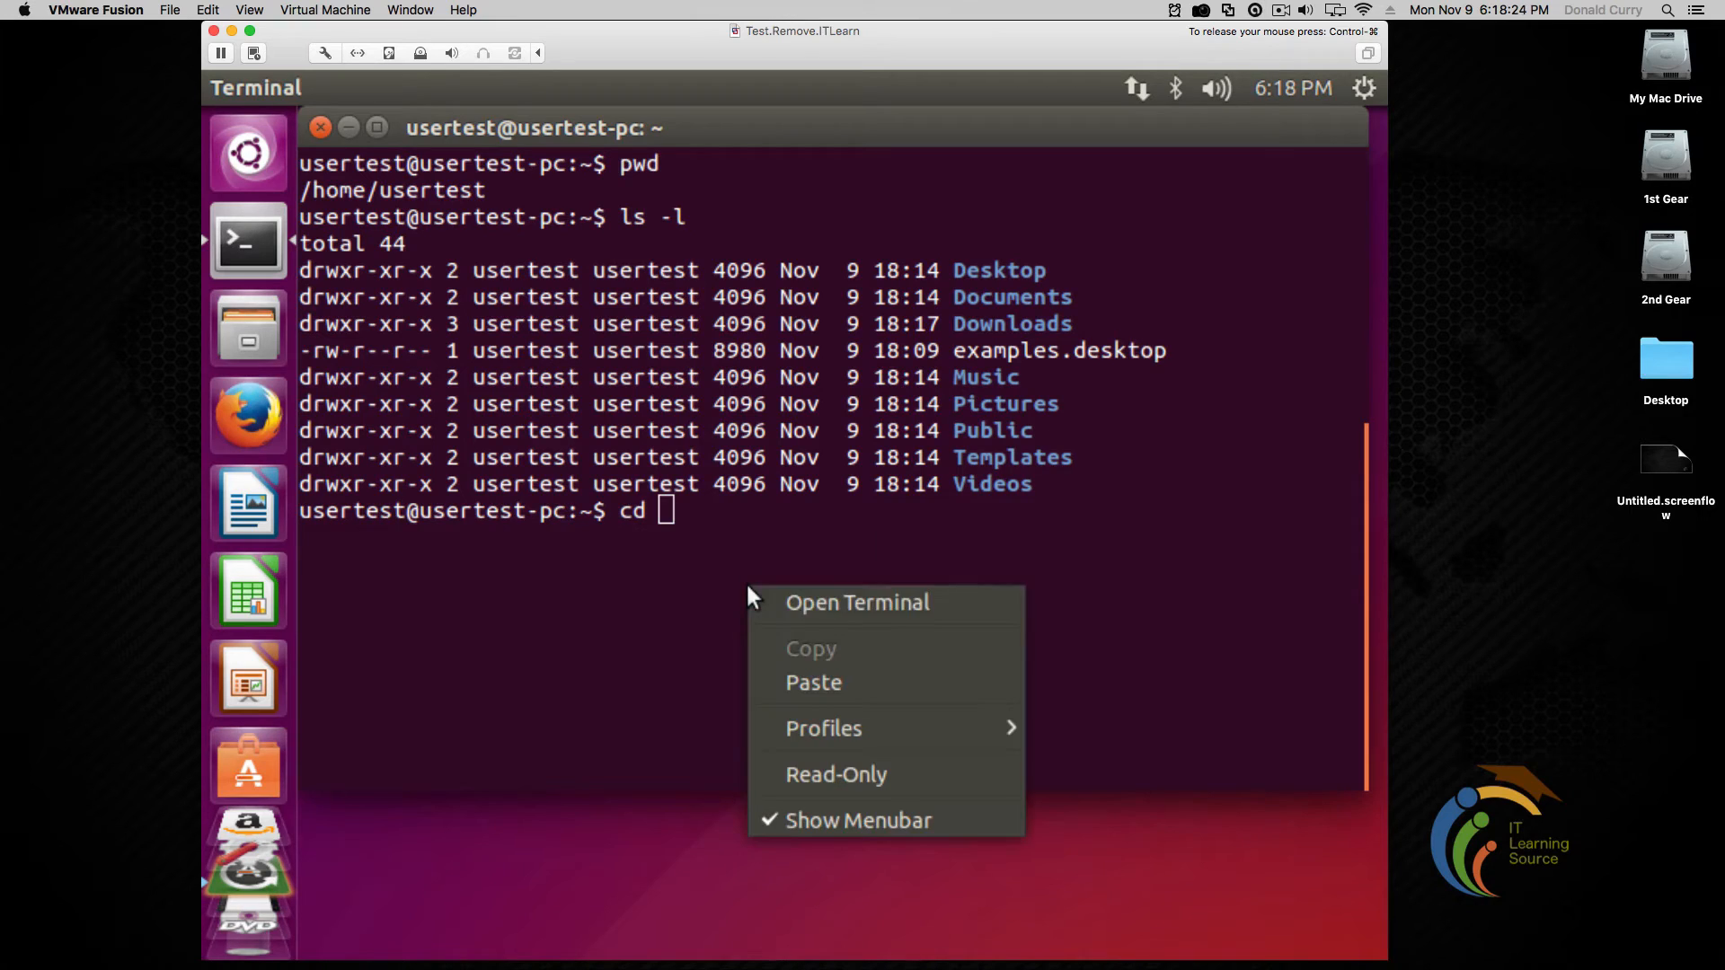
pyautogui.click(799, 681)
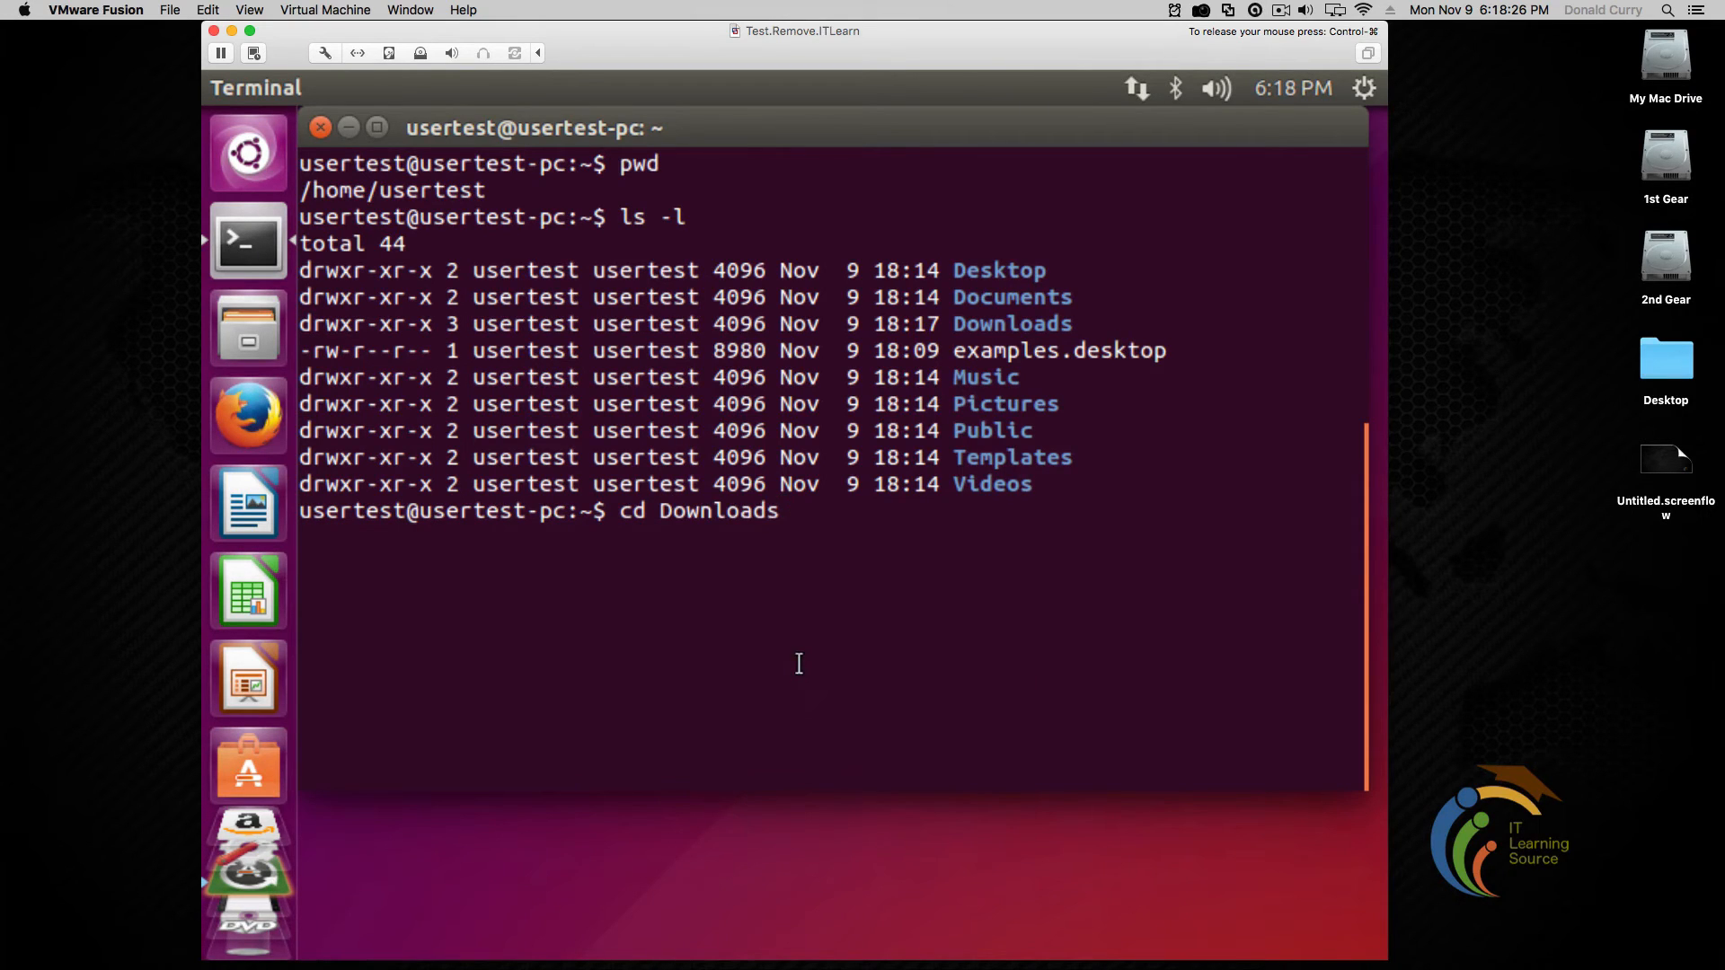
pyautogui.press('Return')
pyautogui.write('ls')
pyautogui.press('Return')
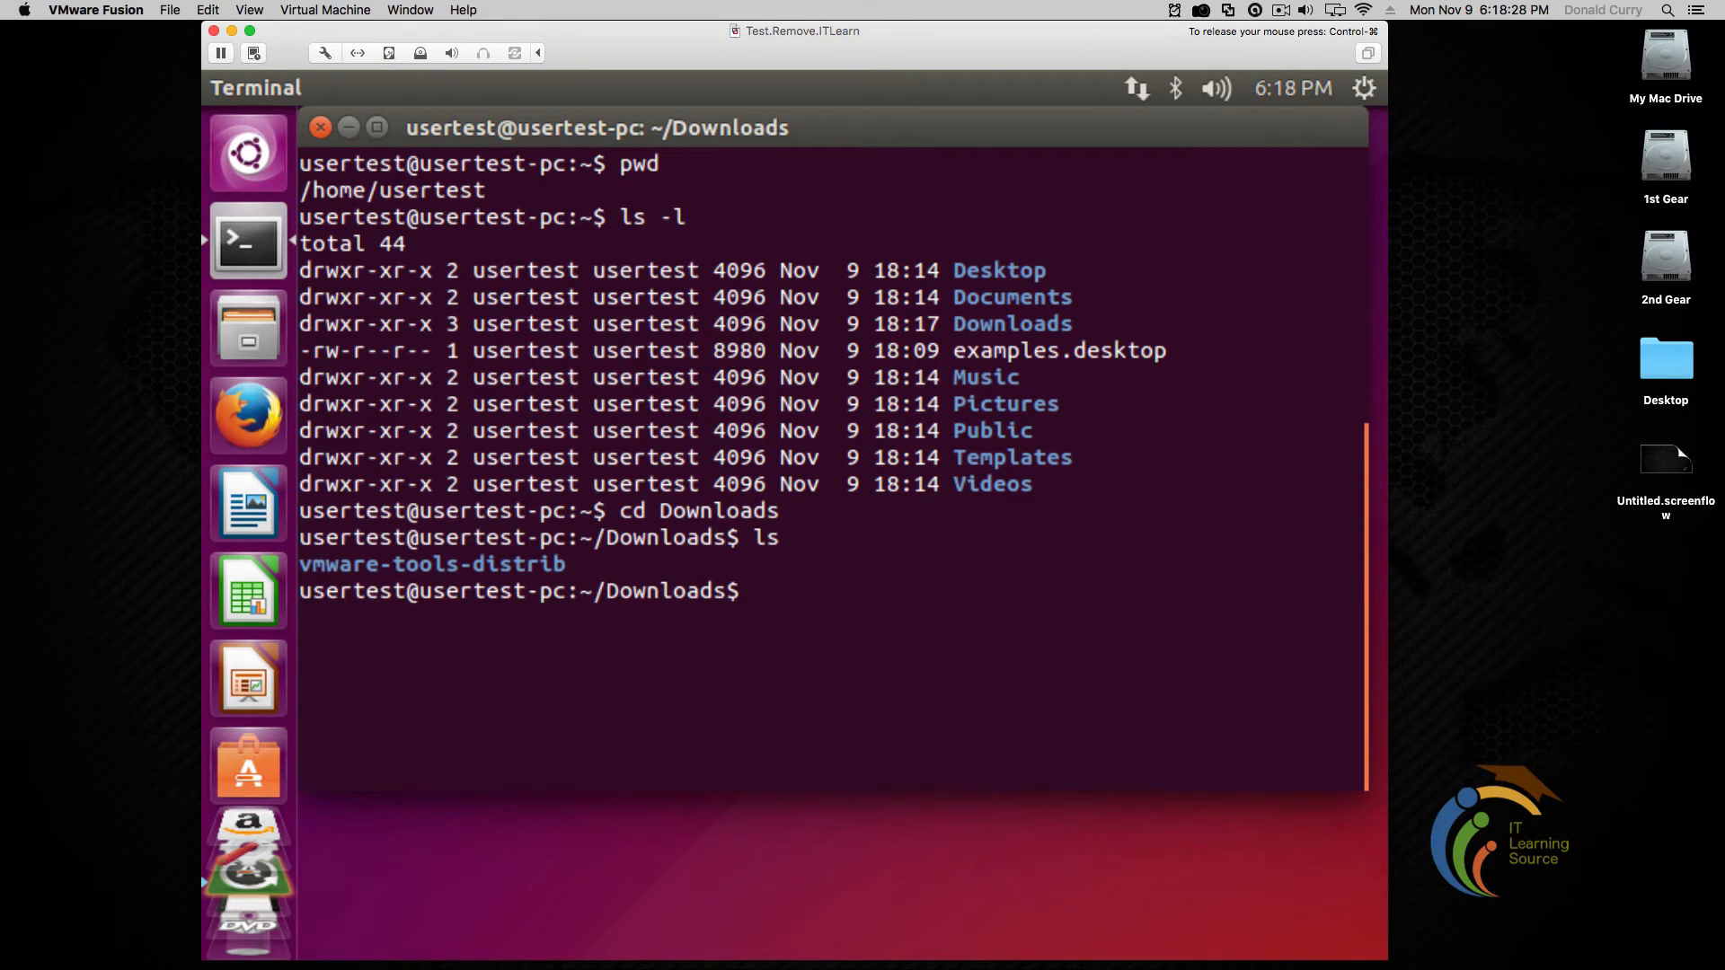
pyautogui.write('ls -l')
pyautogui.press('Return')
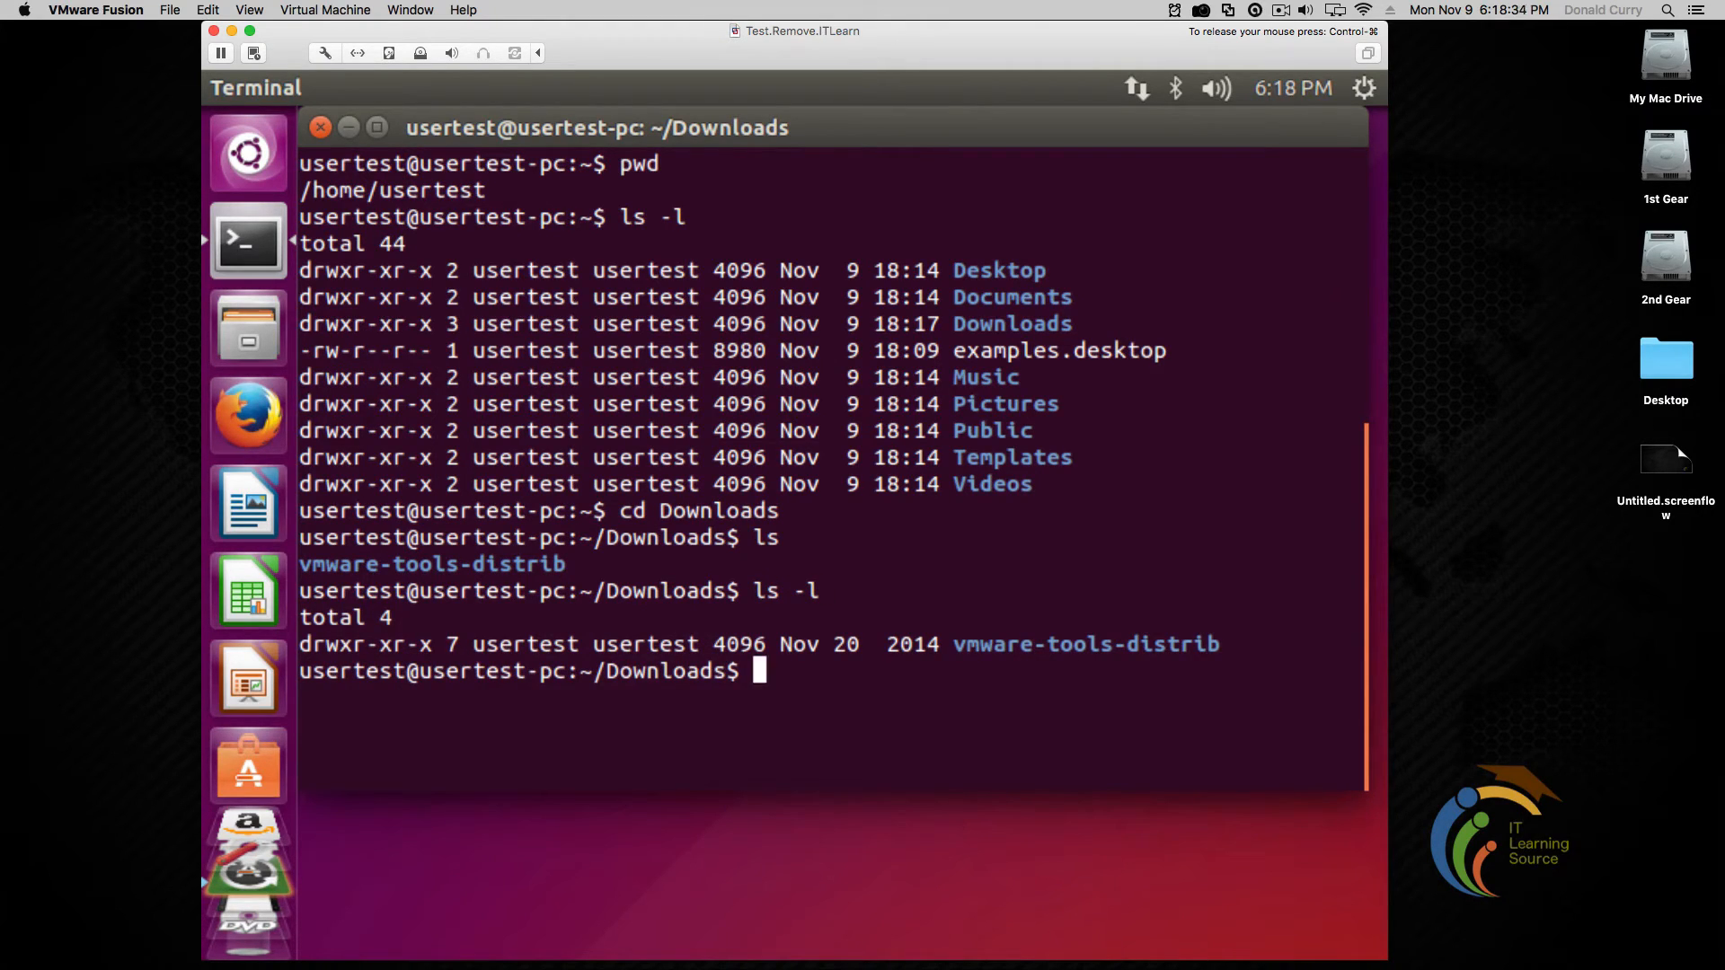
# Change into vmware-tools-distrib using its copied name and list its contents
pyautogui.doubleClick(1023, 644)
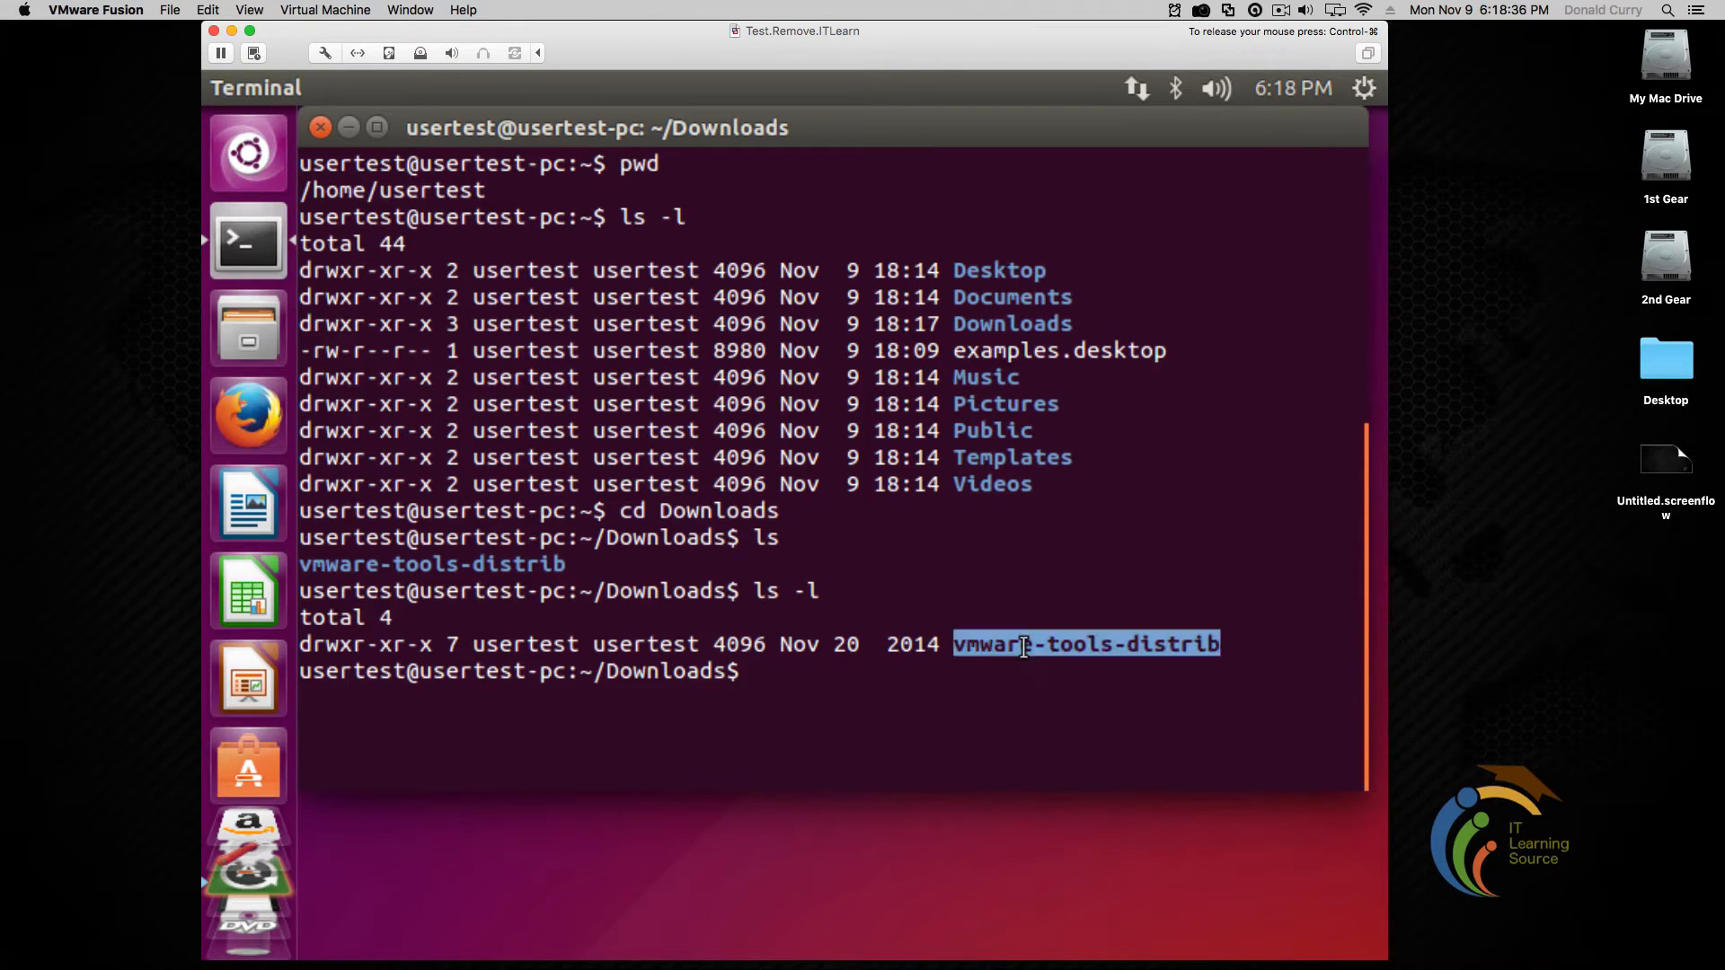
pyautogui.rightClick(1023, 645)
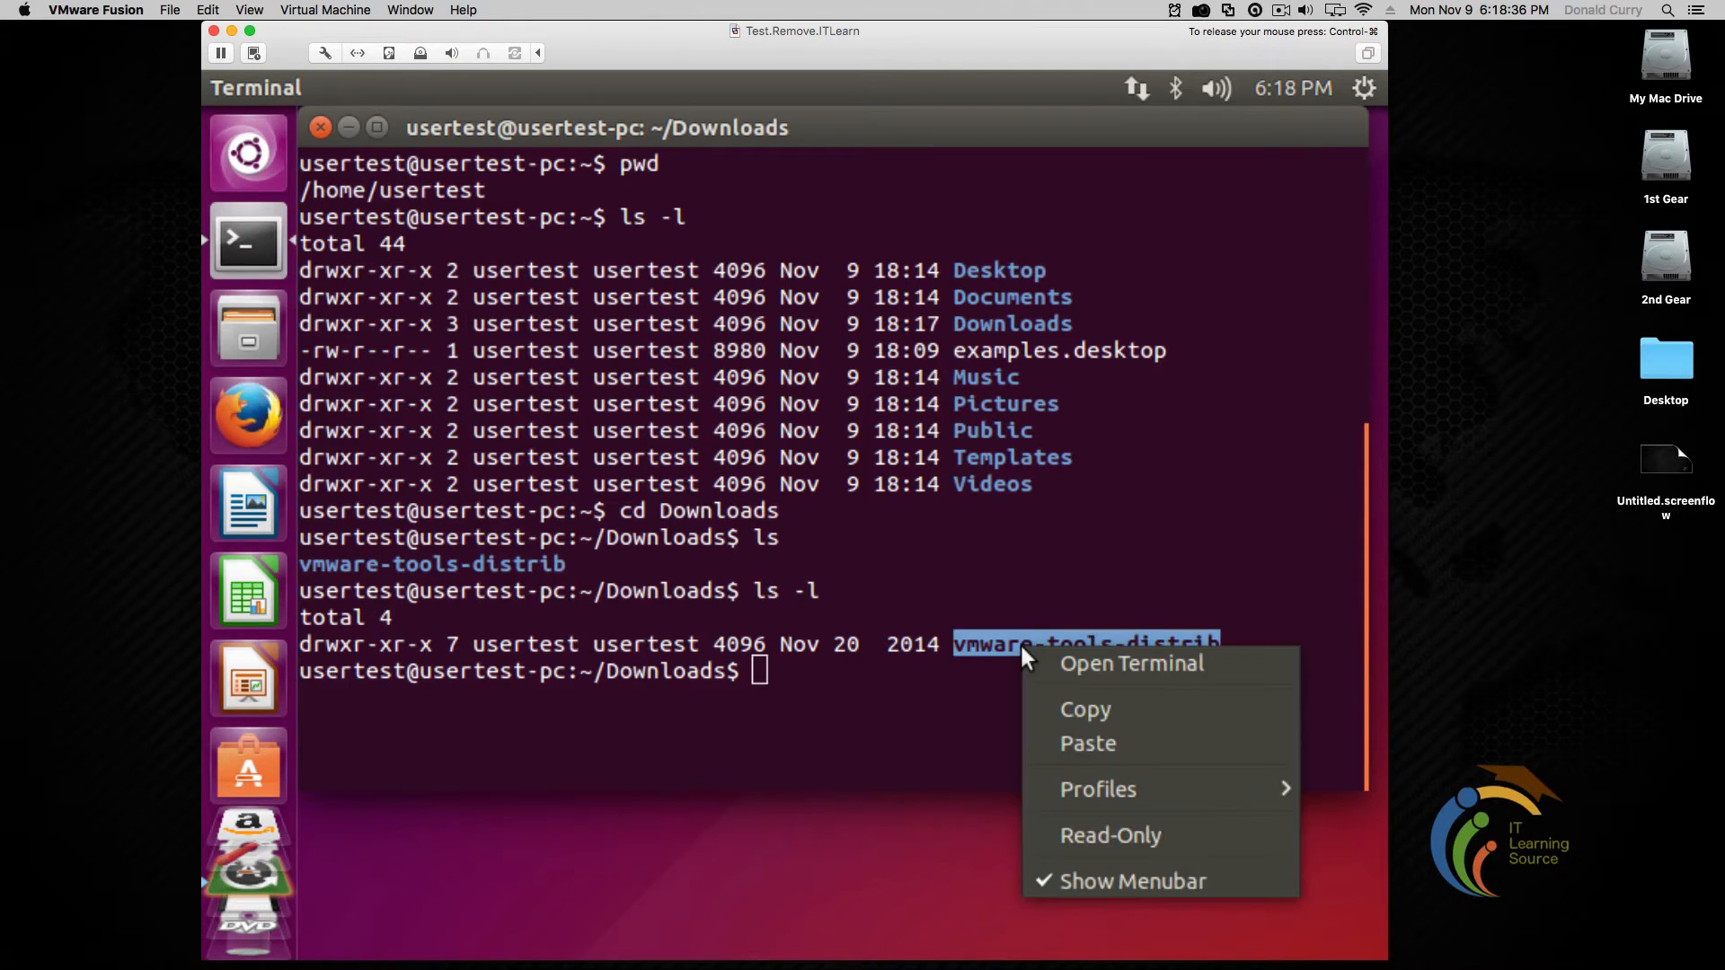
pyautogui.click(1058, 706)
pyautogui.click(1041, 699)
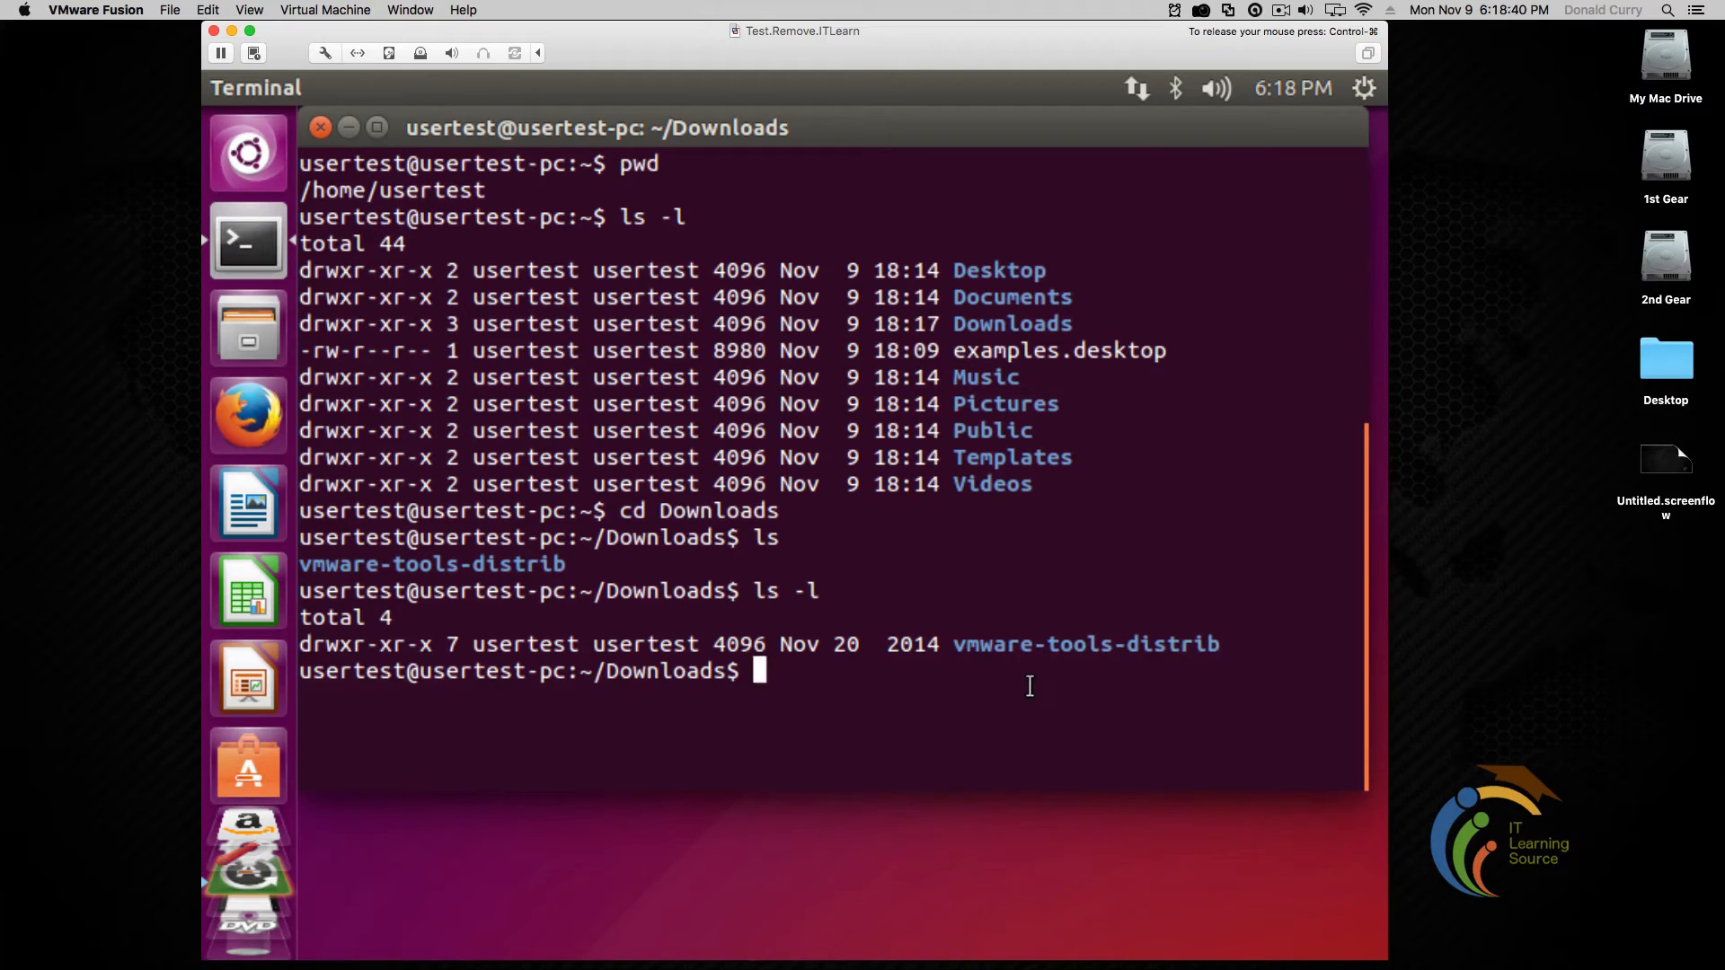
pyautogui.write('cd')
pyautogui.rightClick(919, 699)
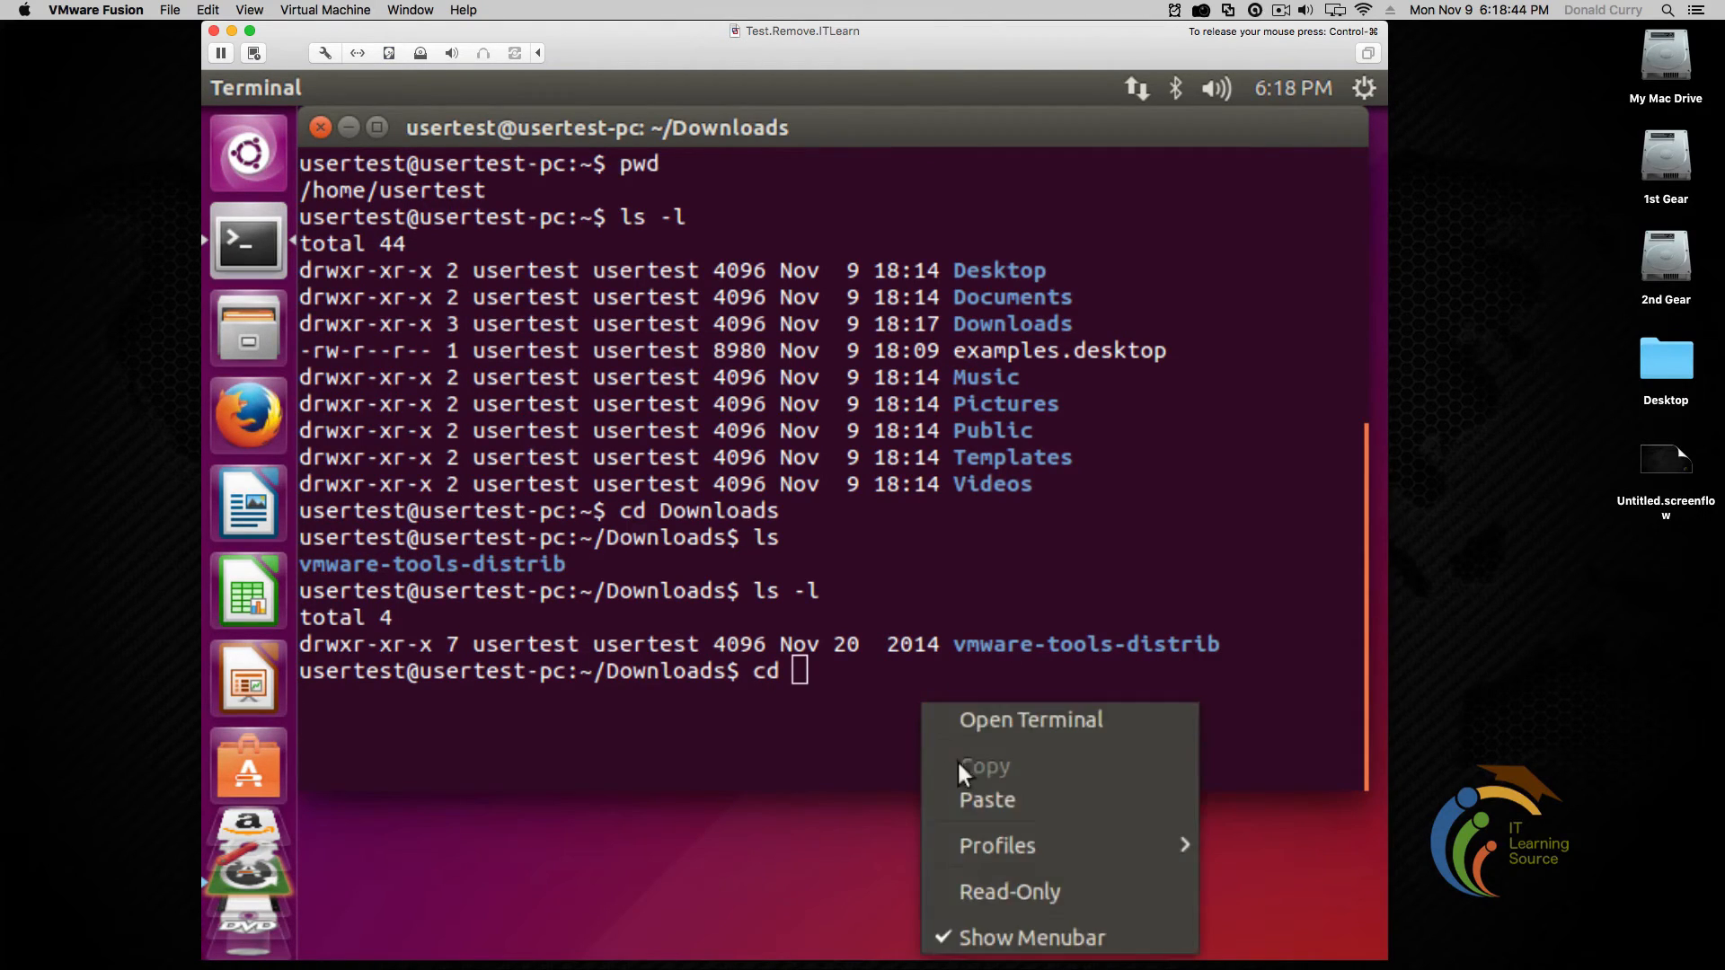
pyautogui.click(961, 800)
pyautogui.press('Return')
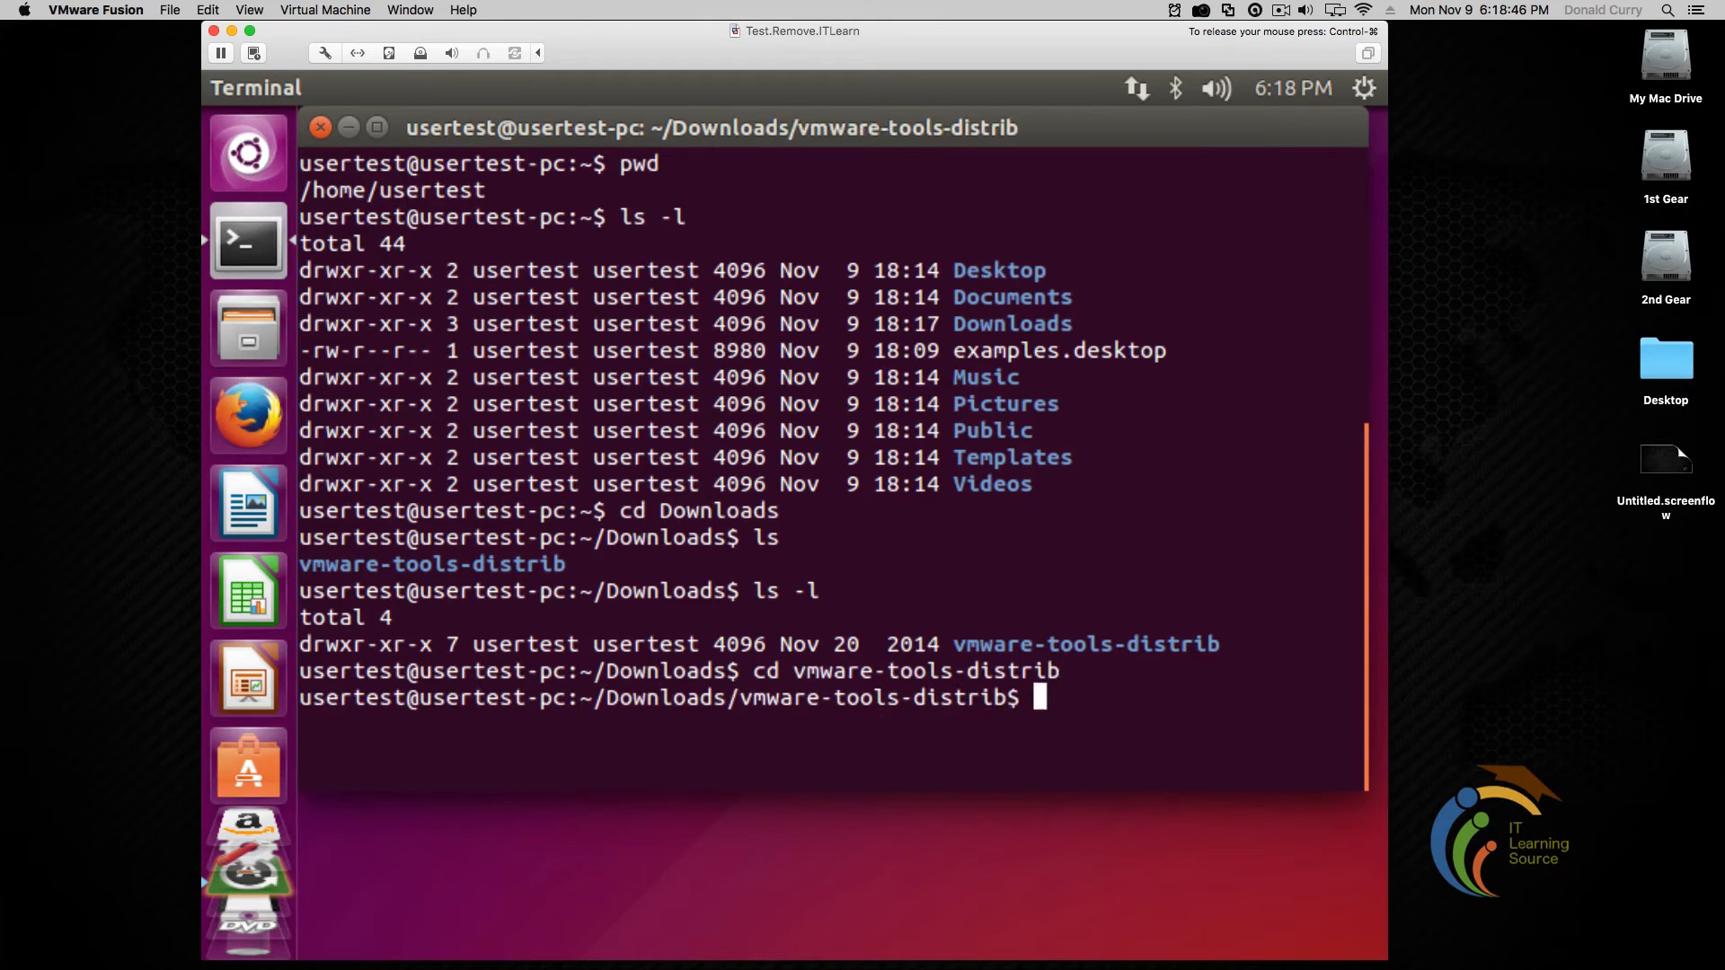
pyautogui.write('ls')
pyautogui.press('Return')
# Clear the screen, run ls -l, copy vmware-install.pl, and start typing 'sudo ./' at the prompt
pyautogui.write('clear')
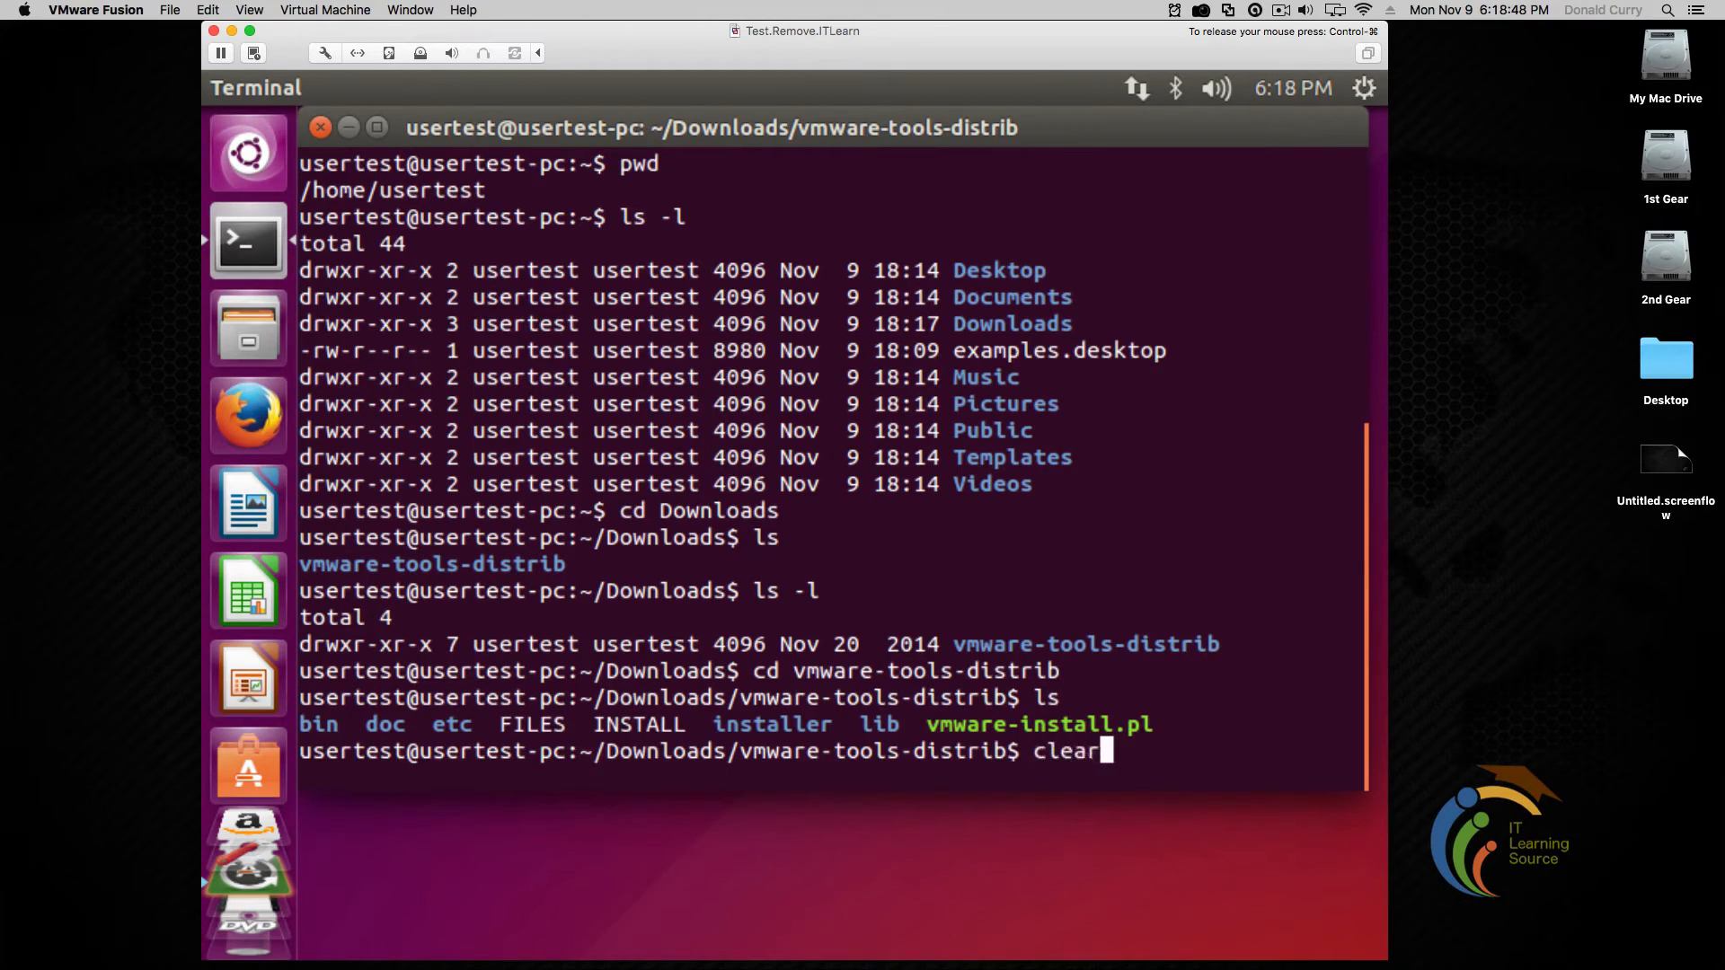
pyautogui.press('Return')
pyautogui.write('ls -l')
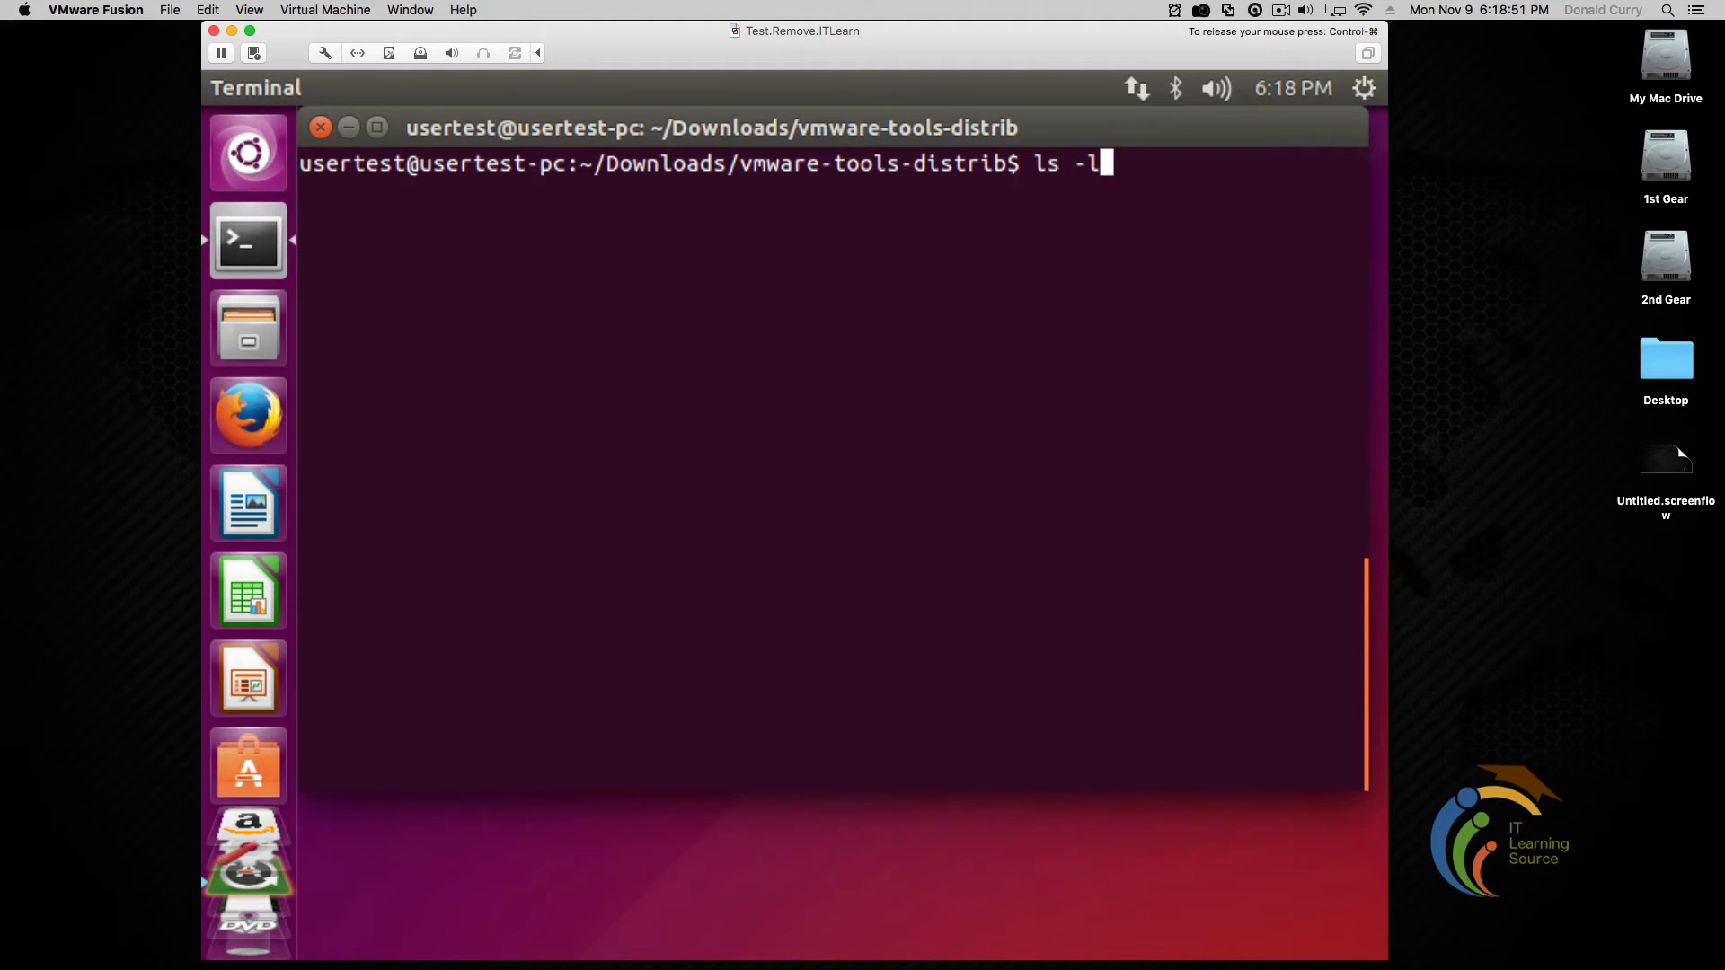
pyautogui.press('Return')
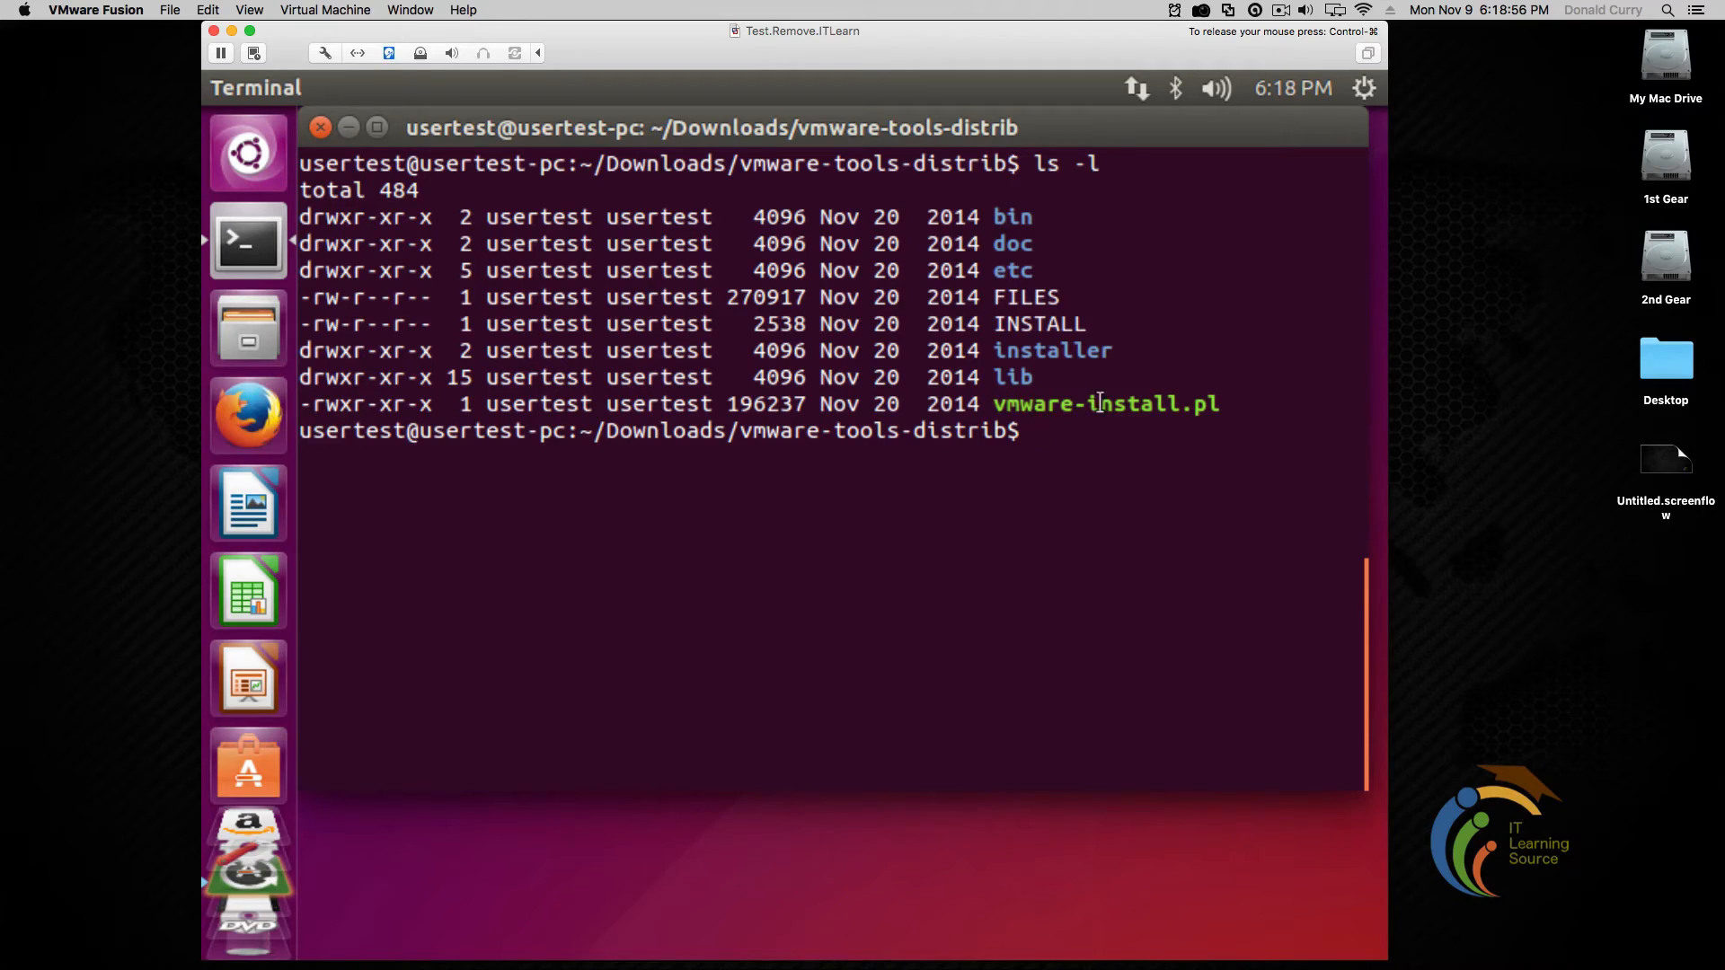
pyautogui.doubleClick(1137, 403)
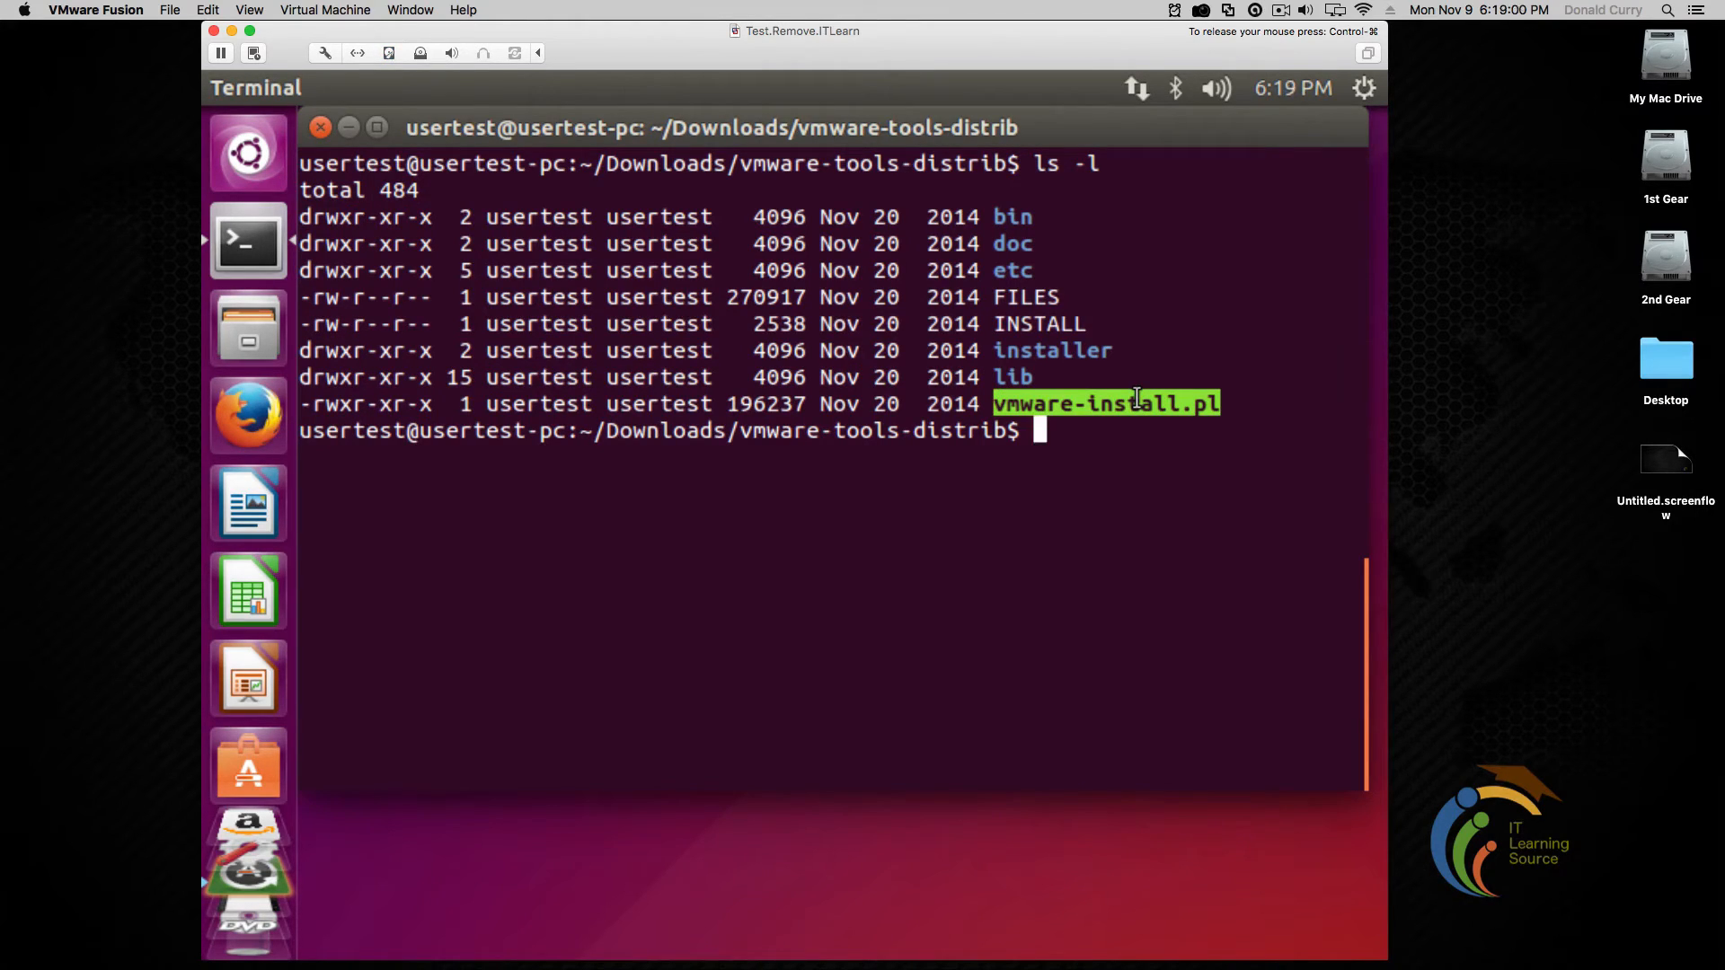
pyautogui.rightClick(1134, 401)
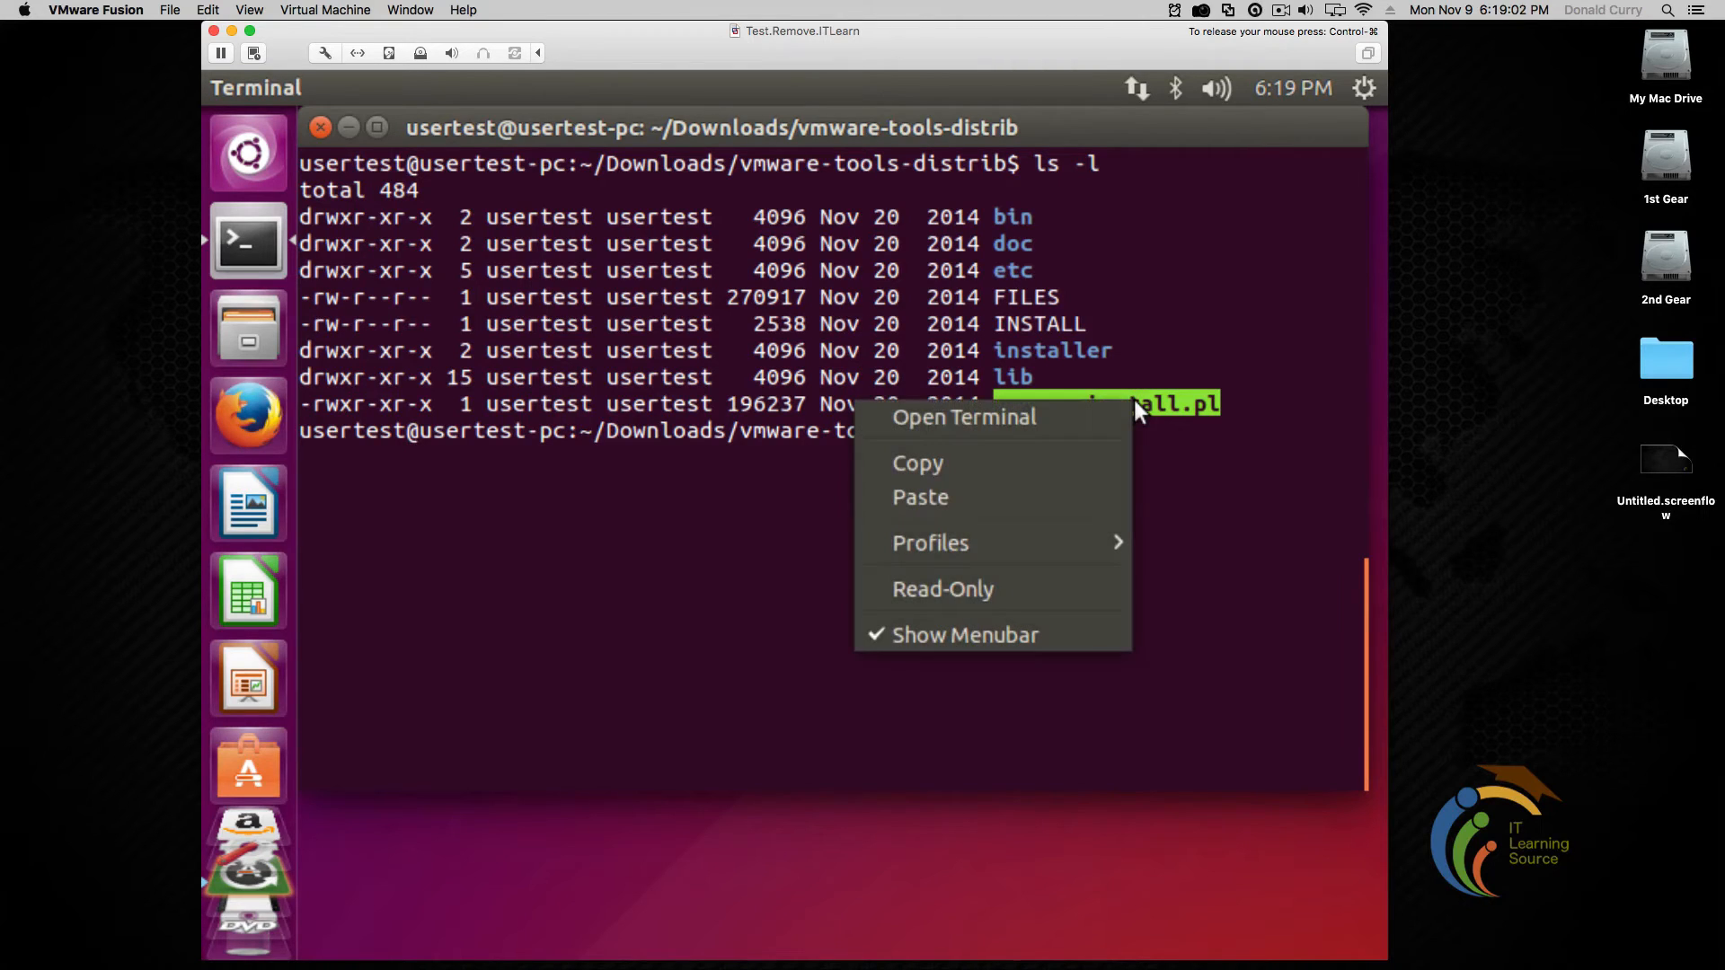
pyautogui.click(1098, 461)
pyautogui.click(1088, 454)
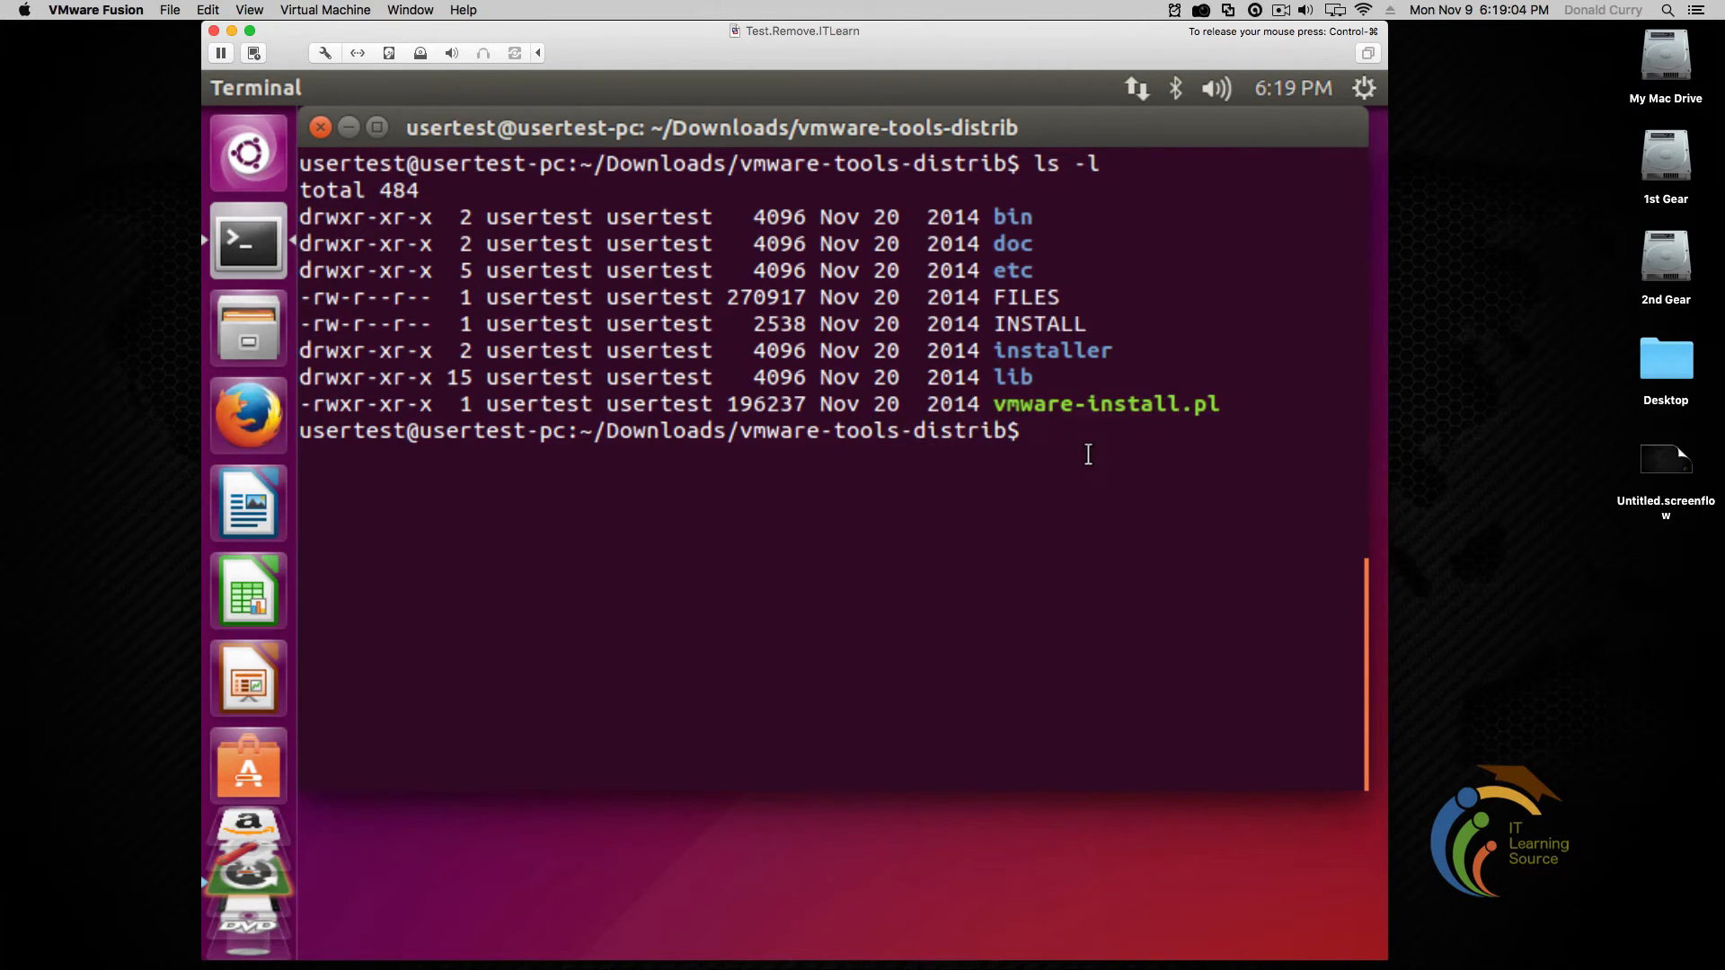
pyautogui.write('sudo')
pyautogui.write(' ,')
pyautogui.write('/')
pyautogui.press('BackSpace')
pyautogui.press('BackSpace')
# Run the pasted vmware-install.pl installer with sudo and authenticate with the password to reach the binary-directory question
pyautogui.write('./')
pyautogui.rightClick(1094, 471)
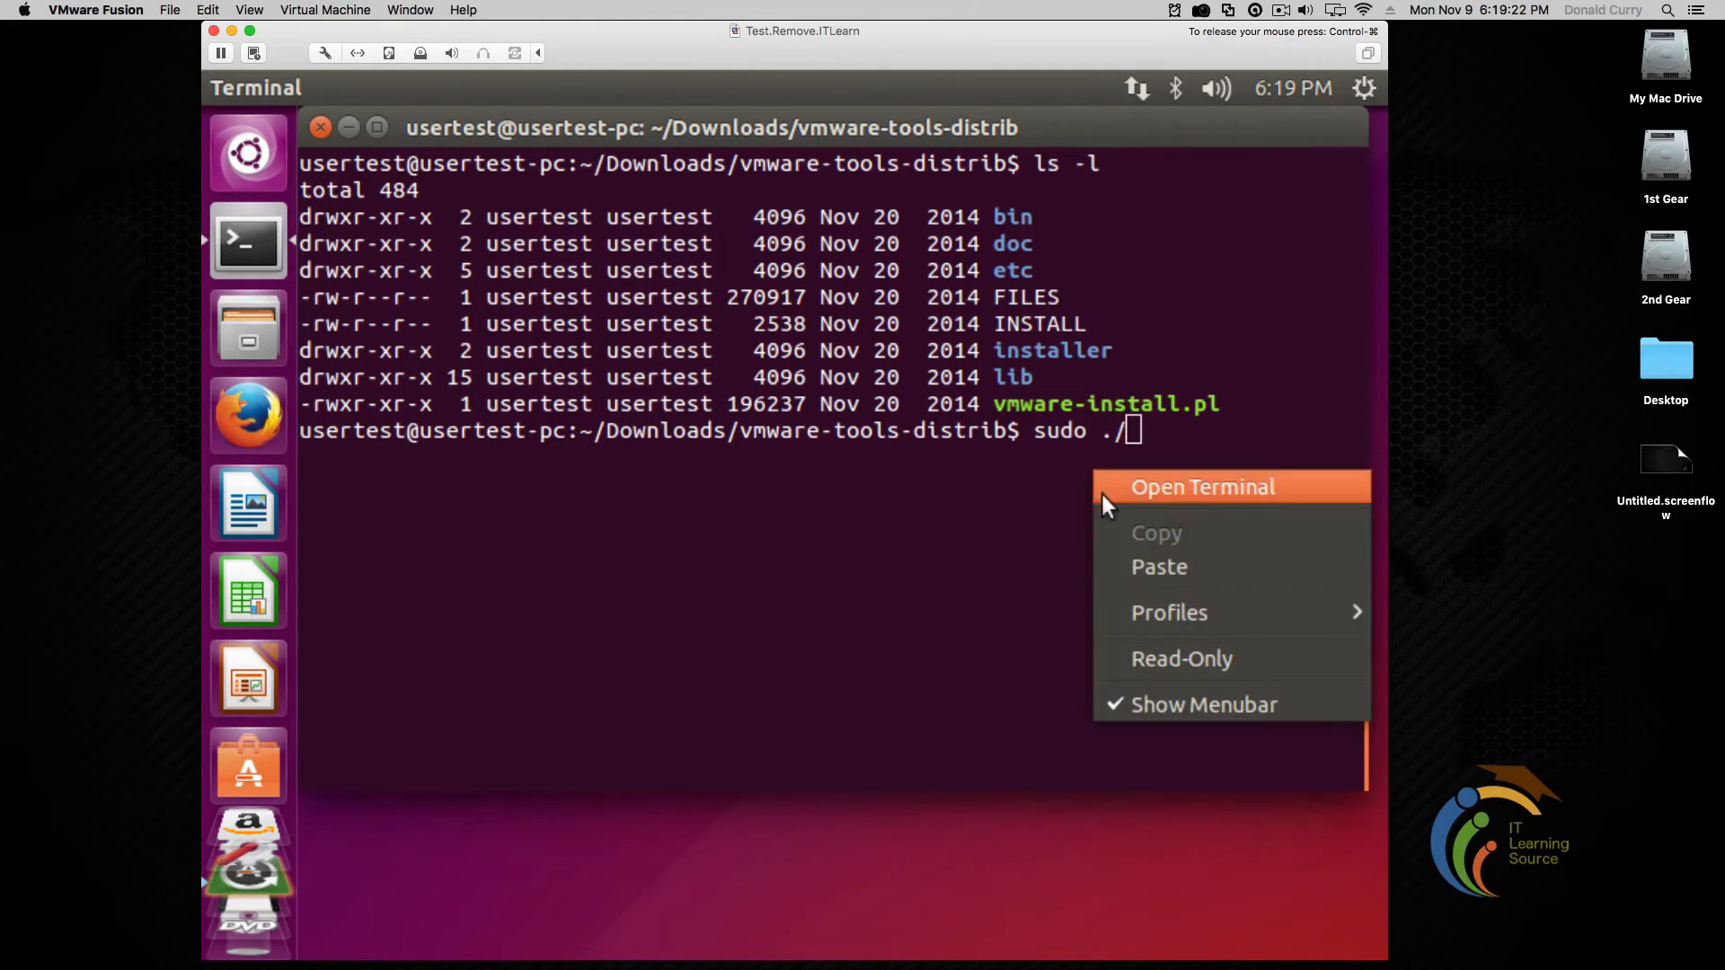
pyautogui.click(1120, 563)
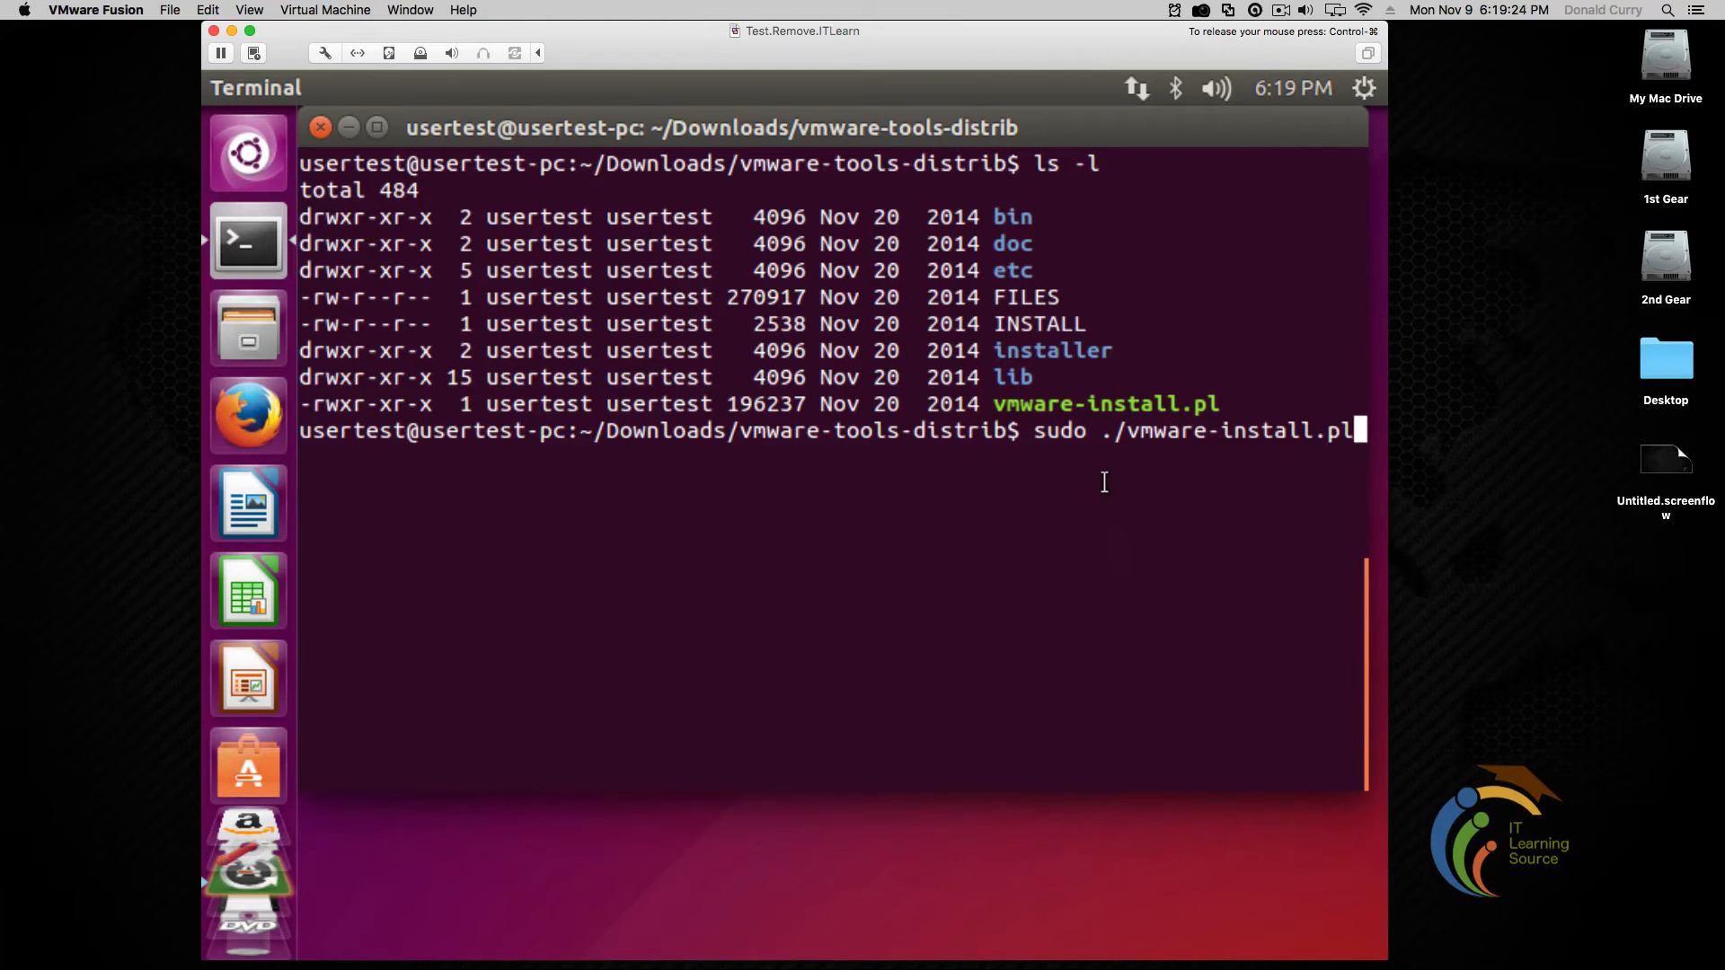
pyautogui.press('Return')
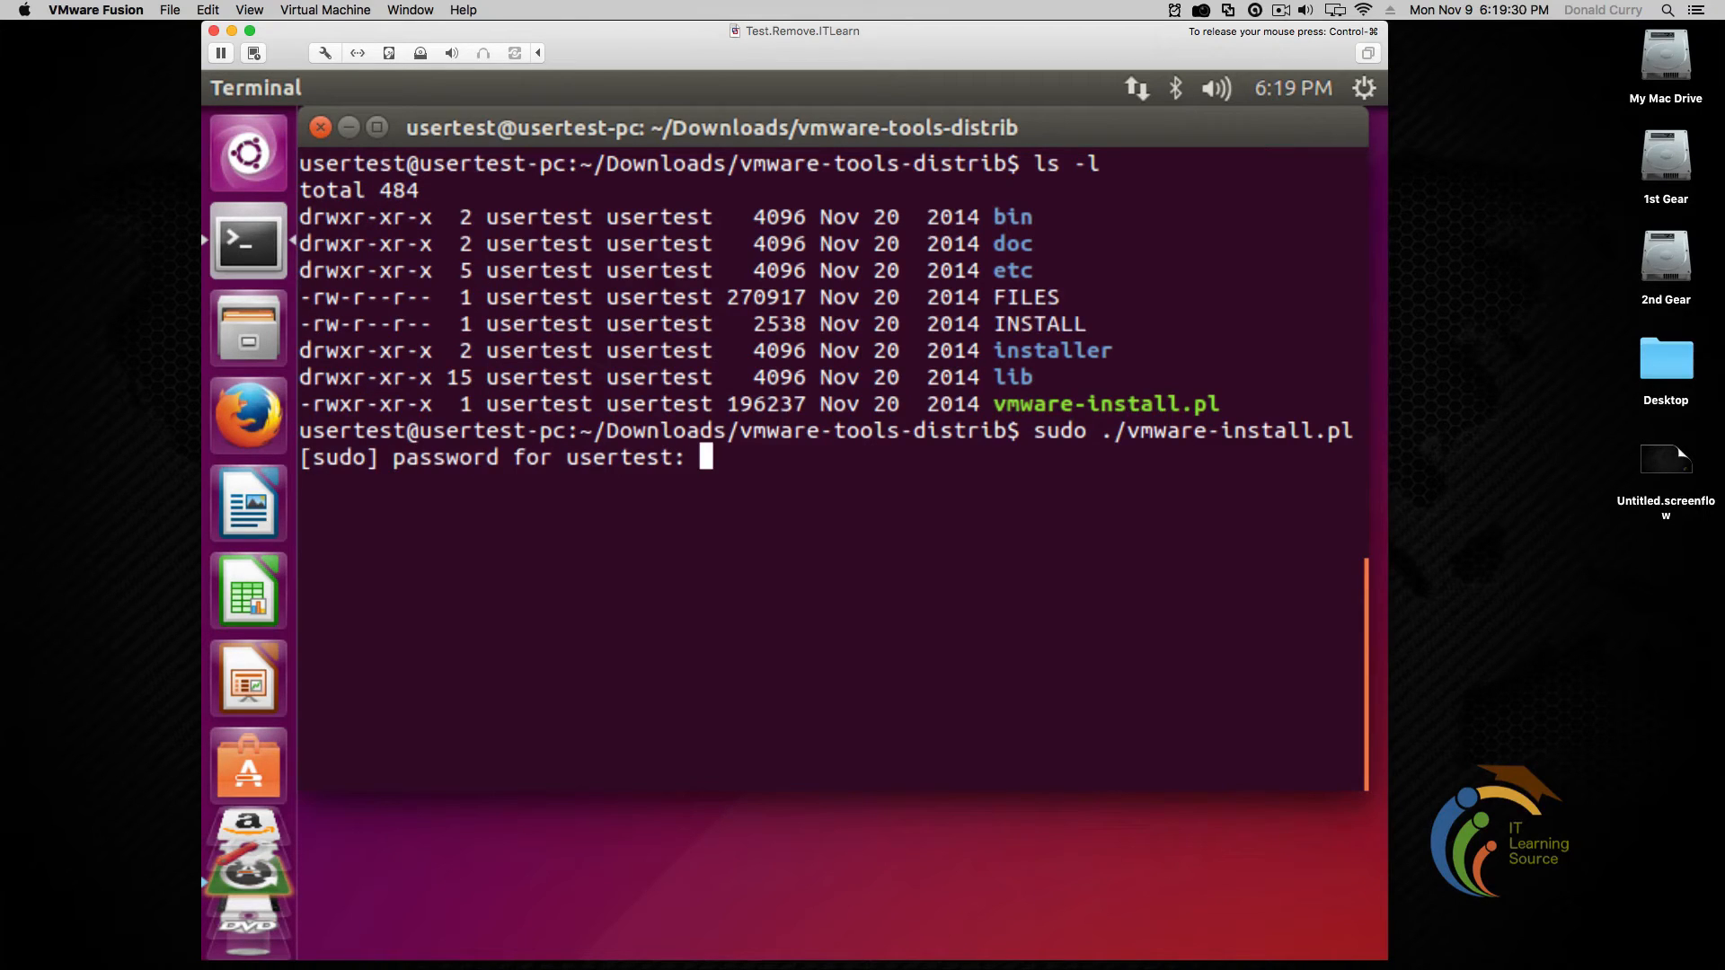
pyautogui.press('Return')
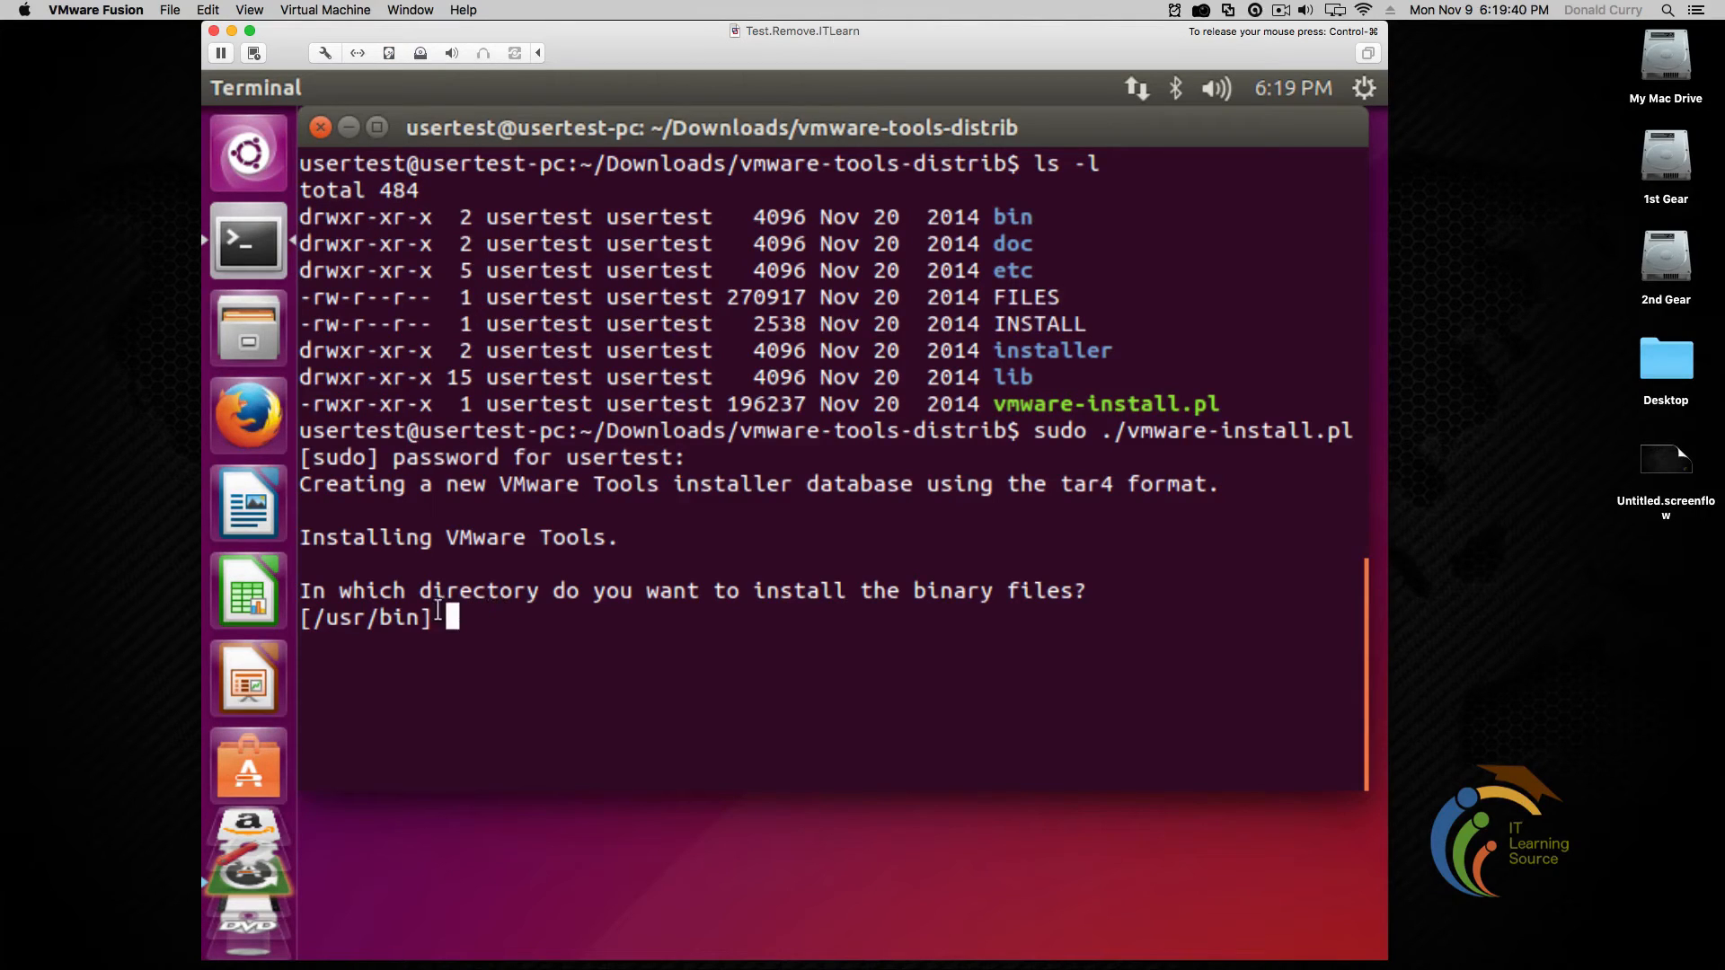
pyautogui.moveTo(420, 617); pyautogui.dragTo(319, 620)
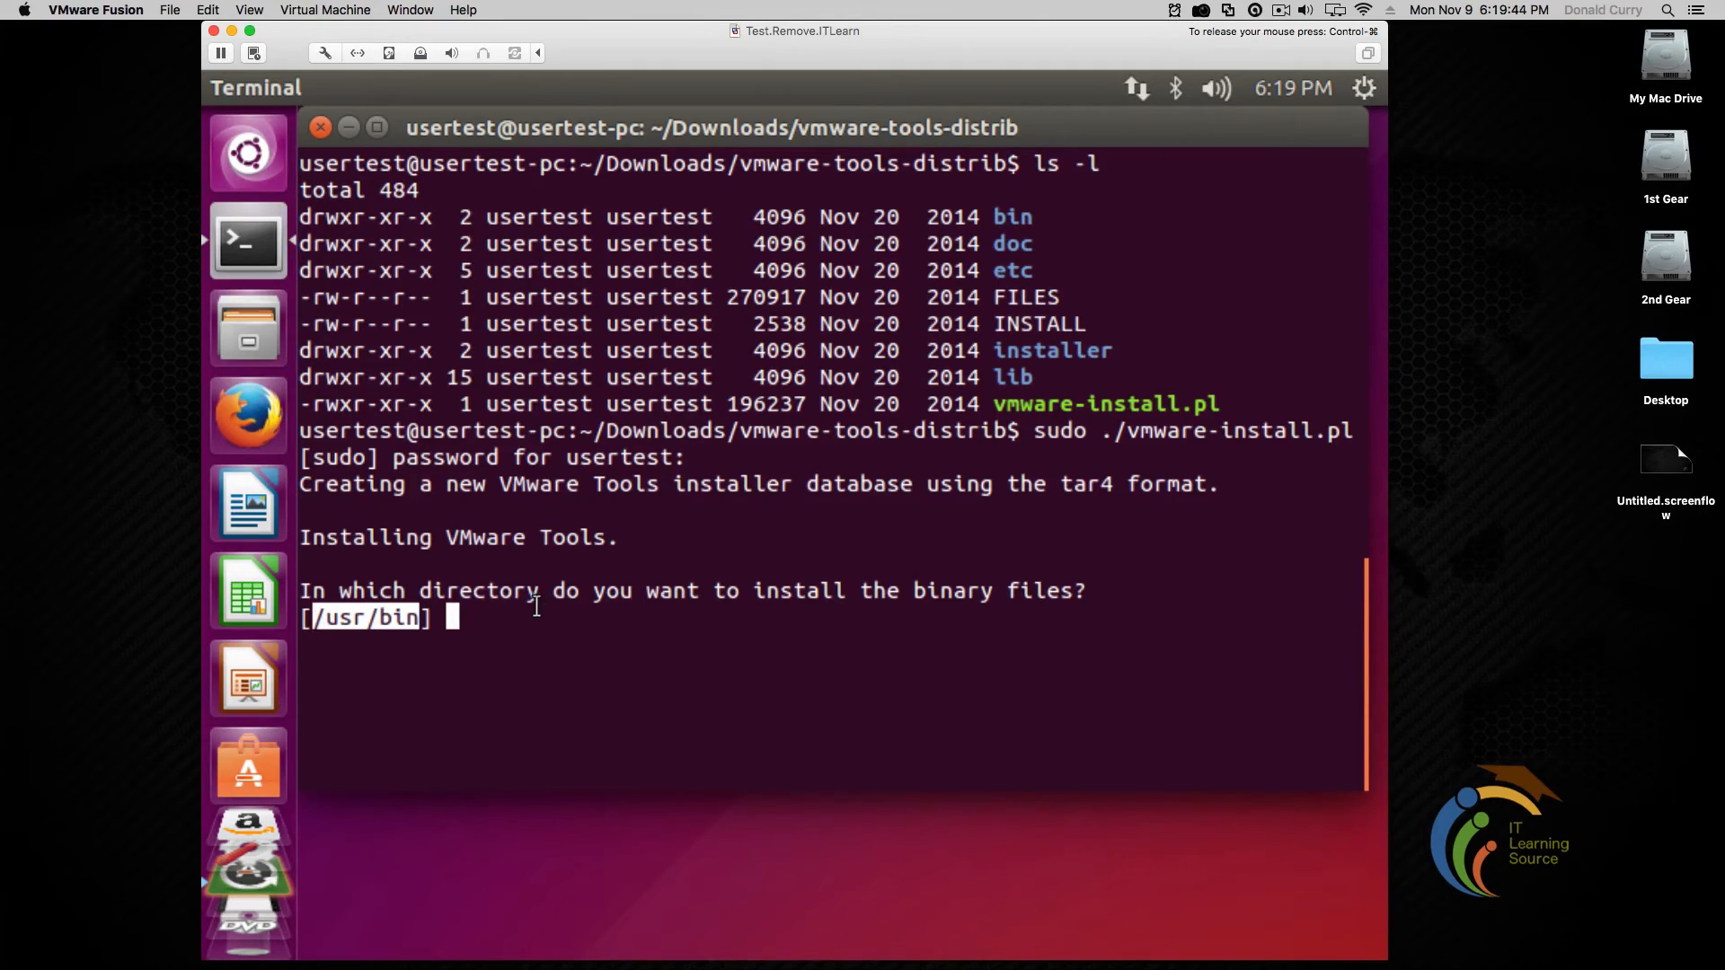
pyautogui.click(316, 620)
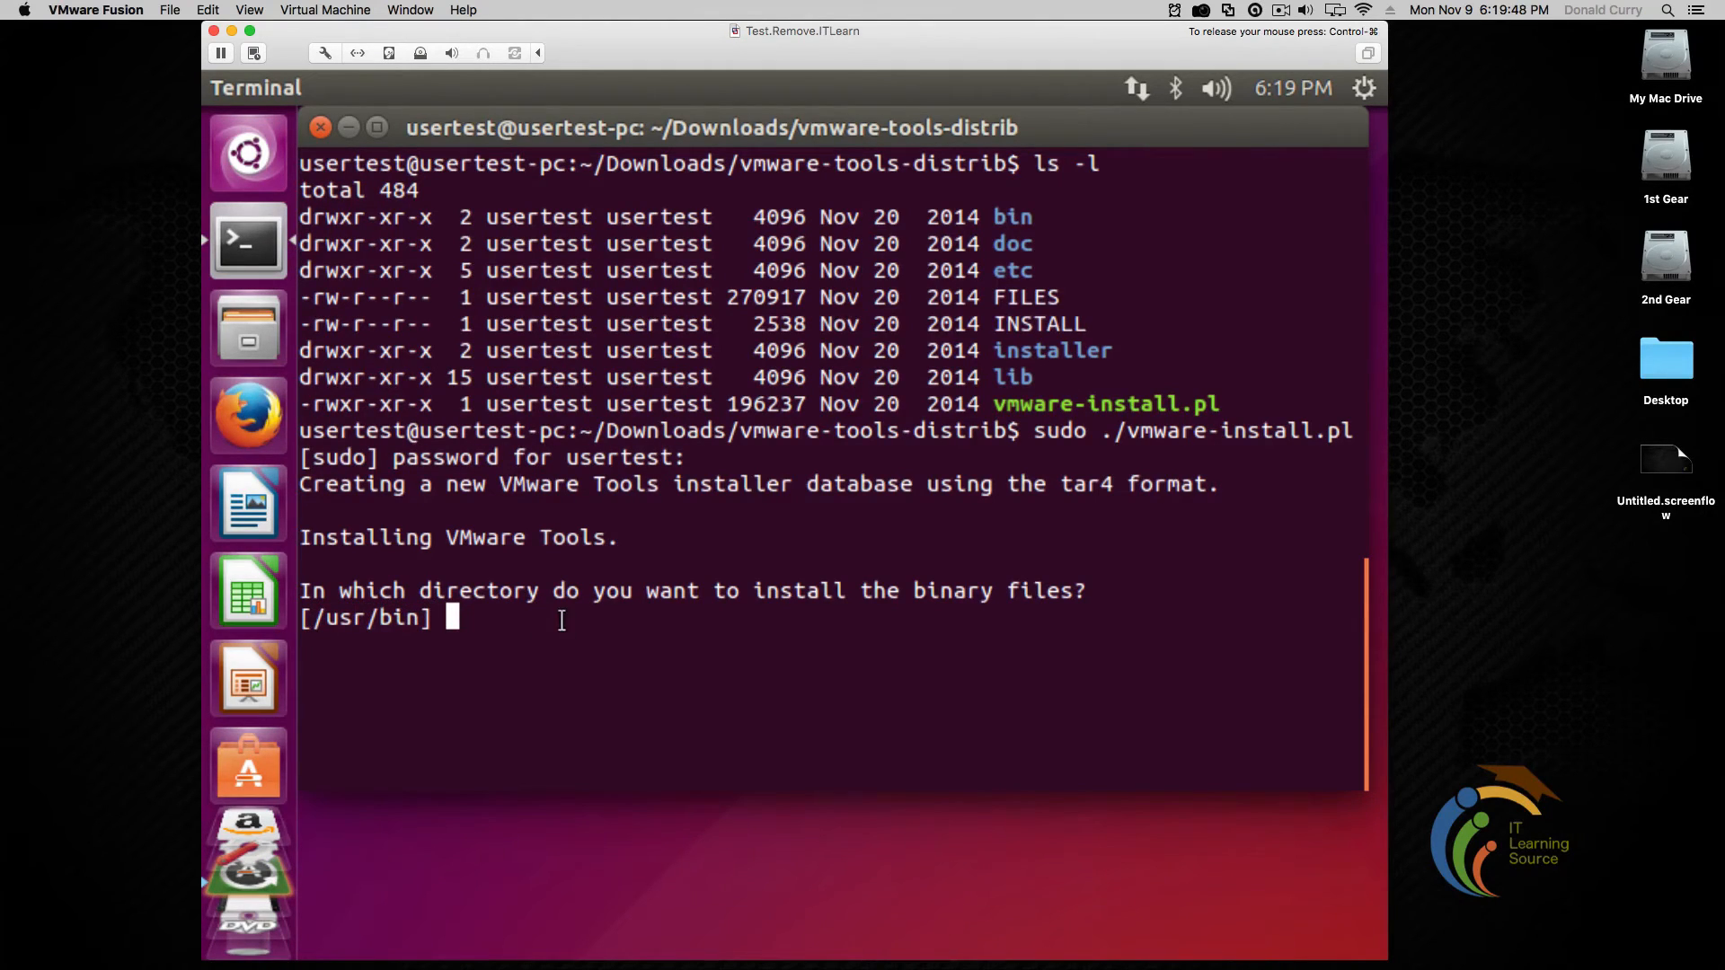
pyautogui.moveTo(1089, 593); pyautogui.dragTo(340, 593)
pyautogui.click(645, 640)
# Accept the default install directories (/usr/bin, /etc, /etc/init.d, /usr/sbin, docs) and run configuration now
pyautogui.press('Return')
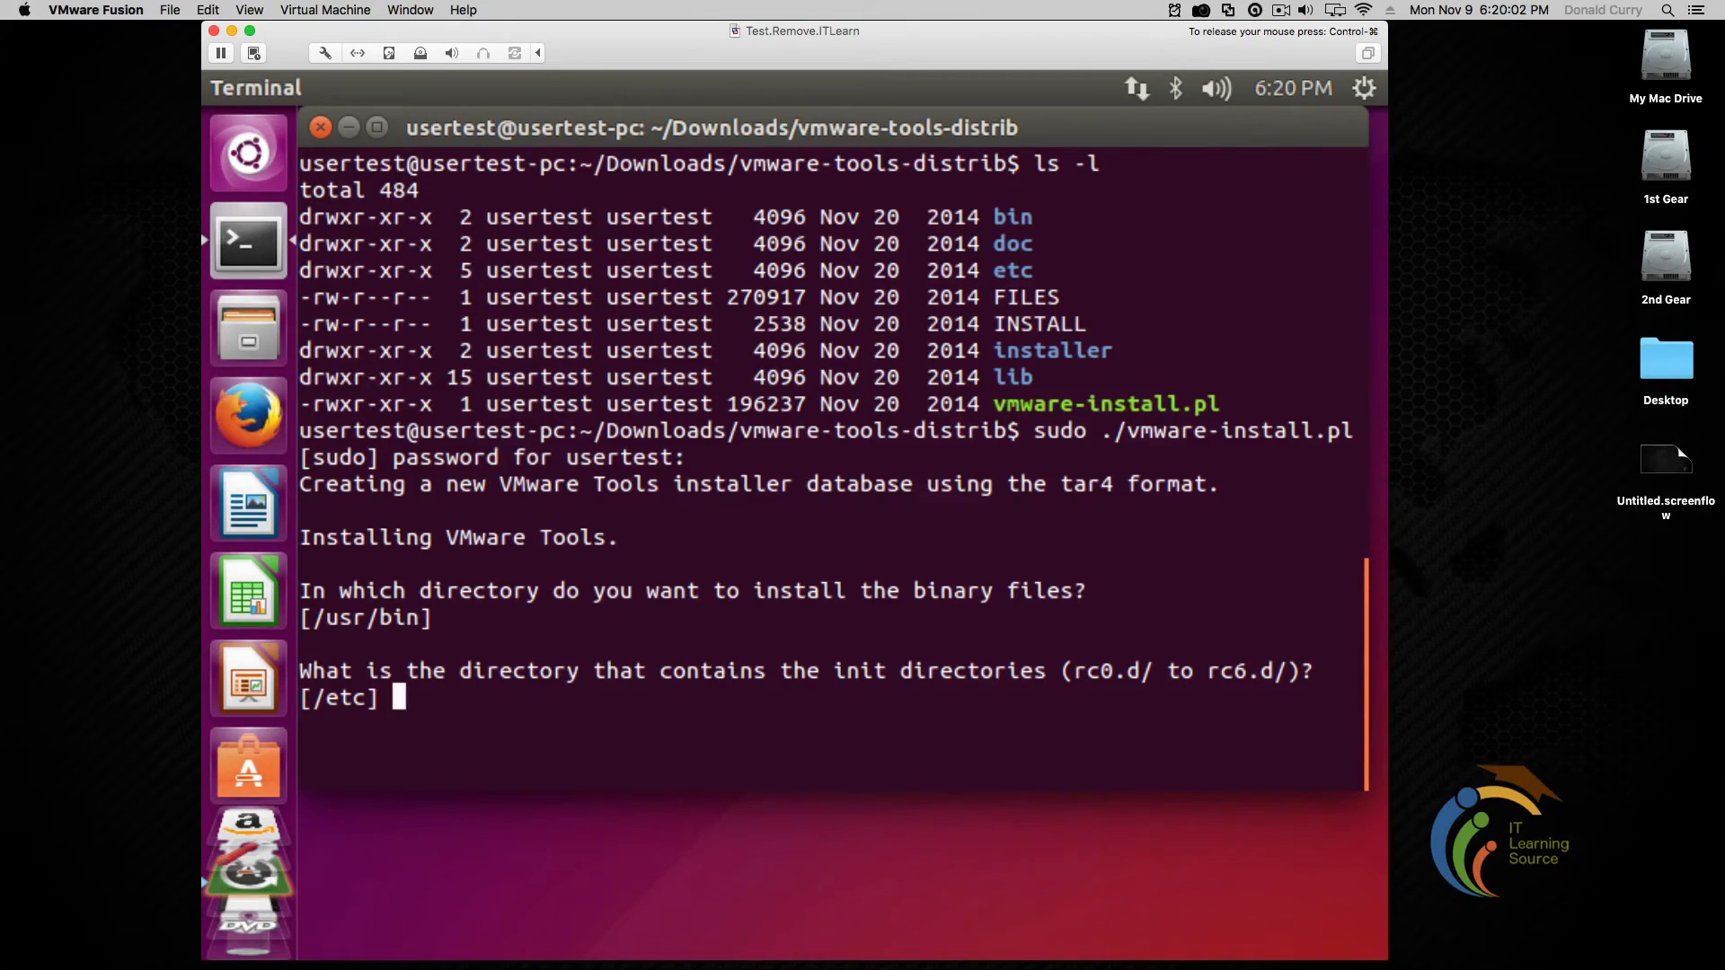
pyautogui.press('Return')
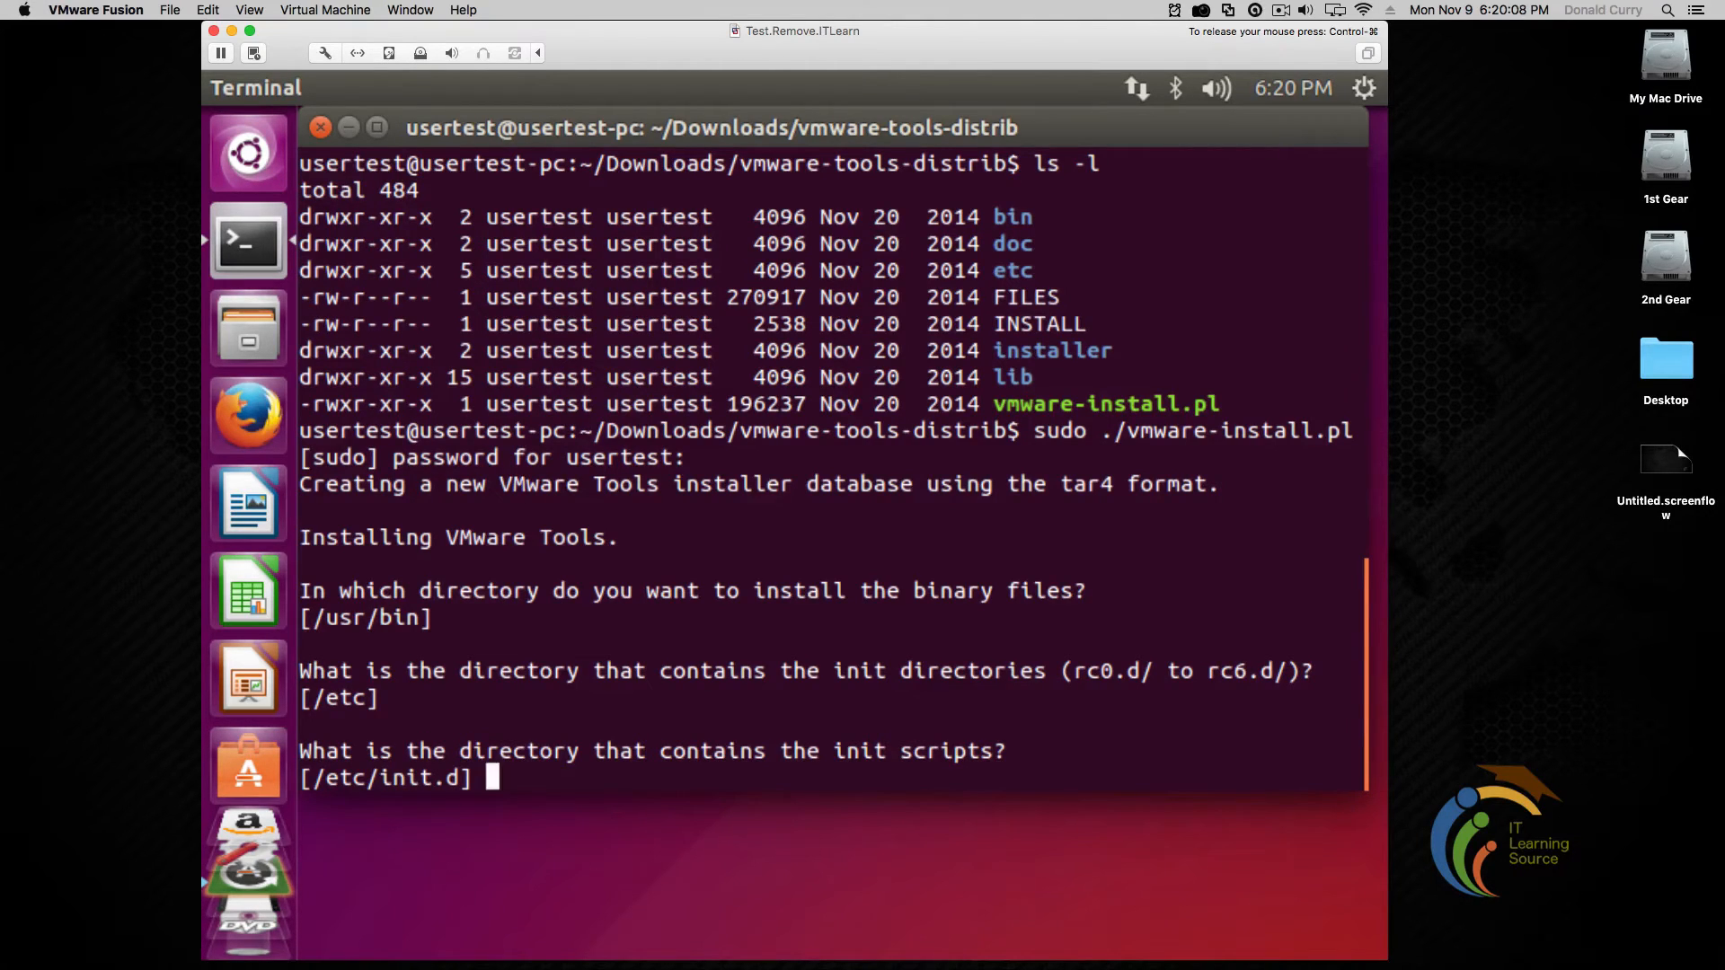
pyautogui.press('Return')
pyautogui.press('Return')
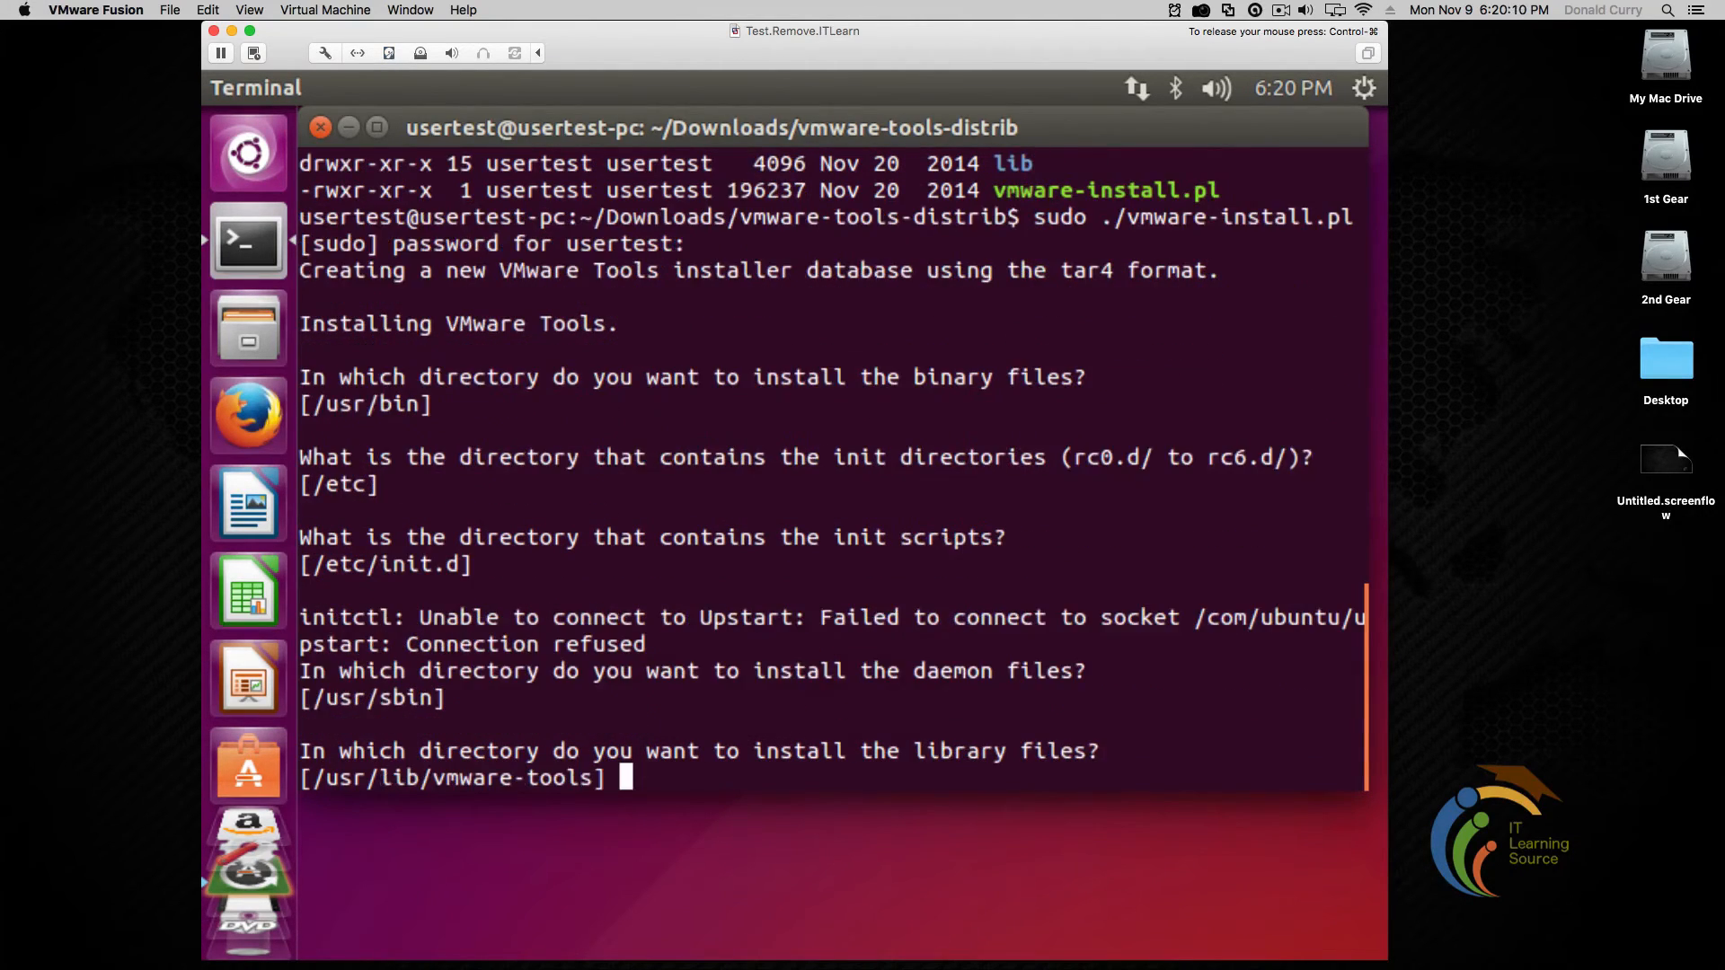
pyautogui.press('Return')
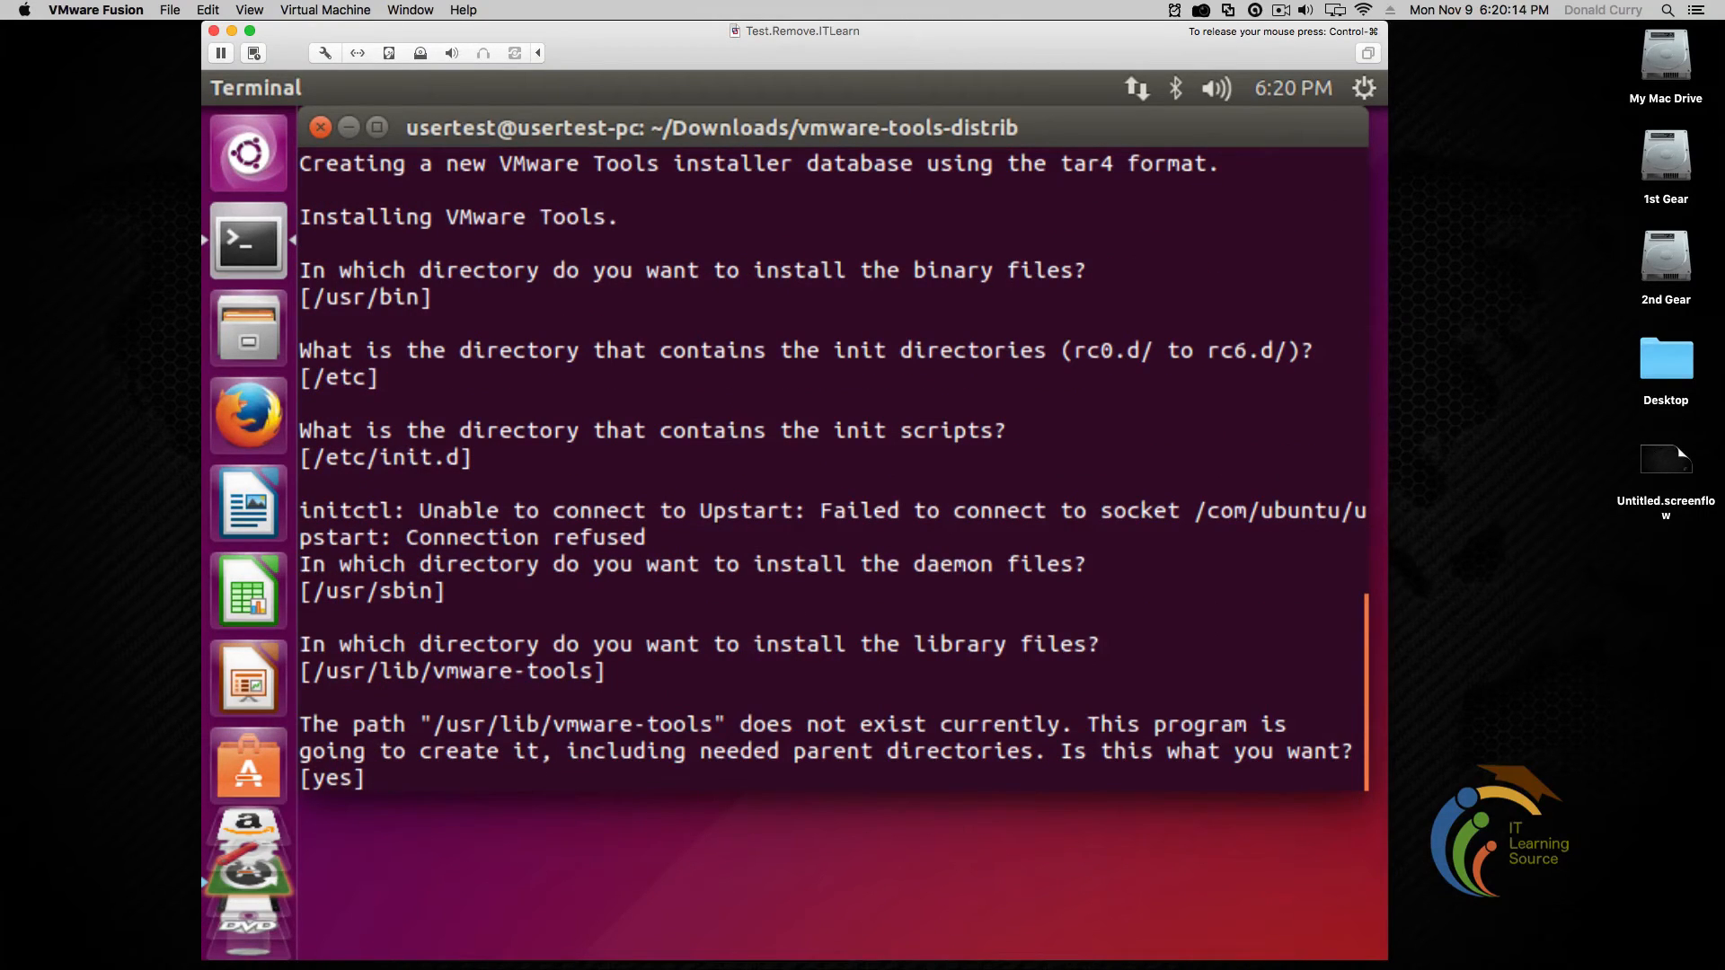
pyautogui.press('Return')
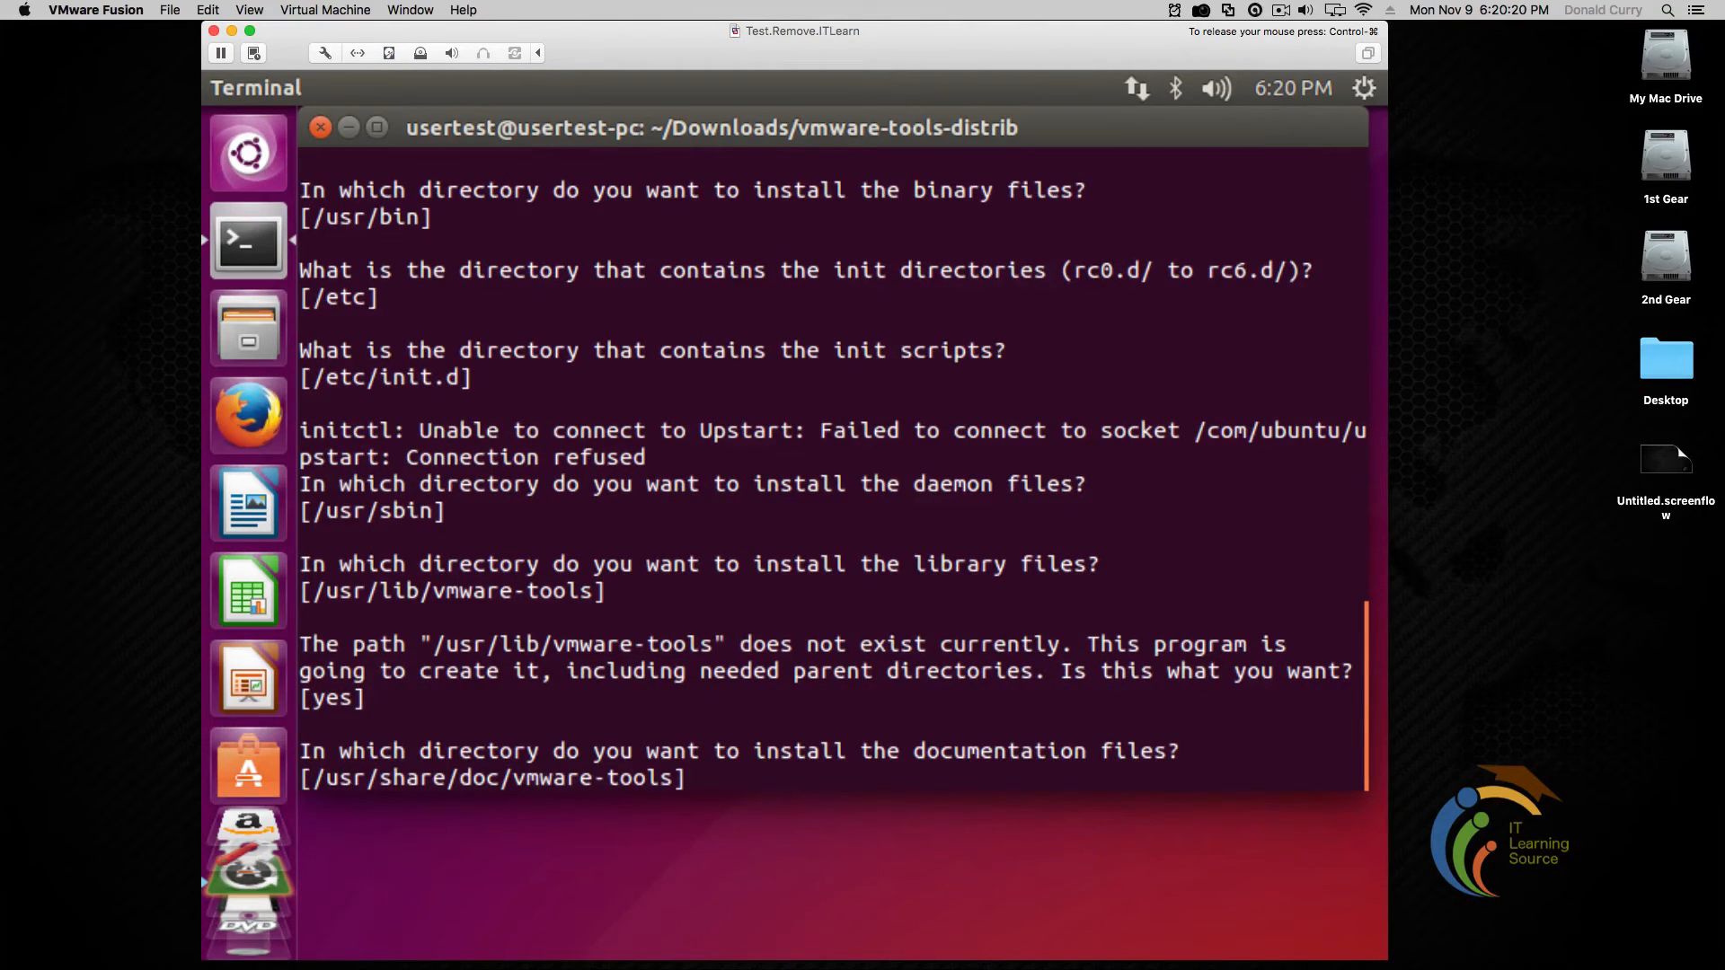
pyautogui.press('Return')
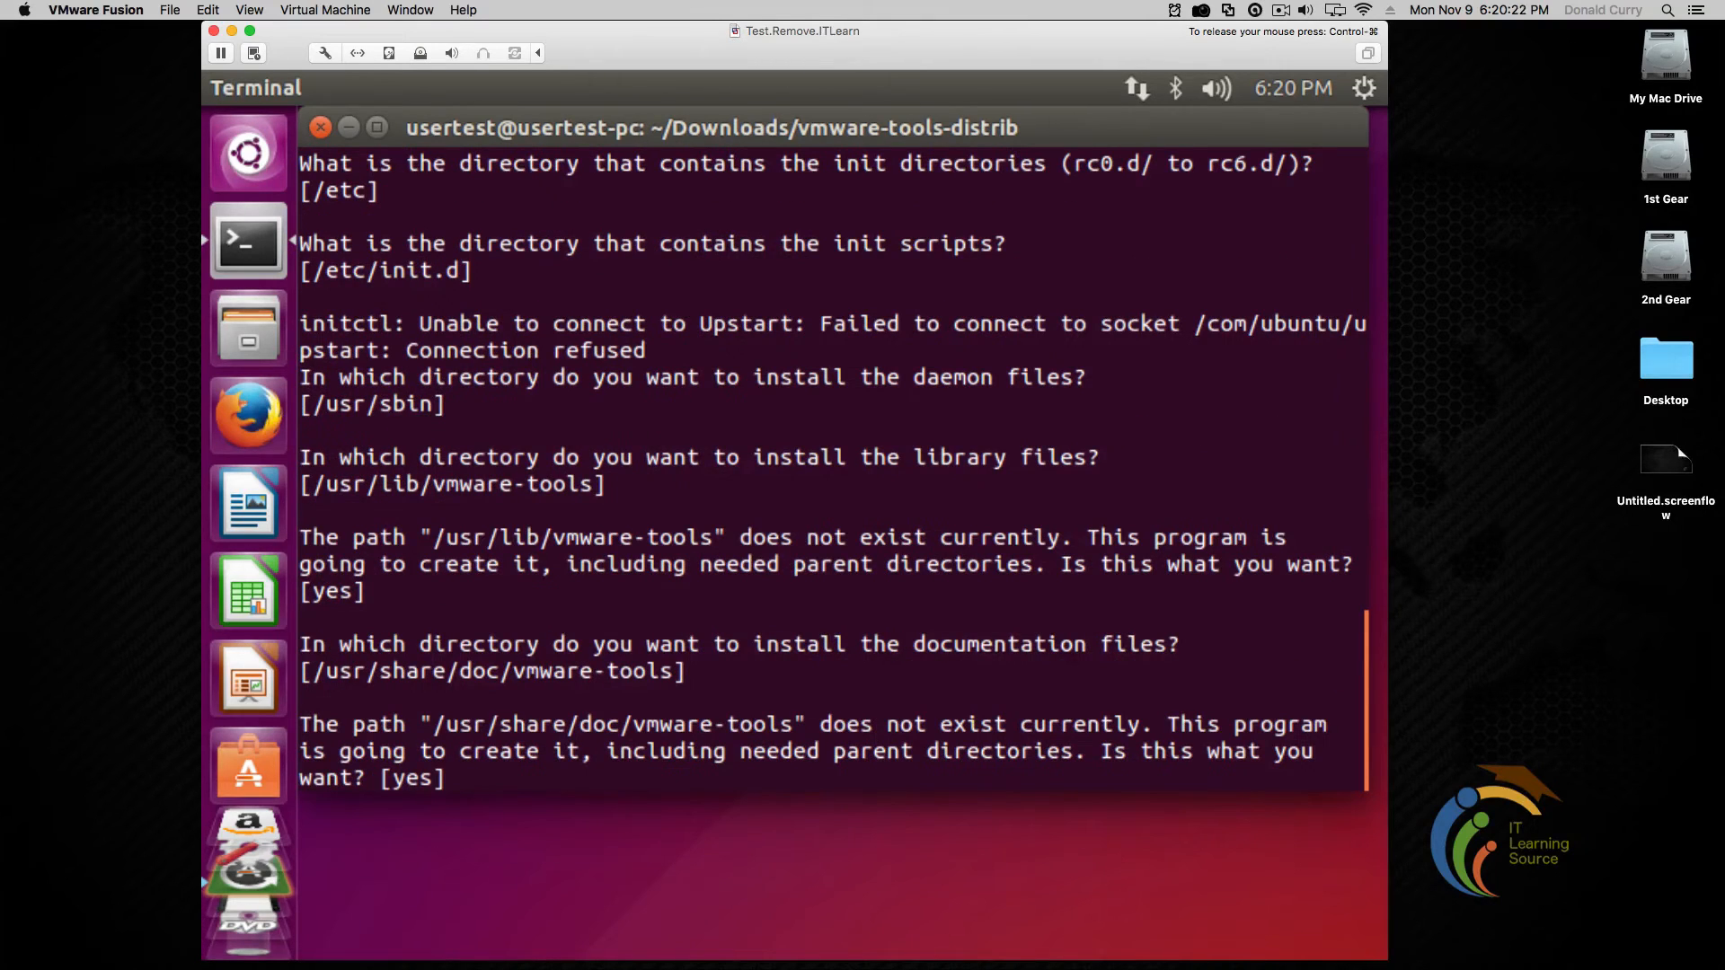
pyautogui.press('Return')
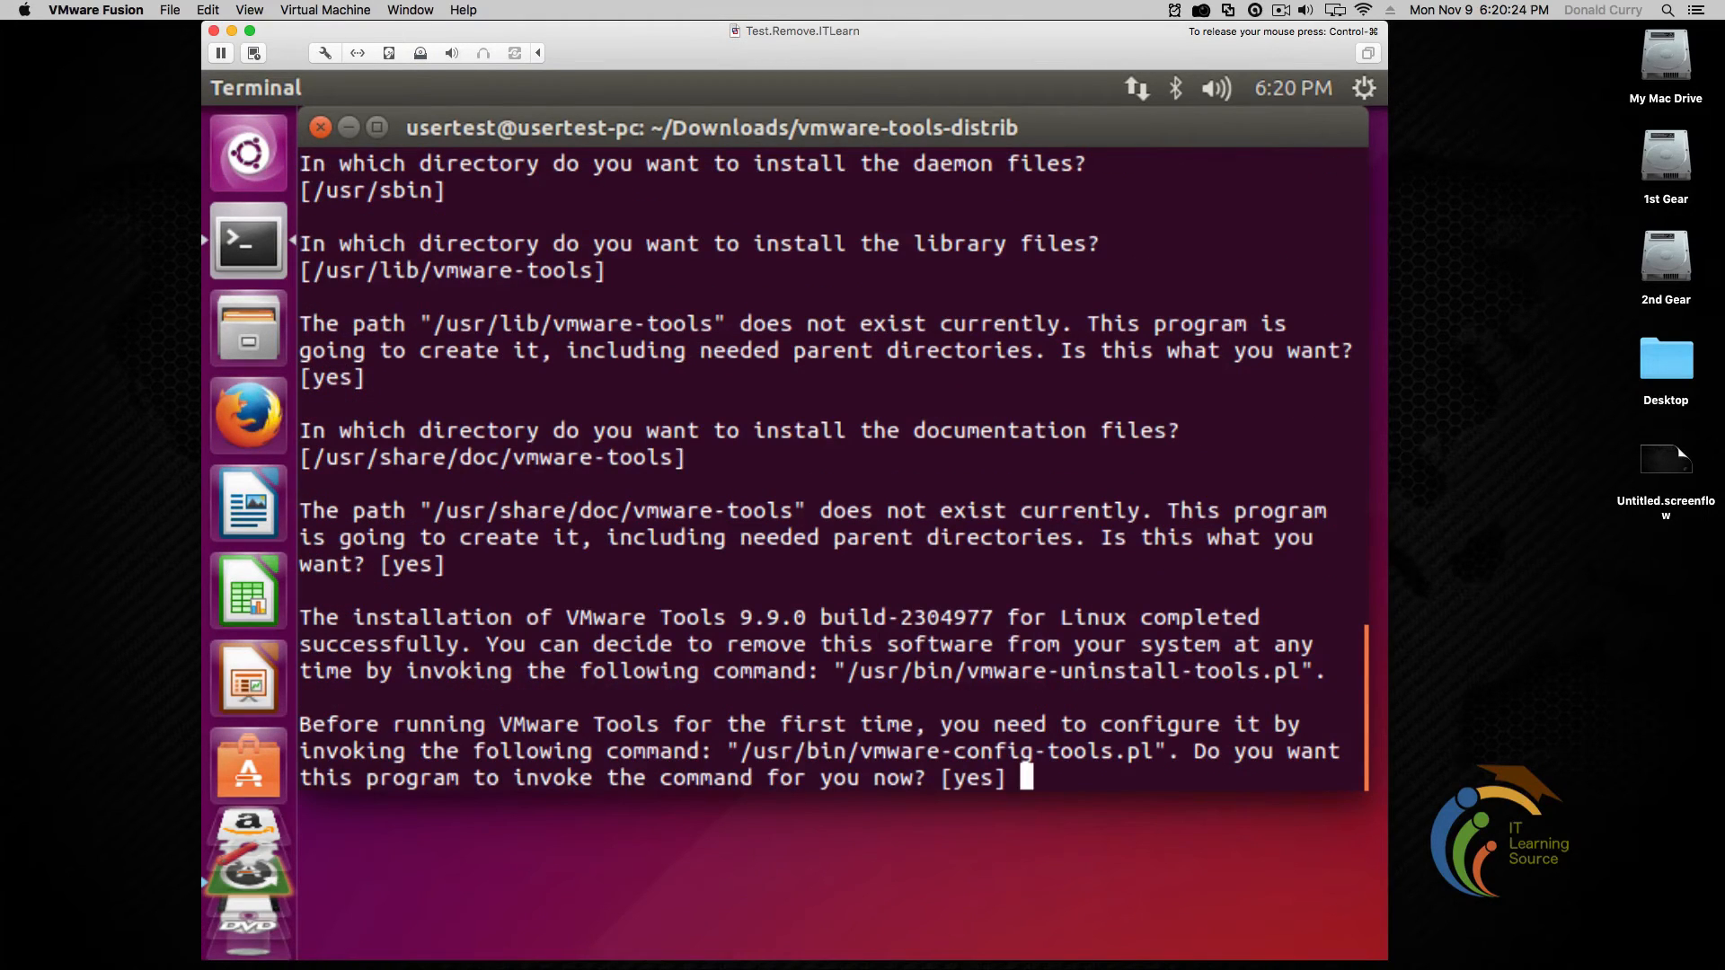
pyautogui.press('Return')
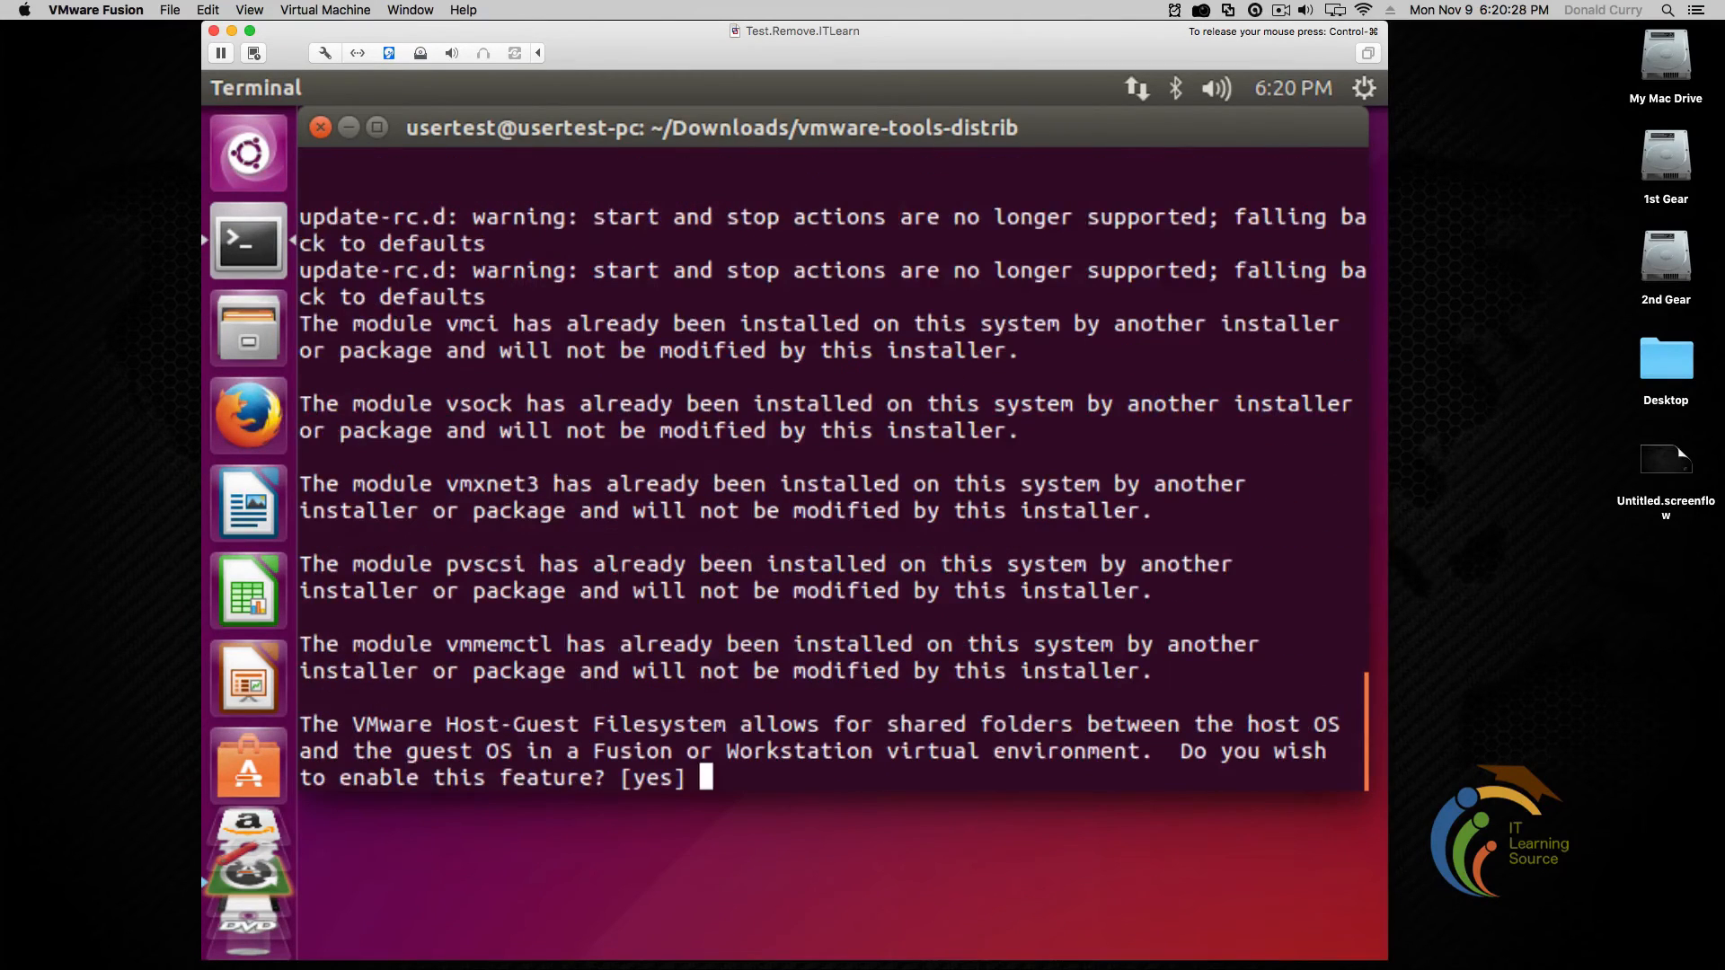
# Accept the defaults for shared folders, gcc and kernel headers, drag-and-drop, and Thinprint printing
pyautogui.press('Return')
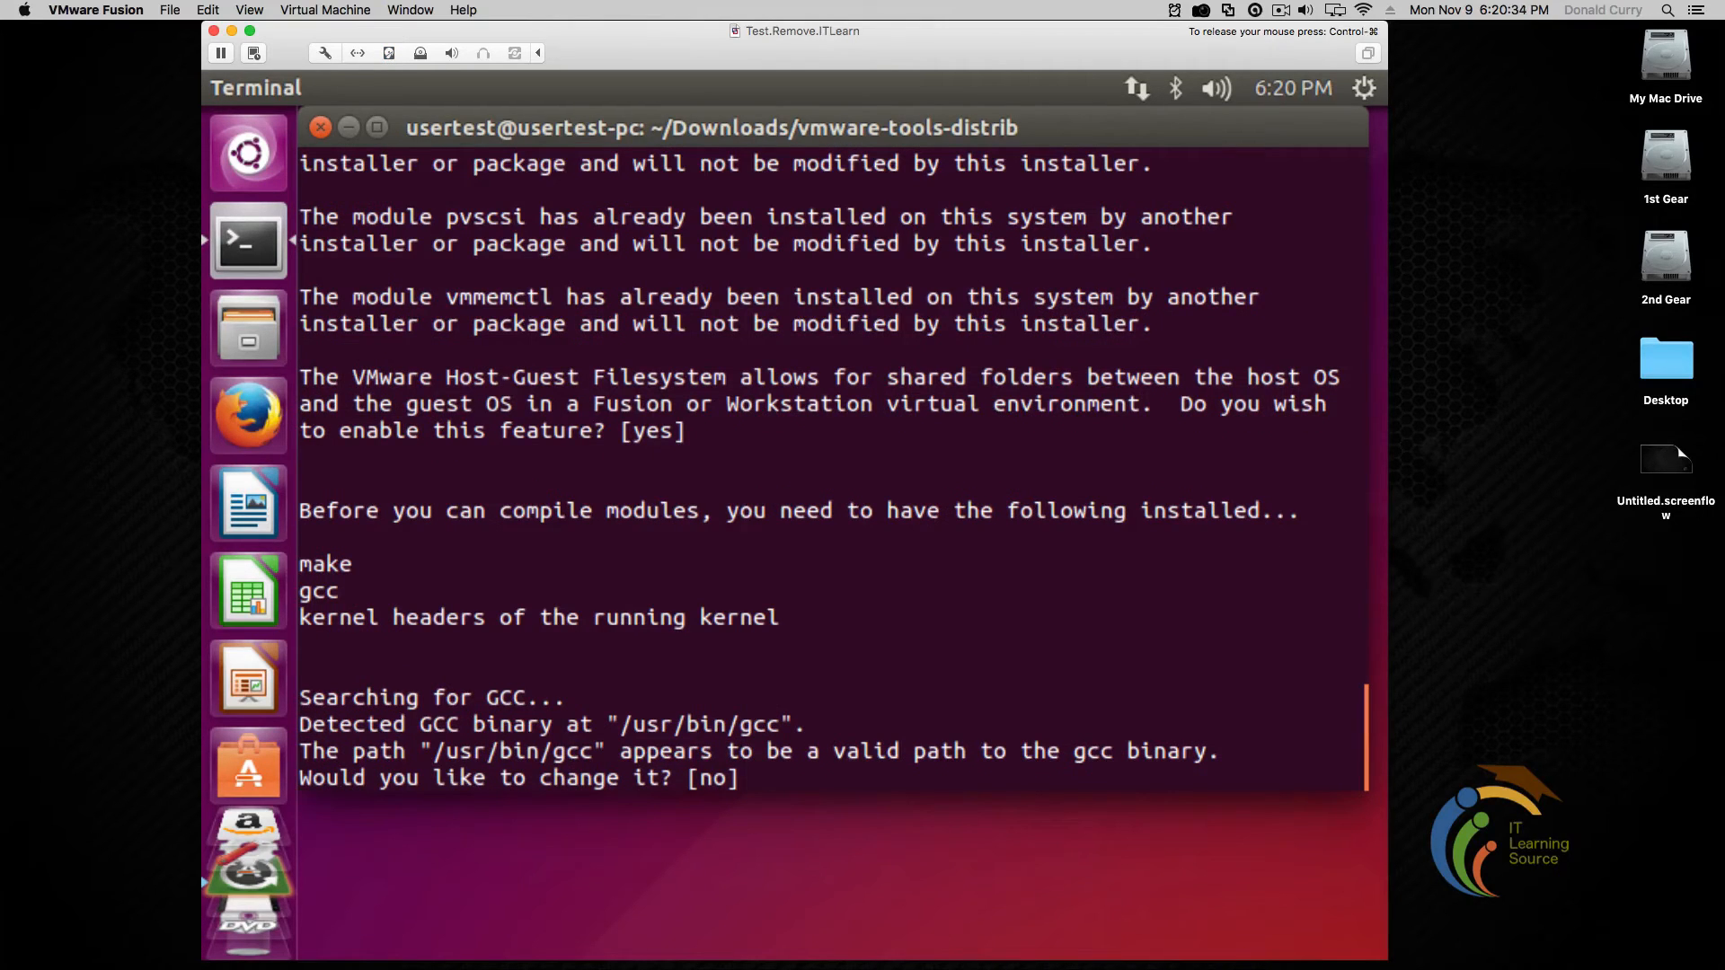
pyautogui.press('Return')
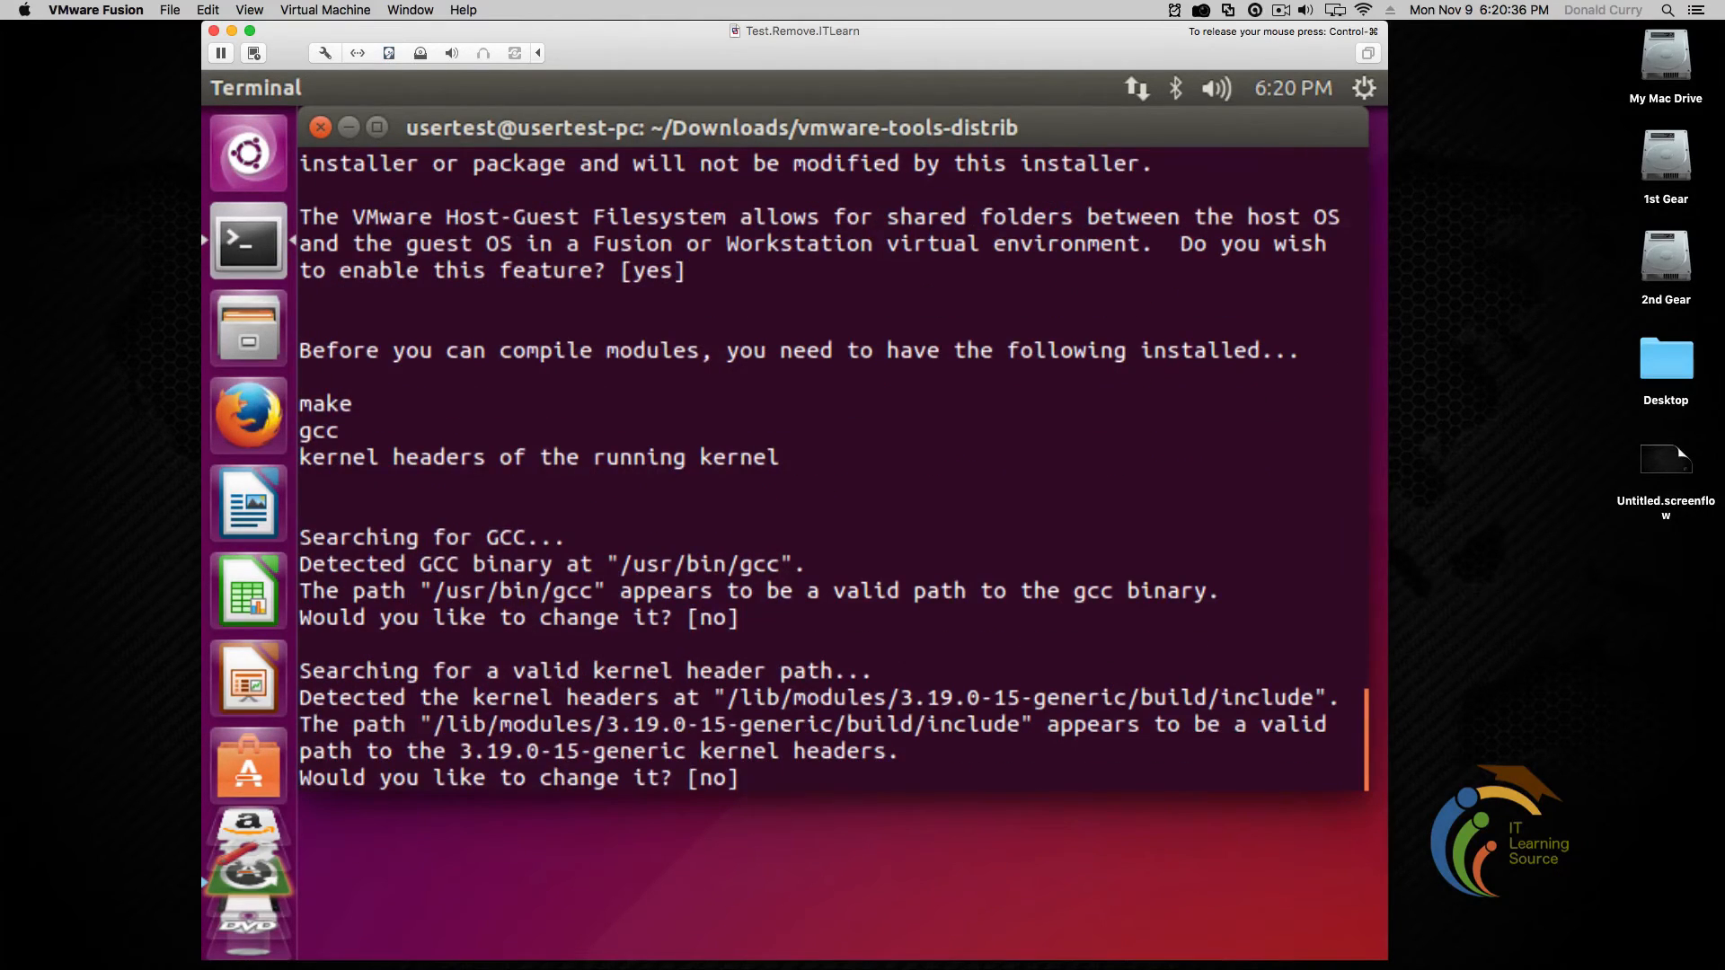
pyautogui.press('Return')
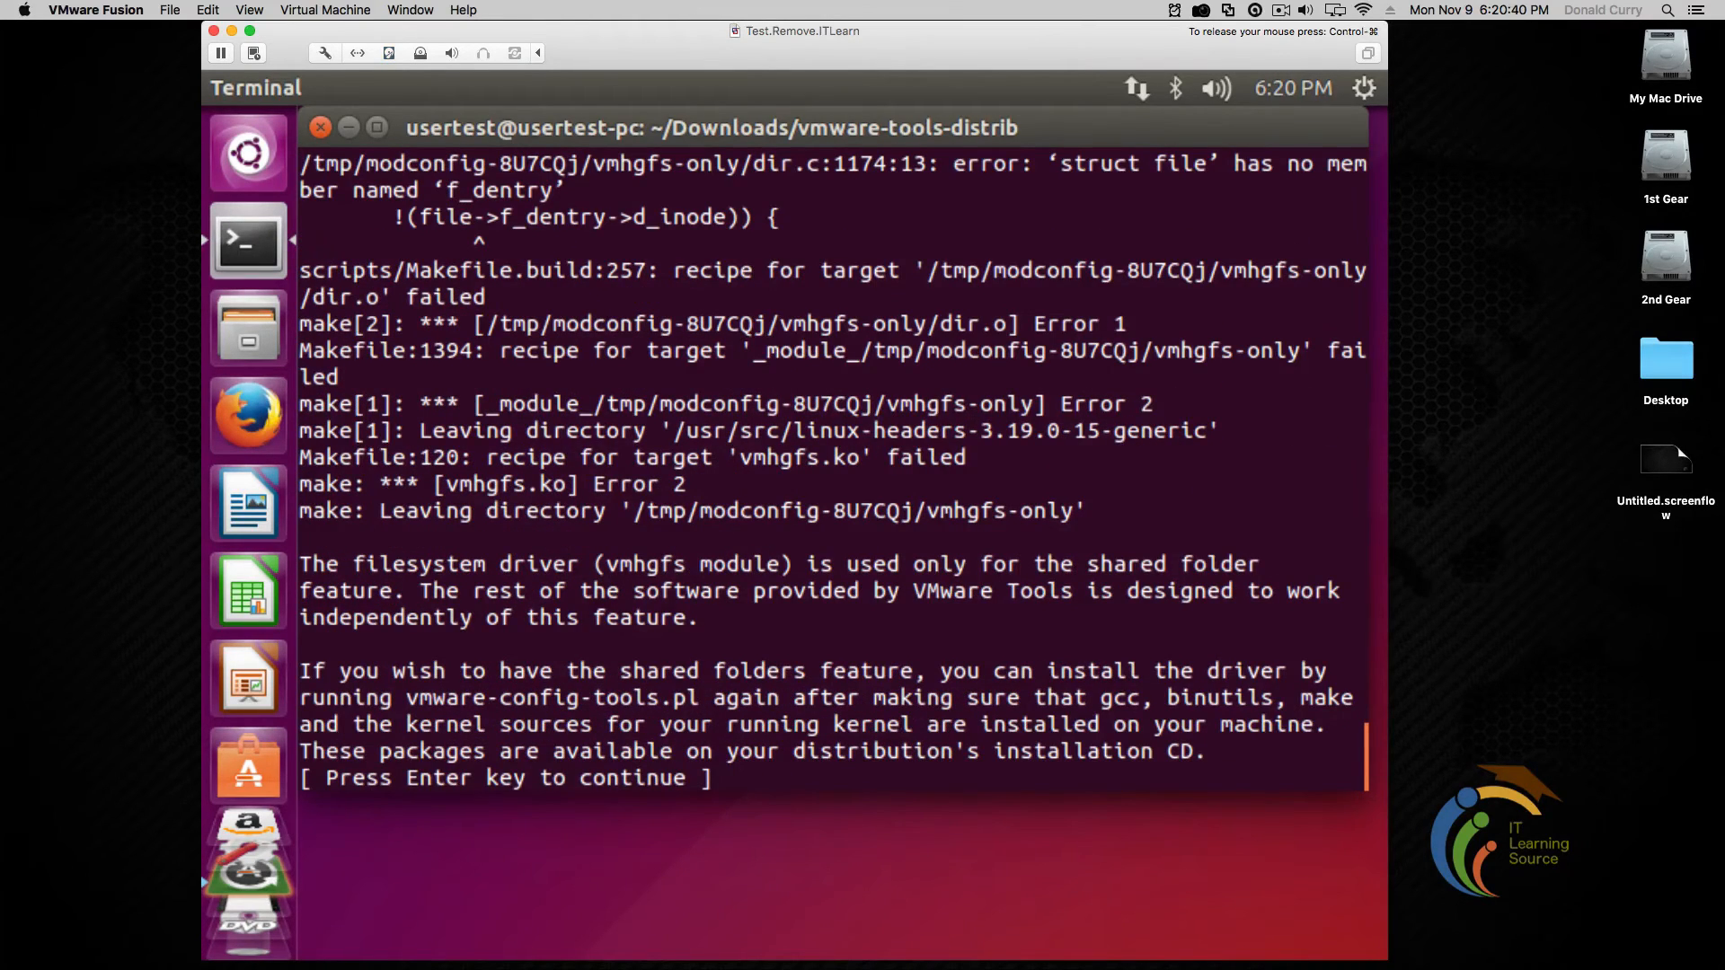
pyautogui.press('Return')
pyautogui.press('Return')
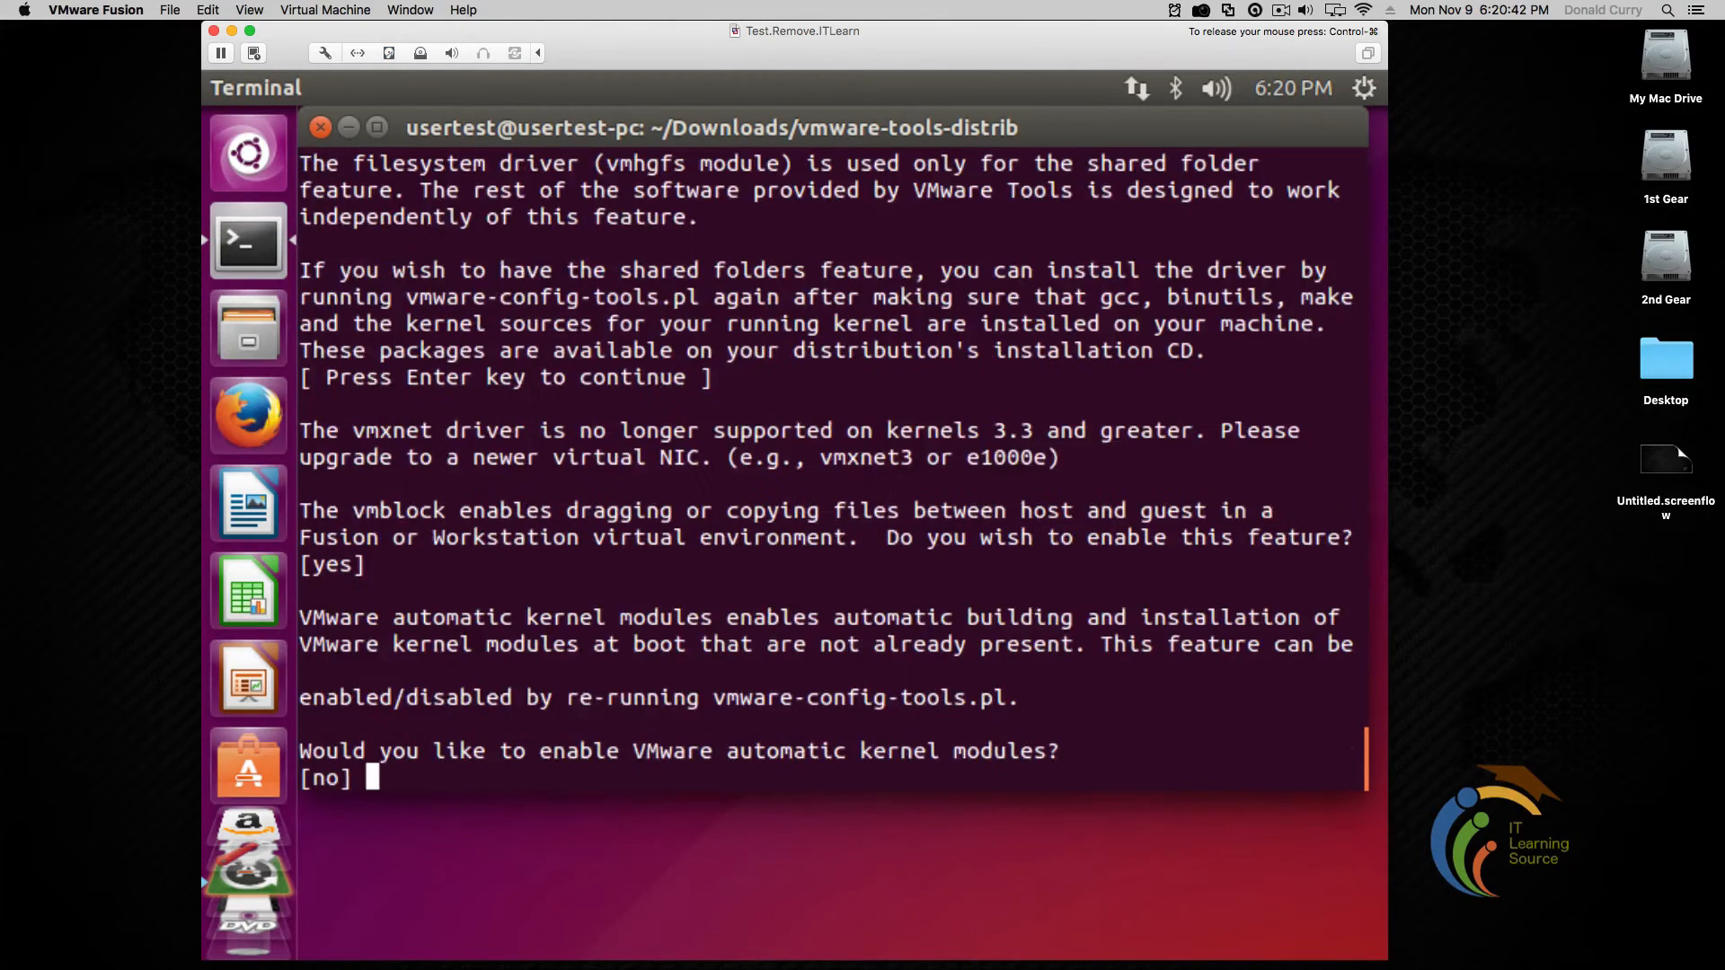
pyautogui.press('Return')
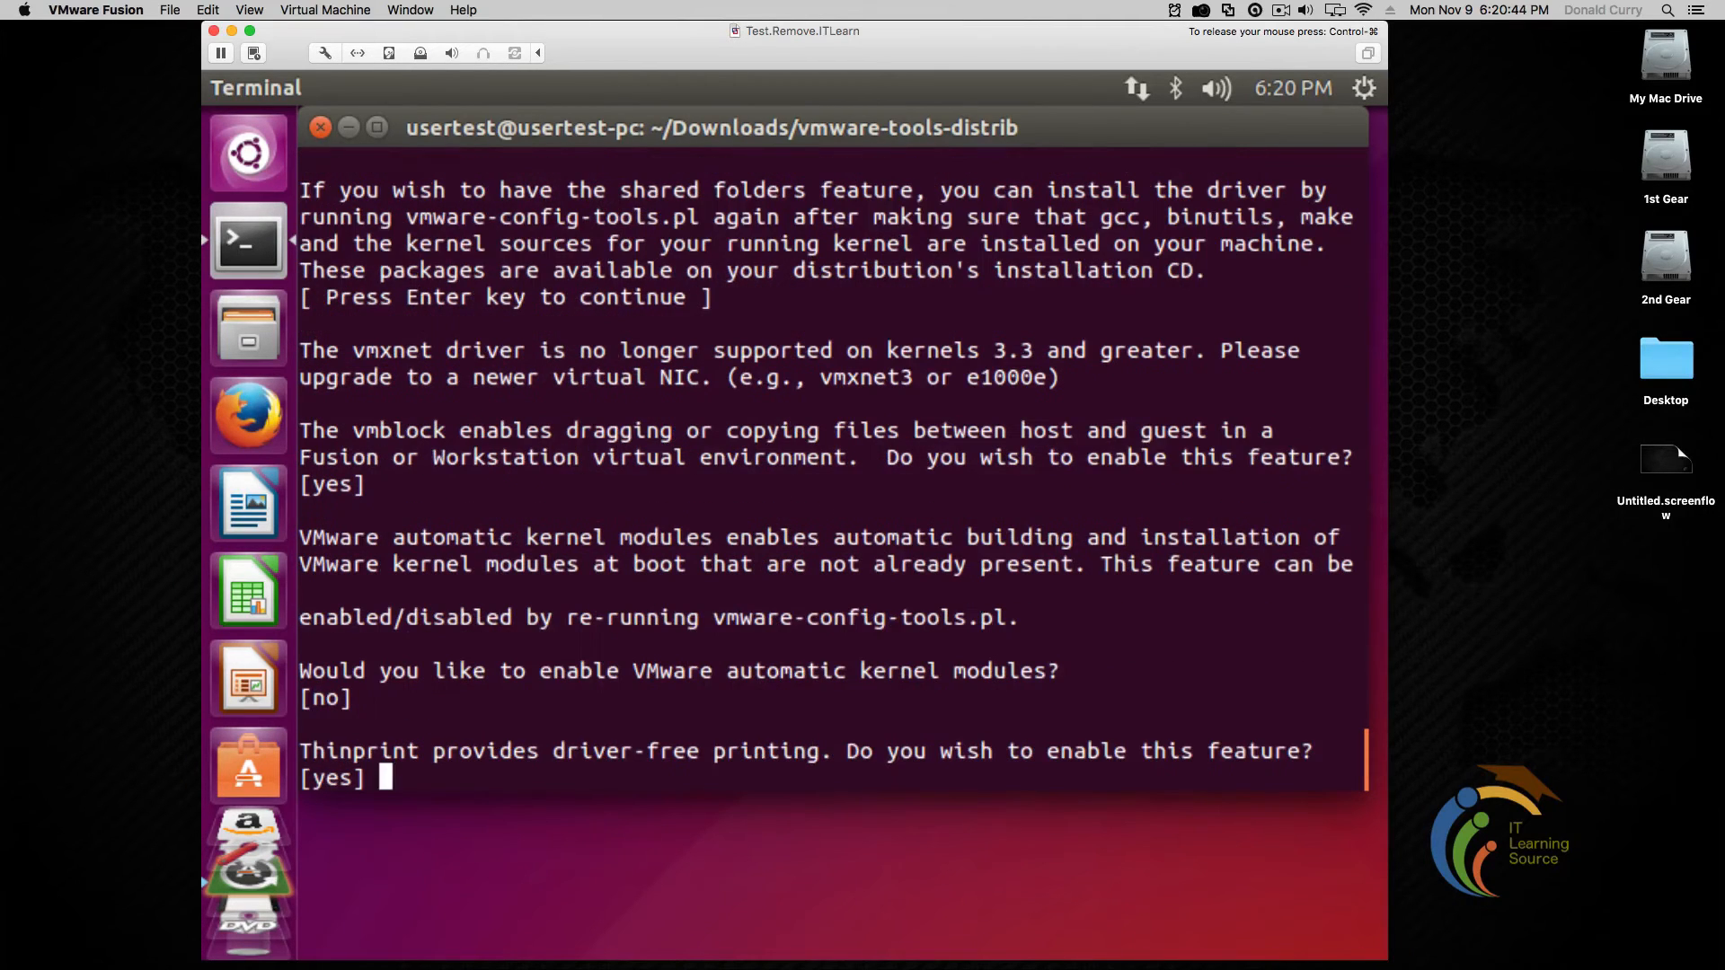
pyautogui.press('Return')
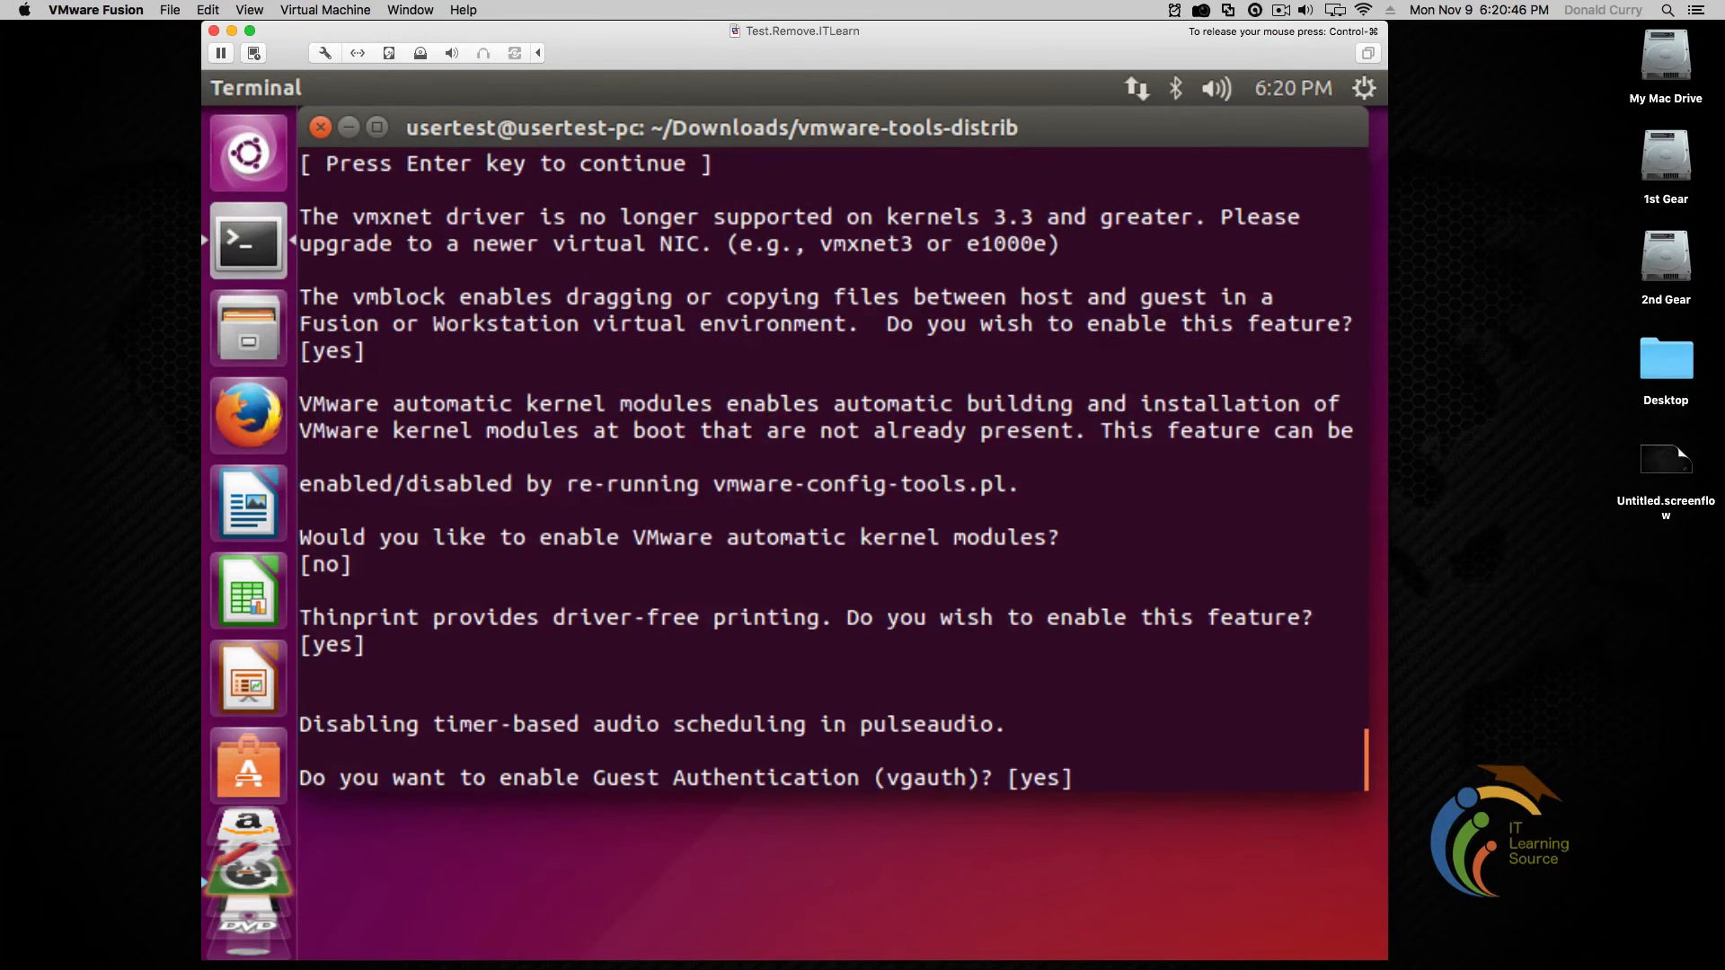
pyautogui.press('Return')
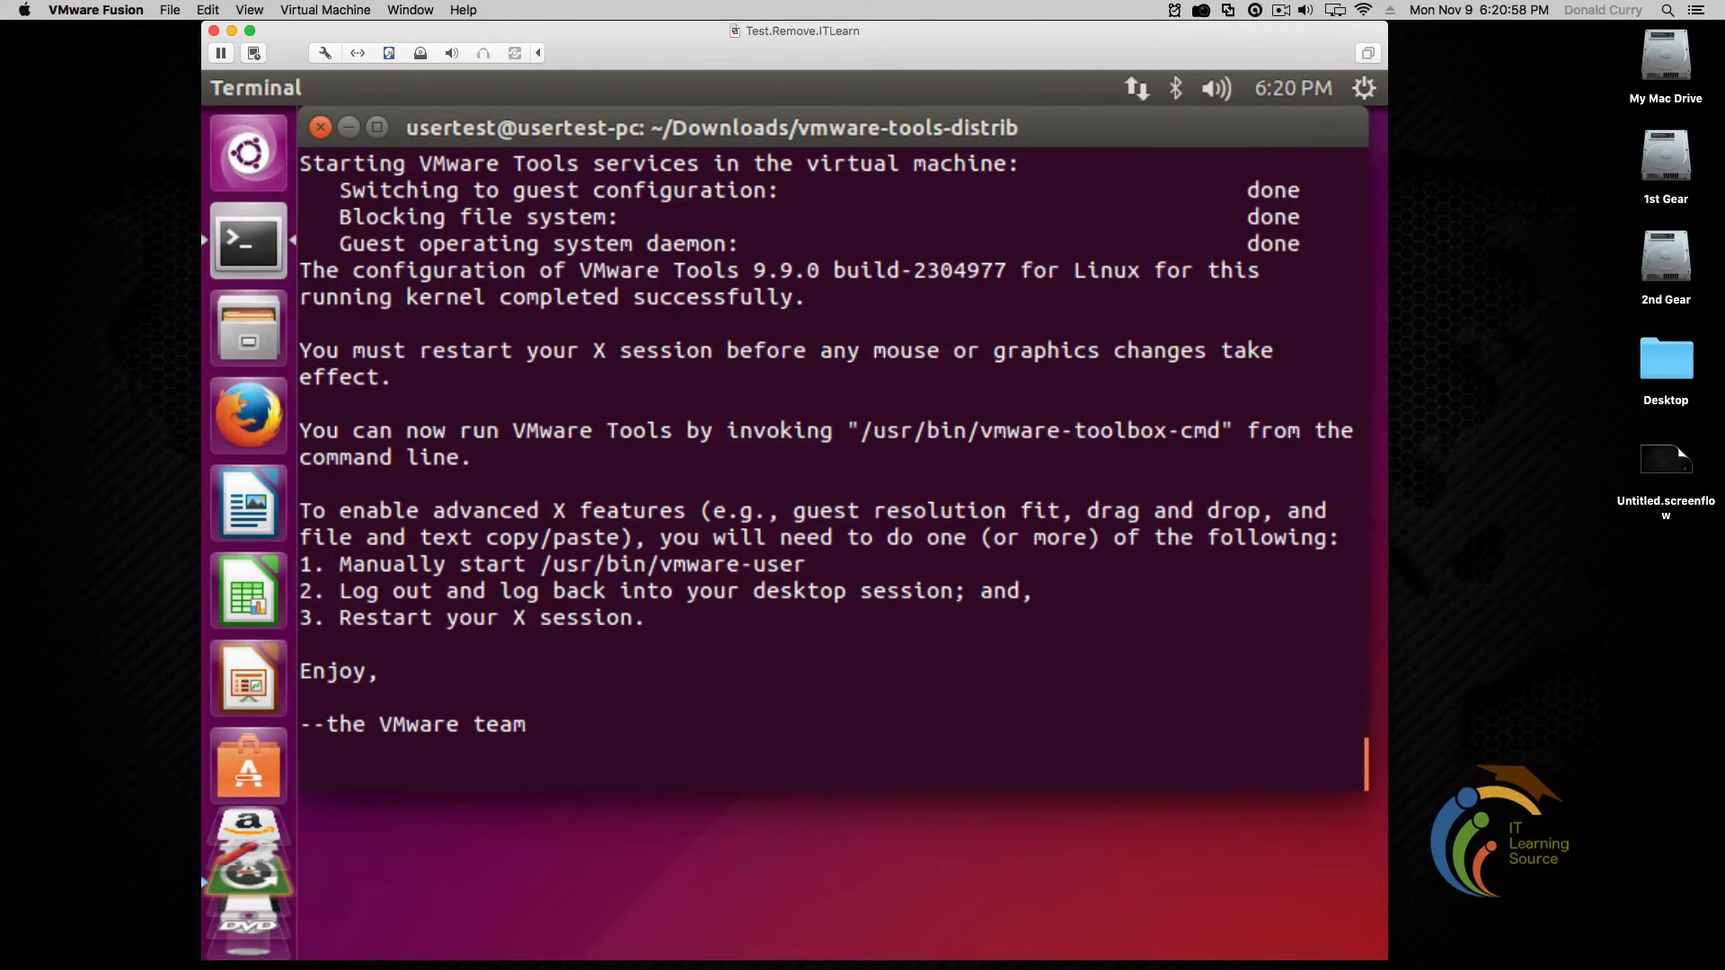
# Finish the VMware Tools installer and return to the shell prompt
pyautogui.press('Return')
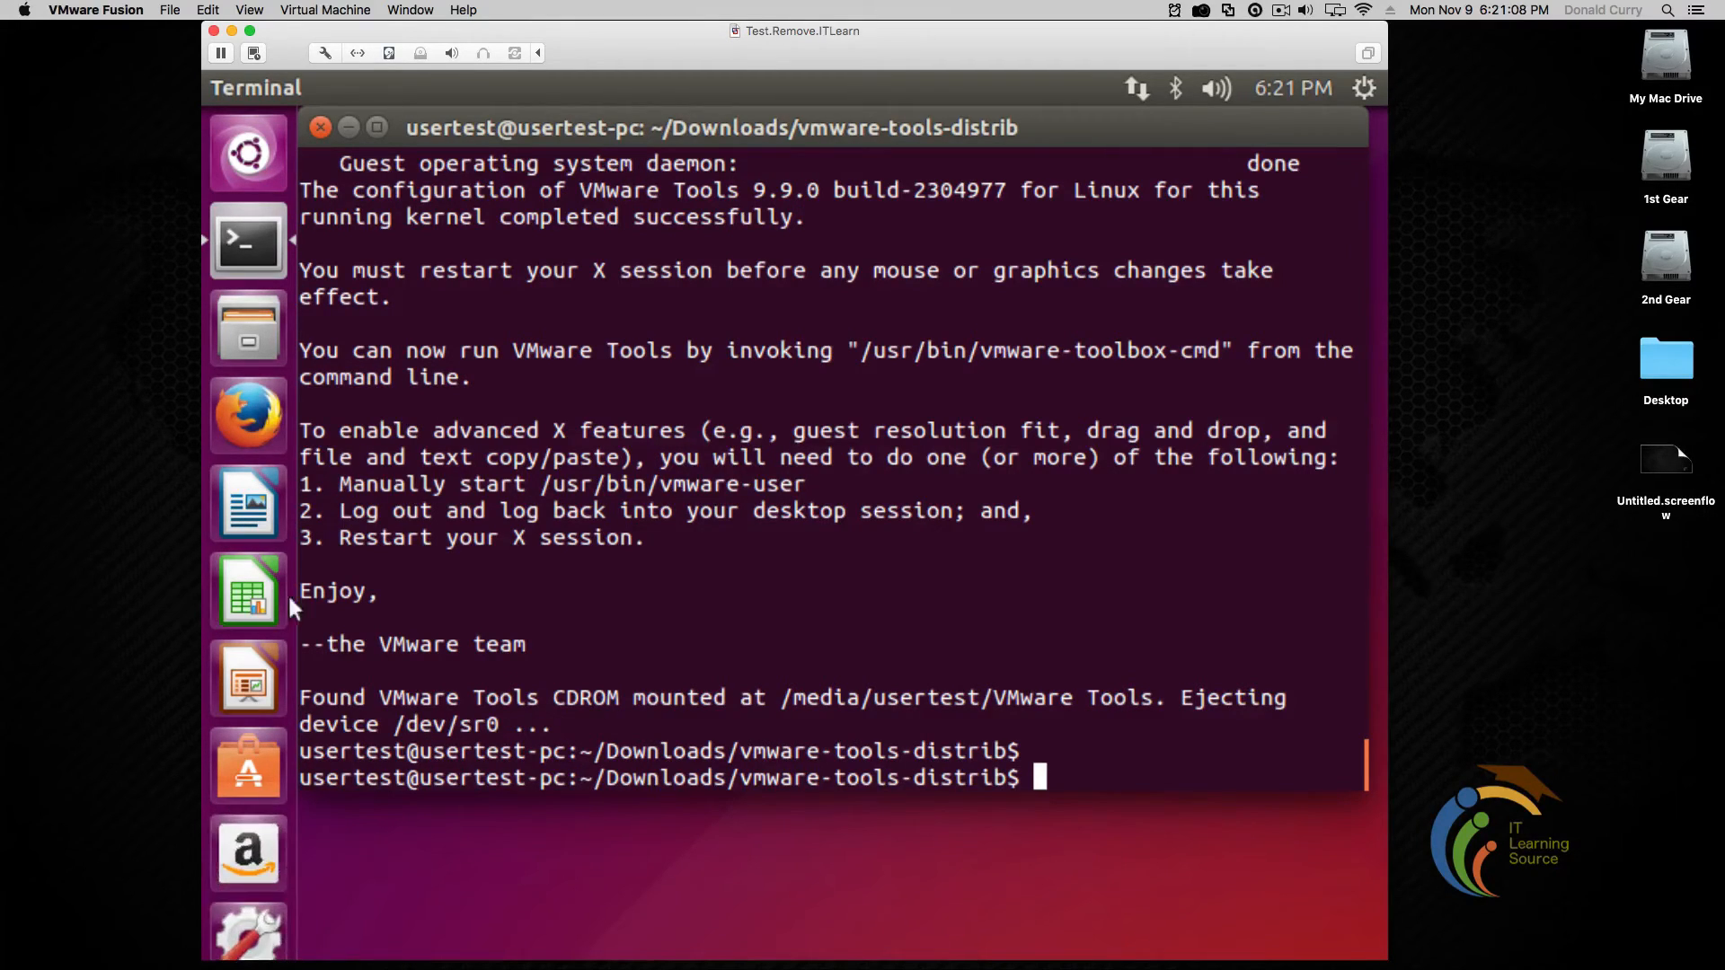
pyautogui.moveTo(300, 589); pyautogui.dragTo(546, 647)
pyautogui.click(546, 647)
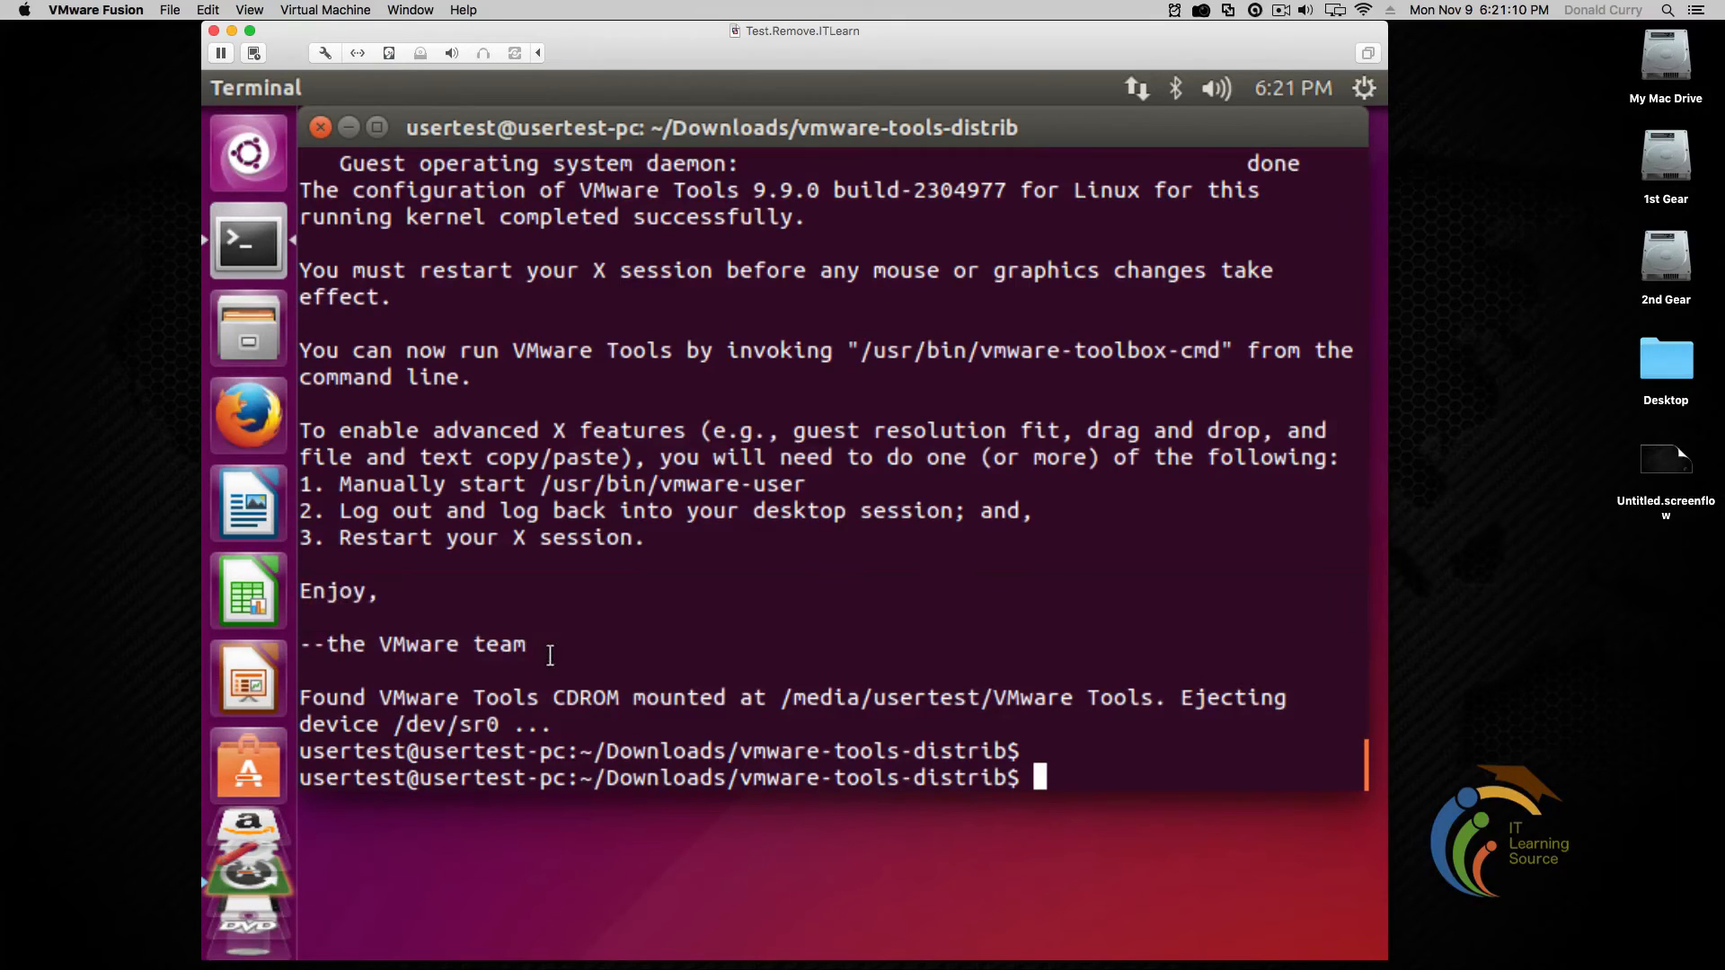
# Clear the terminal screen with clear, then exit to close Terminal
pyautogui.write('celar')
pyautogui.press('Return')
pyautogui.write('clear')
pyautogui.press('Return')
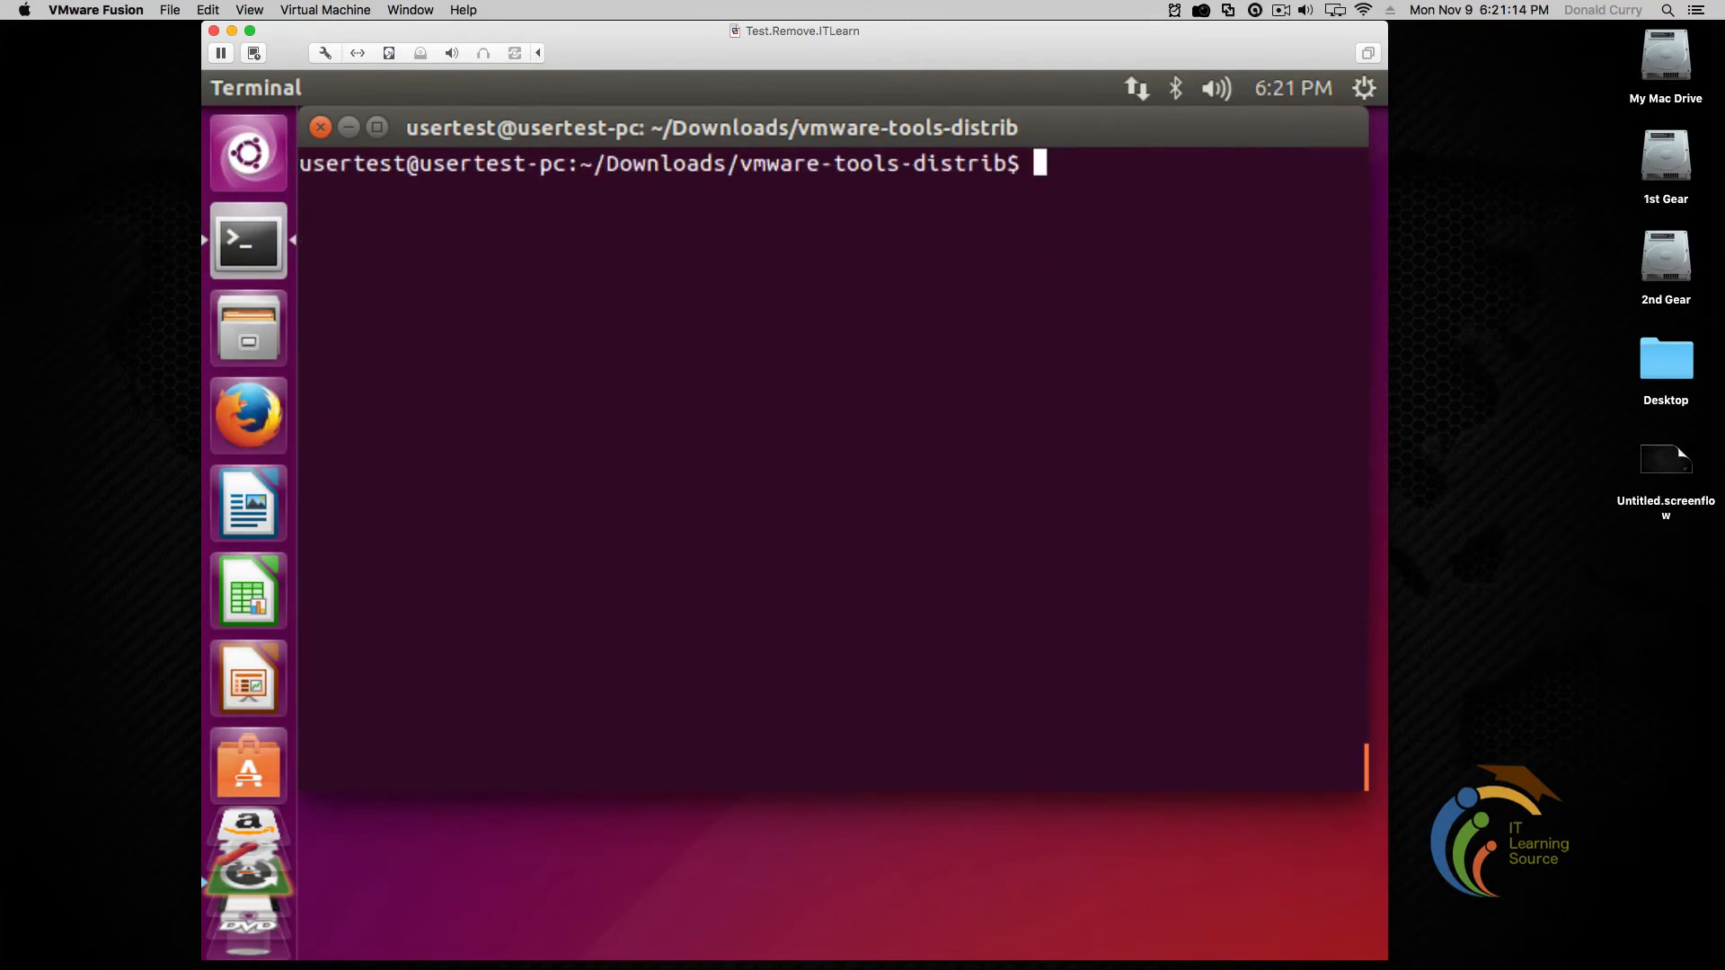
pyautogui.write('exit')
pyautogui.press('Return')
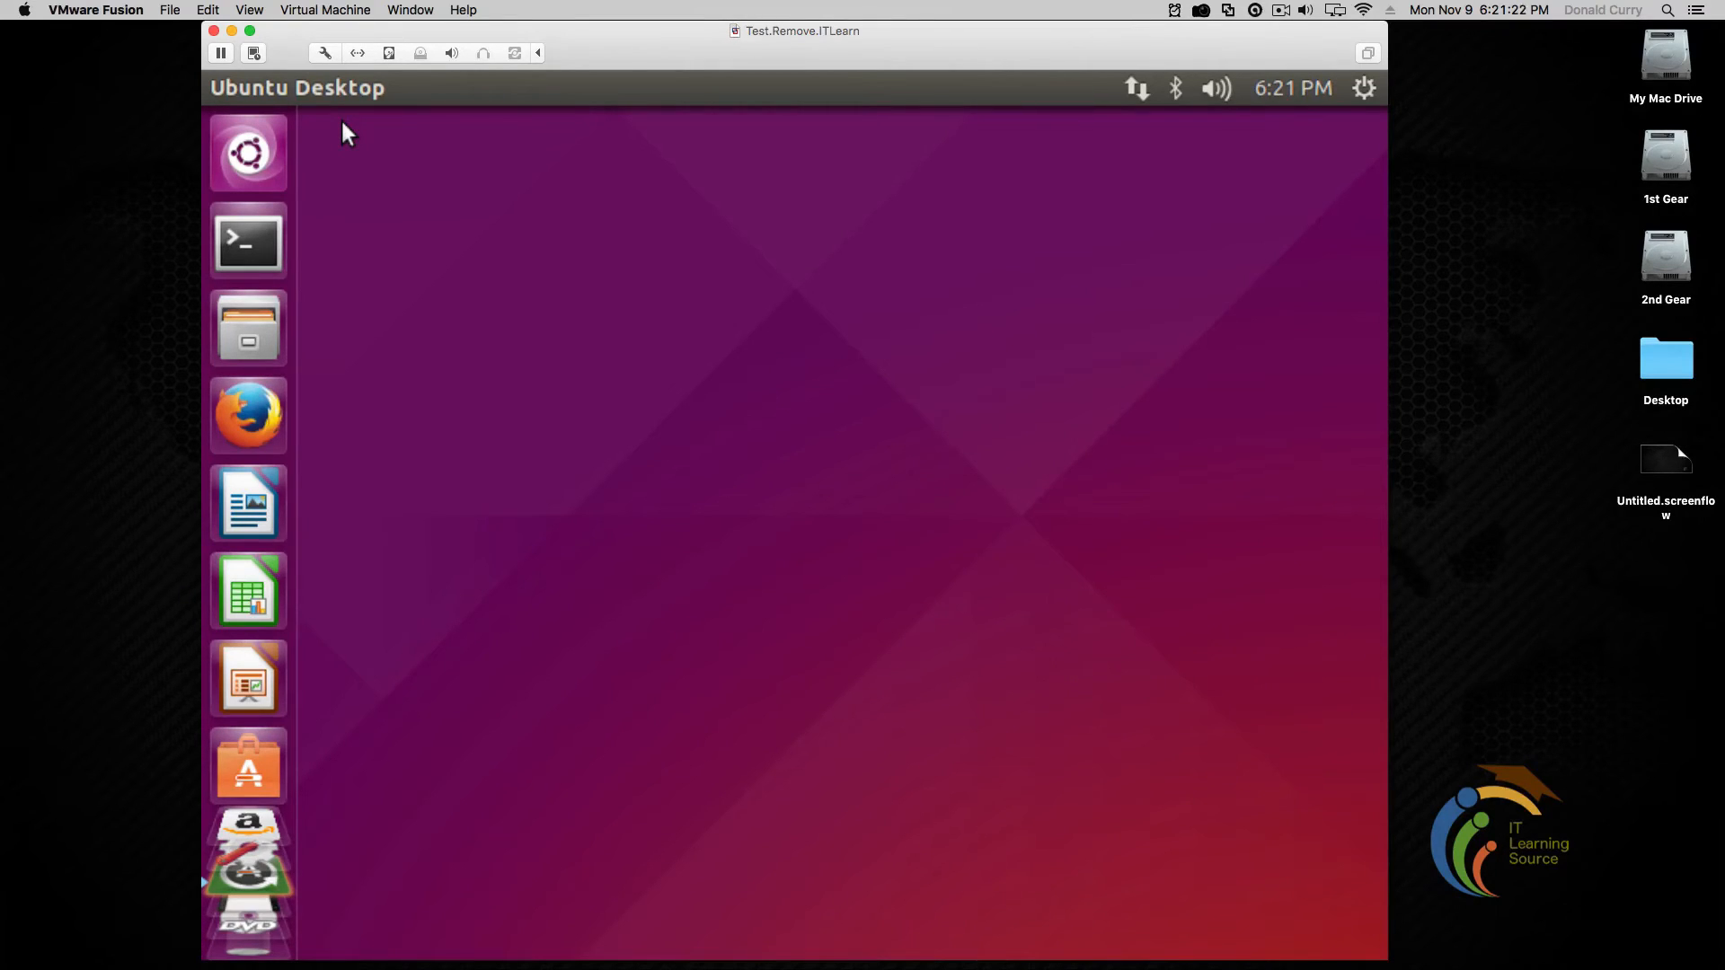
# Restart the virtual machine from the Virtual Machine menu and log back in with the account password
pyautogui.click(324, 10)
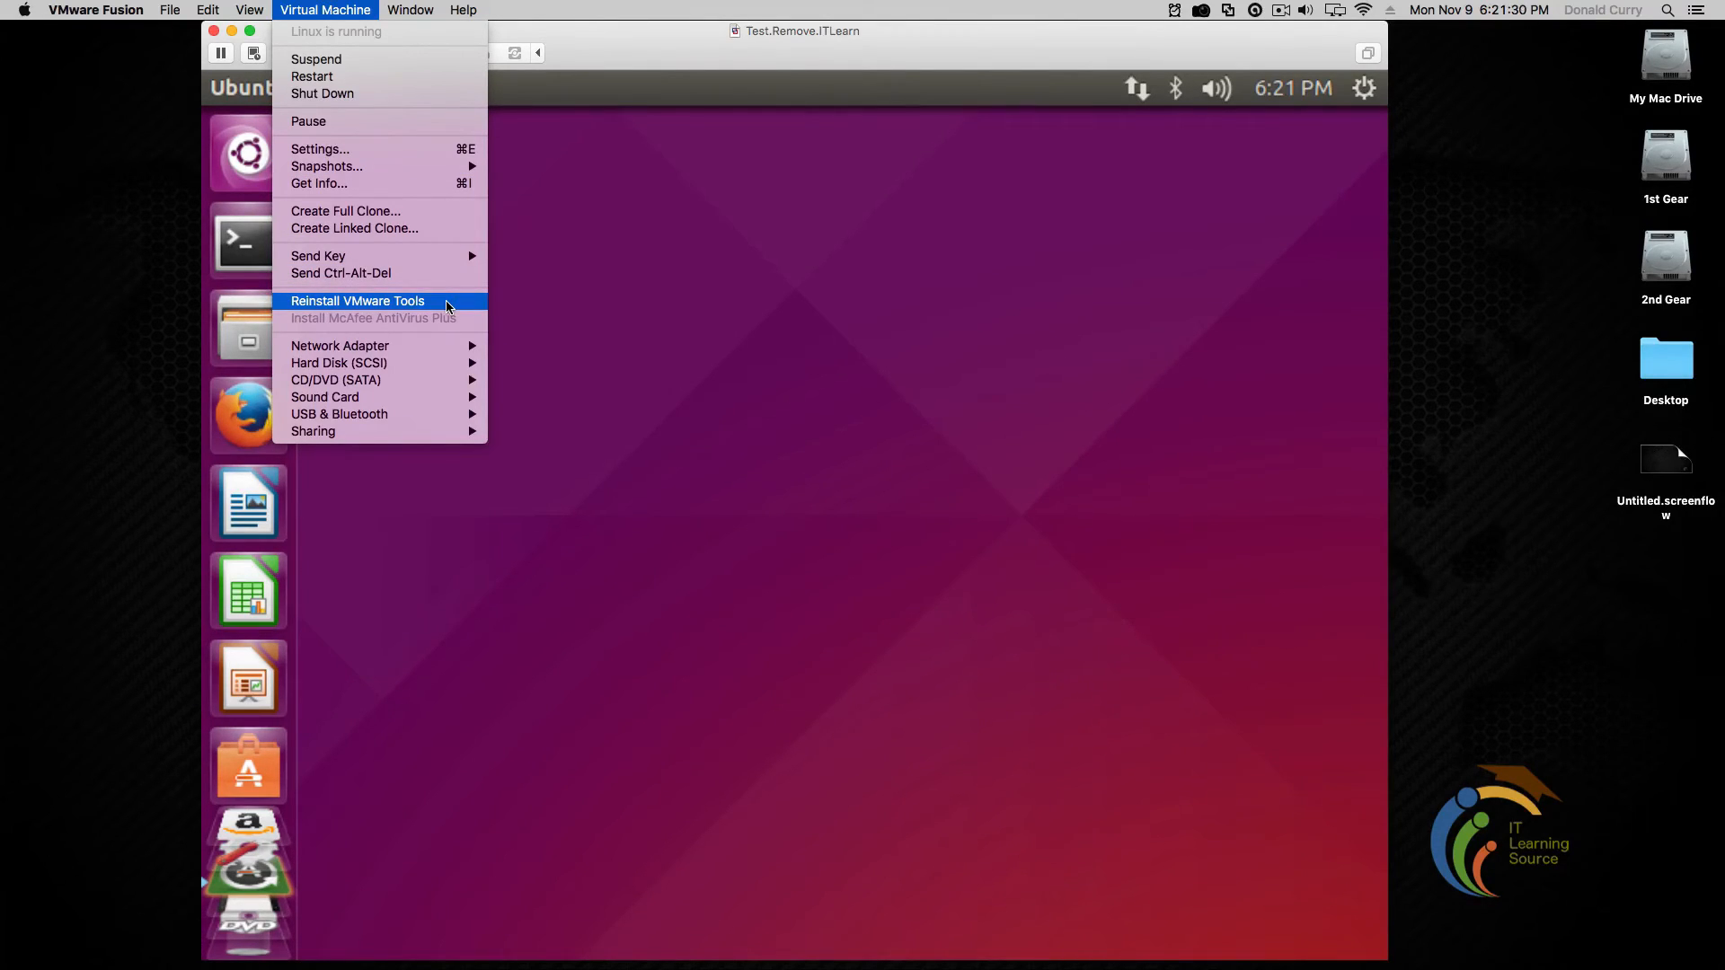
pyautogui.click(400, 79)
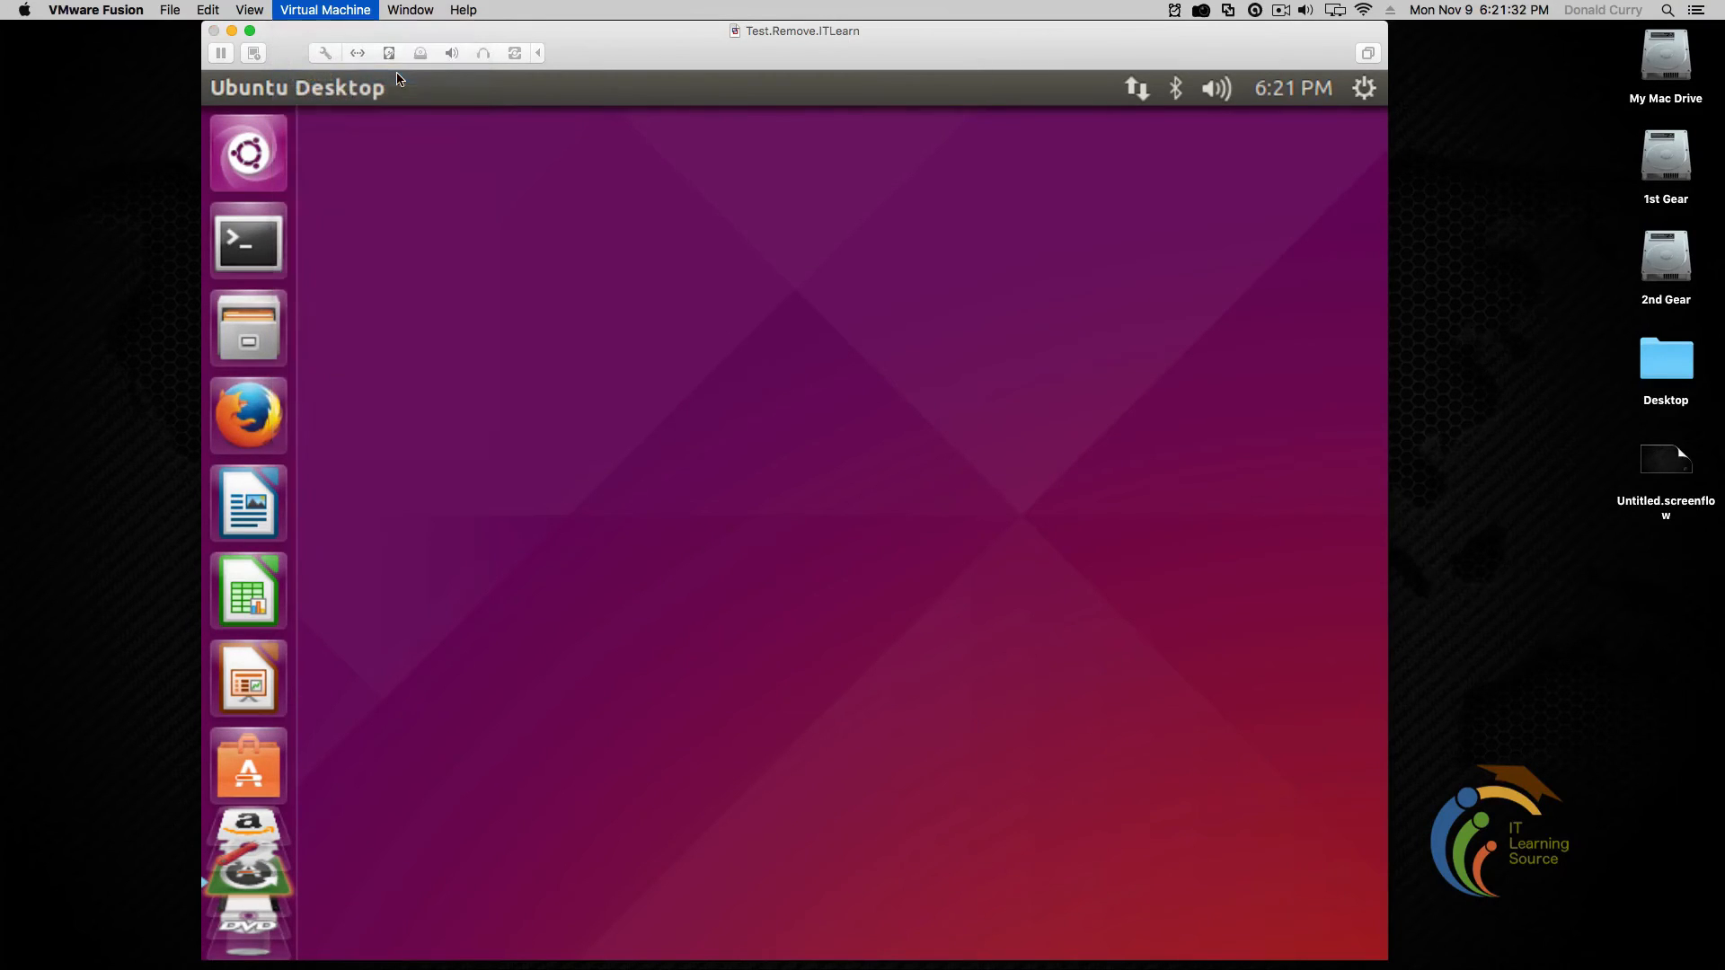
pyautogui.click(923, 185)
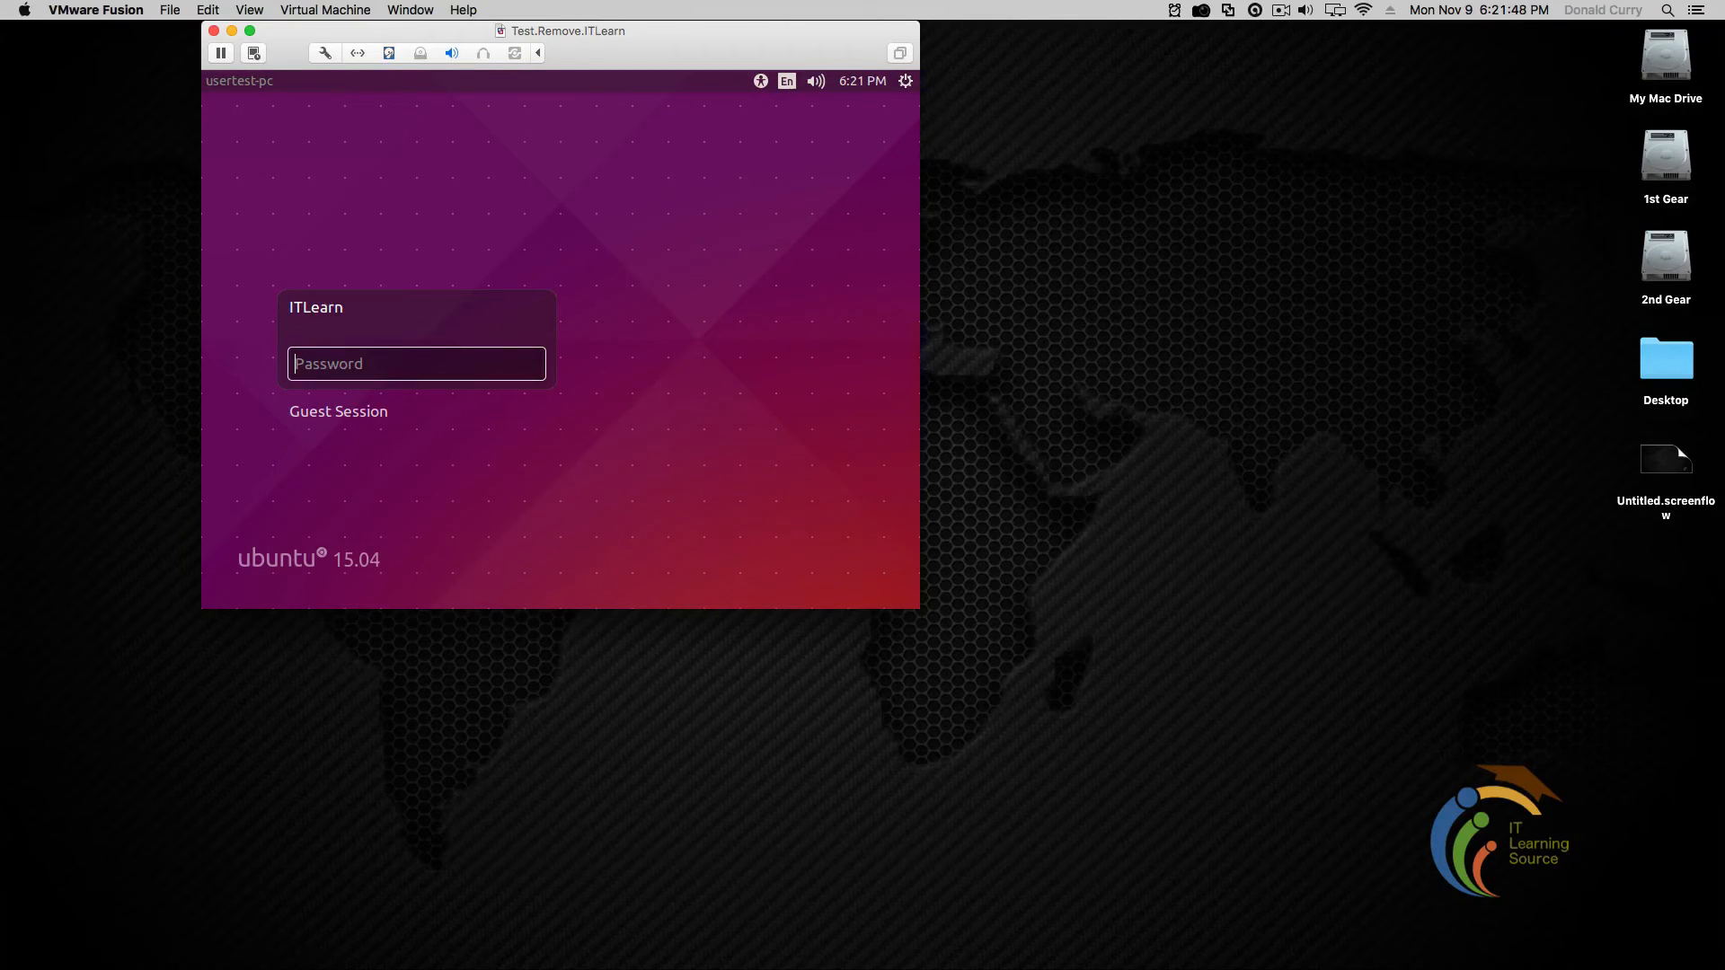
pyautogui.write('******')
pyautogui.press('Return')
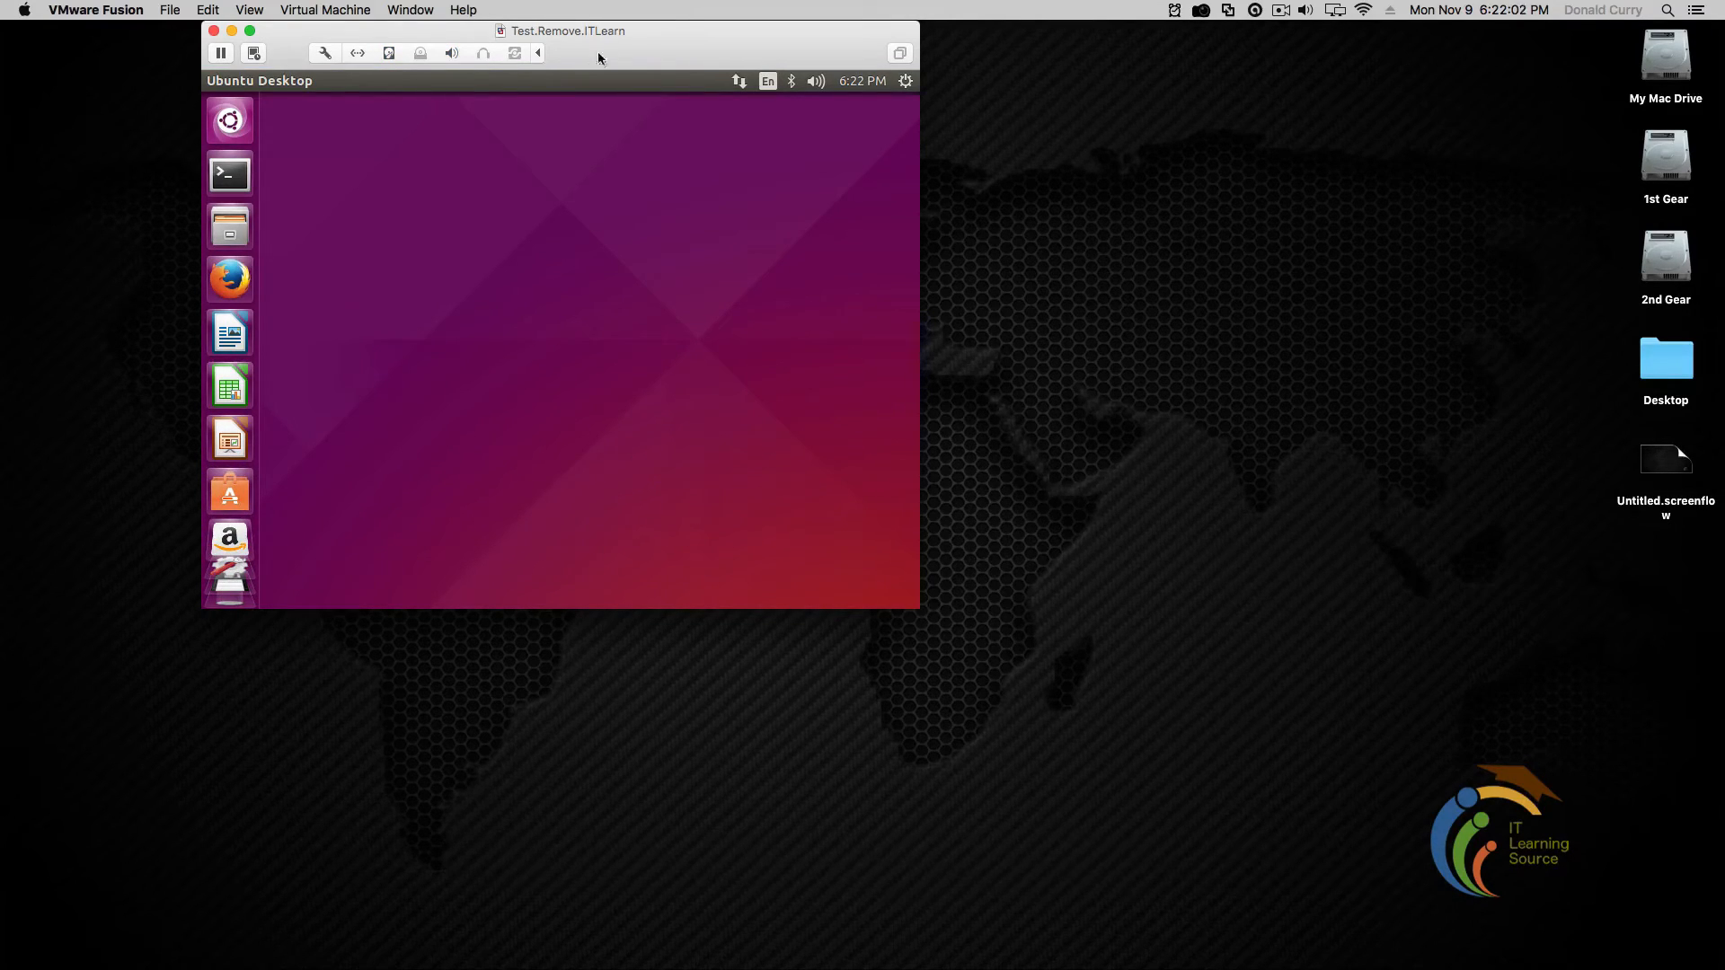
# Move the VM window to the top-left, enlarge it, then switch to View > Full Screen
pyautogui.moveTo(608, 40); pyautogui.dragTo(422, 50)
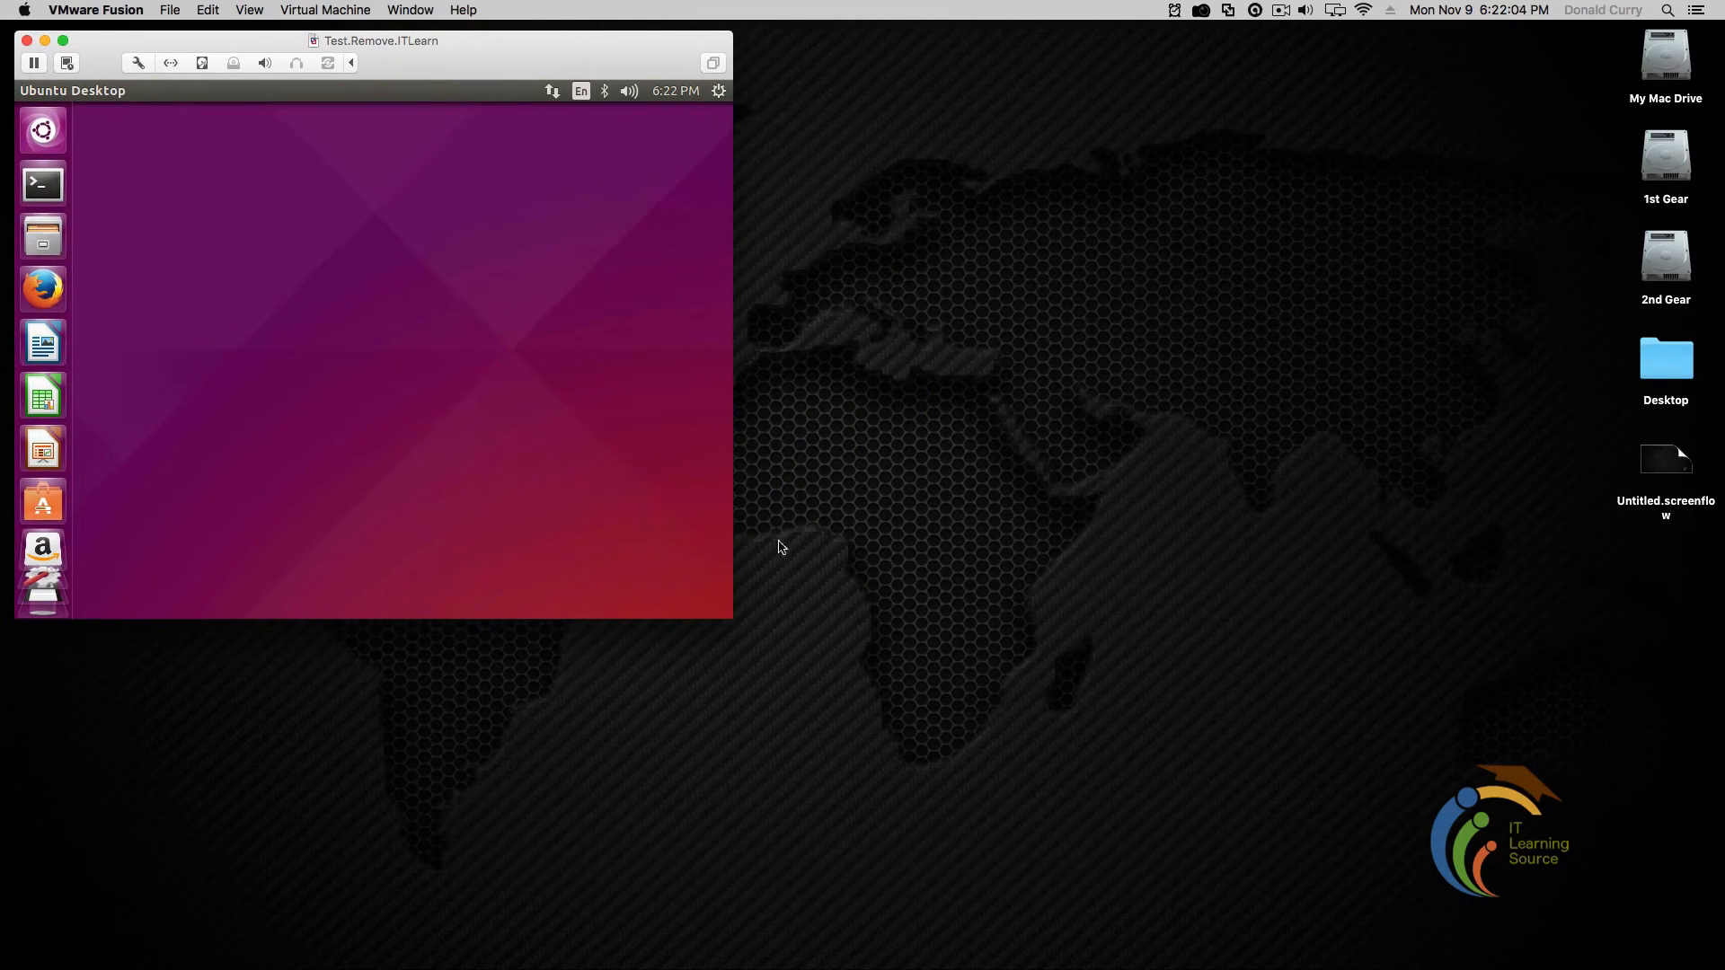
pyautogui.moveTo(731, 623); pyautogui.dragTo(1425, 941)
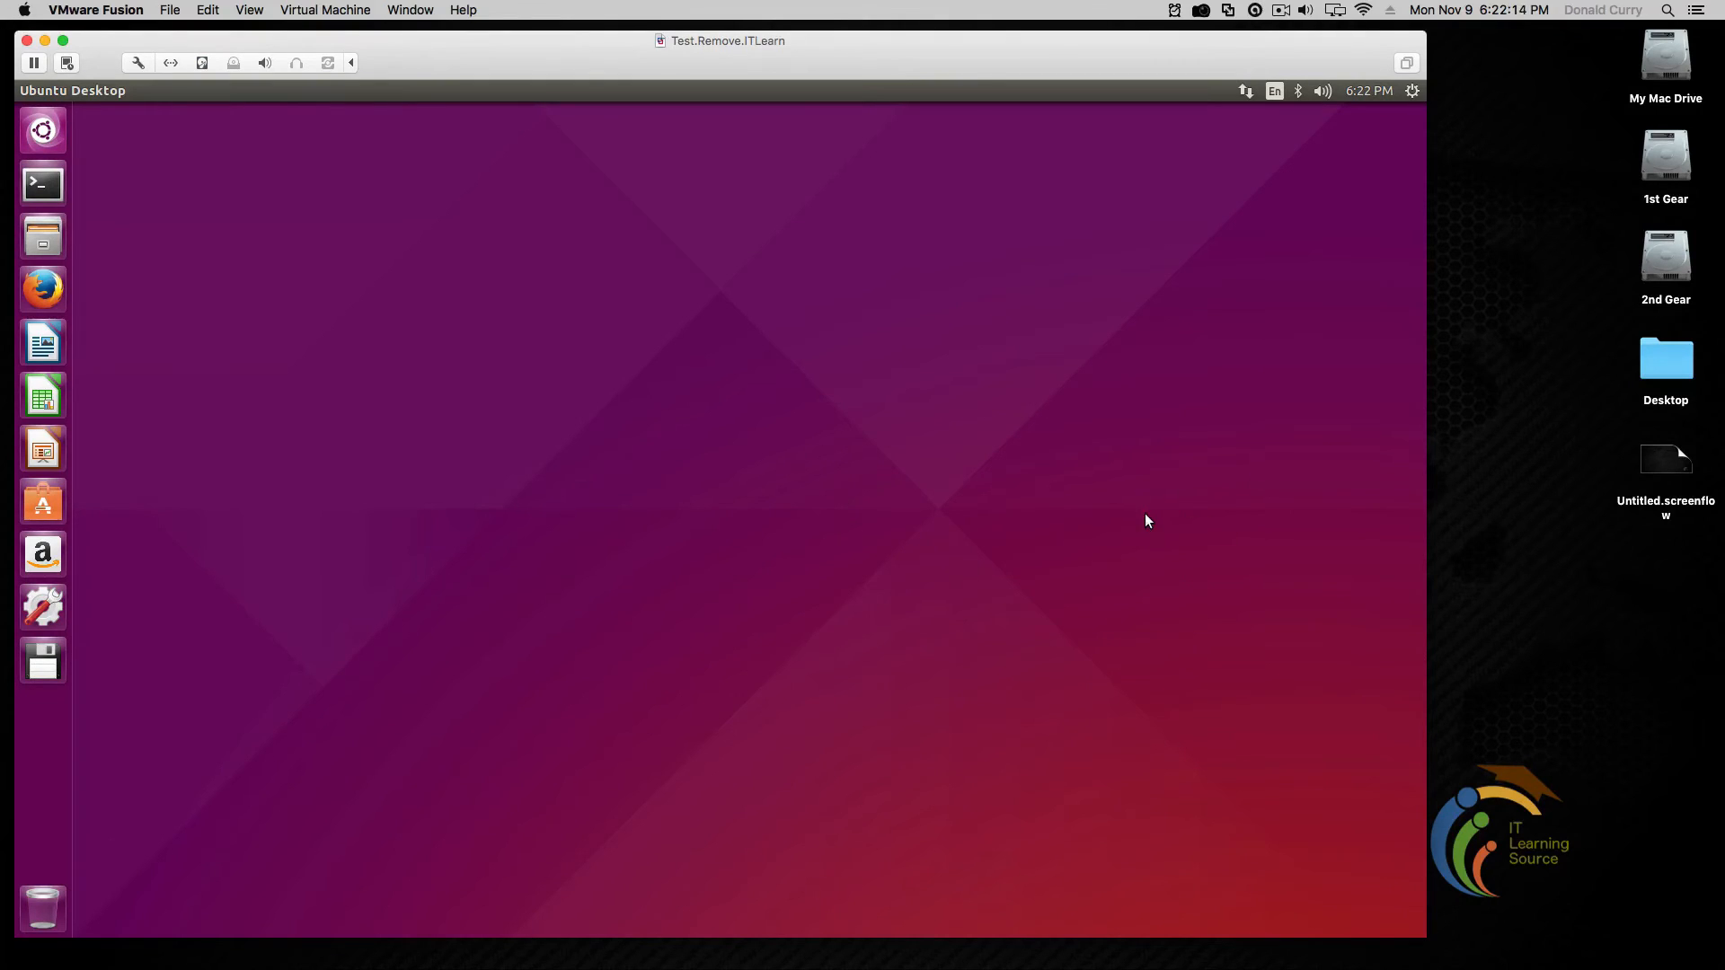
pyautogui.click(258, 12)
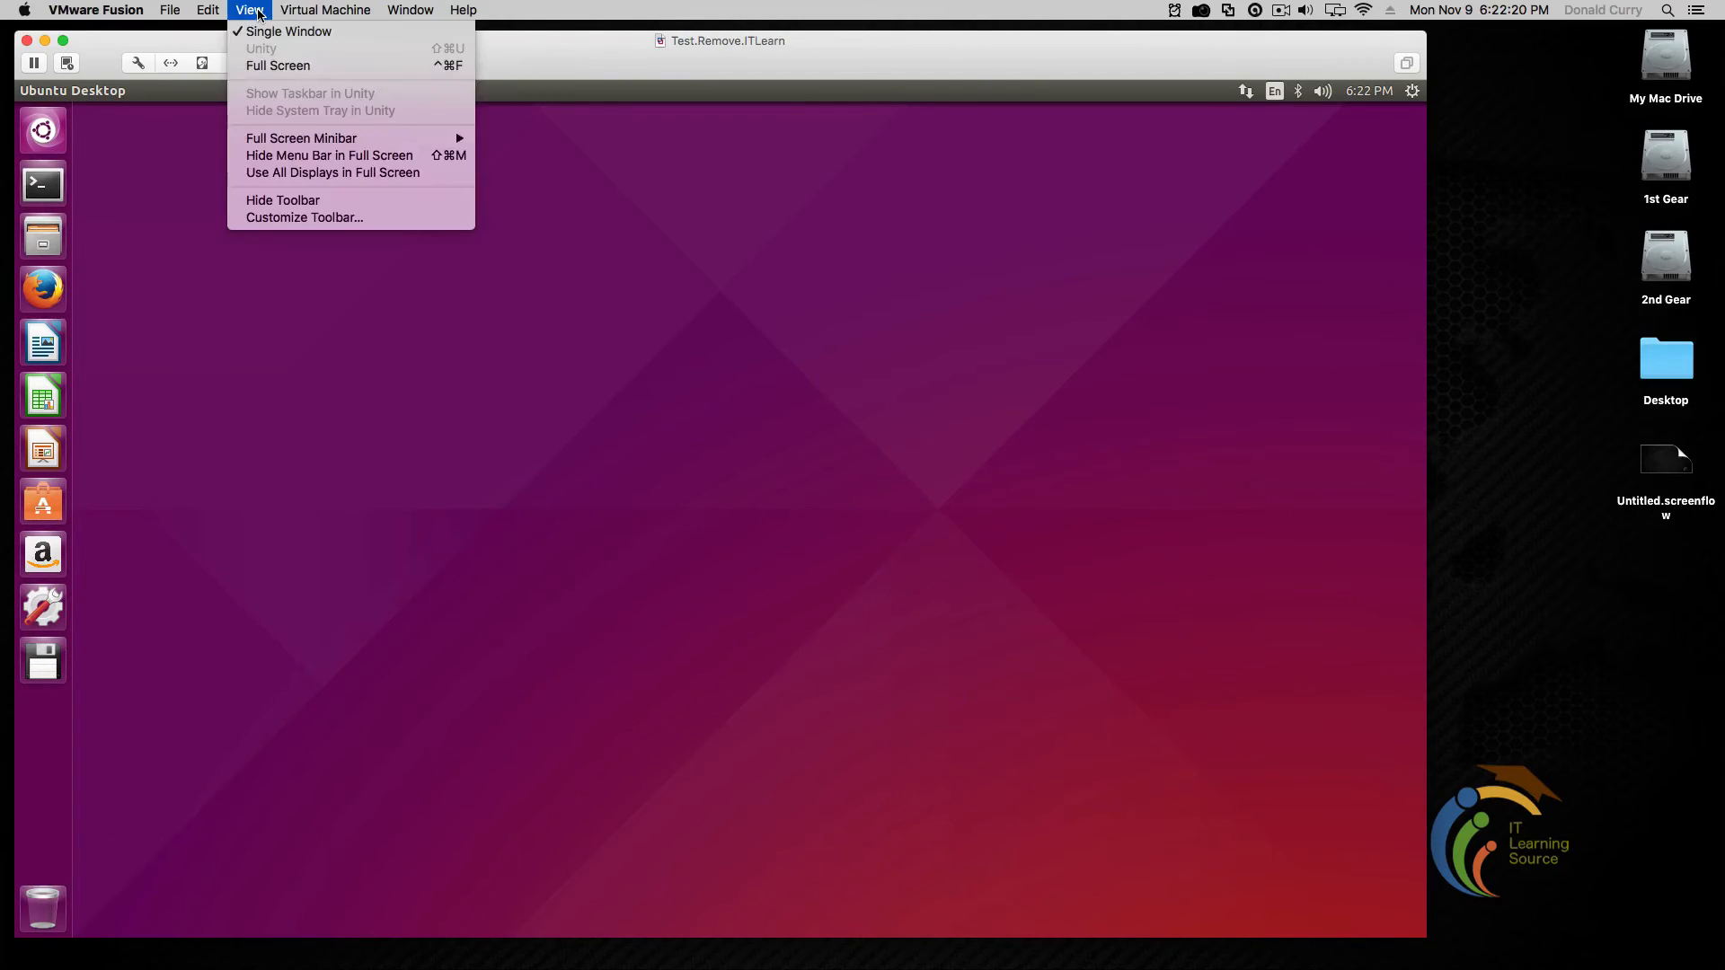
pyautogui.click(282, 67)
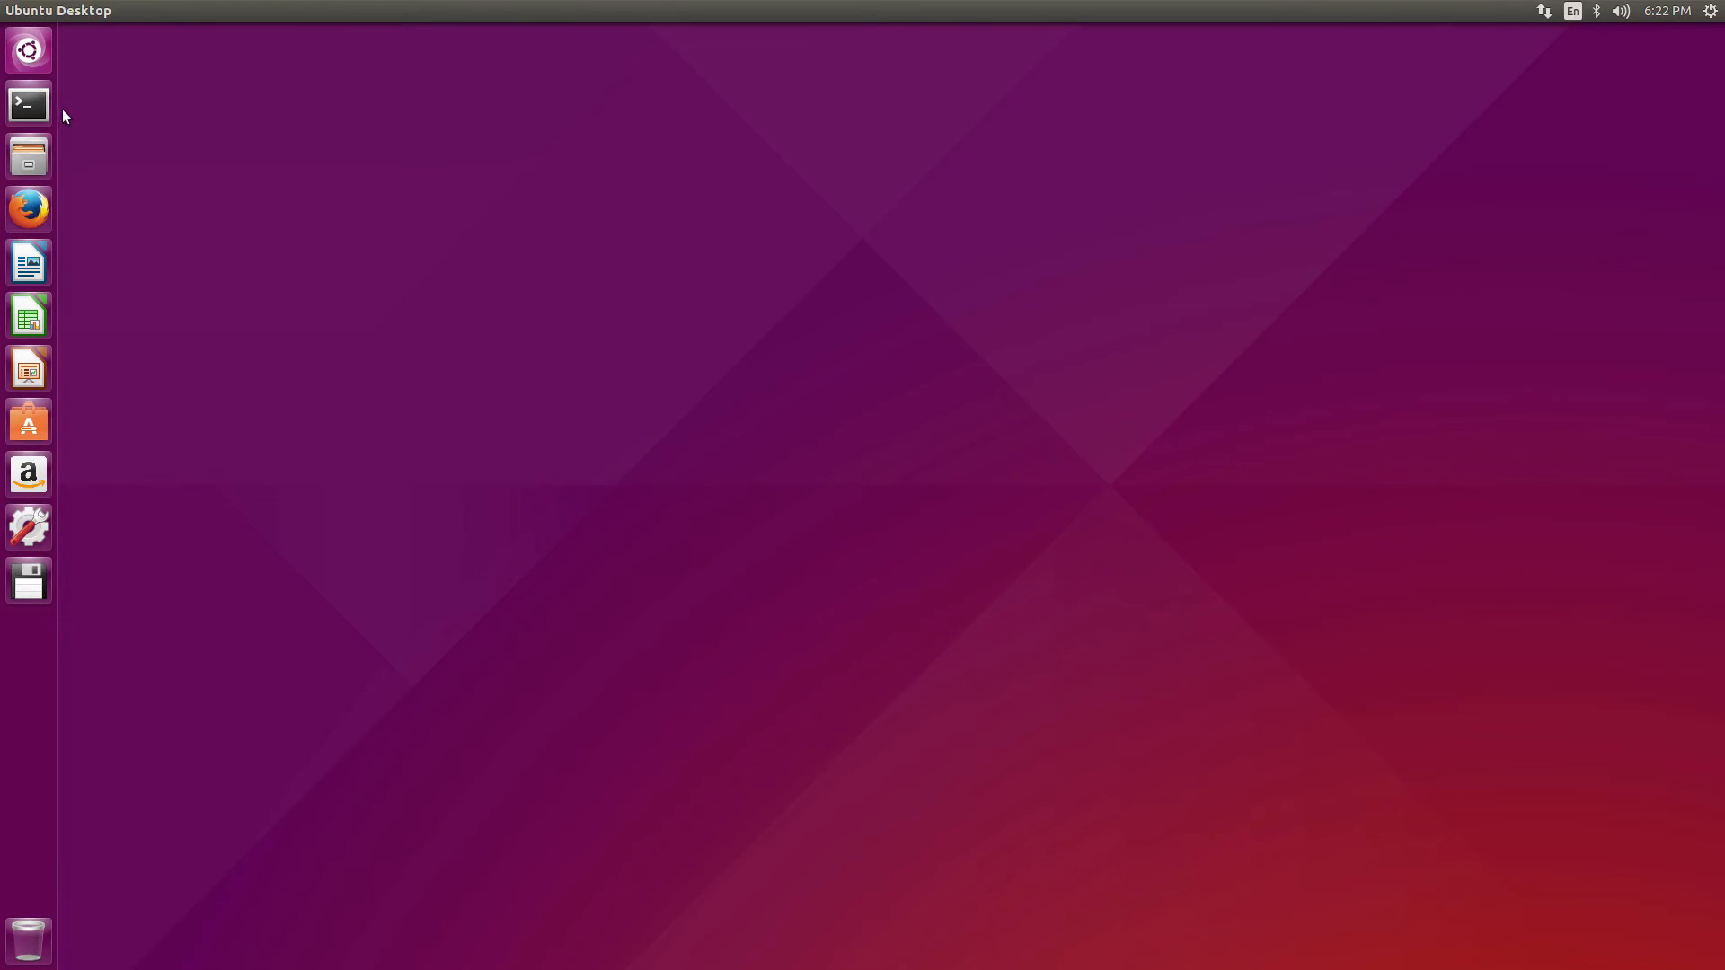
# Open Terminal and run sudo apt-get update, authorising it with the password
pyautogui.click(36, 112)
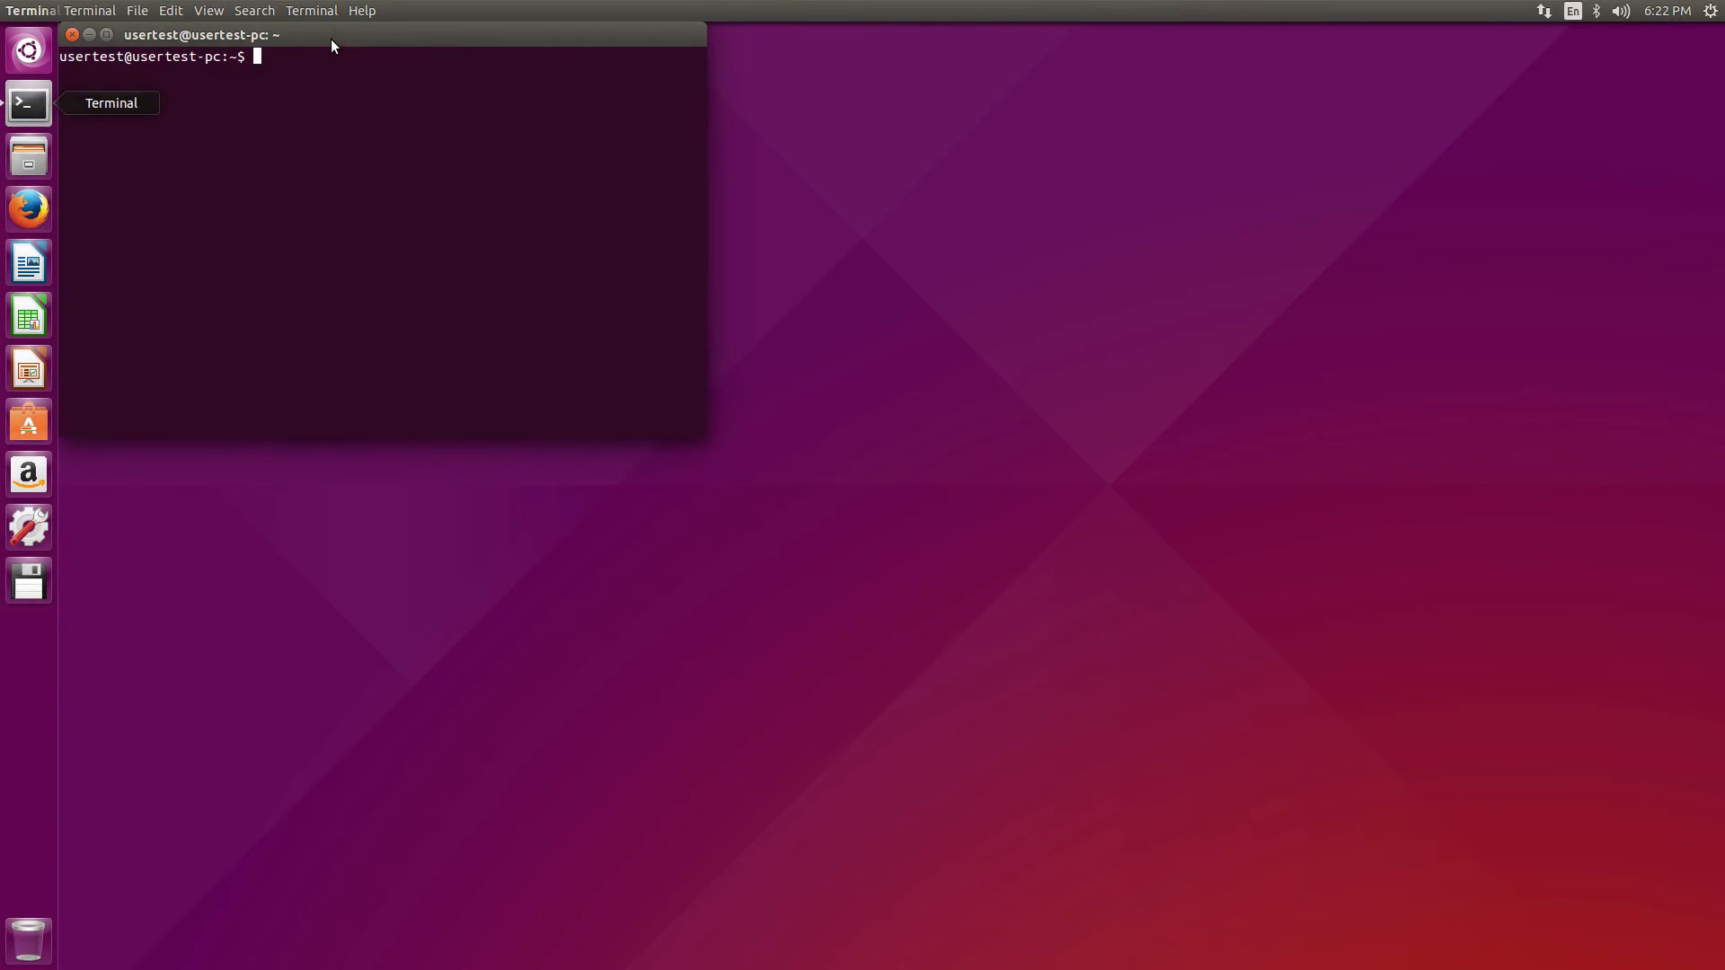
pyautogui.moveTo(331, 40); pyautogui.dragTo(773, 236)
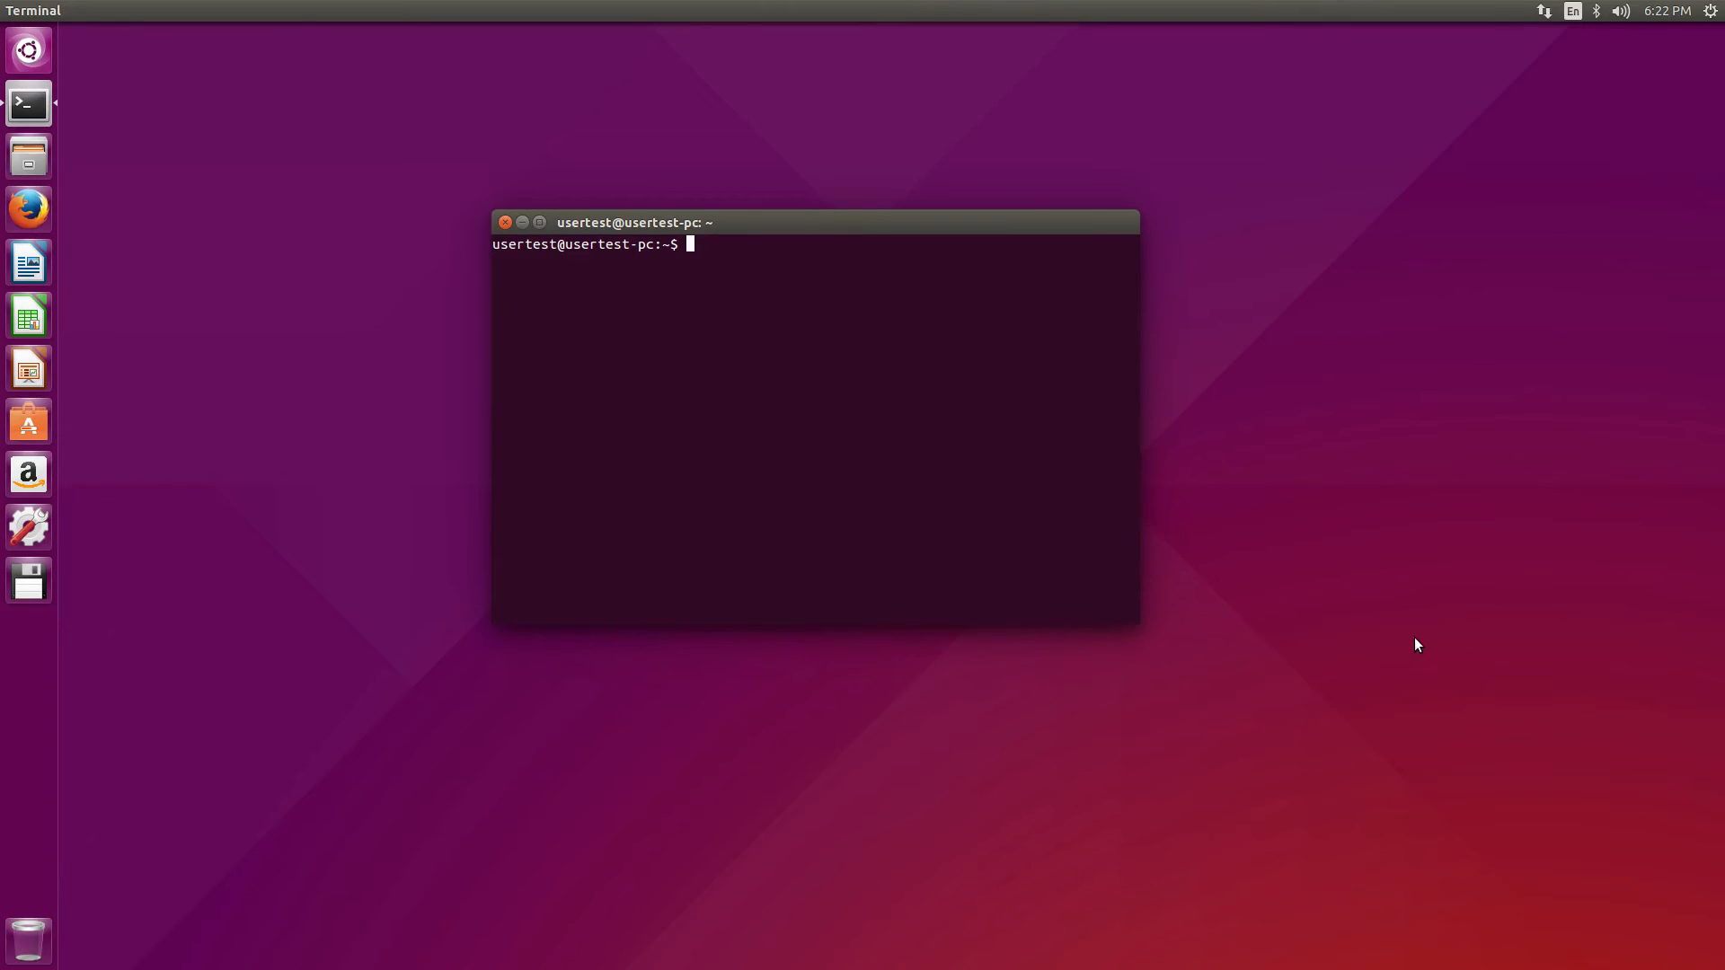
pyautogui.write('sudo apt-get')
pyautogui.write('update')
pyautogui.press('Return')
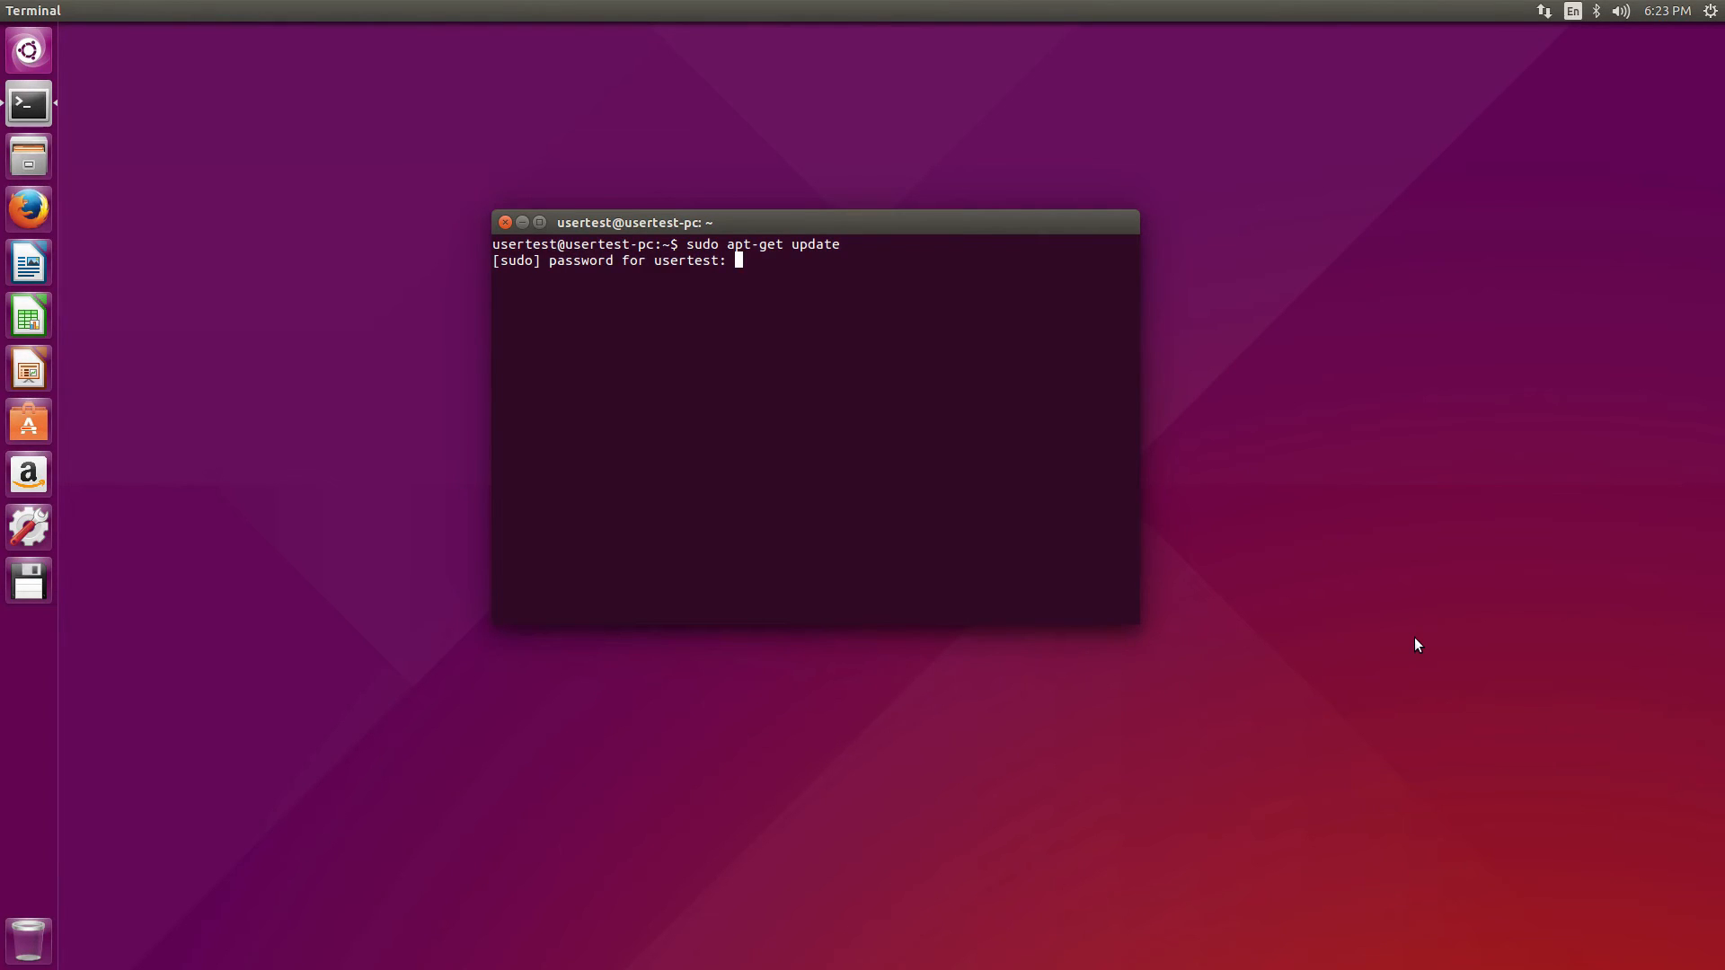
pyautogui.press('Return')
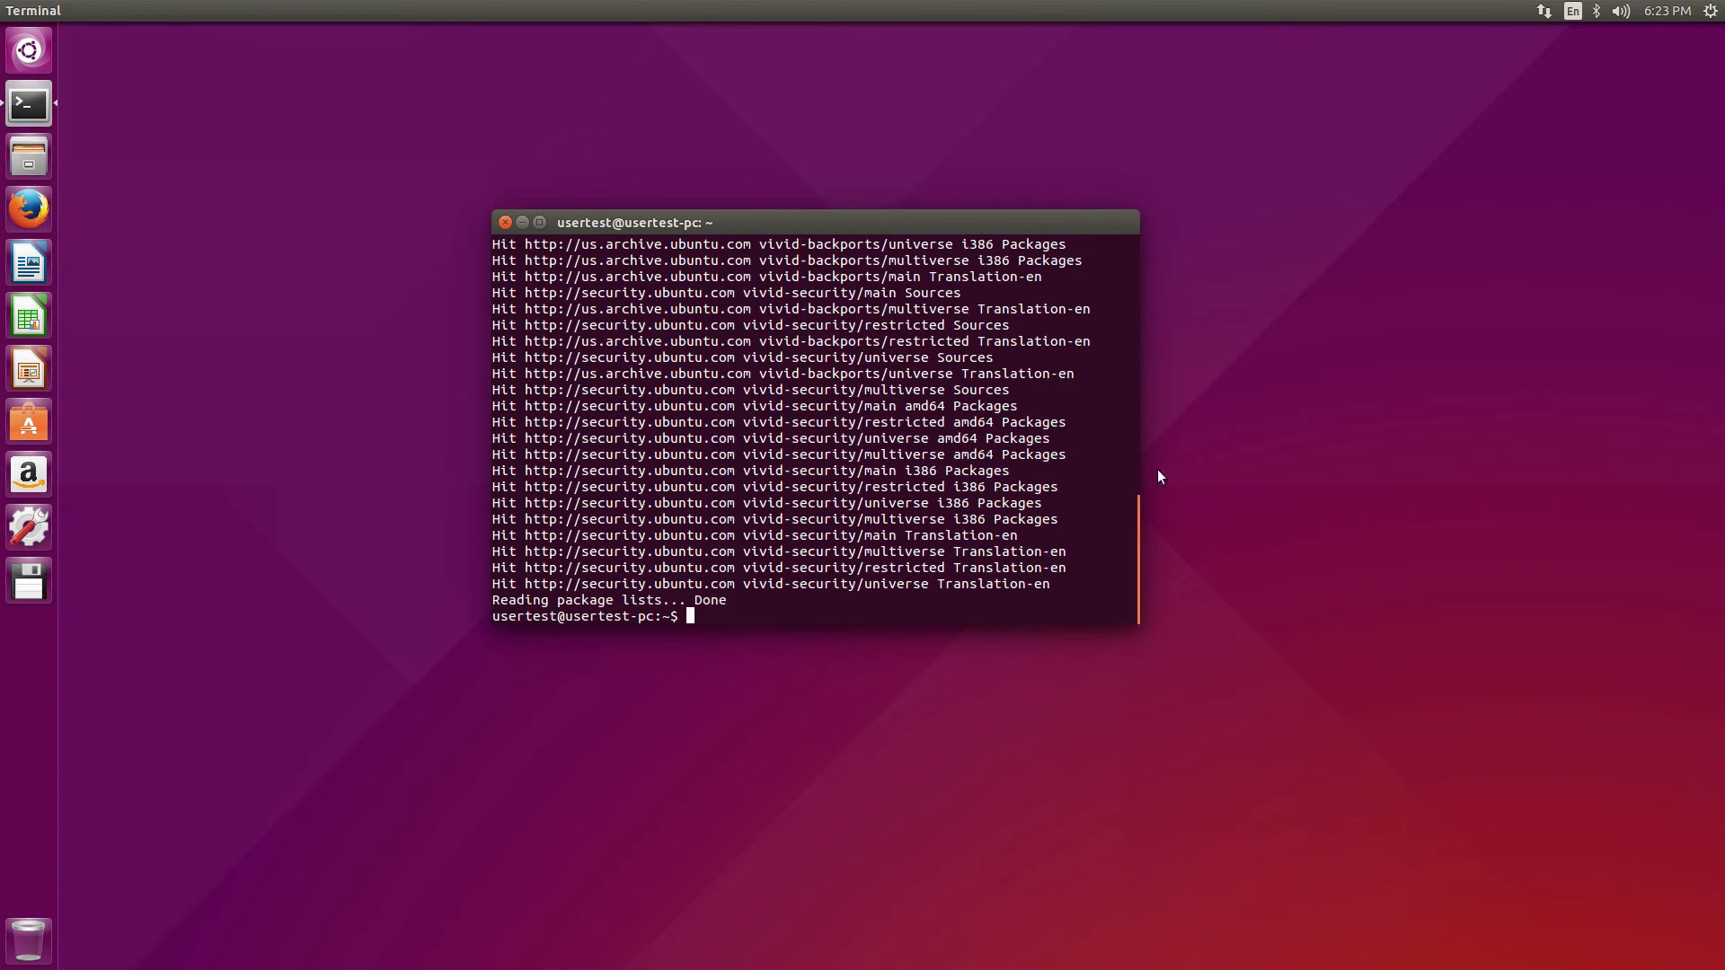
# Enlarge the terminal window to show the update output, and launch LibreOffice Writer
pyautogui.moveTo(959, 213); pyautogui.dragTo(814, 144)
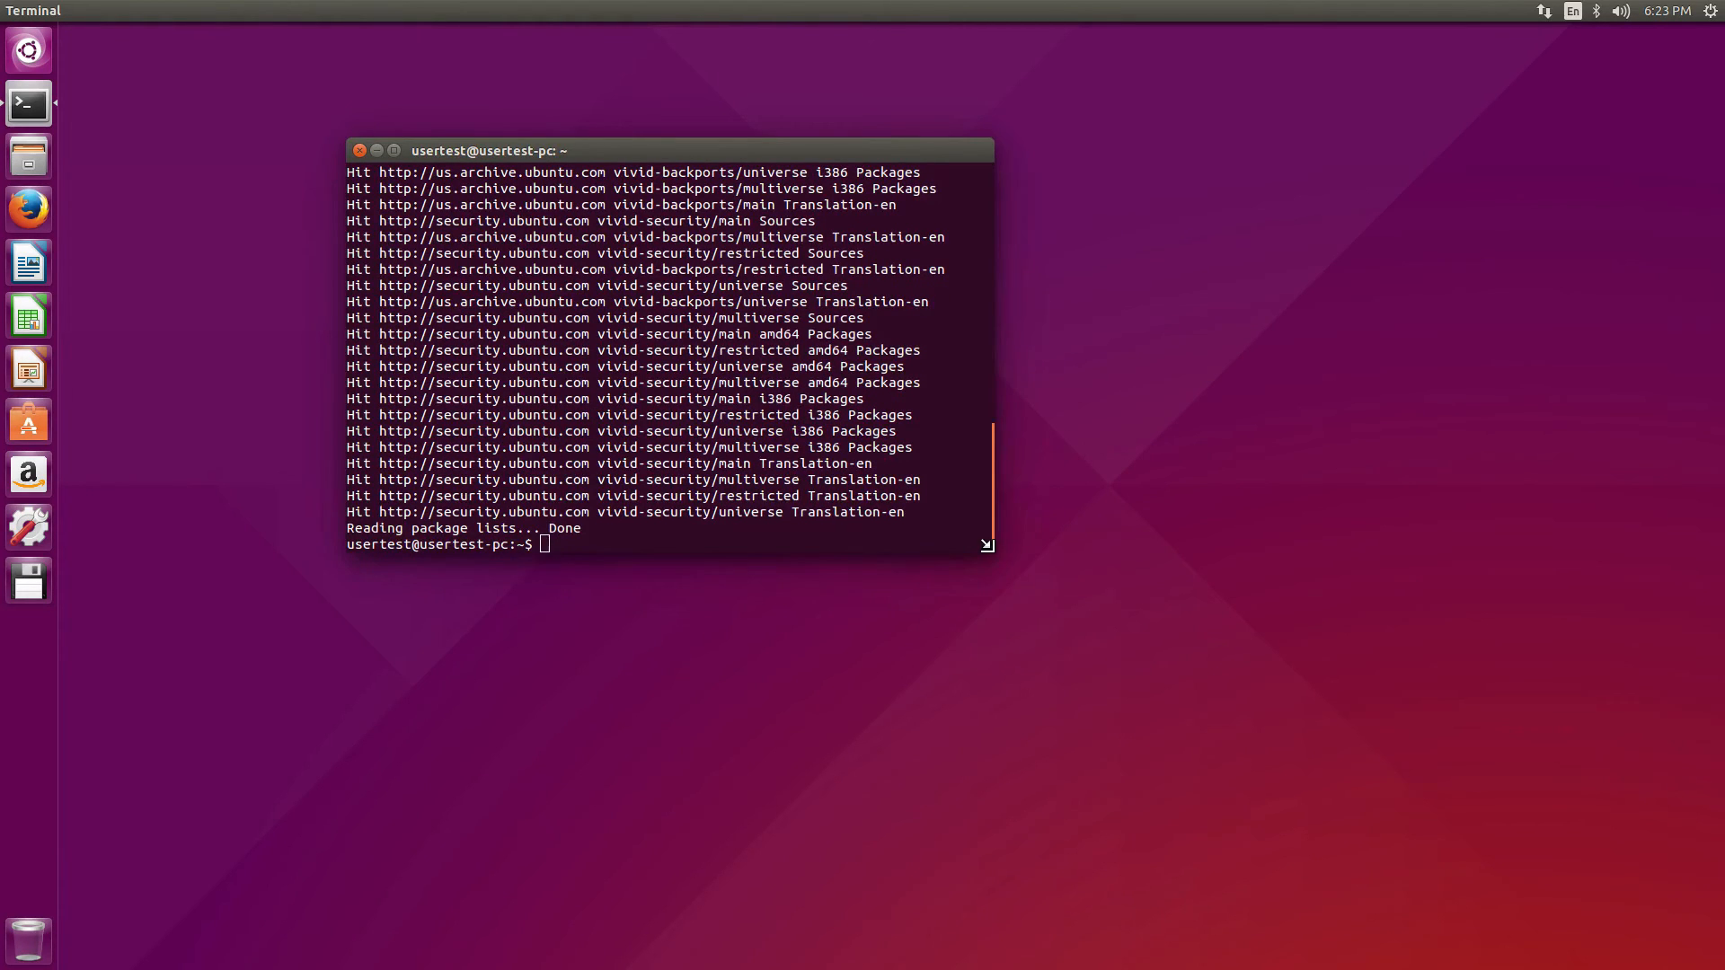
pyautogui.moveTo(994, 553); pyautogui.dragTo(1334, 829)
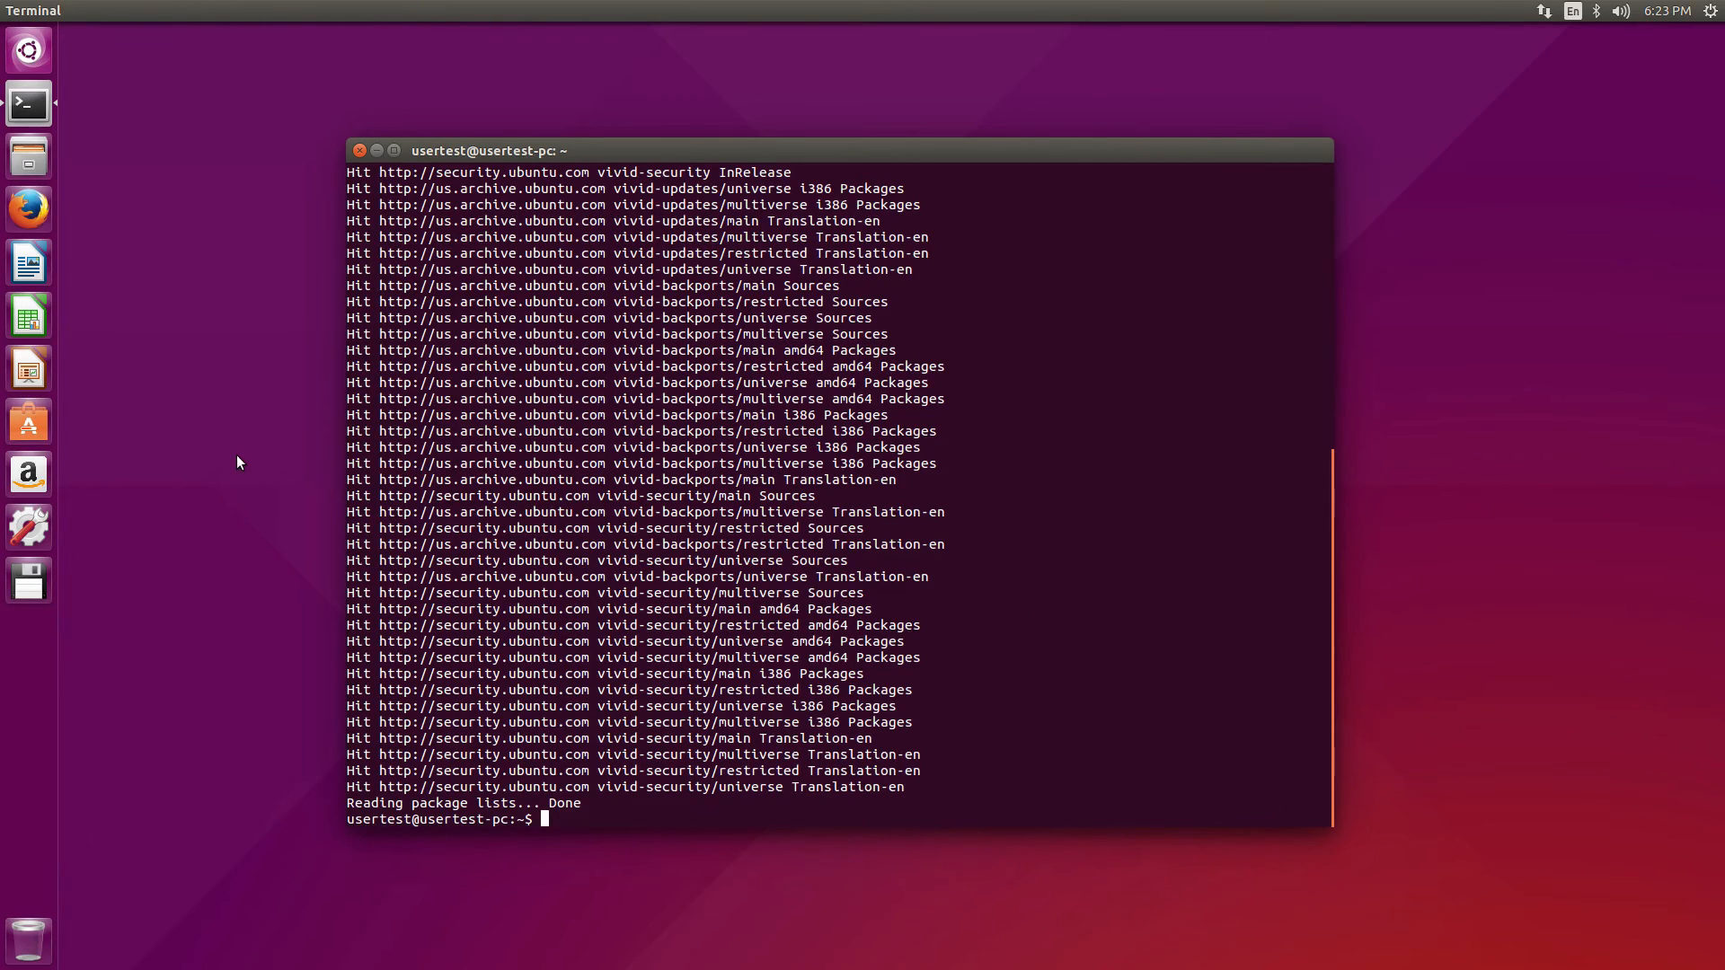
pyautogui.click(33, 254)
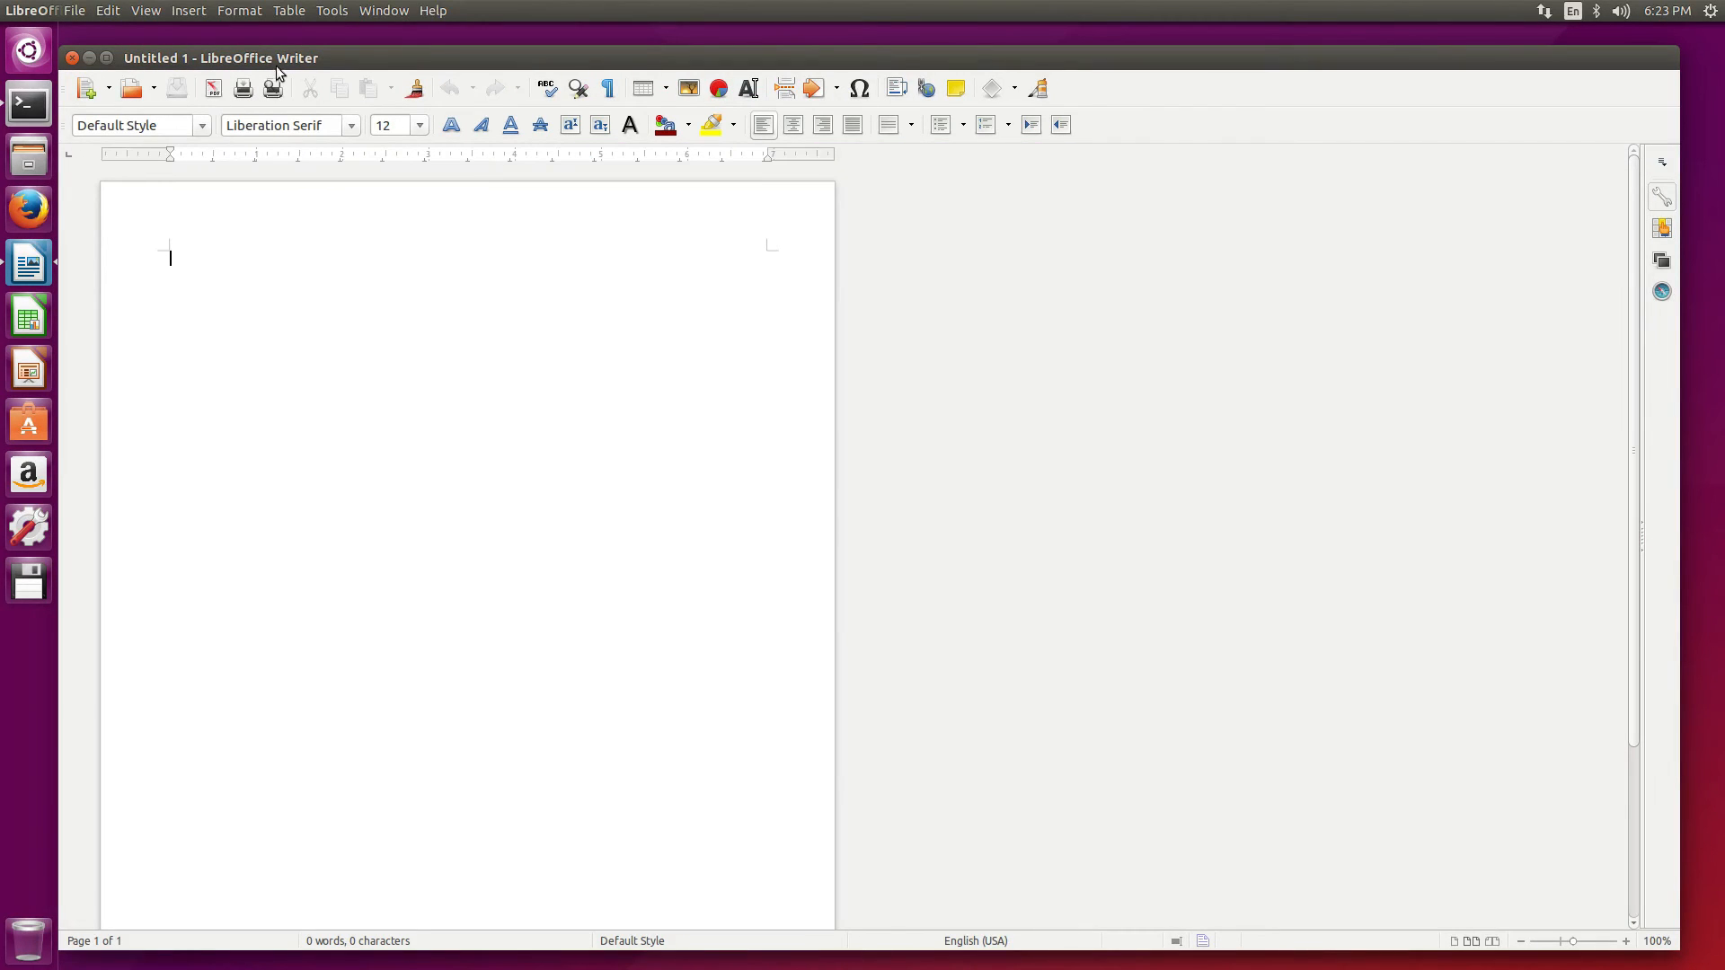
# Close Writer, then open and close LibreOffice Calc
pyautogui.click(73, 59)
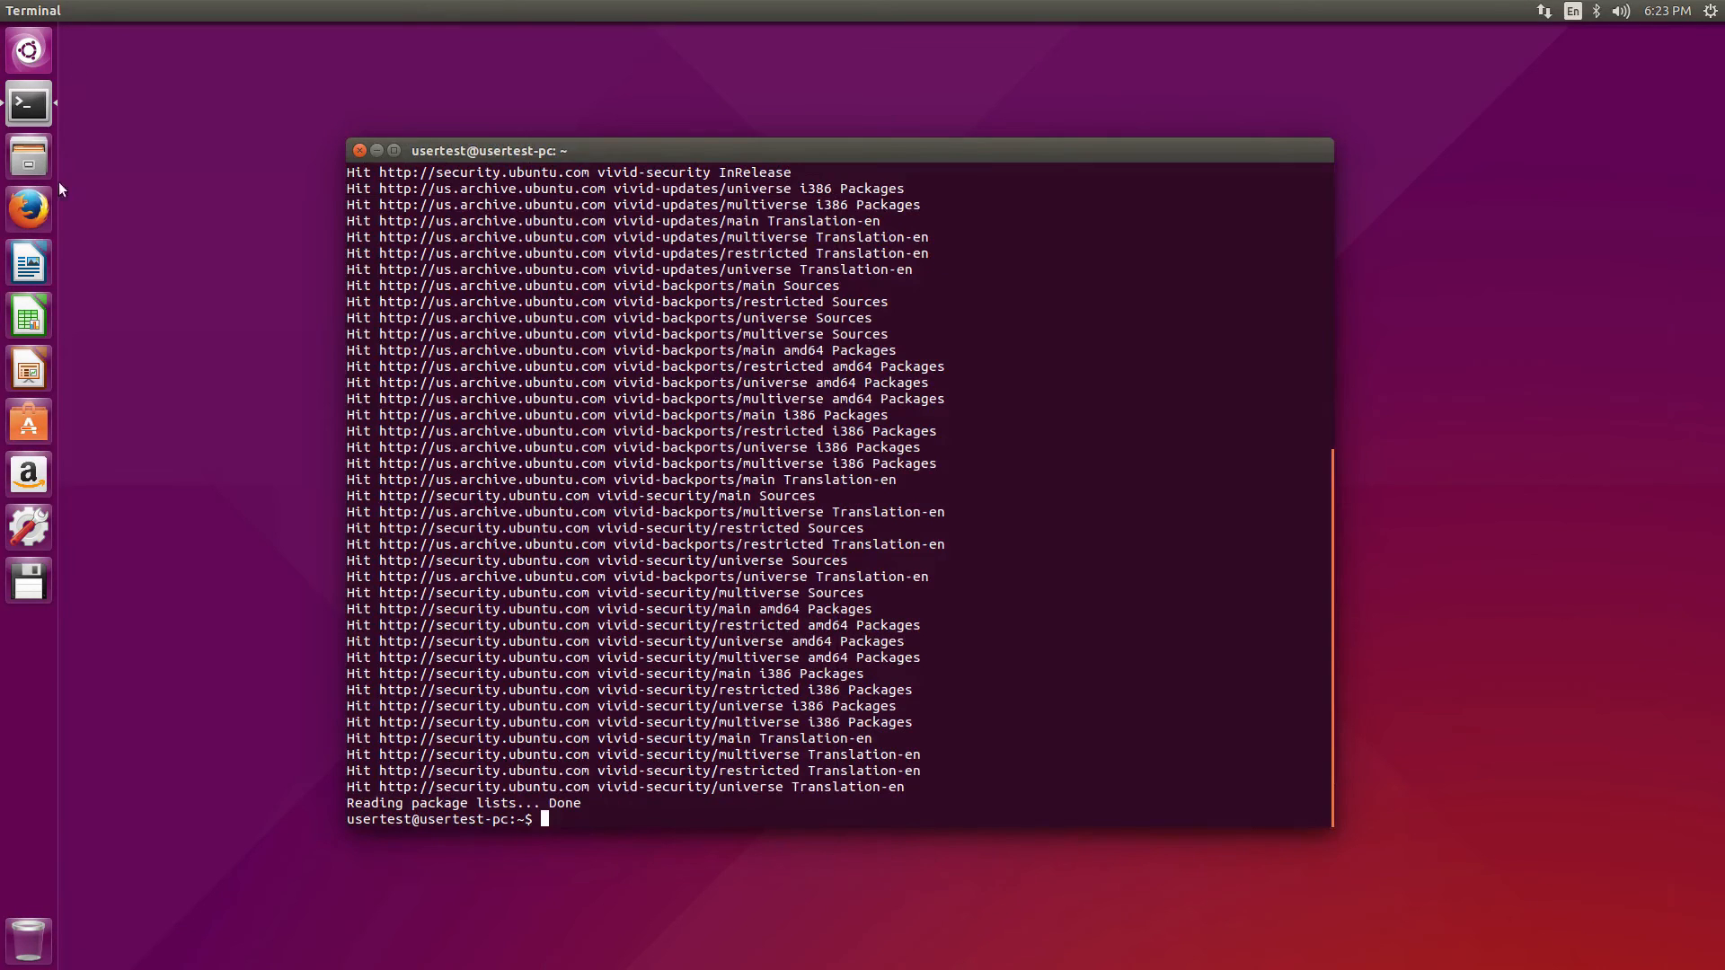
pyautogui.click(29, 328)
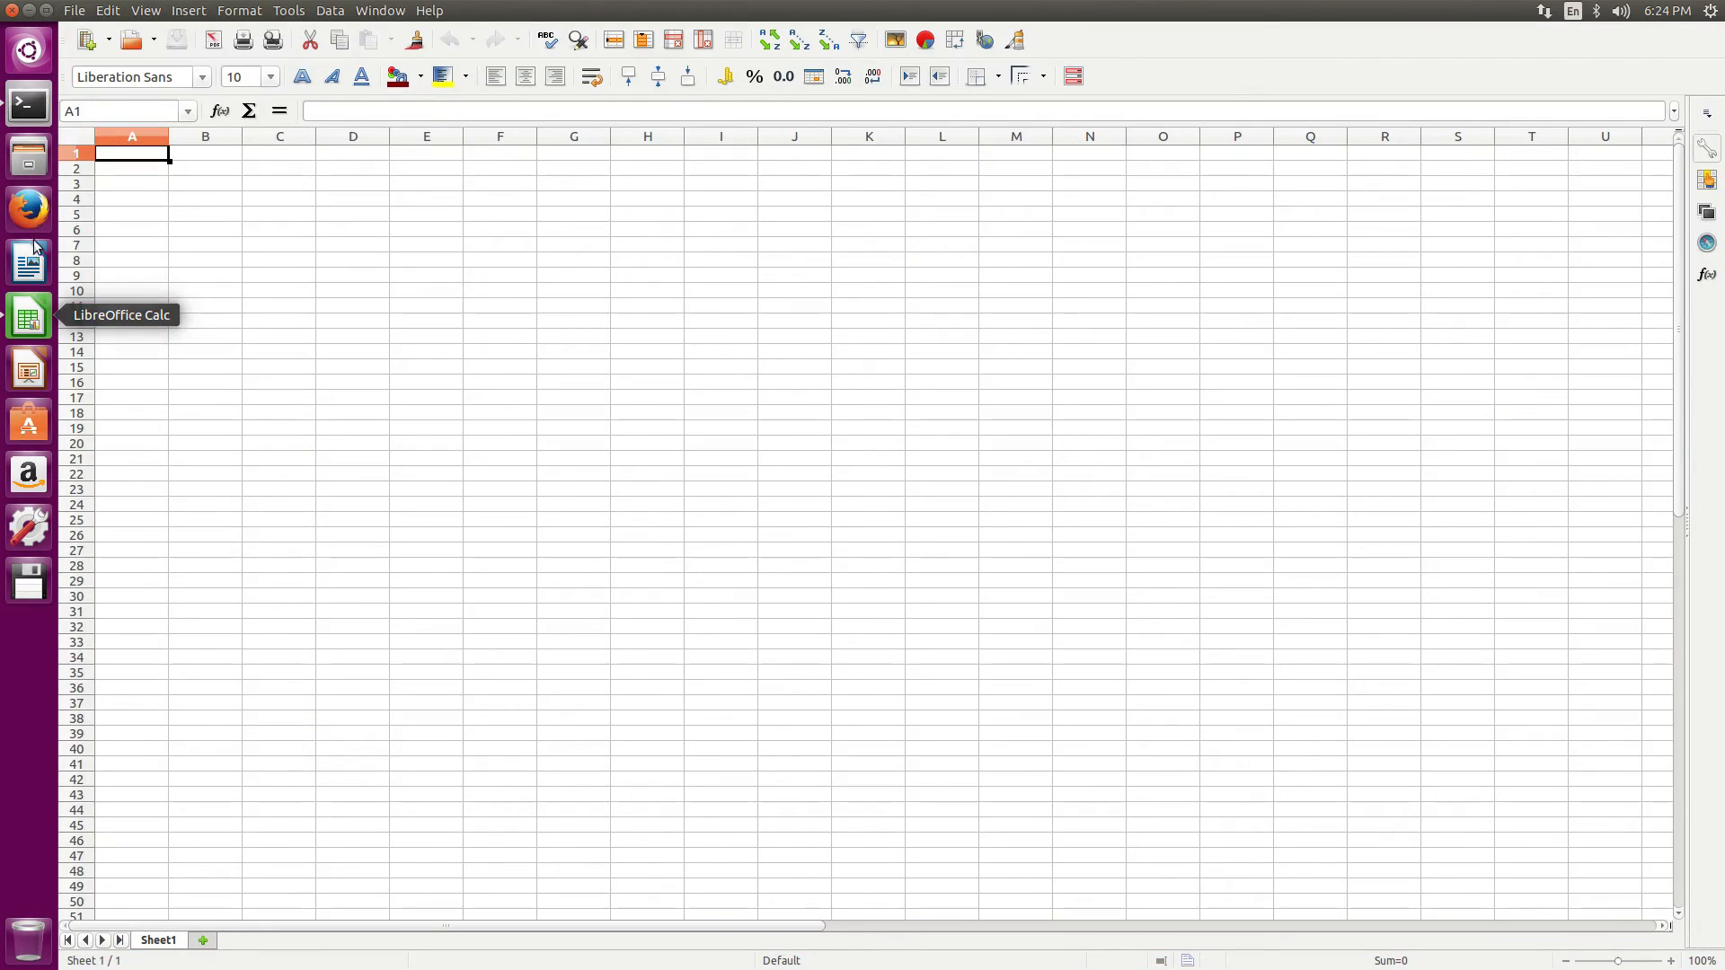
pyautogui.click(11, 10)
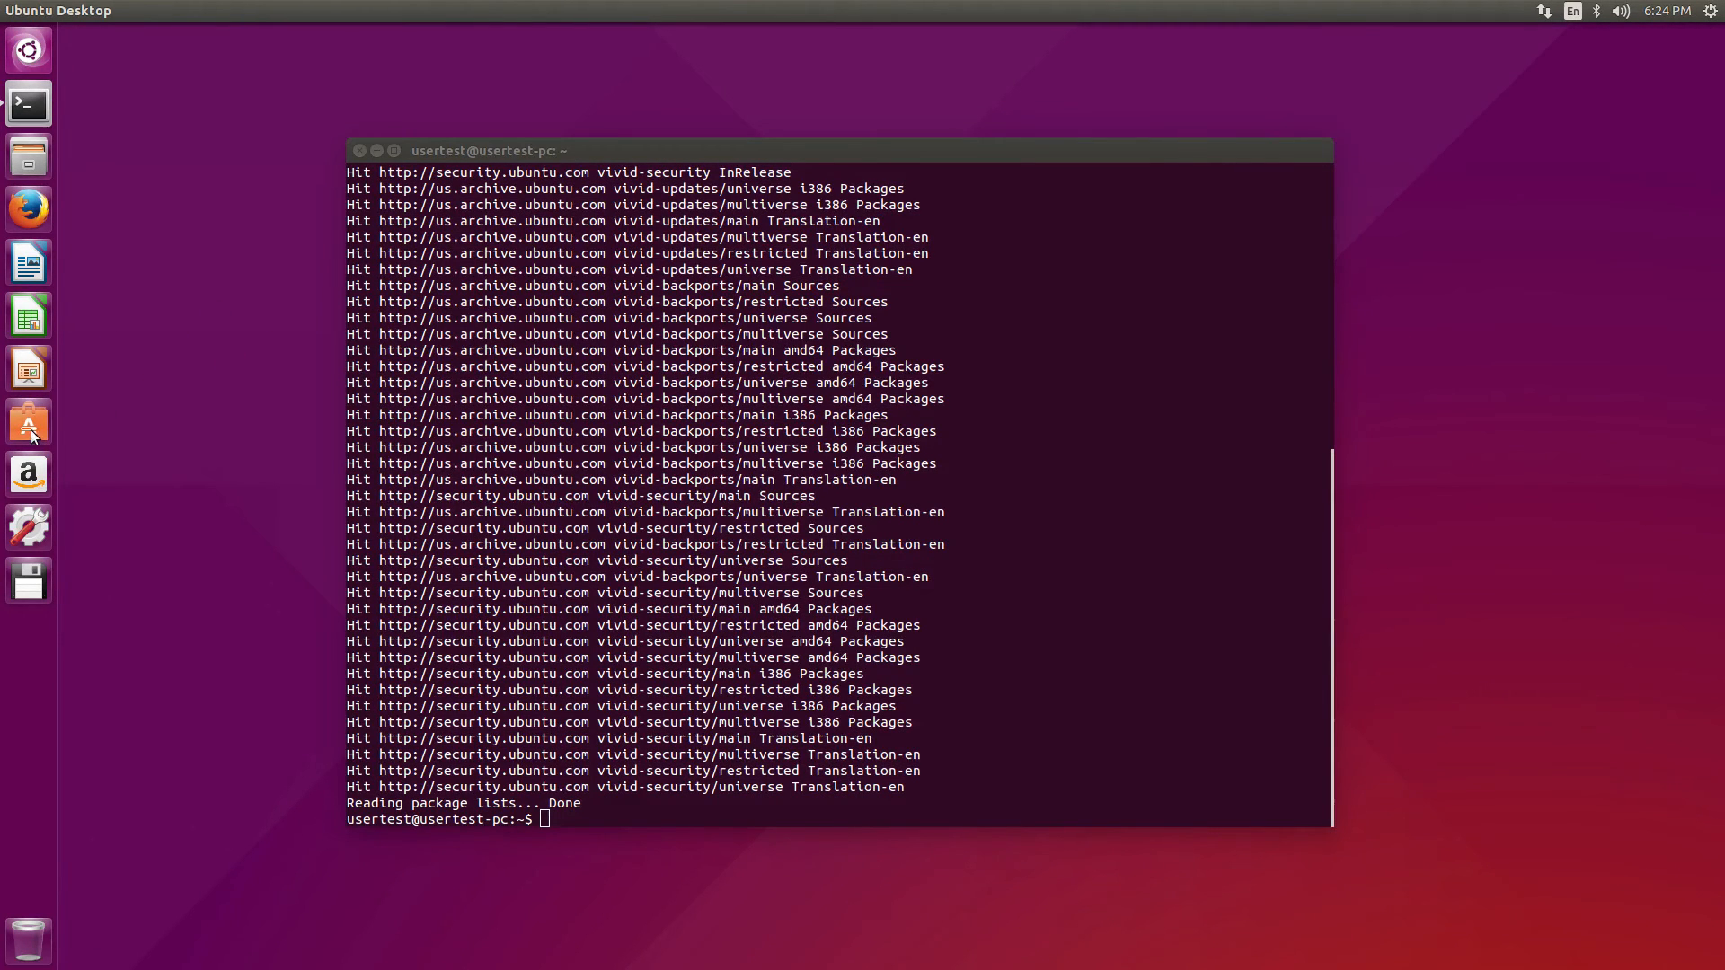
# Unlock Amazon and Floppy Disk from the launcher and open Ubuntu Software Center
pyautogui.rightClick(33, 475)
pyautogui.click(81, 502)
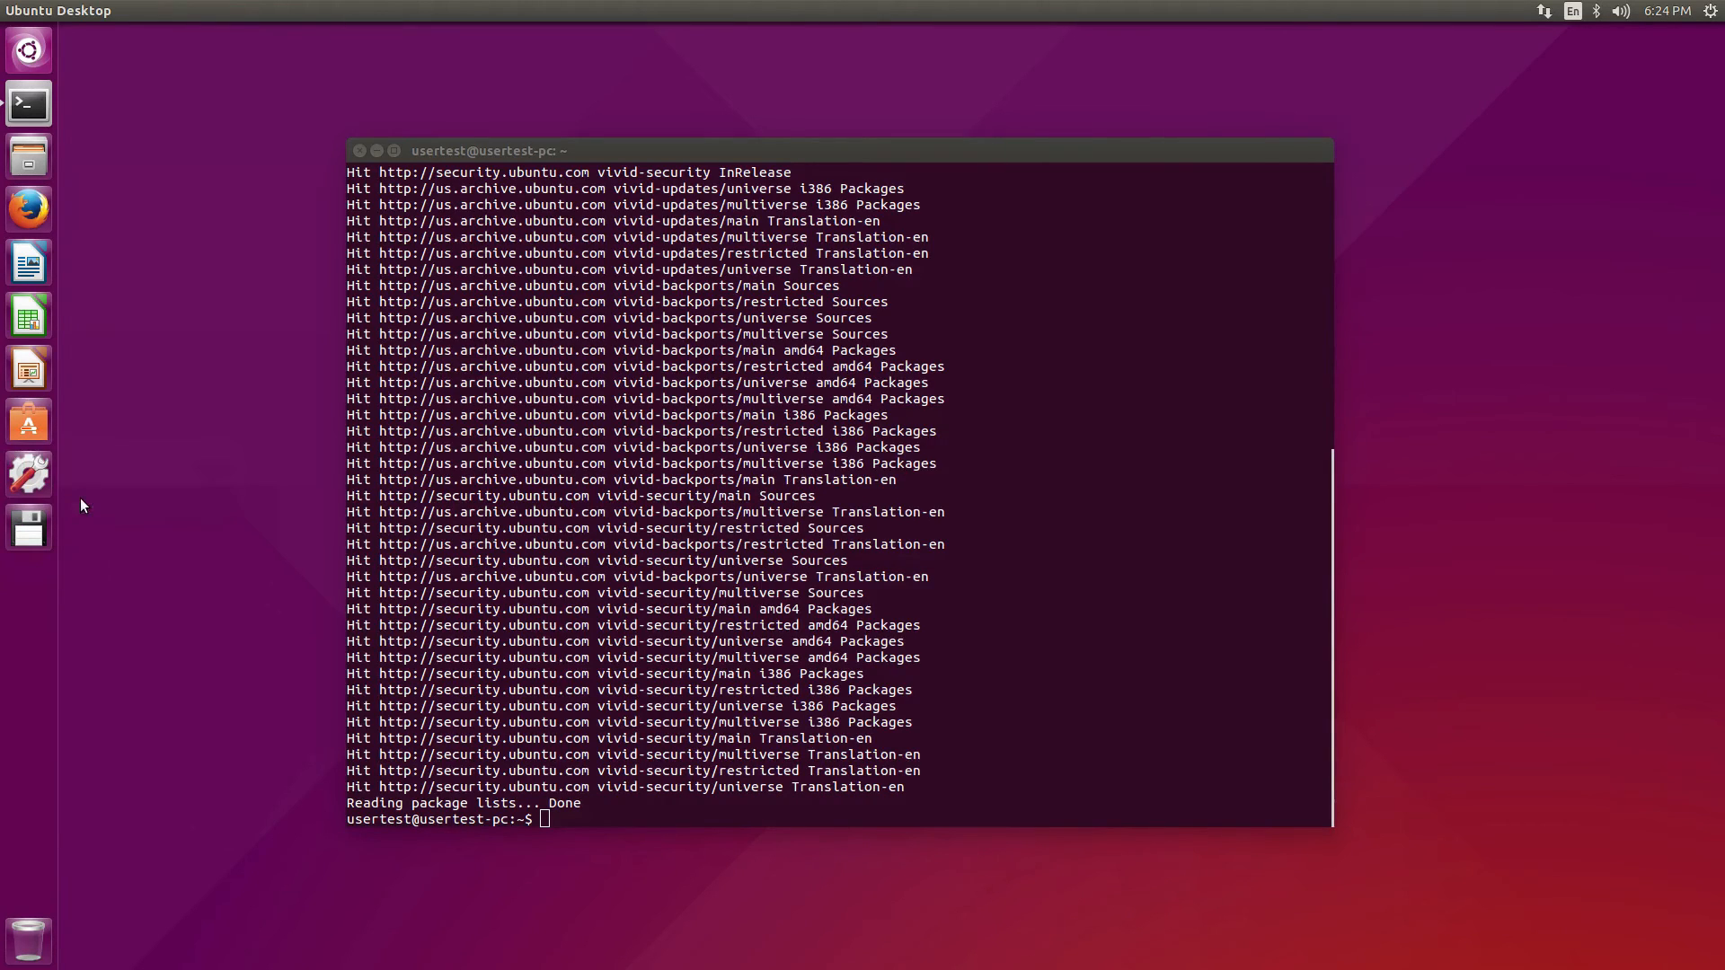
pyautogui.rightClick(39, 527)
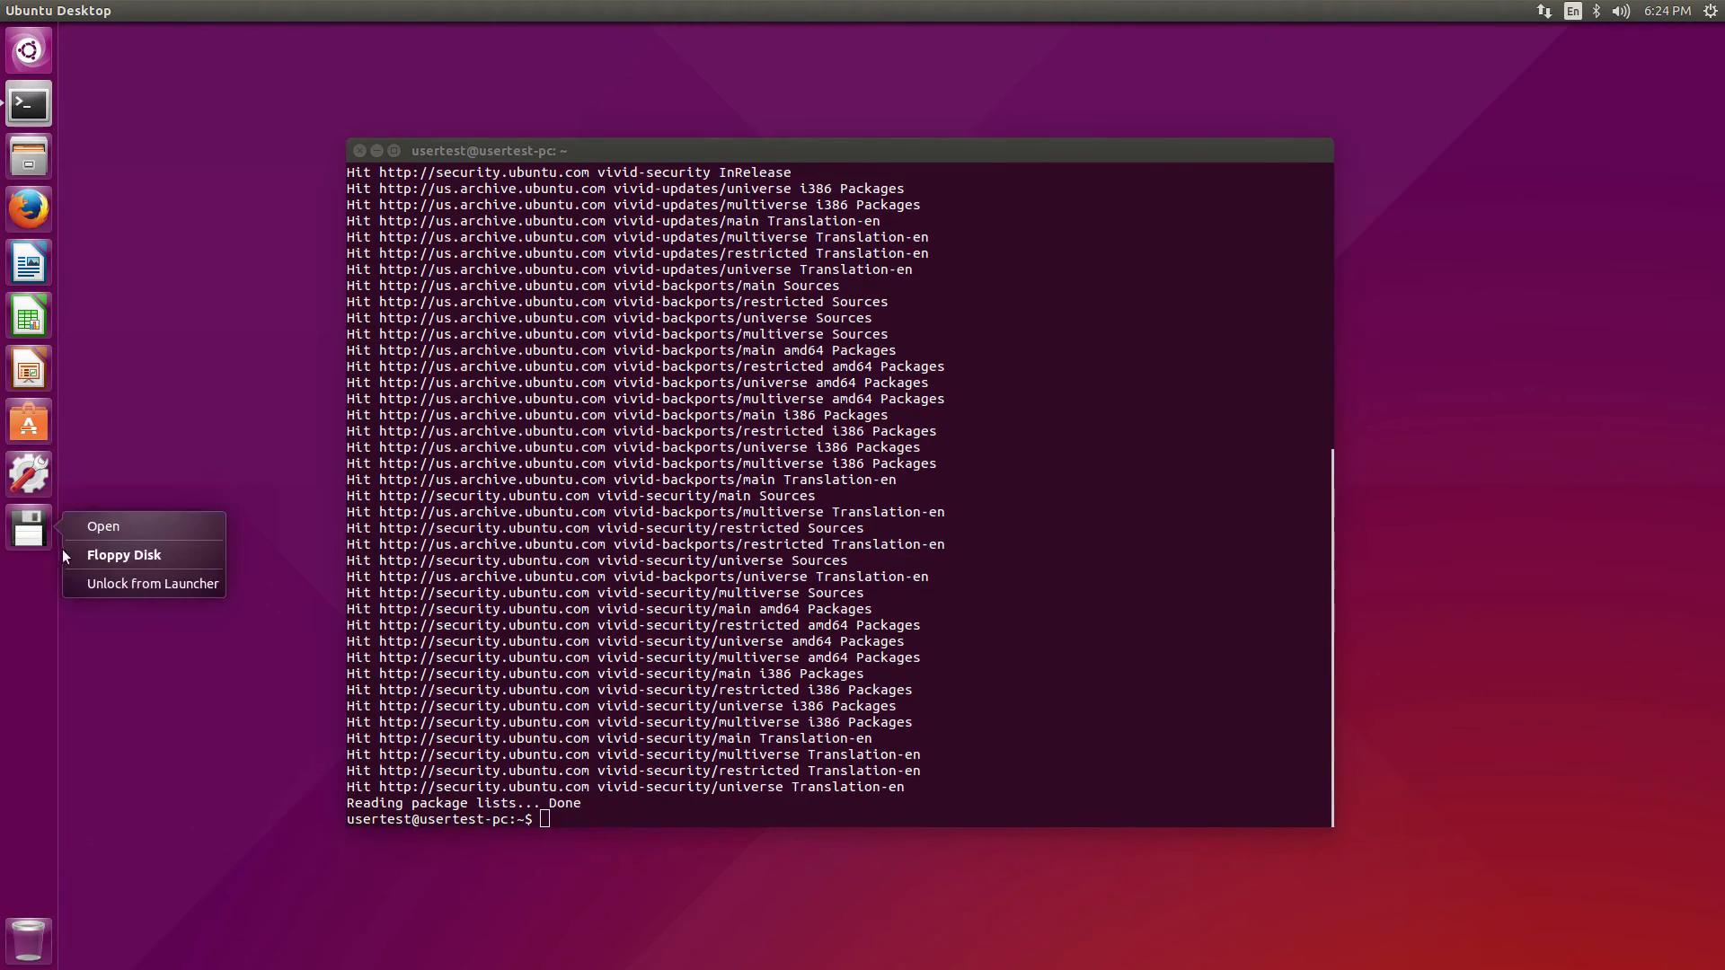
pyautogui.click(87, 584)
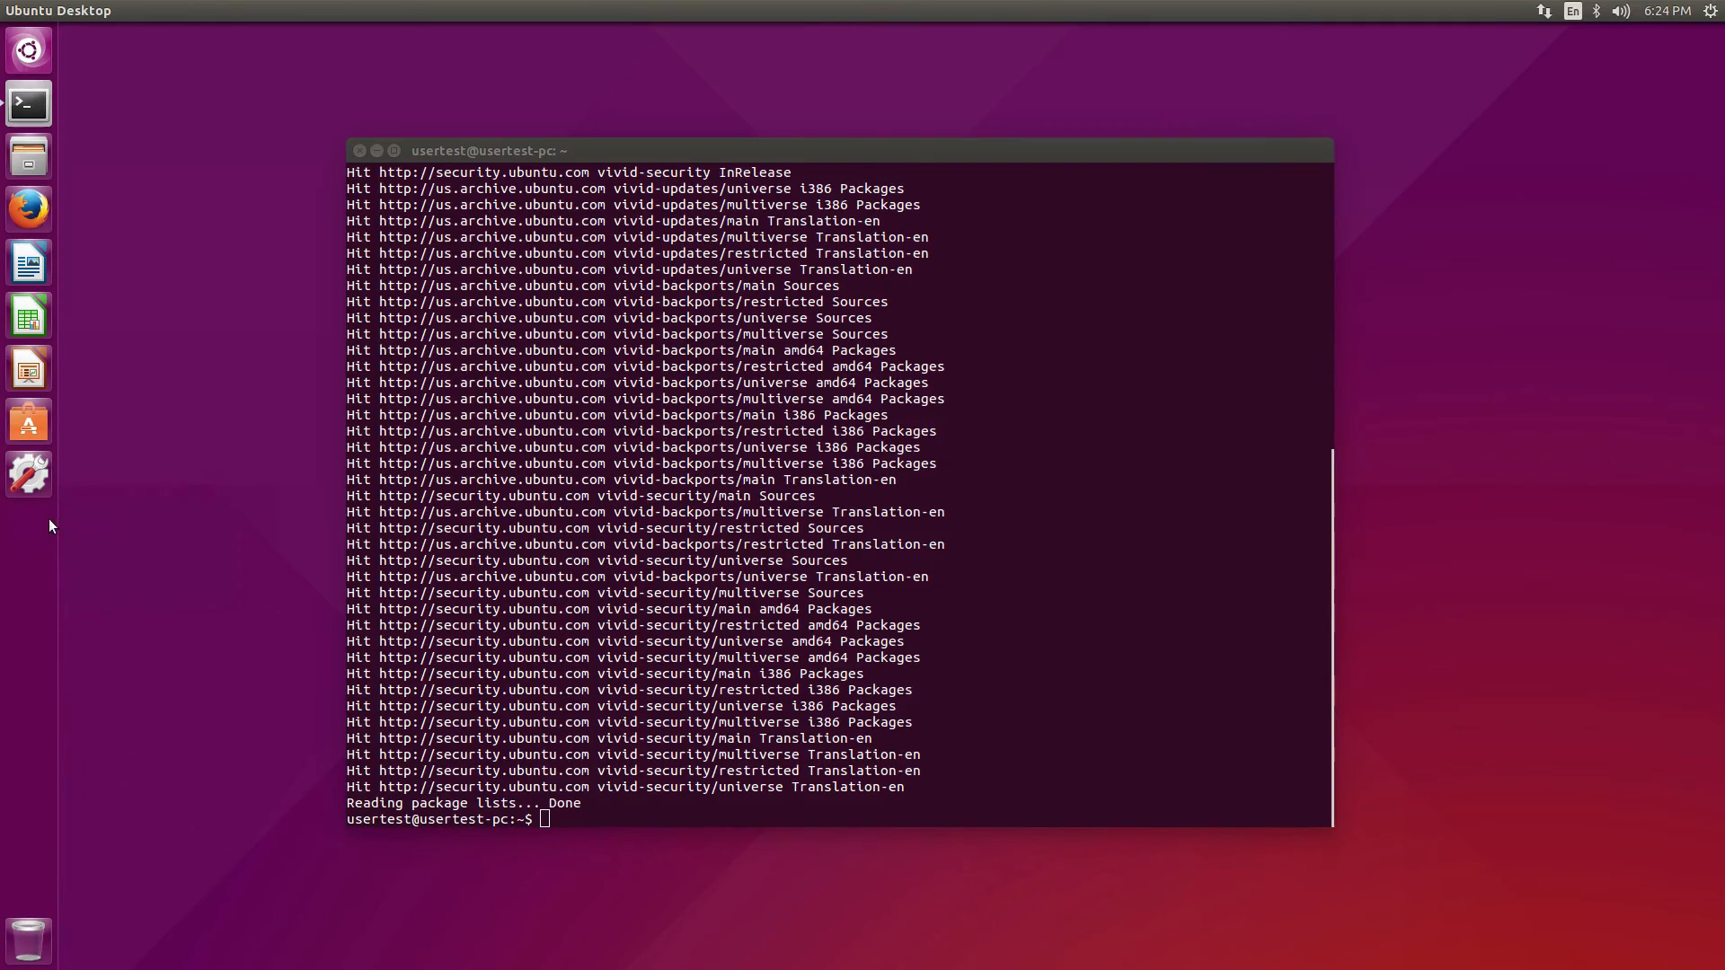
pyautogui.click(40, 423)
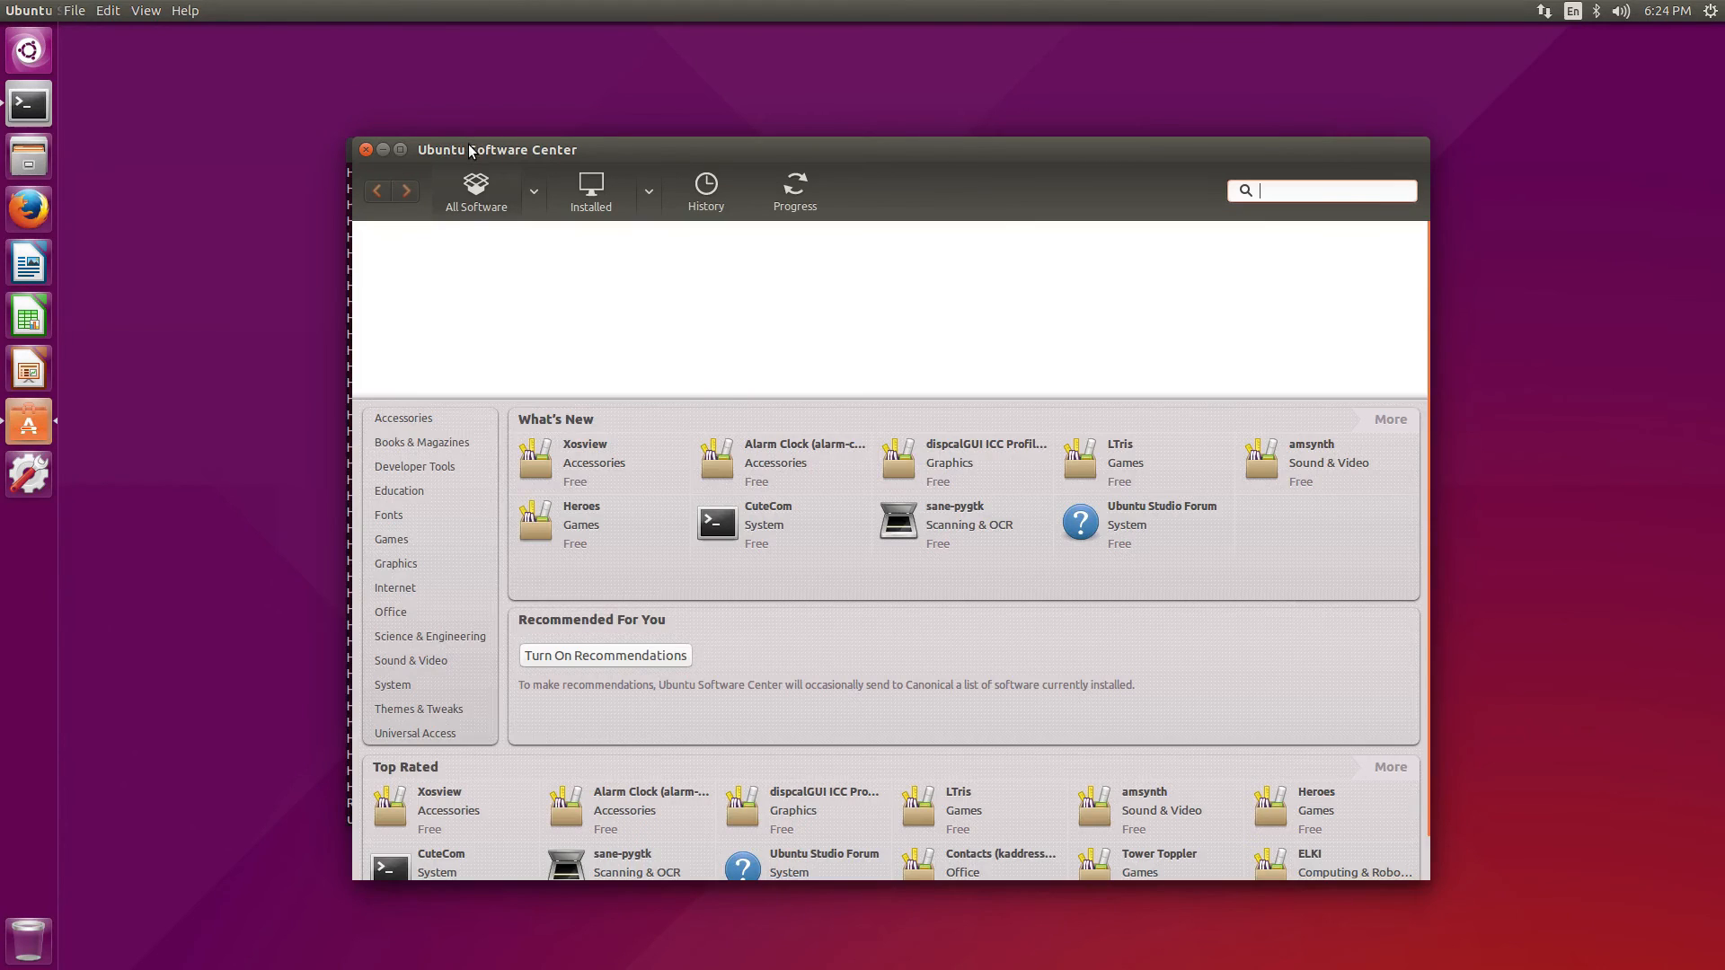
# Move the Software Center window to the top of the screen, checking the terminal behind it
pyautogui.moveTo(803, 143); pyautogui.dragTo(626, 835)
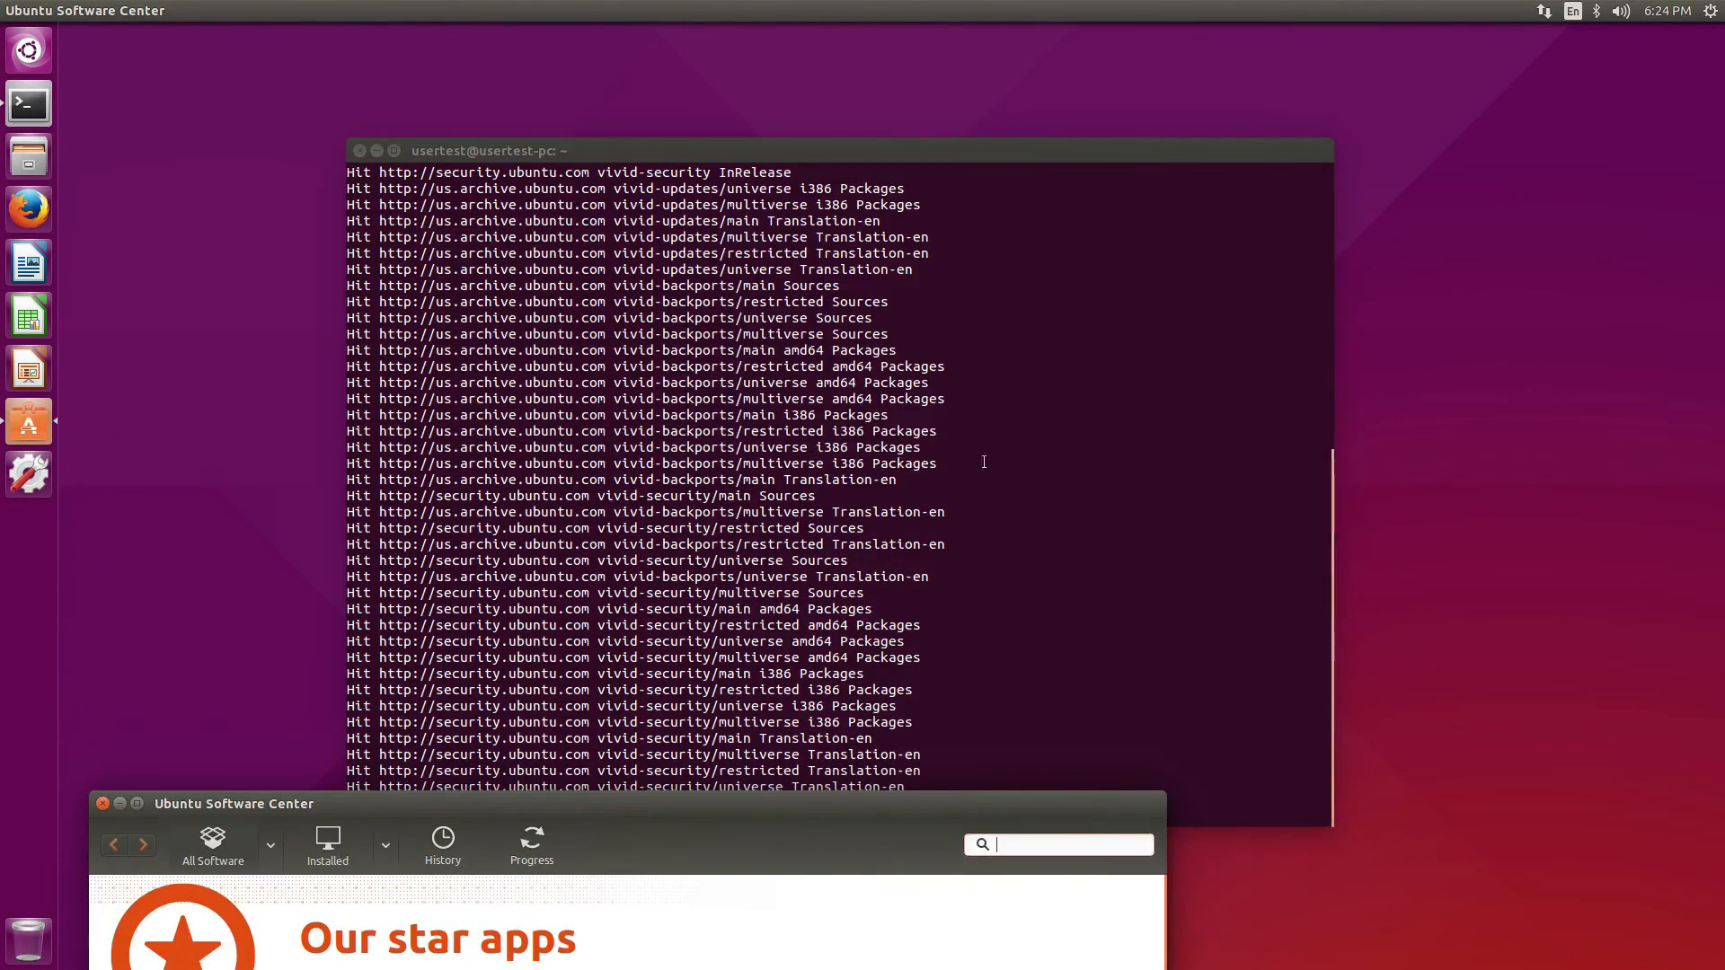
pyautogui.click(1009, 443)
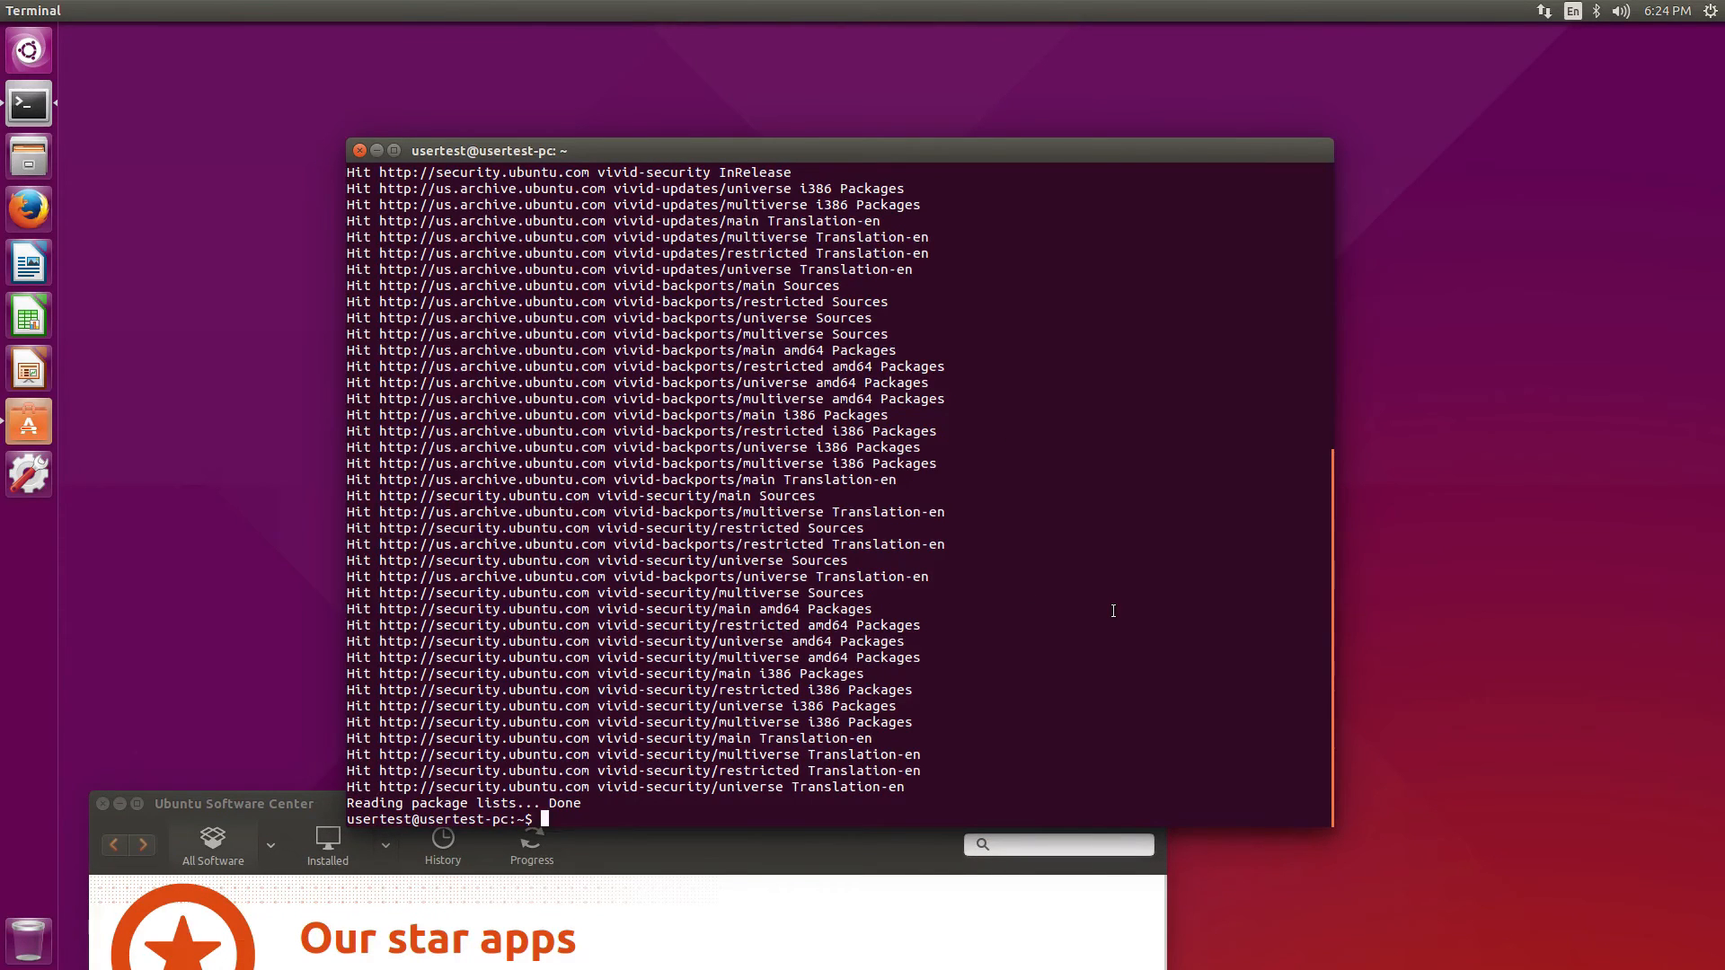
pyautogui.click(805, 854)
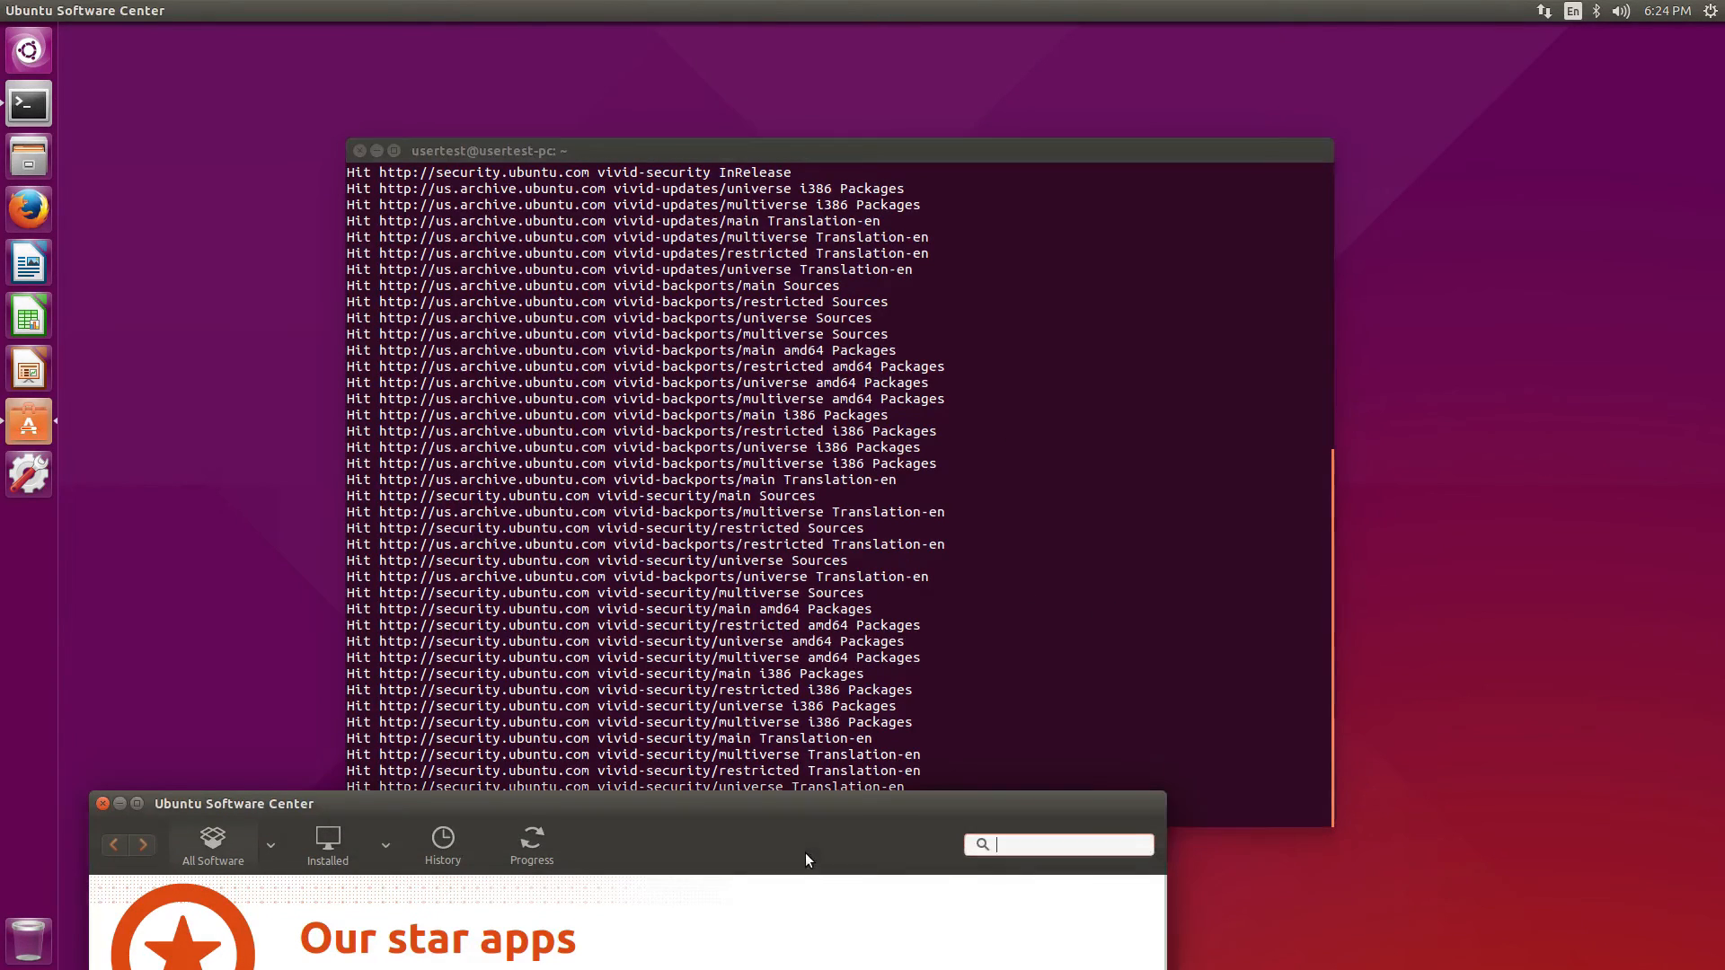
pyautogui.moveTo(796, 814); pyautogui.dragTo(949, 59)
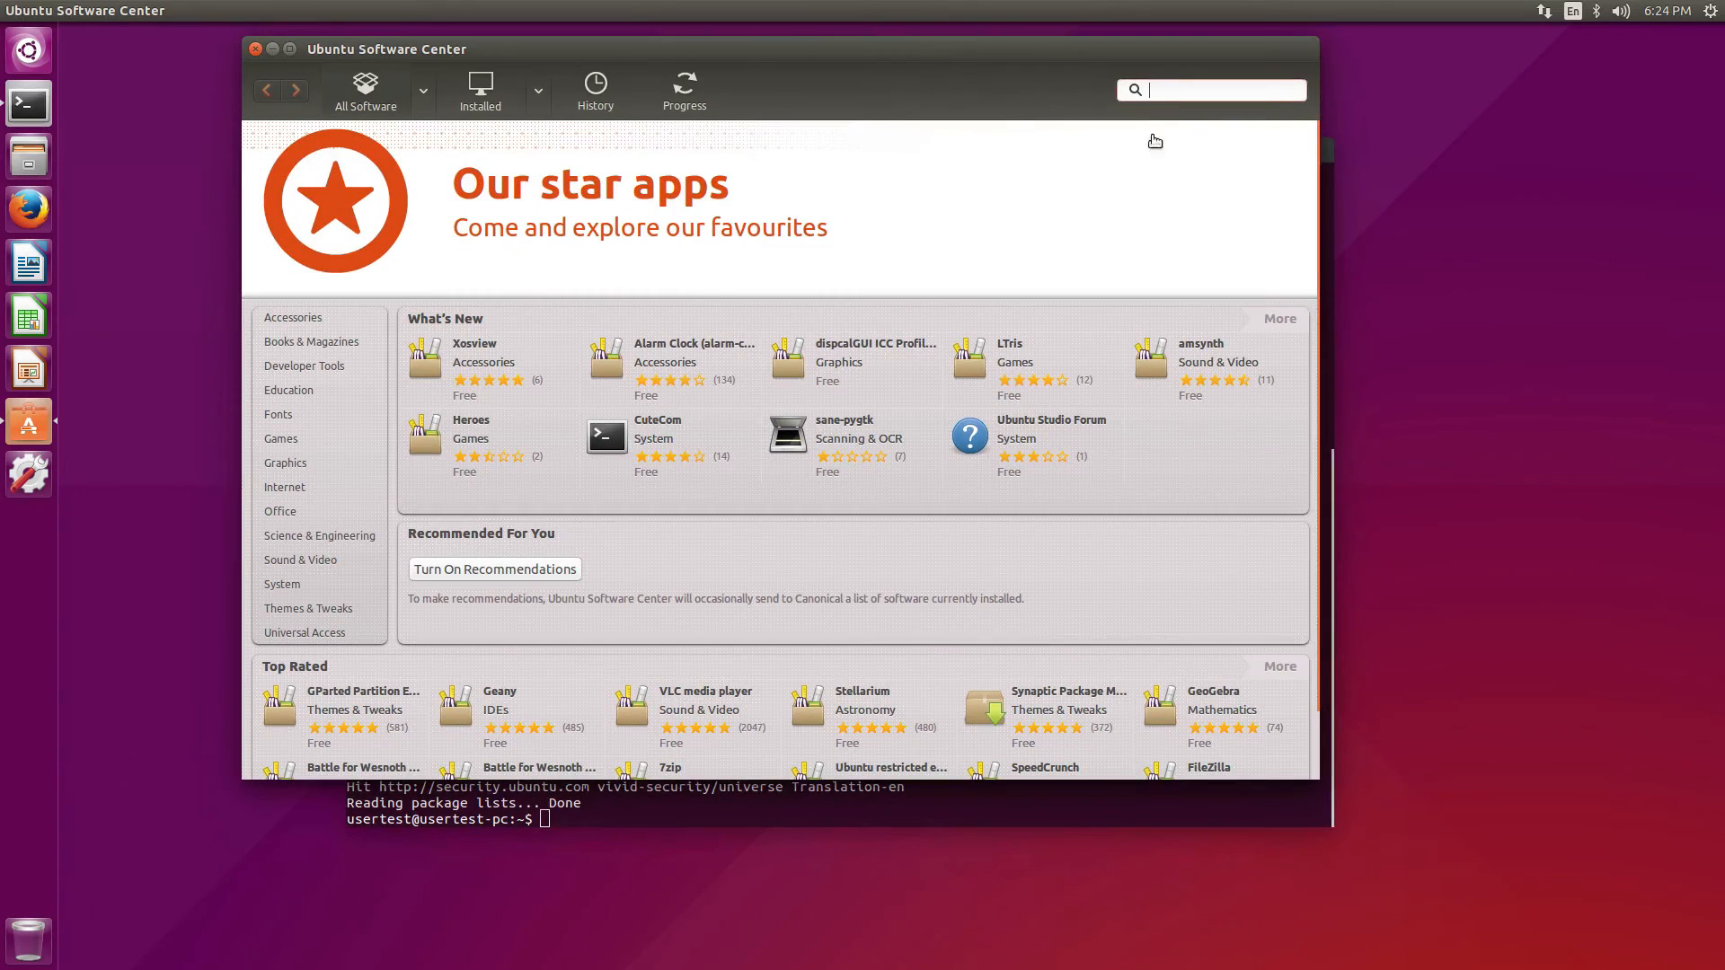
# Install VLC media player from a 'vl' search, authenticating with the password, then clear the search
pyautogui.write('vlc')
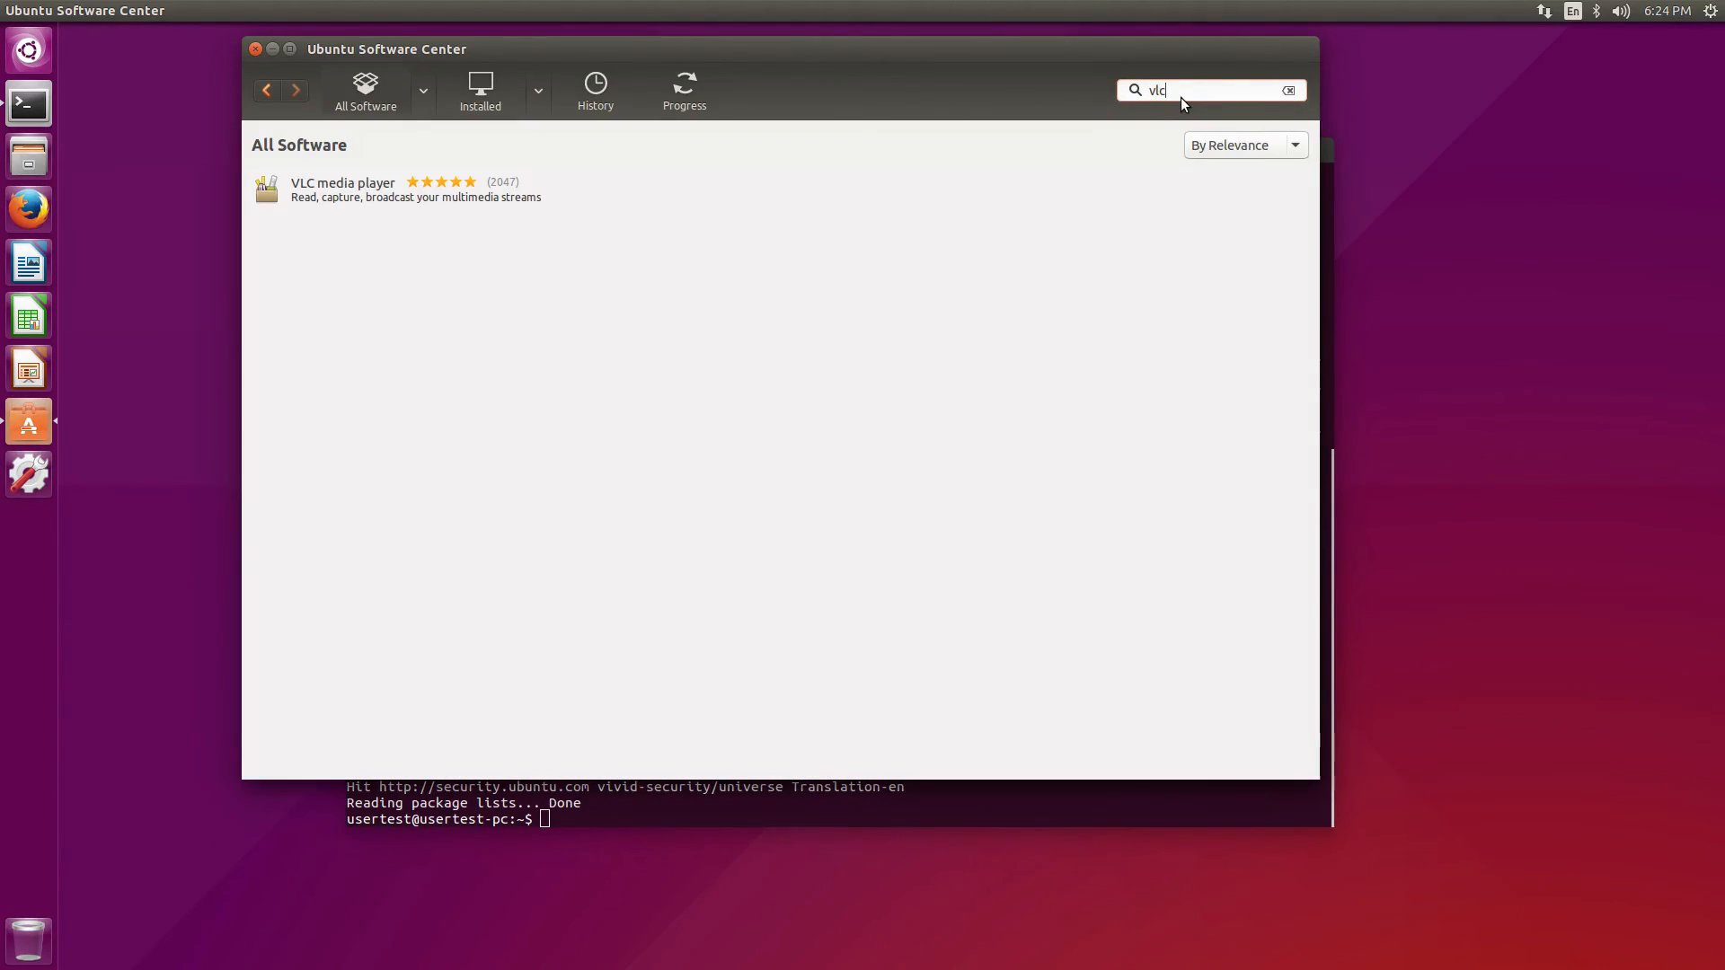
pyautogui.click(406, 187)
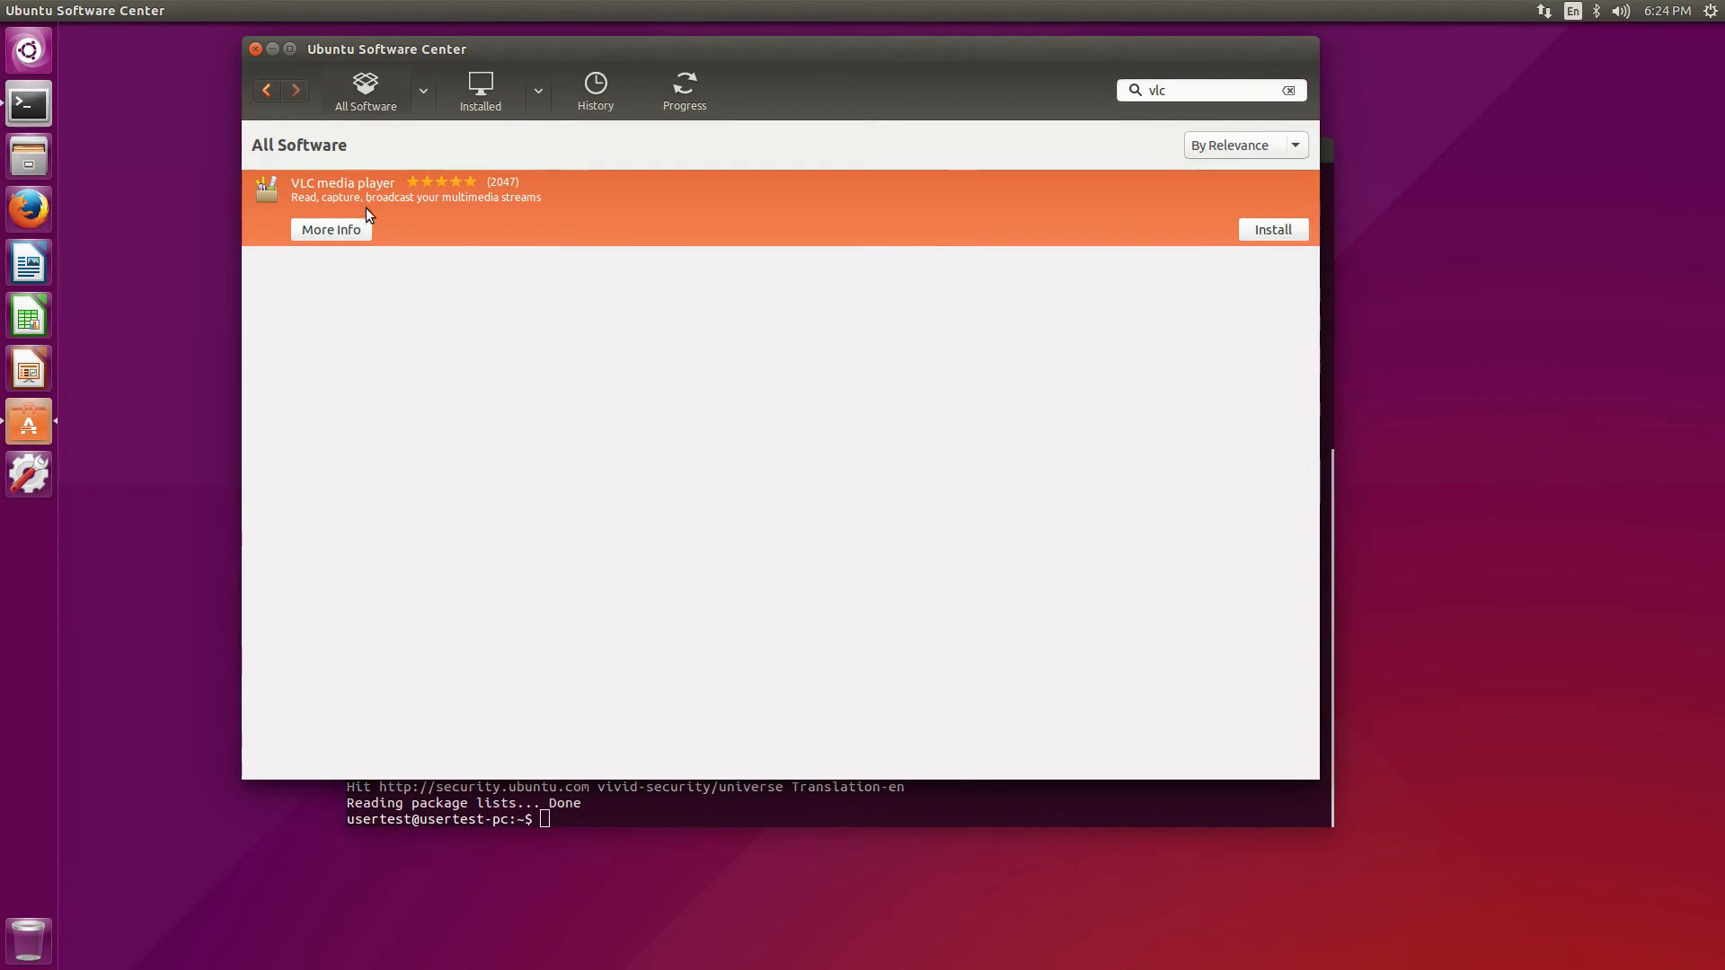
pyautogui.click(1252, 232)
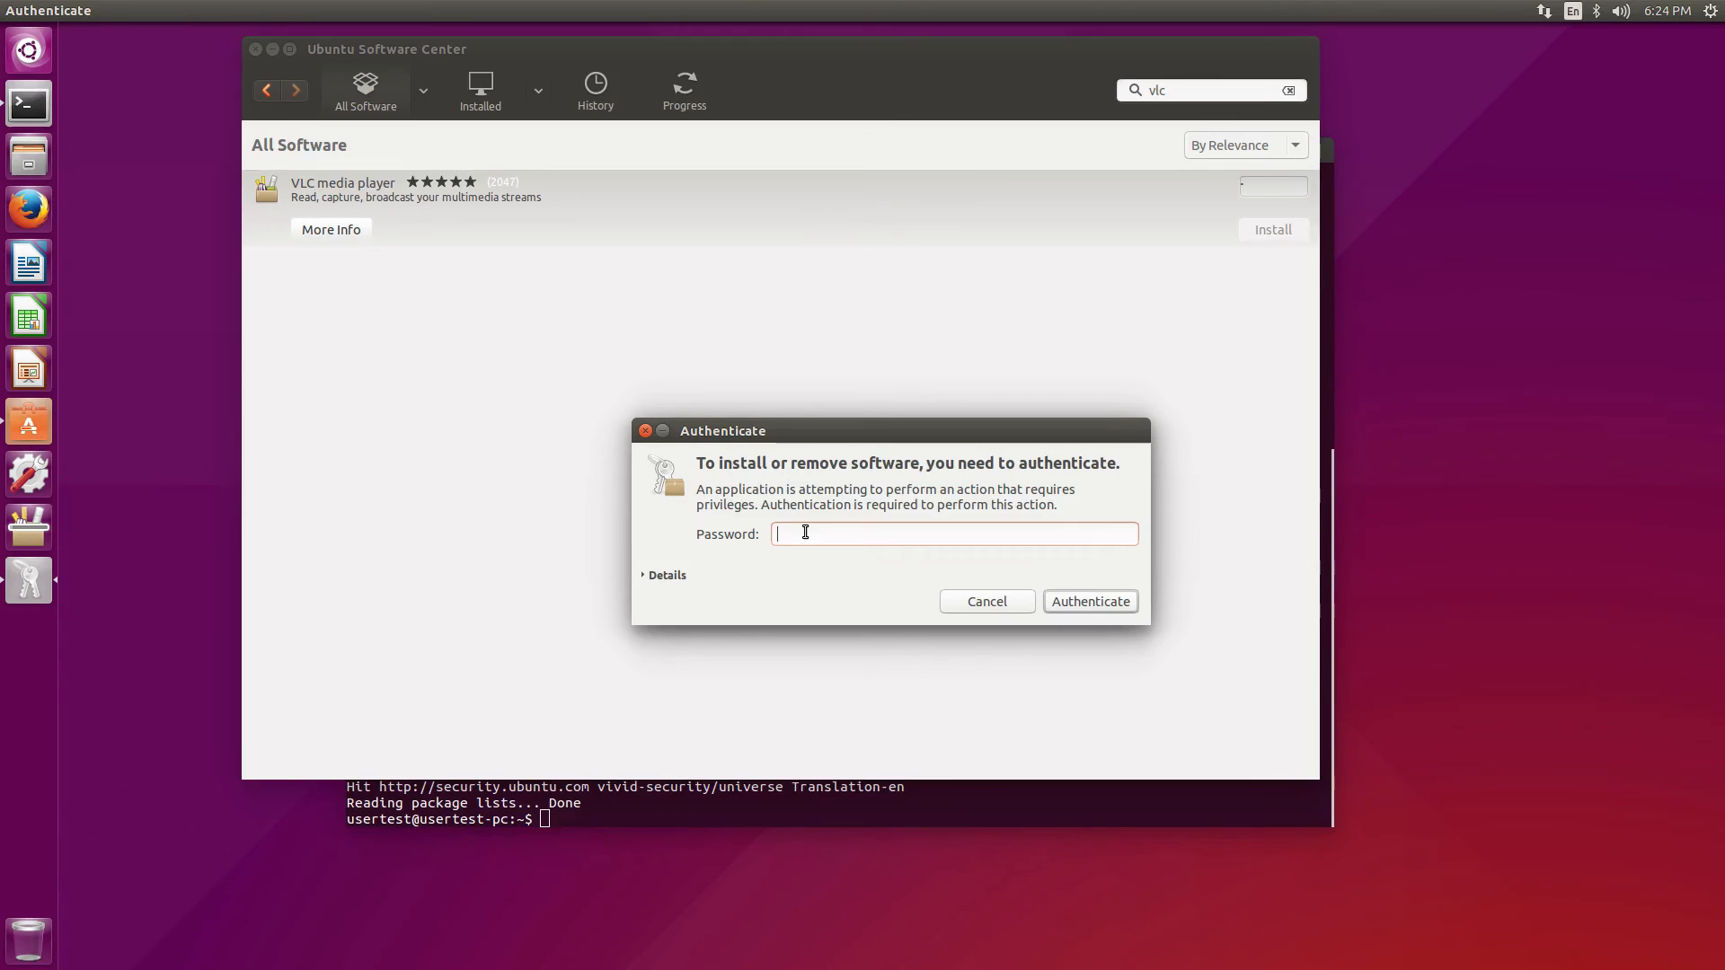
pyautogui.write('••••••')
pyautogui.press('Return')
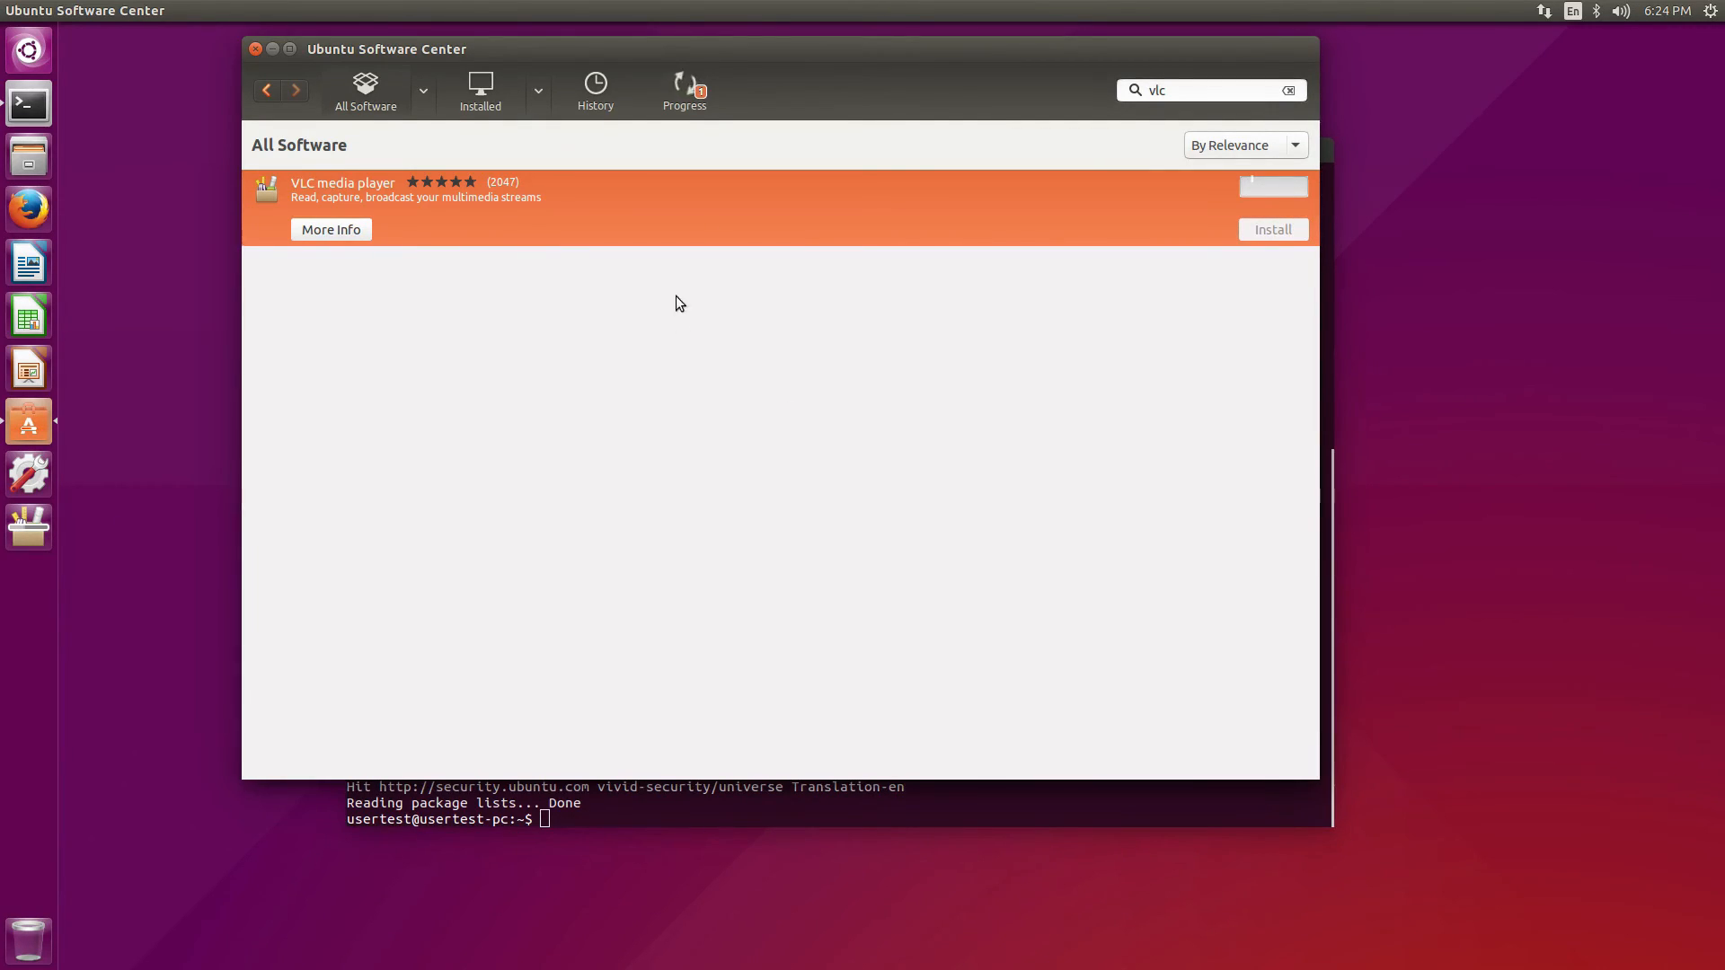
pyautogui.doubleClick(1160, 95)
pyautogui.press('BackSpace')
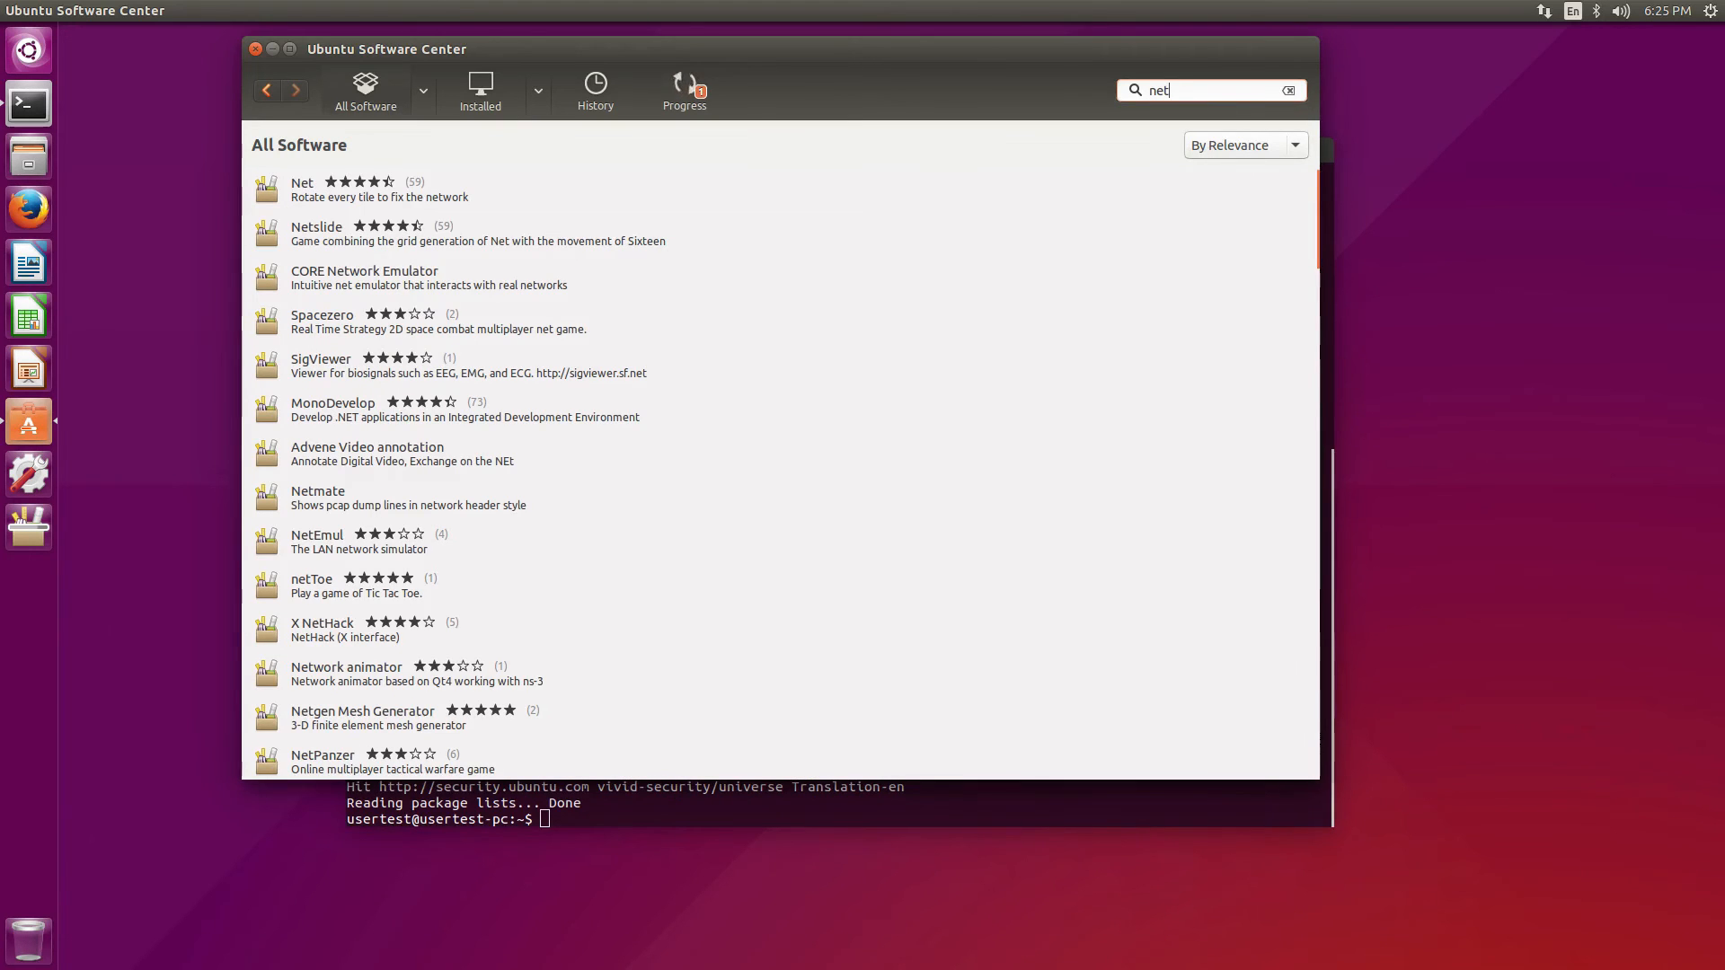
# Search 'codeblocks', open the Code::Blocks IDE details page, and install it with the Gdb add-on
pyautogui.press('BackSpace')
pyautogui.press('BackSpace')
pyautogui.press('BackSpace')
pyautogui.write('code')
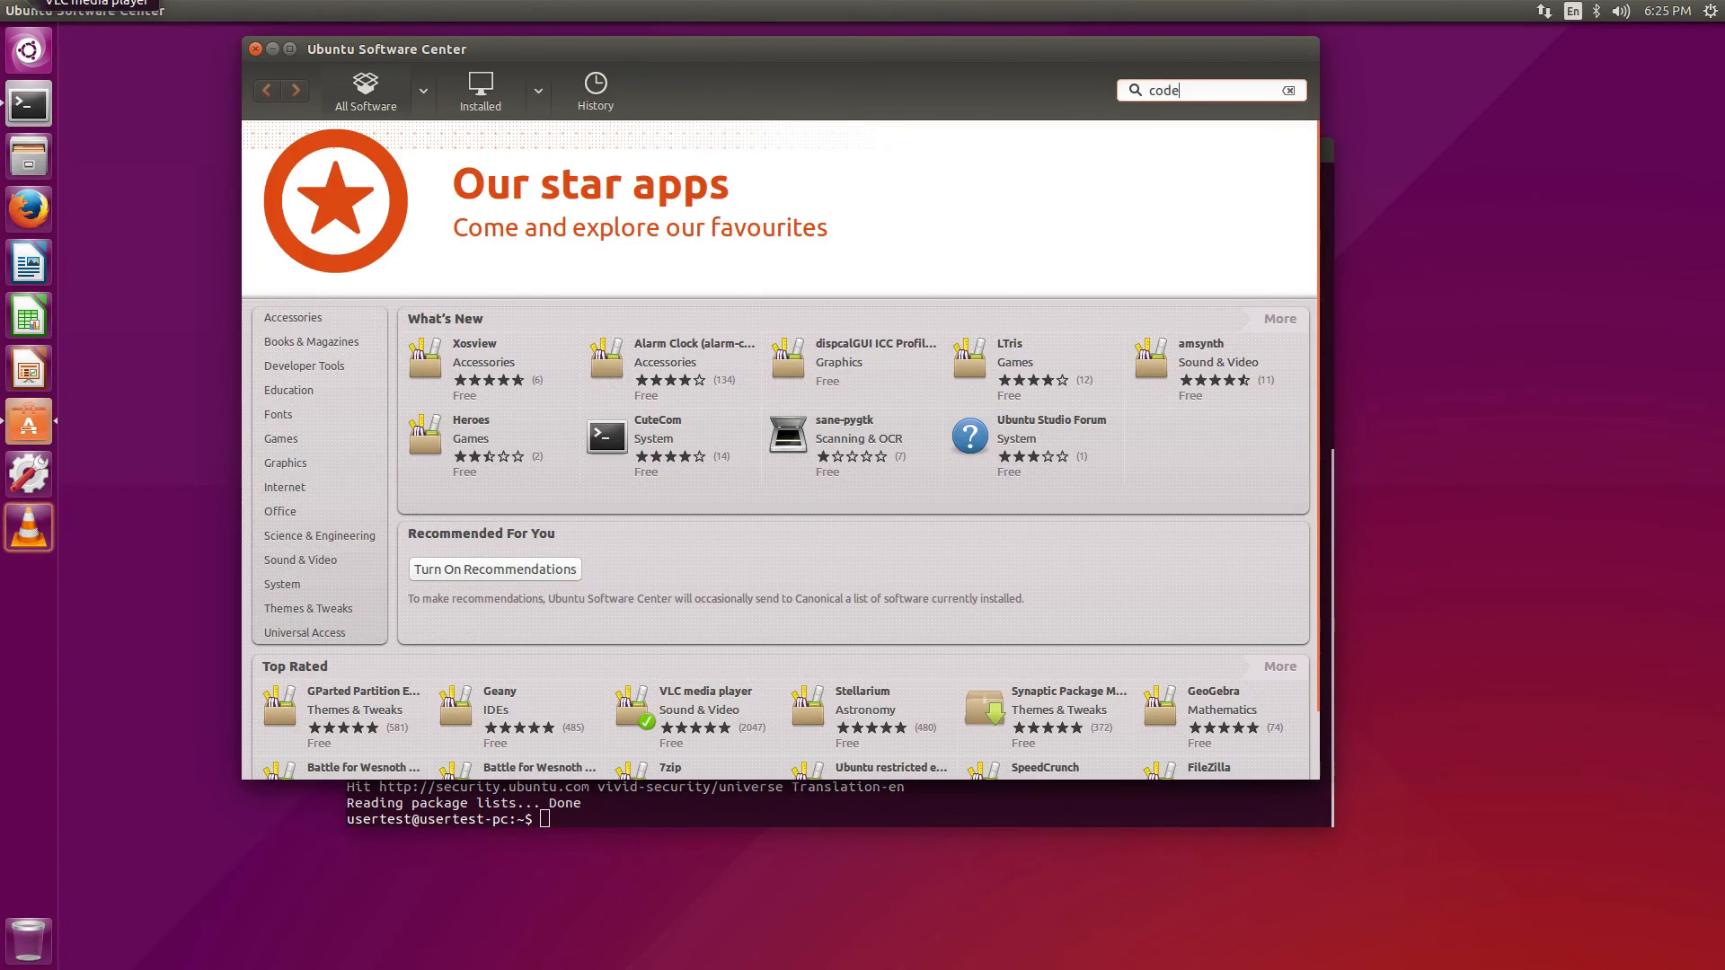
pyautogui.write('blocks')
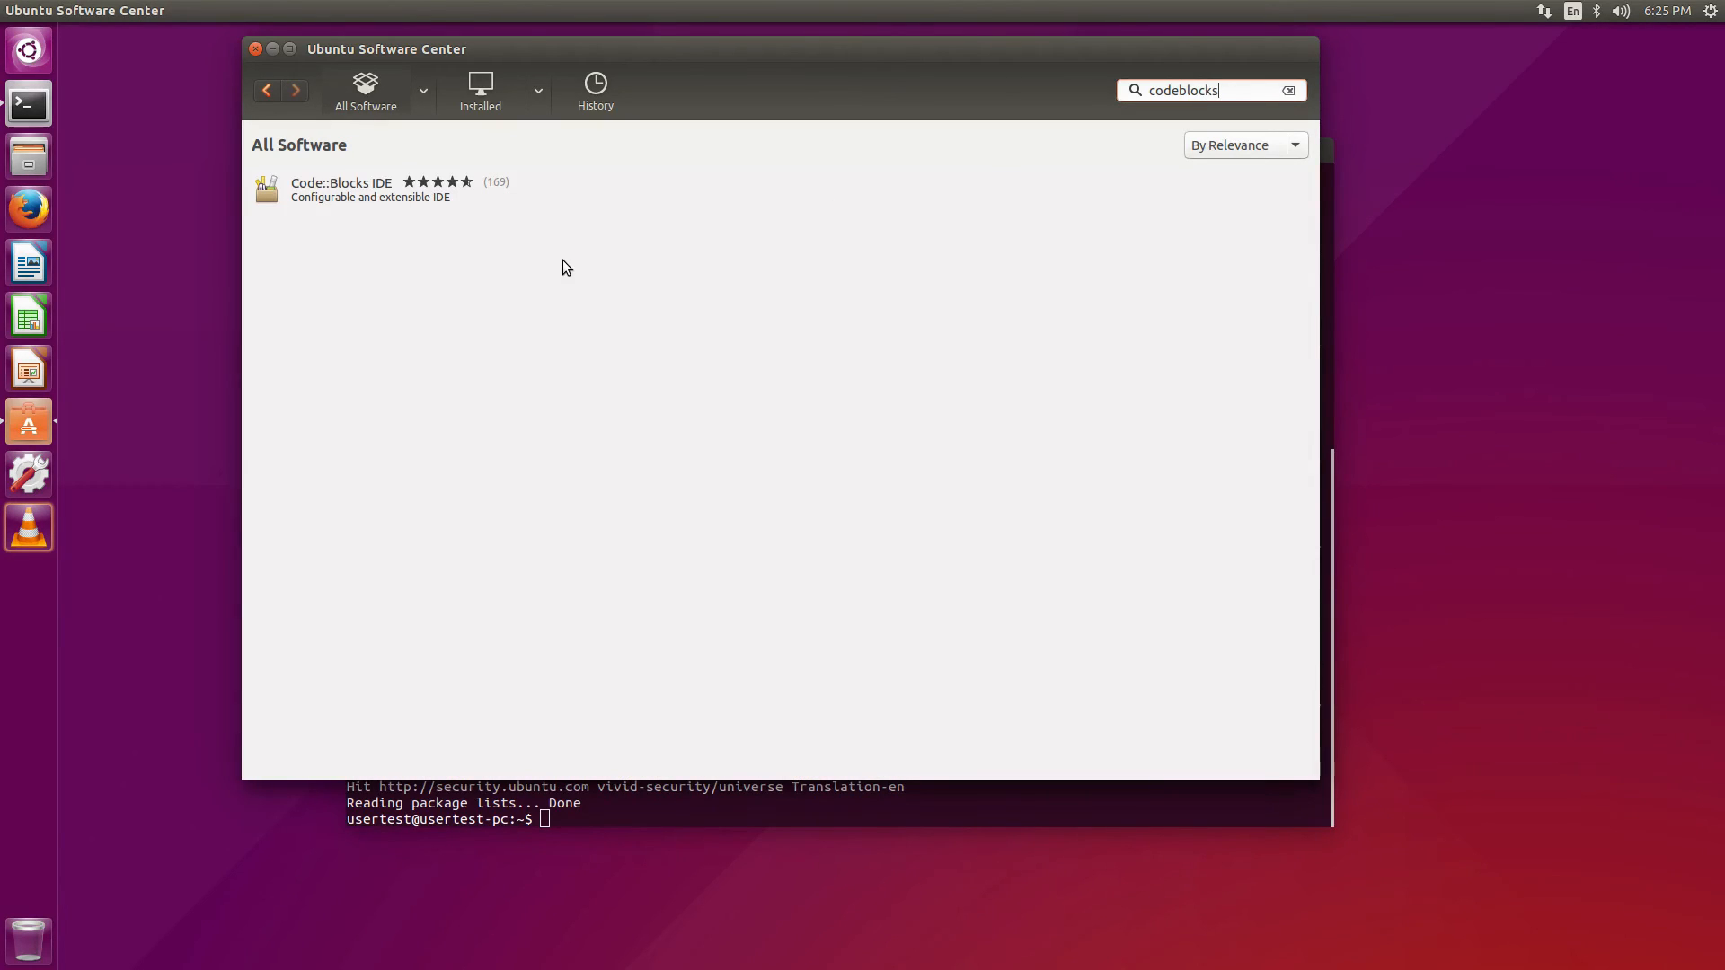
pyautogui.click(417, 192)
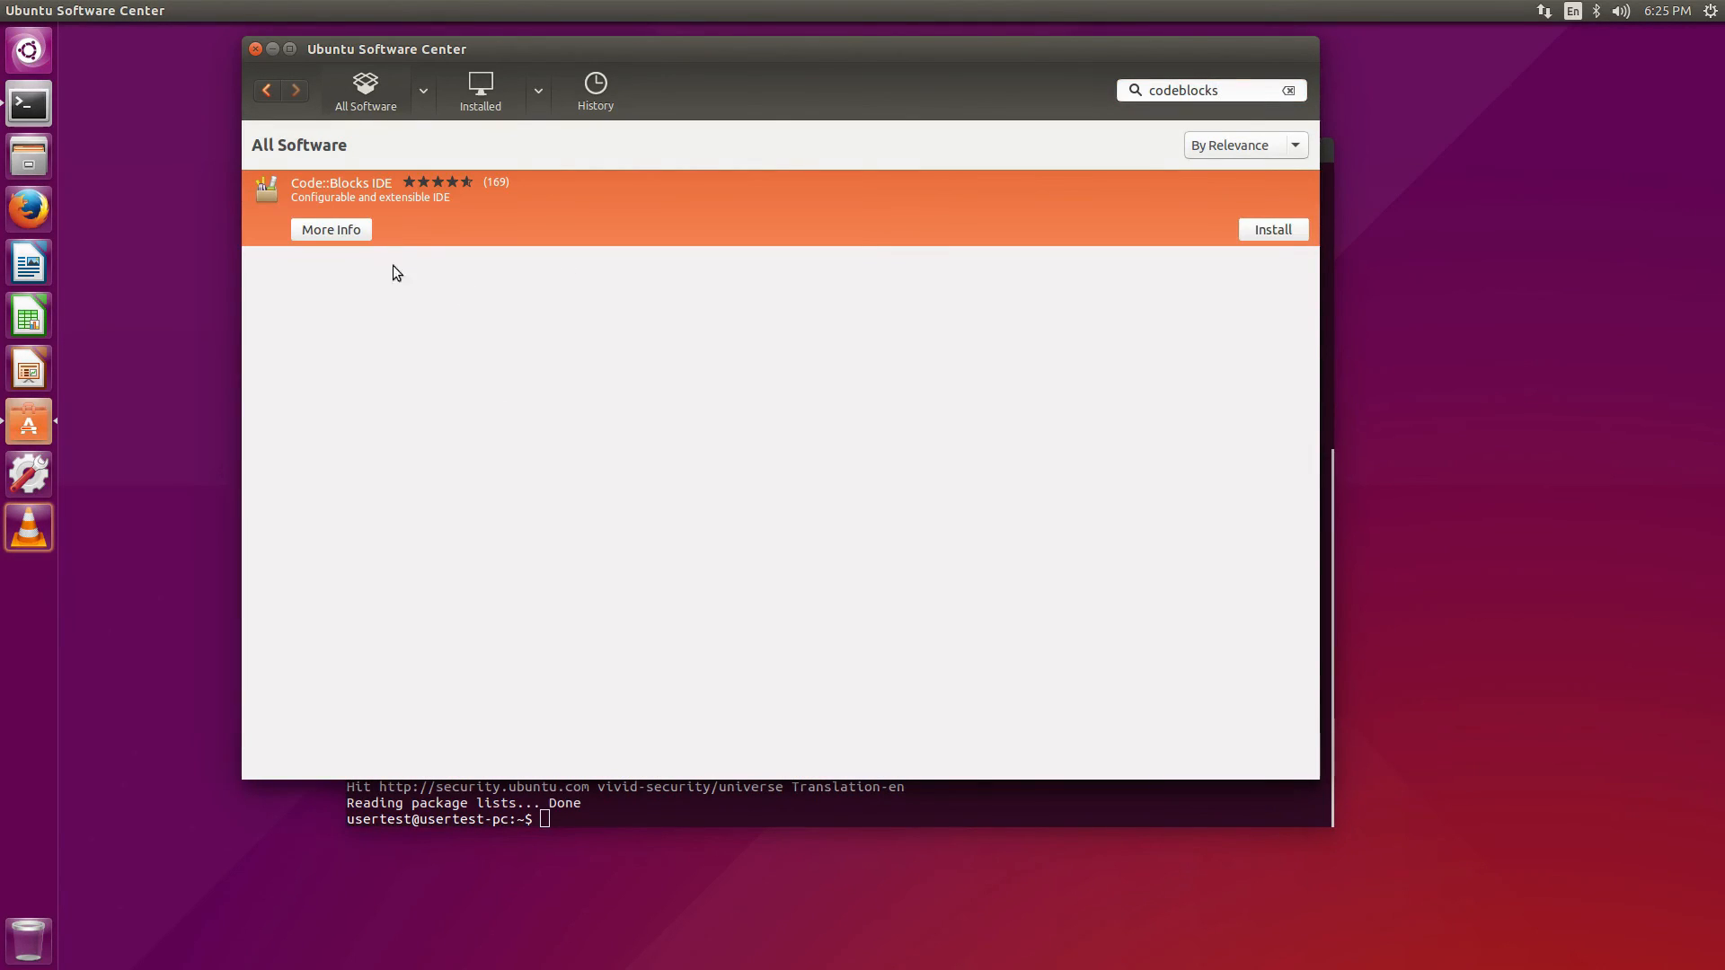
pyautogui.click(334, 229)
pyautogui.scroll(-7, 902, 545)
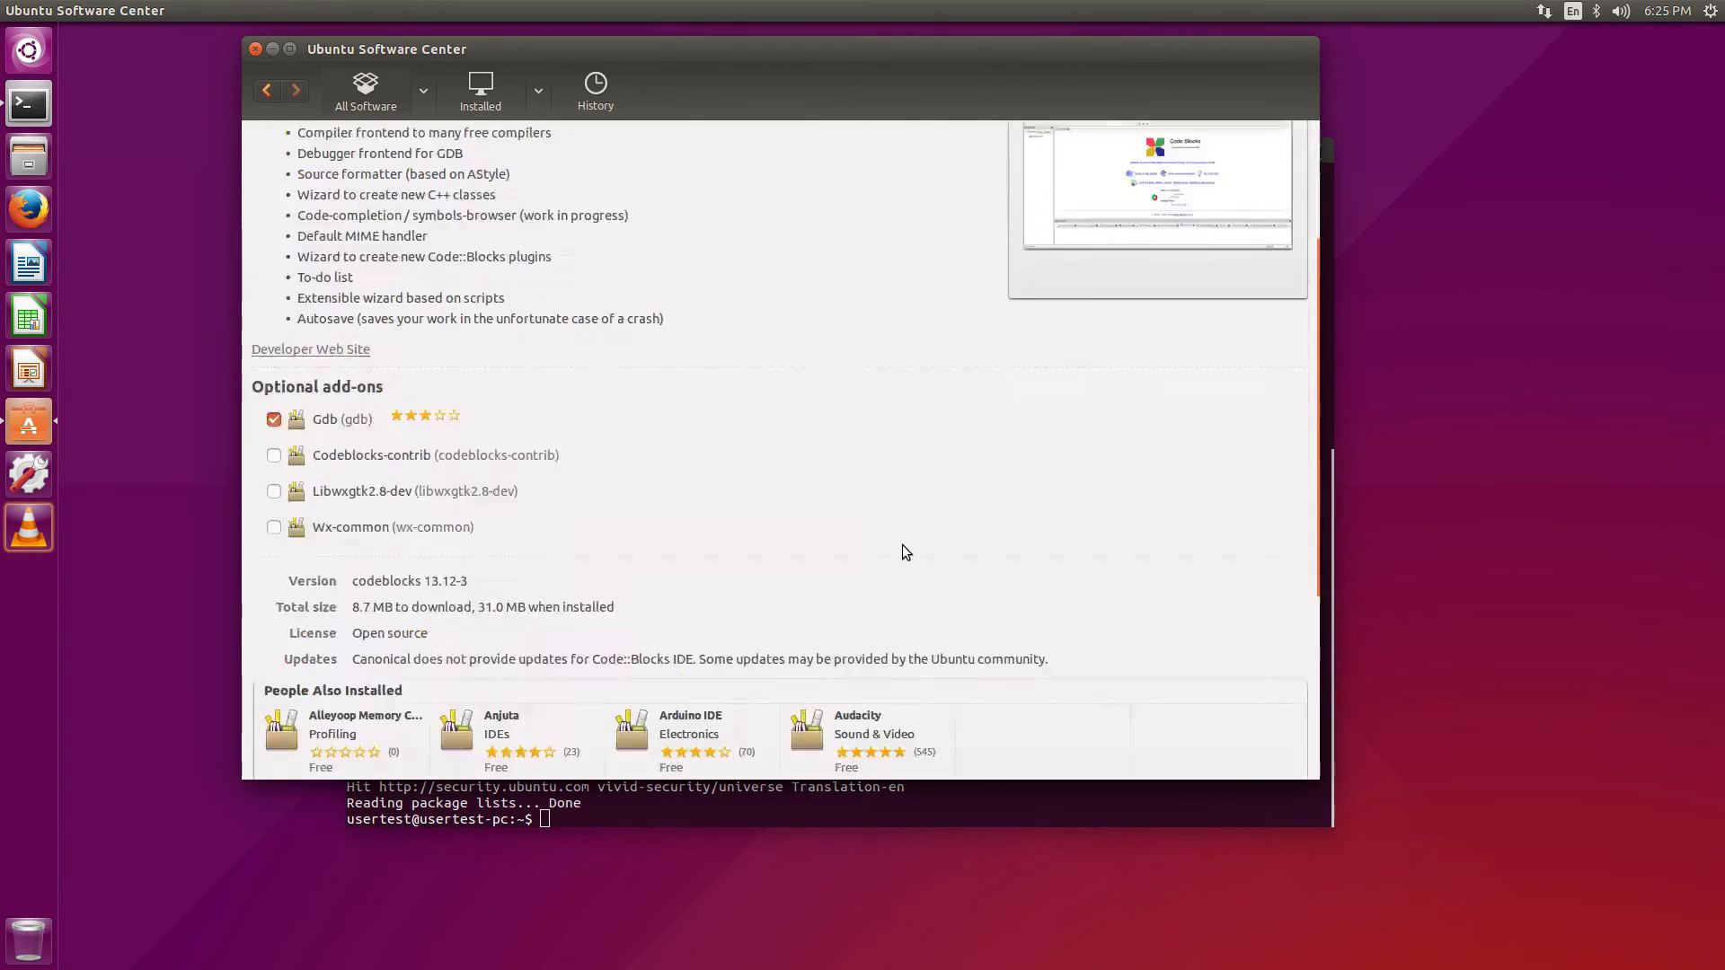
pyautogui.scroll(7, 902, 545)
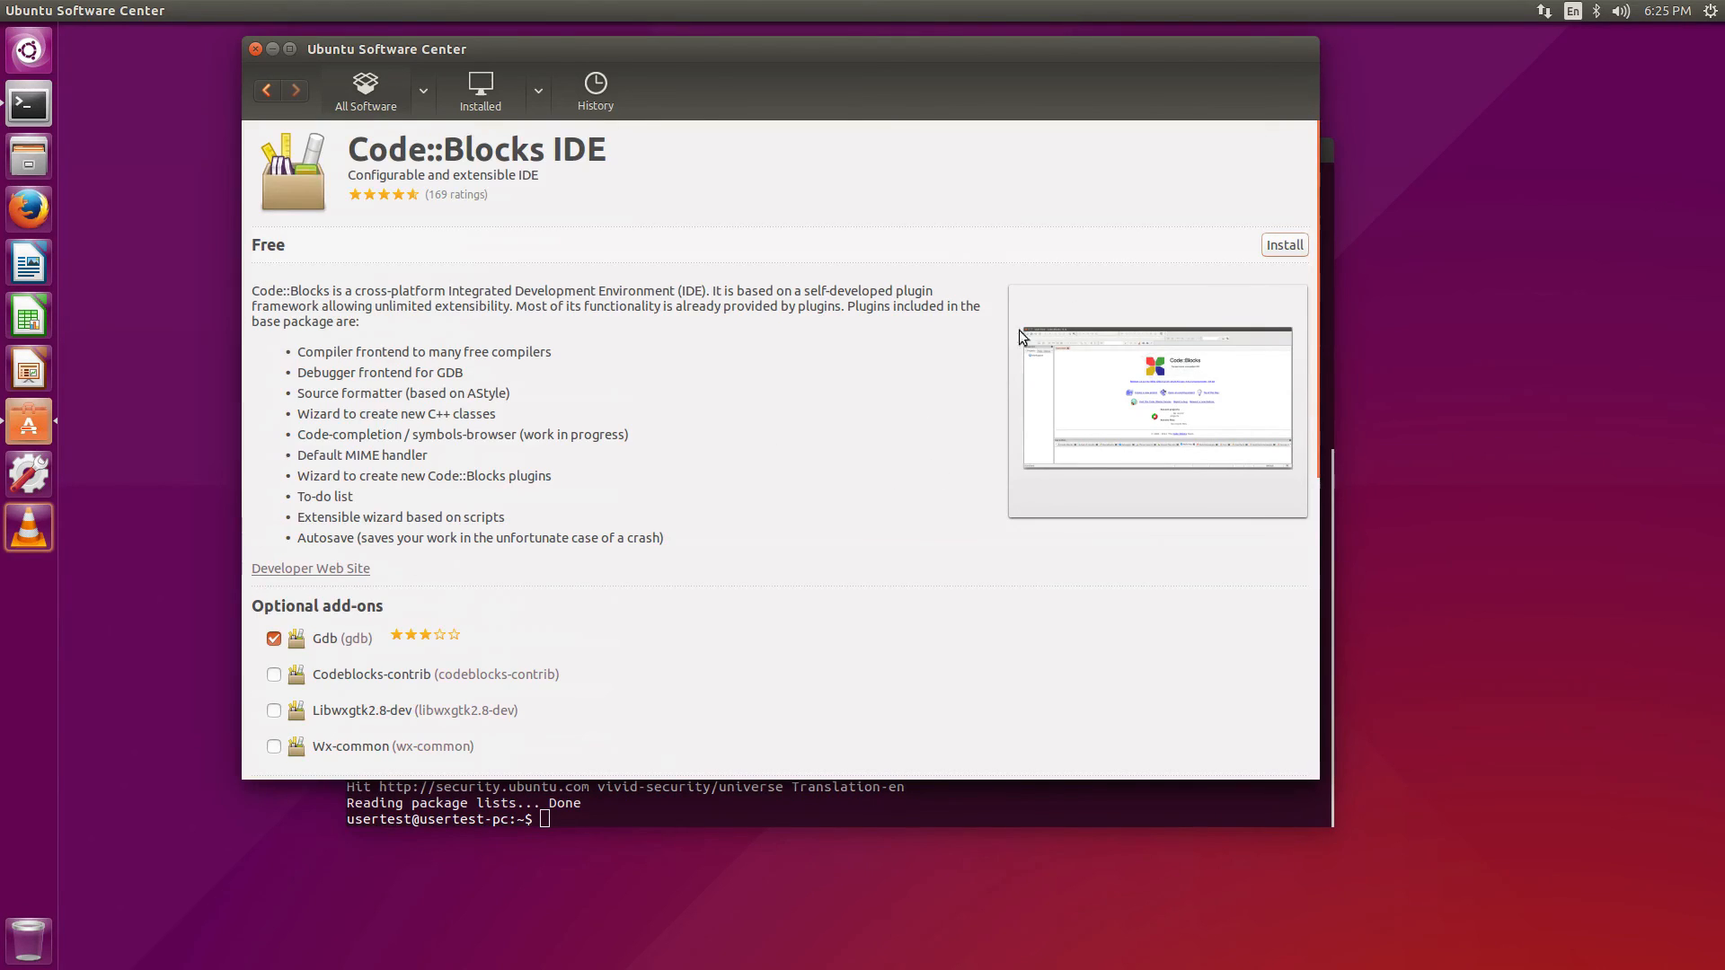
pyautogui.click(1281, 249)
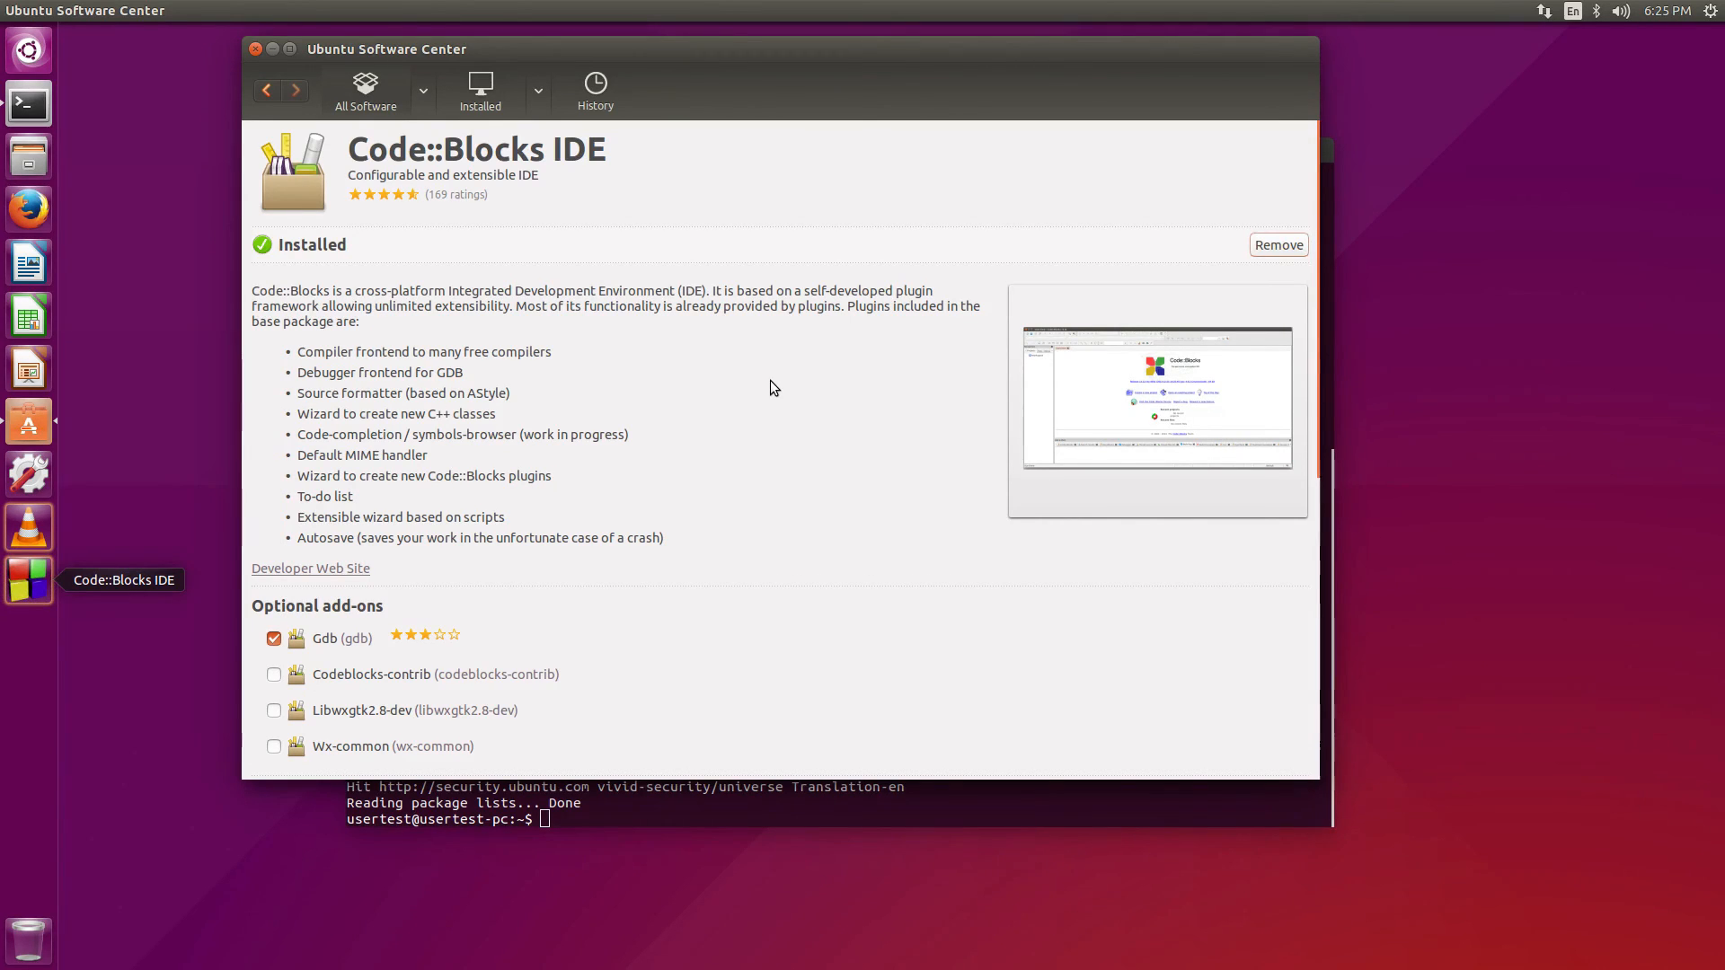
# Close the Ubuntu Software Center window
pyautogui.click(251, 48)
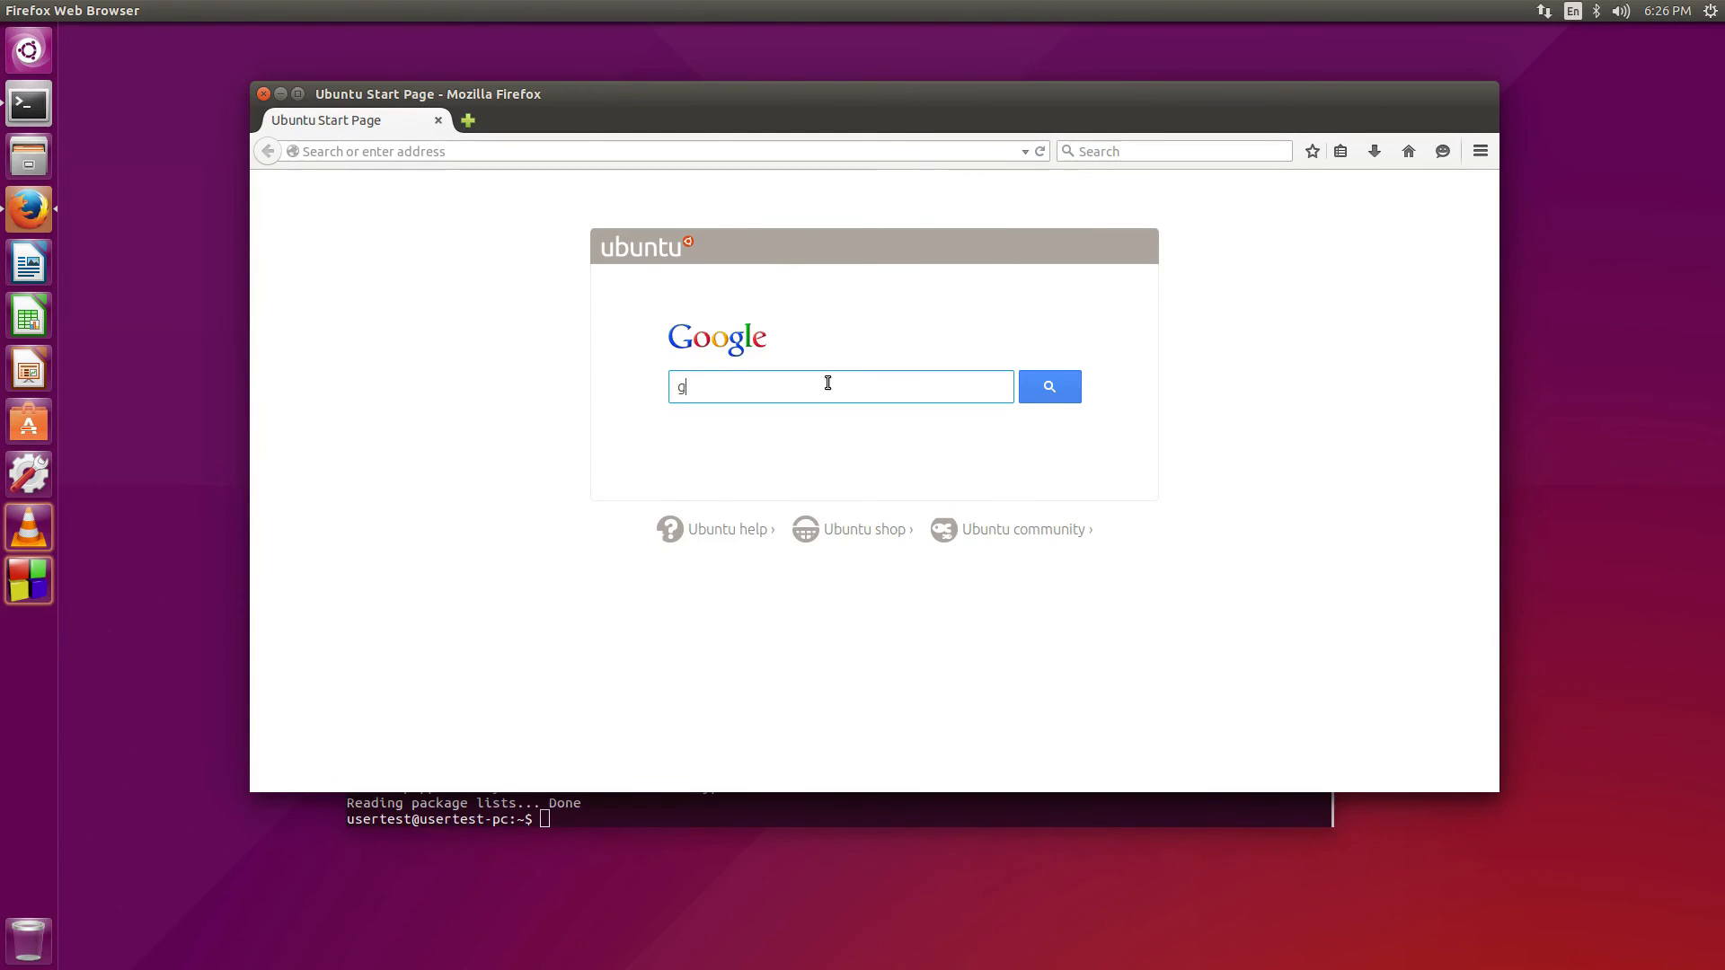
# Load google.com and search for 'linux text file', scrolling through the results
pyautogui.click(809, 149)
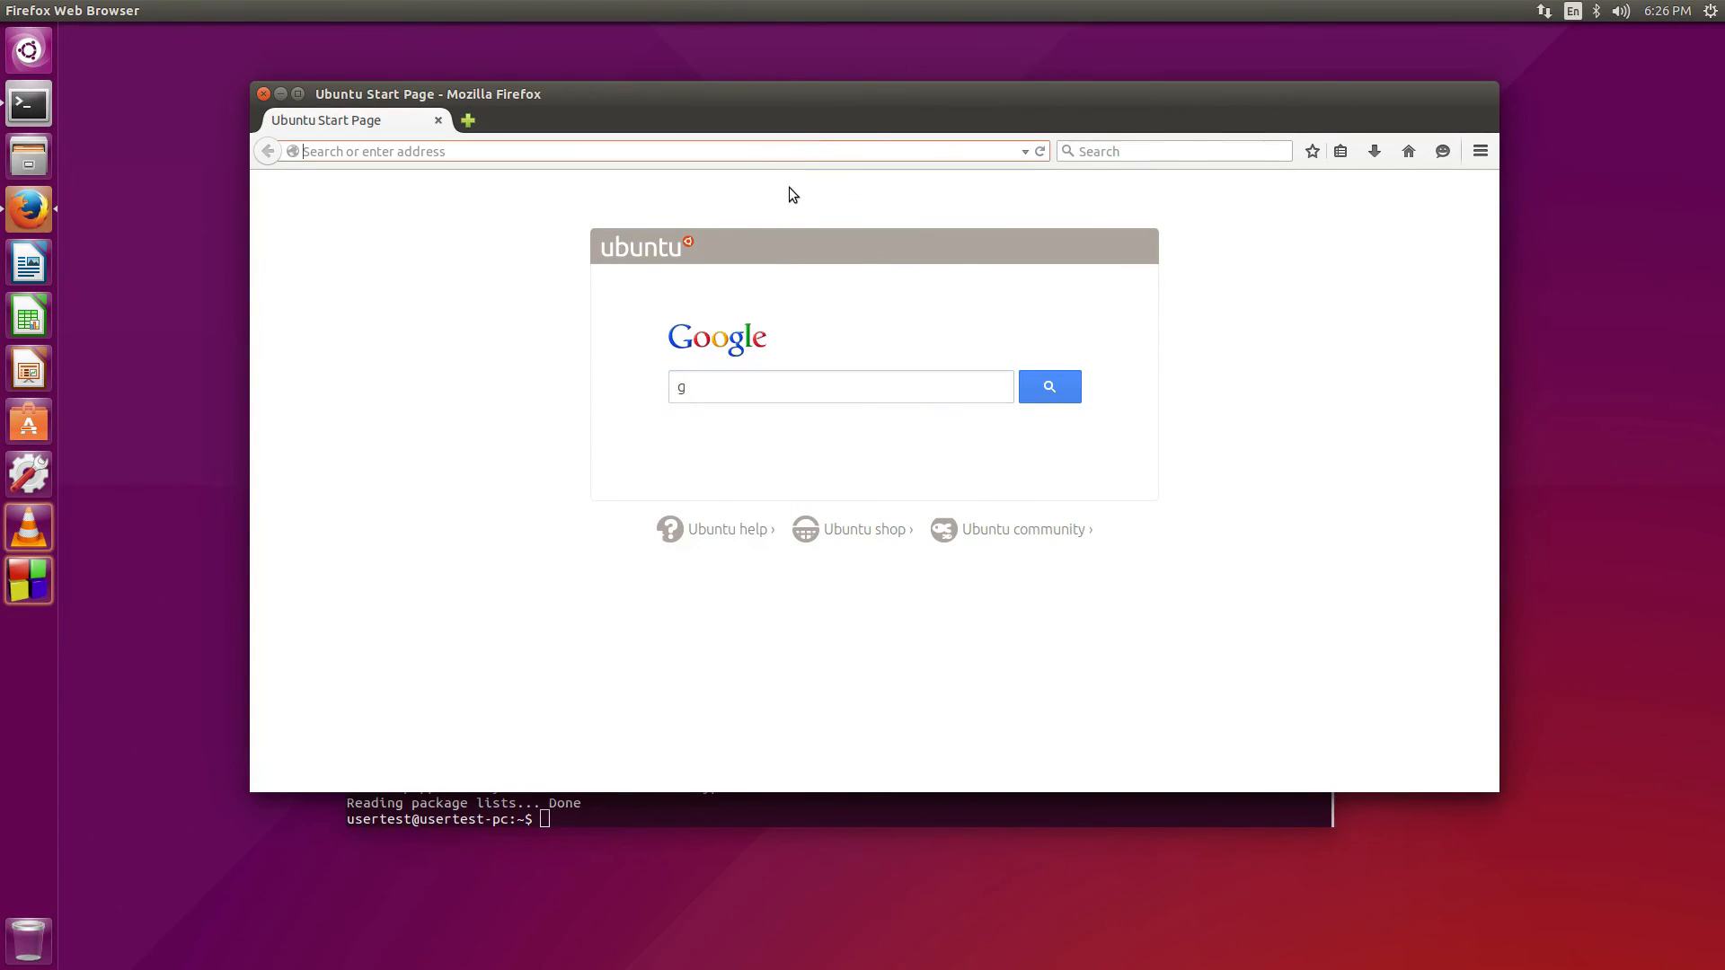
pyautogui.write('google.com')
pyautogui.press('Return')
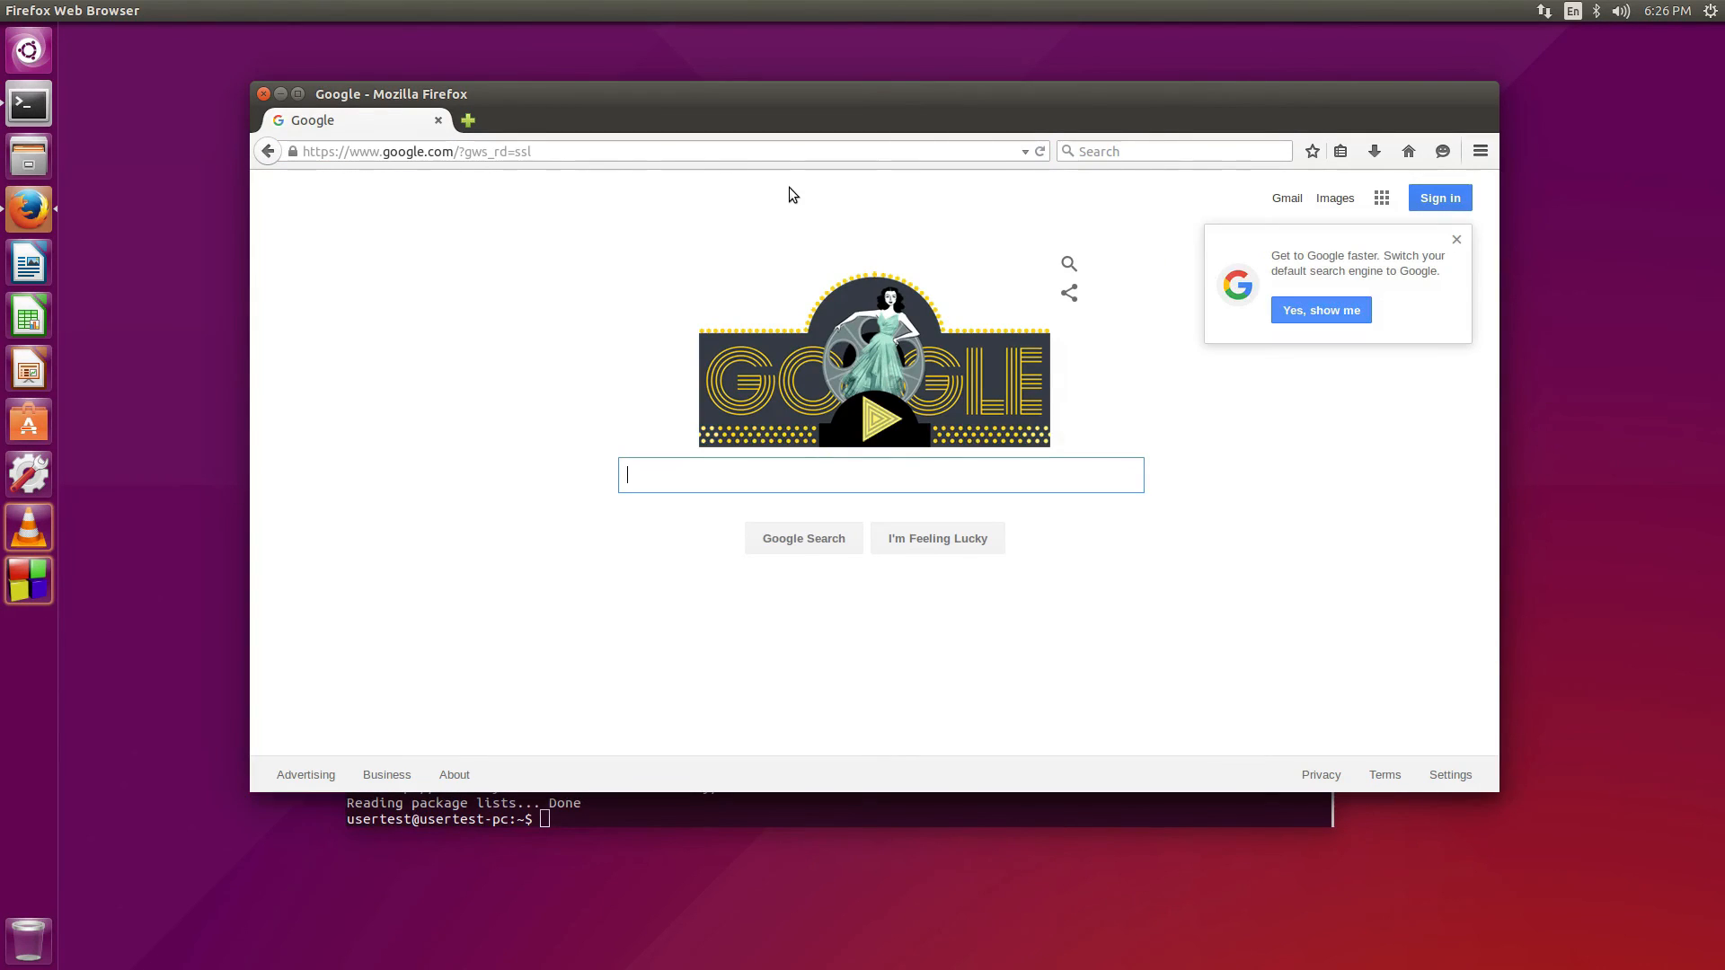
pyautogui.write('linux t')
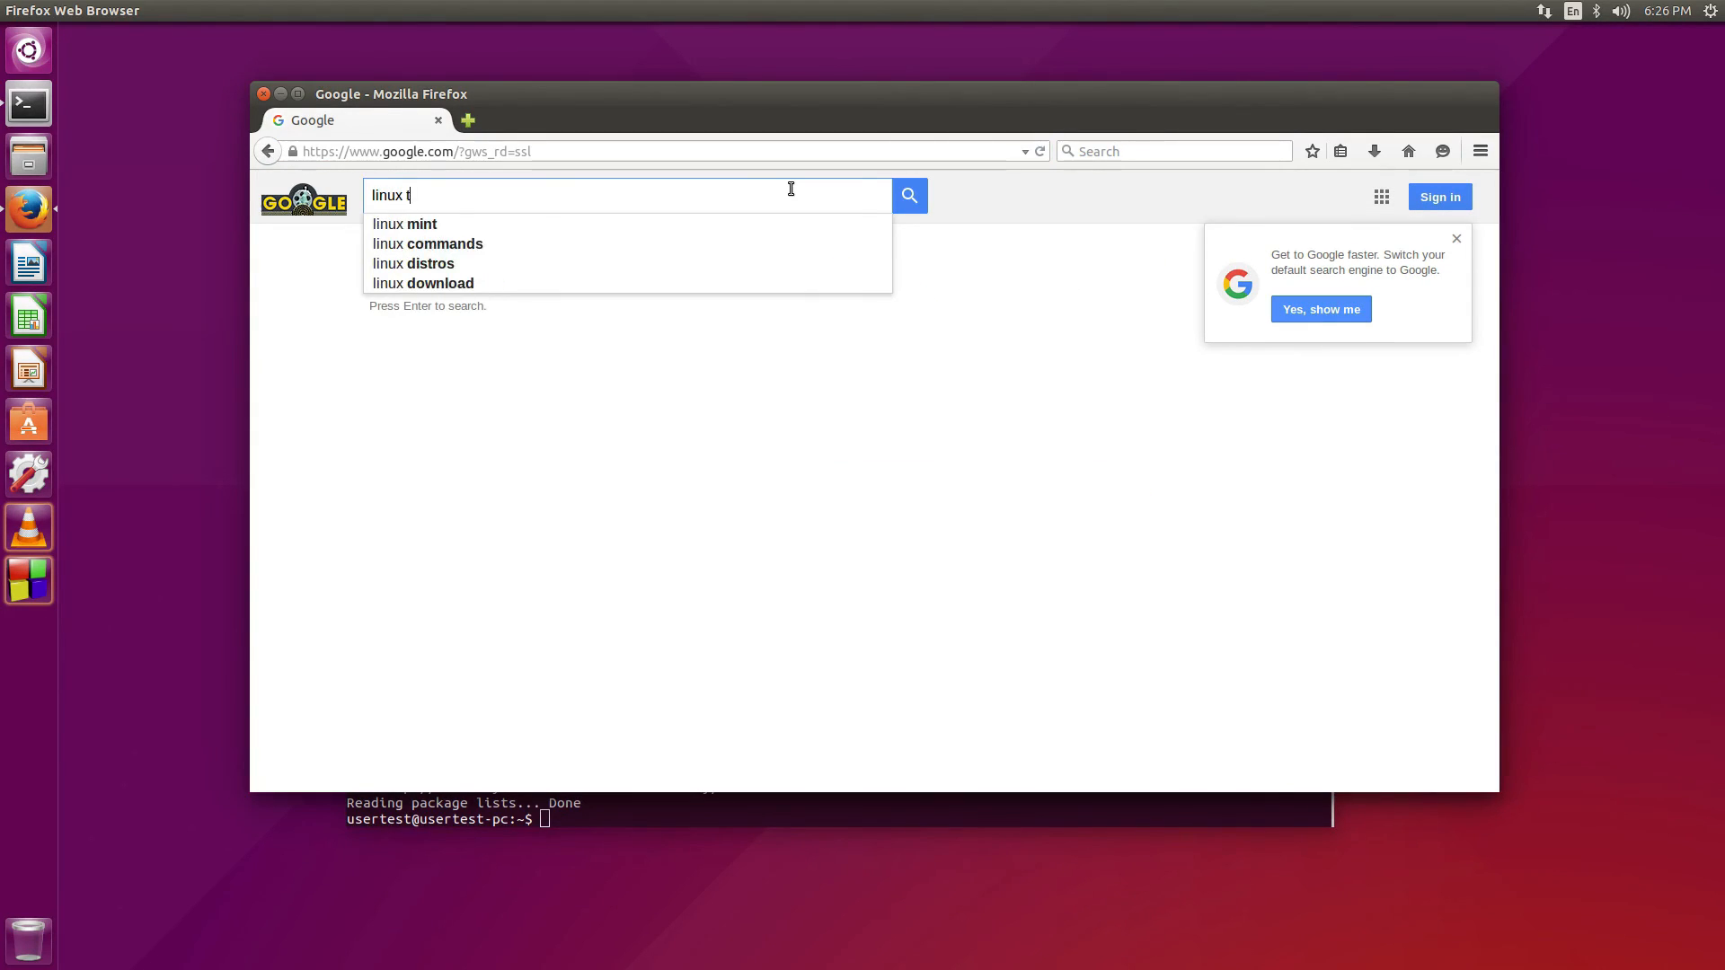
pyautogui.write('ext file')
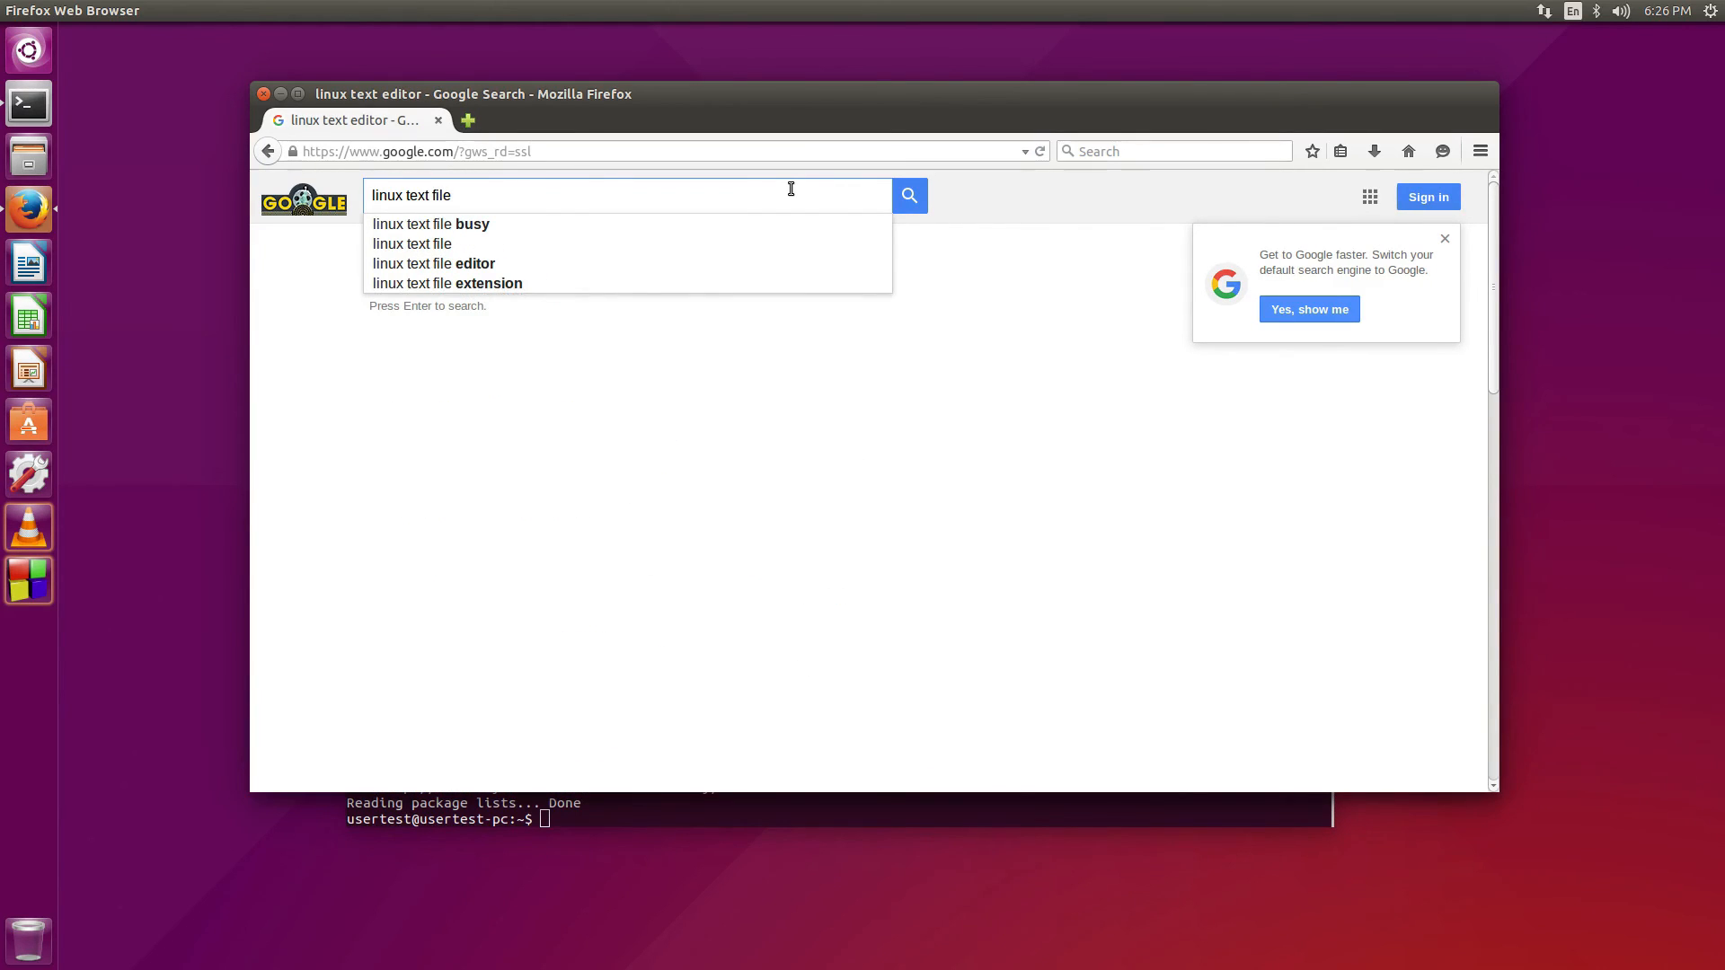
pyautogui.press('Return')
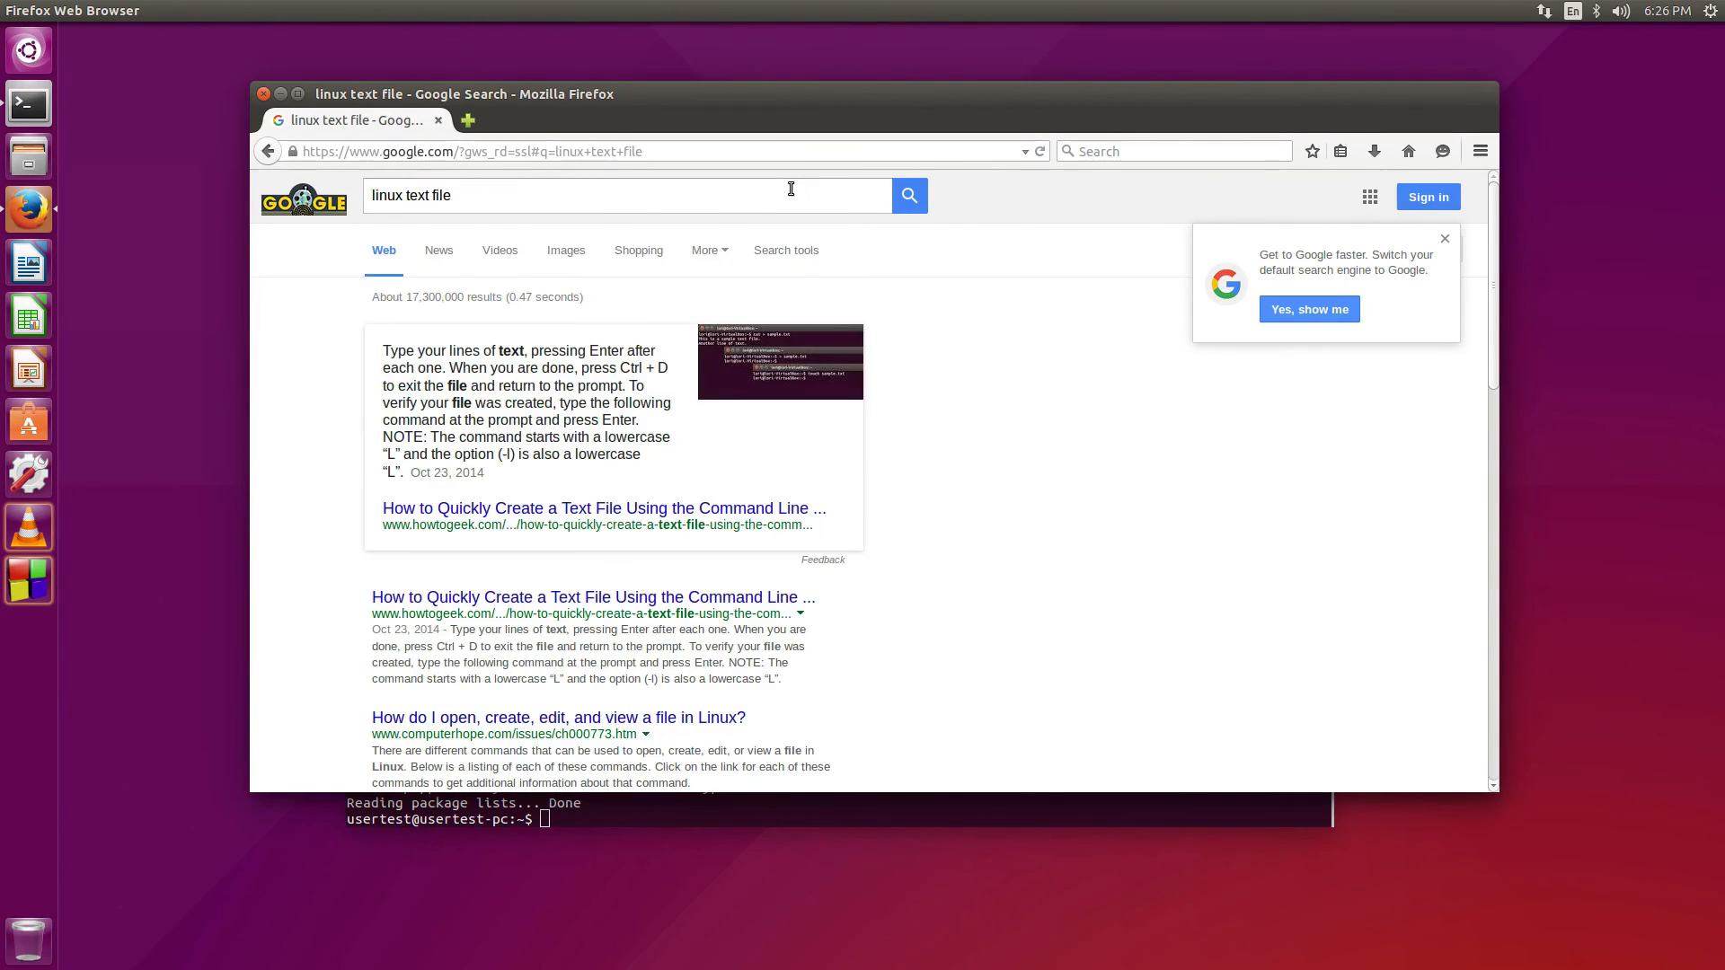
pyautogui.scroll(-3, 297, 672)
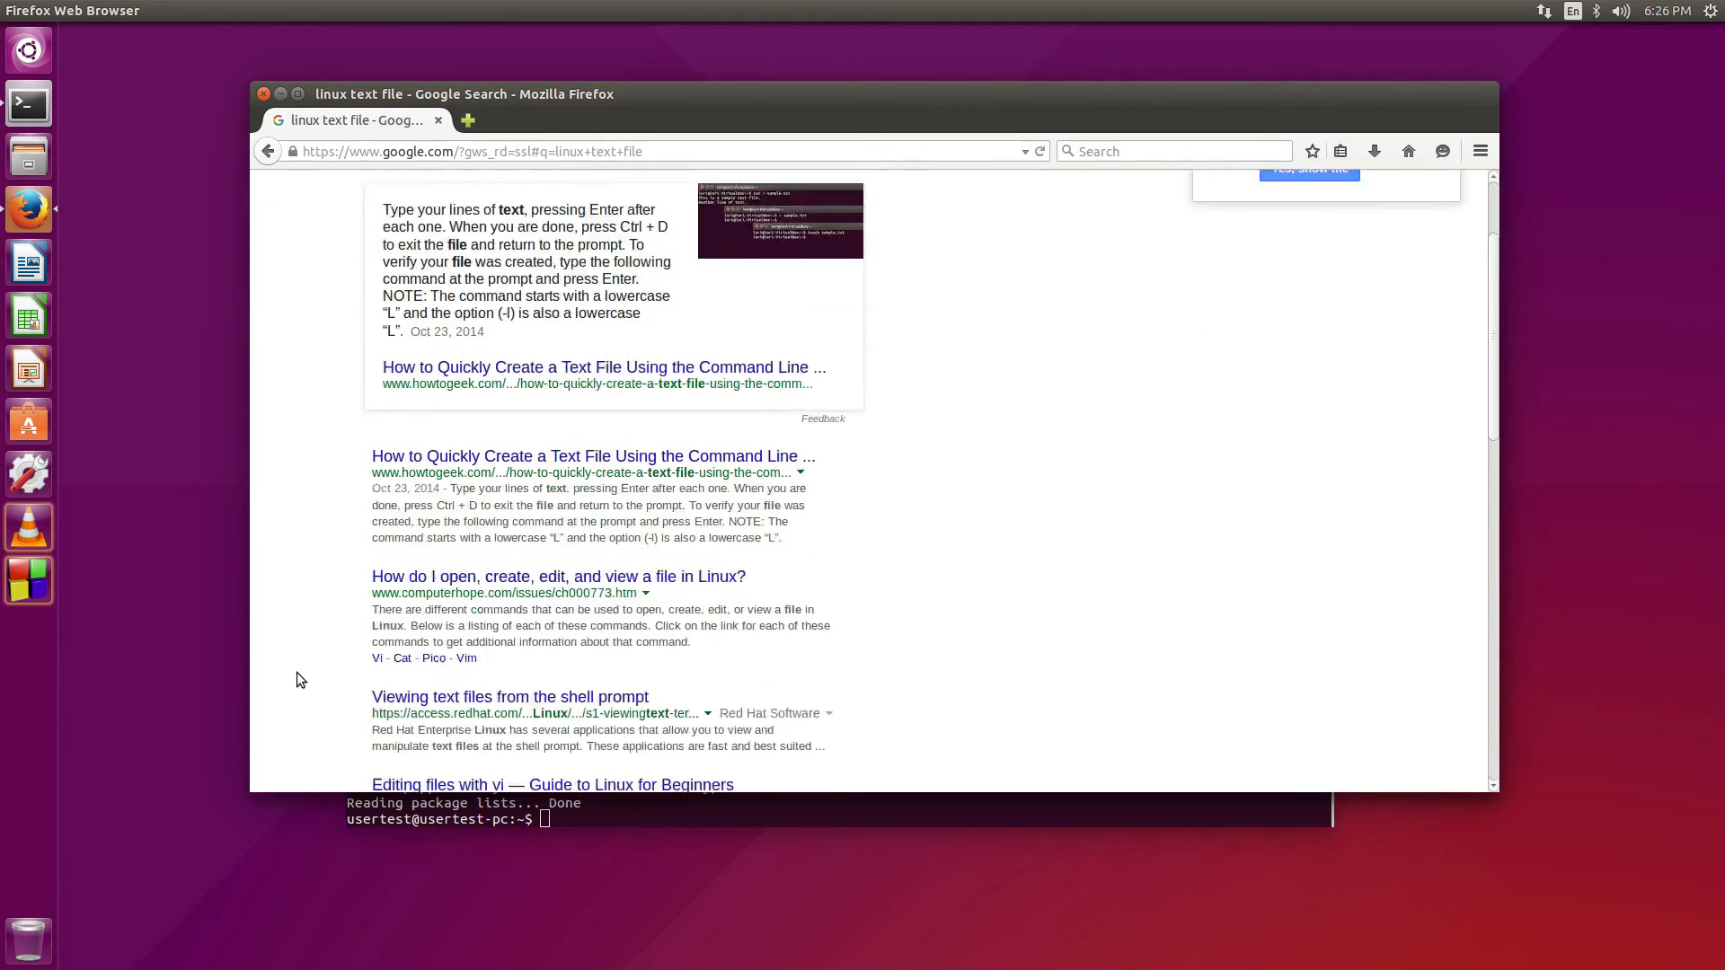
pyautogui.scroll(-3, 298, 681)
pyautogui.scroll(-8, 298, 680)
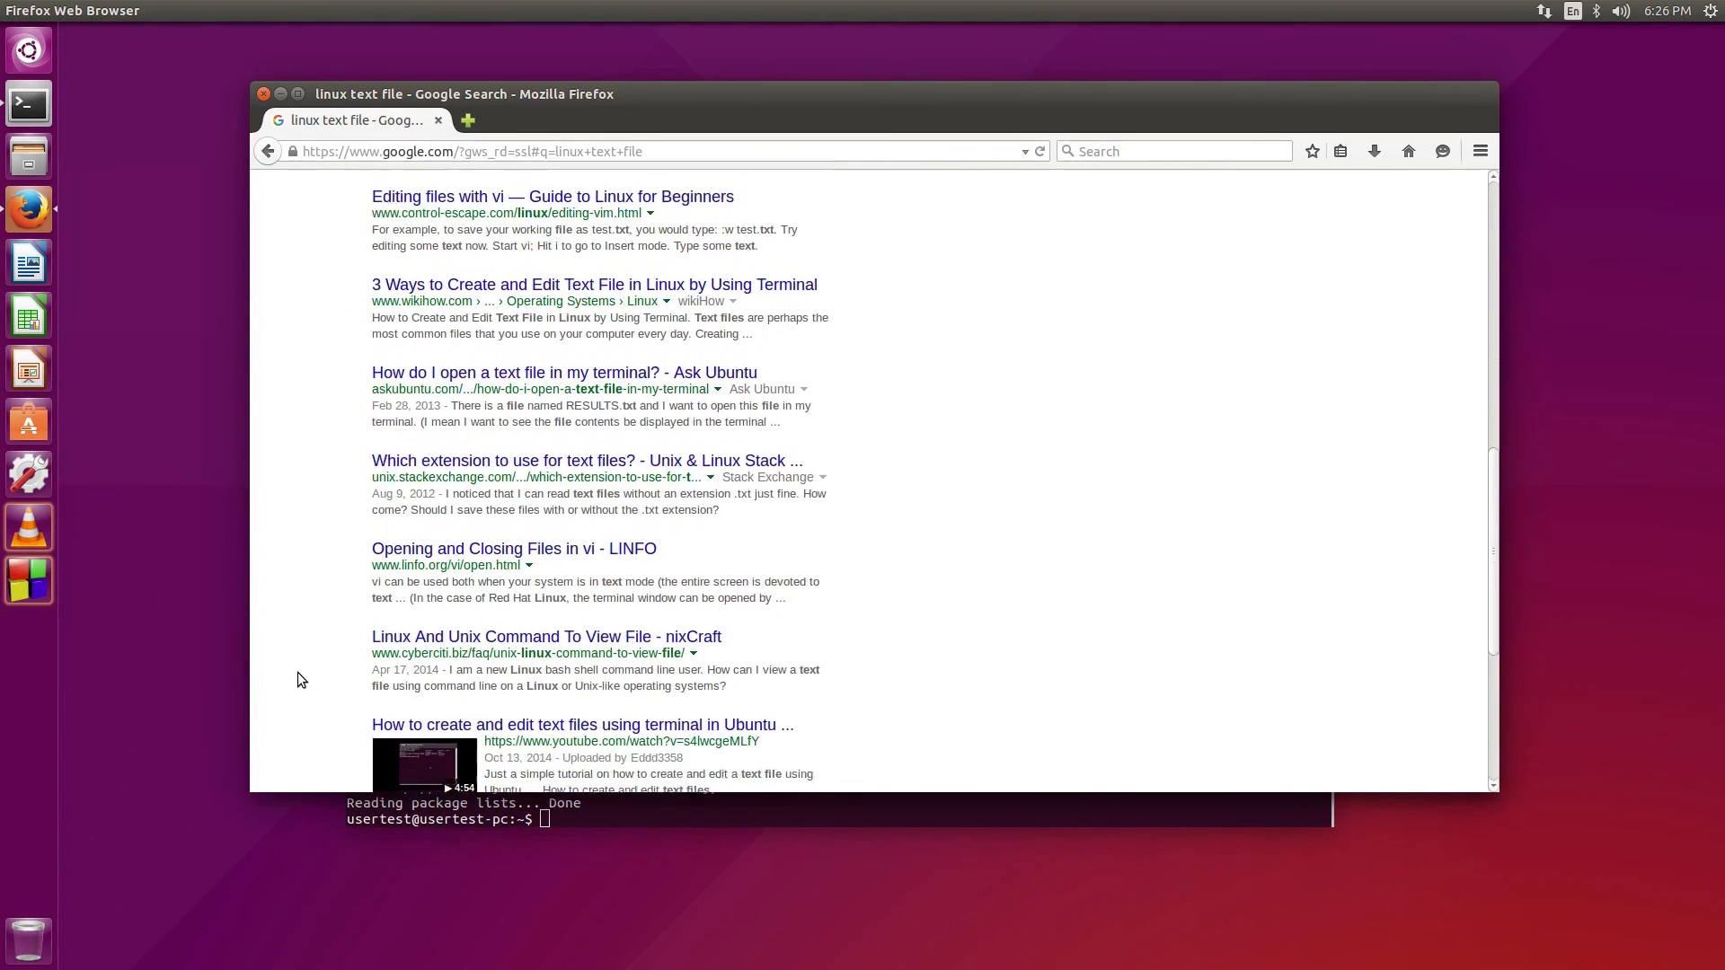
pyautogui.scroll(-1, 299, 680)
pyautogui.scroll(-5, 301, 680)
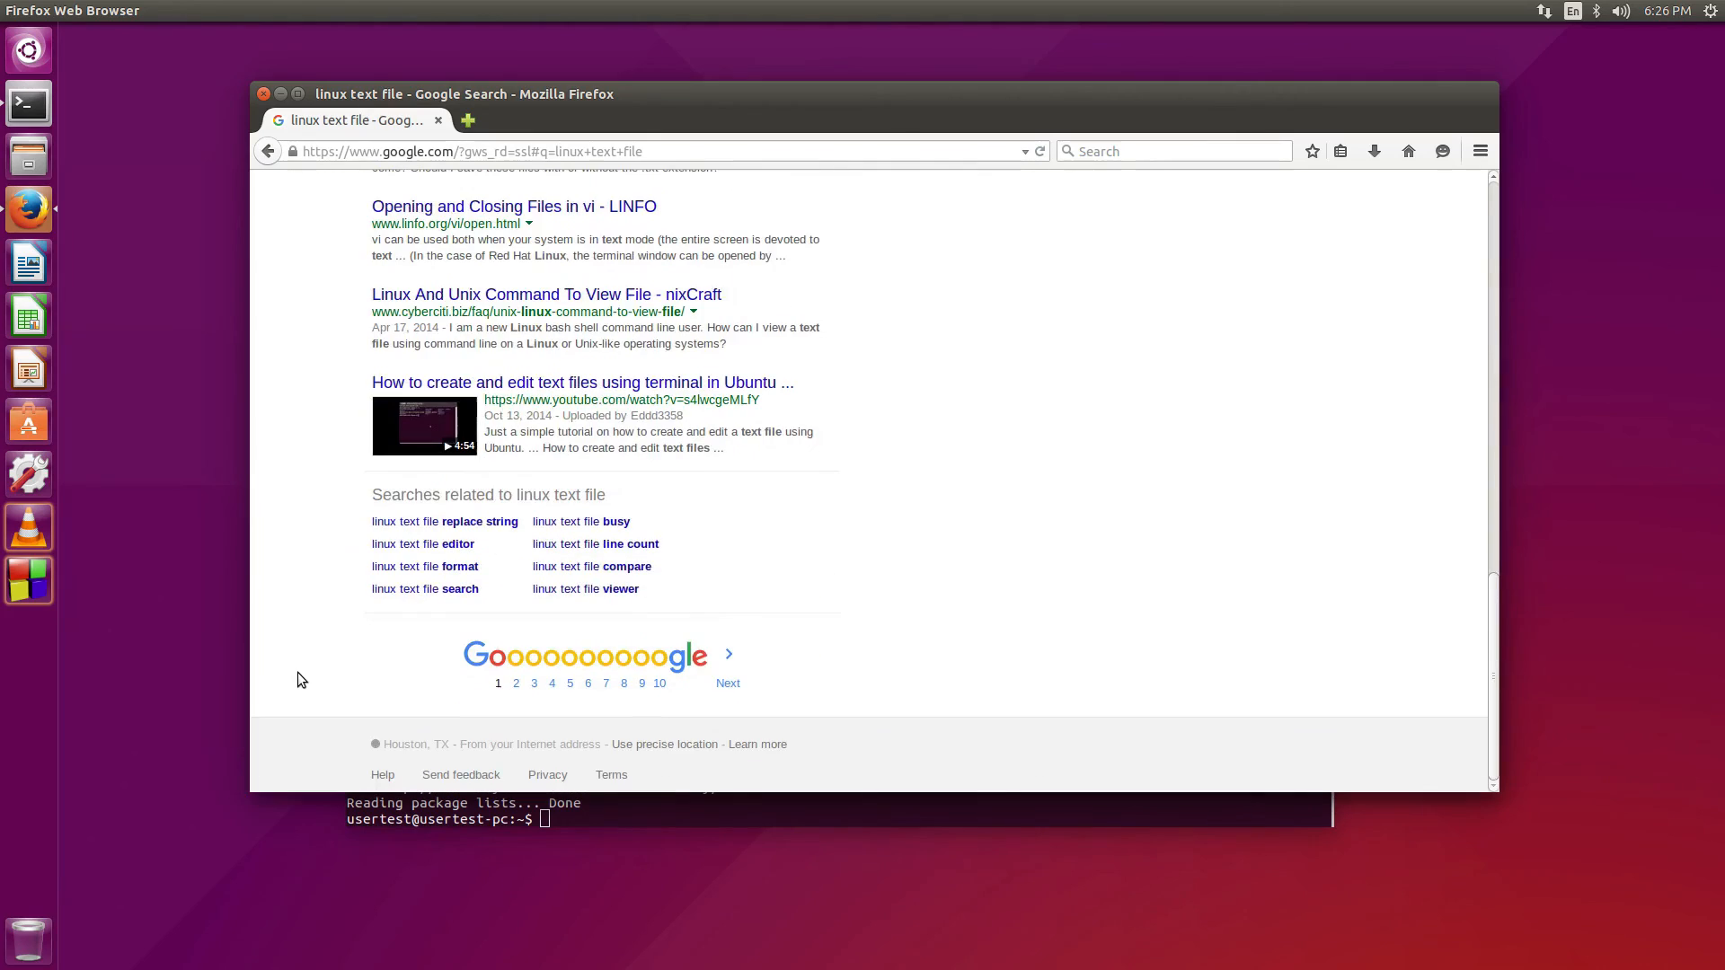
pyautogui.scroll(15, 298, 680)
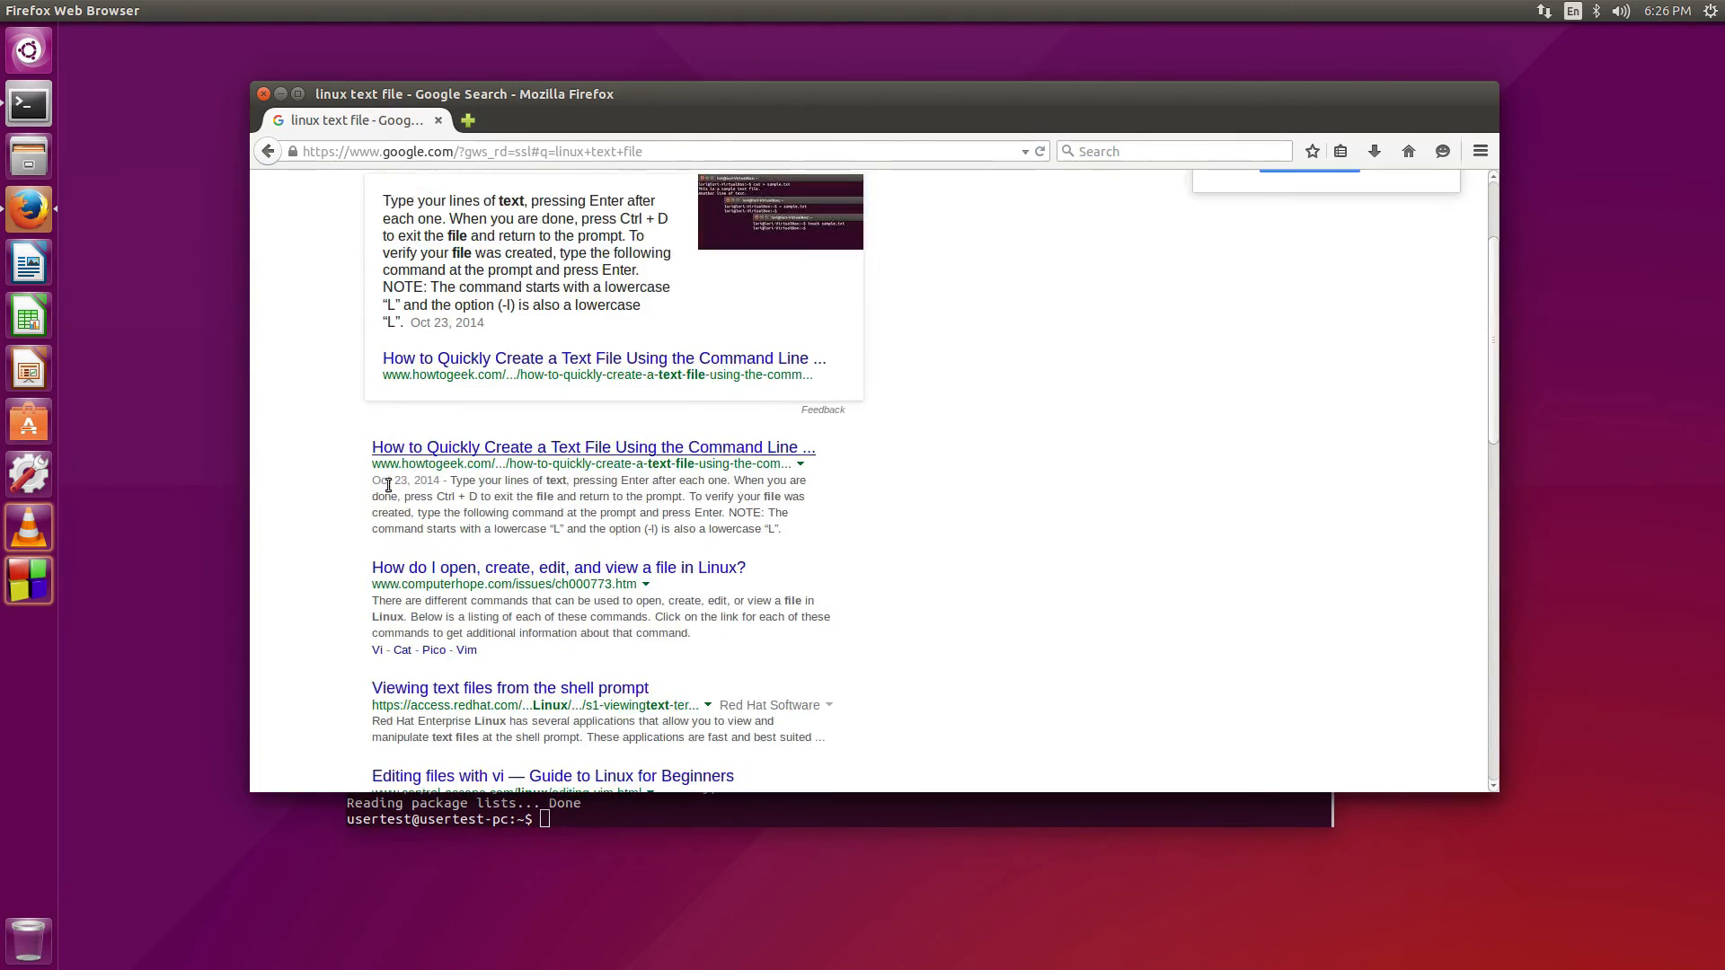
# Replace the query with the suggested 'sudo apt-get install sublime text' search and lower the browser window
pyautogui.moveTo(455, 196); pyautogui.dragTo(320, 164)
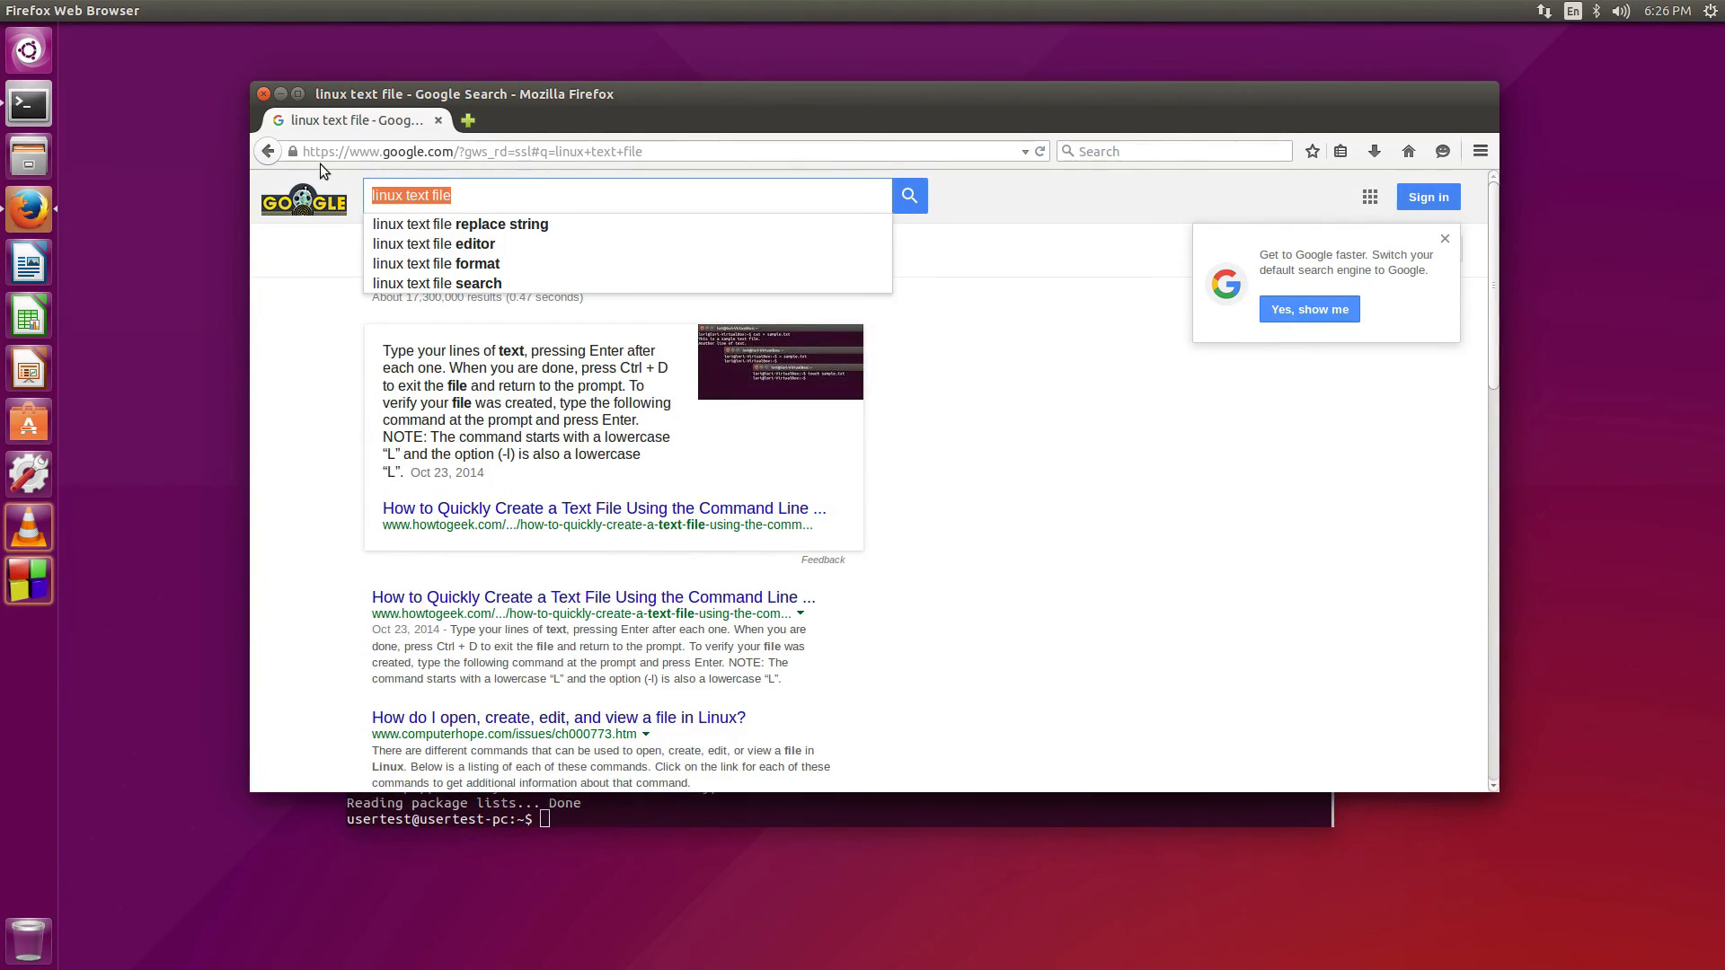
pyautogui.write('sudo ')
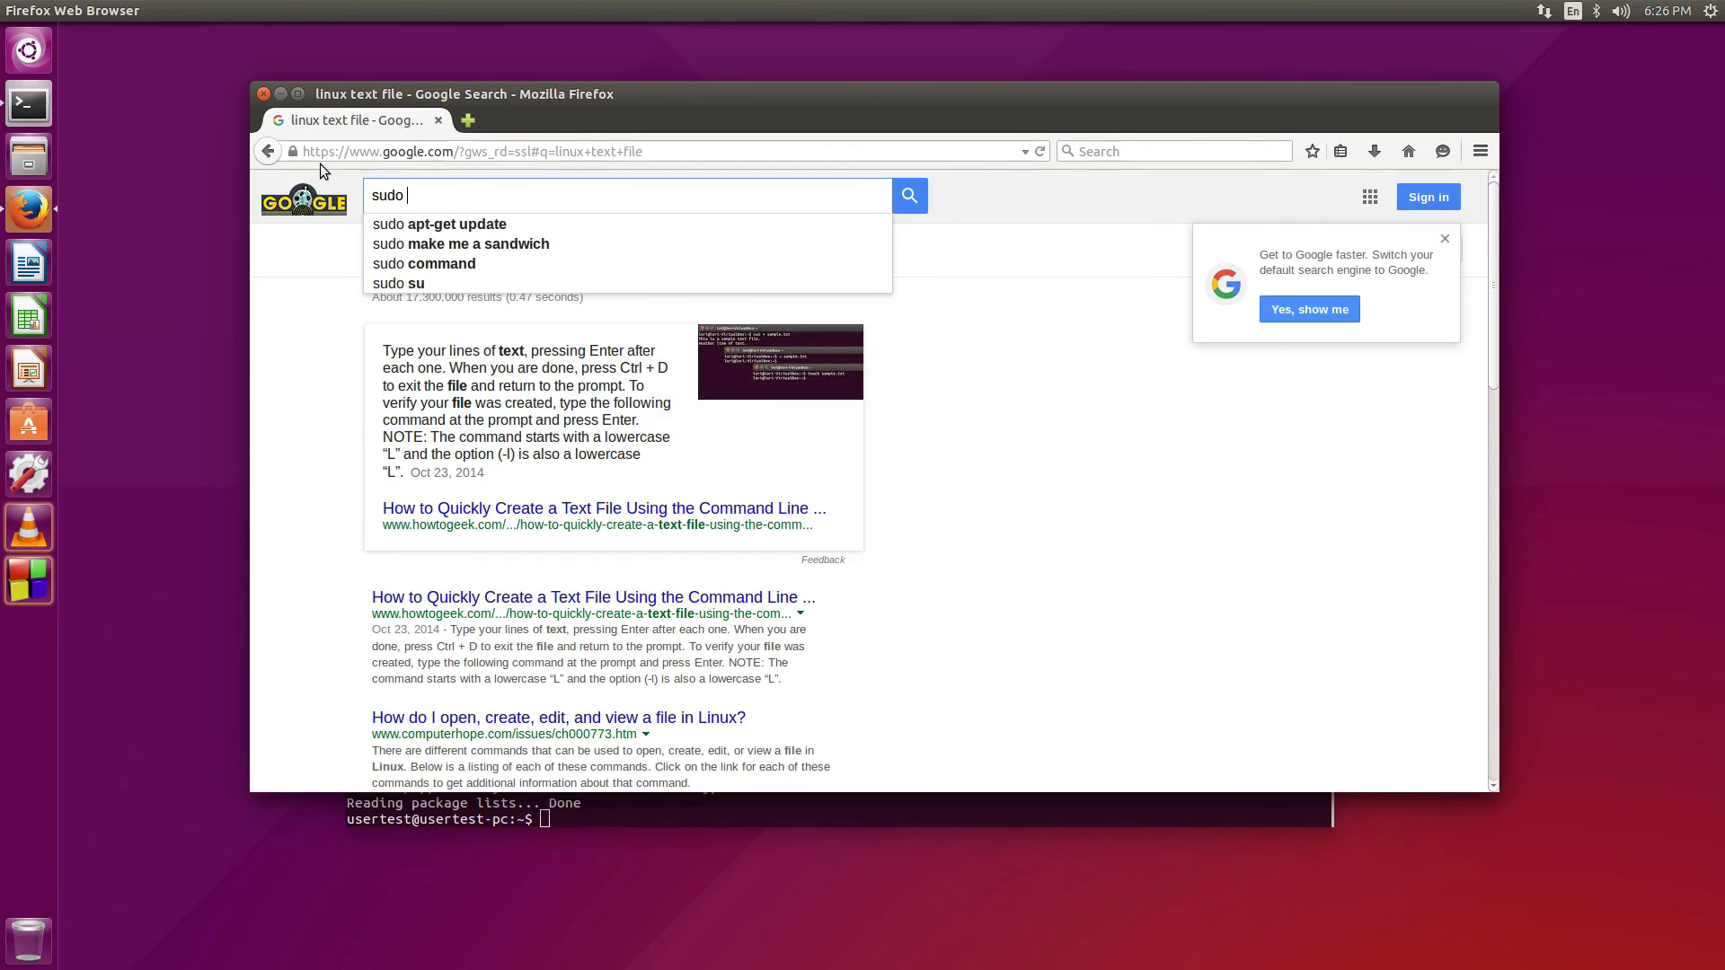
pyautogui.write('apt-get')
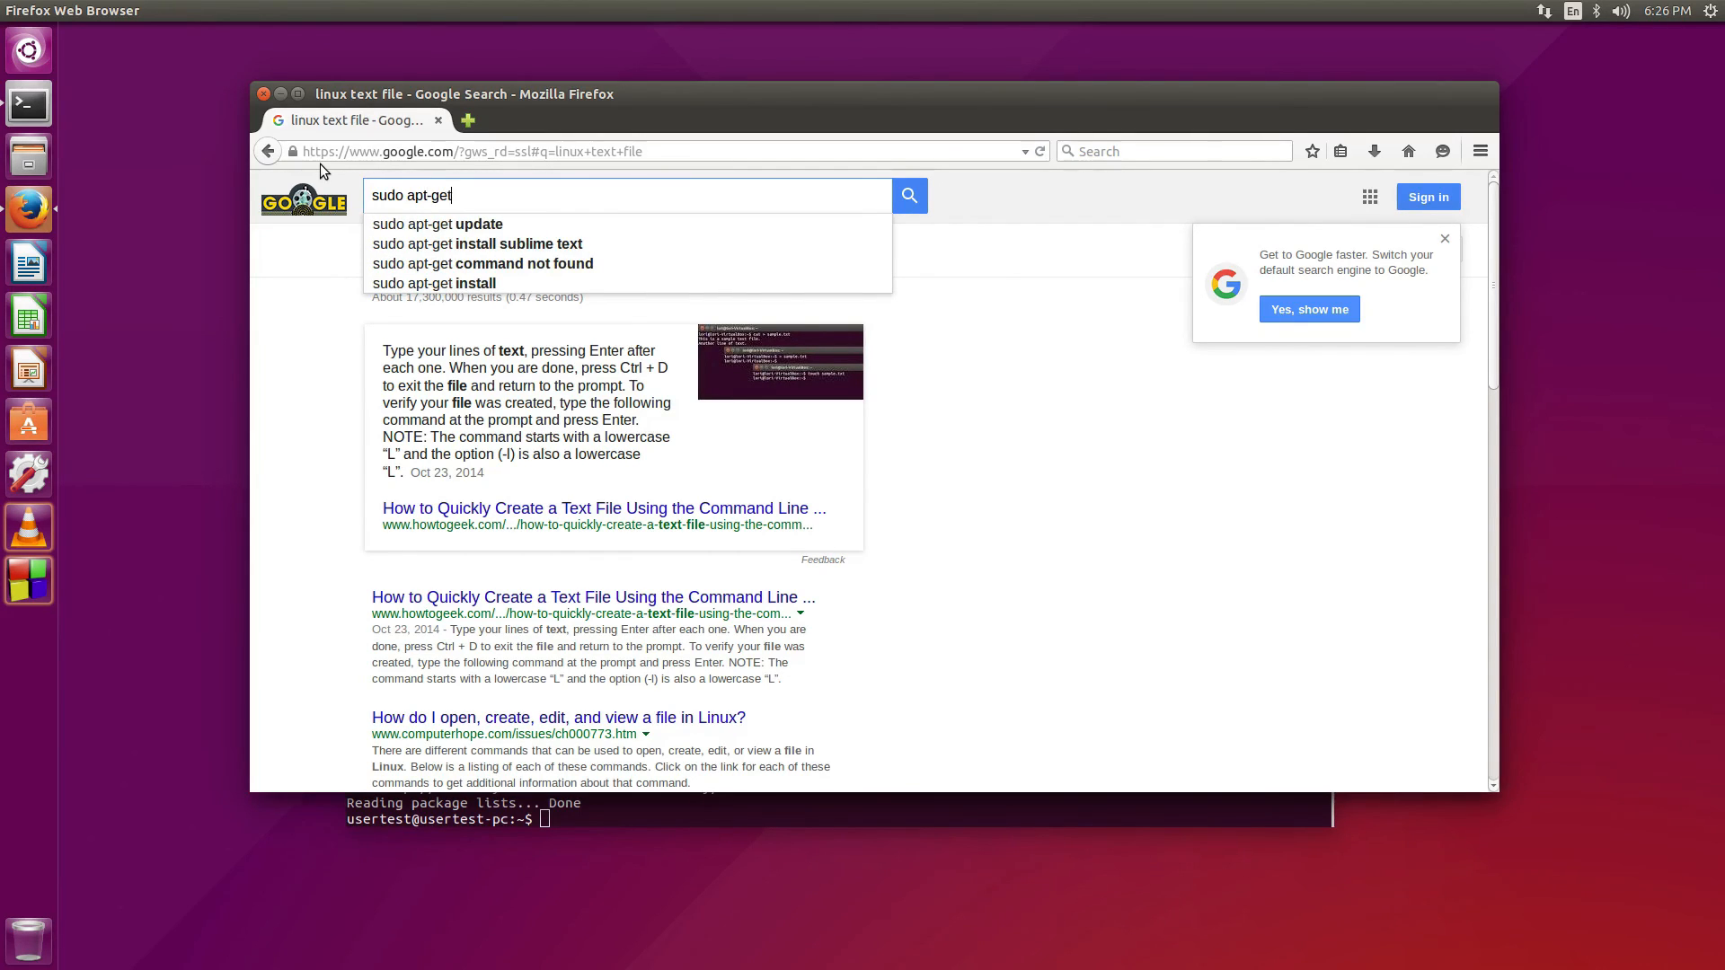
pyautogui.click(530, 243)
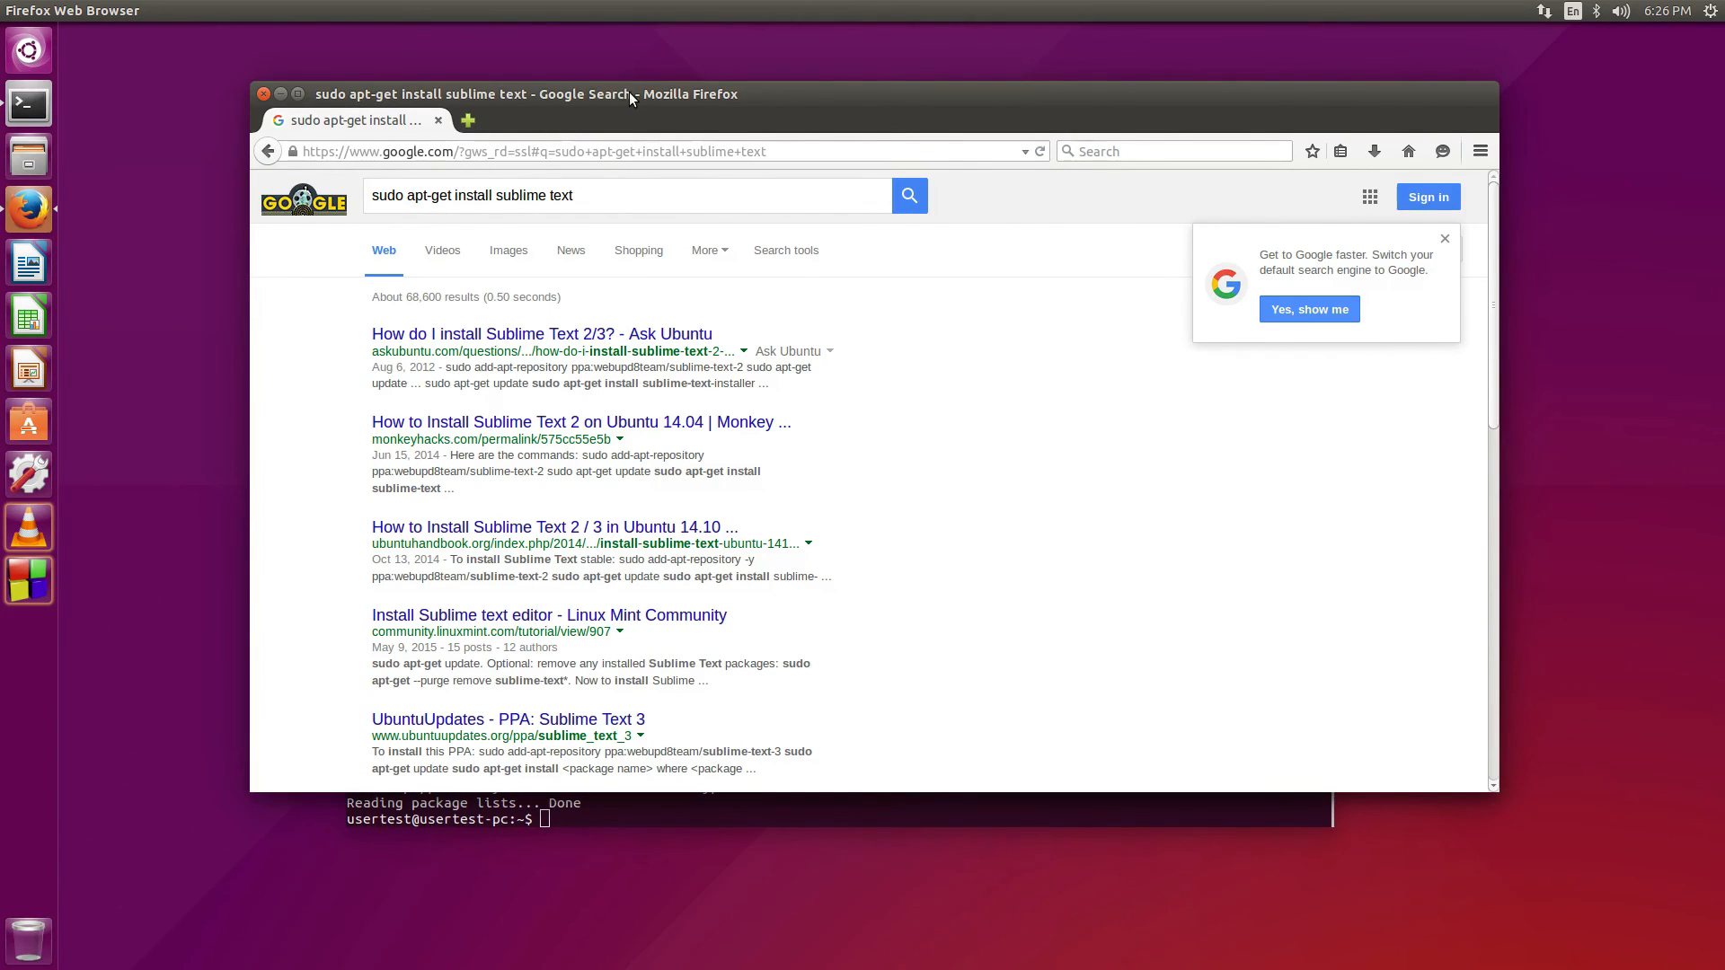
pyautogui.moveTo(597, 229); pyautogui.dragTo(520, 966)
# Bring the terminal forward briefly, then return the browser over it with the Google results
pyautogui.click(786, 666)
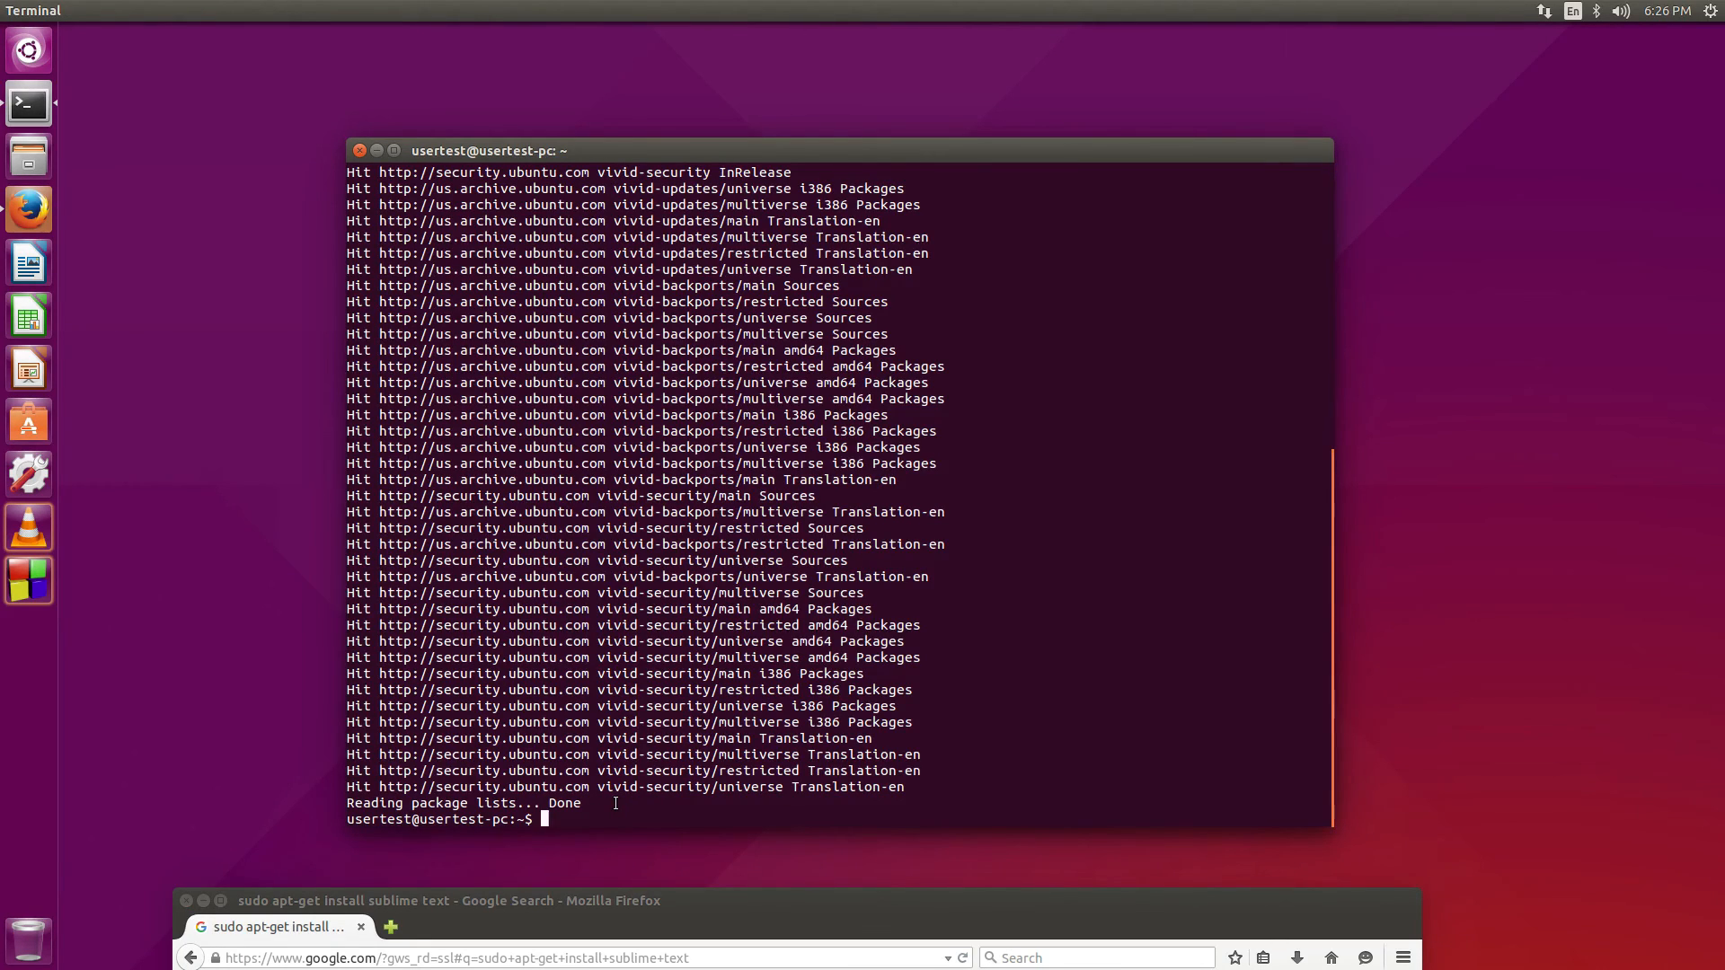
pyautogui.write('vi')
pyautogui.press('BackSpace')
pyautogui.press('BackSpace')
pyautogui.moveTo(714, 906); pyautogui.dragTo(711, 120)
pyautogui.click(530, 217)
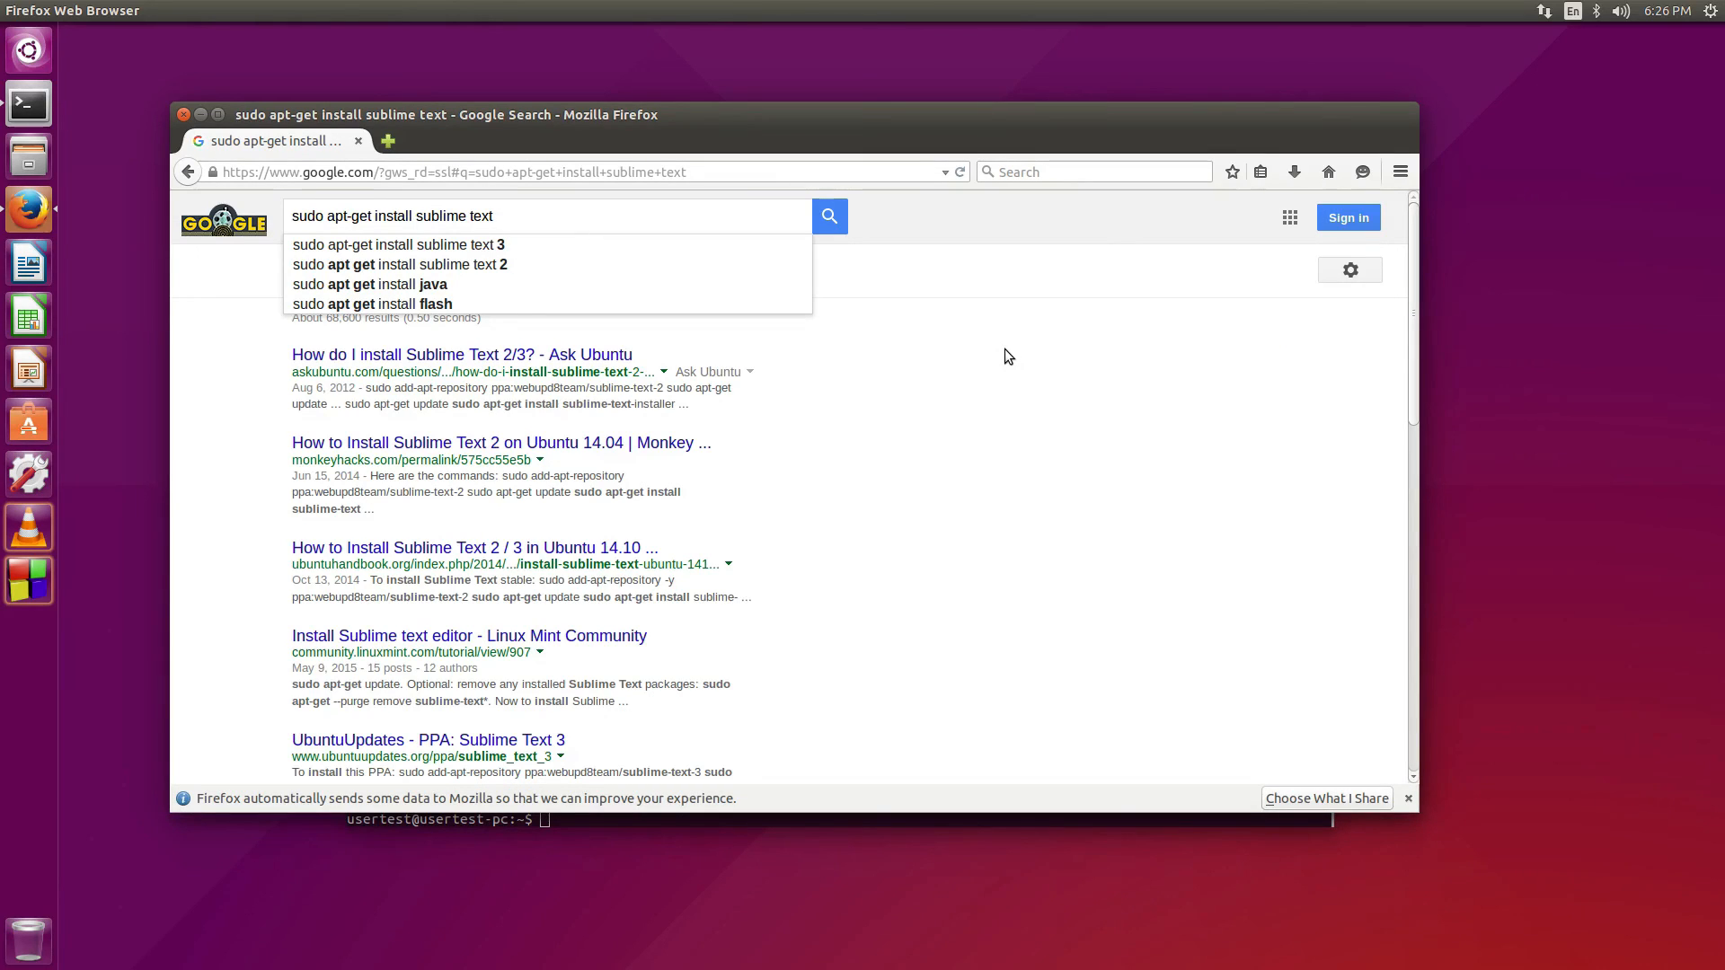
# Open the Monkey Hacks Sublime Text 2 guide and place the terminal beside Firefox
pyautogui.click(450, 443)
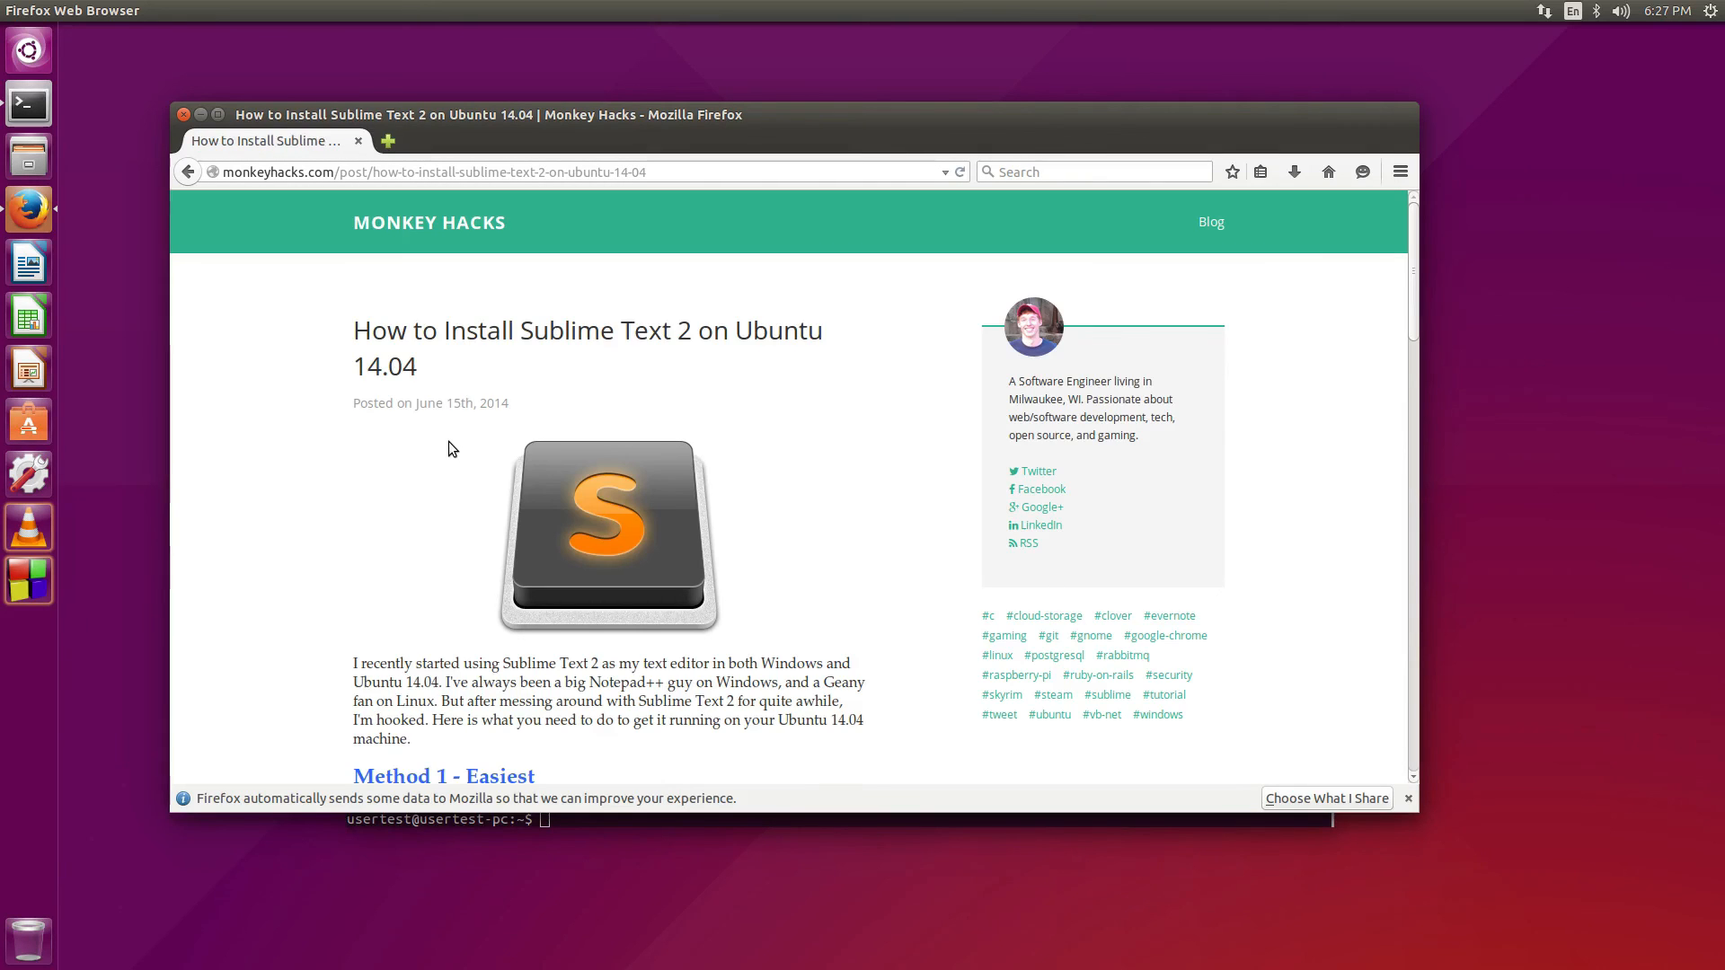
pyautogui.scroll(-5, 417, 487)
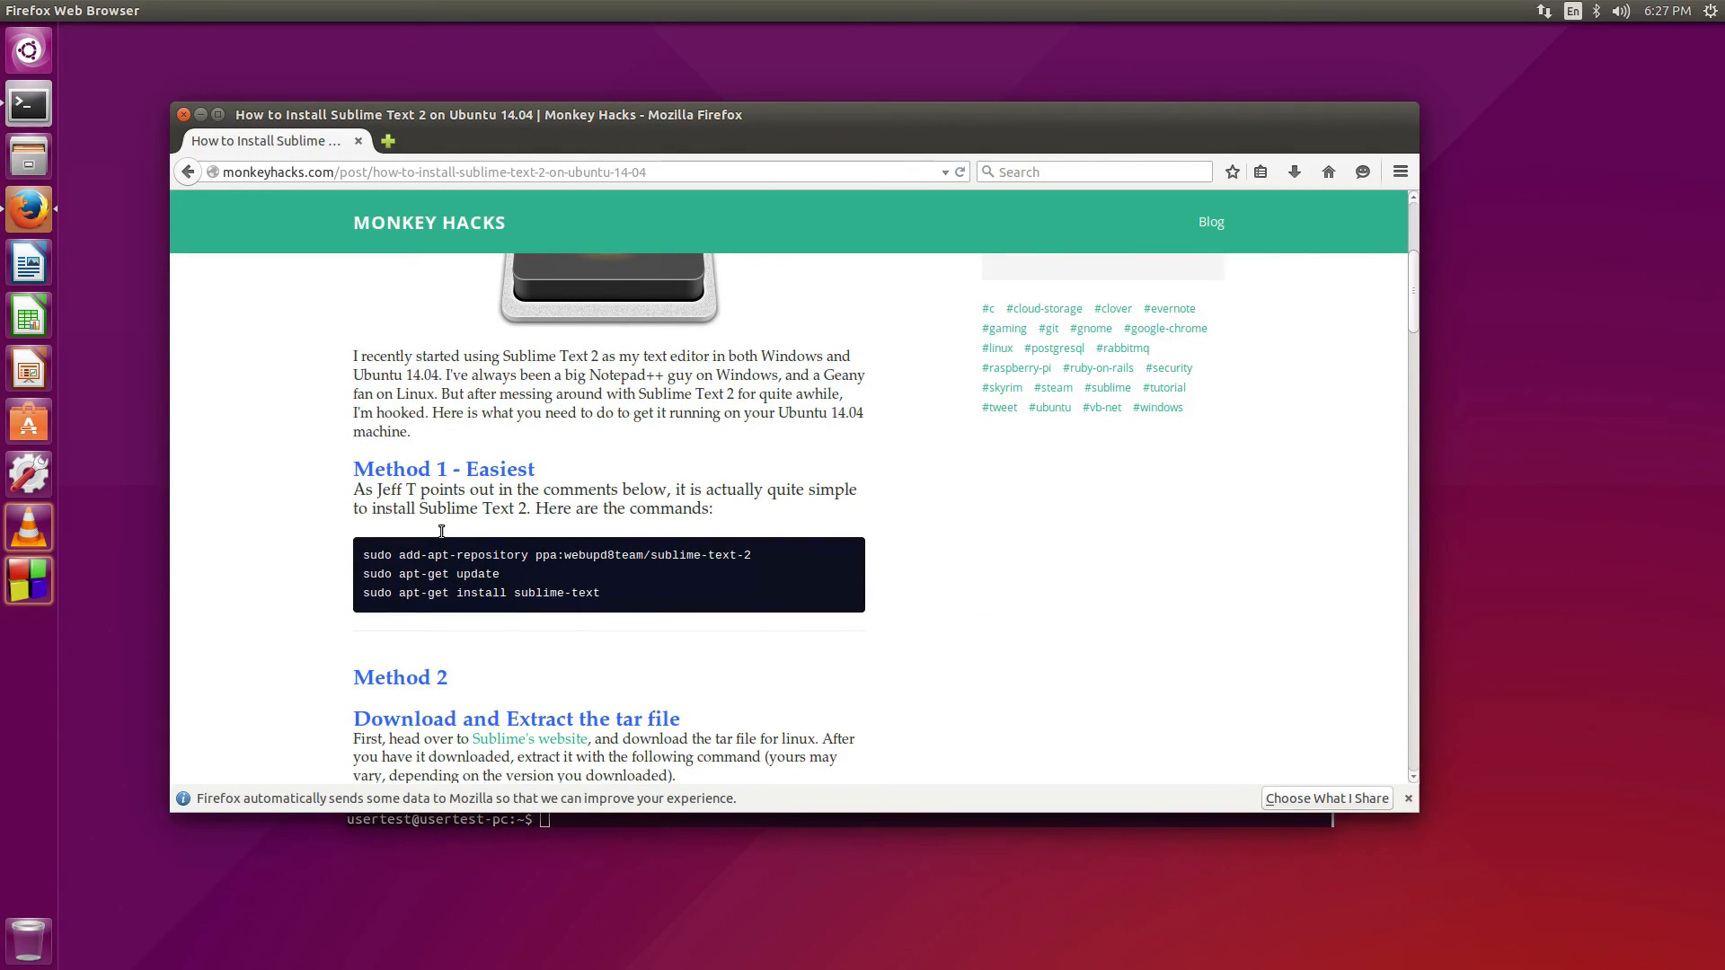
pyautogui.moveTo(497, 153); pyautogui.dragTo(779, 79)
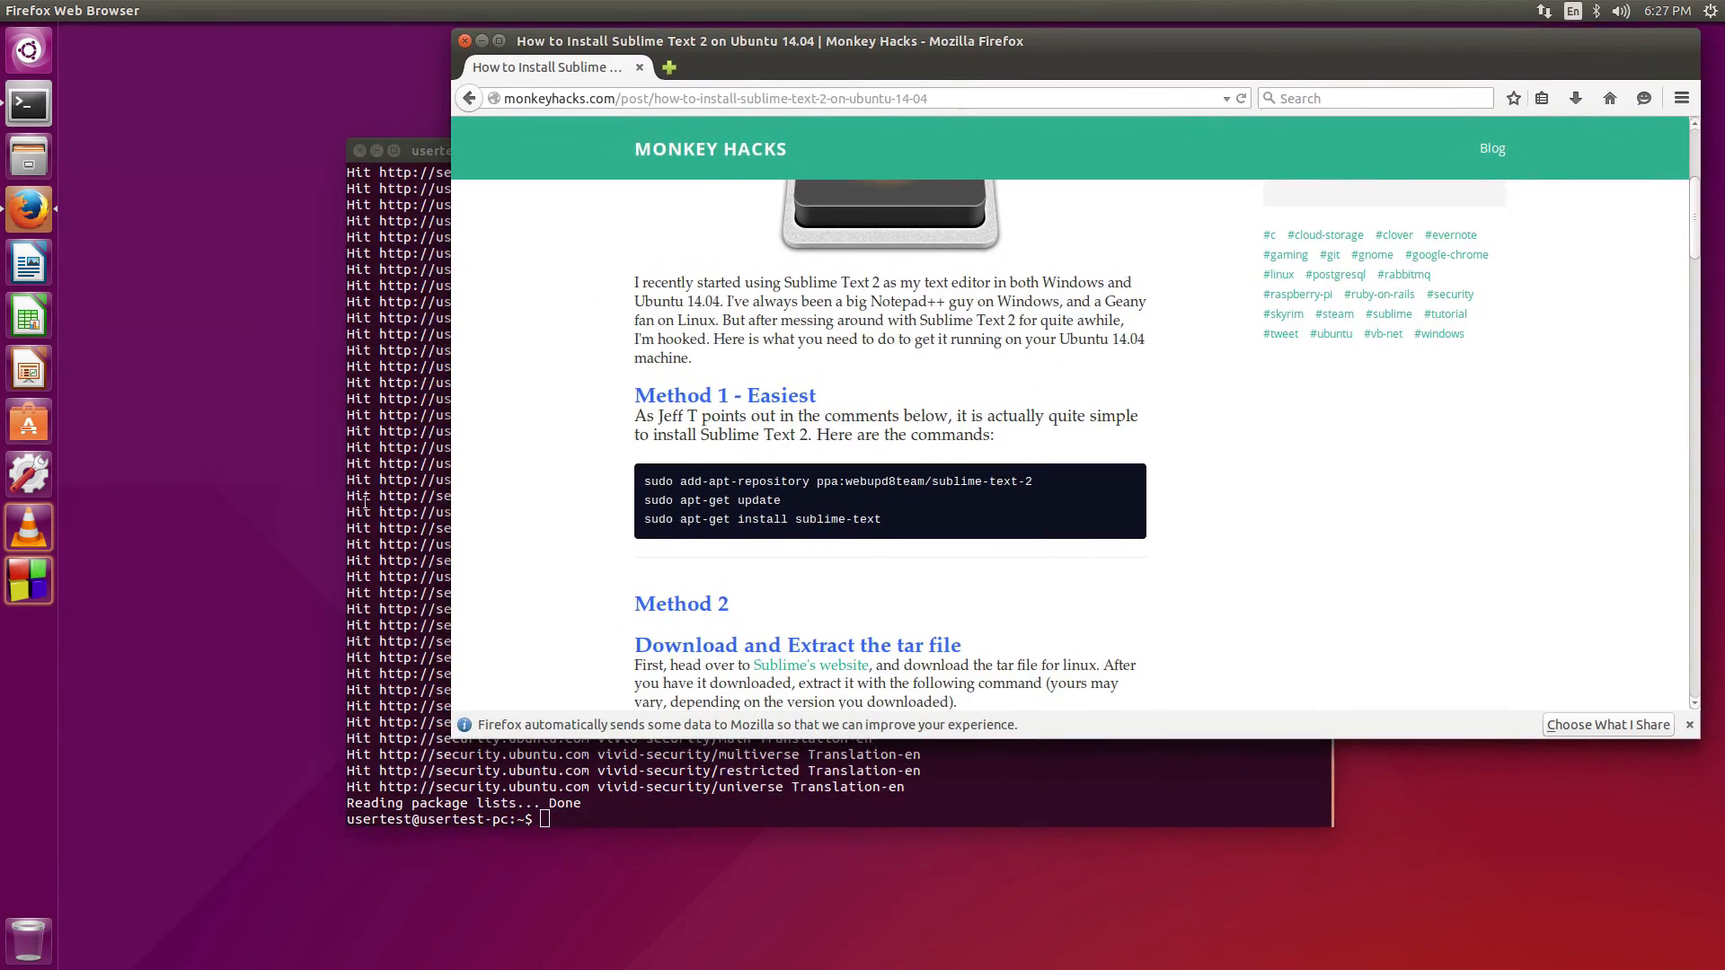
pyautogui.click(395, 286)
pyautogui.moveTo(523, 139); pyautogui.dragTo(294, 83)
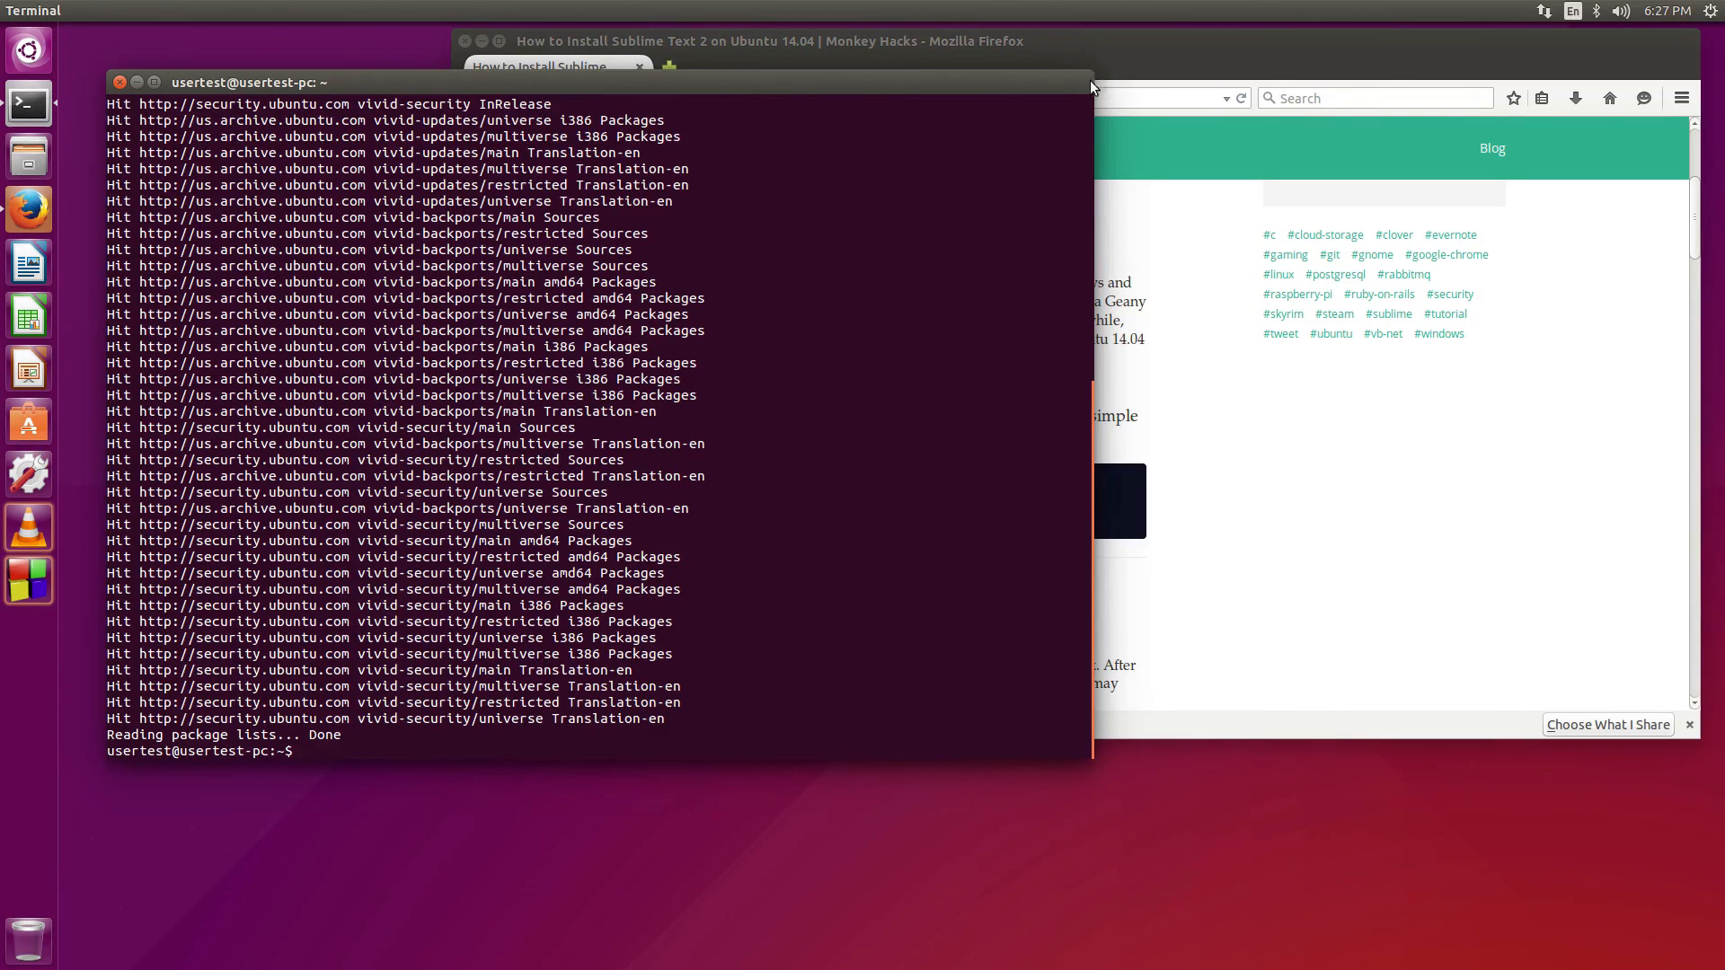
# Move Firefox right and raise and widen the terminal so its lines stop wrapping
pyautogui.moveTo(1091, 81); pyautogui.dragTo(640, 91)
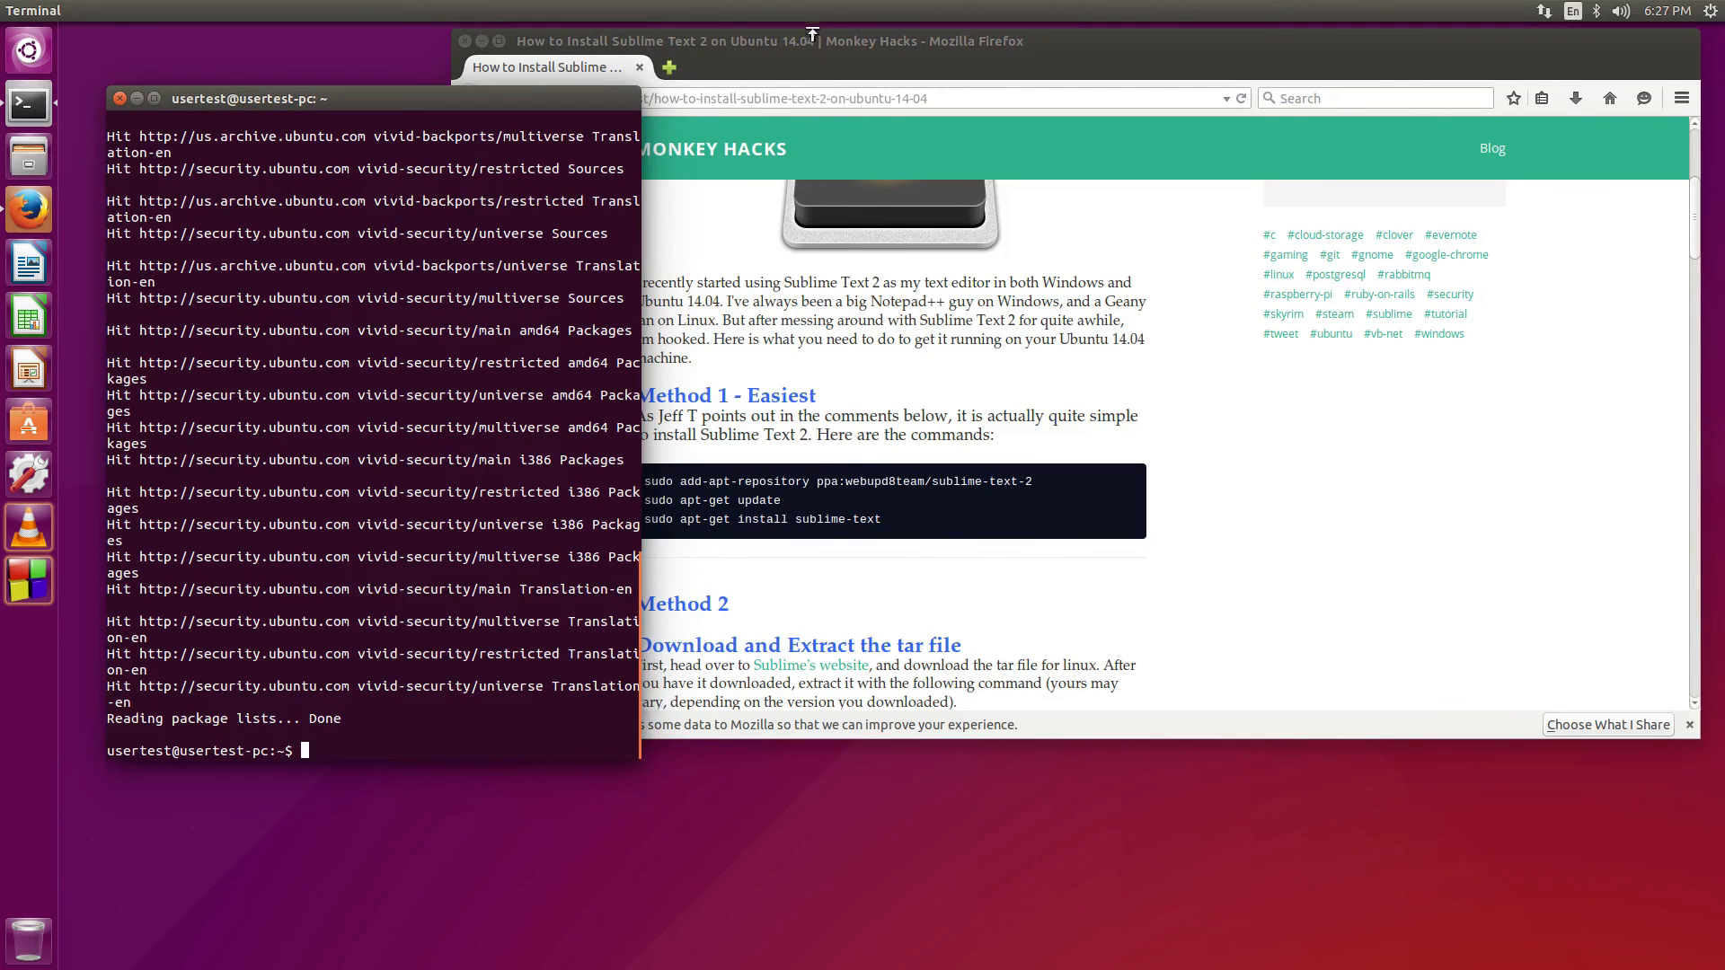
pyautogui.moveTo(812, 34); pyautogui.dragTo(1158, 77)
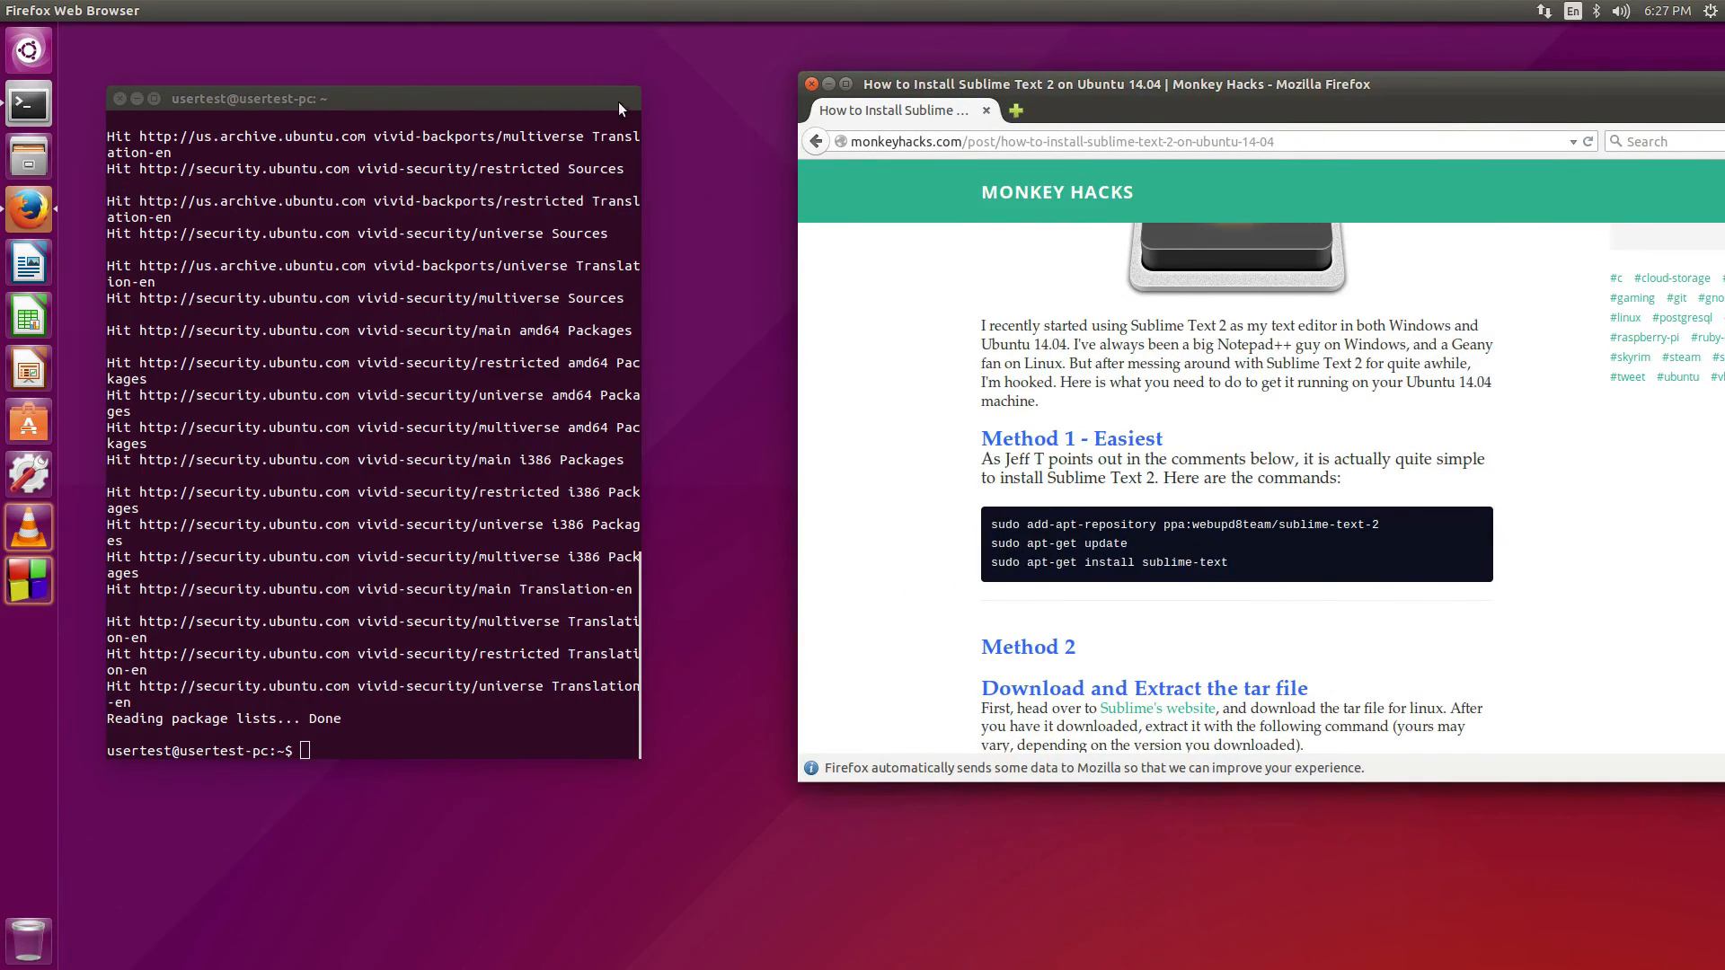
pyautogui.moveTo(618, 101); pyautogui.dragTo(616, 79)
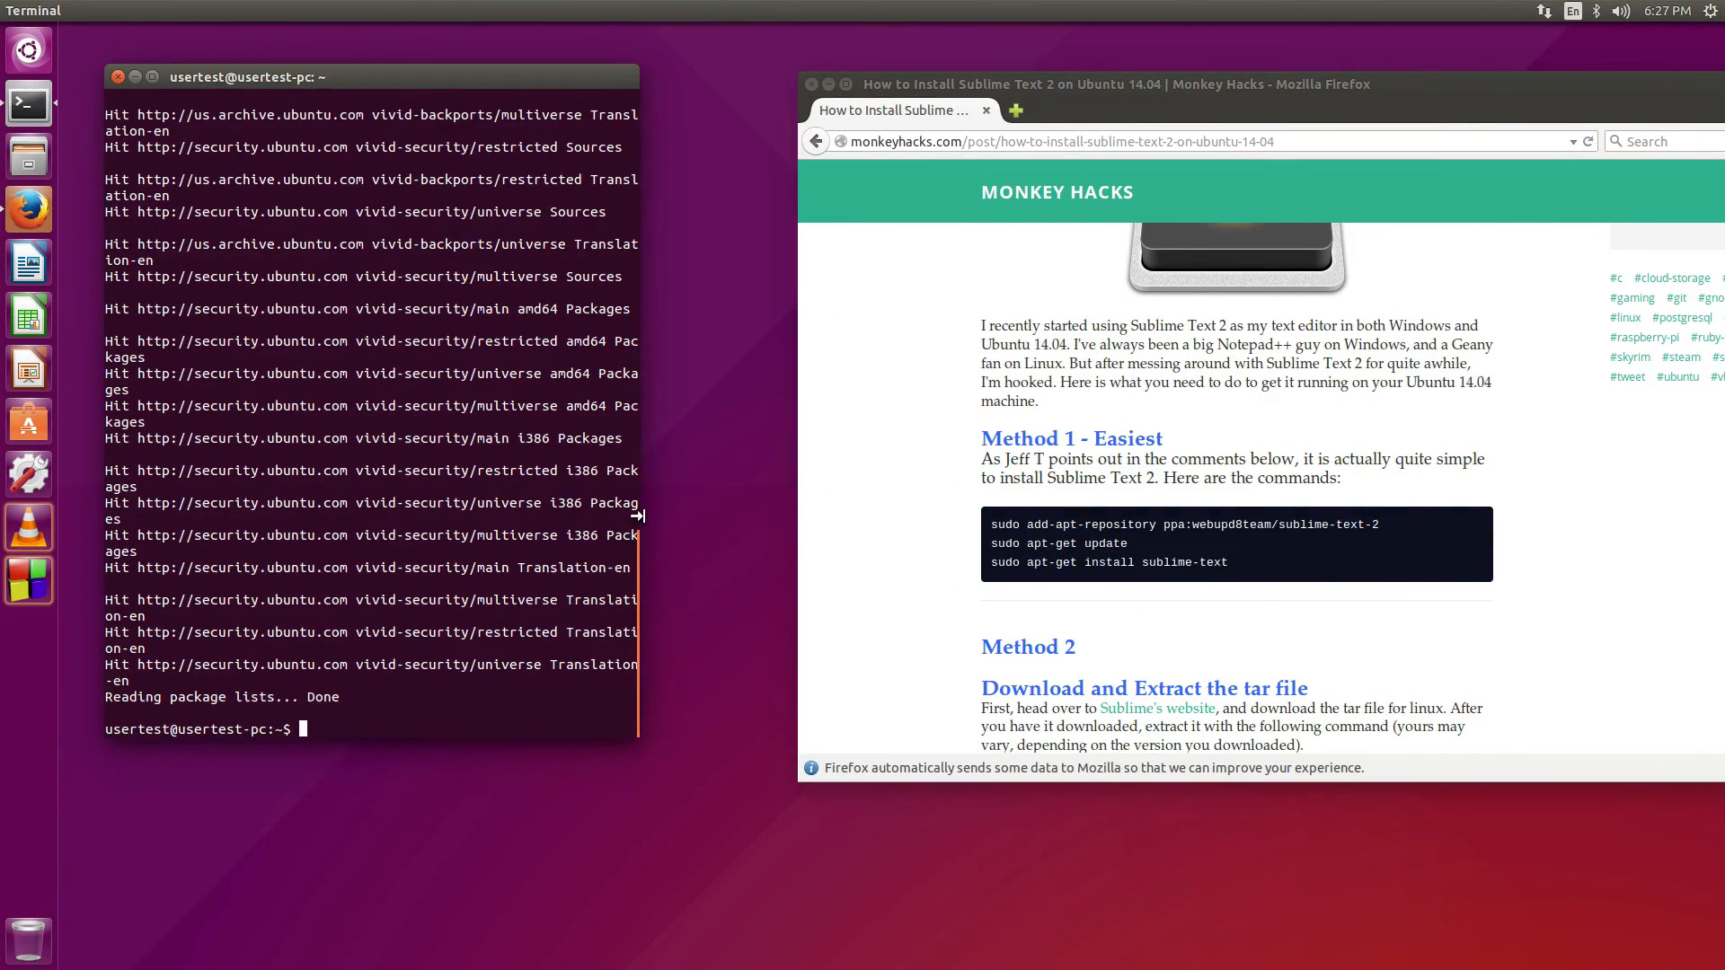
pyautogui.moveTo(638, 516); pyautogui.dragTo(761, 525)
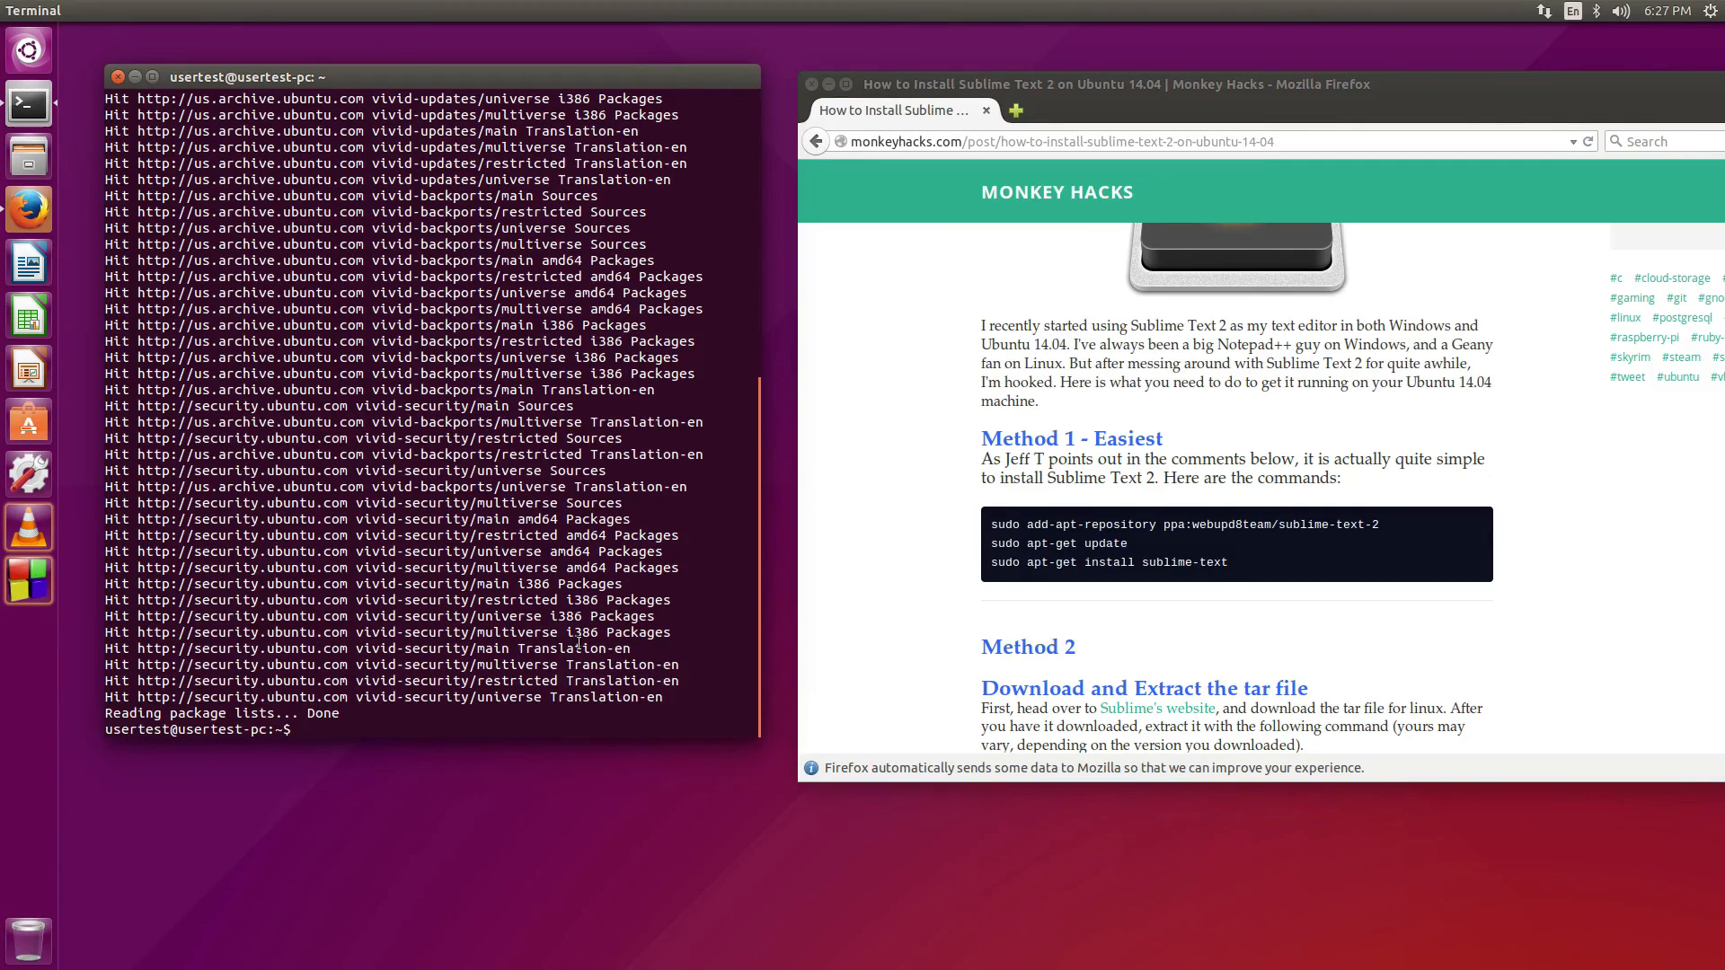
# Type and erase a trial 'sudo apt-get' command, then select the add-apt-repository line on the page
pyautogui.write('sudo aptget')
pyautogui.press('BackSpace')
pyautogui.press('BackSpace')
pyautogui.press('BackSpace')
pyautogui.press('BackSpace')
pyautogui.write('-get')
pyautogui.press('BackSpace')
pyautogui.press('BackSpace')
pyautogui.press('BackSpace')
pyautogui.press('BackSpace')
pyautogui.press('BackSpace')
pyautogui.press('BackSpace')
pyautogui.press('BackSpace')
pyautogui.press('BackSpace')
pyautogui.press('BackSpace')
pyautogui.press('BackSpace')
pyautogui.press('BackSpace')
pyautogui.press('BackSpace')
pyautogui.moveTo(990, 521); pyautogui.dragTo(1379, 529)
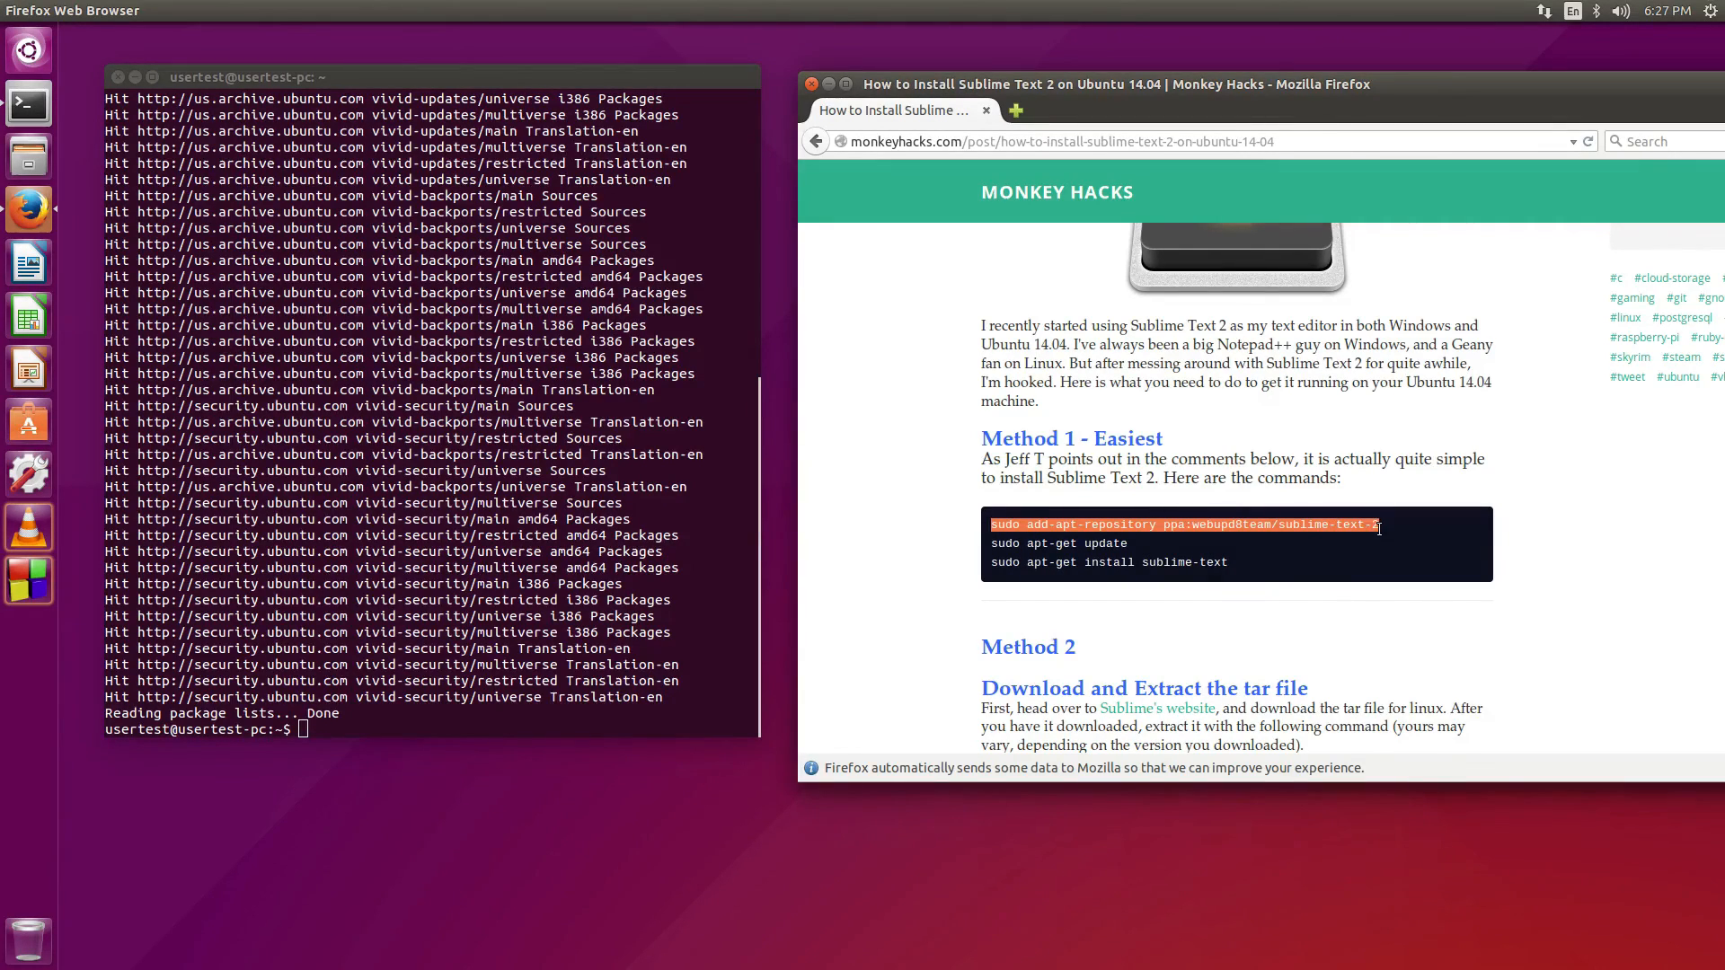
# Copy the add-apt-repository command into the terminal and run it, confirming the webupd8team PPA
pyautogui.rightClick(1334, 527)
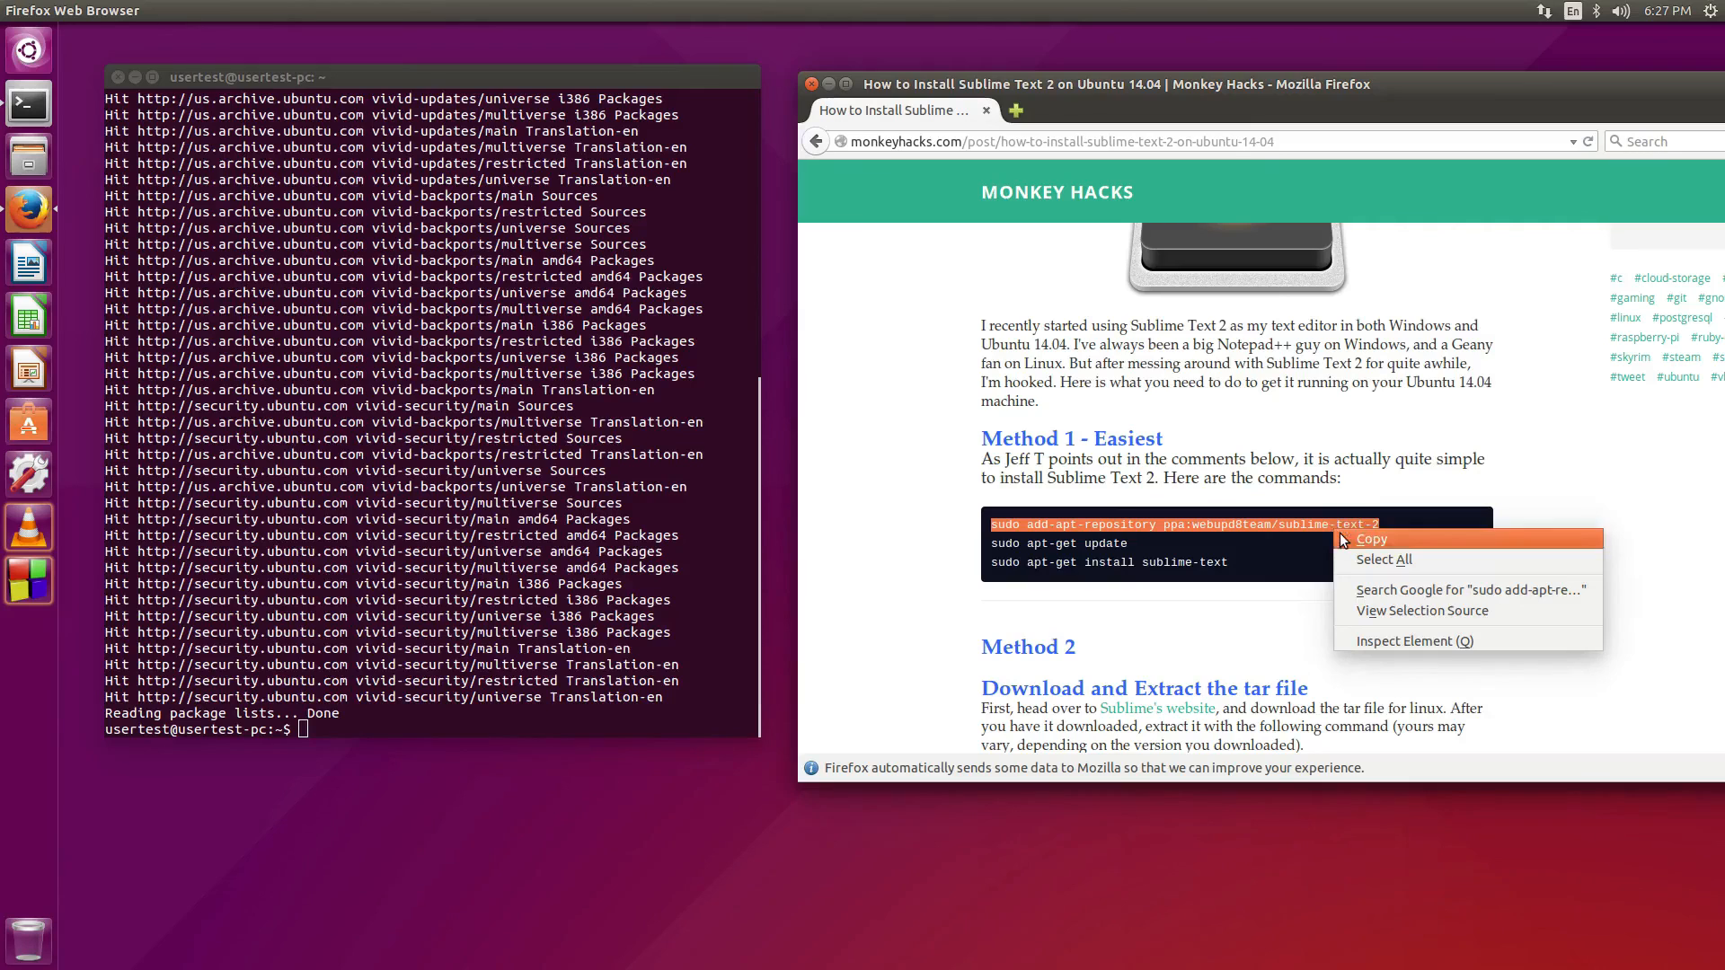
pyautogui.click(1366, 539)
pyautogui.rightClick(607, 694)
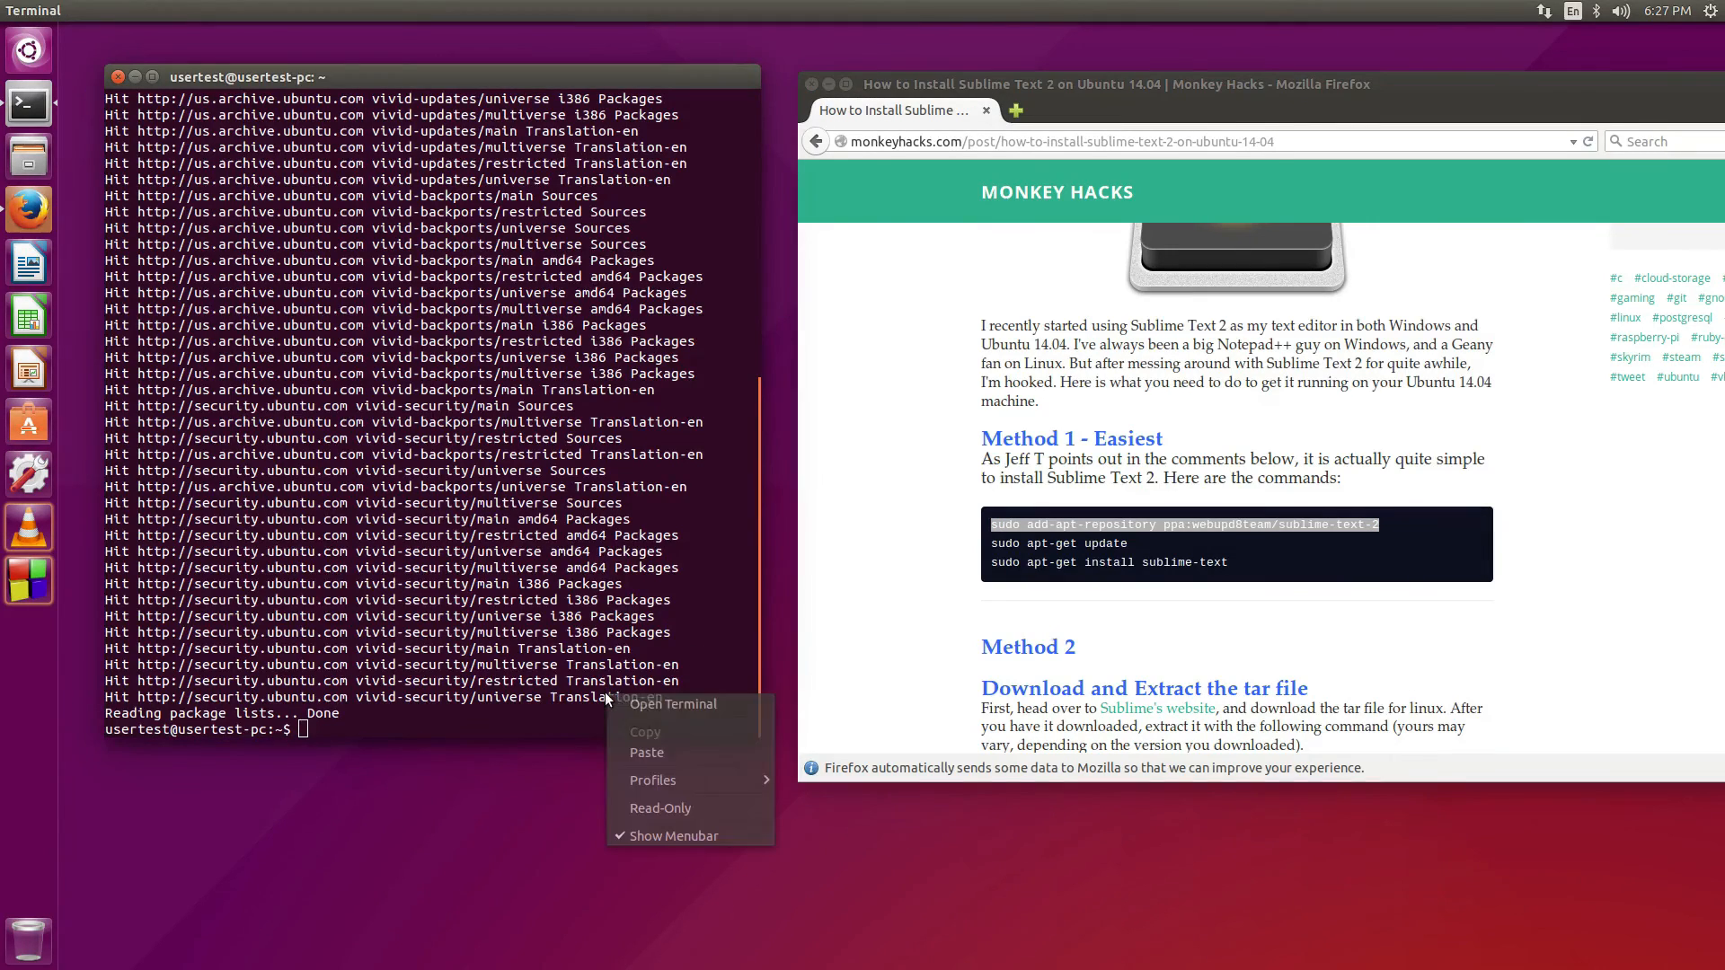
pyautogui.click(623, 751)
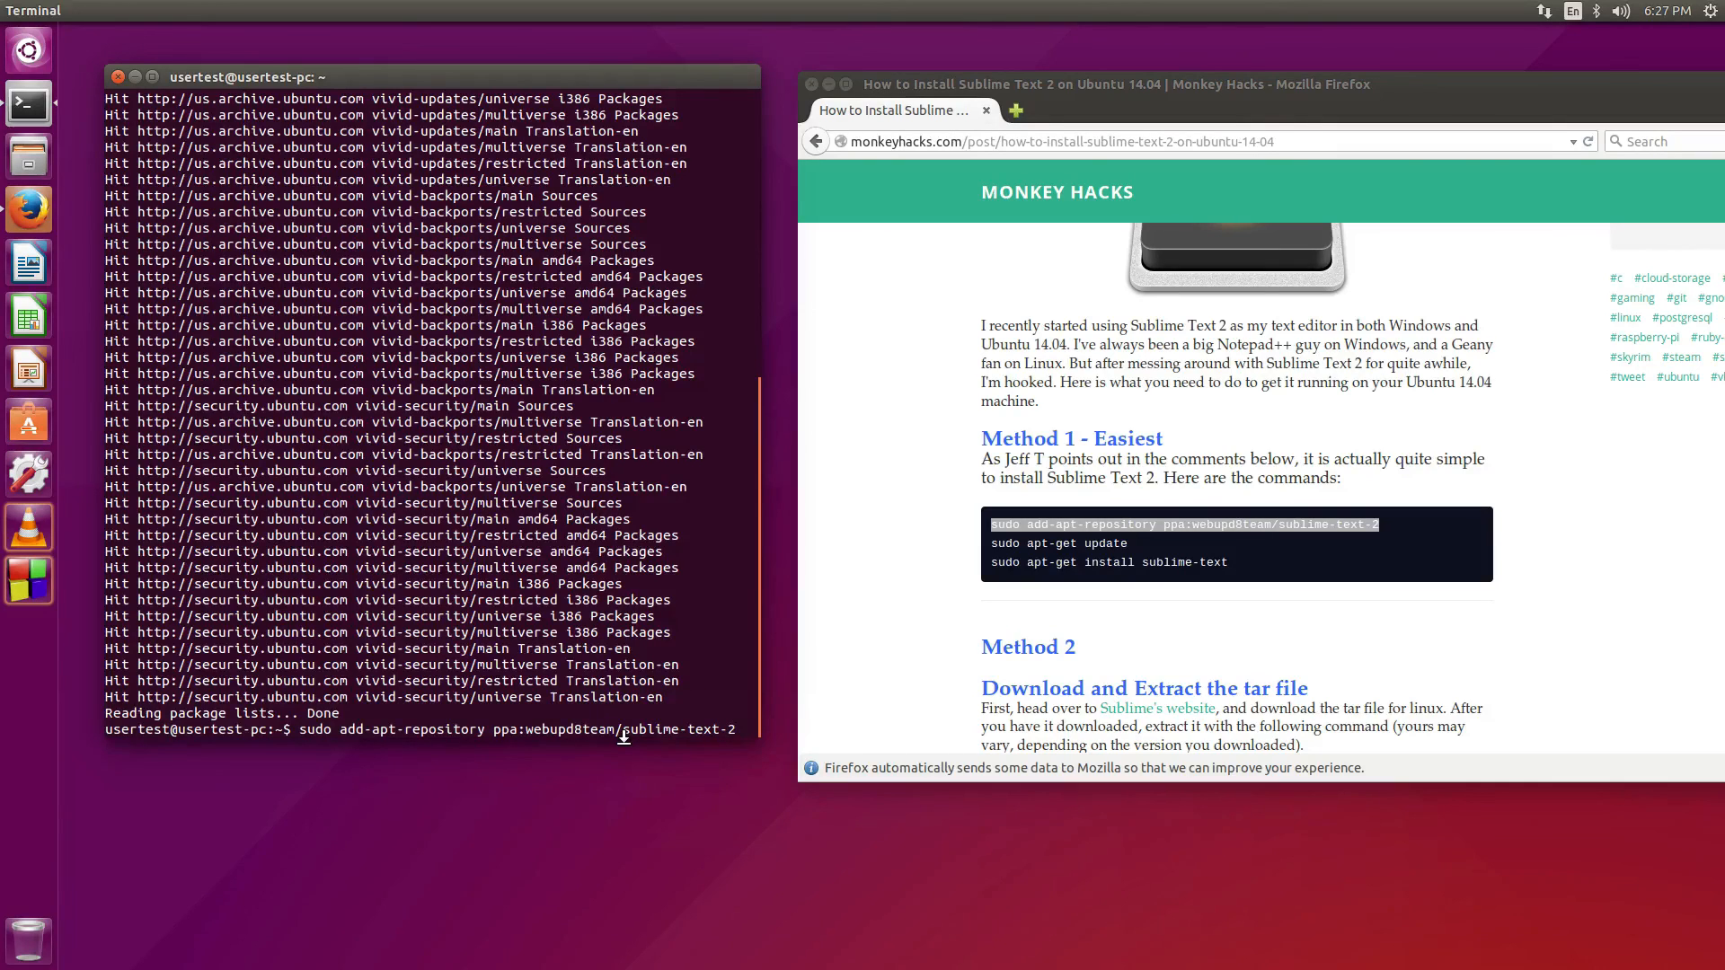
pyautogui.press('Return')
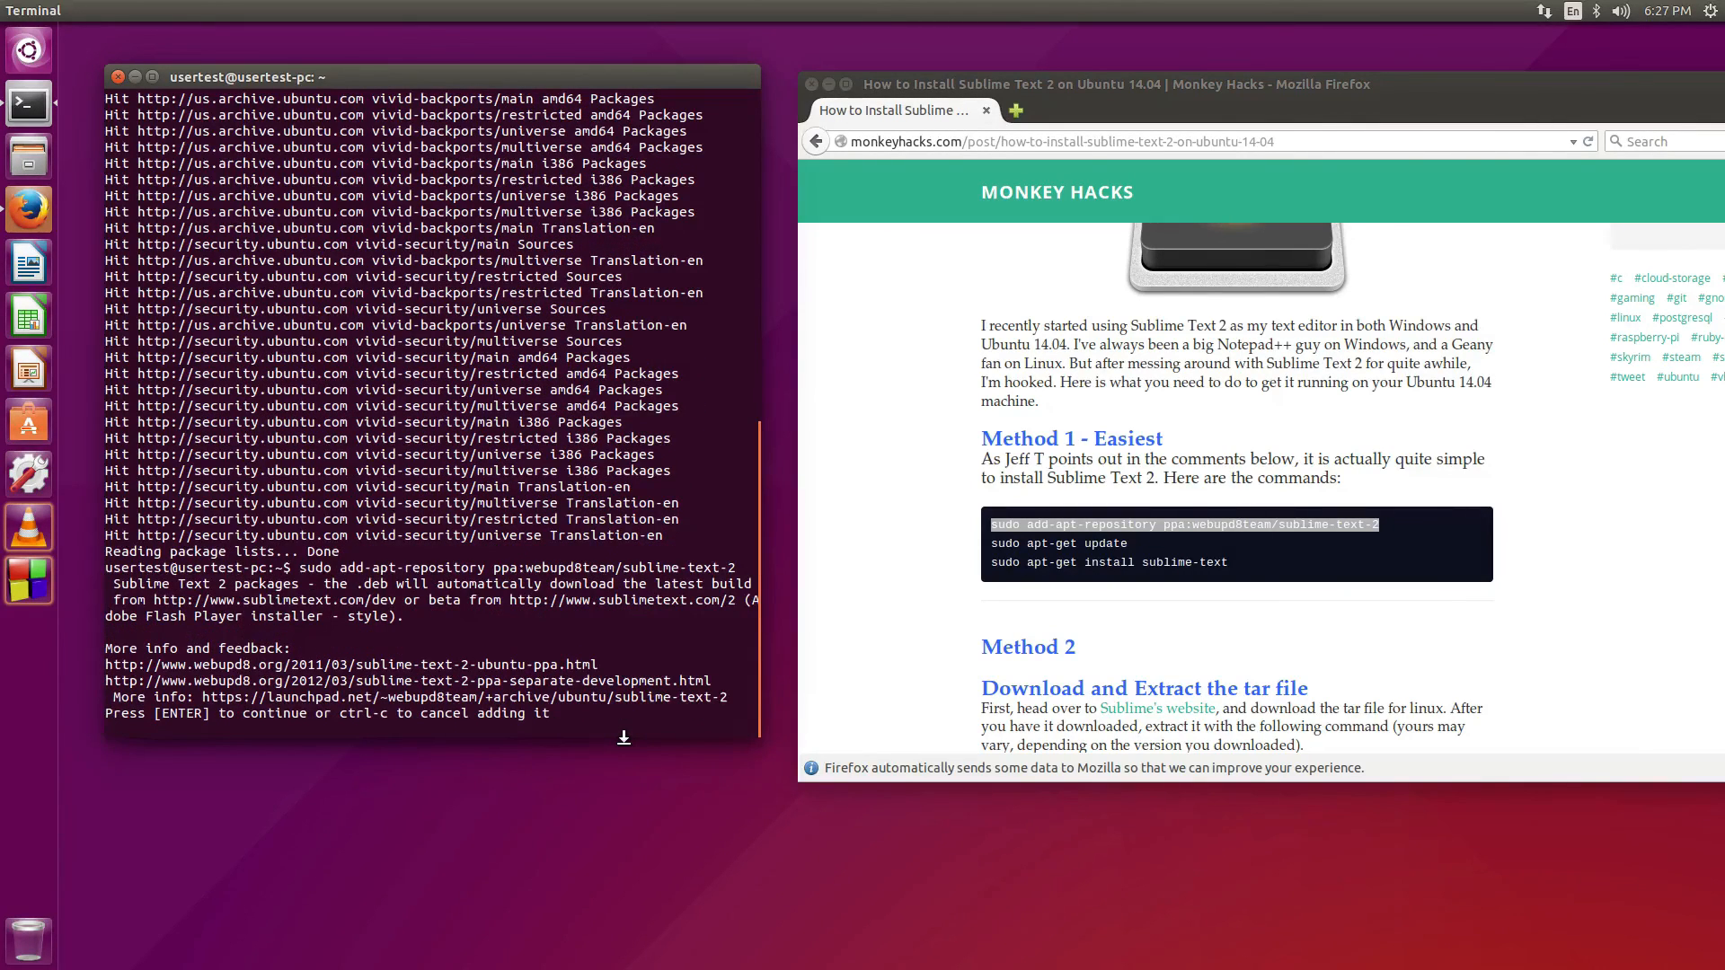
pyautogui.press('Return')
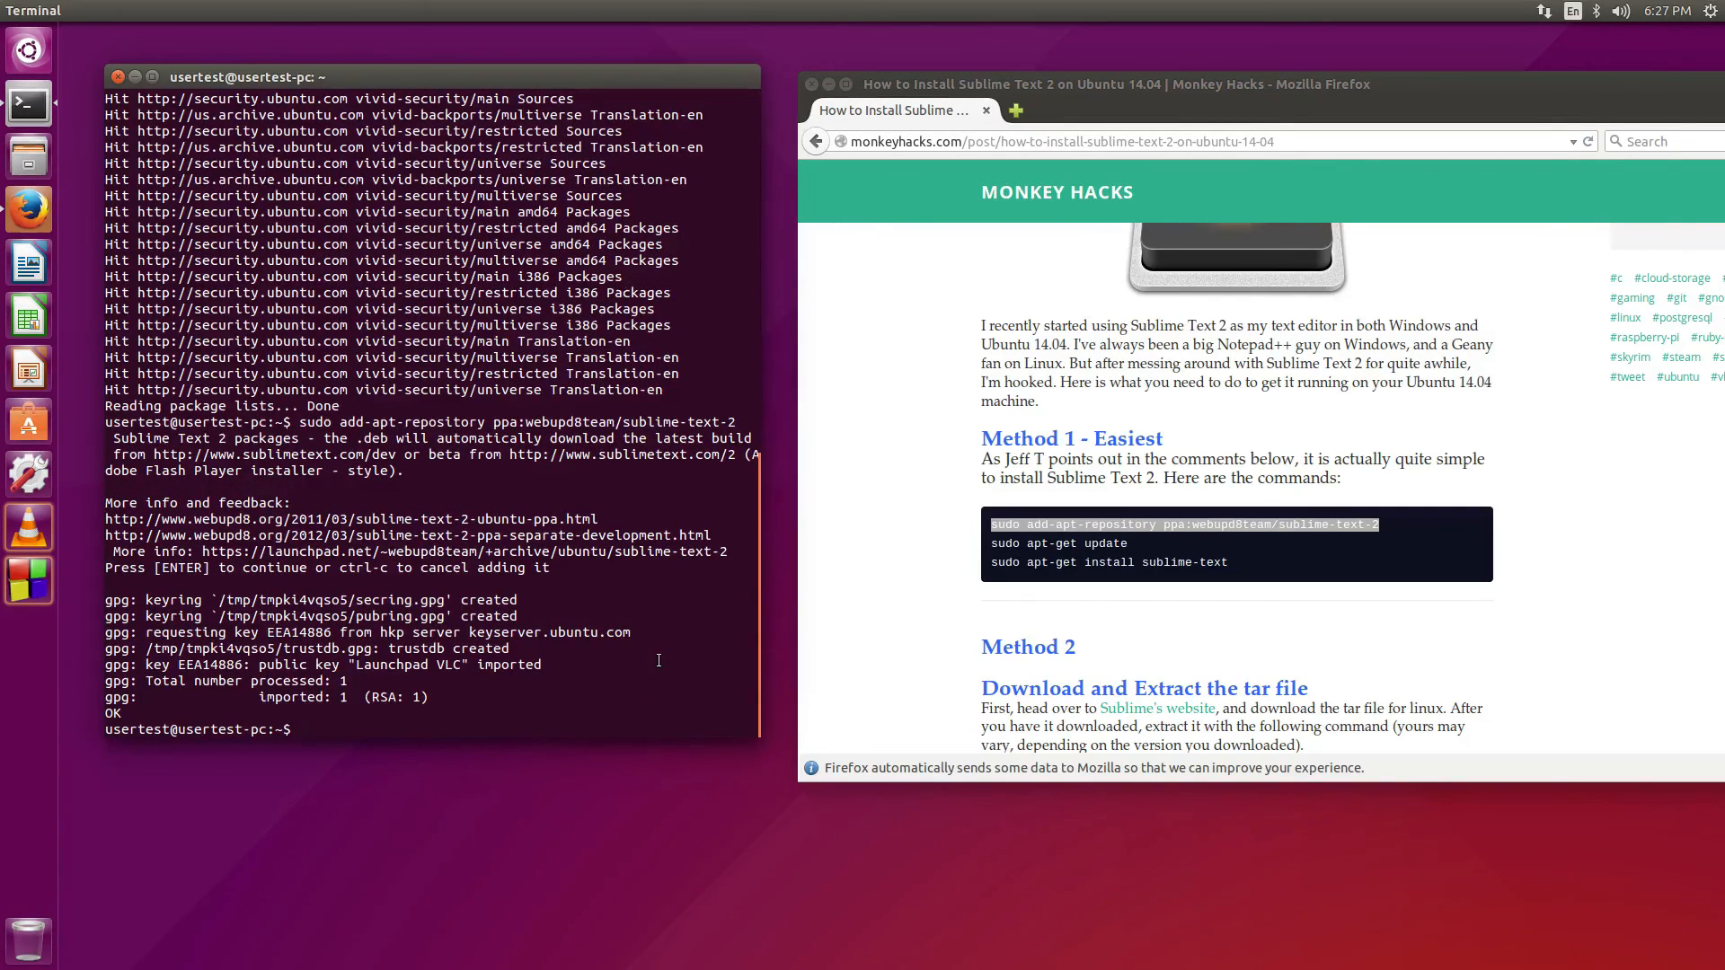
# Refresh the package lists, retrying 'apt-get update' with sudo
pyautogui.write('apt-get update')
pyautogui.press('Return')
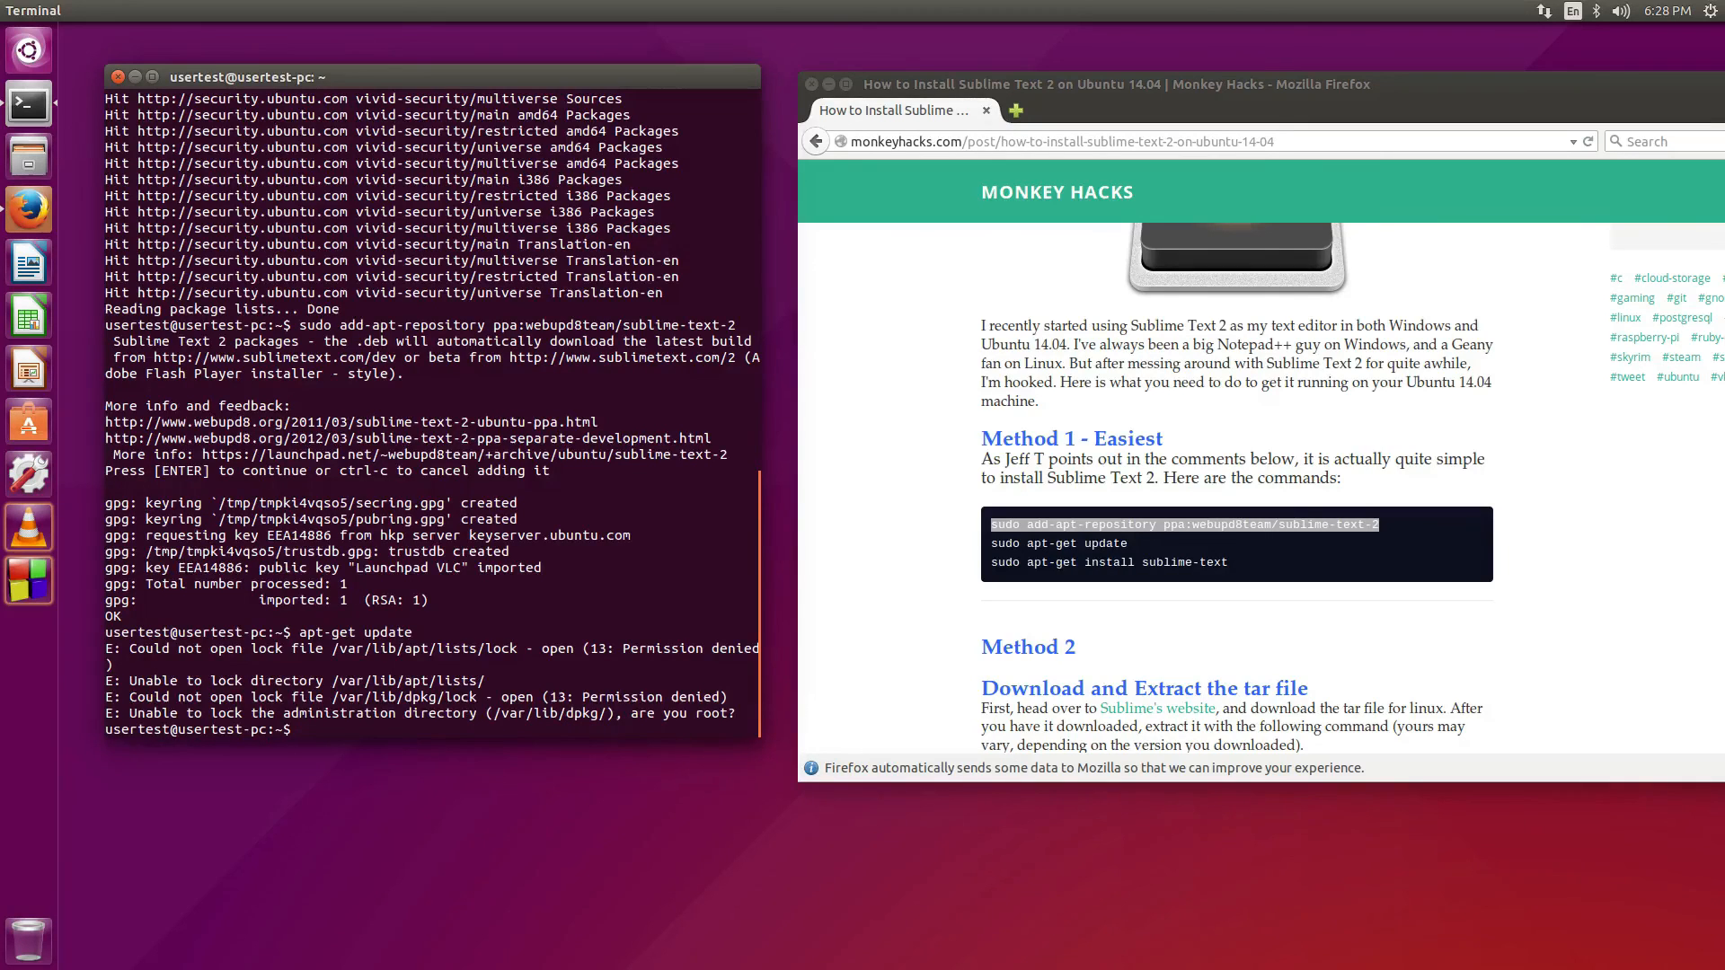
pyautogui.write('sudo apt-get update')
pyautogui.press('Return')
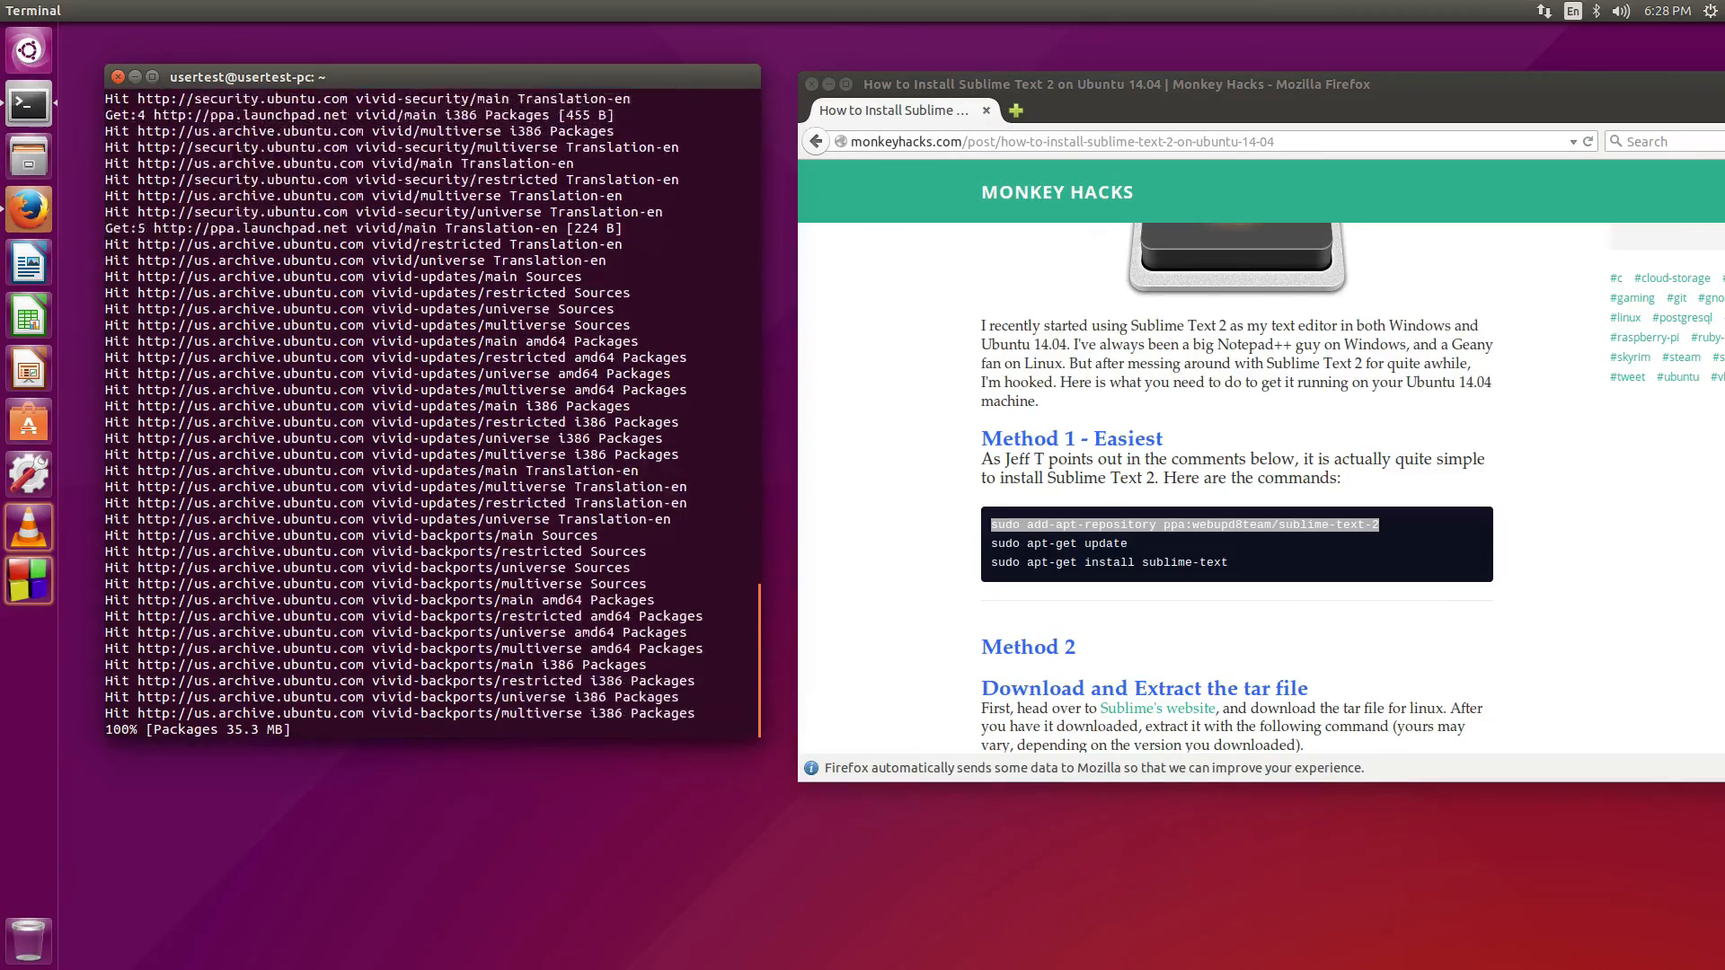
# Copy the 'sudo apt-get install sublime-text' line from the Monkey Hacks guide
pyautogui.click(1231, 563)
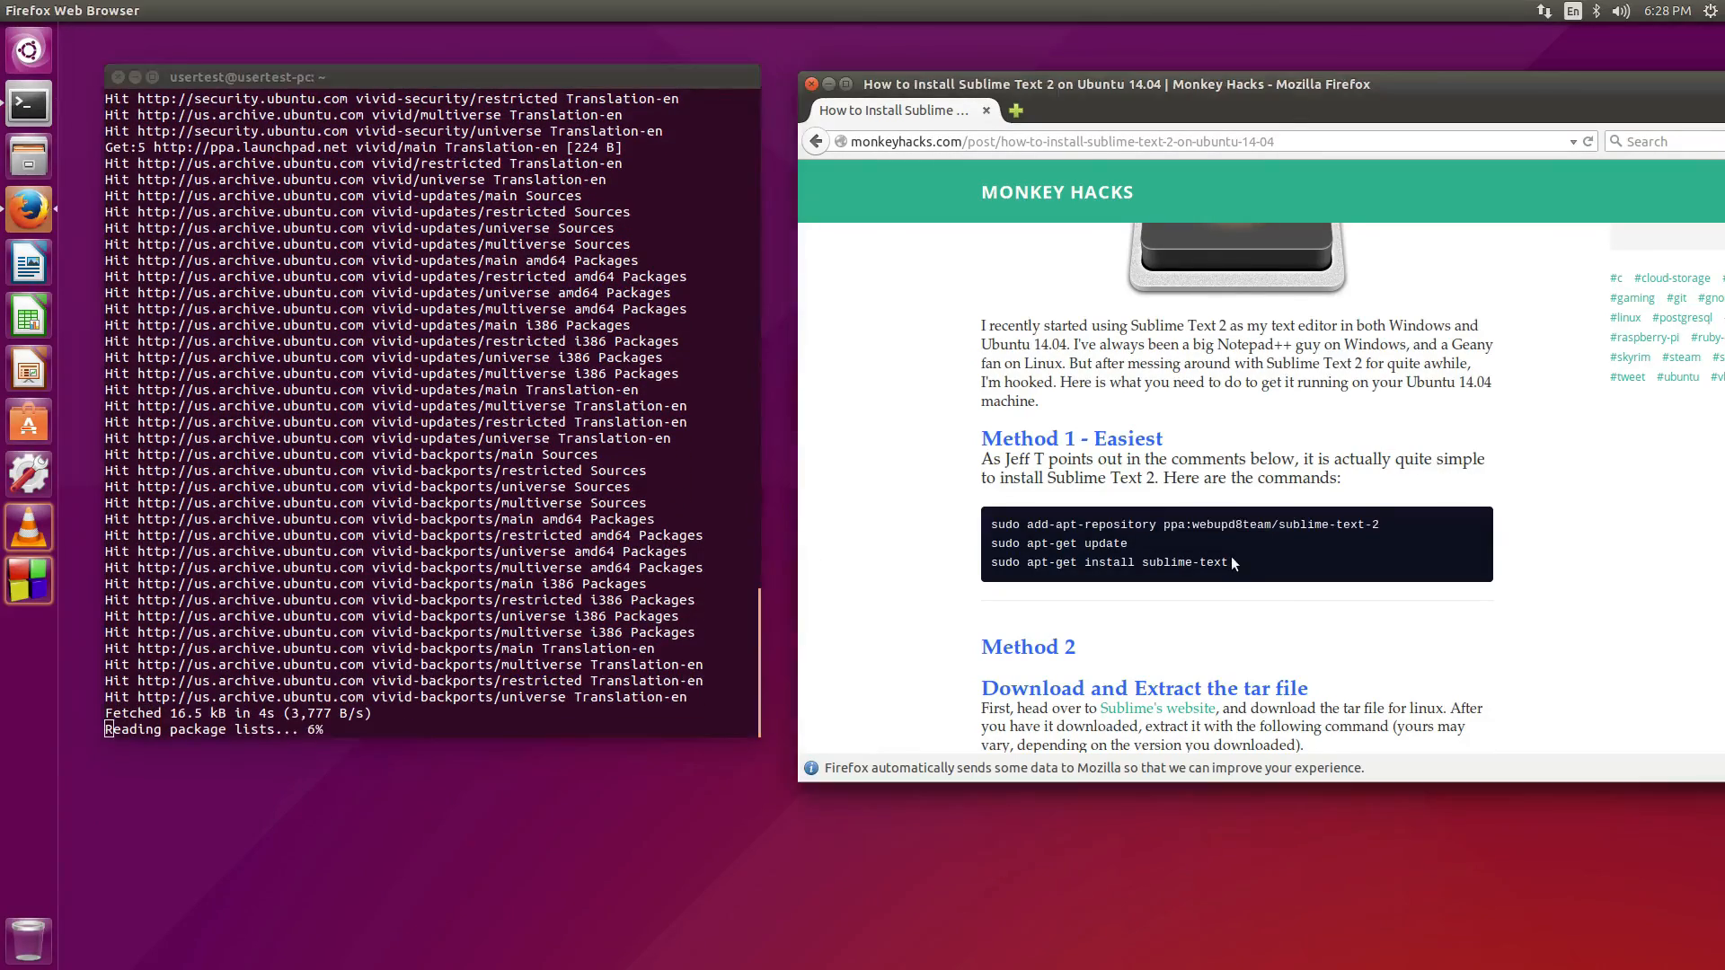
pyautogui.moveTo(1228, 563); pyautogui.dragTo(992, 568)
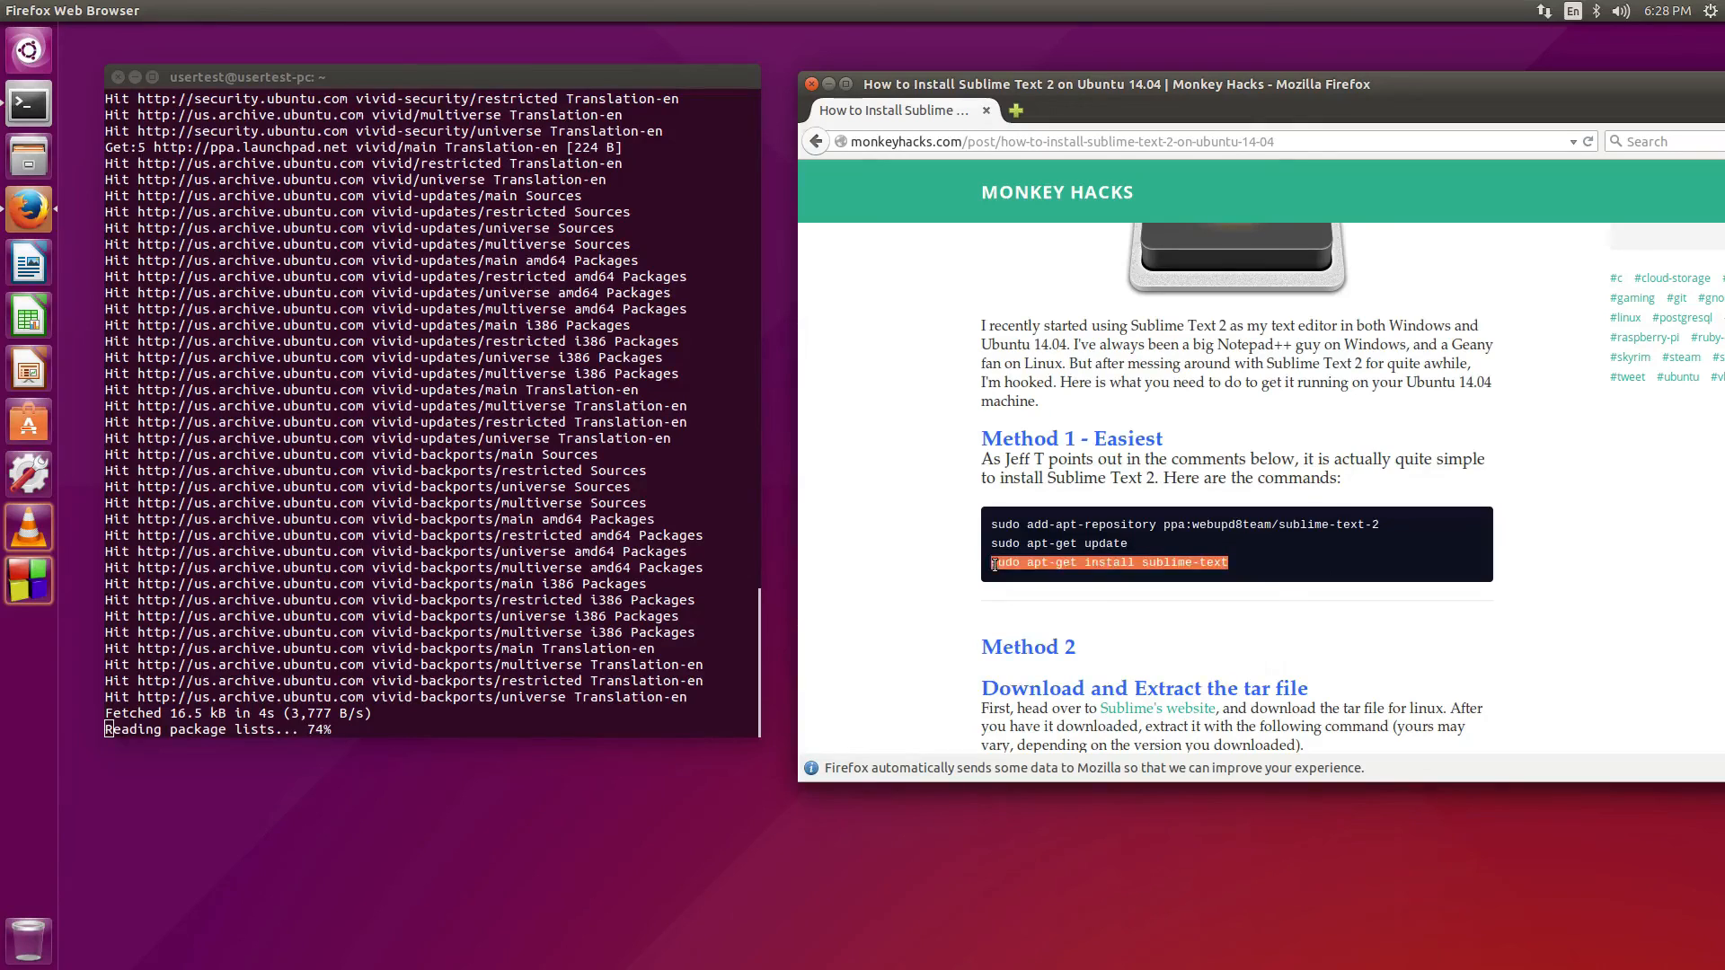
pyautogui.rightClick(992, 568)
pyautogui.click(996, 579)
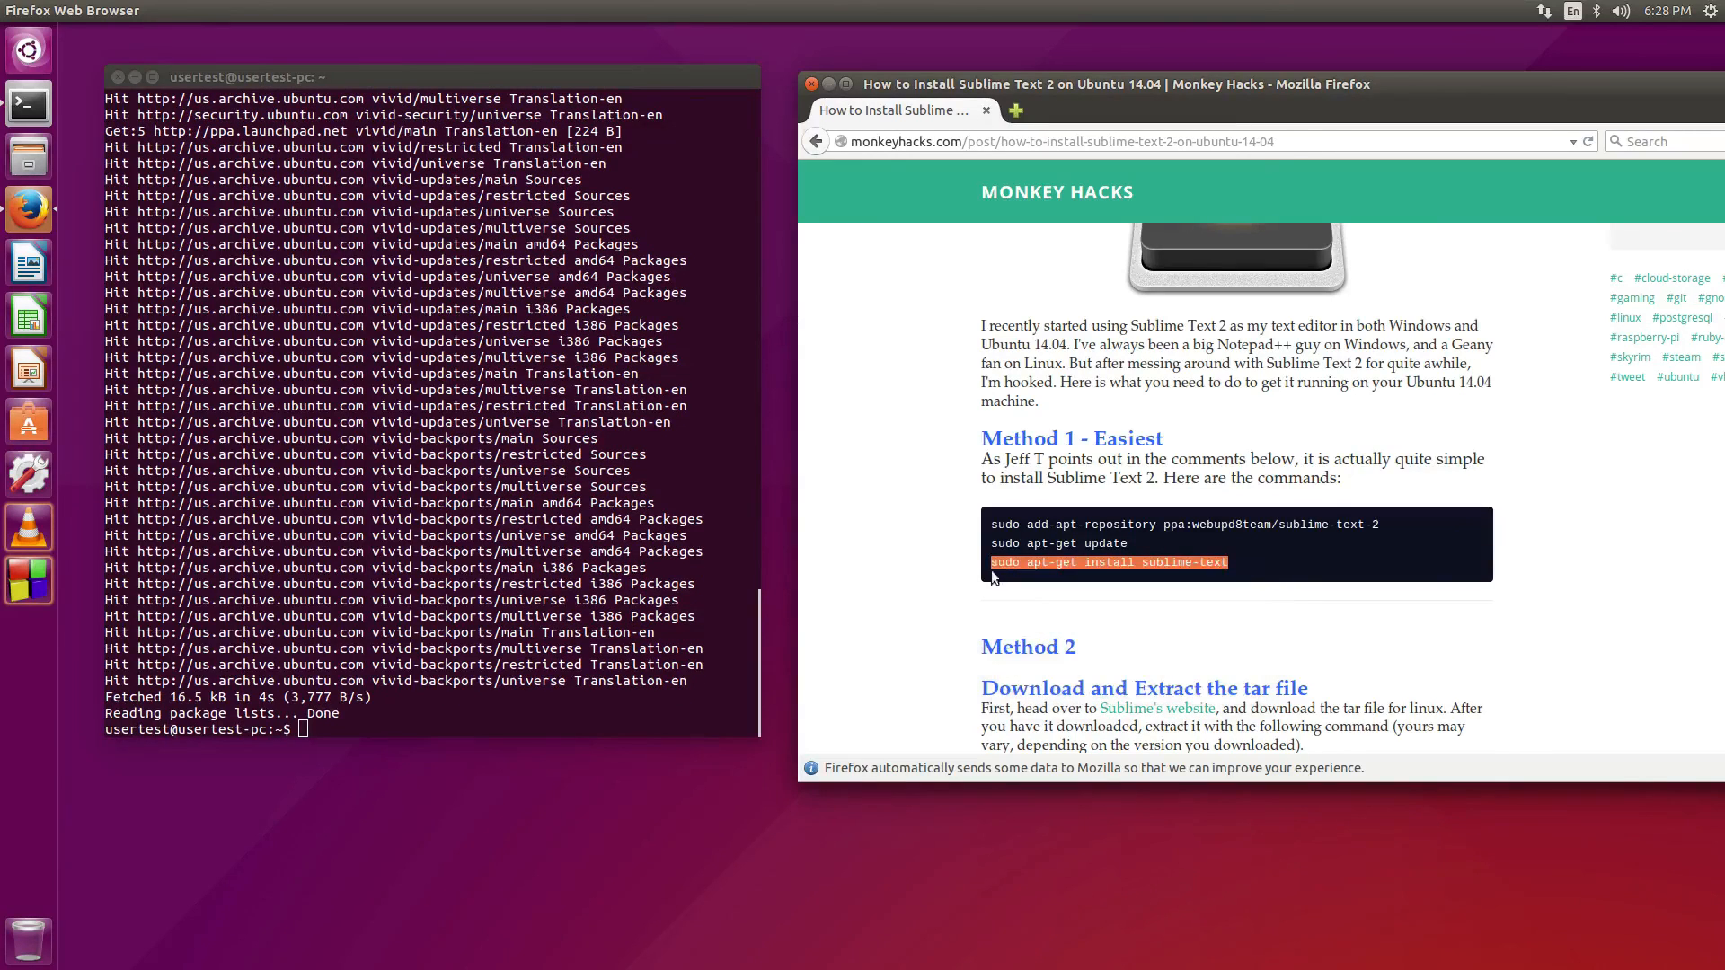
pyautogui.click(533, 706)
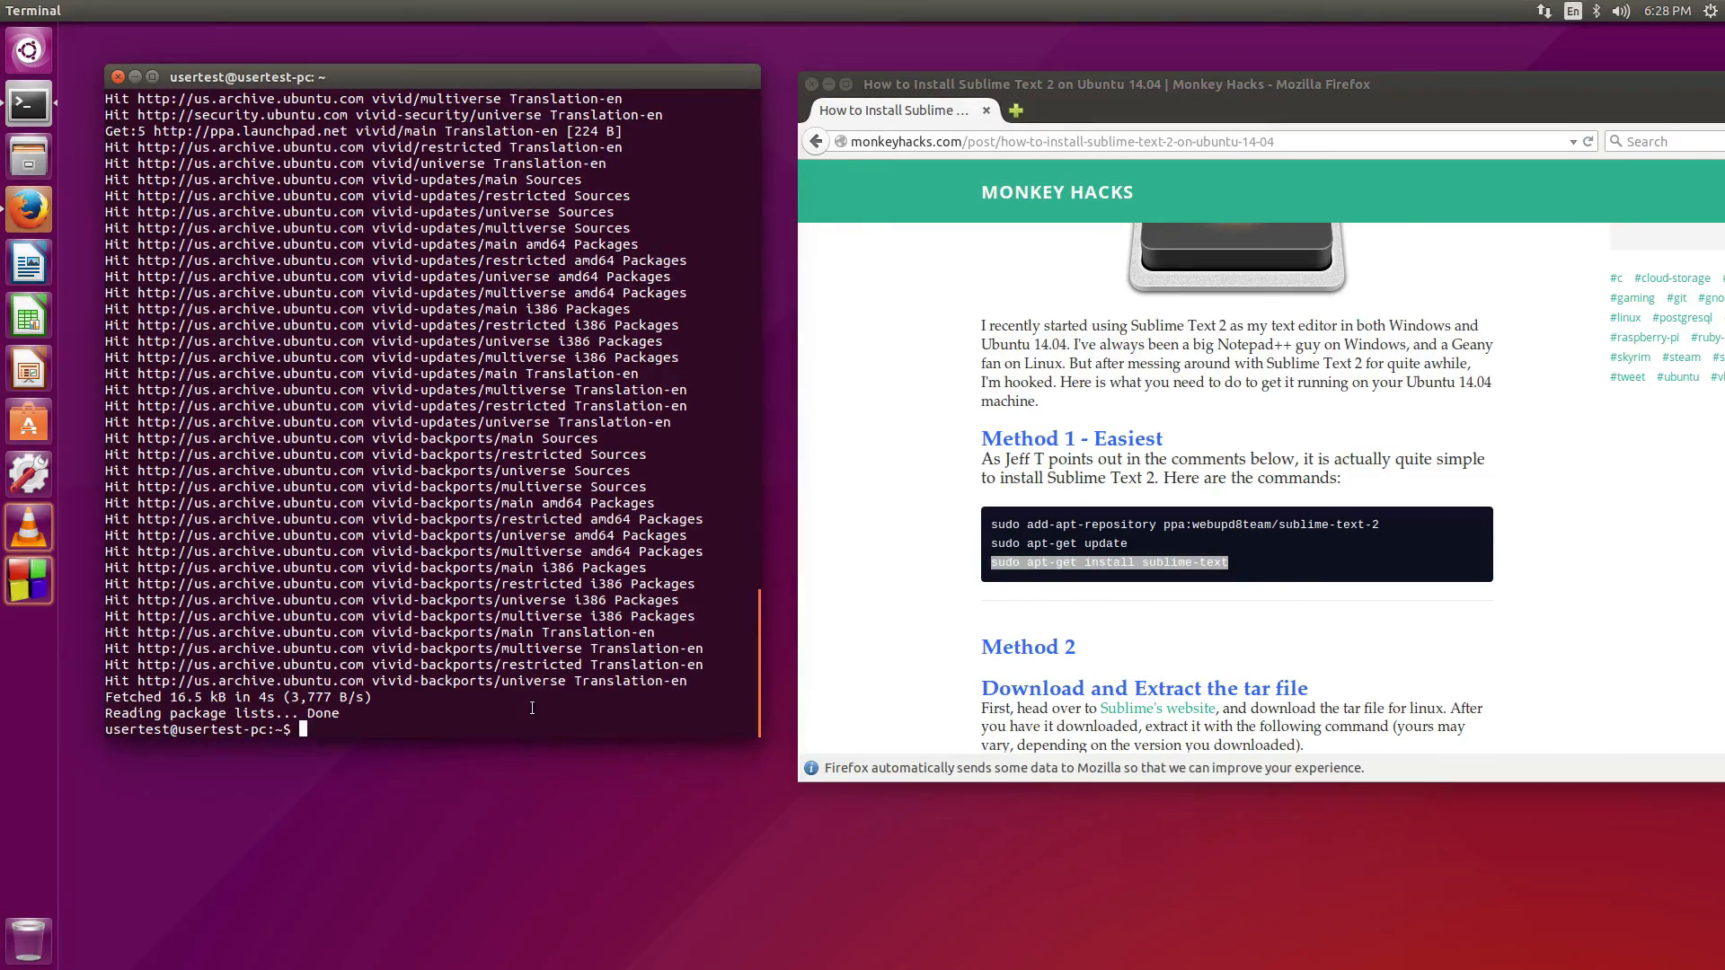
# Paste the sublime-text install command at the terminal prompt and run it
pyautogui.click(29, 421)
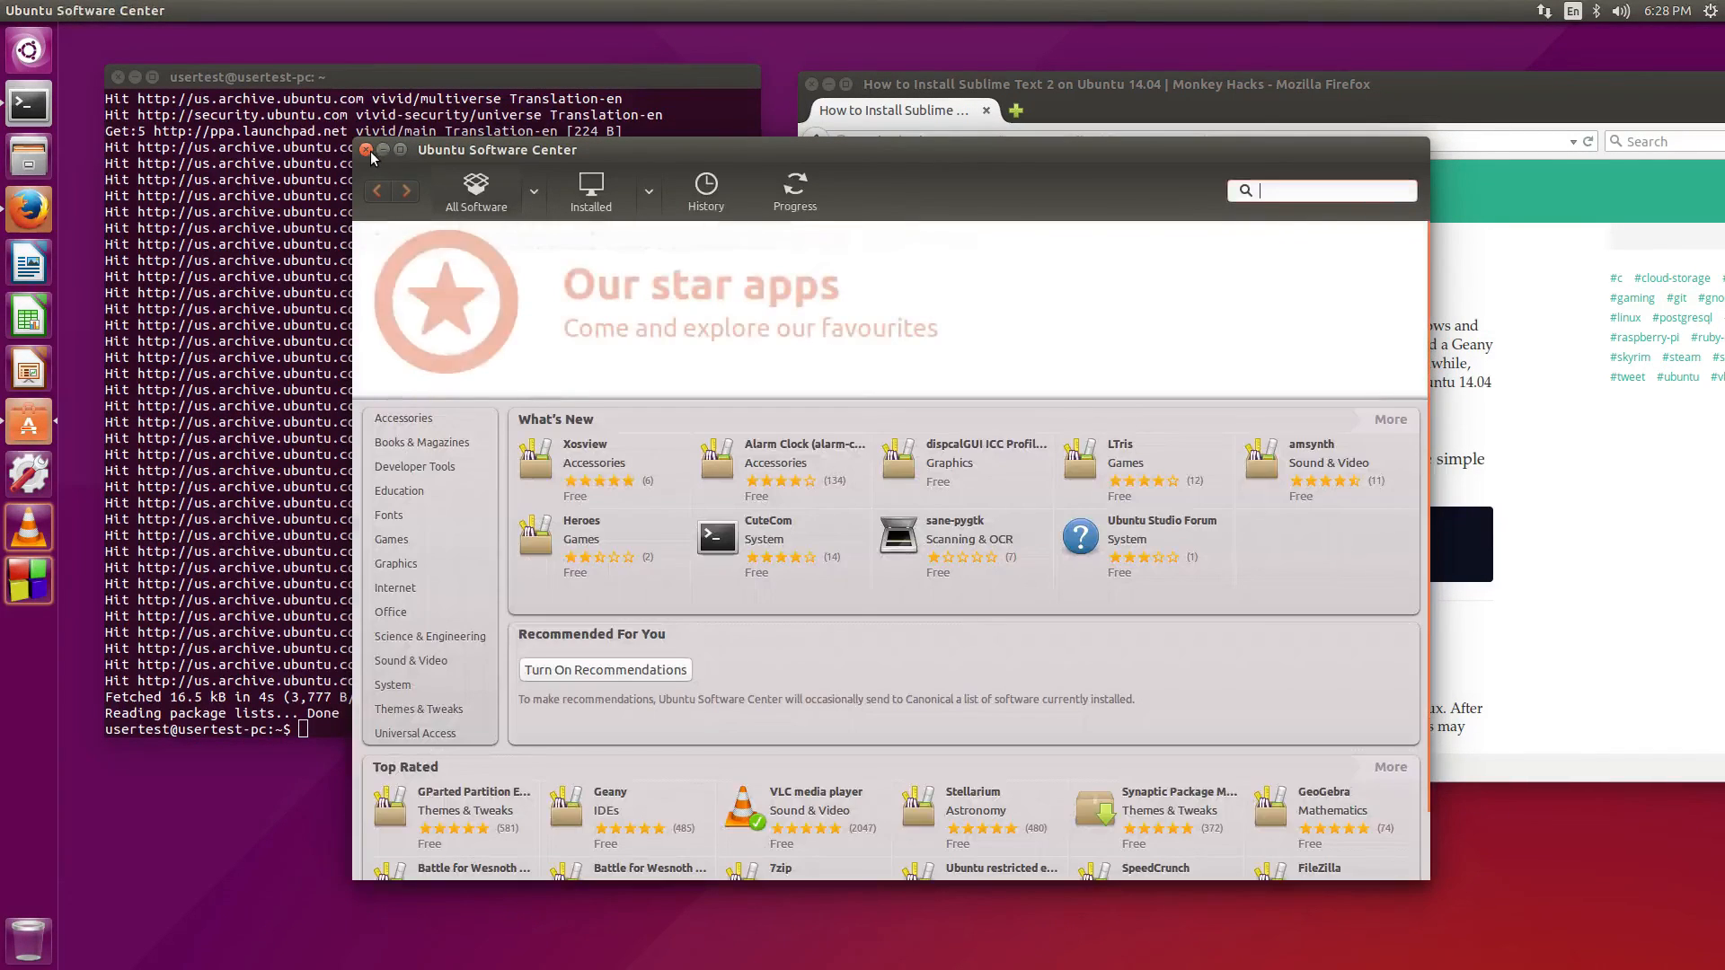
pyautogui.click(368, 149)
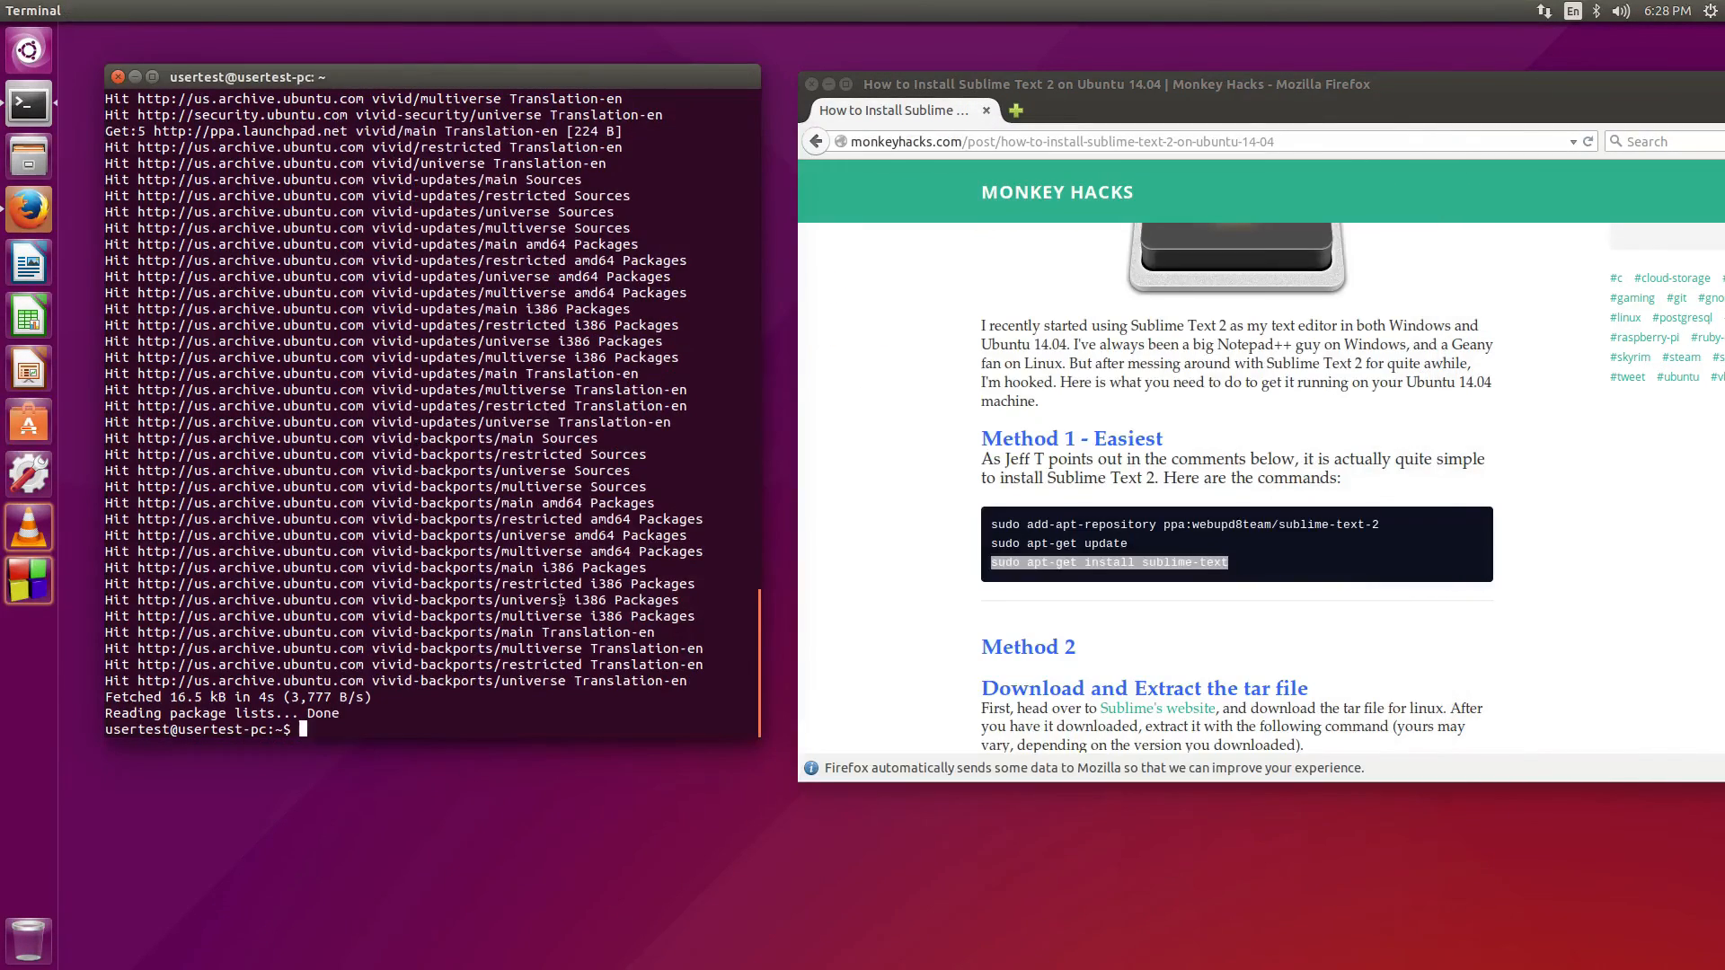
pyautogui.rightClick(404, 704)
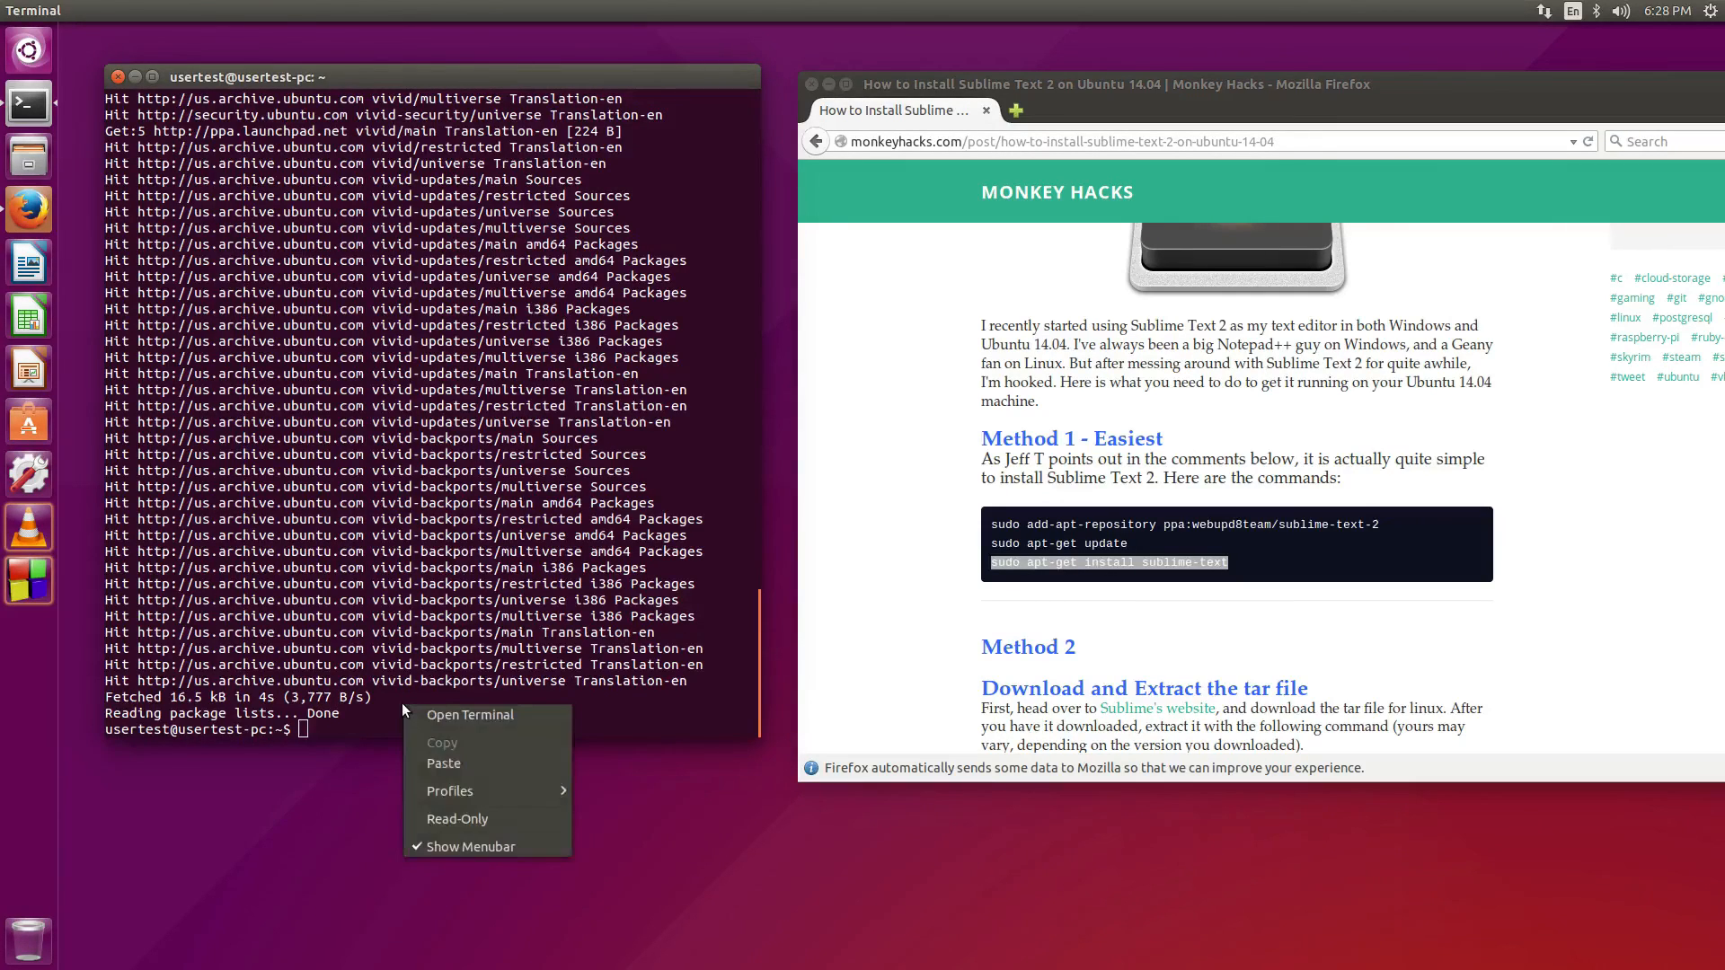
pyautogui.click(429, 762)
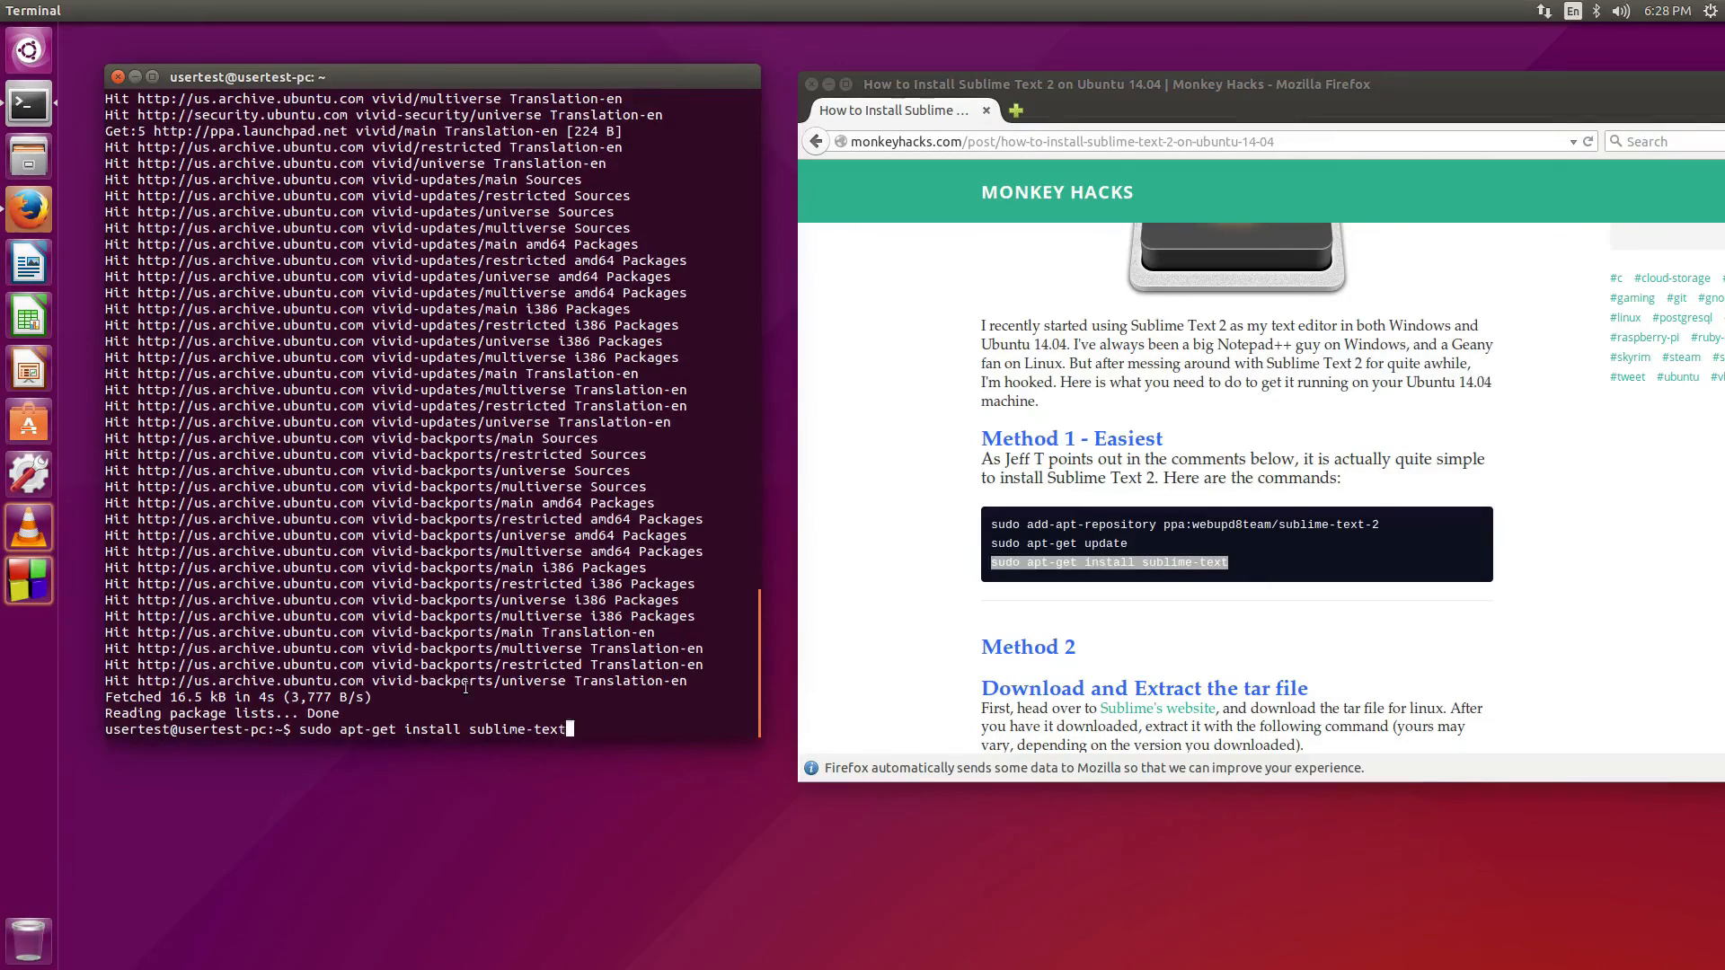
pyautogui.press('Return')
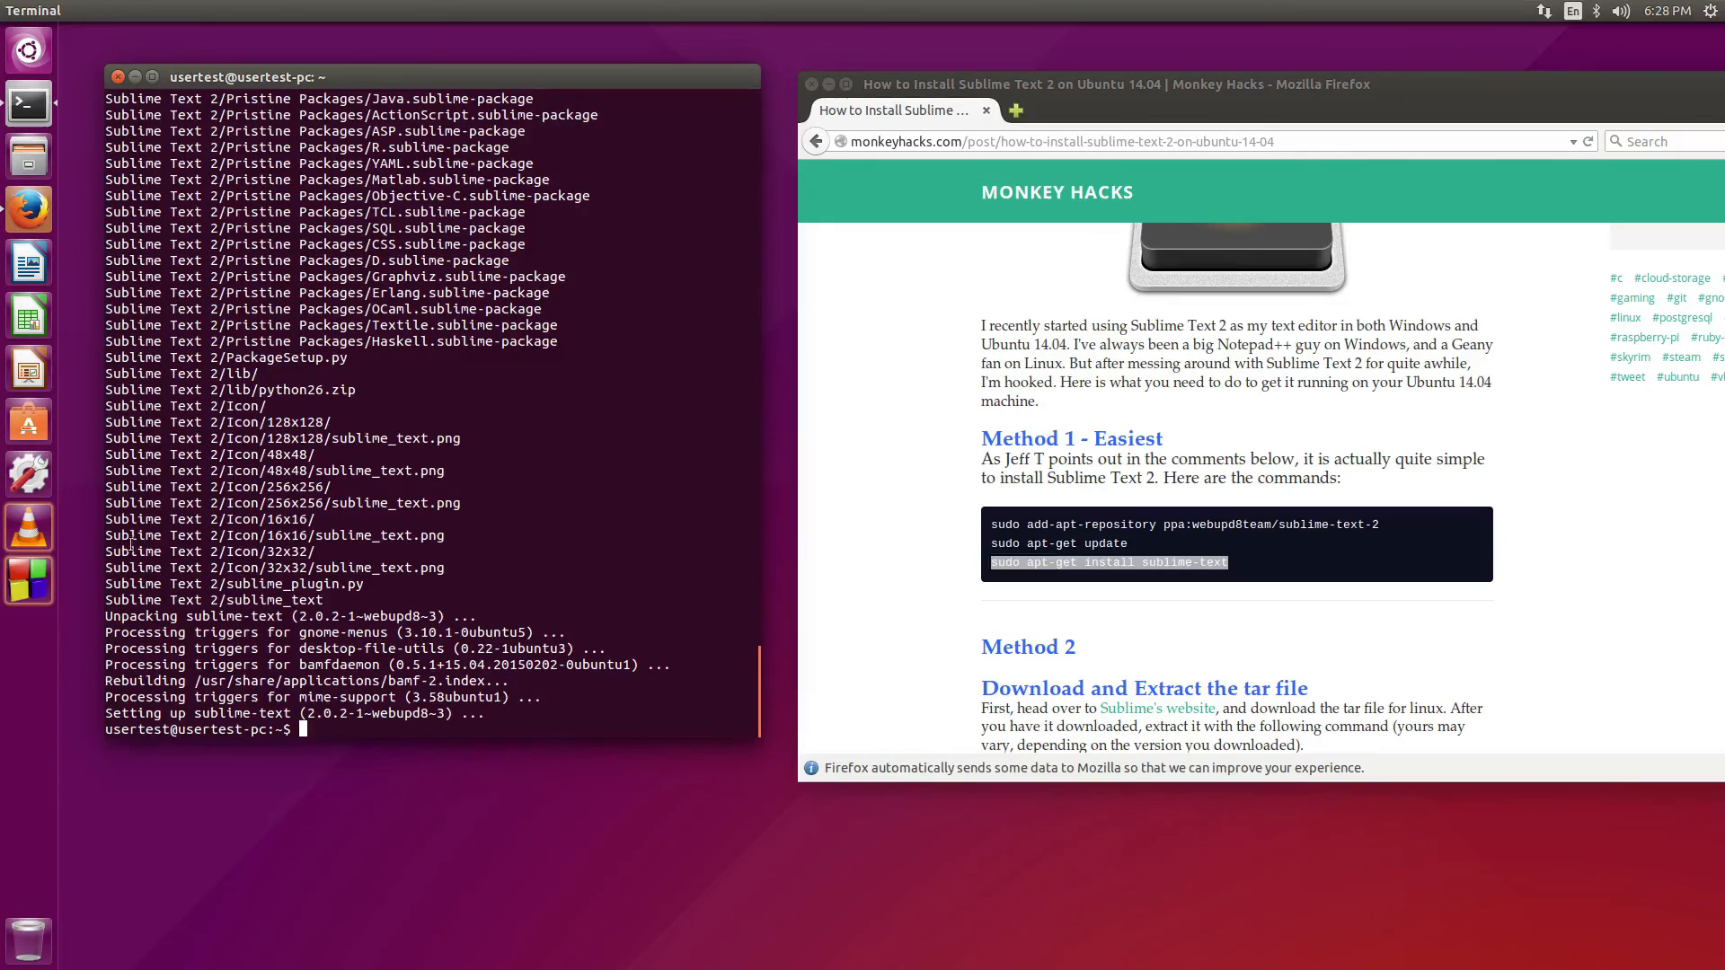
# Launch Sublime Text 2 from a Dash search for 'su', lock it to the launcher, and close its window
pyautogui.click(30, 51)
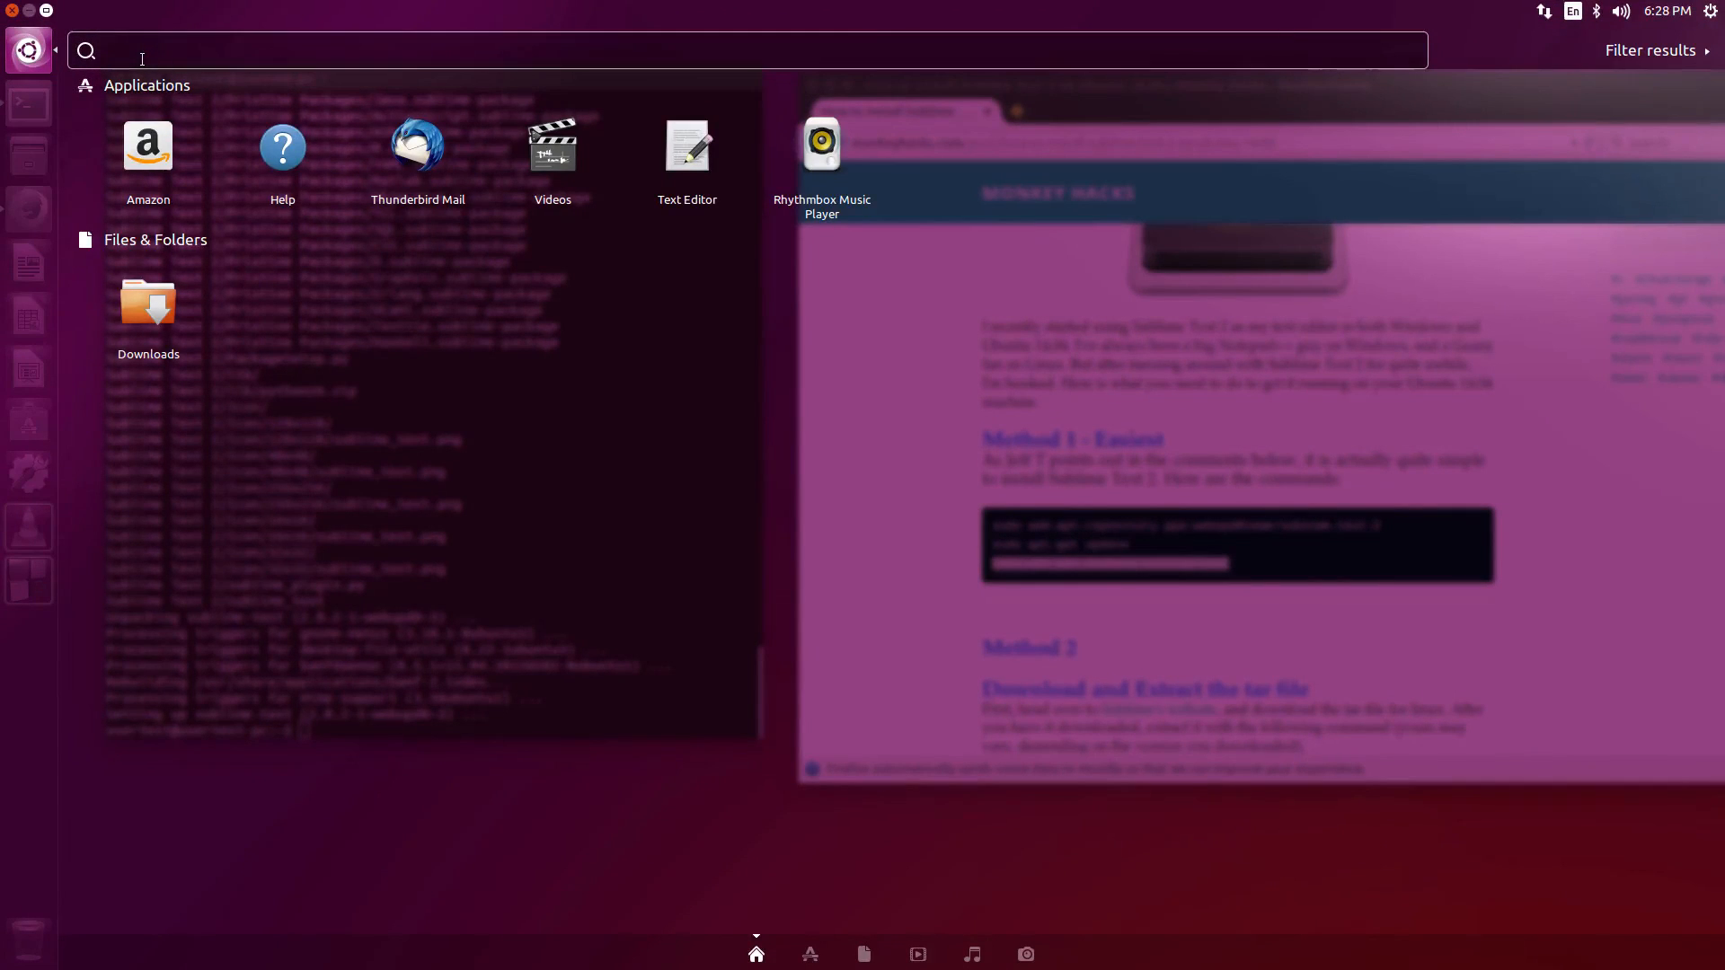
pyautogui.write('su')
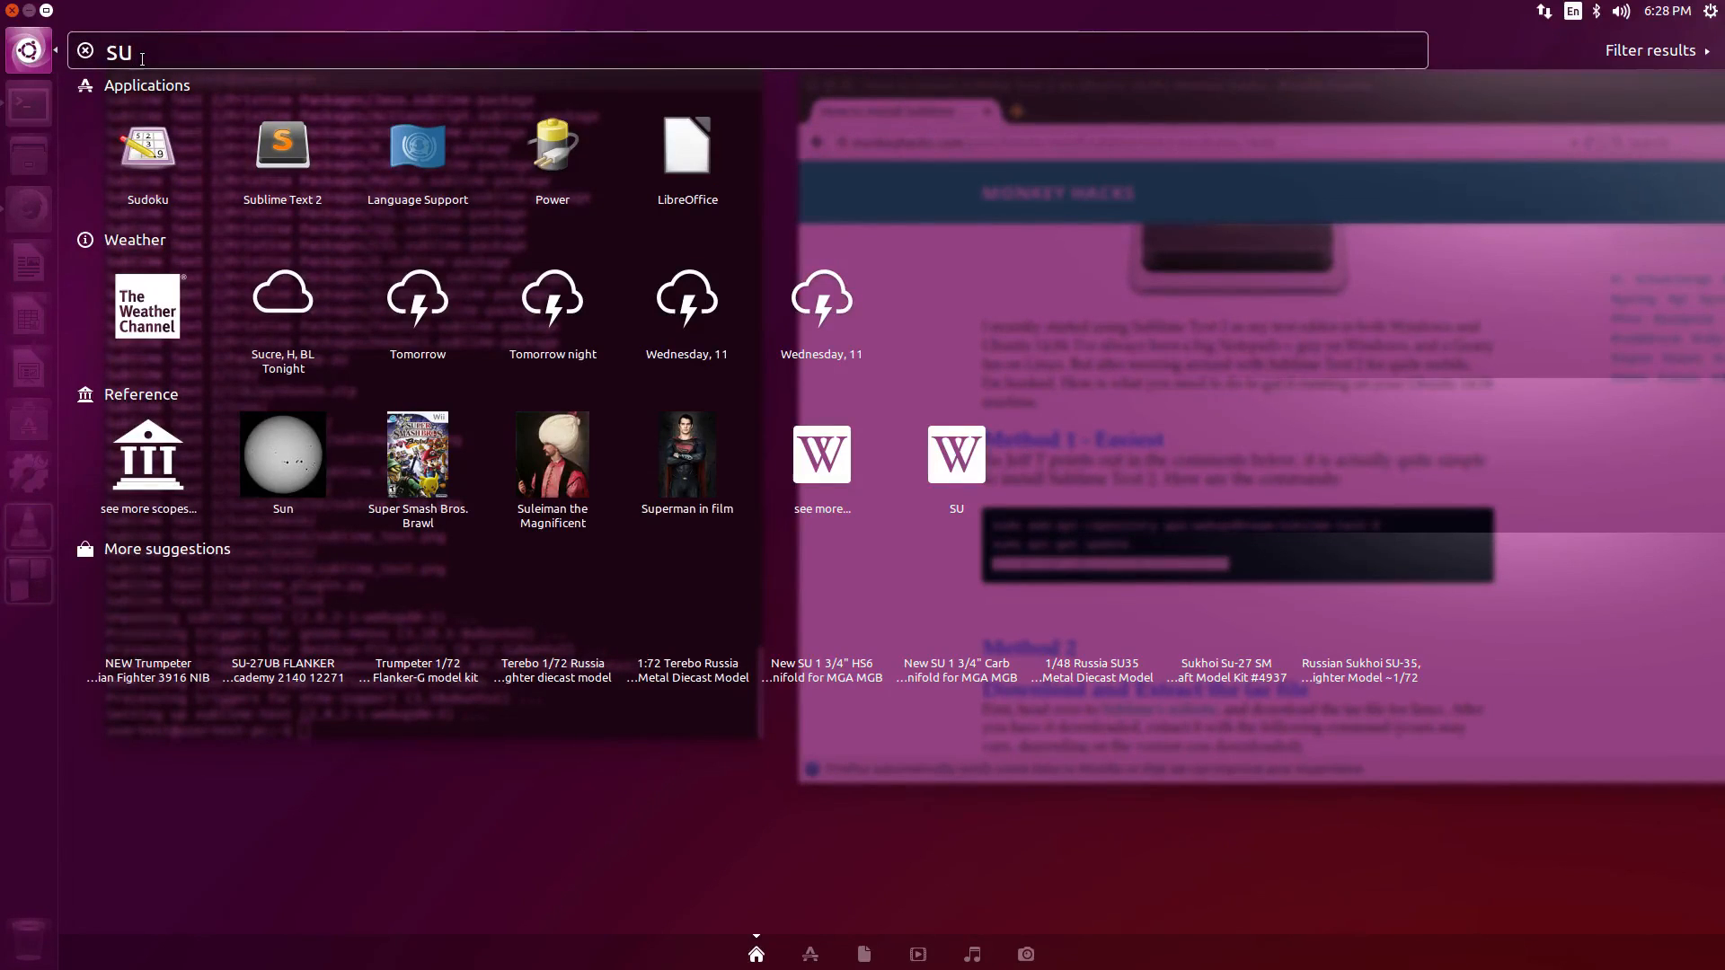
pyautogui.click(270, 128)
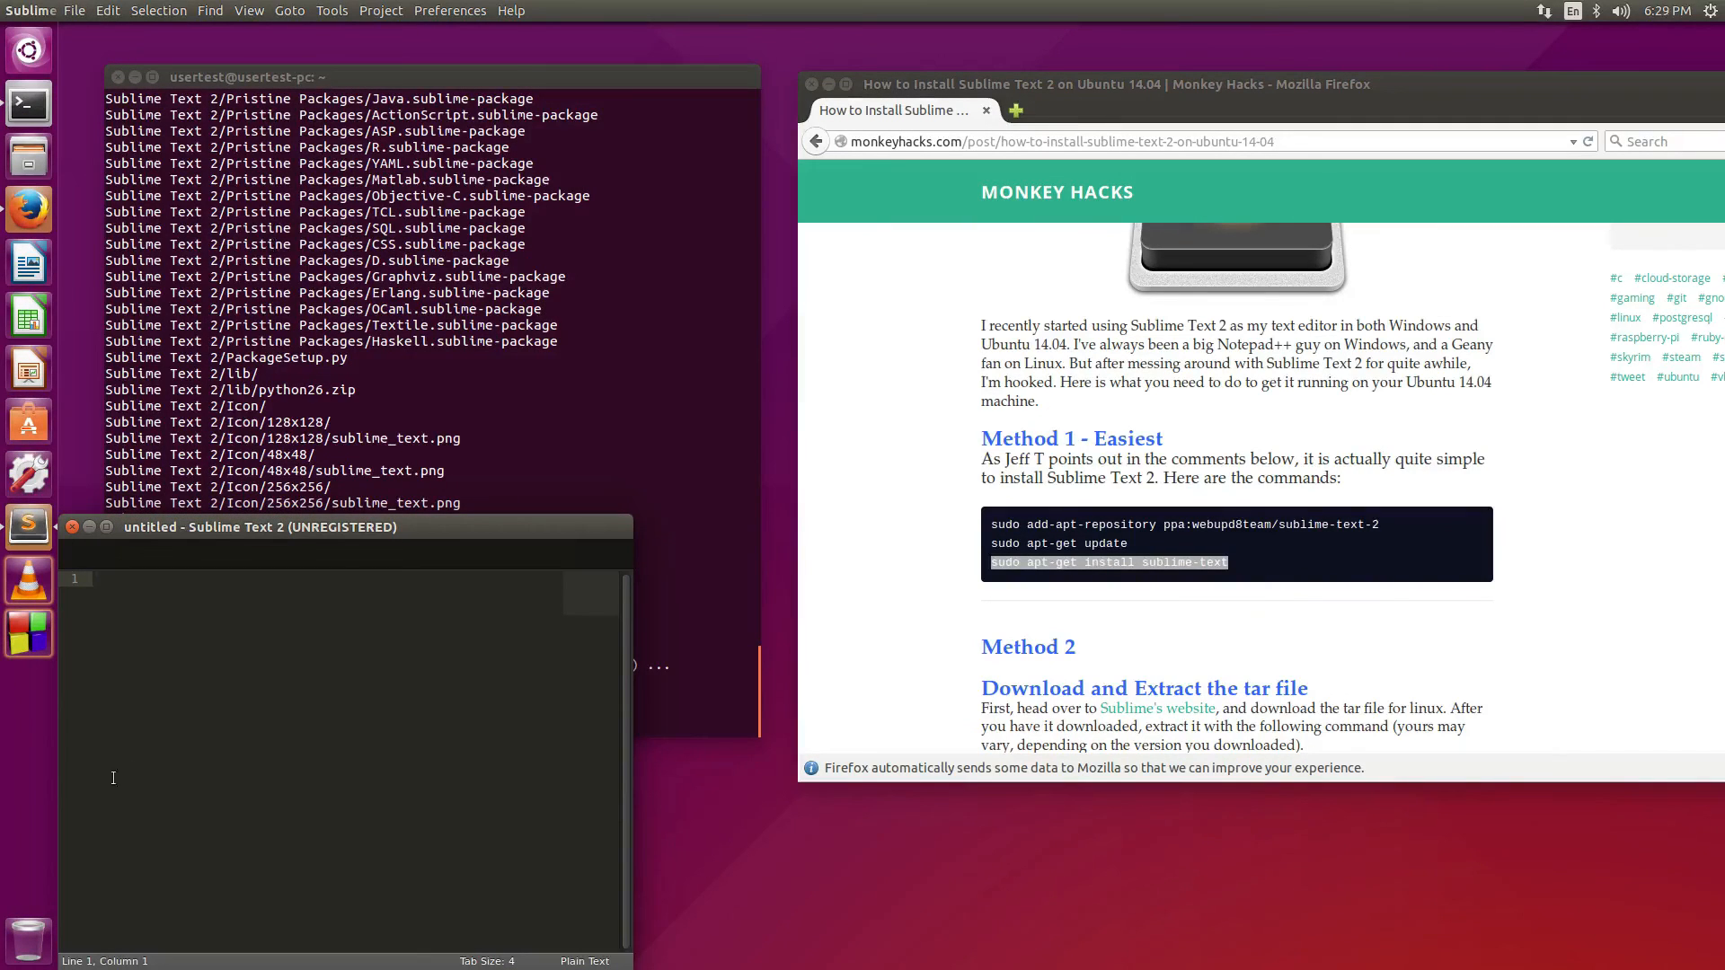
pyautogui.rightClick(29, 524)
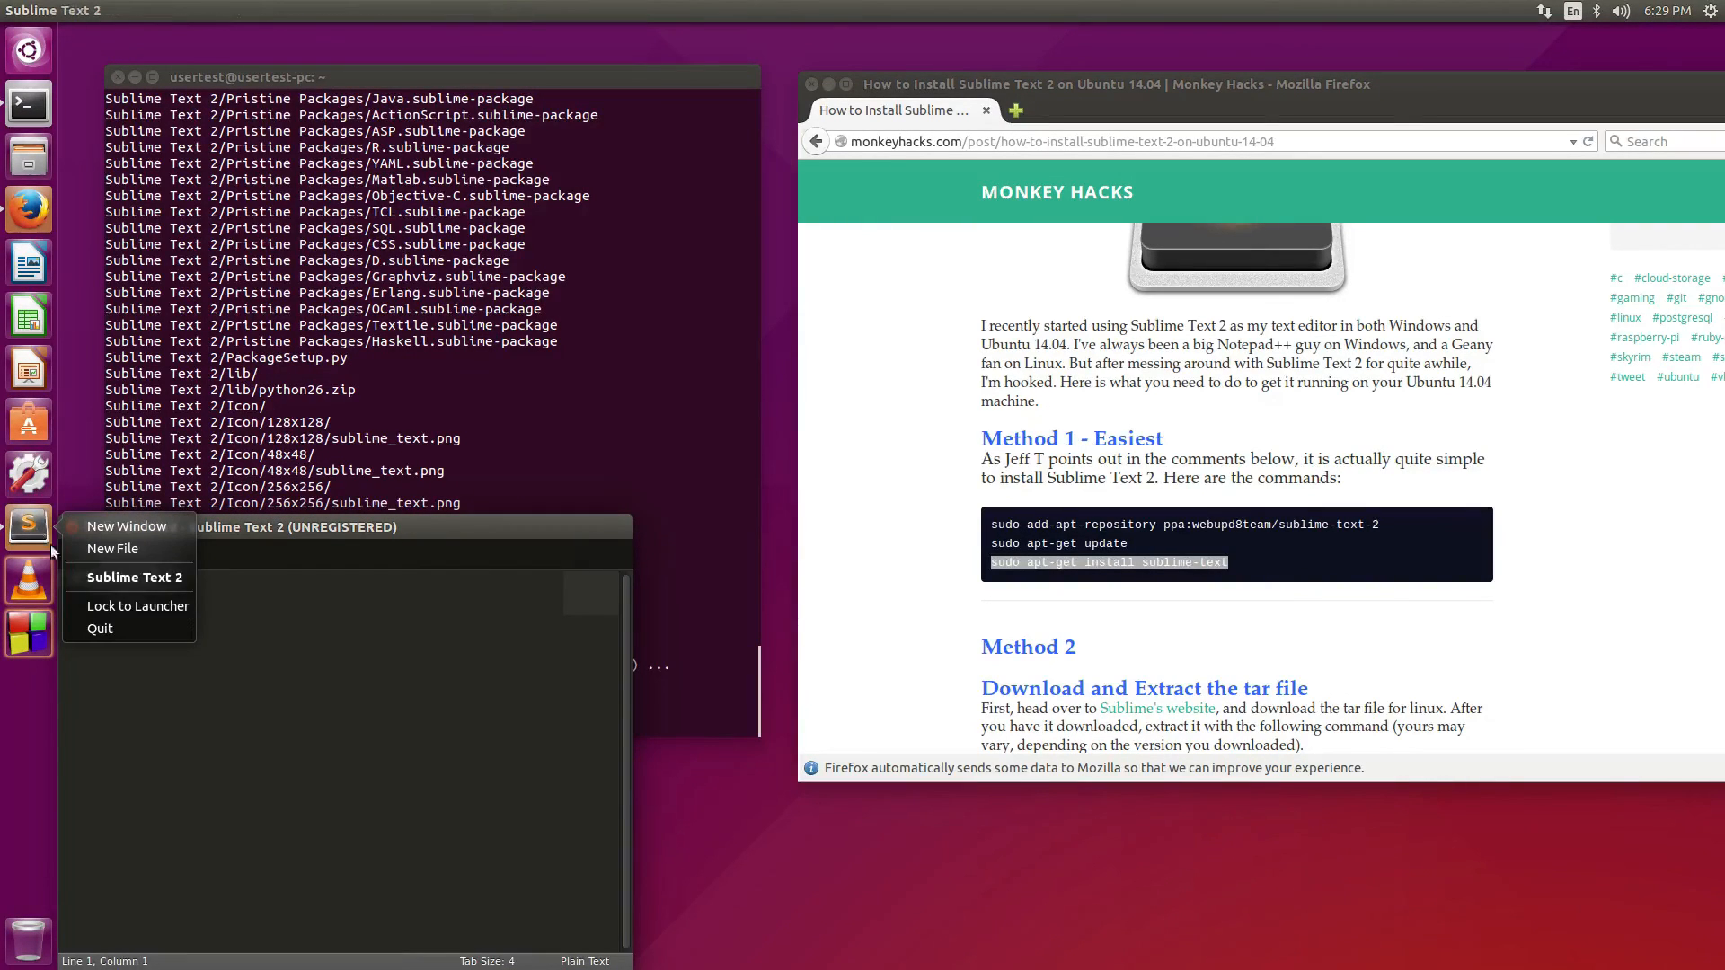
pyautogui.click(83, 605)
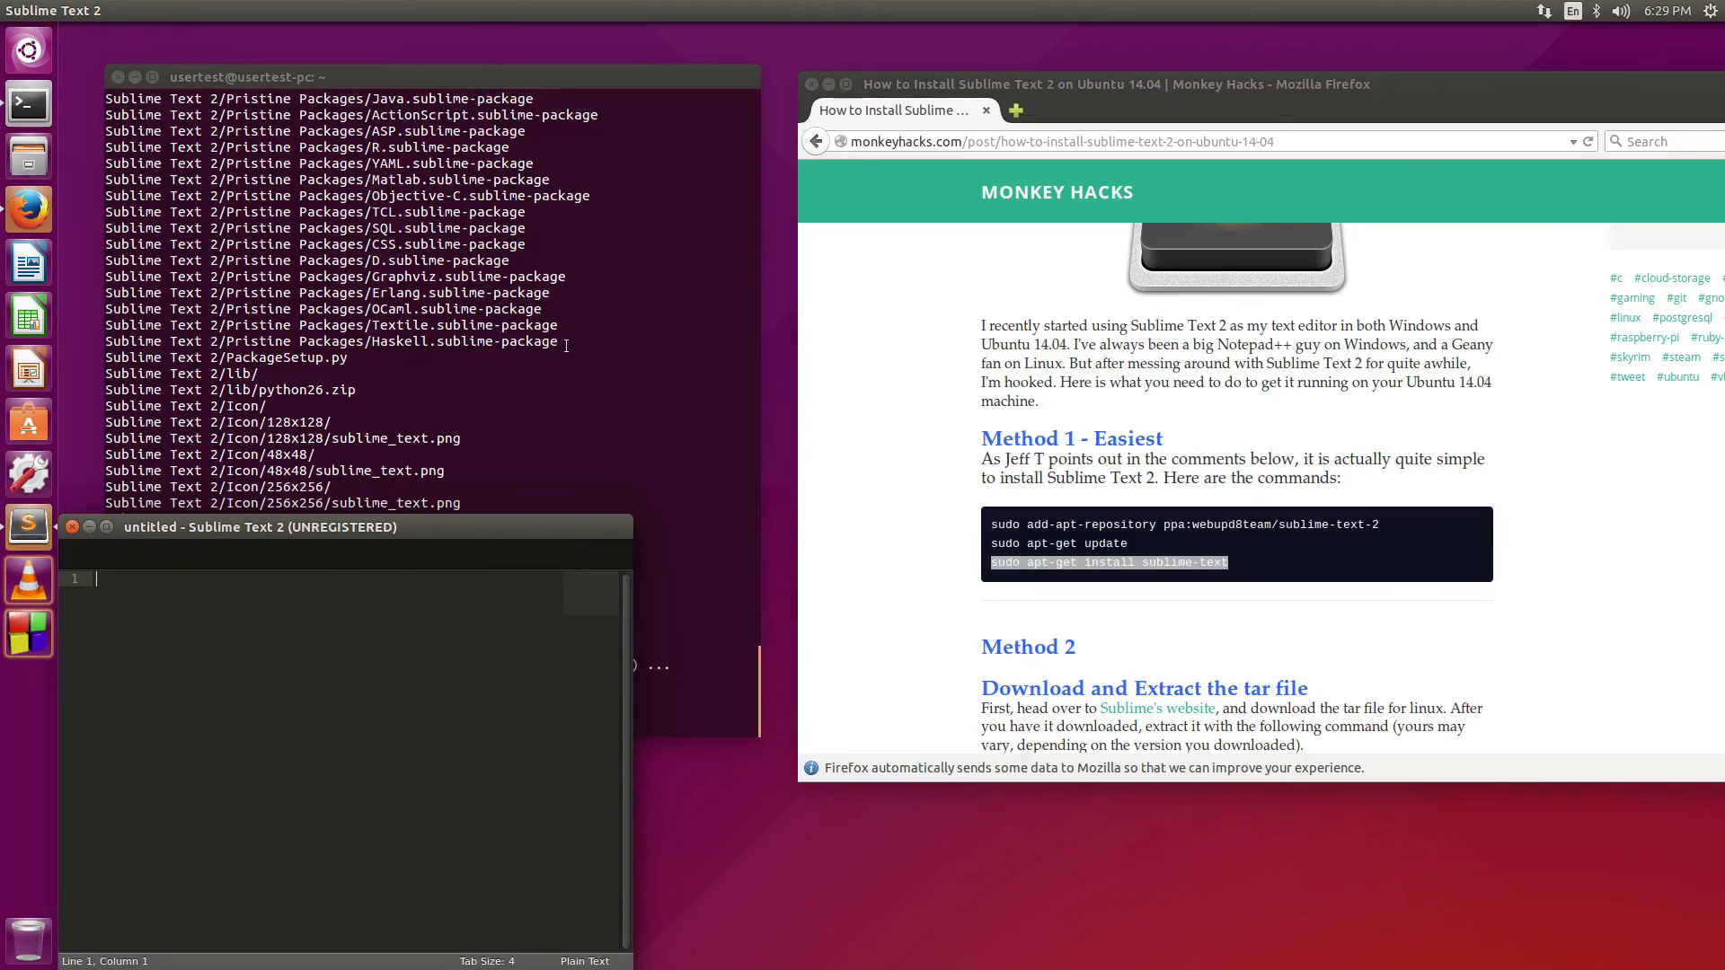
pyautogui.click(72, 527)
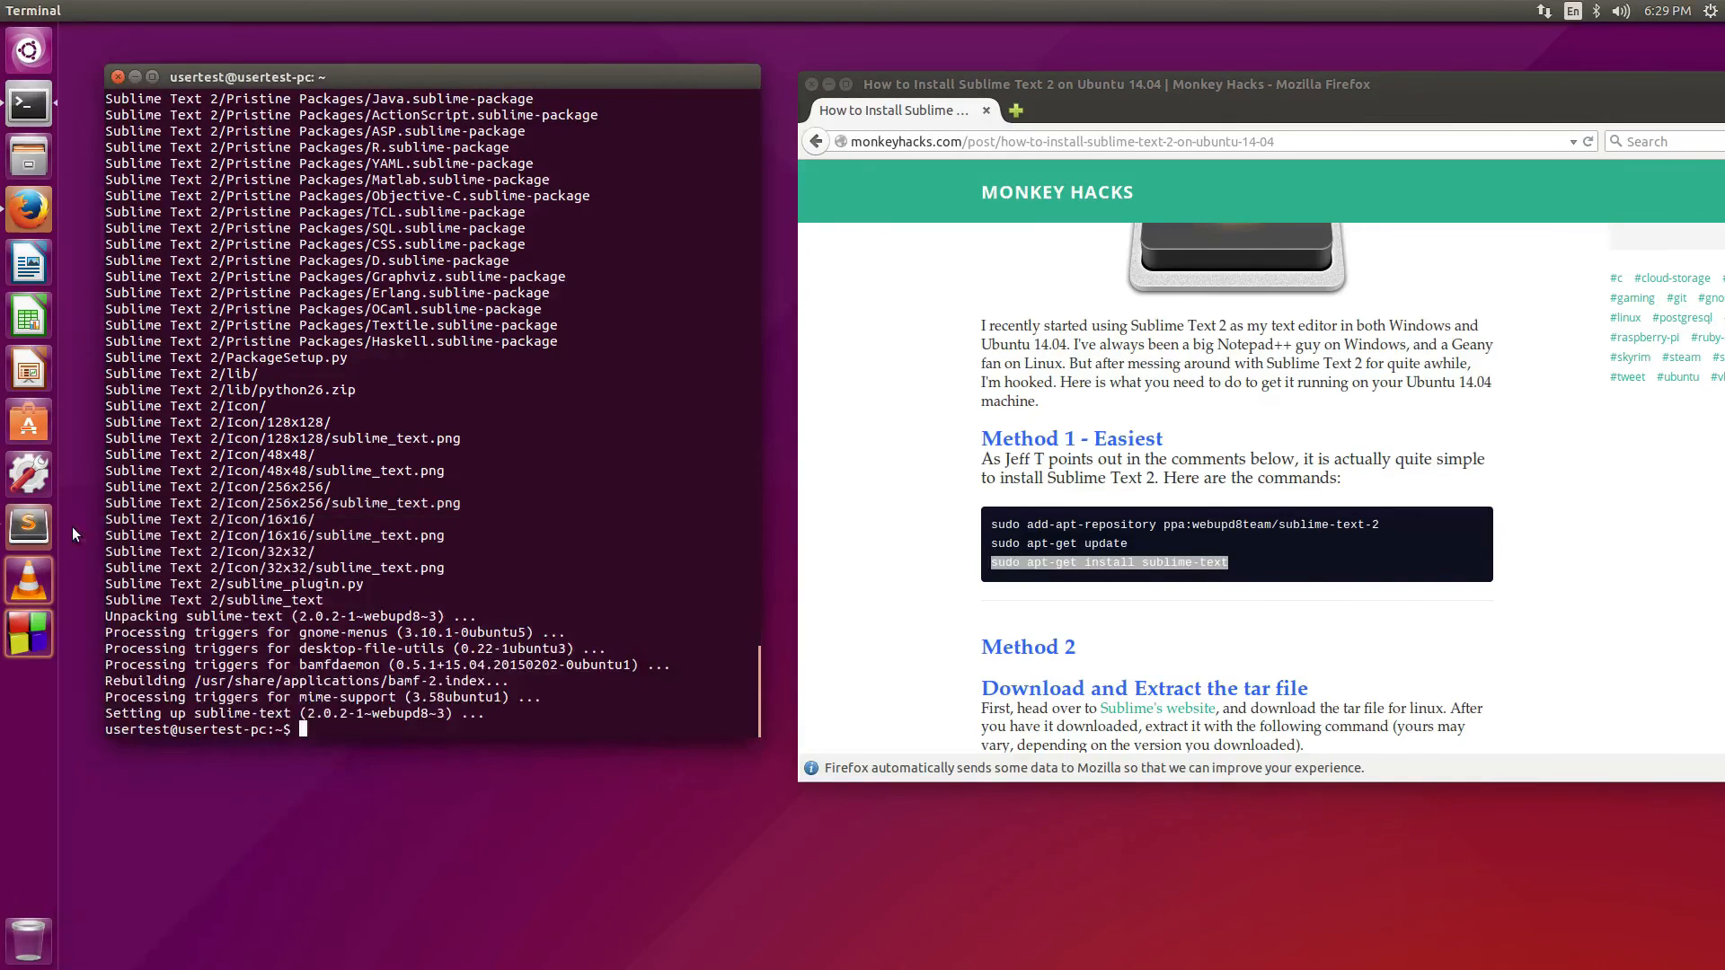